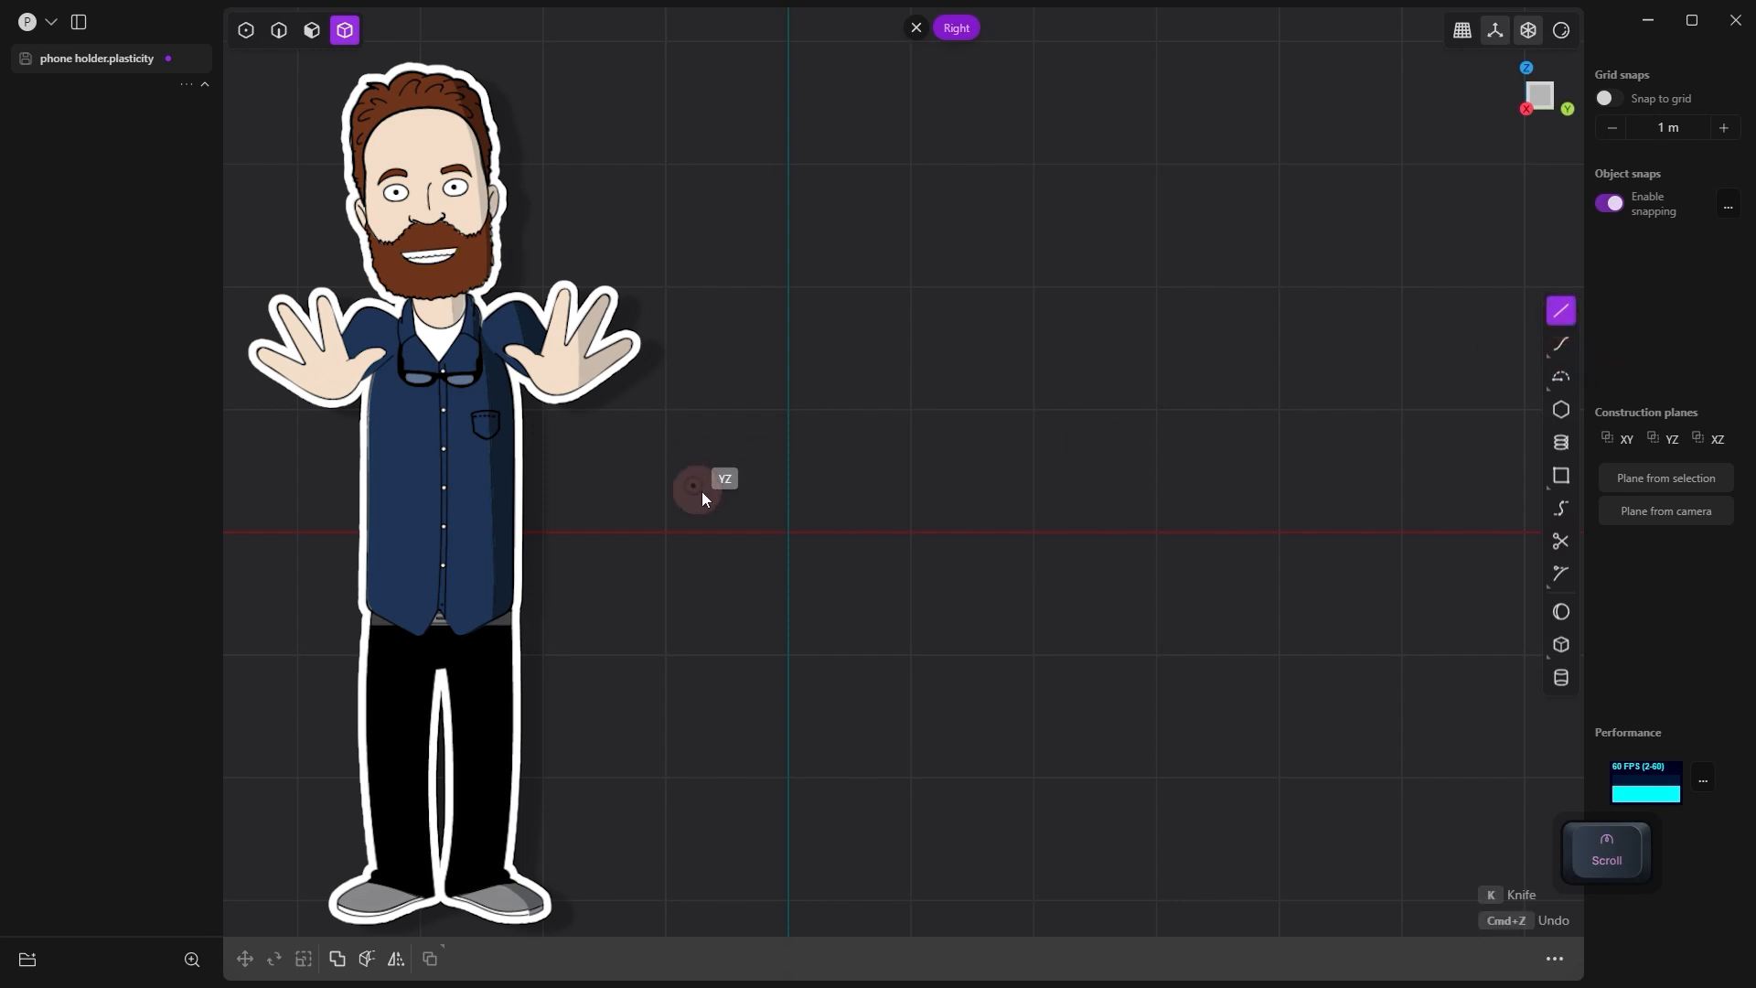
Step: Draw a straight 5 m line from the origin along the positive Y axis on the YZ plane
{"action": "left_click", "coordinate": [789, 532]}
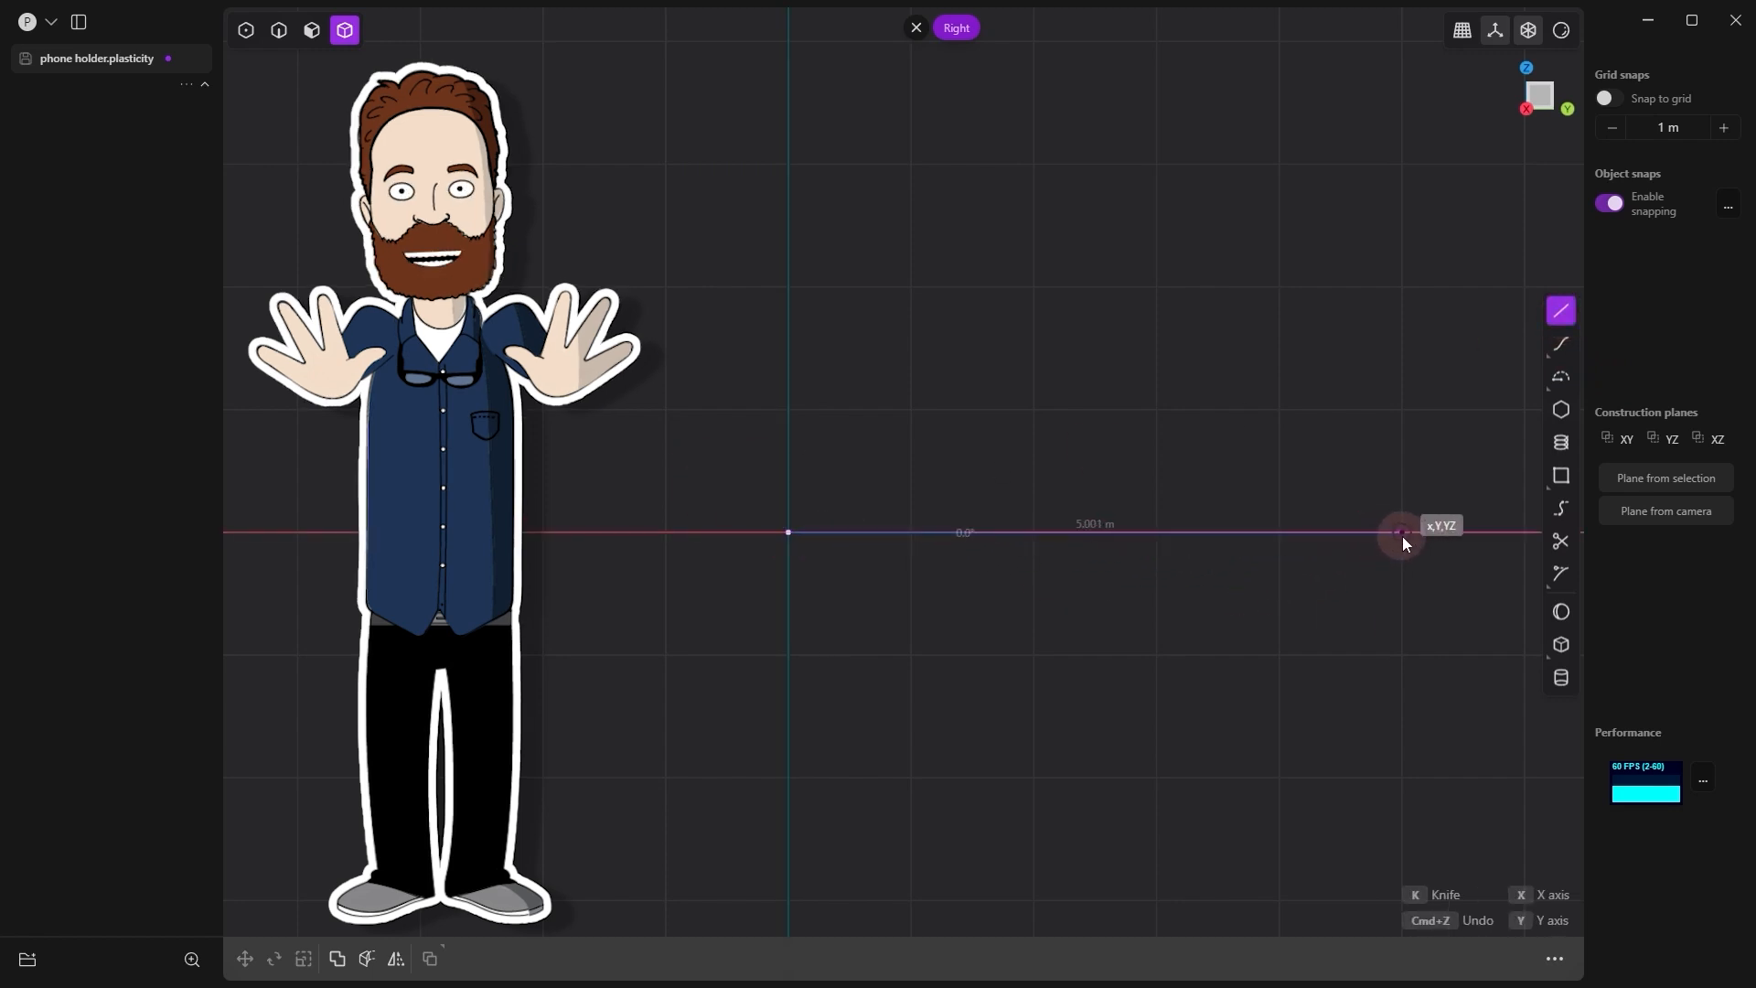
{"action": "left_click", "coordinate": [1402, 536]}
{"action": "middle_click_drag", "start_coordinate": [1345, 612], "coordinate": [794, 650], "text": "alt"}
{"action": "right_click", "coordinate": [794, 650]}
{"action": "left_click", "coordinate": [1561, 377]}
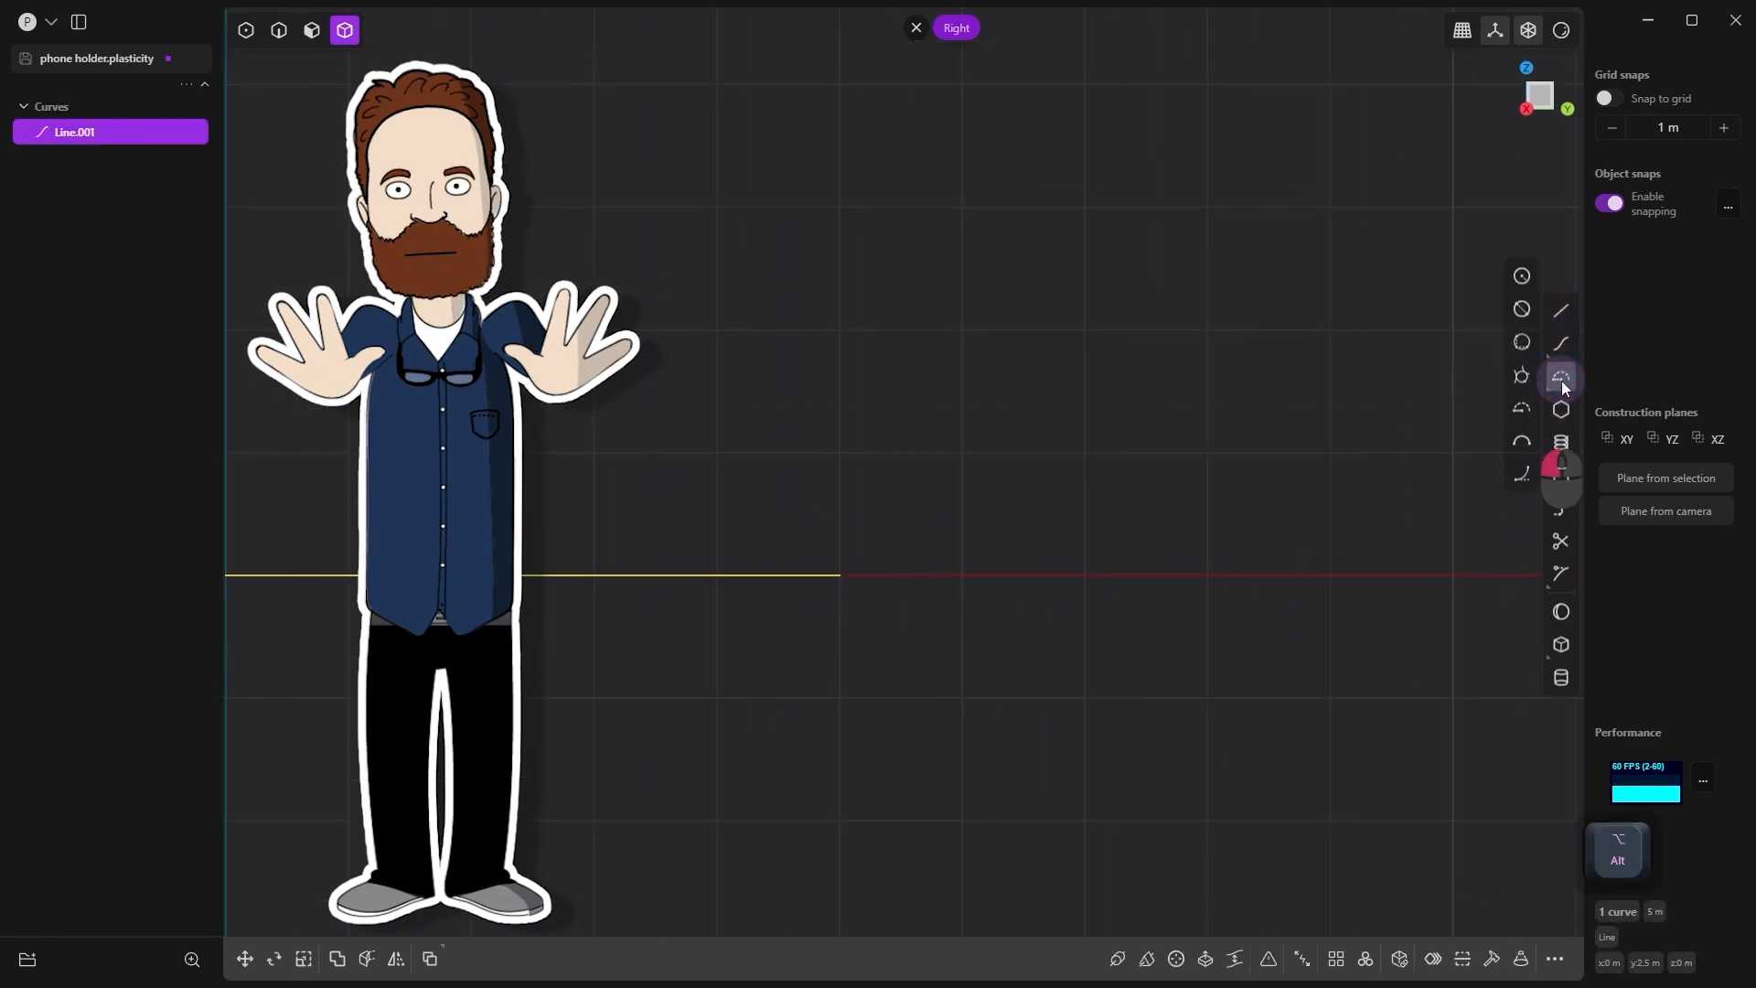
{"action": "left_click", "coordinate": [939, 460]}
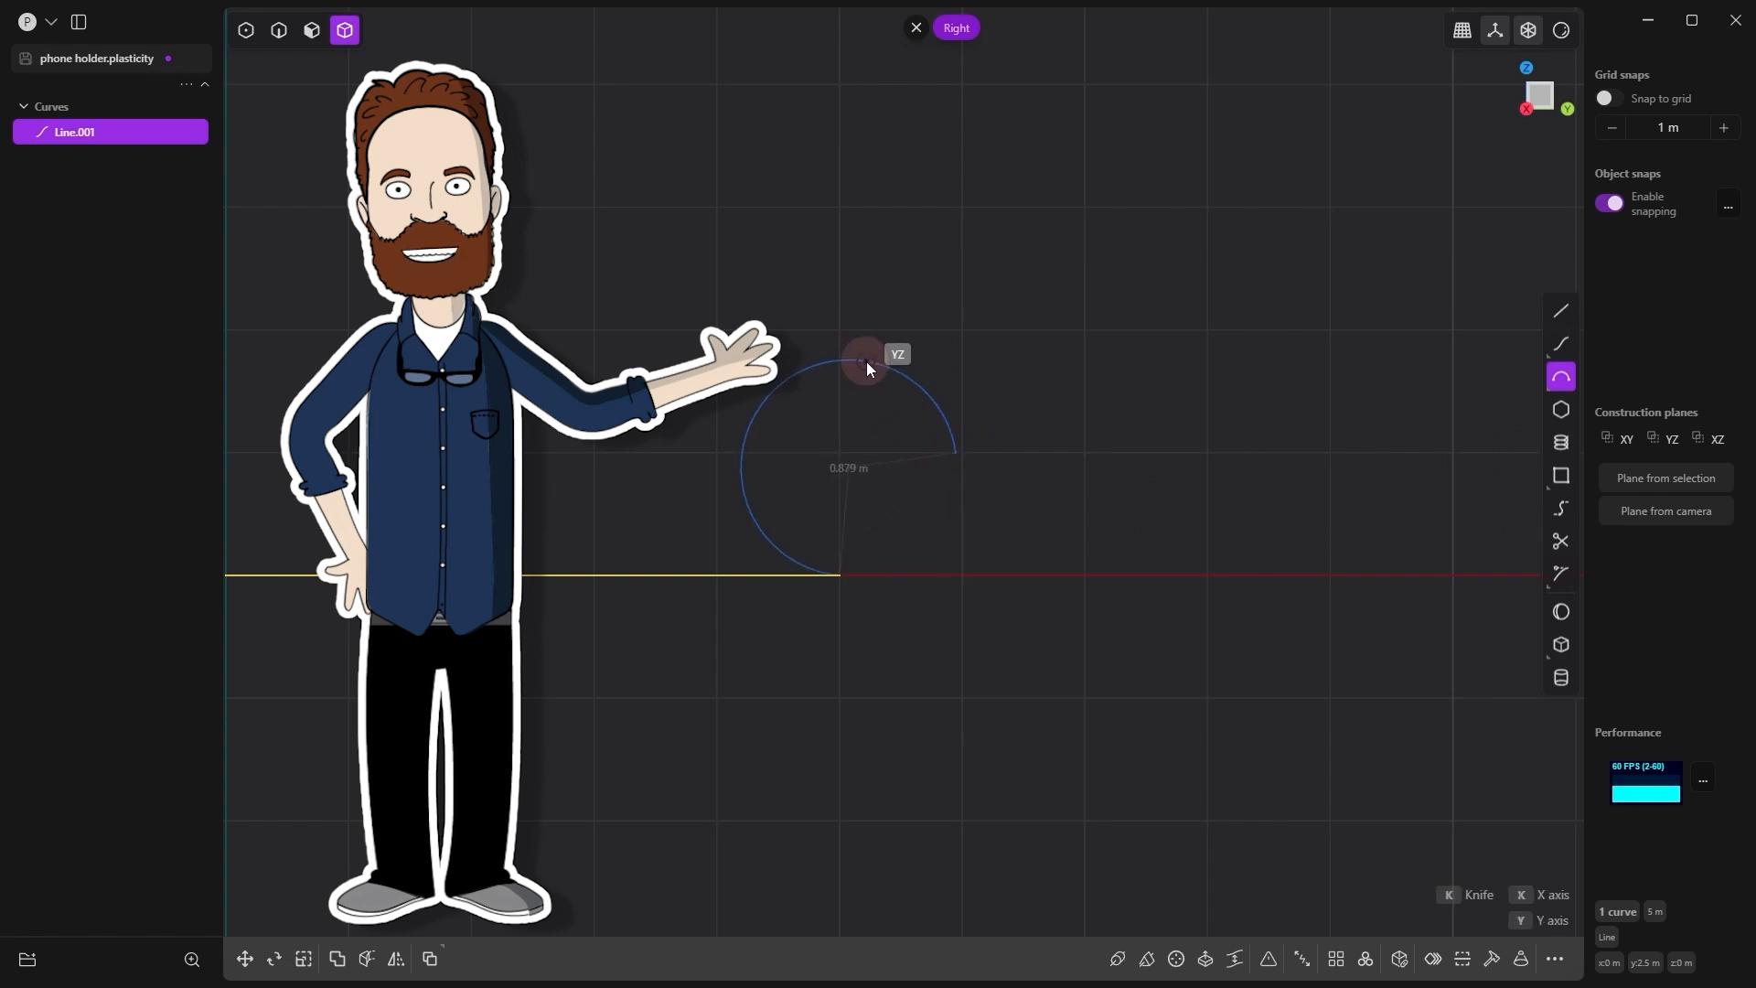
{"action": "key", "text": "Escape"}
Step: Draw a centre-point arc of about 1.37 m radius from the line's free end, curling up and over for about three quarters of a circle
{"action": "left_click", "coordinate": [1563, 379]}
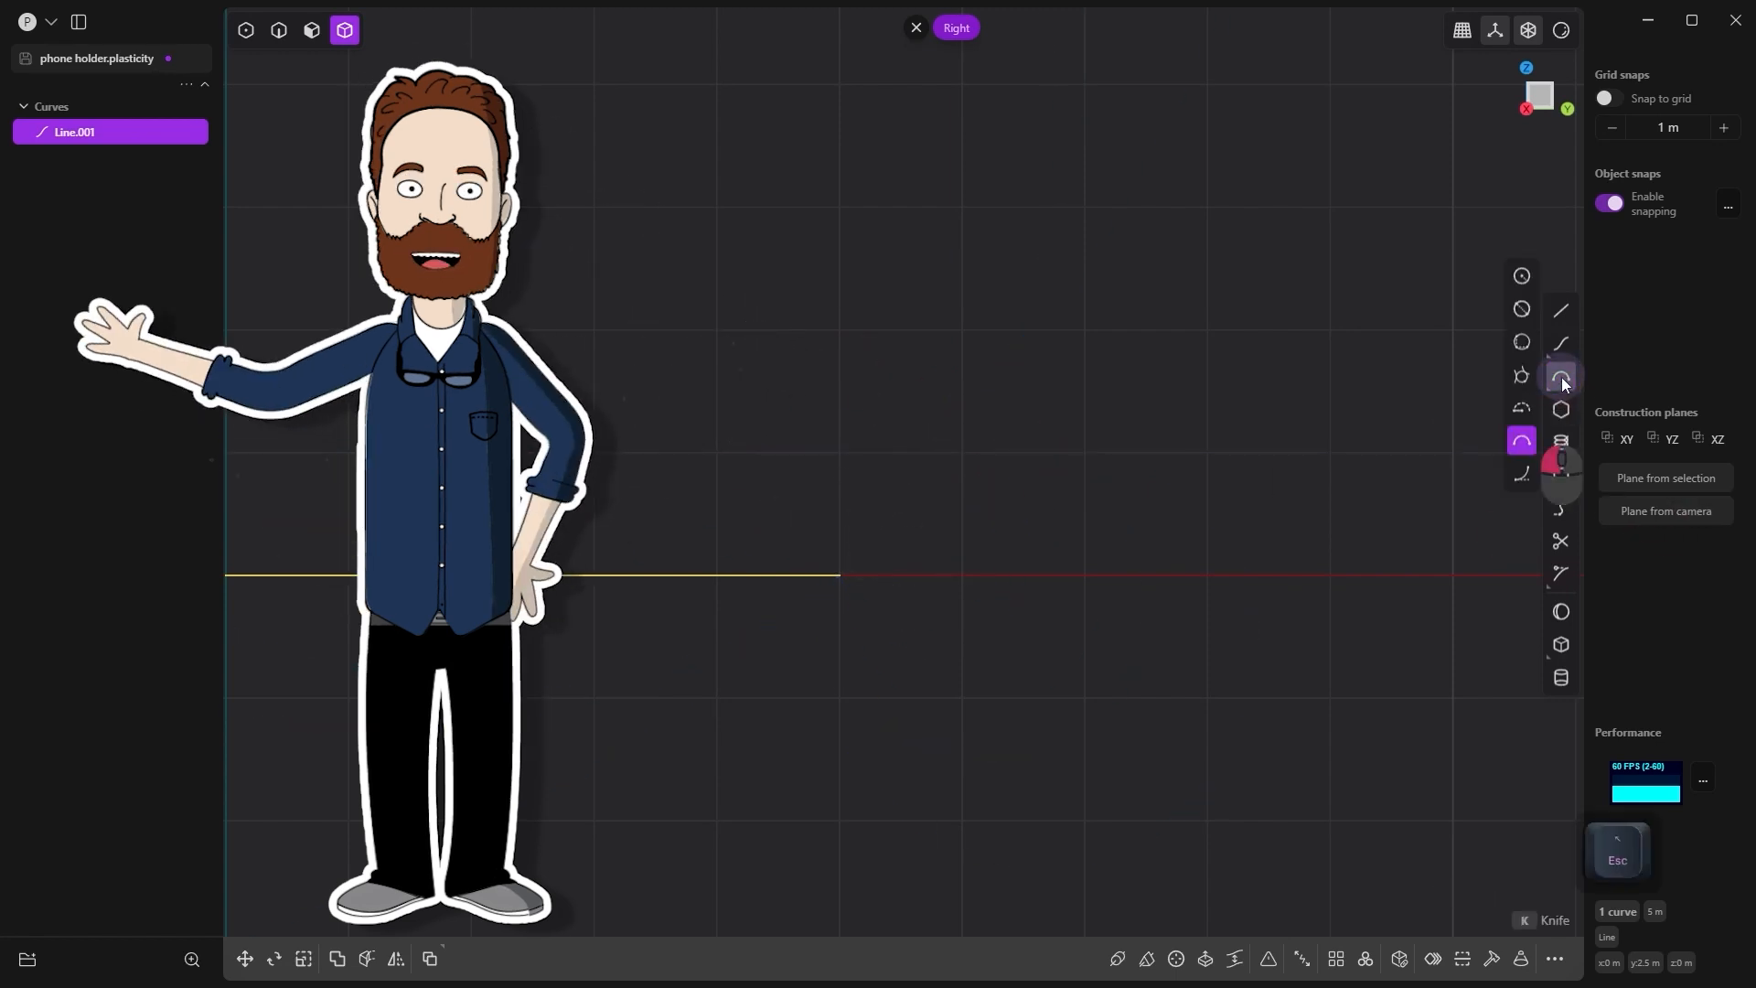
{"action": "left_click", "coordinate": [1522, 408]}
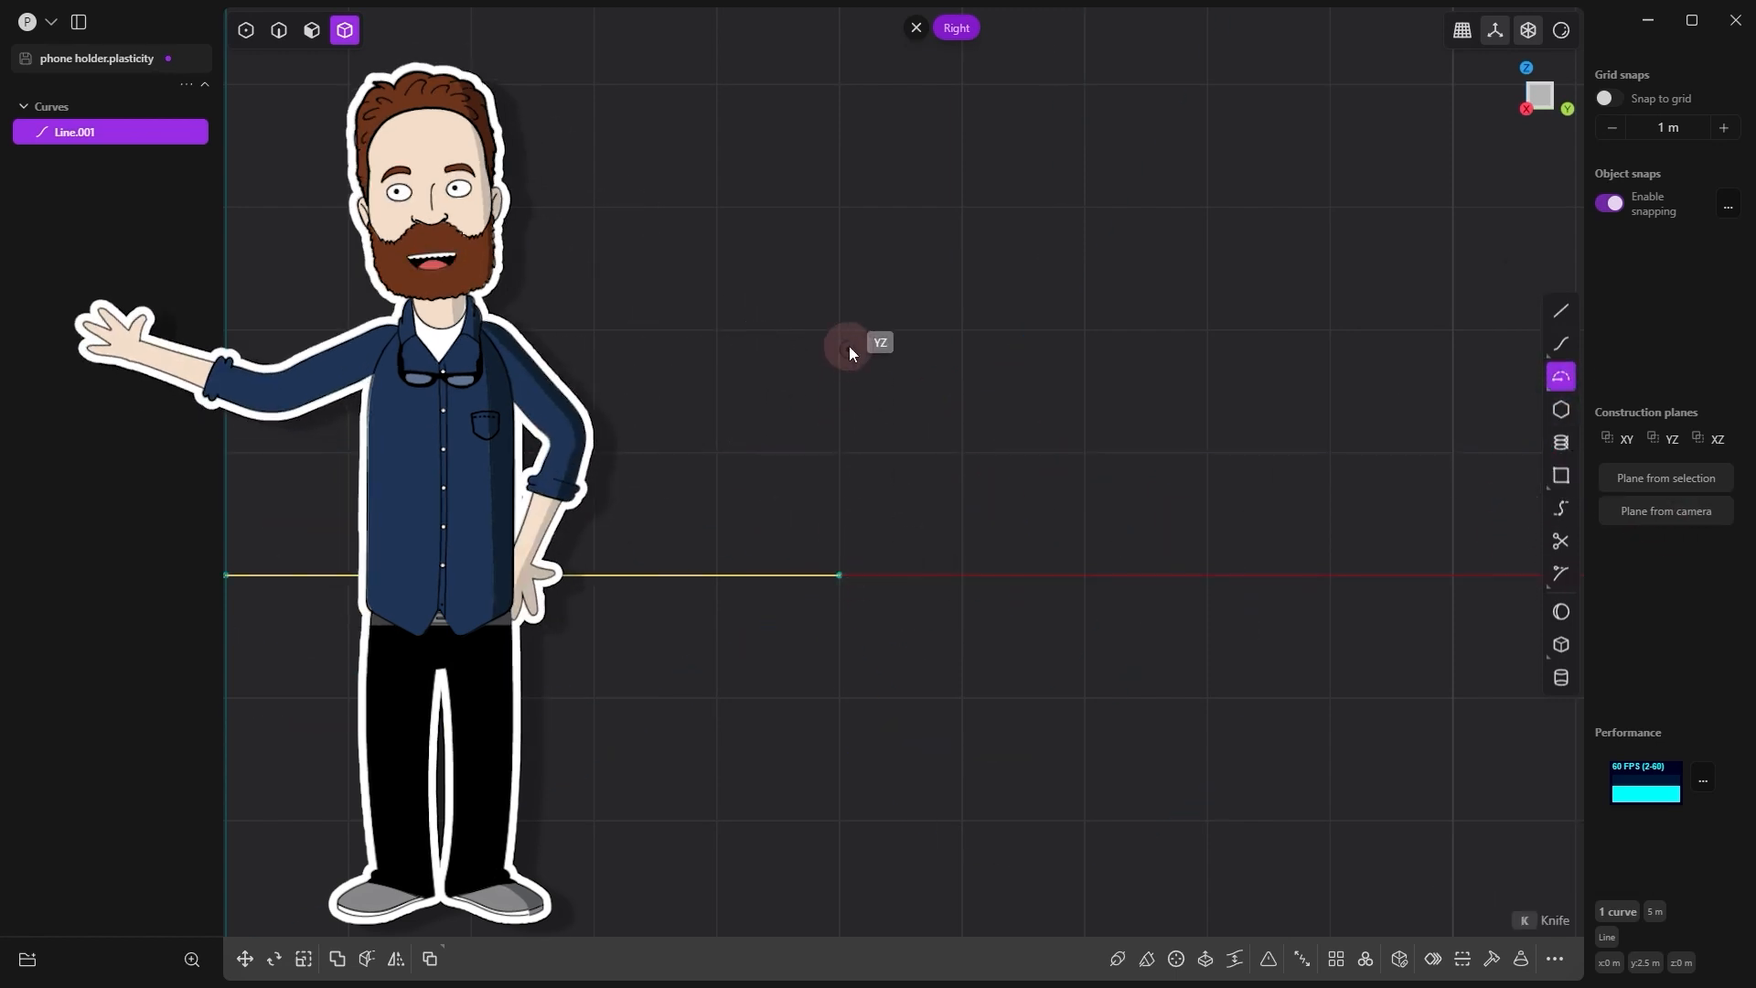
{"action": "left_click", "coordinate": [840, 408]}
{"action": "left_click", "coordinate": [840, 574]}
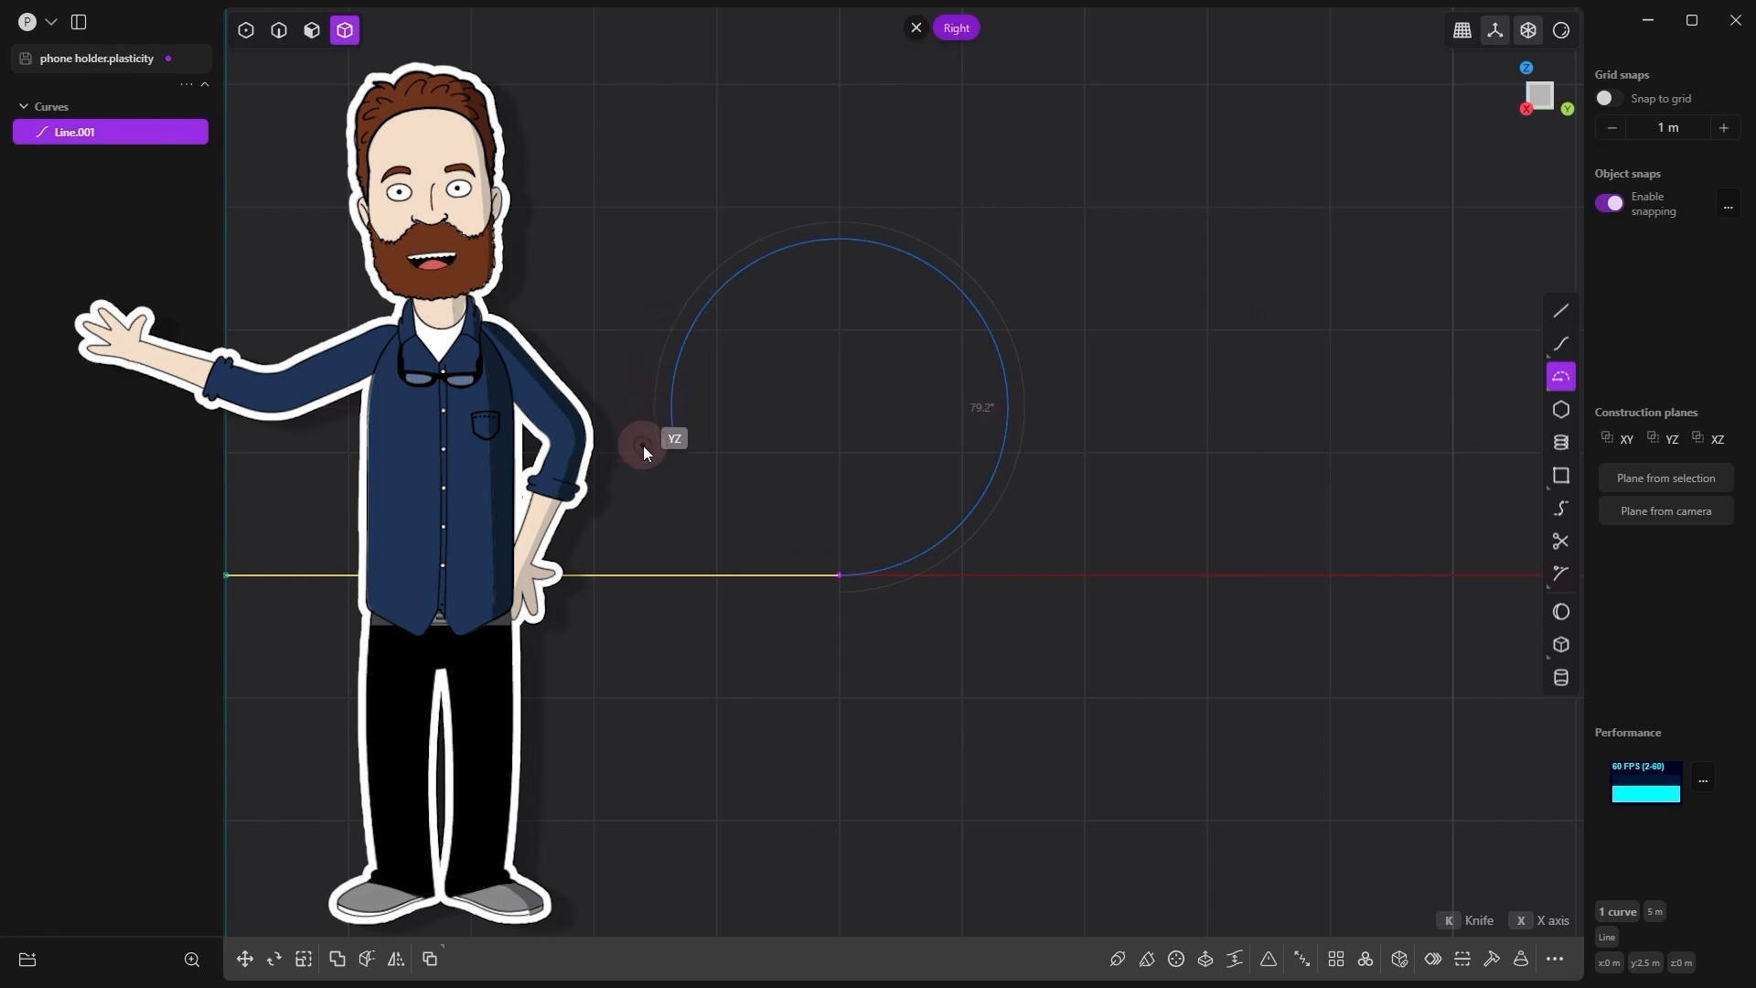
{"action": "left_click", "coordinate": [651, 459]}
{"action": "scroll", "coordinate": [650, 459], "scroll_direction": "down", "scroll_amount": 4}
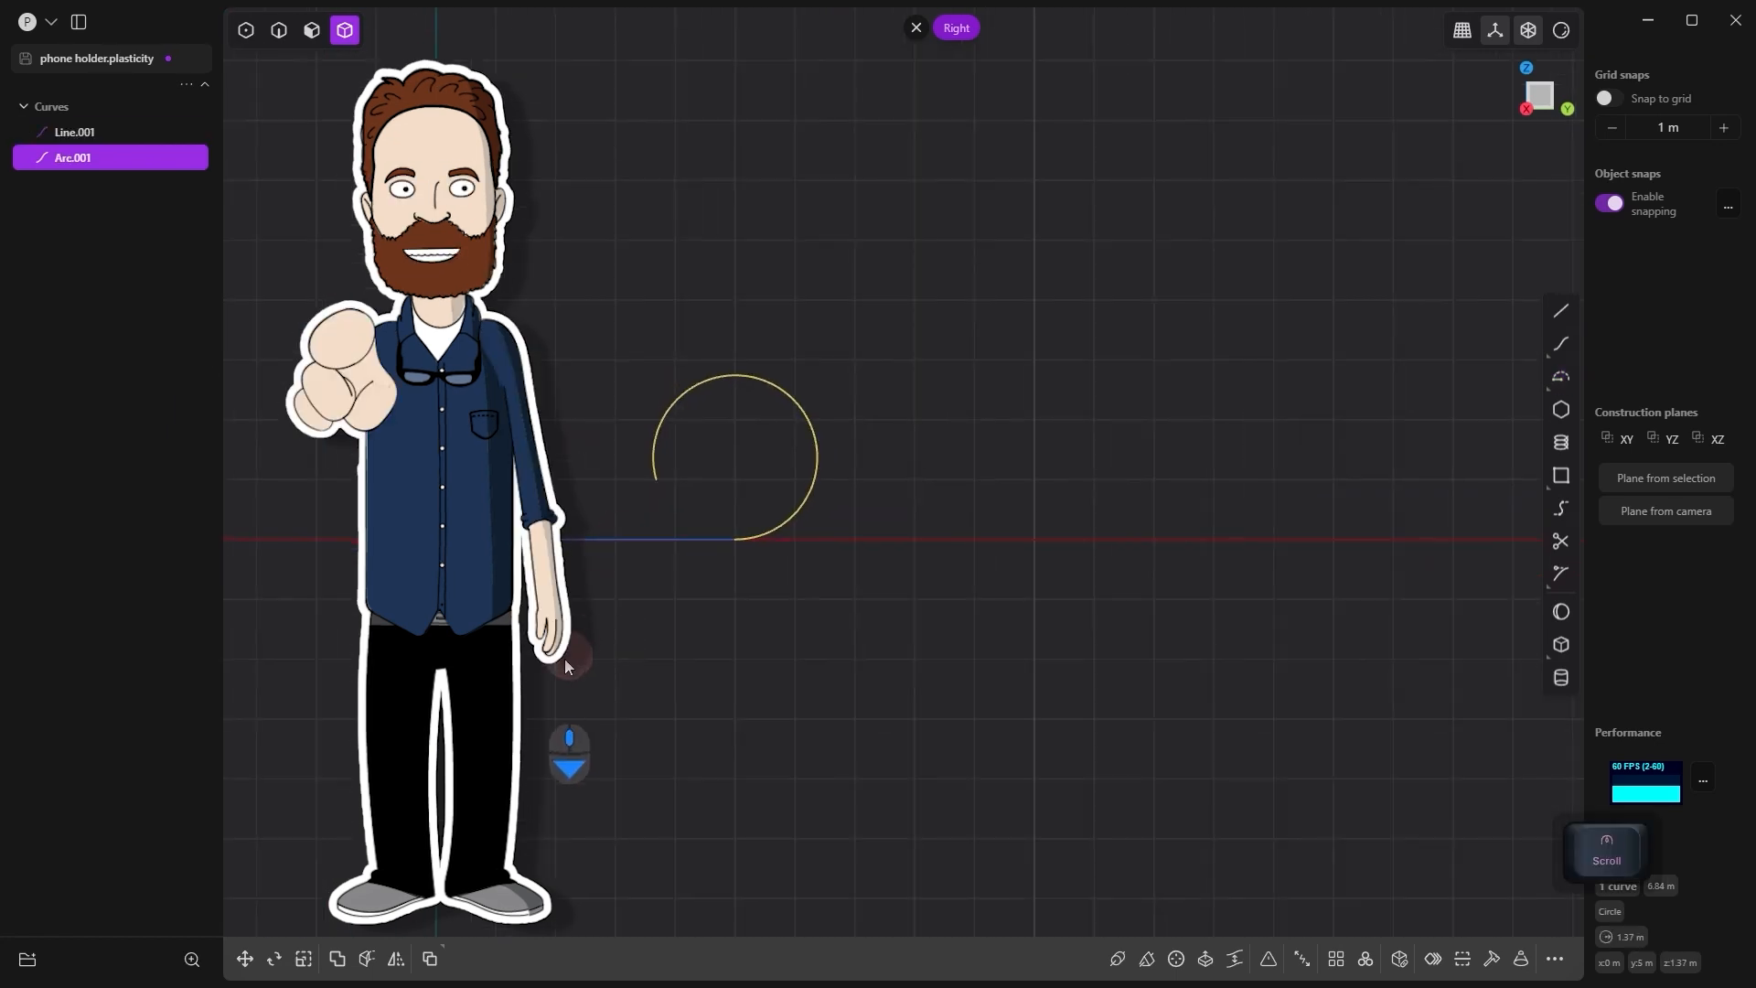
{"action": "middle_click_drag", "start_coordinate": [564, 658], "coordinate": [870, 651], "text": "alt"}
{"action": "scroll", "coordinate": [1013, 593], "scroll_direction": "up", "scroll_amount": 4}
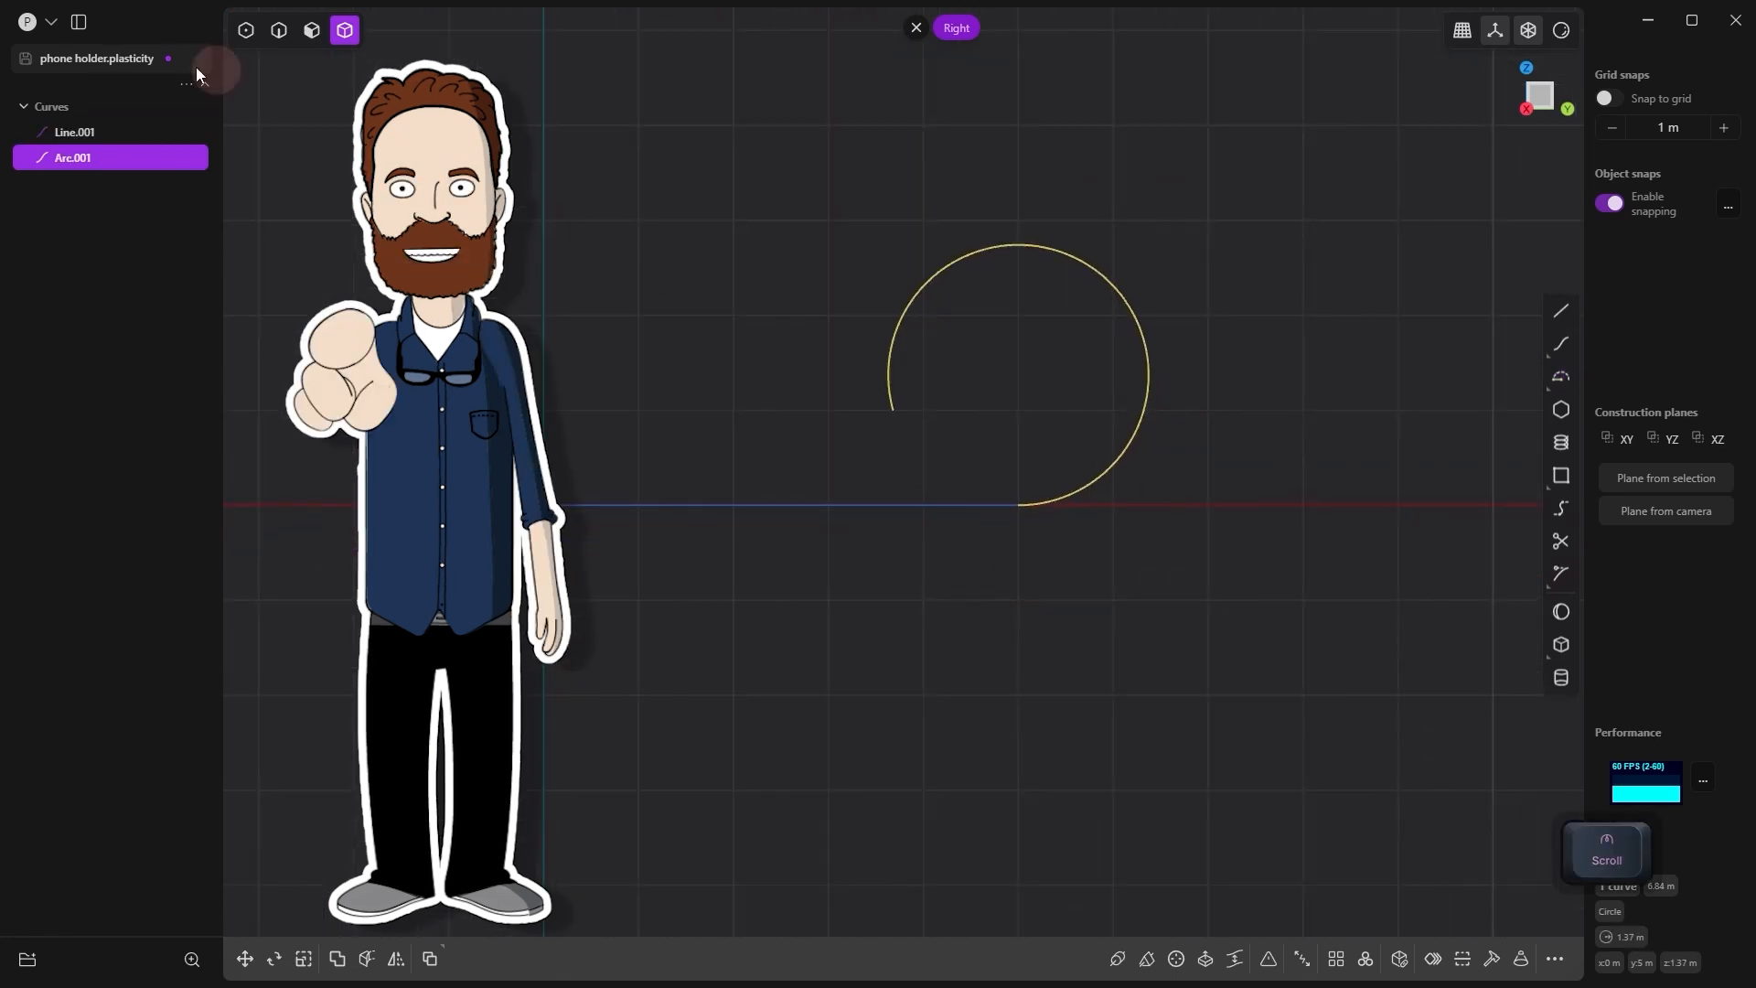
Step: Scale the arc down uniformly about its centre to a radius of about 0.54 m
{"action": "left_click", "coordinate": [1058, 250]}
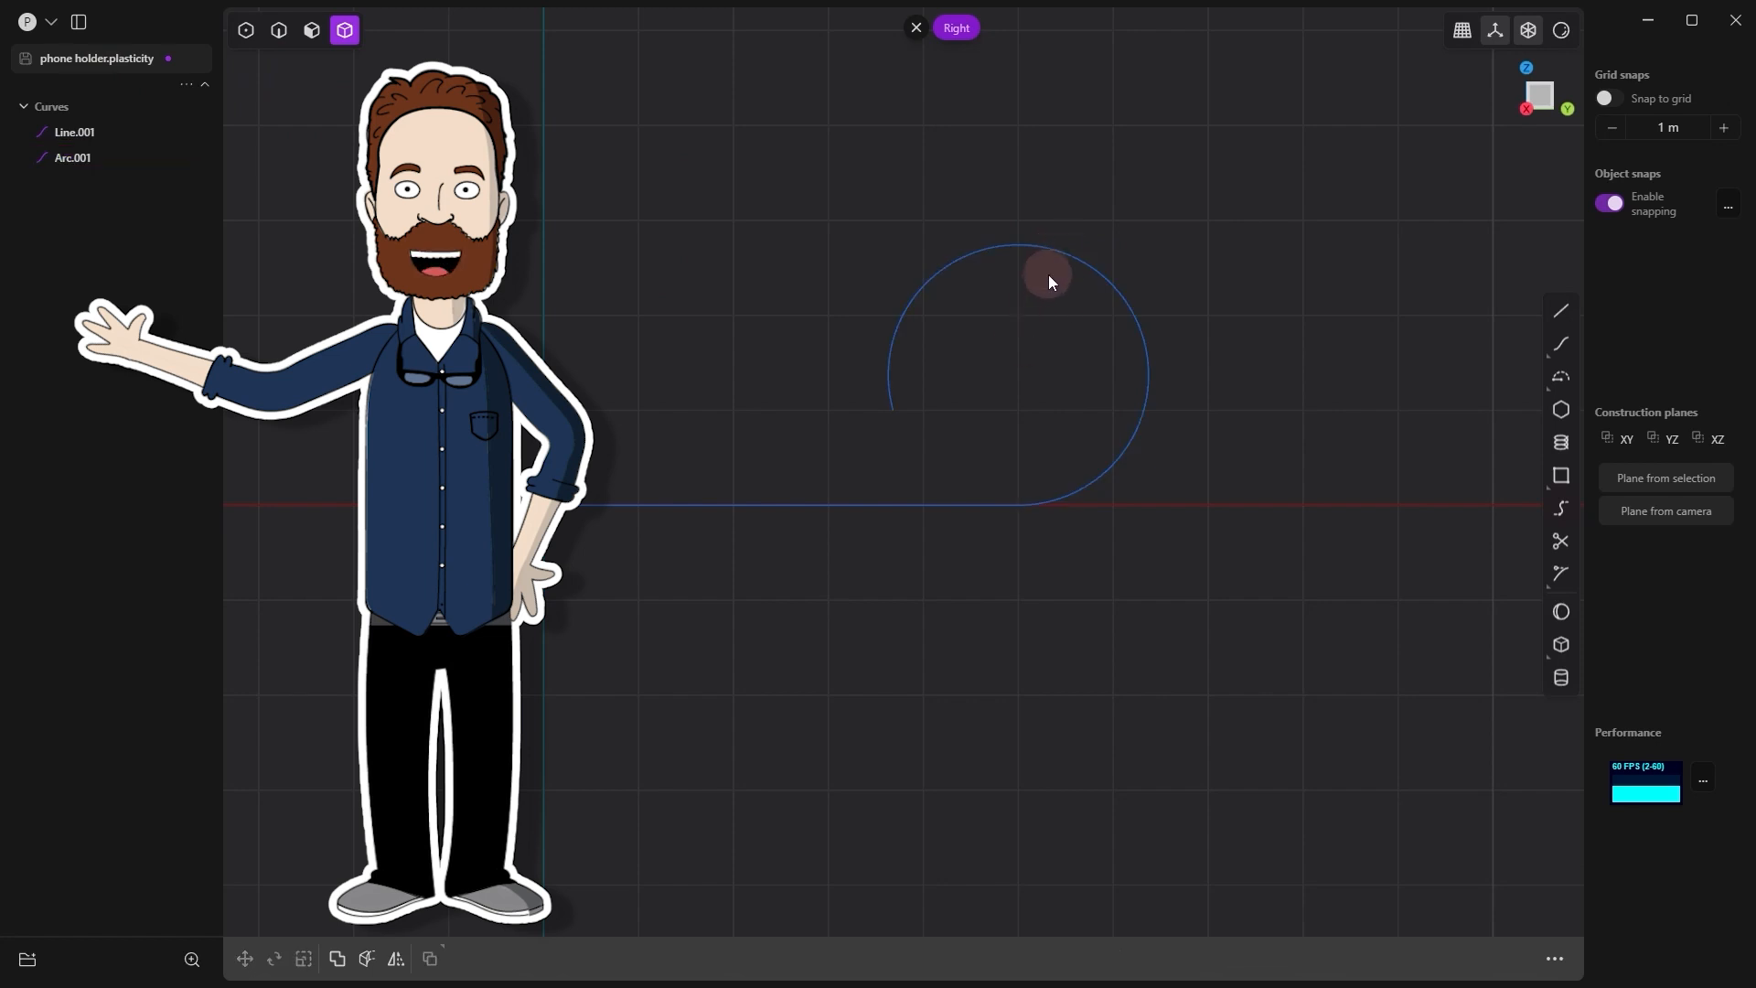
{"action": "key", "text": "2"}
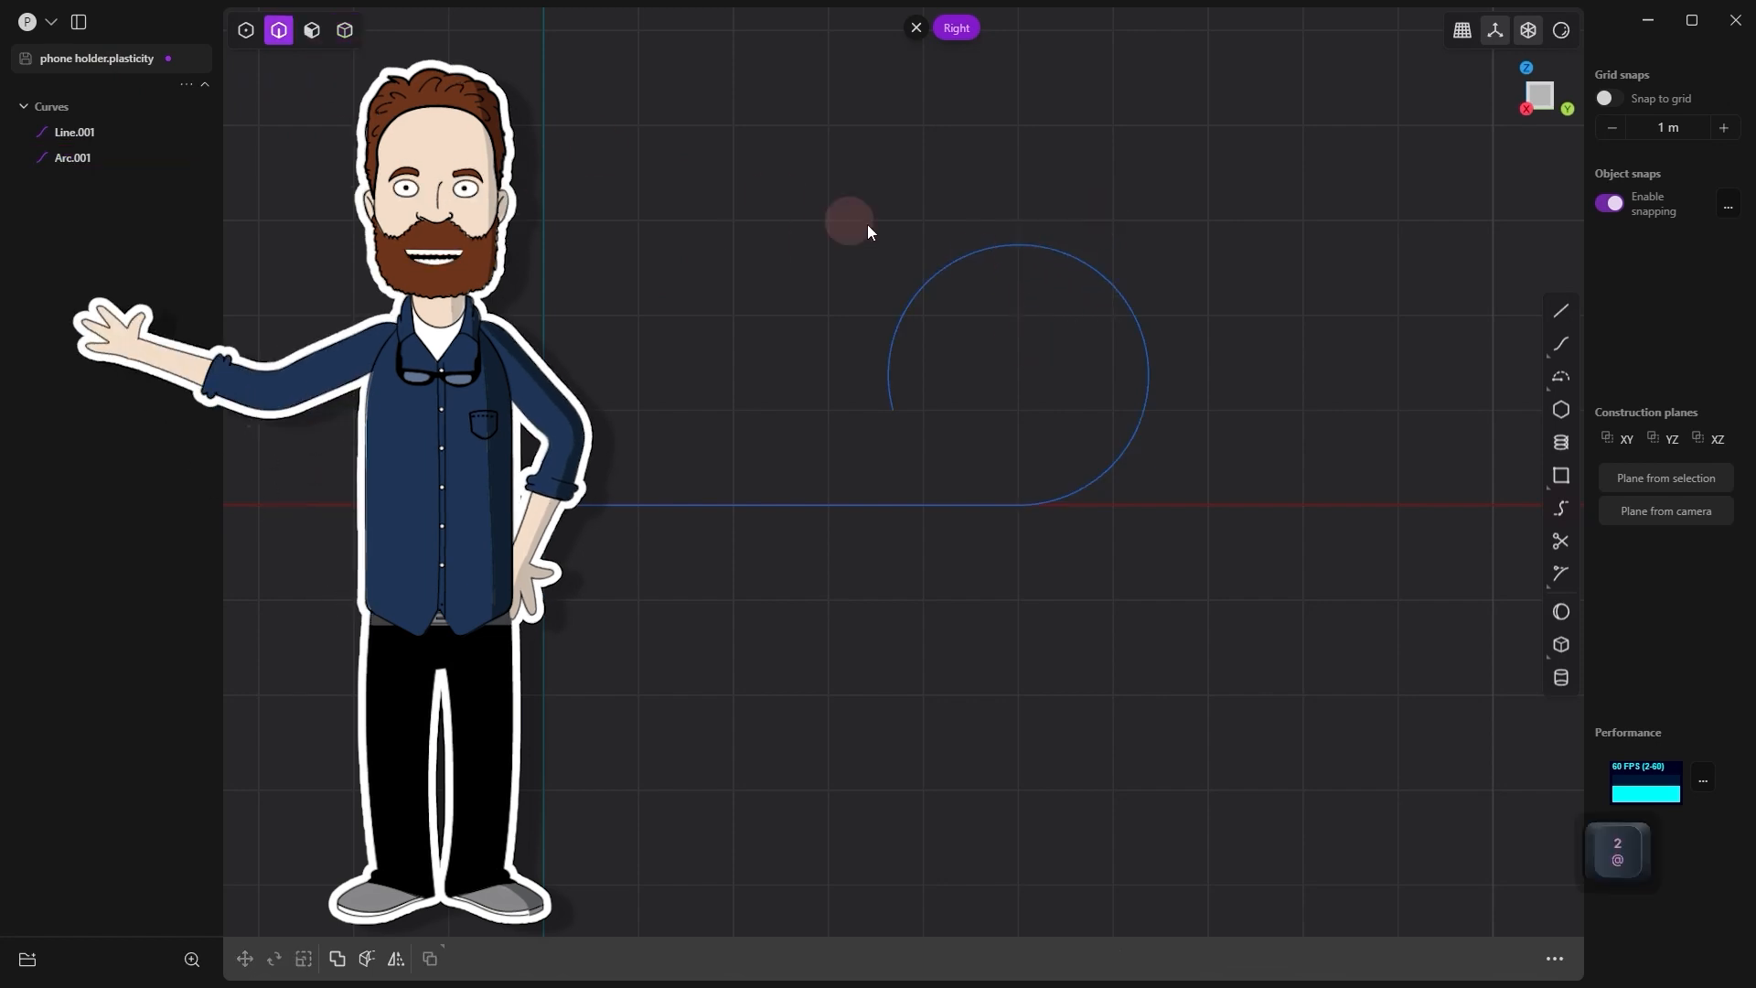
{"action": "left_click", "coordinate": [1056, 348]}
{"action": "key", "text": "s"}
{"action": "left_click", "coordinate": [1029, 349]}
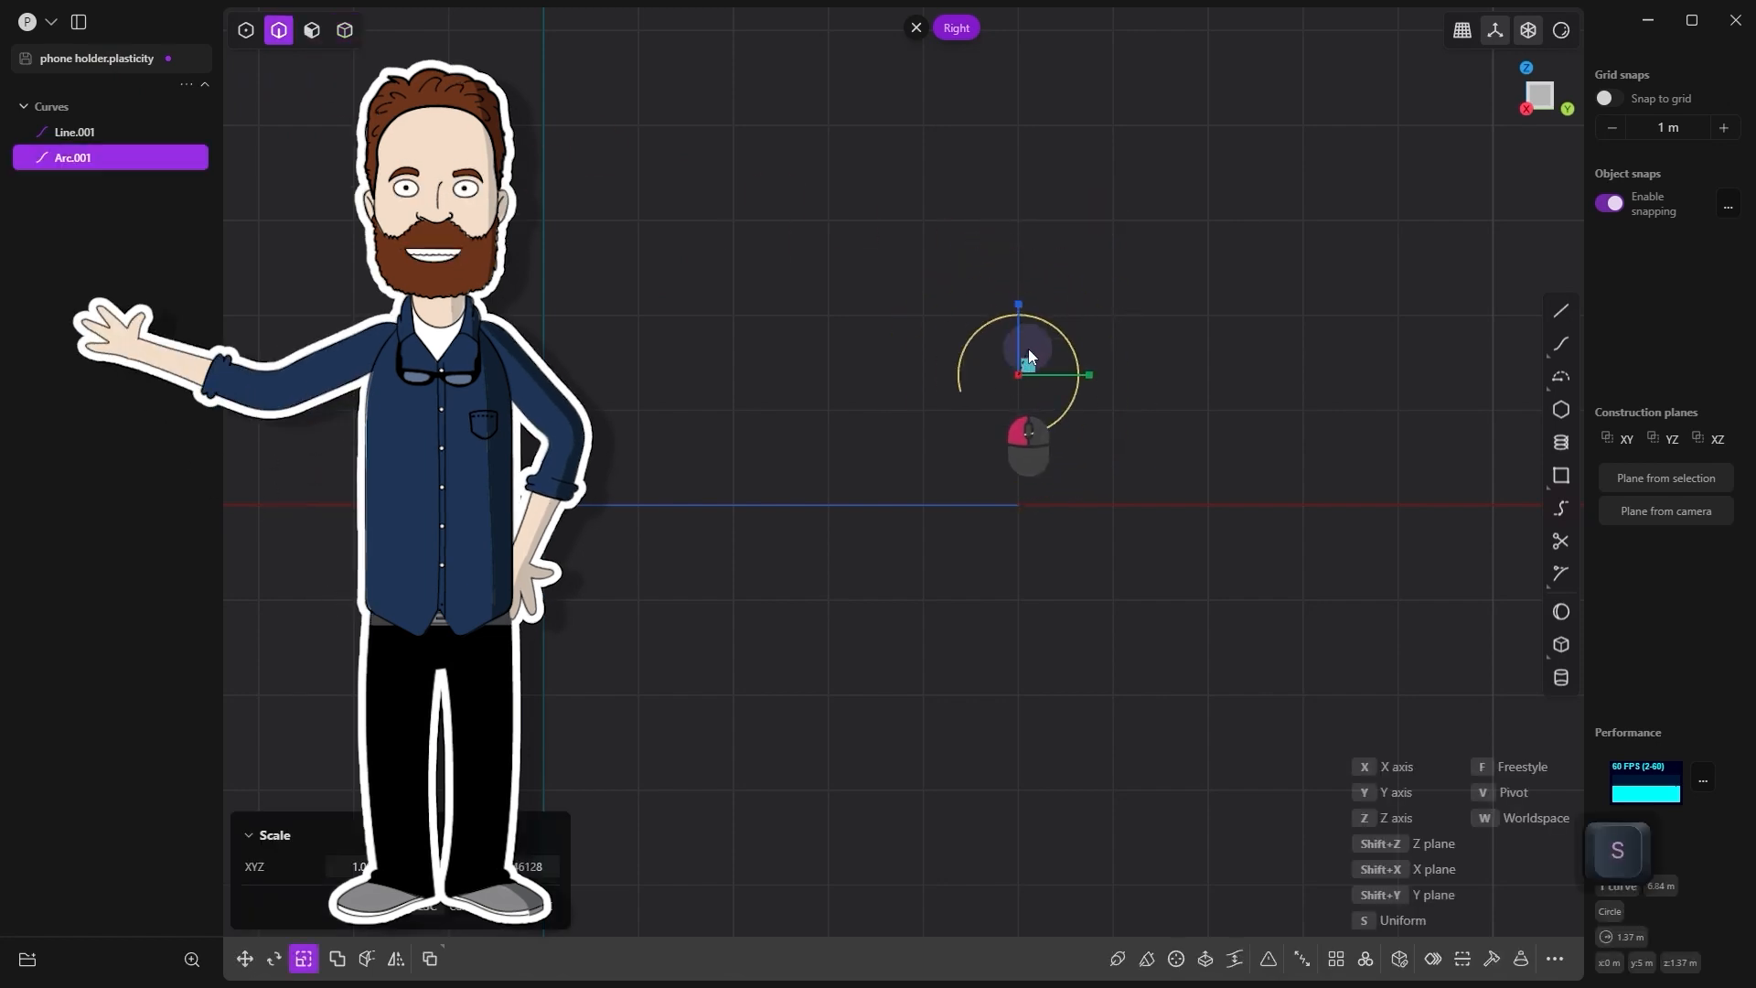
{"action": "scroll", "coordinate": [1017, 375], "scroll_direction": "up", "scroll_amount": 2}
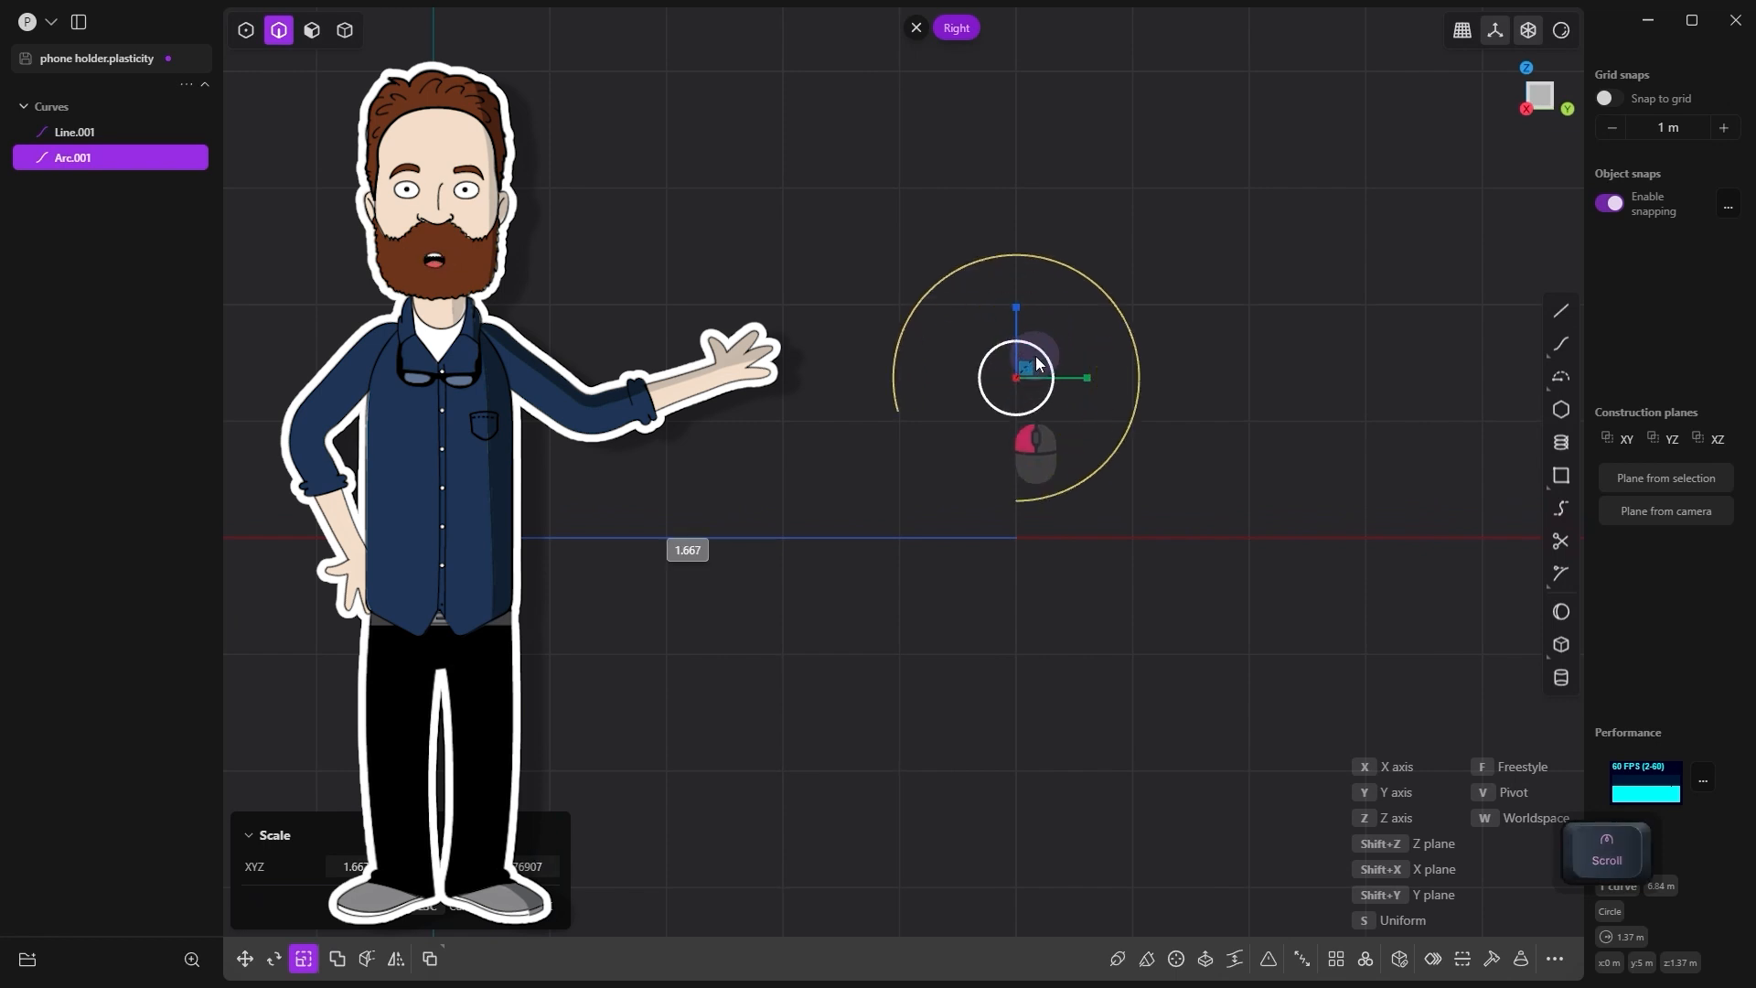
{"action": "right_click", "coordinate": [952, 386]}
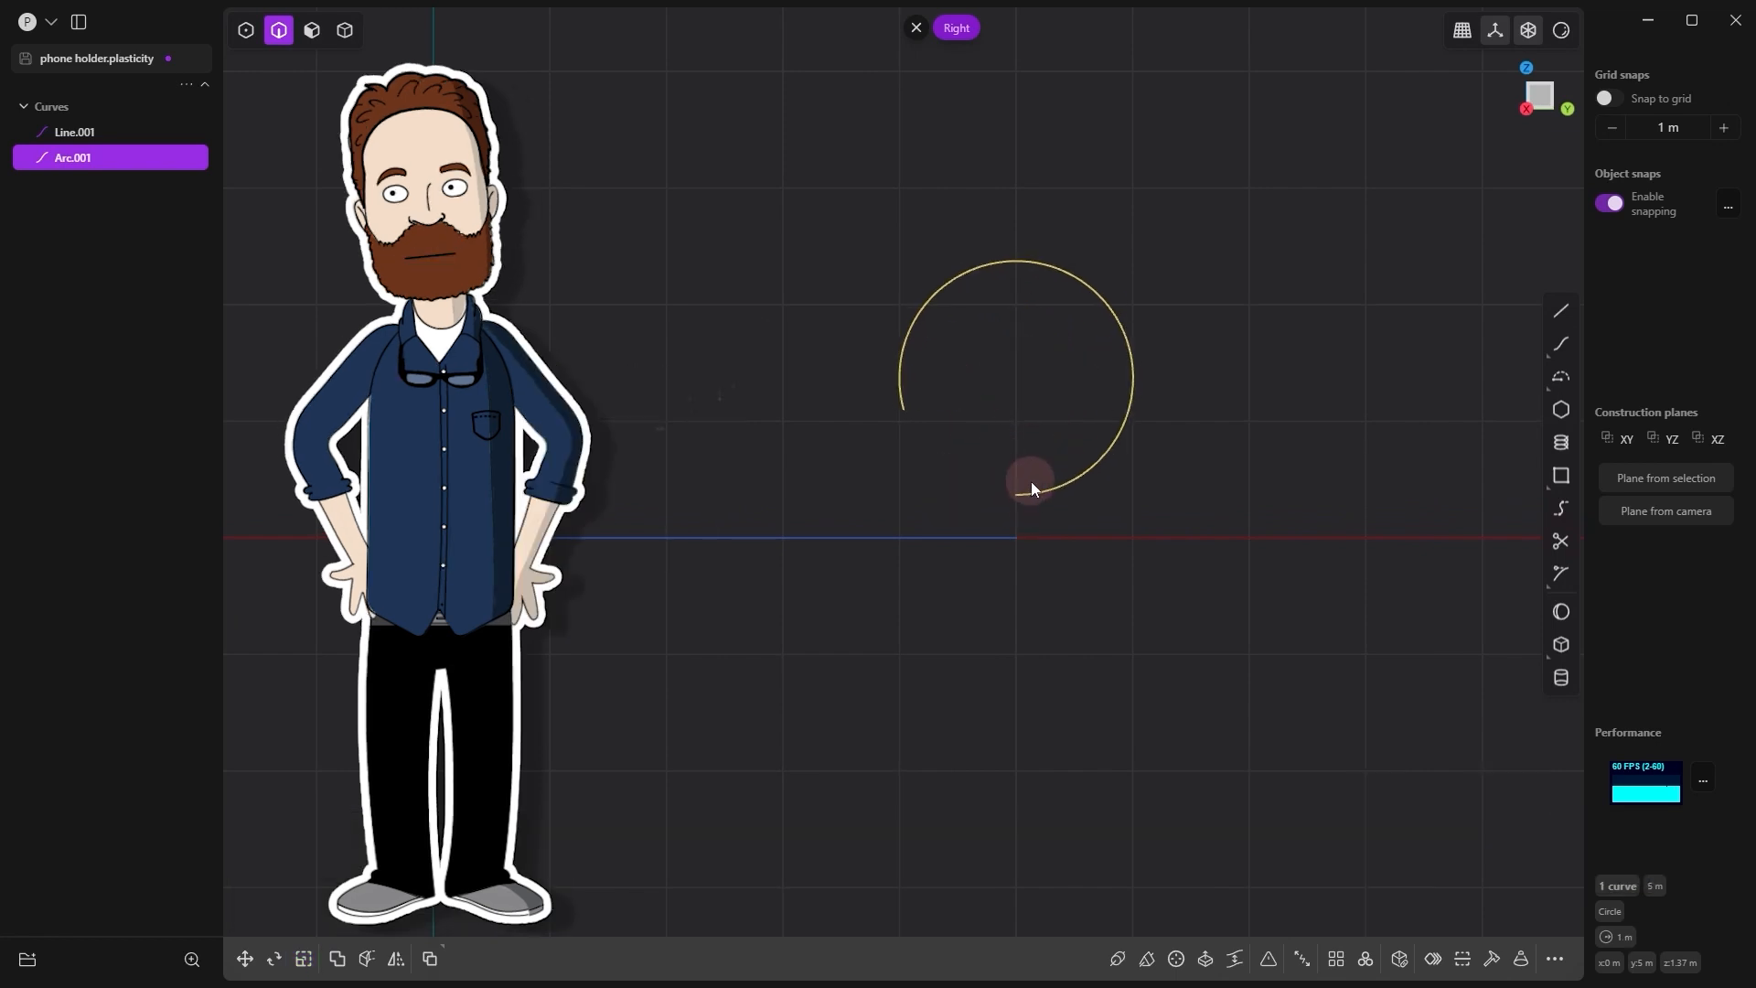
{"action": "key", "text": "s"}
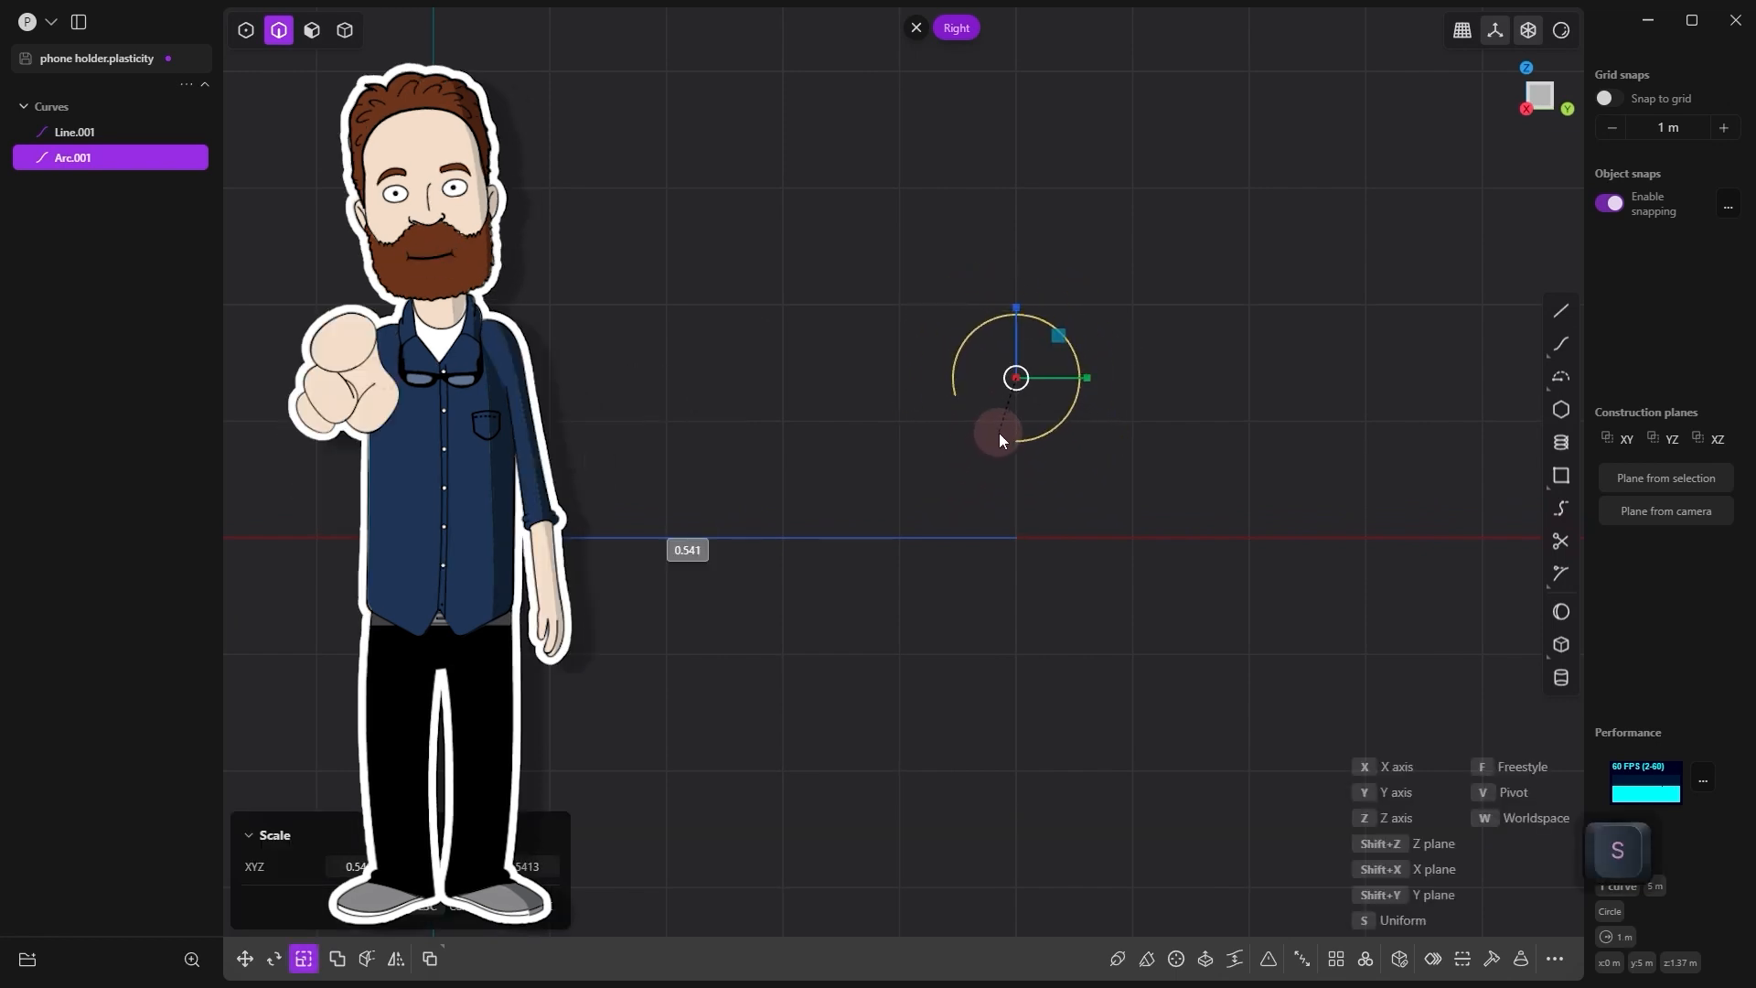
{"action": "left_click", "coordinate": [999, 431]}
Step: Move the scaled arc straight down so that its lower end meets the line's free end
{"action": "key", "text": "g"}
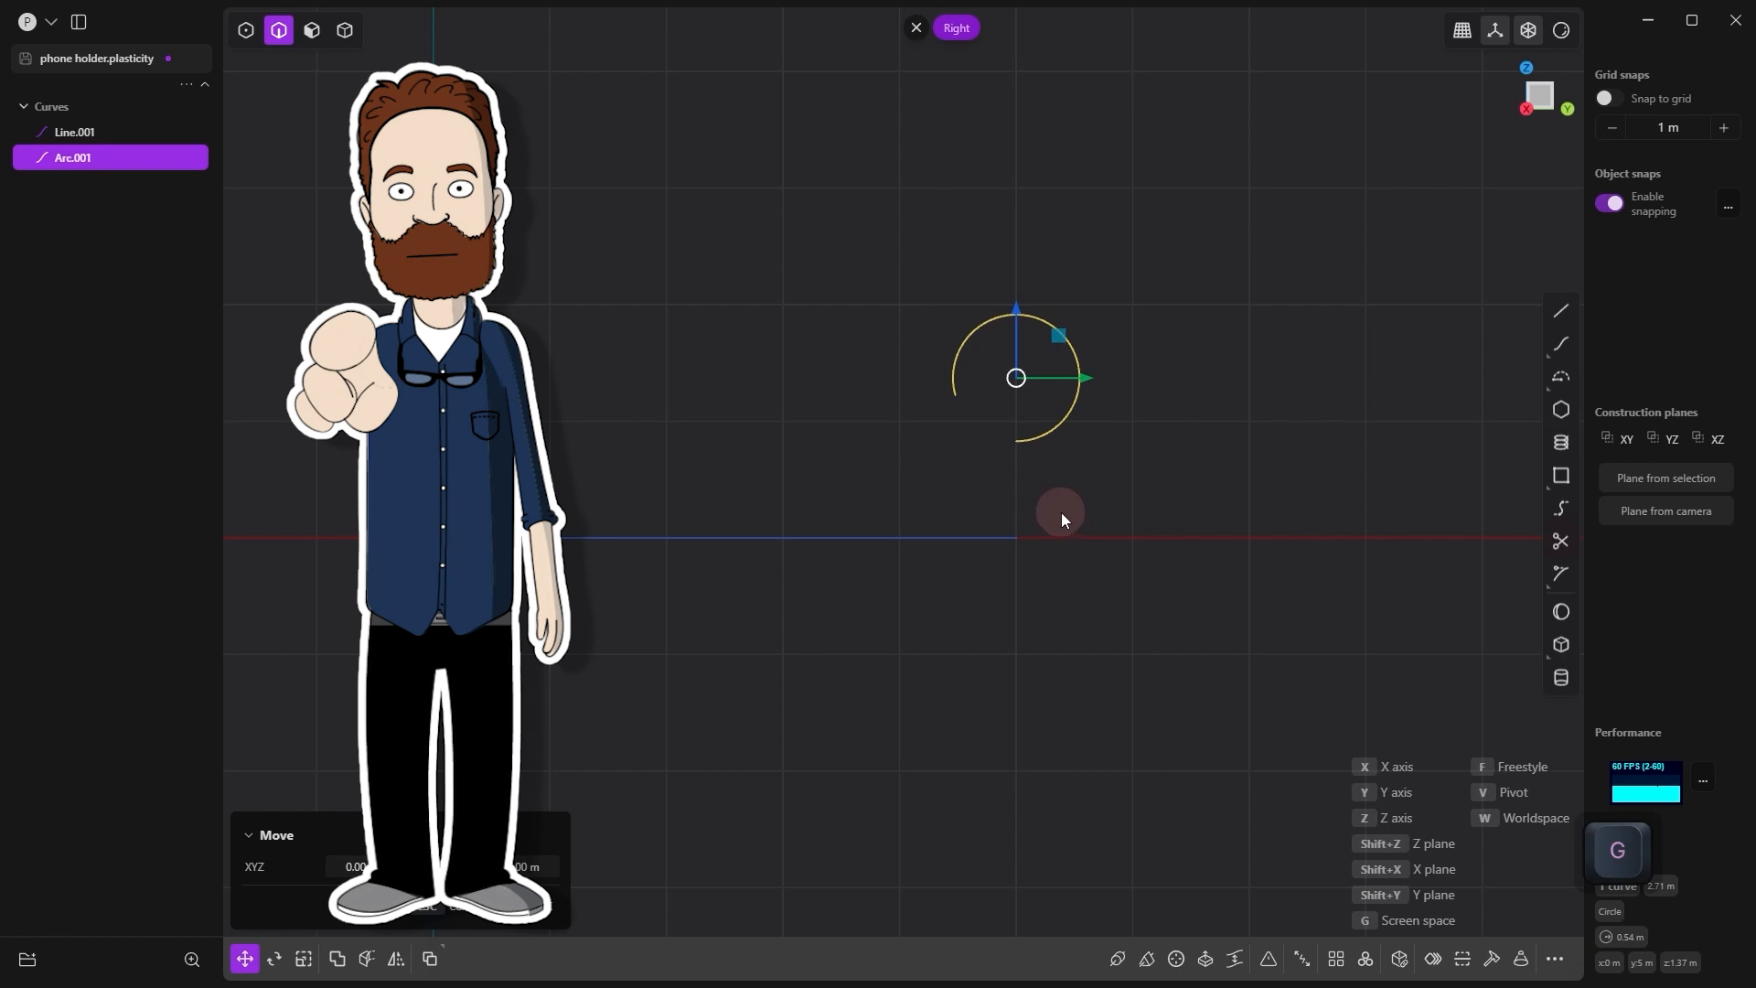
{"action": "left_click", "coordinate": [953, 547]}
{"action": "scroll", "coordinate": [913, 567], "scroll_direction": "down", "scroll_amount": 2}
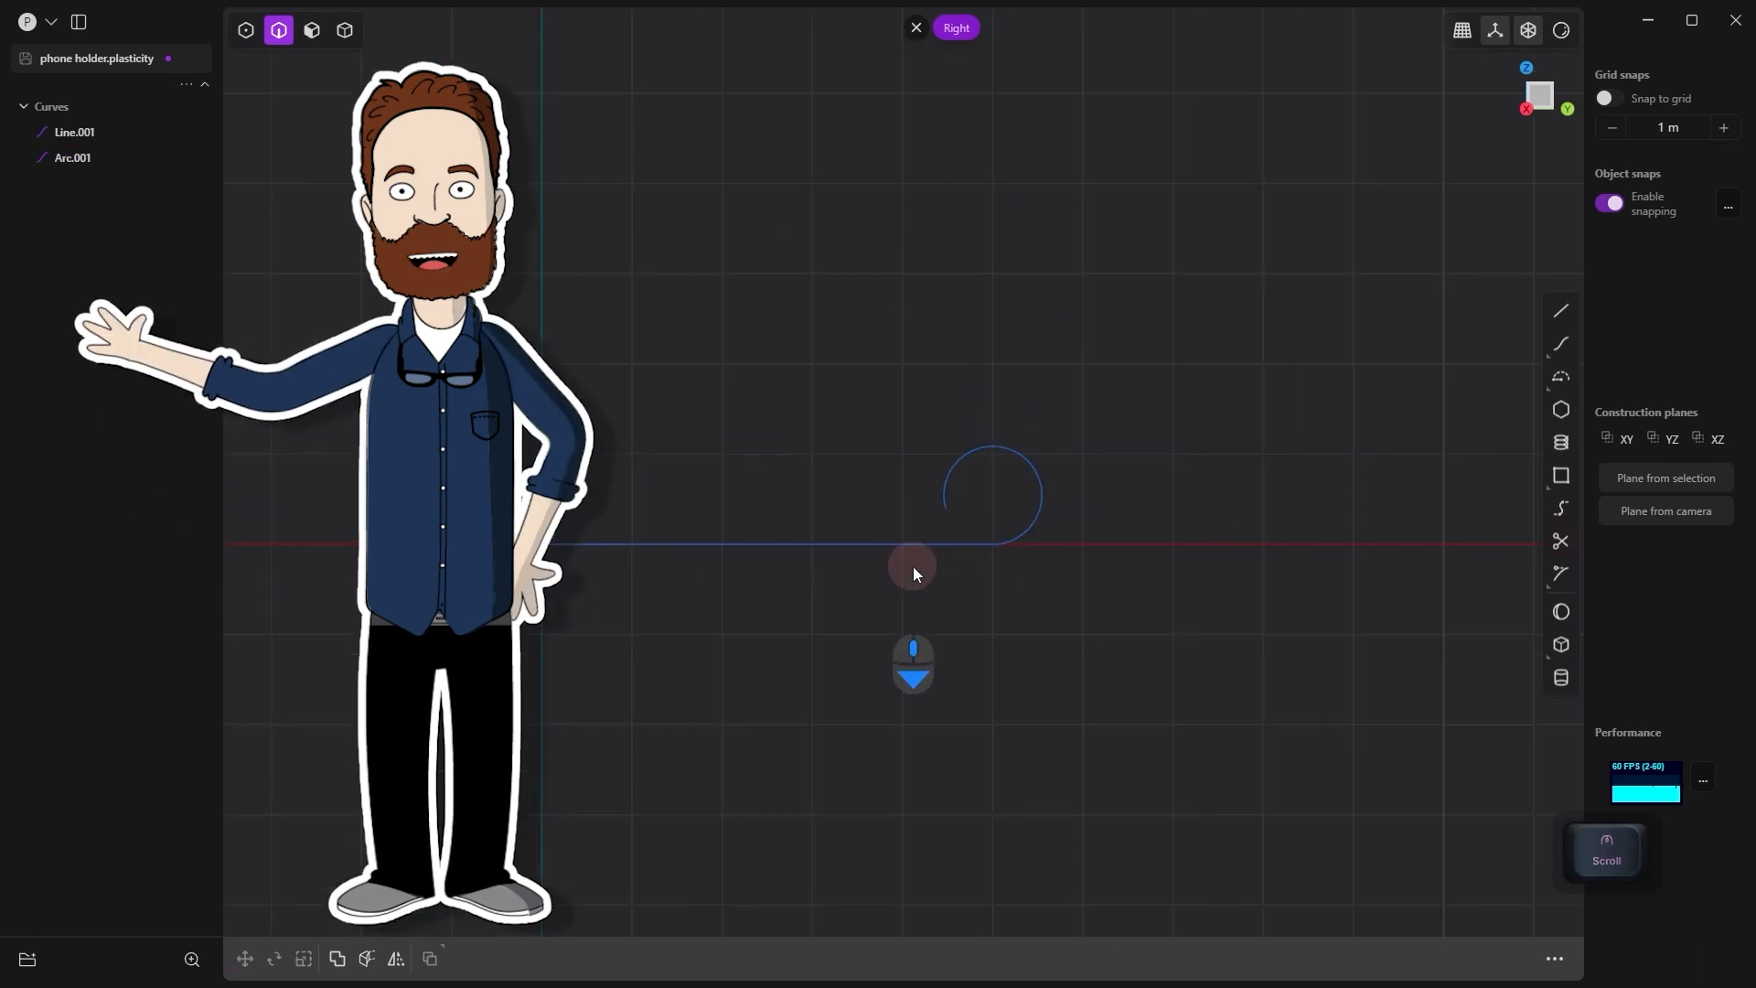
{"action": "scroll", "coordinate": [913, 568], "scroll_direction": "down", "scroll_amount": 2}
{"action": "middle_click_drag", "start_coordinate": [853, 543], "coordinate": [919, 479], "text": "alt"}
Step: Join the straight line and the arc into a single curve
{"action": "left_click_drag", "start_coordinate": [929, 379], "coordinate": [1127, 541]}
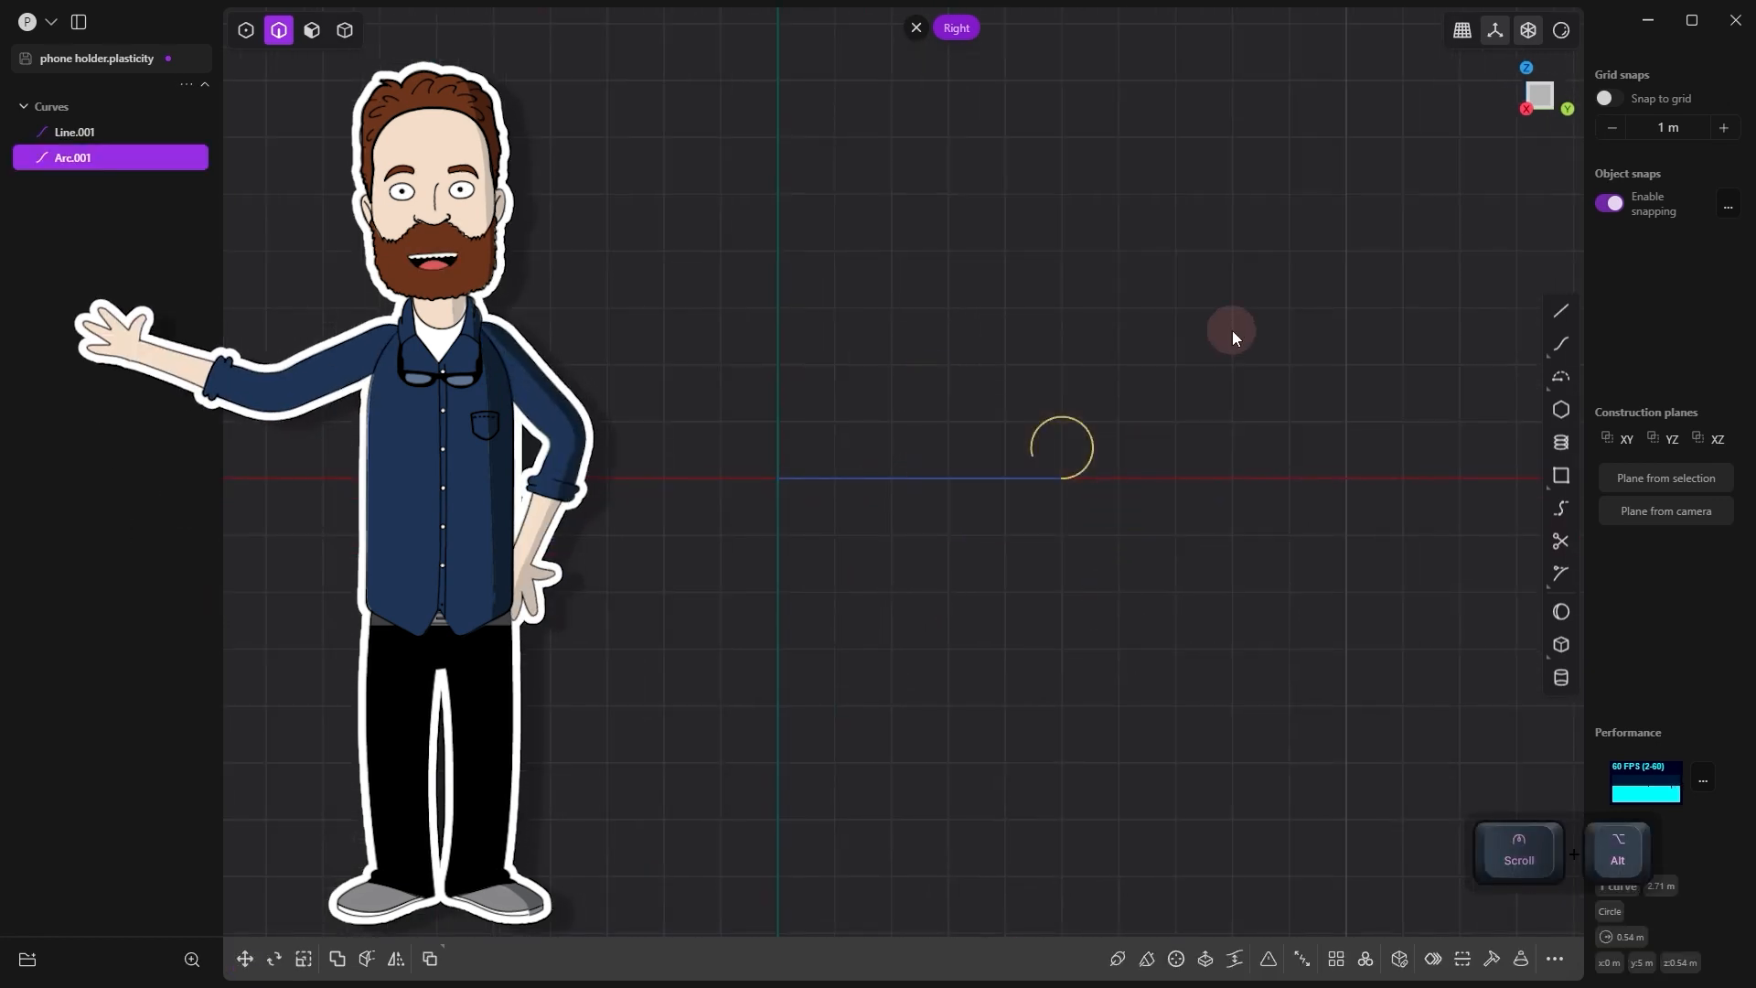
{"action": "left_click_drag", "start_coordinate": [1223, 412], "coordinate": [843, 598]}
{"action": "key", "text": "j"}
Step: Mirror the hooked curve along the Y axis about the origin to create the opposite half
{"action": "middle_click_drag", "start_coordinate": [976, 563], "coordinate": [1068, 568], "text": "alt"}
{"action": "scroll", "coordinate": [1068, 567], "scroll_direction": "up", "scroll_amount": 3}
{"action": "mouse_move", "coordinate": [1069, 568]}
{"action": "left_mouse_down", "text": "alt"}
{"action": "mouse_move", "coordinate": [1166, 597]}
{"action": "mouse_move", "coordinate": [1051, 580]}
{"action": "left_mouse_up", "text": "alt"}
{"action": "scroll", "coordinate": [1050, 580], "scroll_direction": "down", "scroll_amount": 1}
{"action": "left_click_drag", "start_coordinate": [993, 319], "coordinate": [1385, 631]}
{"action": "left_click", "coordinate": [1243, 474]}
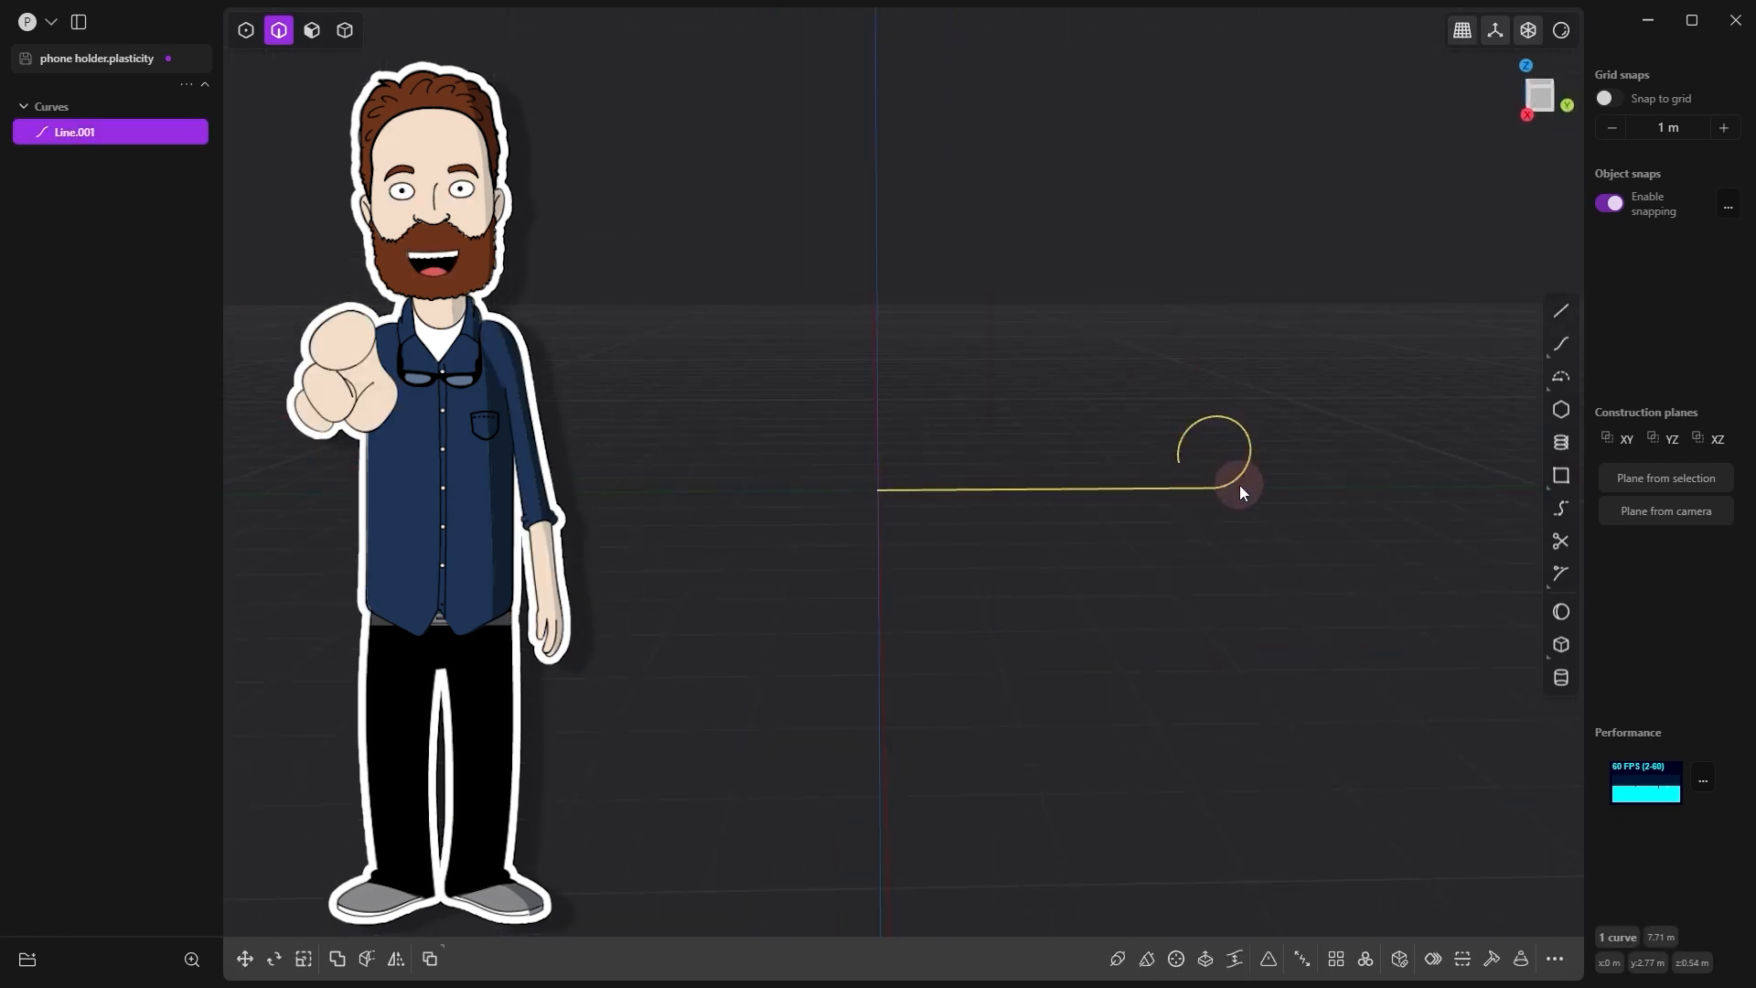
{"action": "key", "text": "alt+x"}
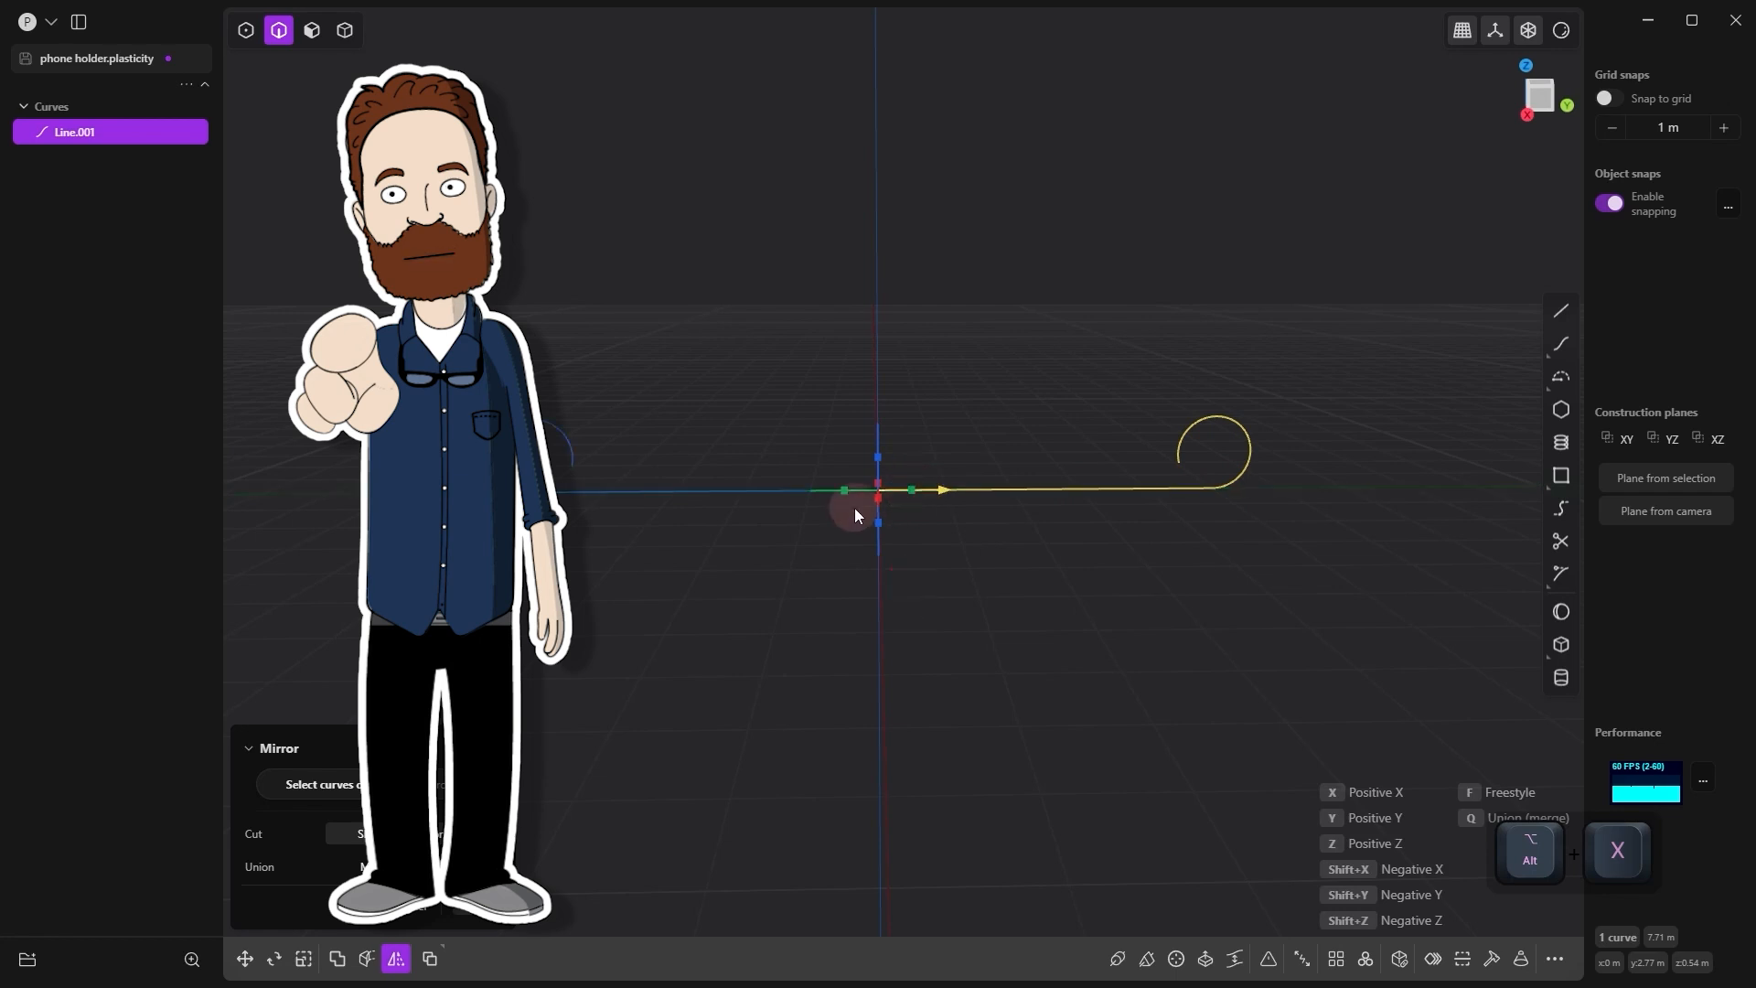
{"action": "left_click", "coordinate": [878, 457]}
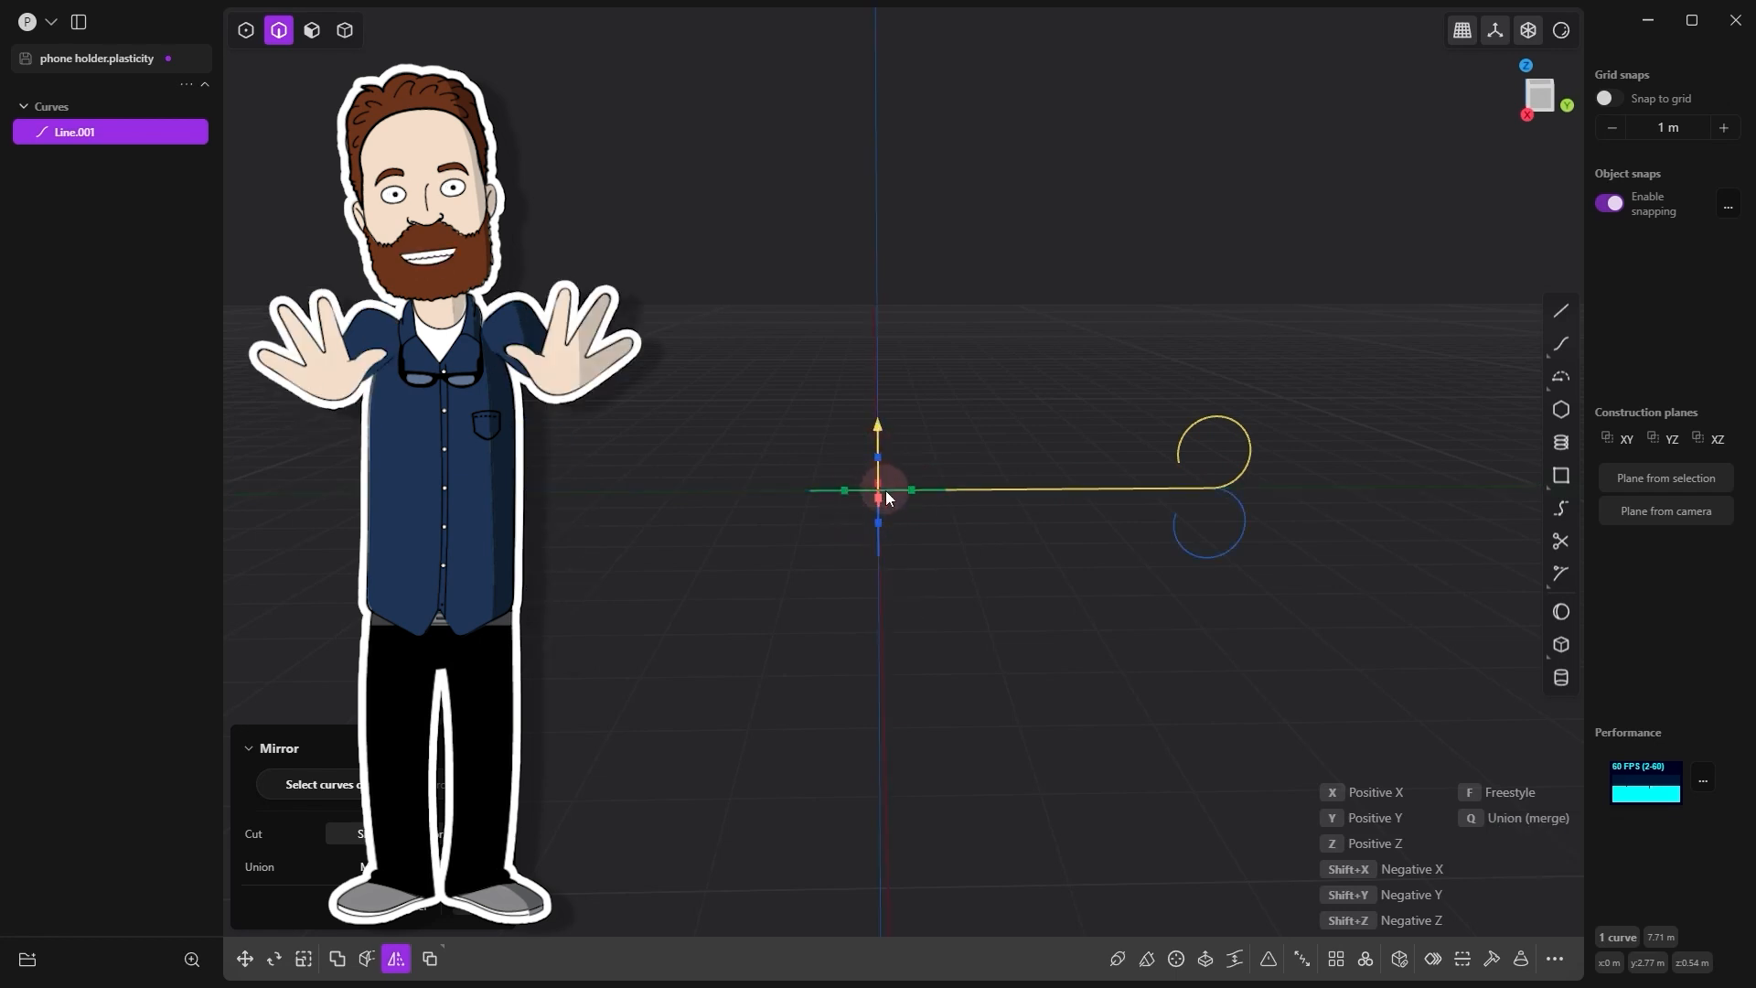
{"action": "left_click", "coordinate": [914, 492]}
{"action": "right_click", "coordinate": [767, 563]}
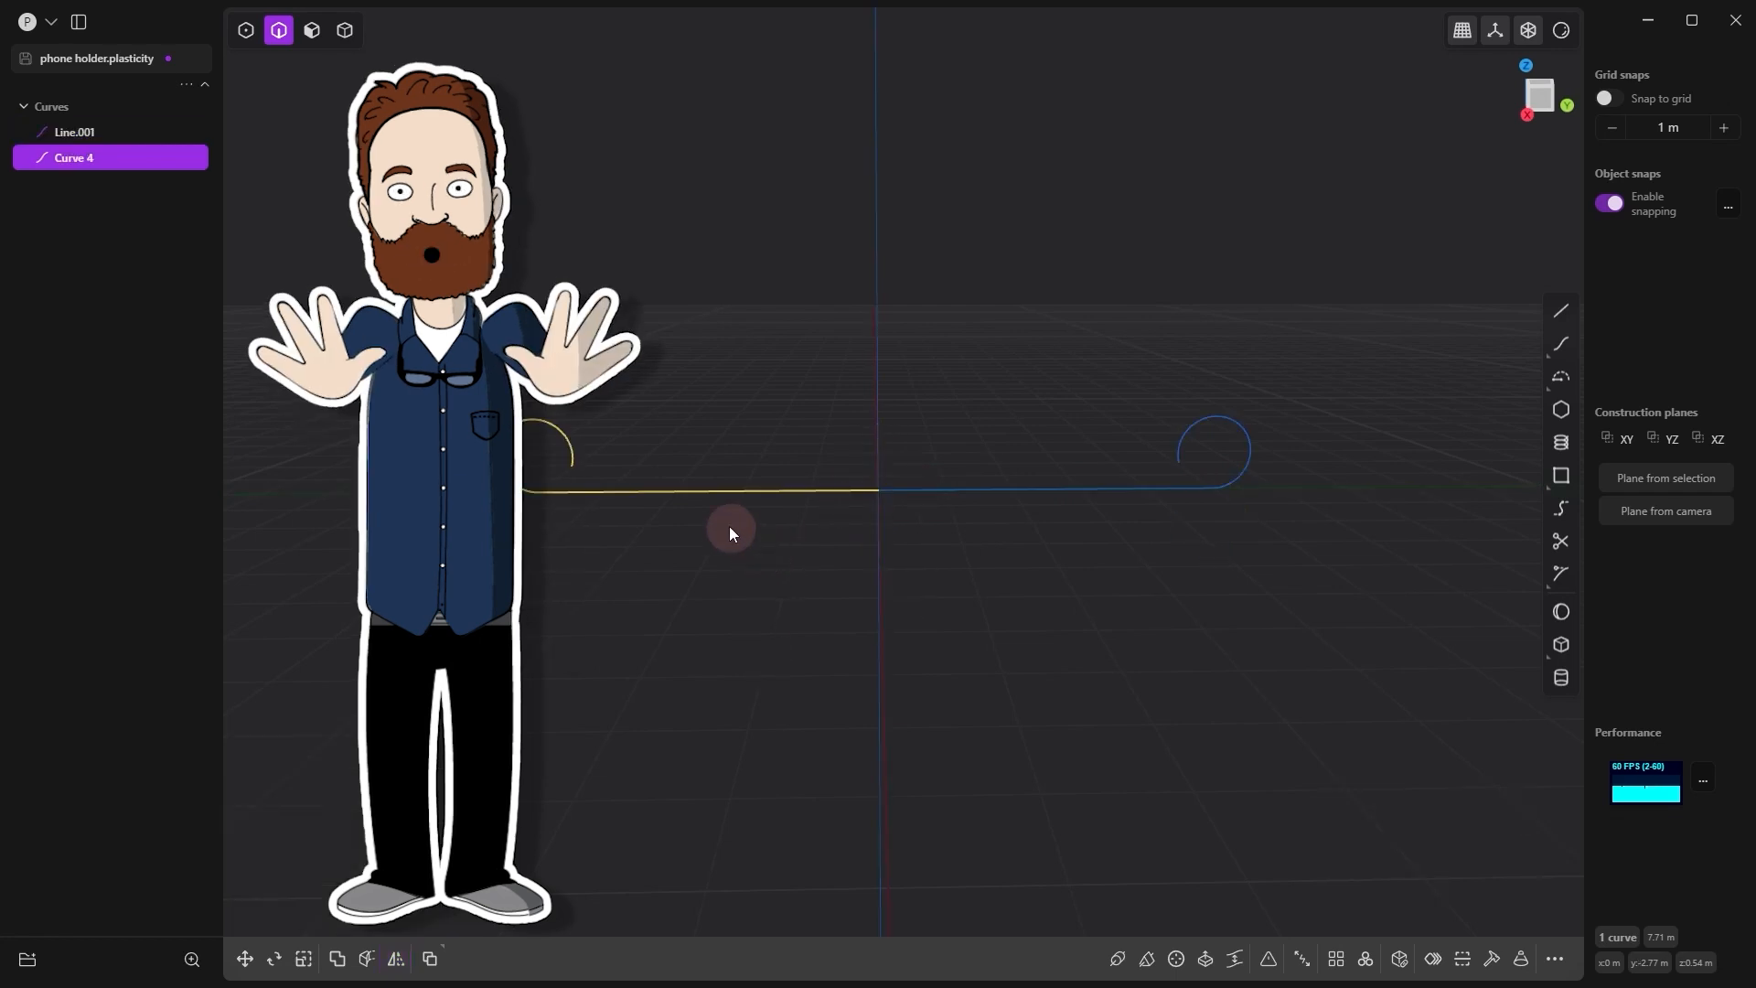
Step: Mirror the copied half vertically so its hook curls downward, and delete the copy that curls upward
{"action": "key", "text": "alt+x"}
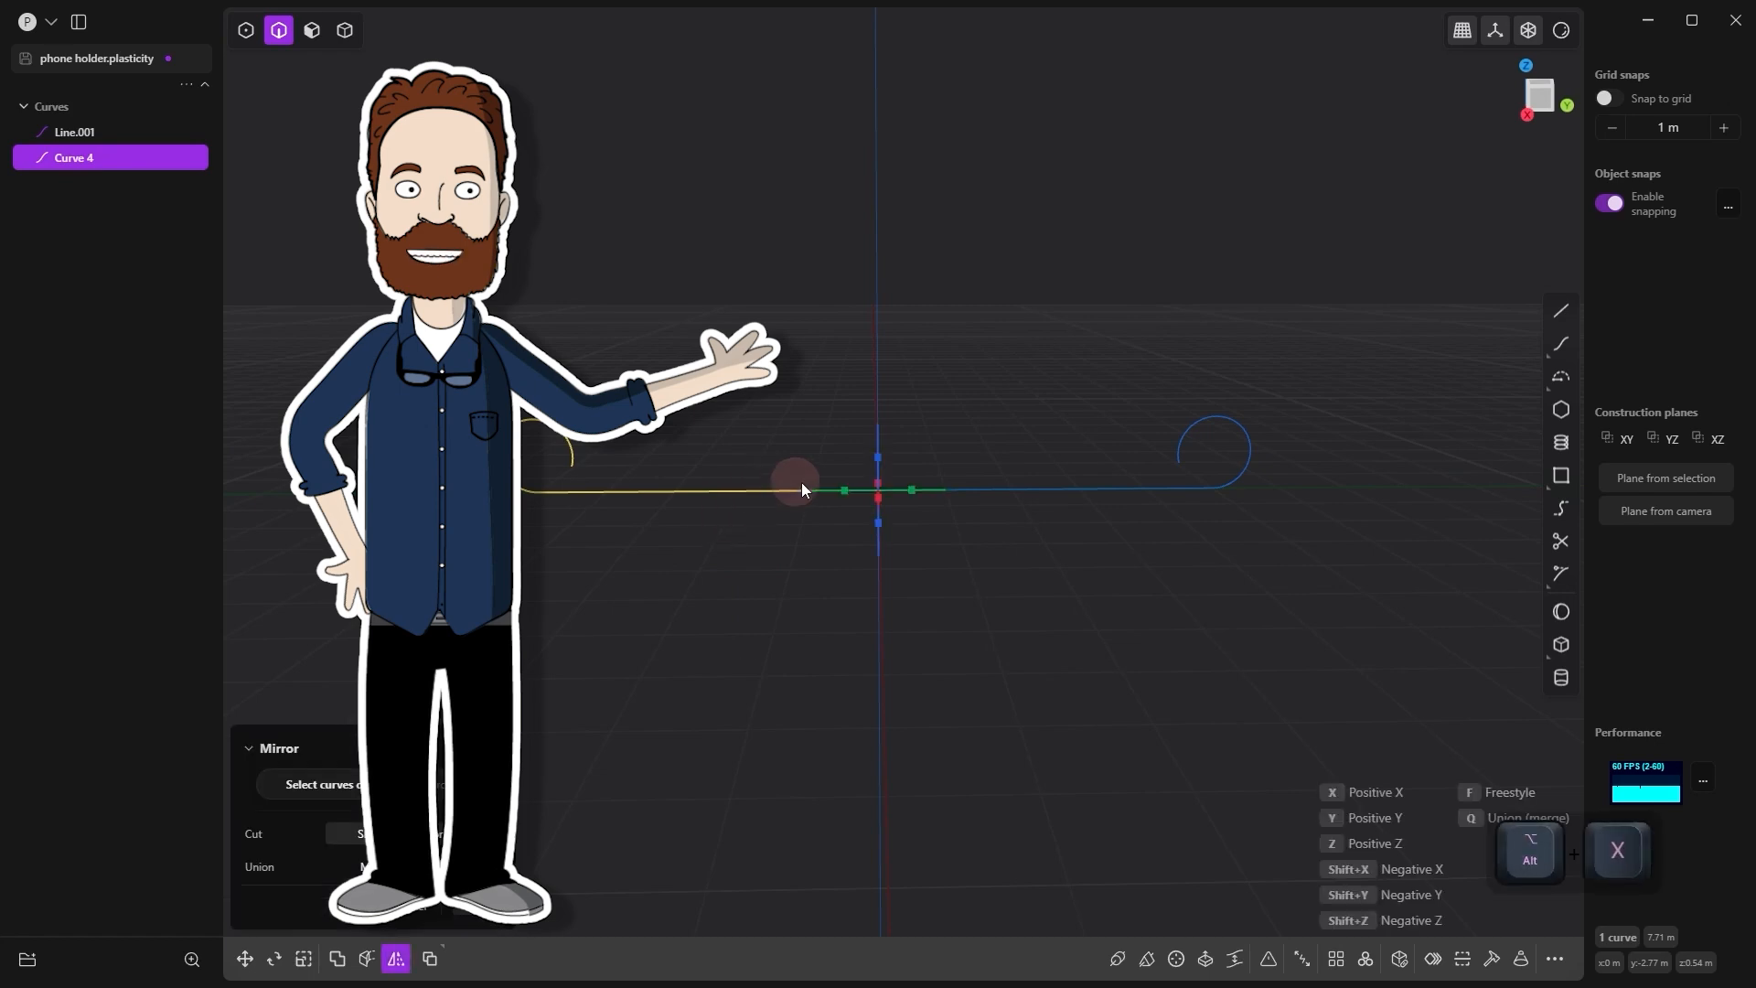
{"action": "right_click", "coordinate": [701, 673]}
{"action": "left_click", "coordinate": [611, 492]}
{"action": "key", "text": "Delete"}
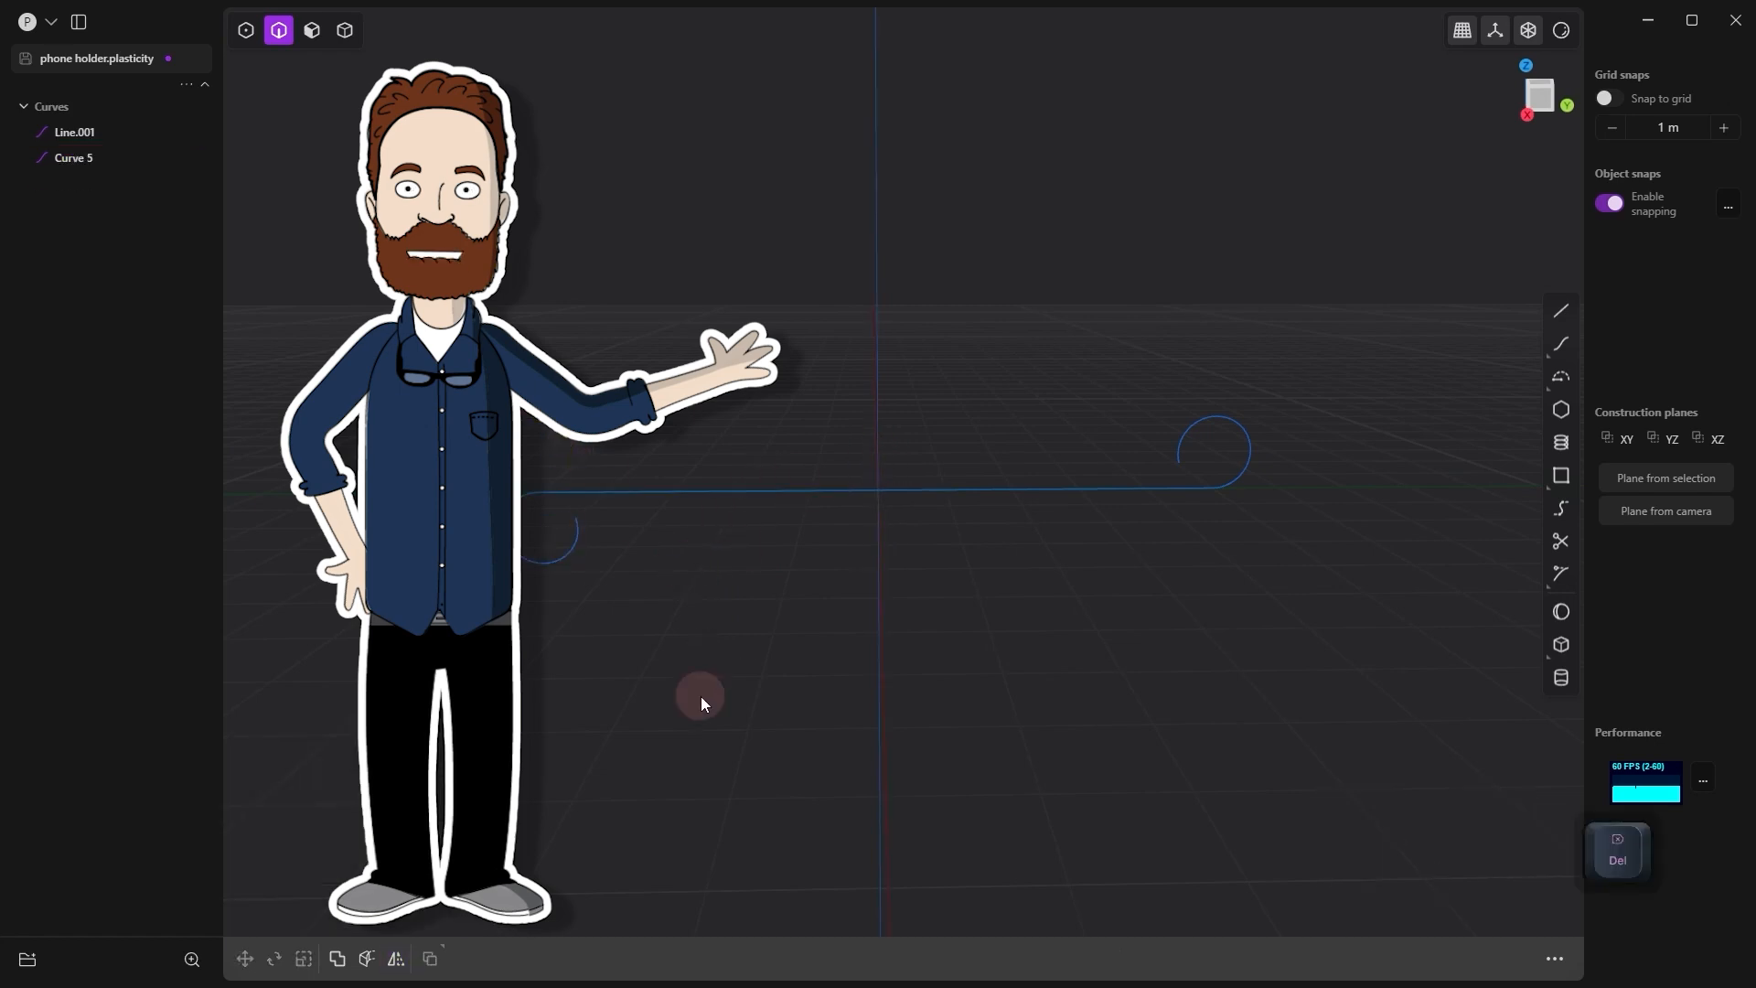
Step: Join both hooked halves into one curve and offset it to both sides by about 0.092 m with round gap fill
{"action": "left_click_drag", "start_coordinate": [1336, 352], "coordinate": [262, 578]}
{"action": "key", "text": "j"}
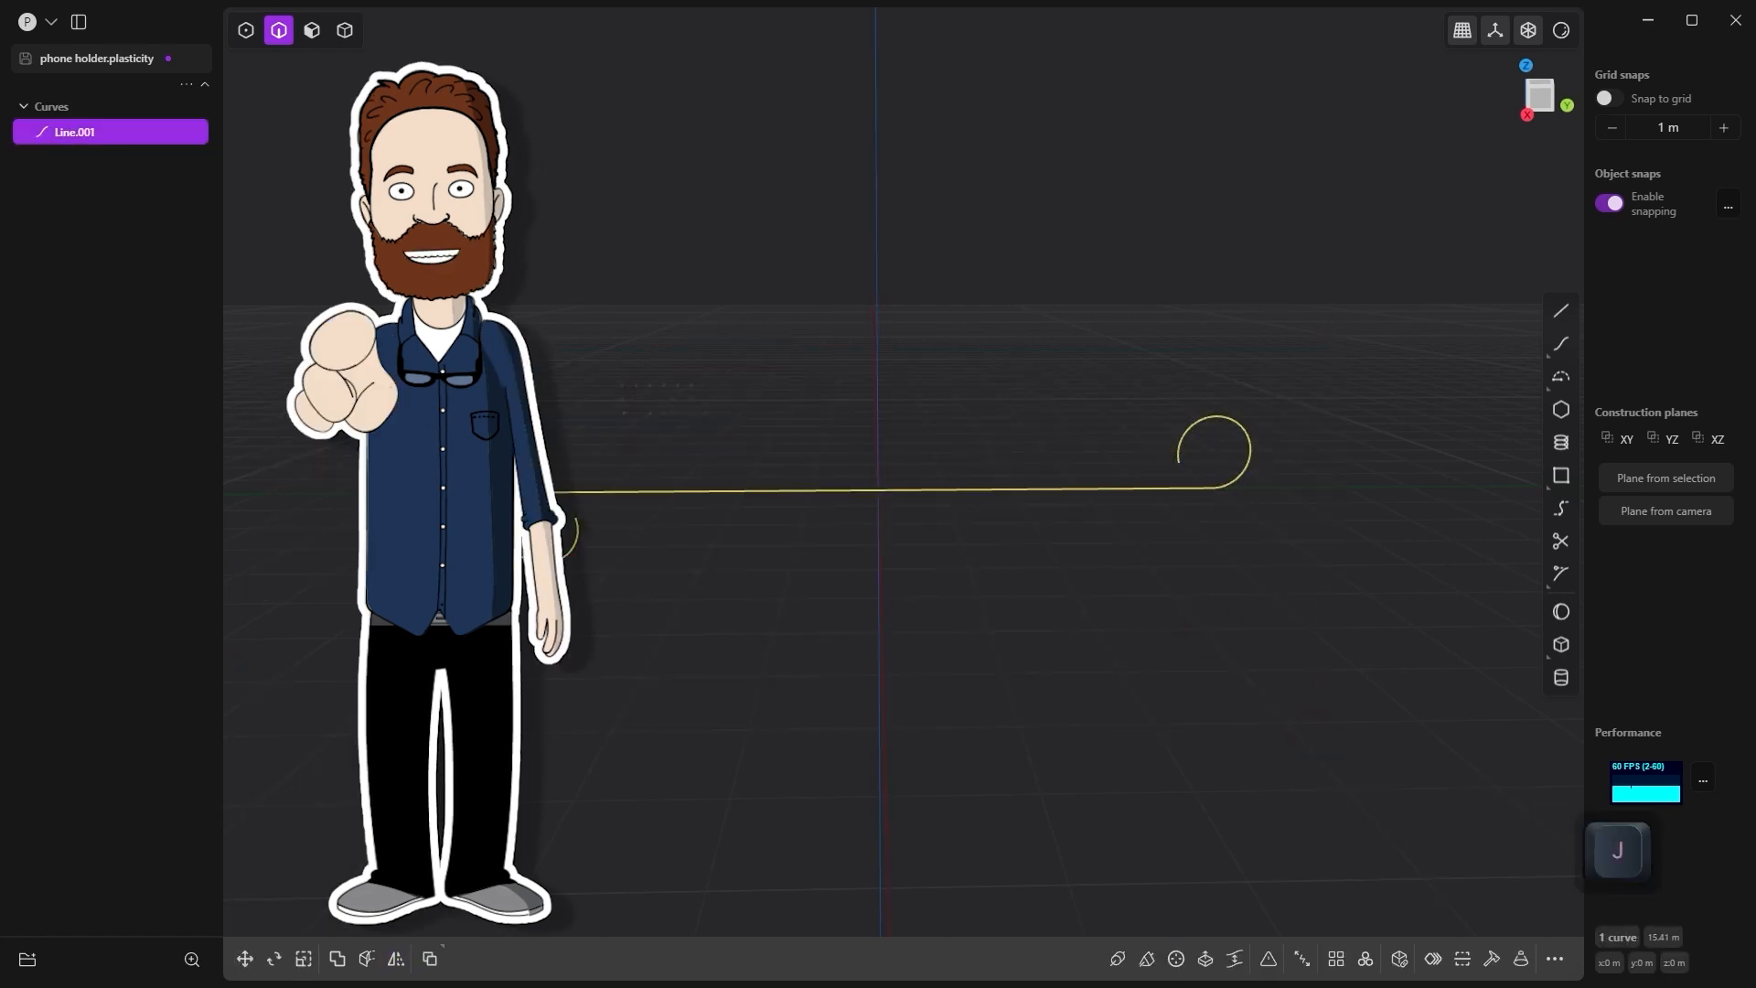
{"action": "key", "text": "KP_1"}
{"action": "key", "text": "KP_3"}
{"action": "scroll", "coordinate": [943, 504], "scroll_direction": "up", "scroll_amount": 5}
{"action": "middle_click_drag", "start_coordinate": [942, 504], "coordinate": [955, 558], "text": "alt"}
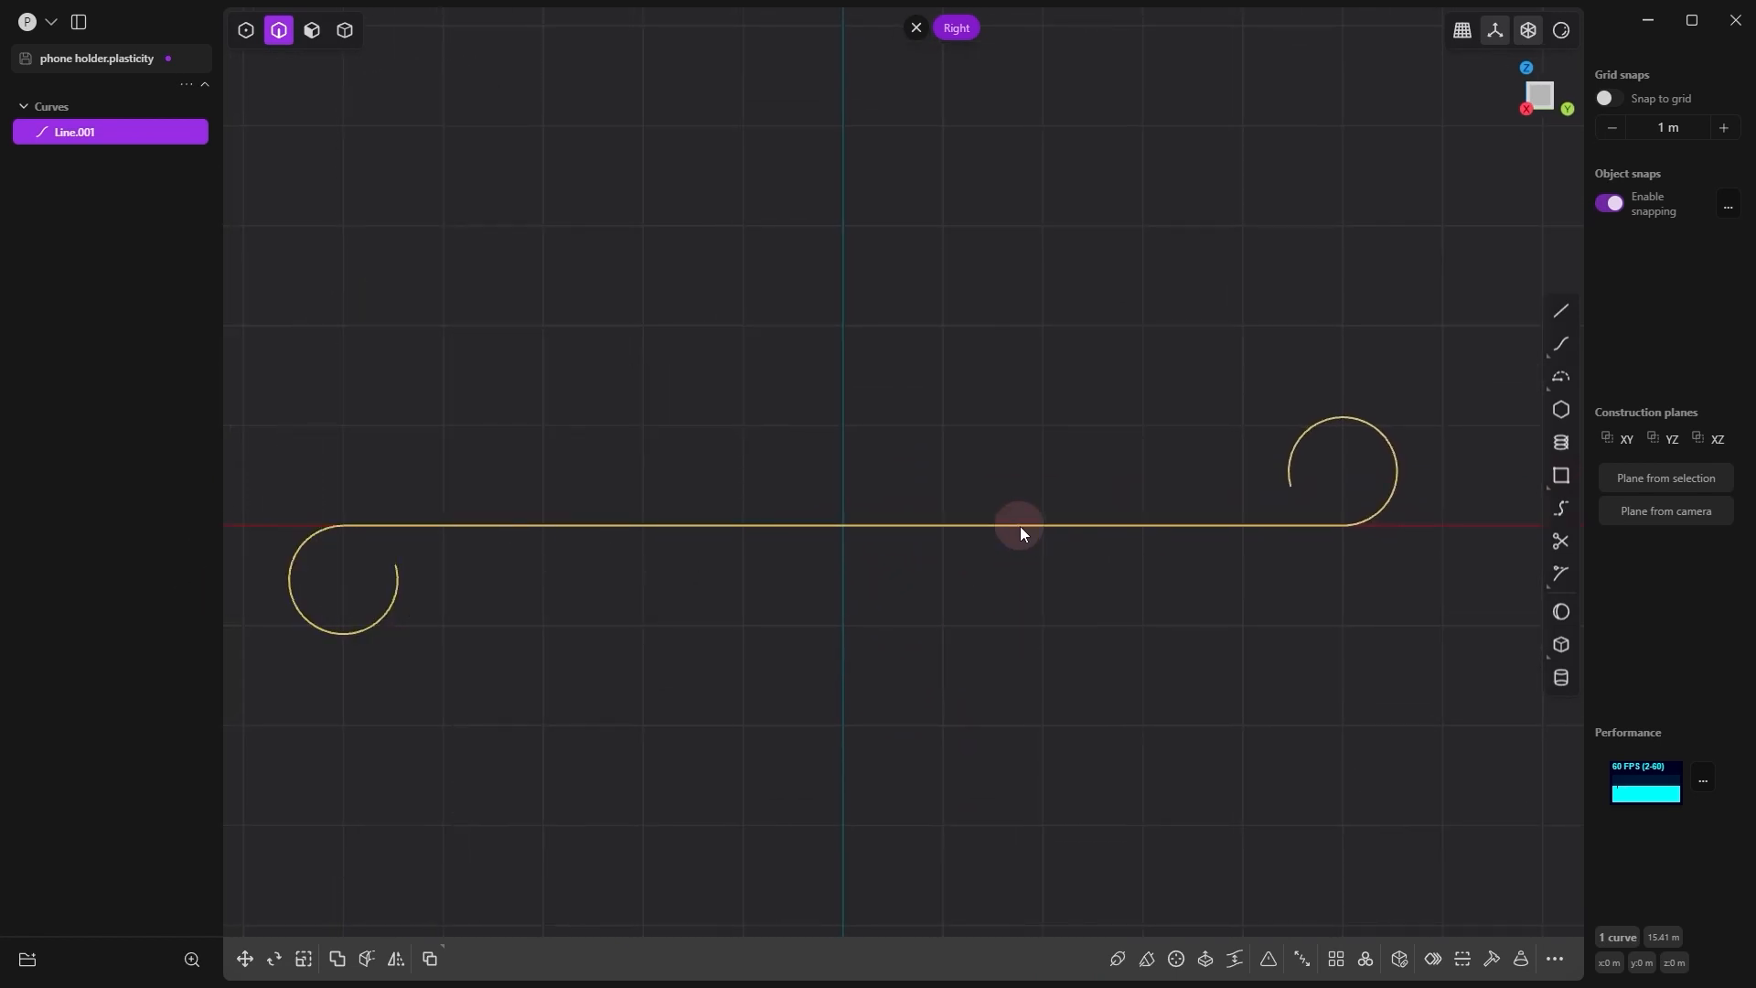
{"action": "key", "text": "o"}
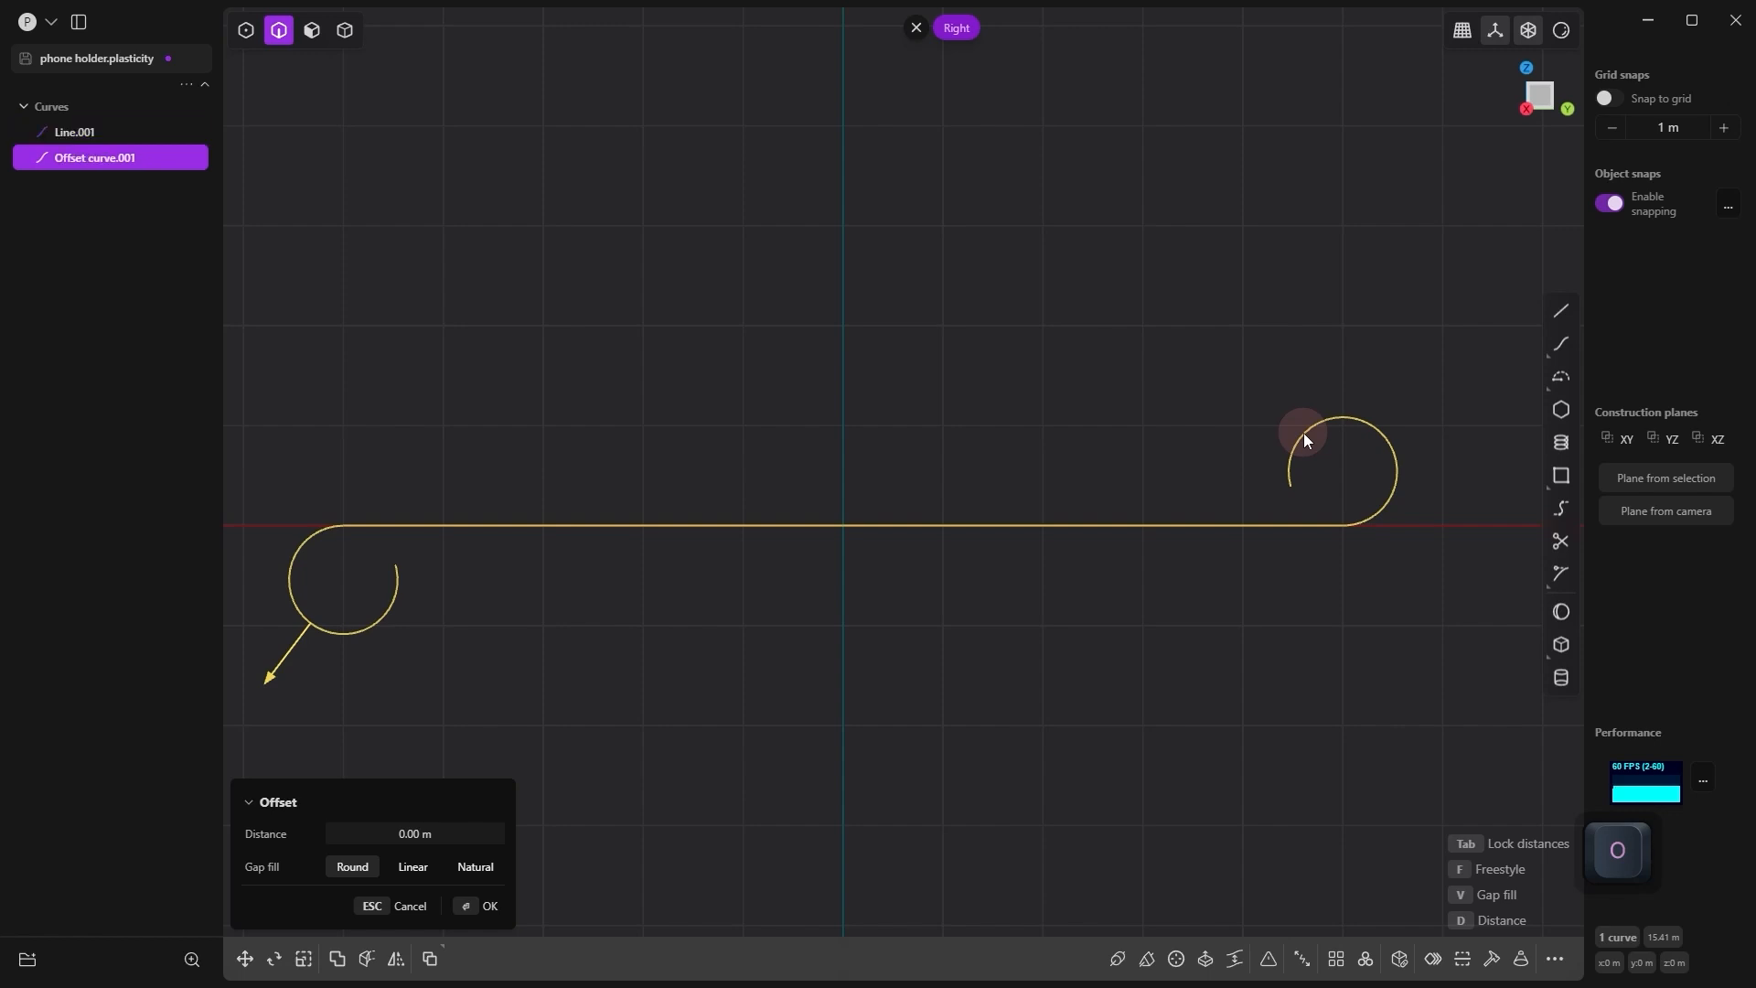
{"action": "key", "text": "Tab"}
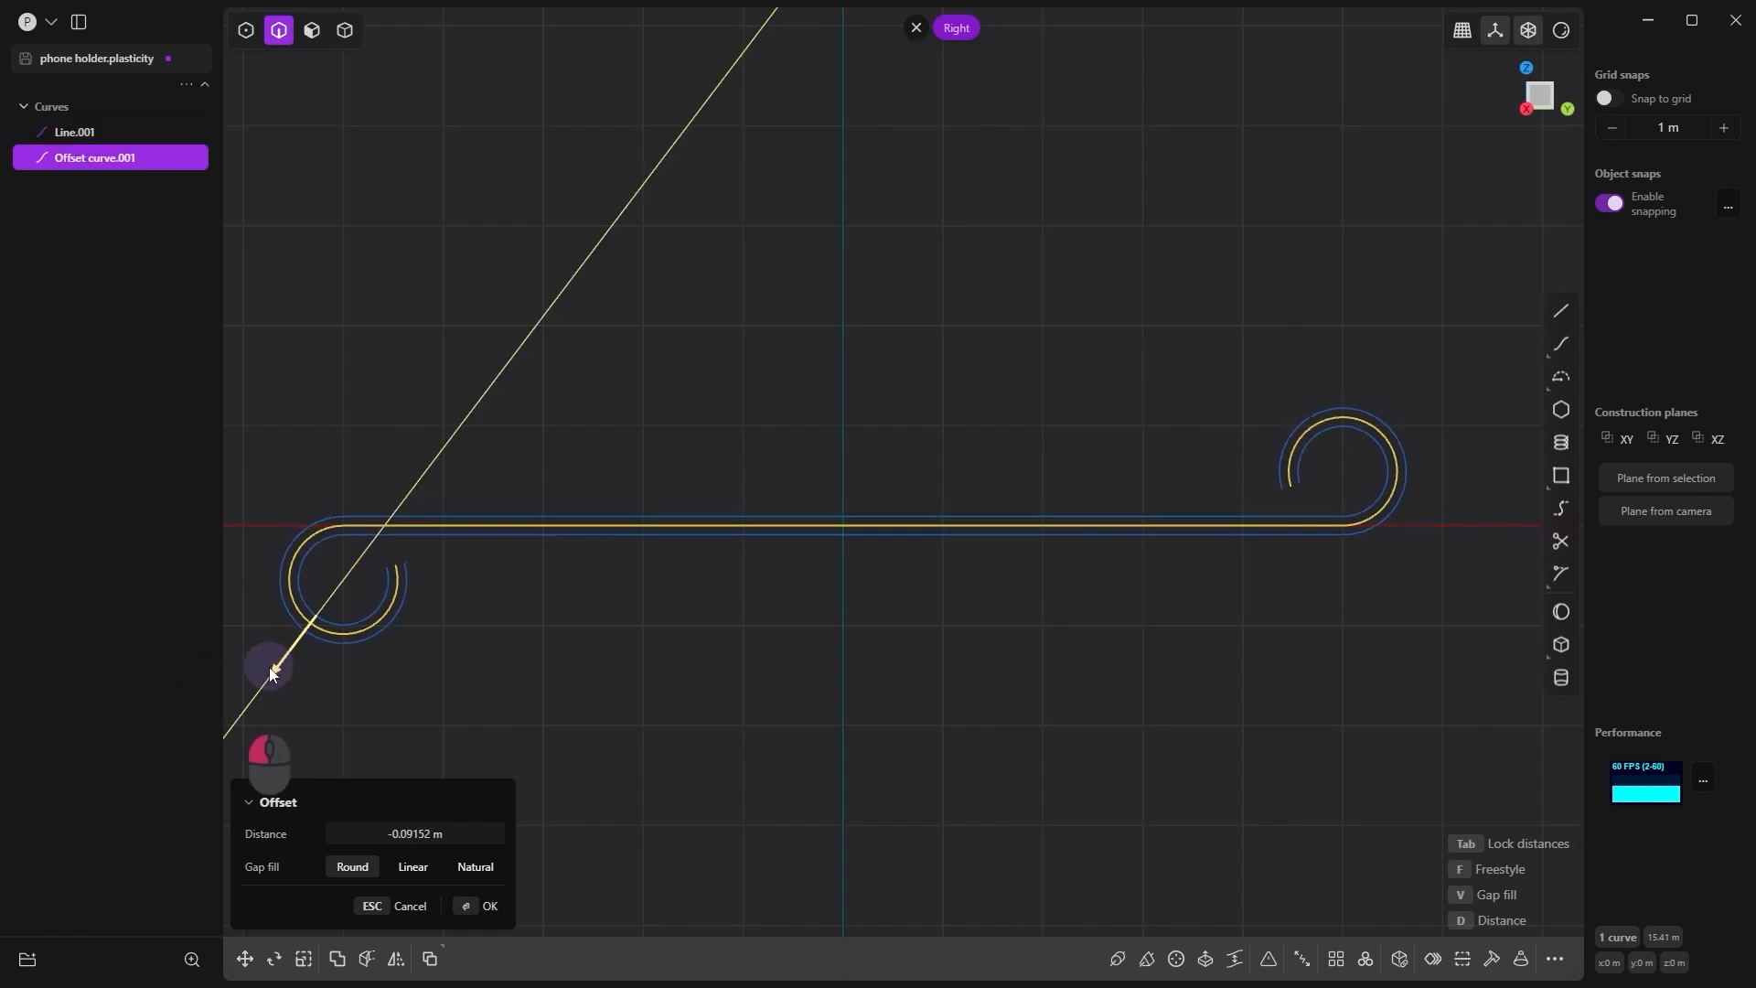
{"action": "left_click", "coordinate": [393, 693]}
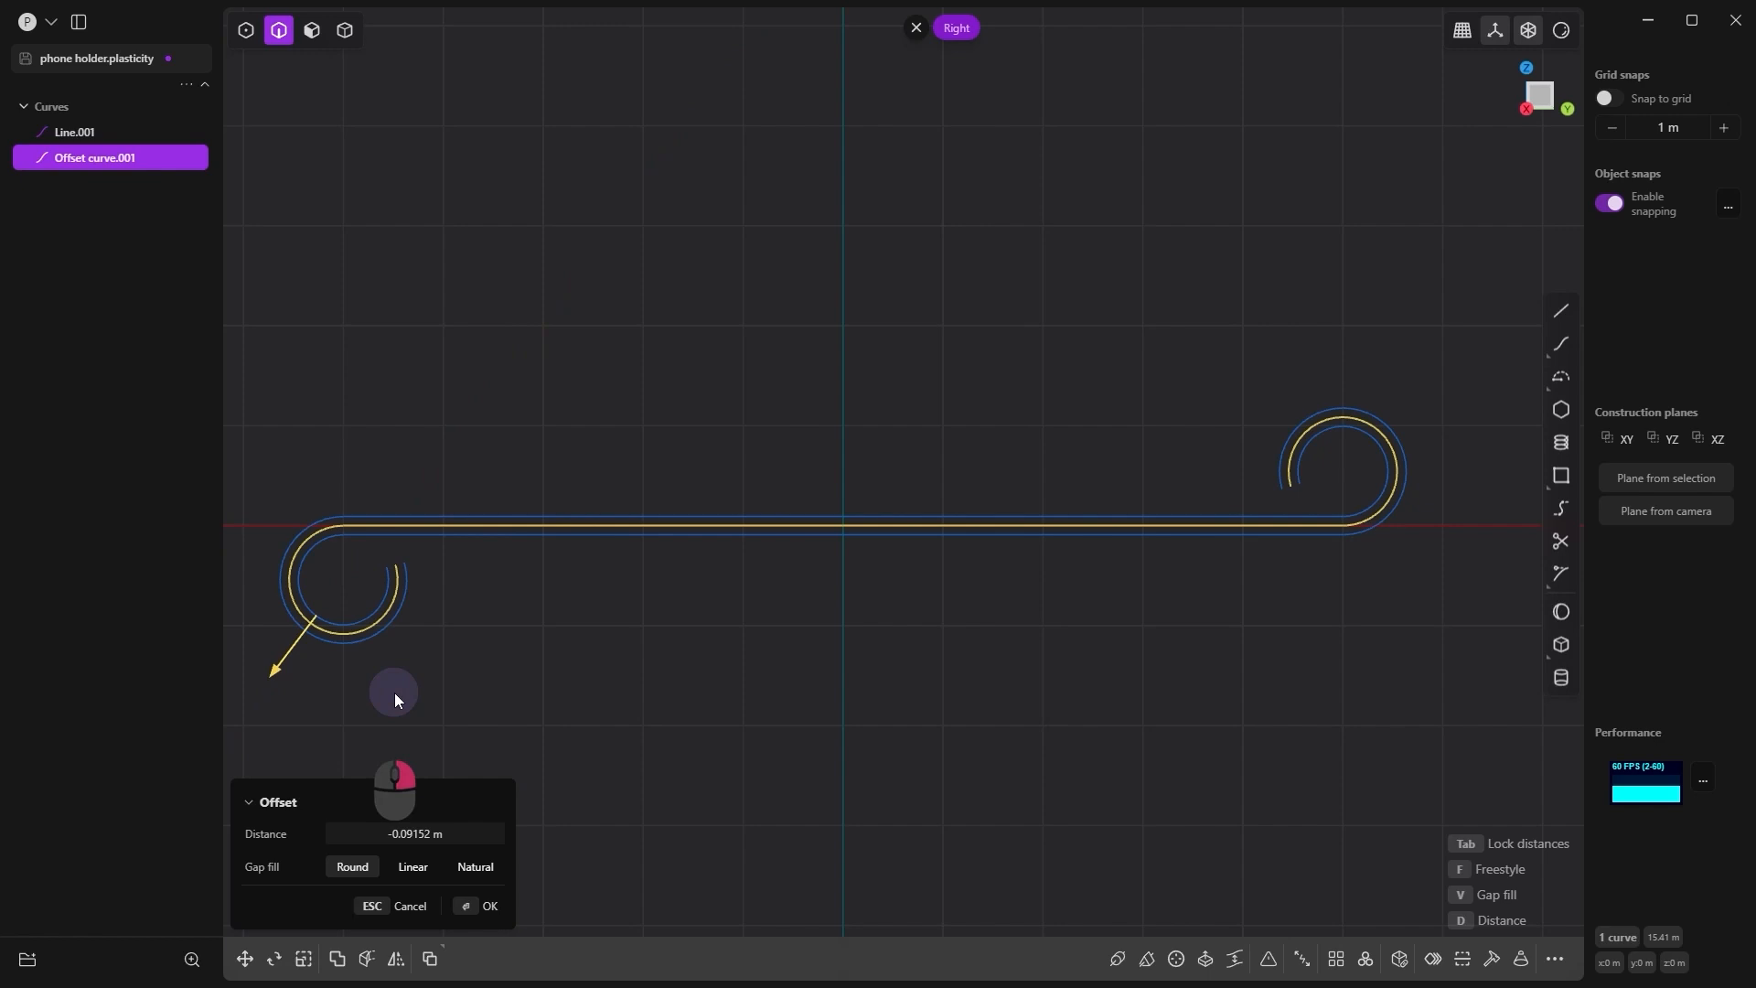
Step: Delete the original centre curve and its duplicate, keeping only the two outer offset curves
{"action": "left_click", "coordinate": [363, 627]}
{"action": "key", "text": "Delete"}
{"action": "left_click", "coordinate": [371, 628]}
{"action": "key", "text": "Delete"}
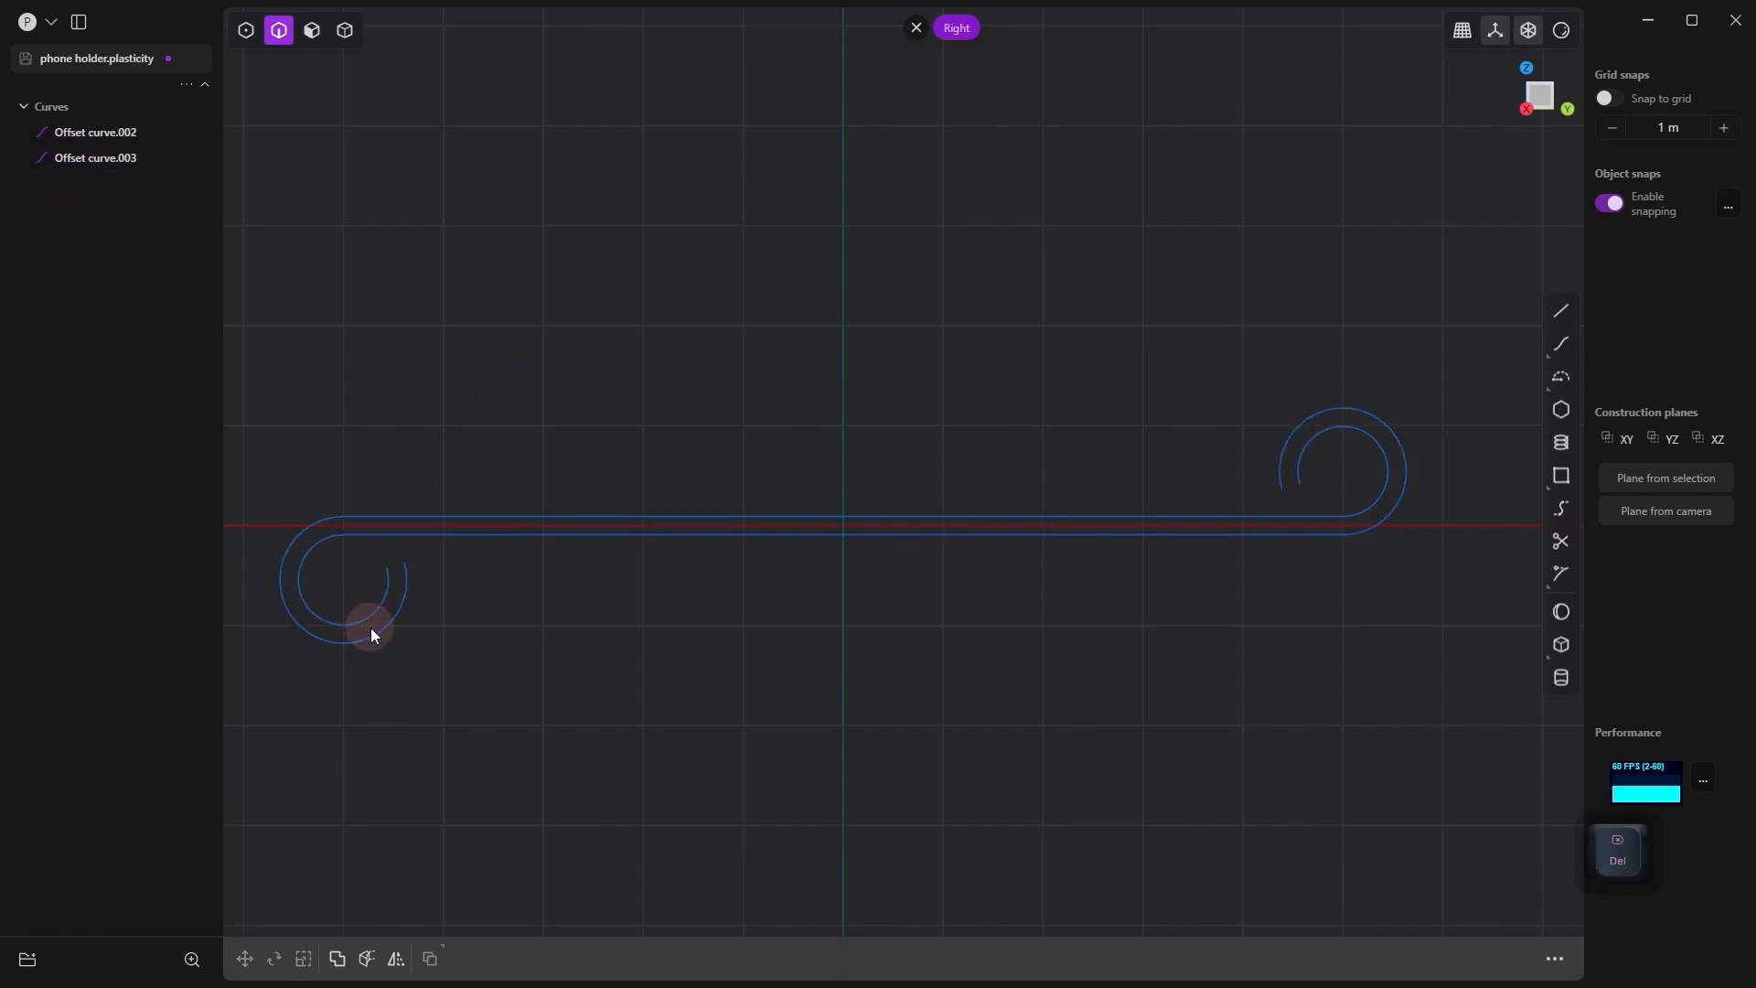
Step: Close the open end of the upward hook with a short line between the two offset curves' endpoints
{"action": "scroll", "coordinate": [1303, 474], "scroll_direction": "up", "scroll_amount": 5}
{"action": "key", "text": "l"}
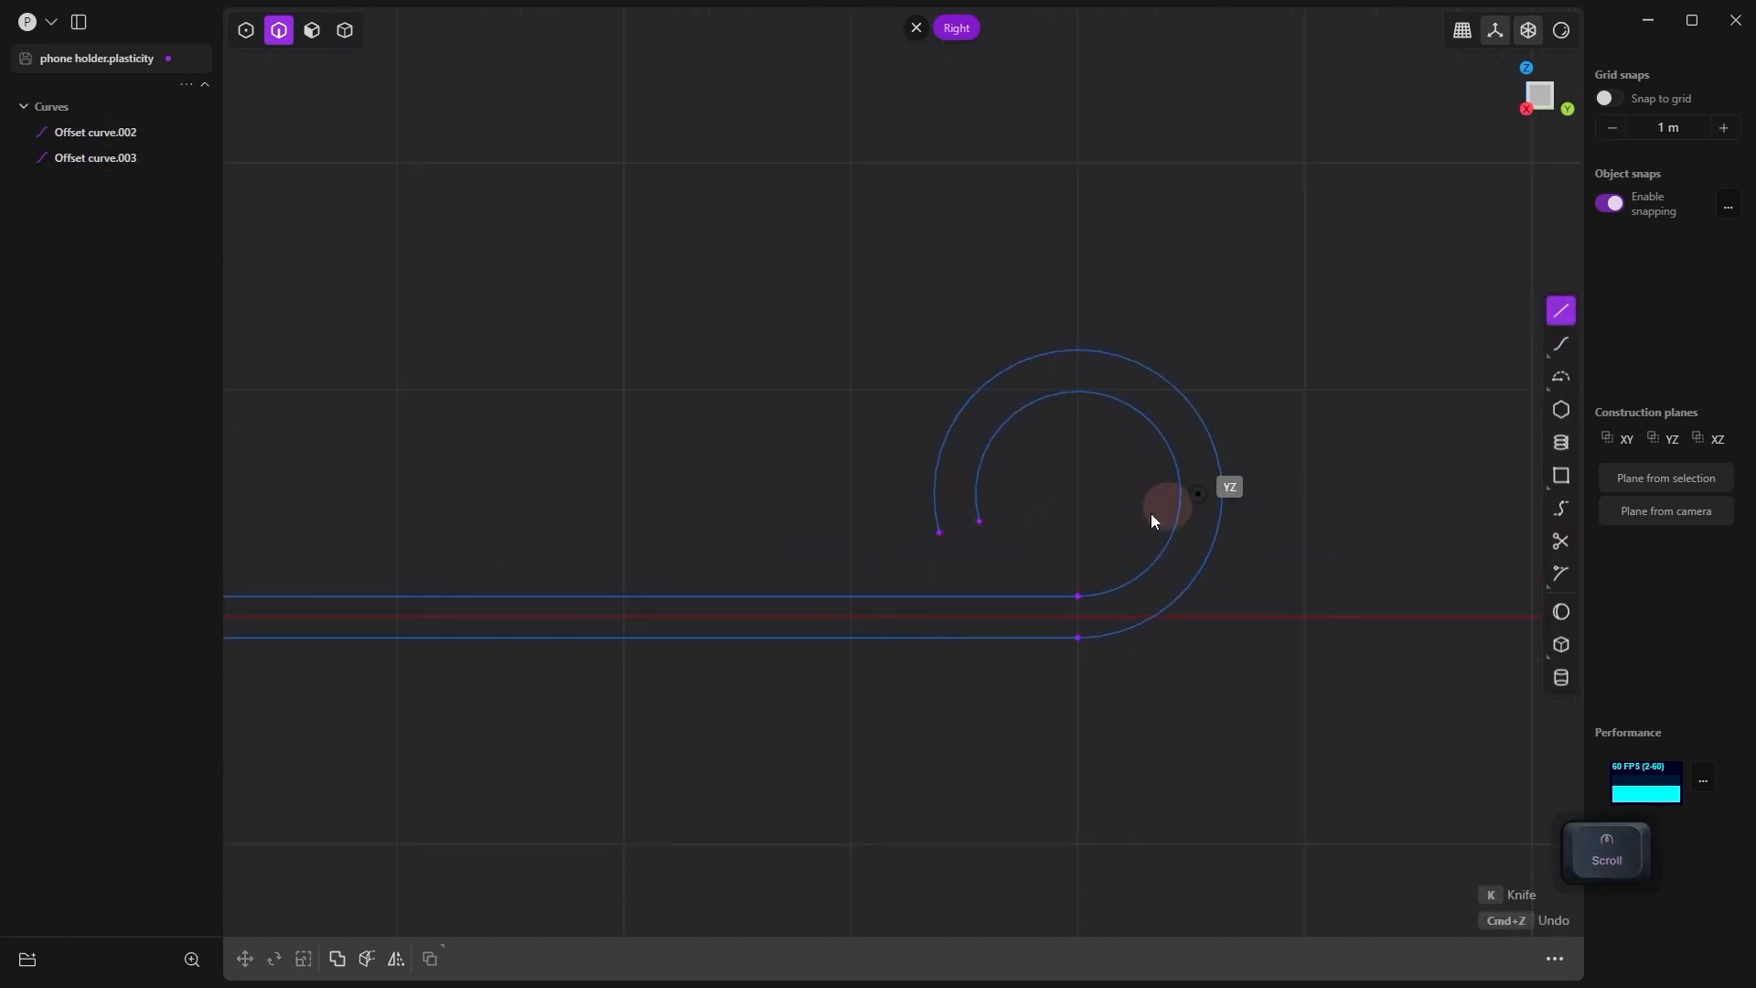
{"action": "left_click", "coordinate": [957, 539]}
{"action": "left_click", "coordinate": [980, 524]}
{"action": "right_click", "coordinate": [867, 616]}
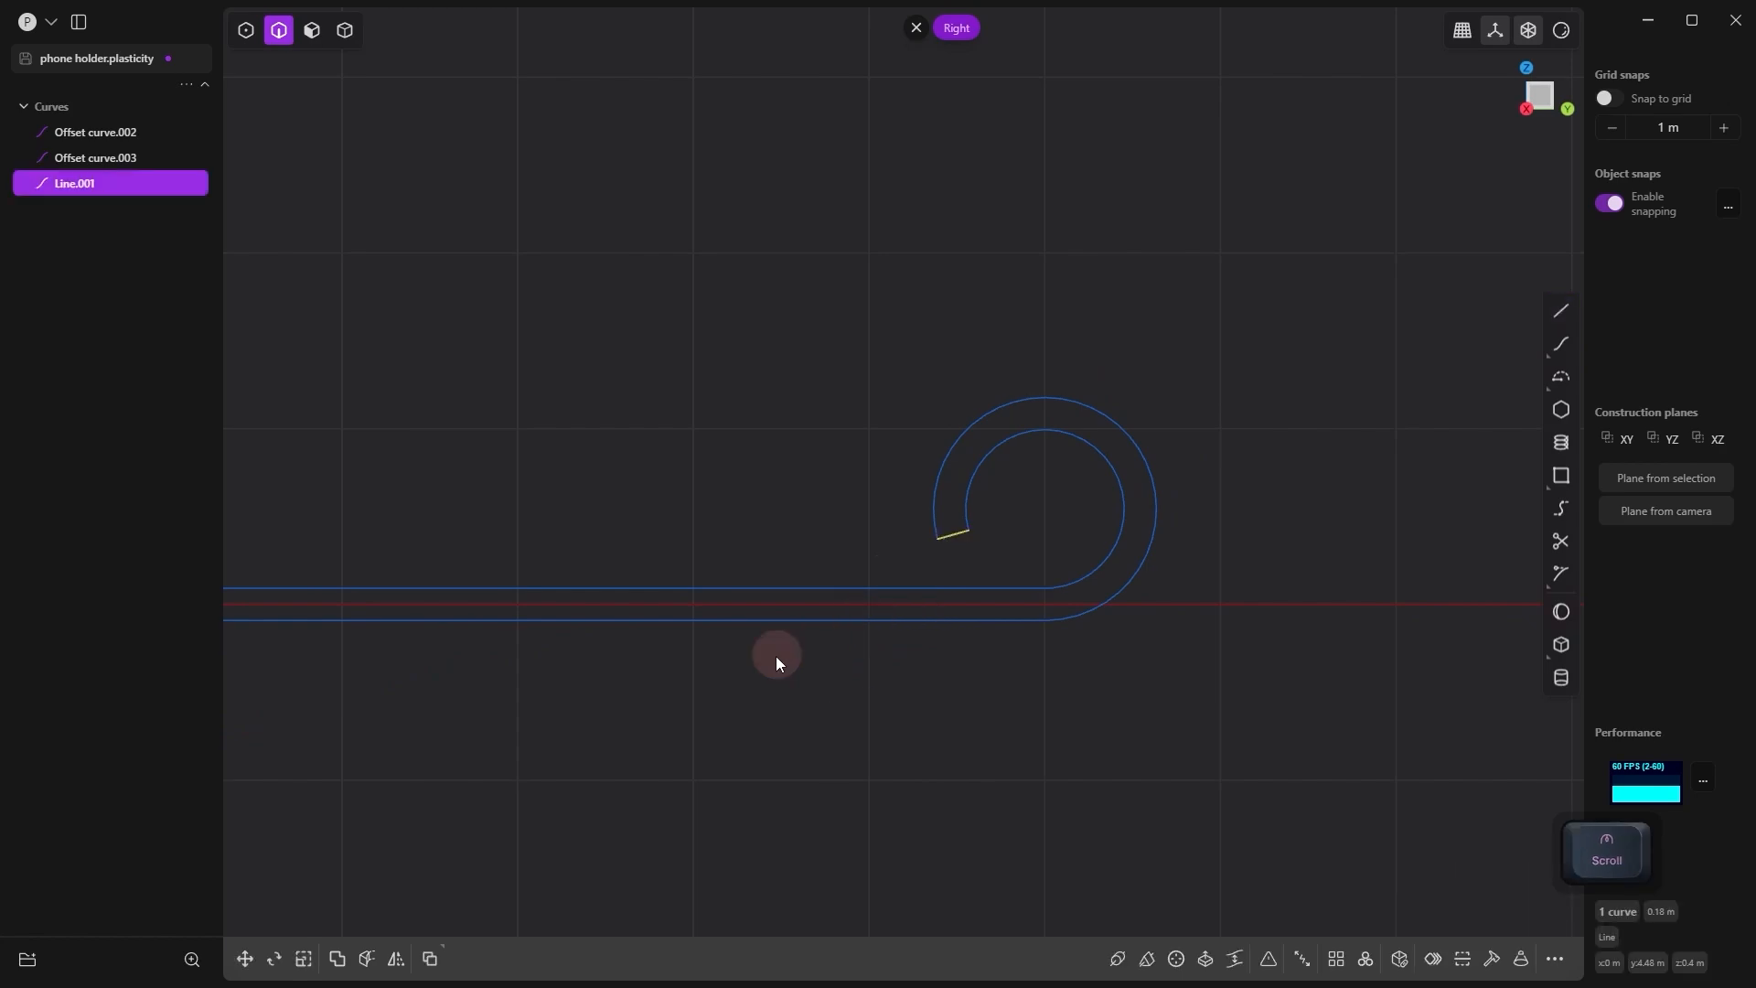
Step: Close the open end of the downward hook with a short line between the offset curves' endpoints
{"action": "scroll", "coordinate": [787, 659], "scroll_direction": "down", "scroll_amount": 3, "text": "alt"}
{"action": "scroll", "coordinate": [652, 641], "scroll_direction": "down", "scroll_amount": 3, "text": "alt"}
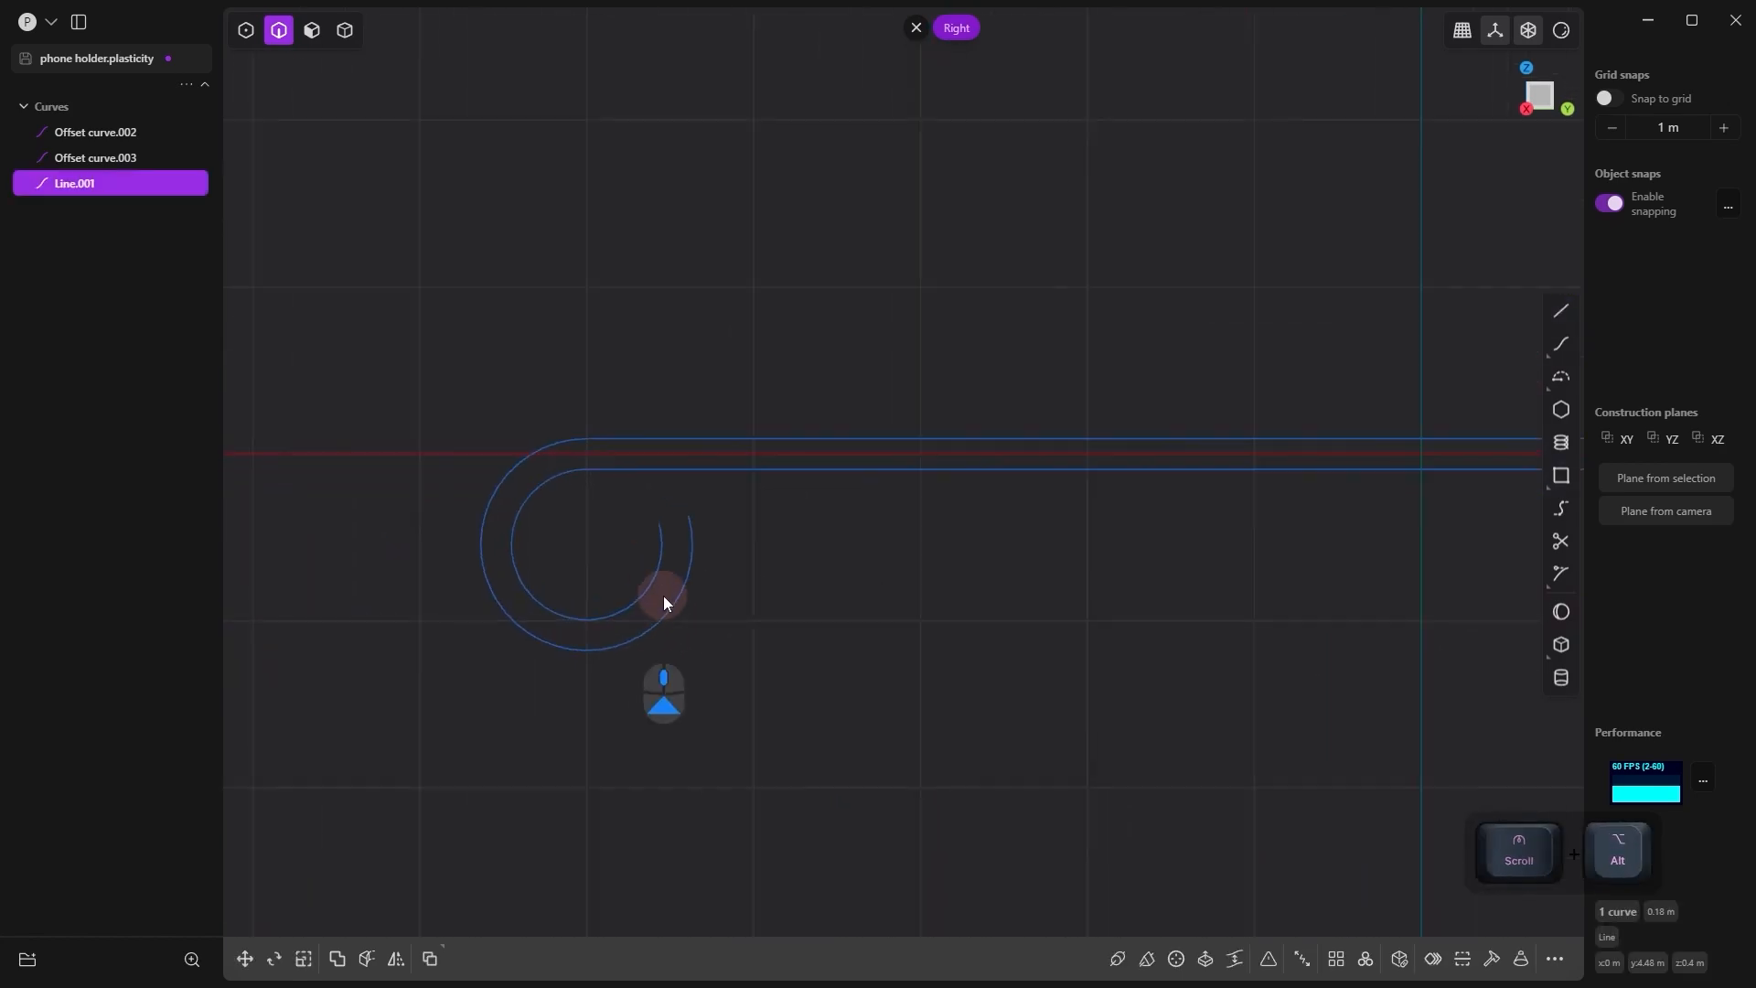
{"action": "left_click", "coordinate": [1562, 311]}
{"action": "left_click", "coordinate": [659, 510]}
{"action": "left_click", "coordinate": [694, 497]}
{"action": "right_click", "coordinate": [837, 632]}
Step: Extrude the closed S-shaped profile region symmetrically to both sides along the X axis into a wide plate
{"action": "scroll", "coordinate": [836, 631], "scroll_direction": "down", "scroll_amount": 5}
{"action": "left_click_drag", "start_coordinate": [836, 632], "coordinate": [1168, 628], "text": "alt"}
{"action": "left_click", "coordinate": [979, 777]}
{"action": "key", "text": "3"}
{"action": "left_click", "coordinate": [922, 524]}
{"action": "key", "text": "e"}
{"action": "key", "text": "Tab"}
{"action": "scroll", "coordinate": [1168, 628], "scroll_direction": "down", "scroll_amount": 3}
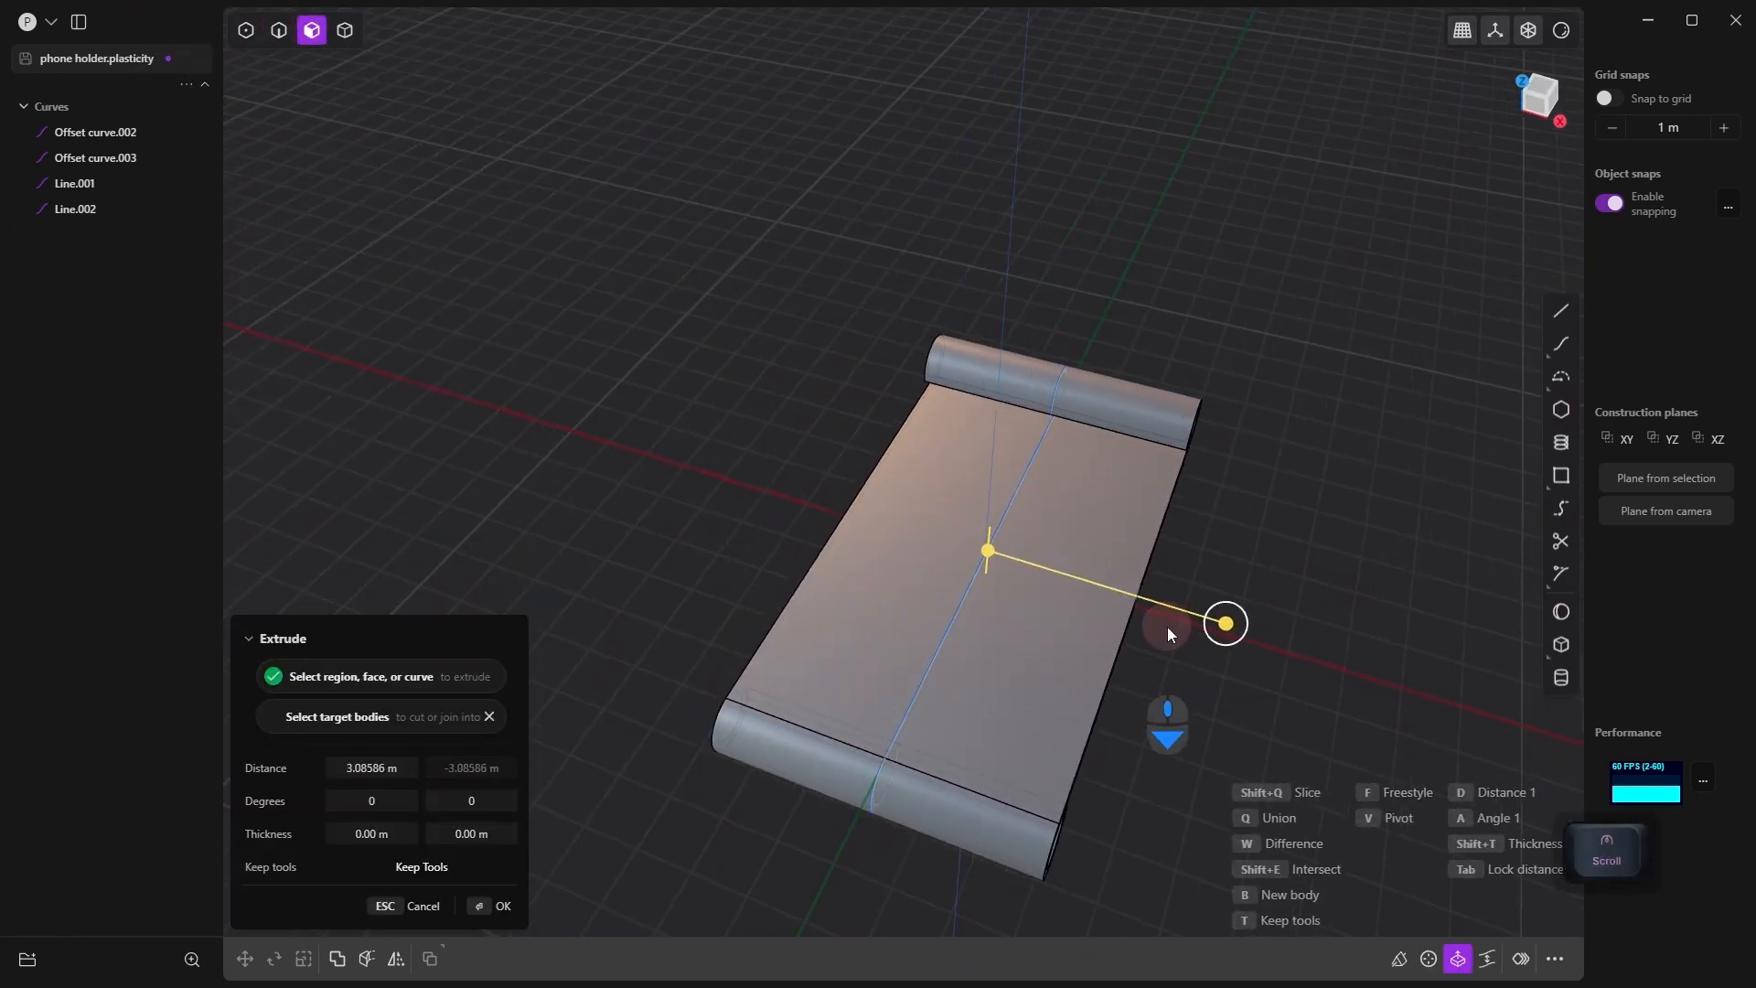
{"action": "key", "text": "KP_7"}
{"action": "left_click_drag", "start_coordinate": [1238, 540], "coordinate": [1142, 523]}
{"action": "right_click", "coordinate": [1281, 557]}
Step: Delete the leftover profile curves, keeping only the extruded solid
{"action": "middle_click_drag", "start_coordinate": [1317, 677], "coordinate": [723, 696], "text": "shift"}
{"action": "left_click", "coordinate": [92, 183]}
{"action": "left_click", "coordinate": [68, 258], "text": "shift"}
{"action": "key", "text": "Delete"}
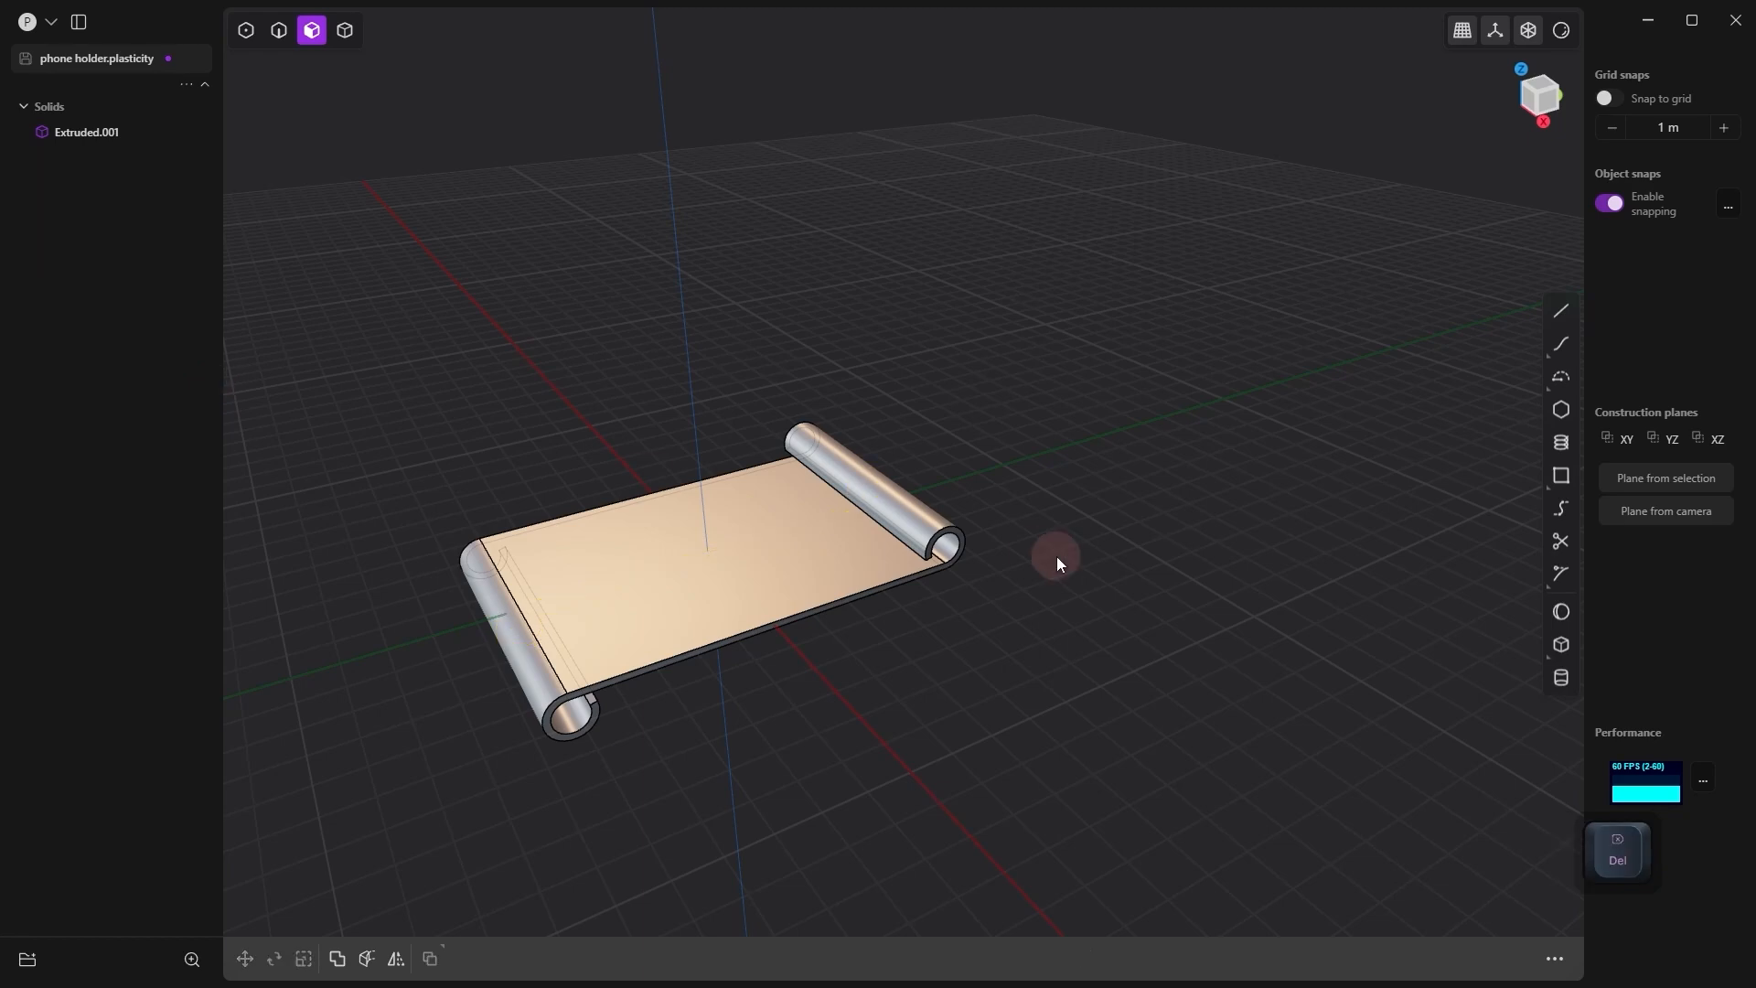
{"action": "left_click_drag", "start_coordinate": [1057, 557], "coordinate": [893, 595], "text": "alt"}
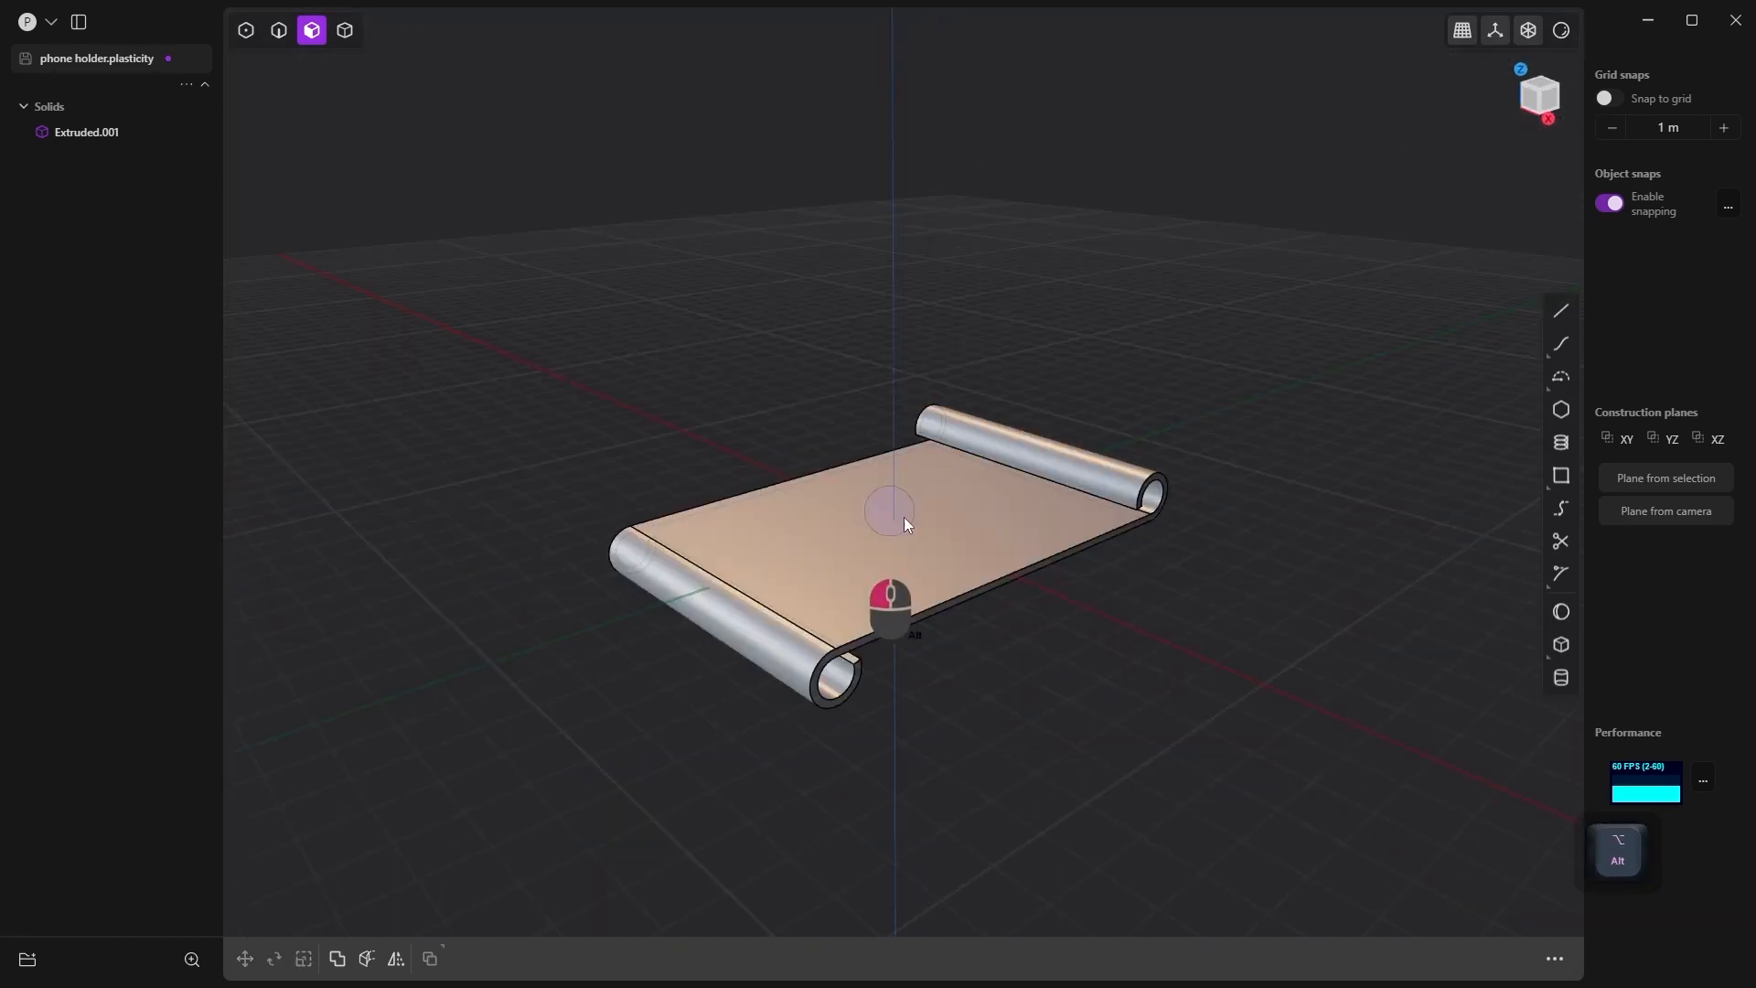
Step: Draw a centred square about 3.1 m wide on the plate and move it about 3 m in X and 5.3 m in Y over one corner
{"action": "key", "text": "7"}
{"action": "left_click_drag", "start_coordinate": [1563, 476], "coordinate": [1523, 474]}
{"action": "left_click", "coordinate": [835, 532]}
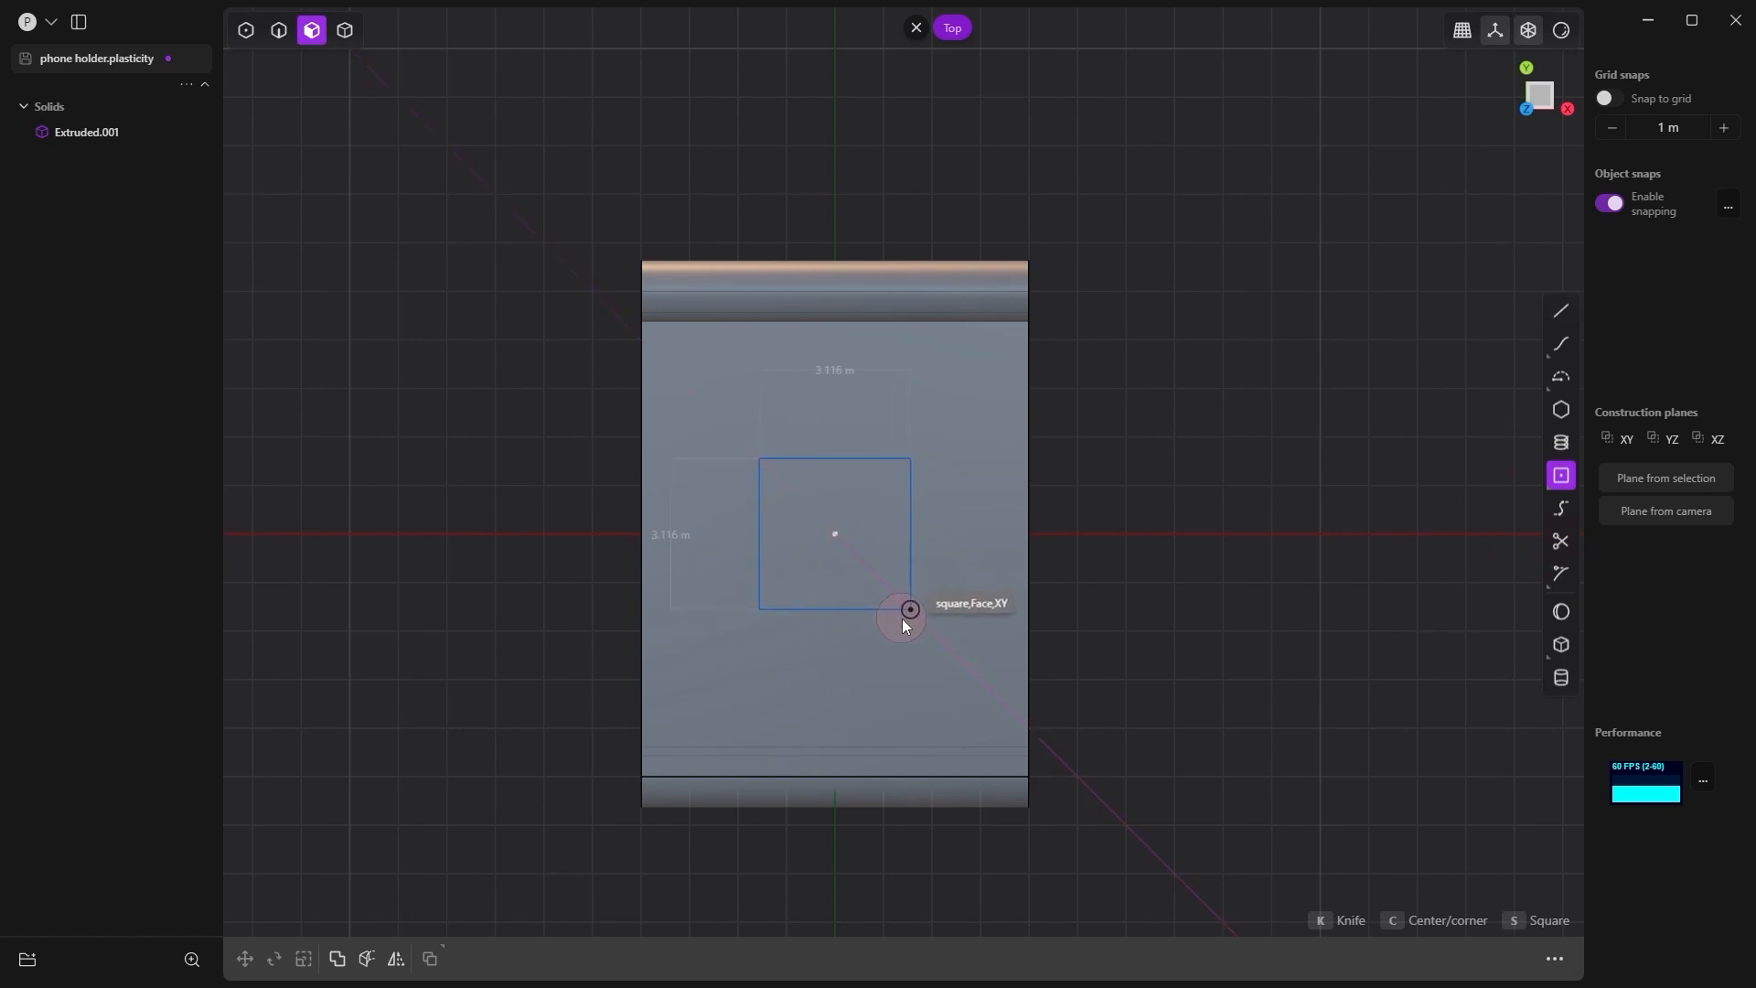
{"action": "left_click", "coordinate": [902, 618]}
{"action": "key", "text": "g"}
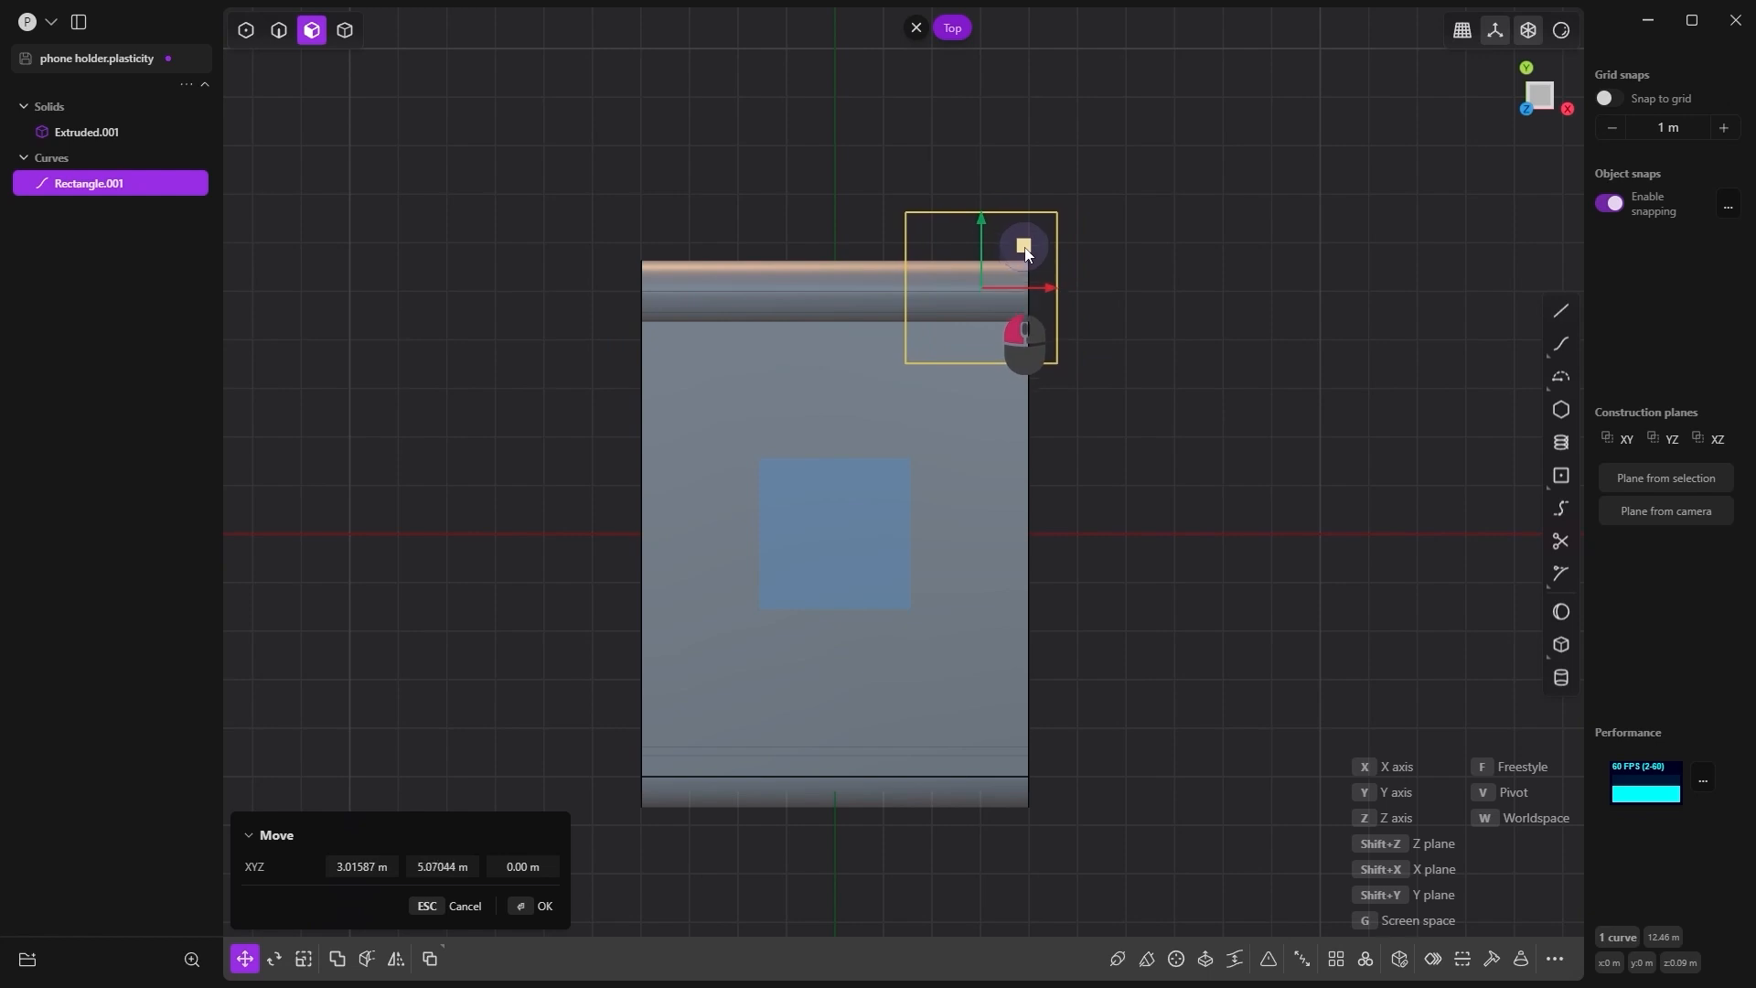
{"action": "left_click", "coordinate": [1116, 428]}
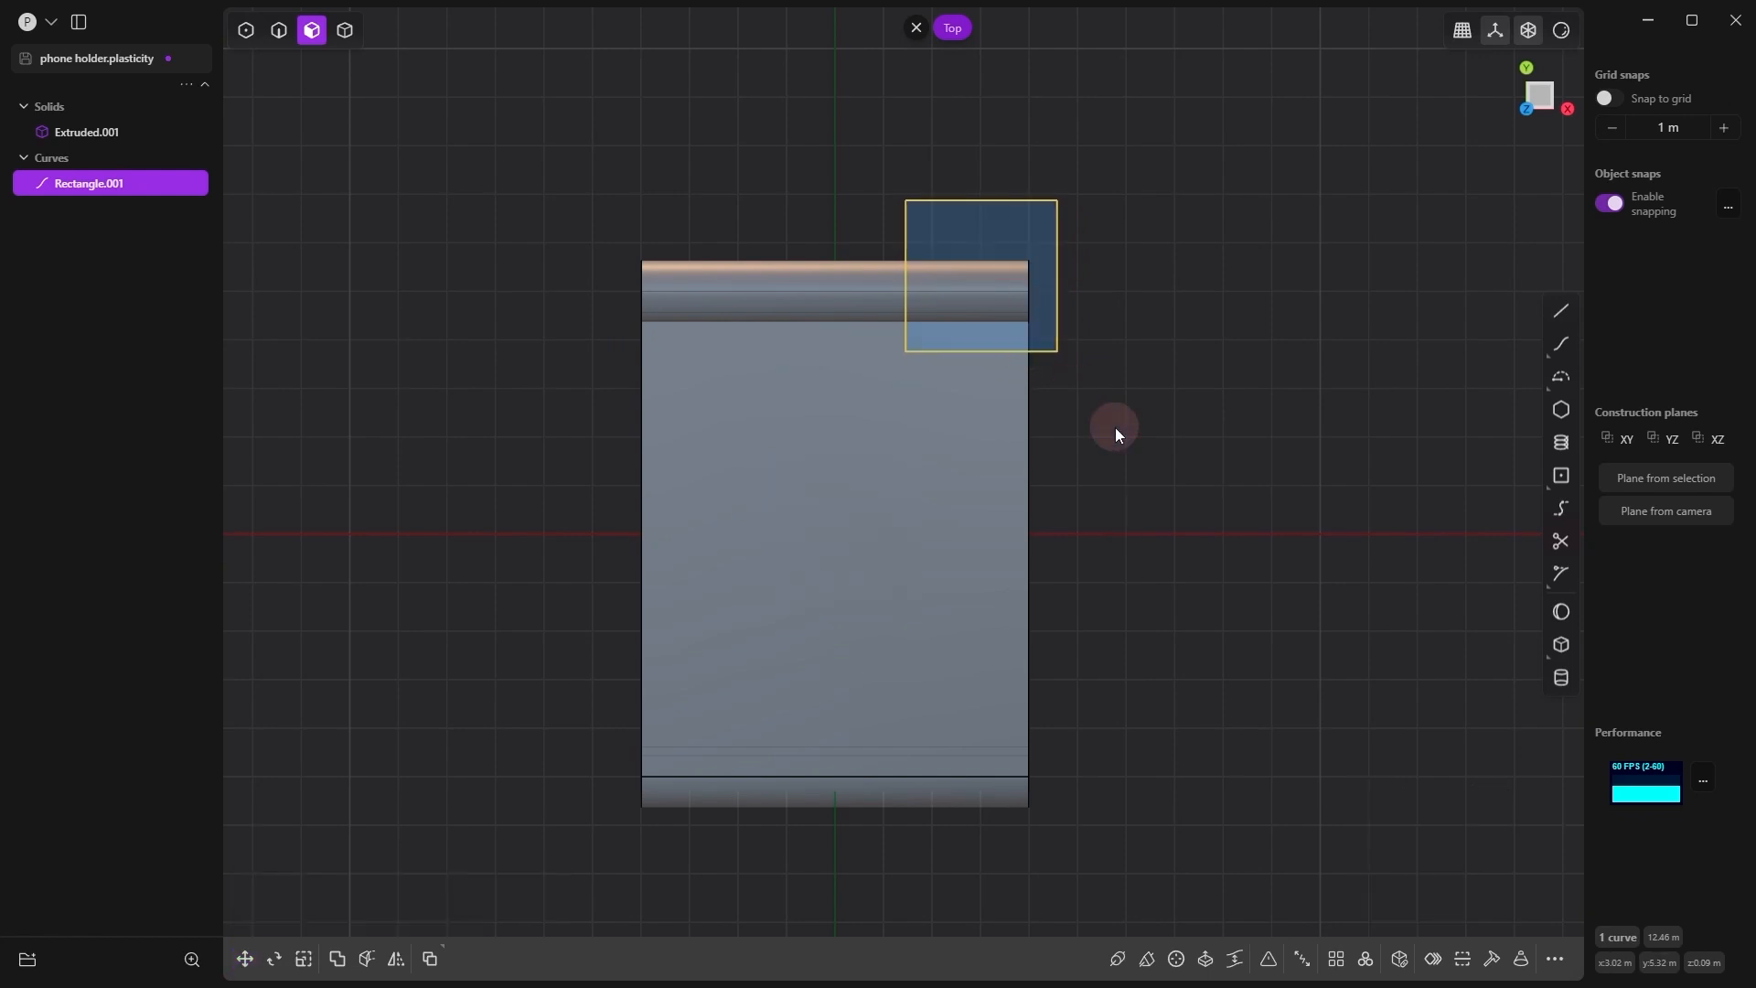
Step: Mirror the corner square along X to the other corner at the same end of the plate
{"action": "key", "text": "alt+x"}
{"action": "left_click", "coordinate": [864, 533]}
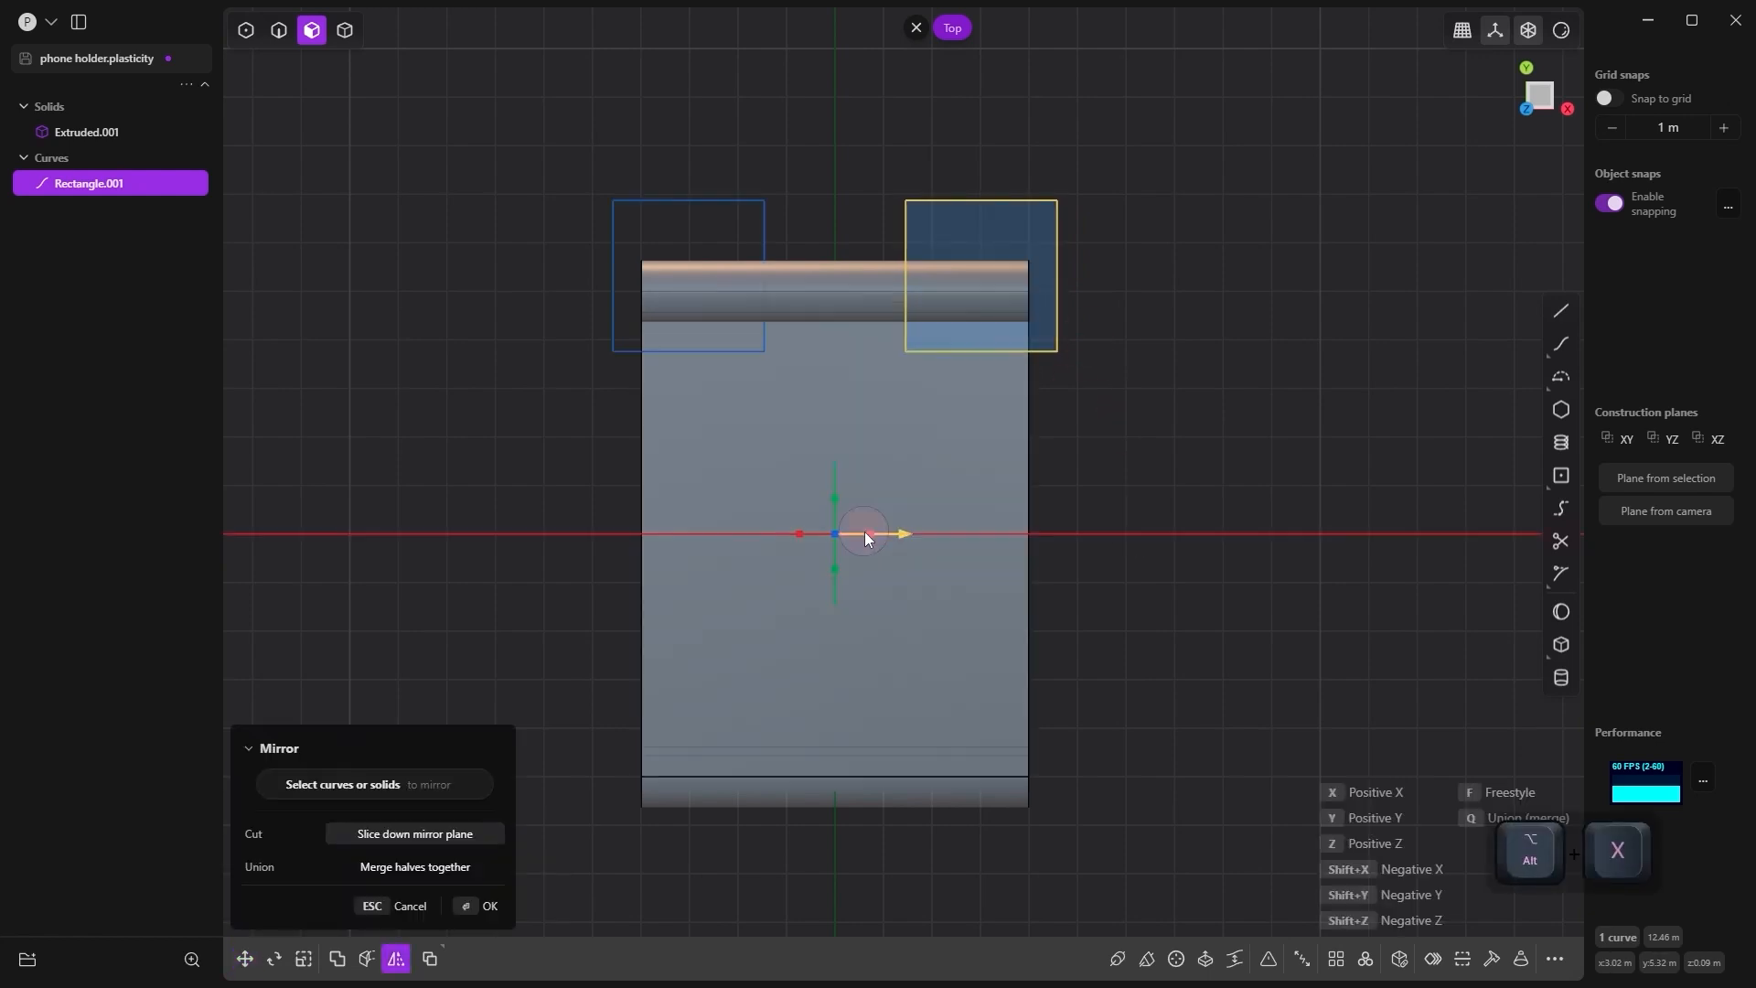
{"action": "right_click", "coordinate": [1112, 448]}
Step: Mirror both corner squares along Y to the corners at the opposite end of the plate
{"action": "scroll", "coordinate": [1120, 454], "scroll_direction": "down", "scroll_amount": 1}
{"action": "middle_click_drag", "start_coordinate": [1120, 454], "coordinate": [1136, 435], "text": "shift"}
{"action": "left_click", "coordinate": [793, 253], "text": "shift"}
{"action": "key", "text": "e"}
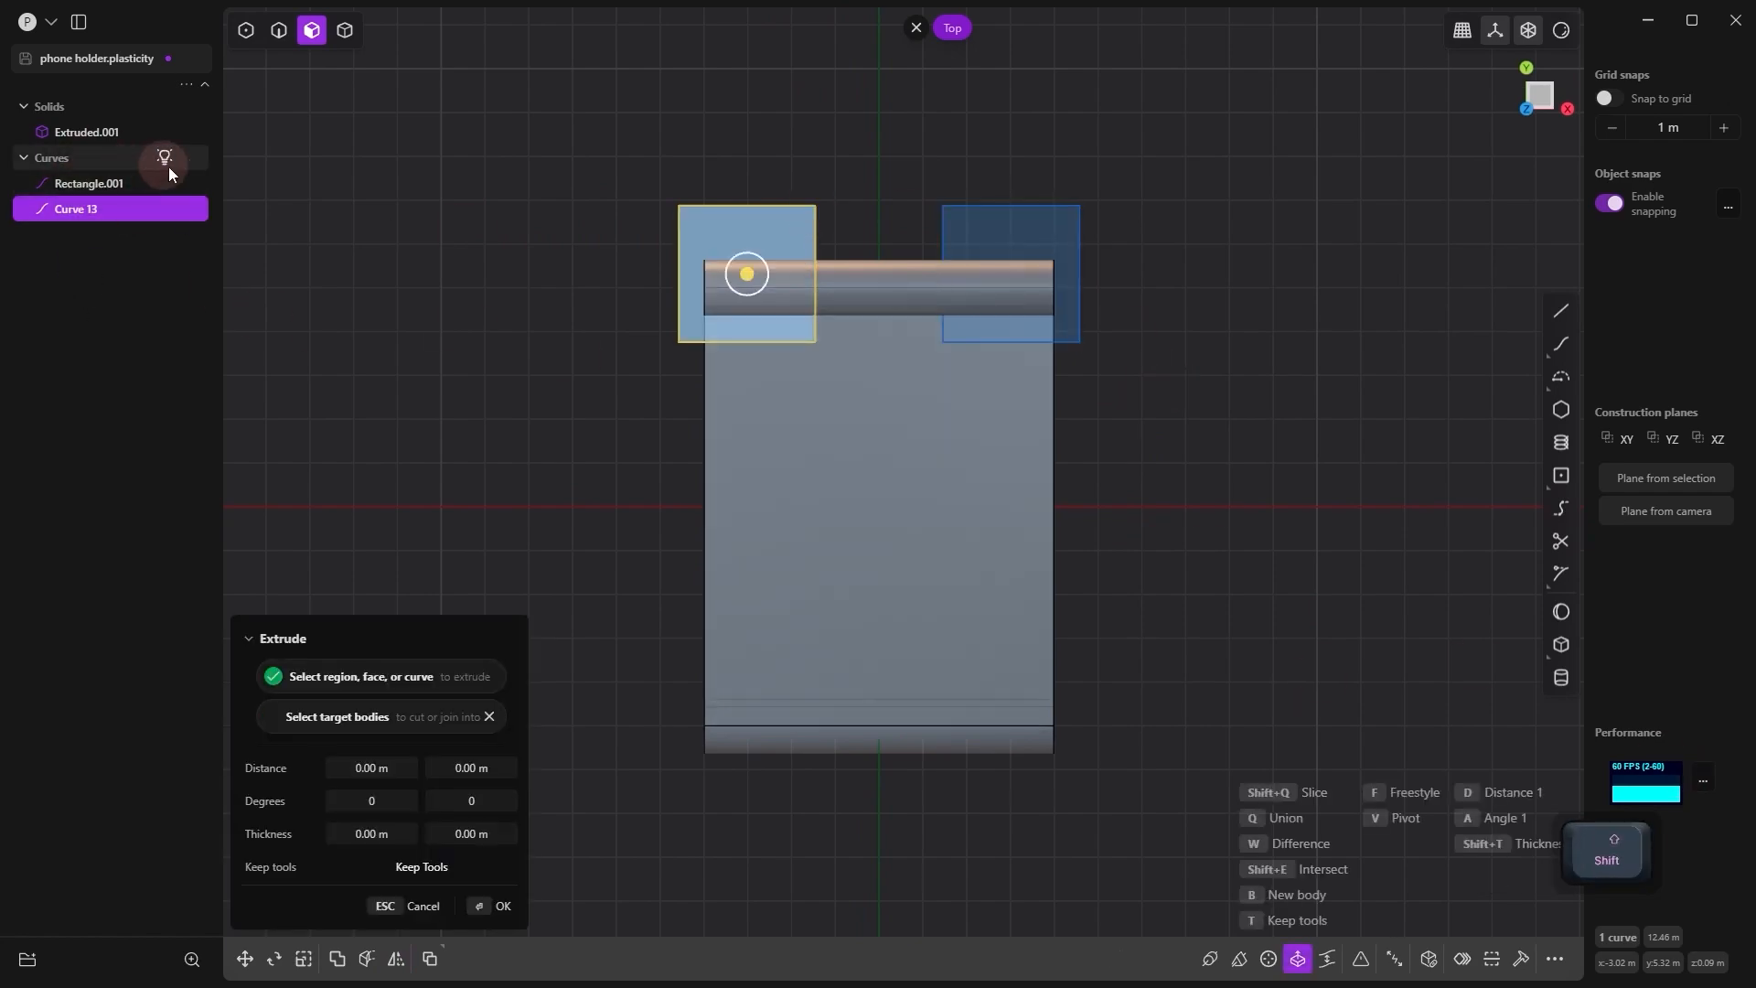
{"action": "left_click", "coordinate": [289, 35]}
{"action": "left_click", "coordinate": [1079, 205], "text": "shift"}
{"action": "key", "text": "alt+x"}
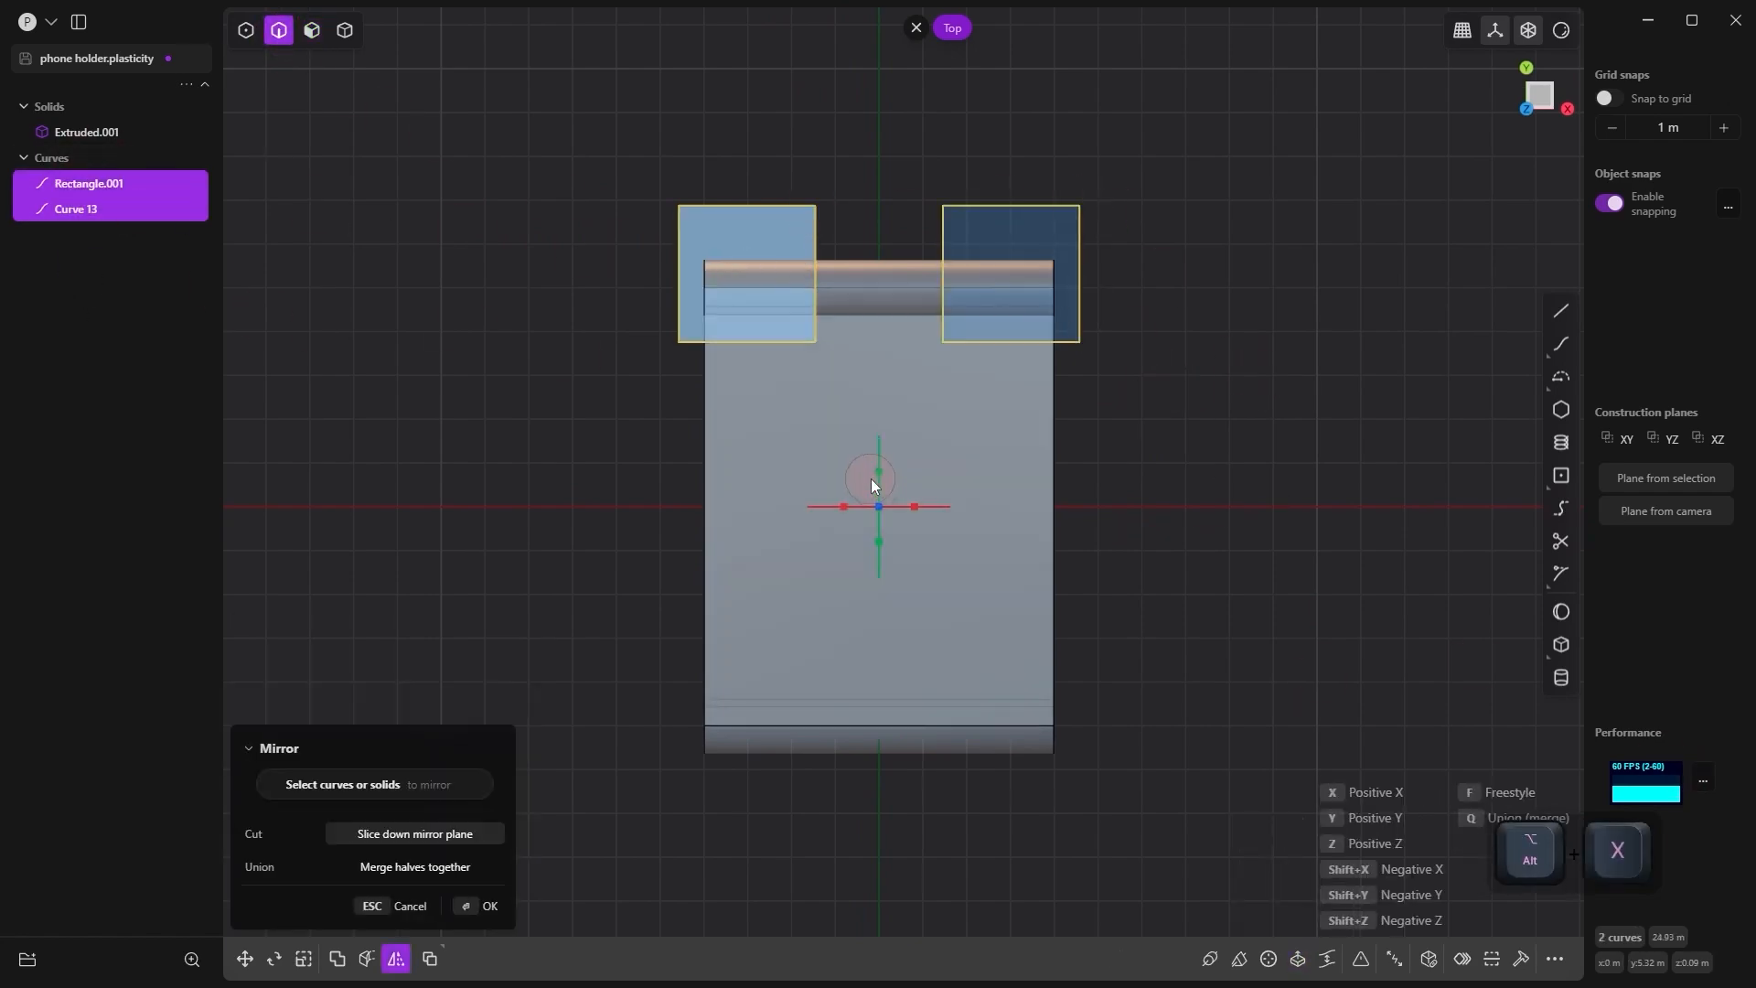
{"action": "left_click", "coordinate": [986, 546]}
{"action": "right_click", "coordinate": [1124, 601]}
Step: Move all four corner squares about 1.96 m down along Z so they lie below the plate
{"action": "left_click_drag", "start_coordinate": [1123, 601], "coordinate": [1129, 679], "text": "alt"}
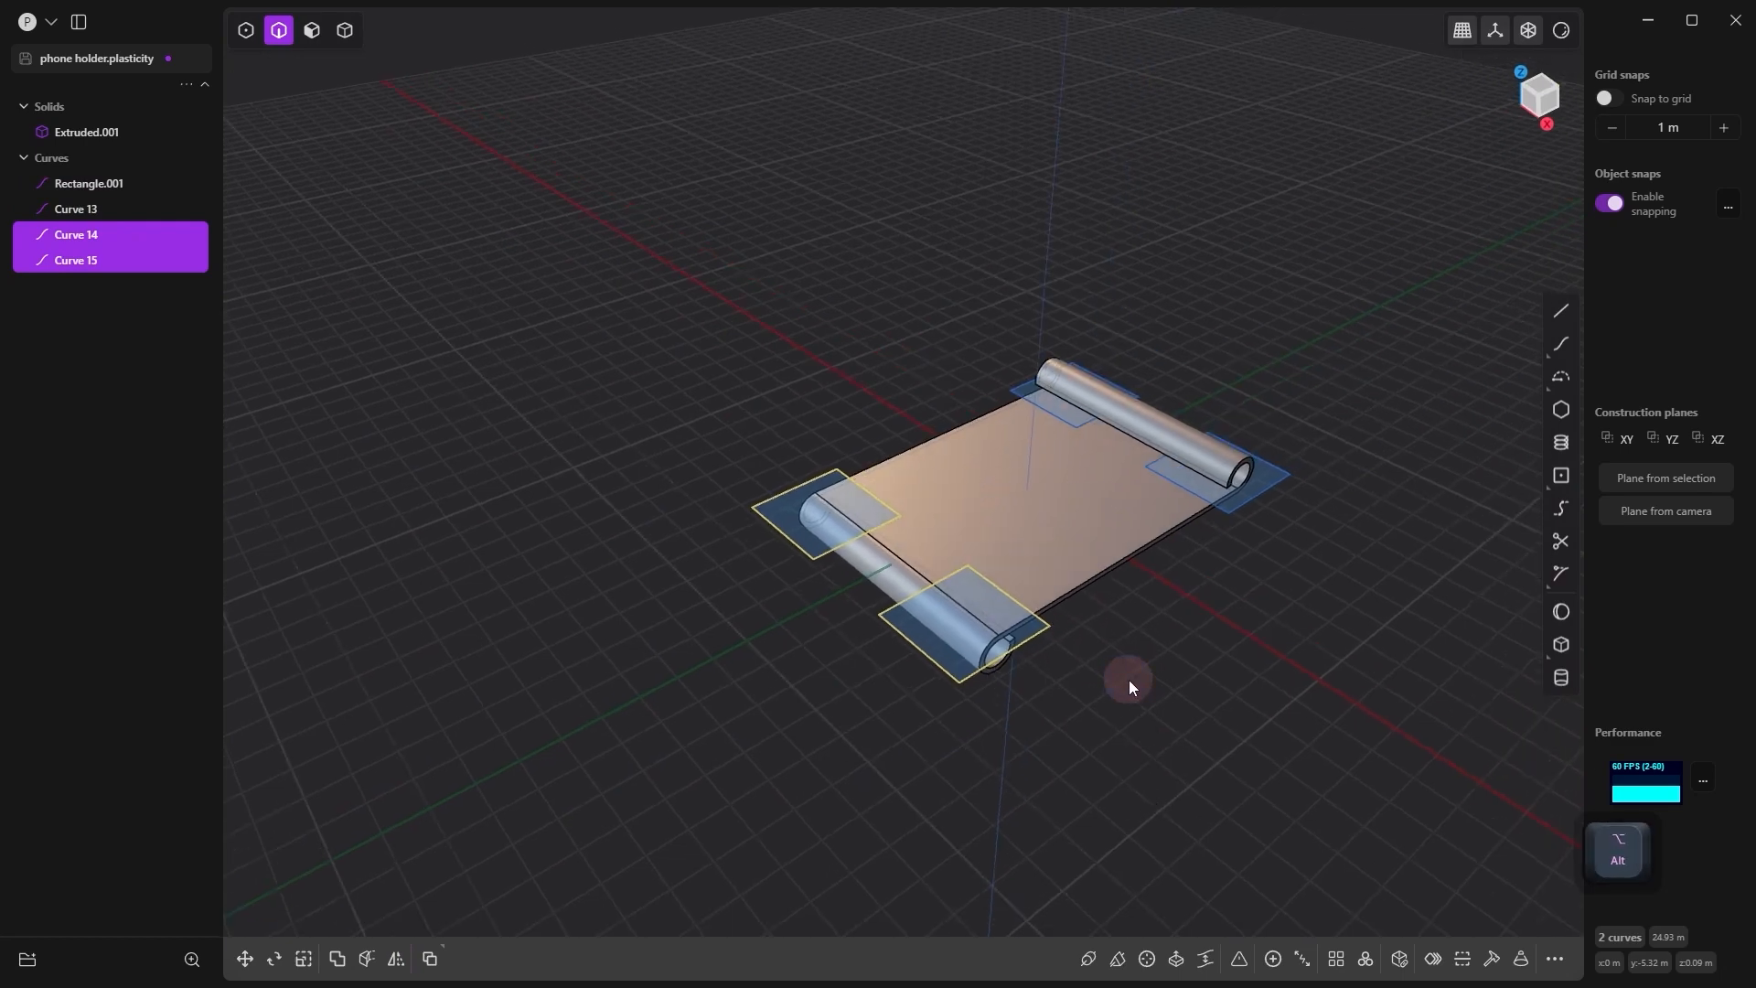
{"action": "left_click", "coordinate": [105, 186], "text": "shift"}
{"action": "left_click", "coordinate": [107, 212], "text": "shift"}
{"action": "key", "text": "3"}
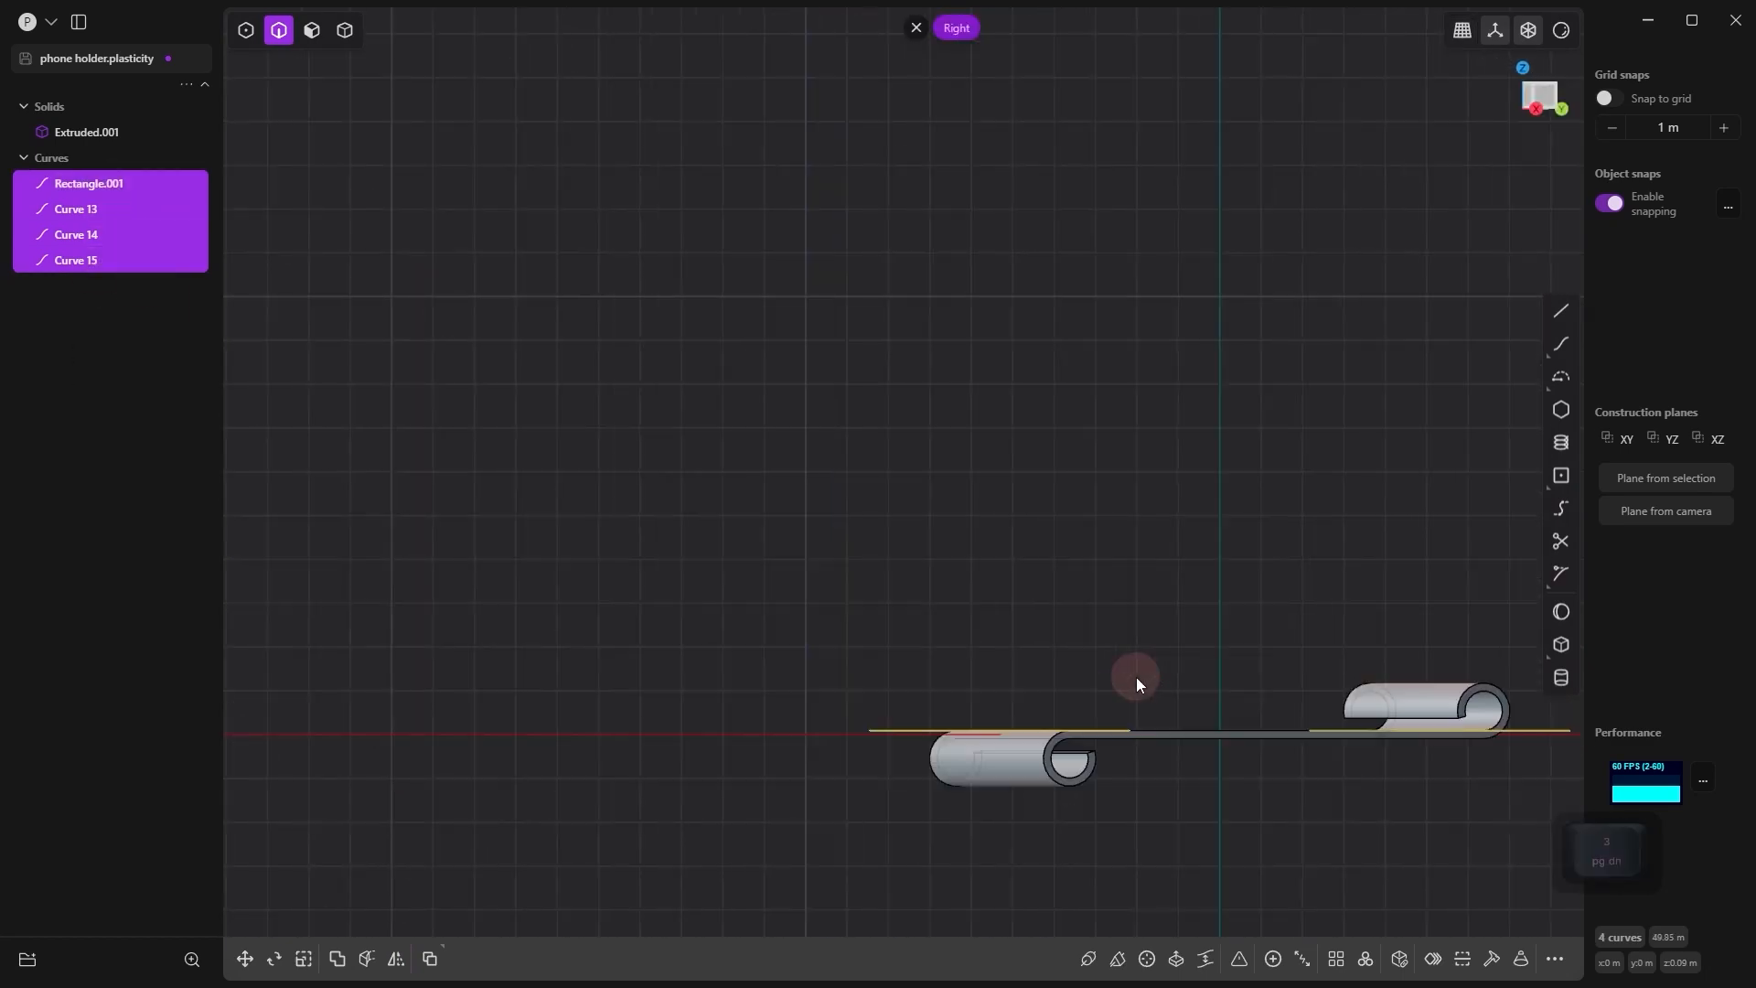
{"action": "middle_click_drag", "start_coordinate": [1352, 756], "coordinate": [801, 598], "text": "shift"}
{"action": "key", "text": "g"}
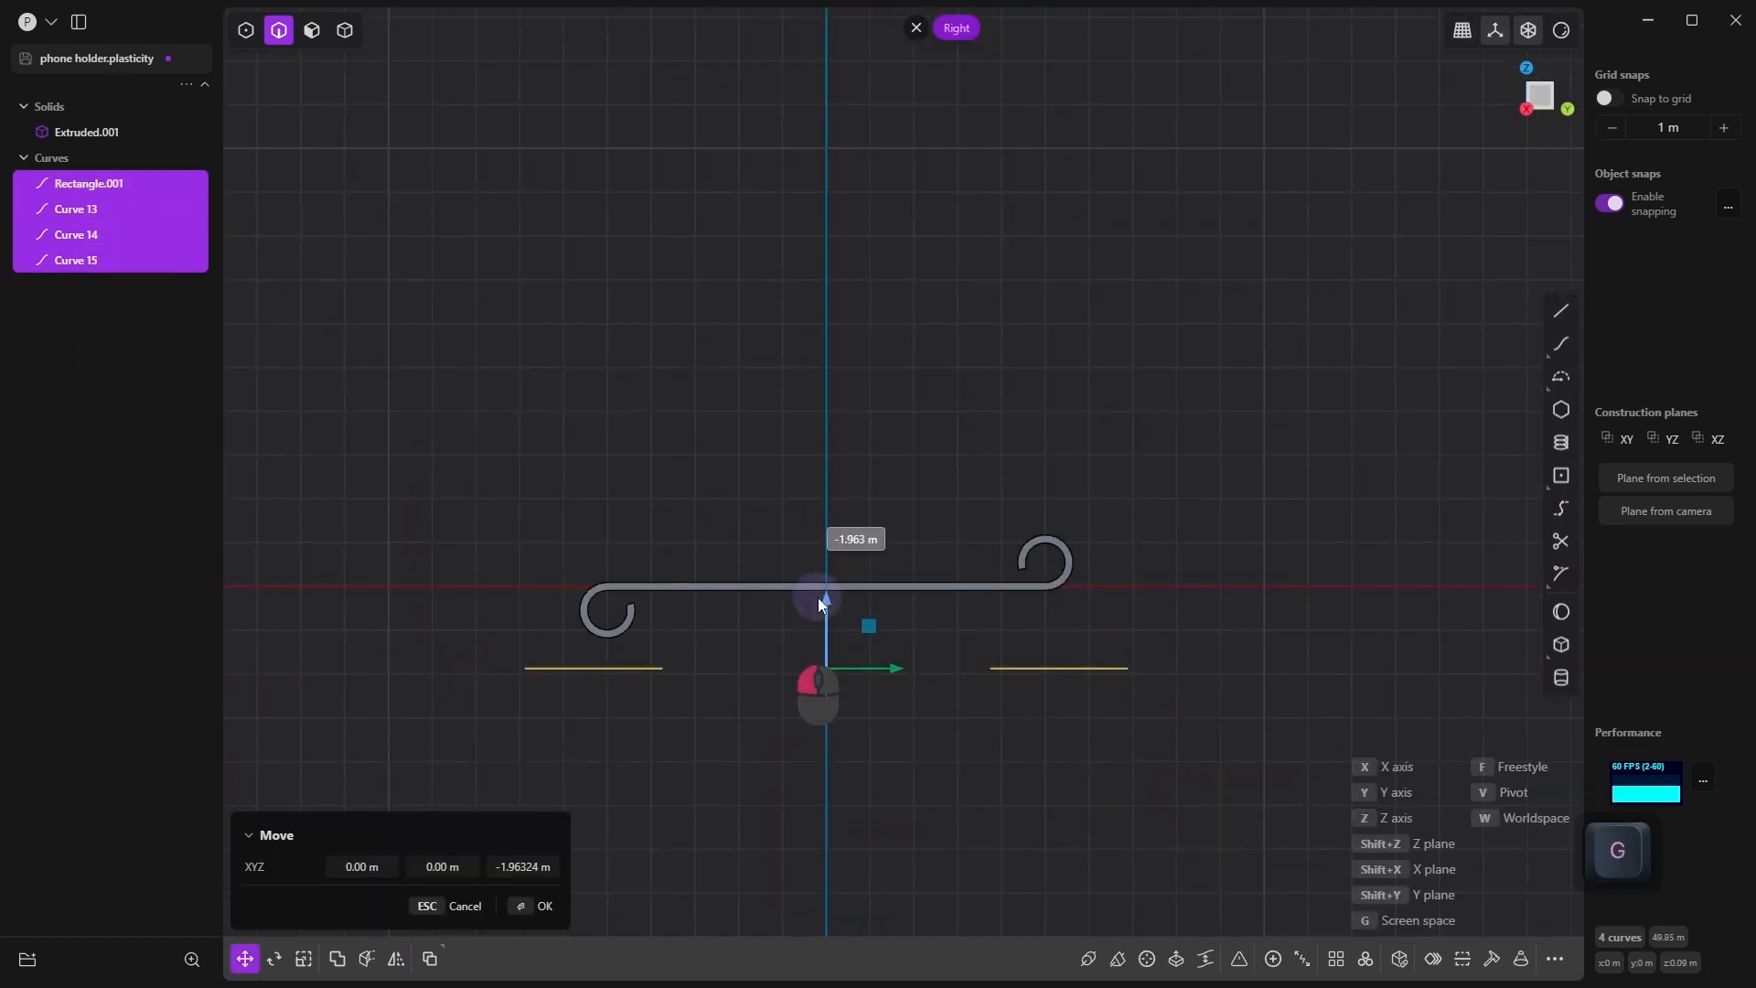
{"action": "left_click", "coordinate": [772, 615]}
{"action": "left_click_drag", "start_coordinate": [1180, 689], "coordinate": [463, 653]}
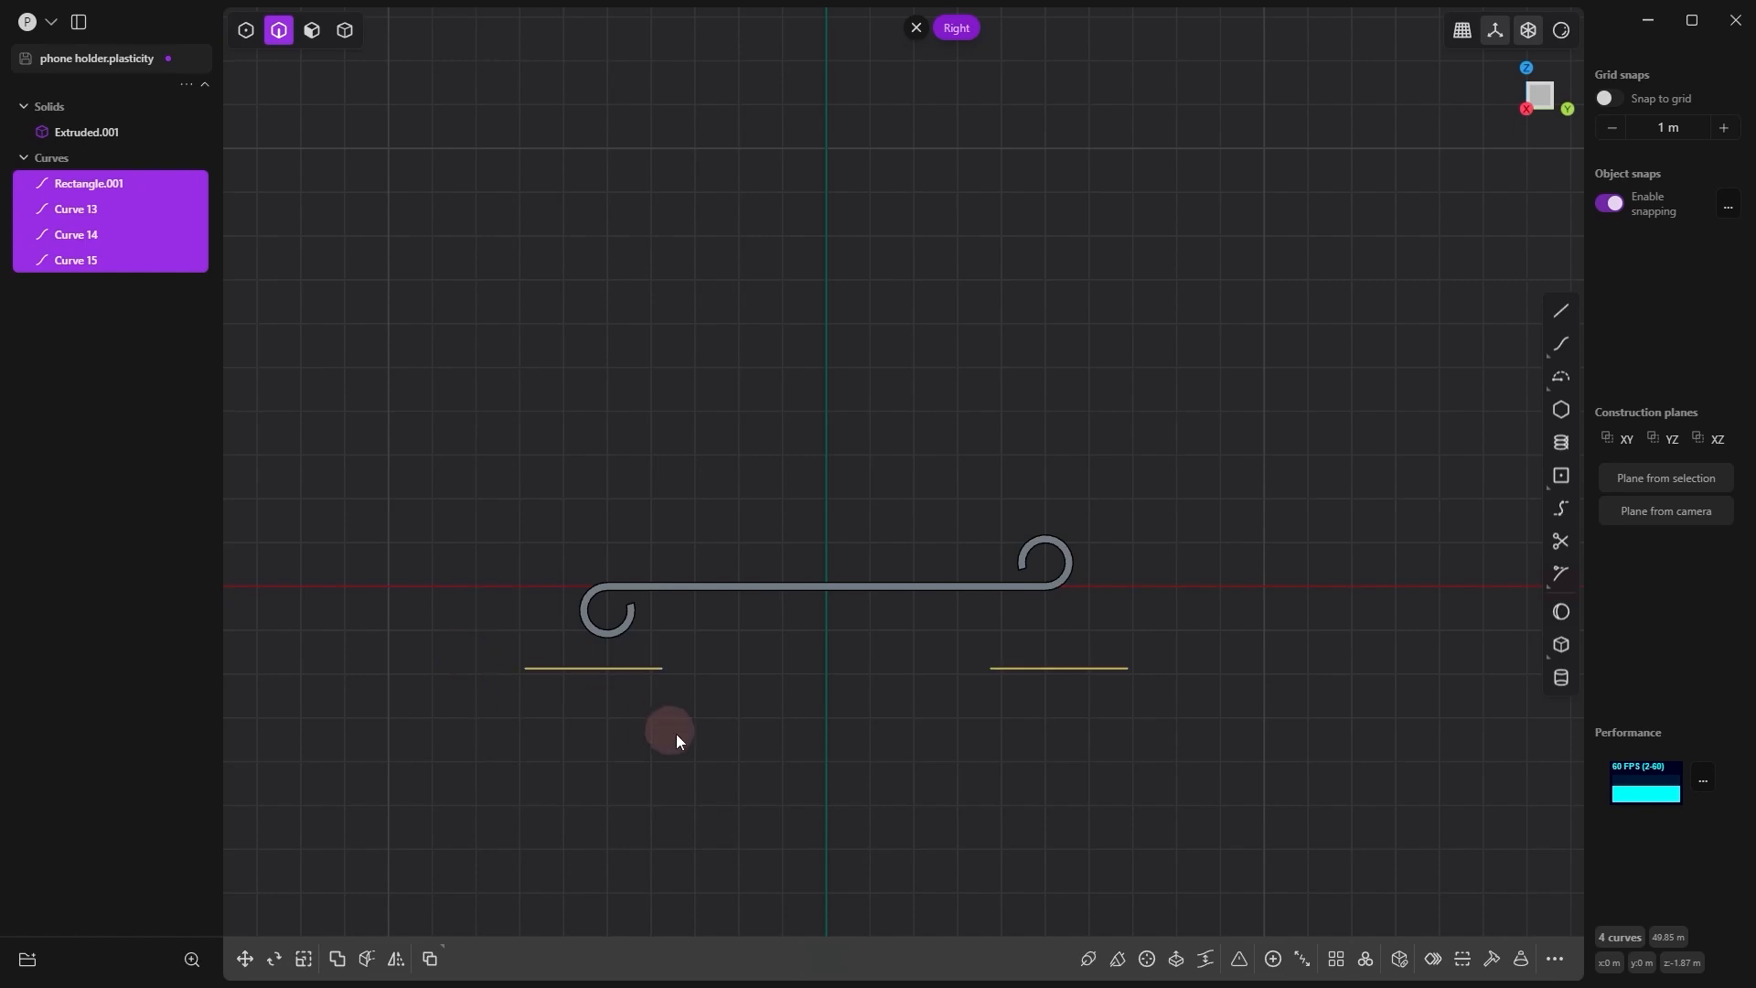
Step: Extrude the four square regions upward into tall blocks passing through the plate's corners
{"action": "left_click_drag", "start_coordinate": [677, 734], "coordinate": [666, 741], "text": "alt"}
{"action": "left_click", "coordinate": [311, 30]}
{"action": "left_click", "coordinate": [635, 565]}
{"action": "key", "text": "e"}
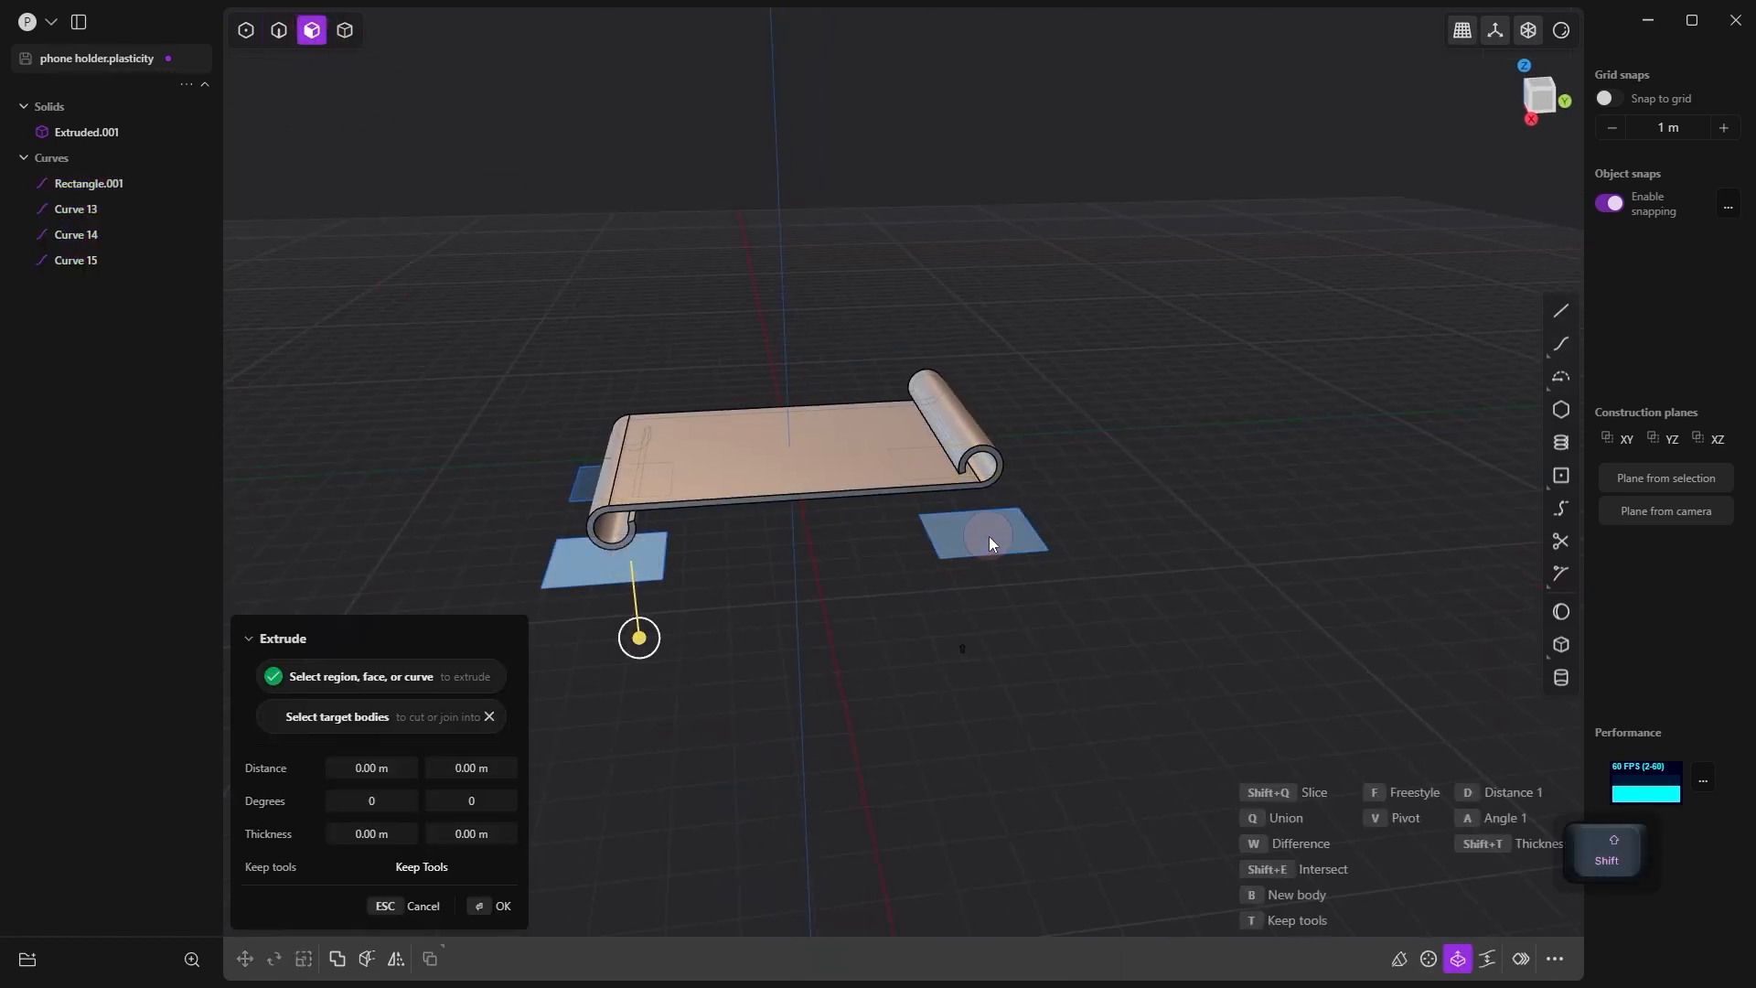
{"action": "left_click", "coordinate": [990, 540], "text": "shift"}
{"action": "left_click_drag", "start_coordinate": [745, 660], "coordinate": [878, 680], "text": "alt"}
{"action": "middle_click_drag", "start_coordinate": [878, 673], "coordinate": [1353, 636], "text": "alt"}
{"action": "left_click", "coordinate": [833, 623], "text": "shift"}
{"action": "left_click_drag", "start_coordinate": [710, 642], "coordinate": [892, 654], "text": "alt"}
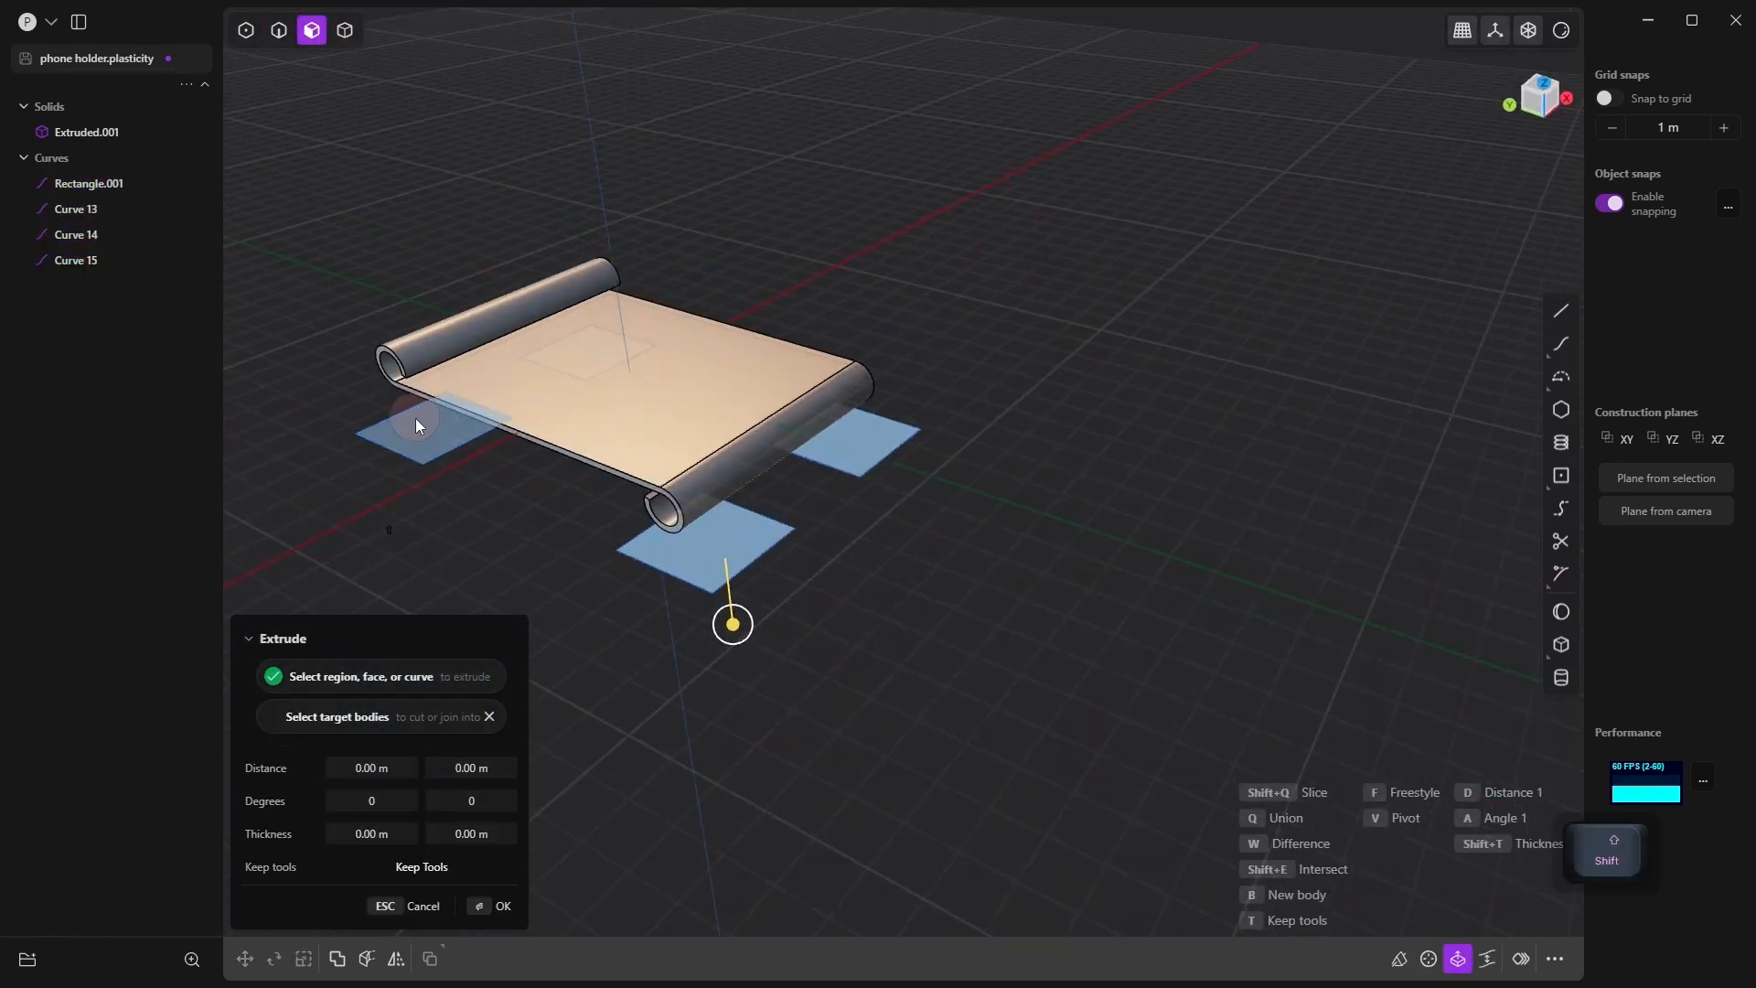
{"action": "left_click", "coordinate": [416, 422], "text": "shift"}
{"action": "left_click_drag", "start_coordinate": [464, 509], "coordinate": [977, 673]}
{"action": "left_click", "coordinate": [977, 674]}
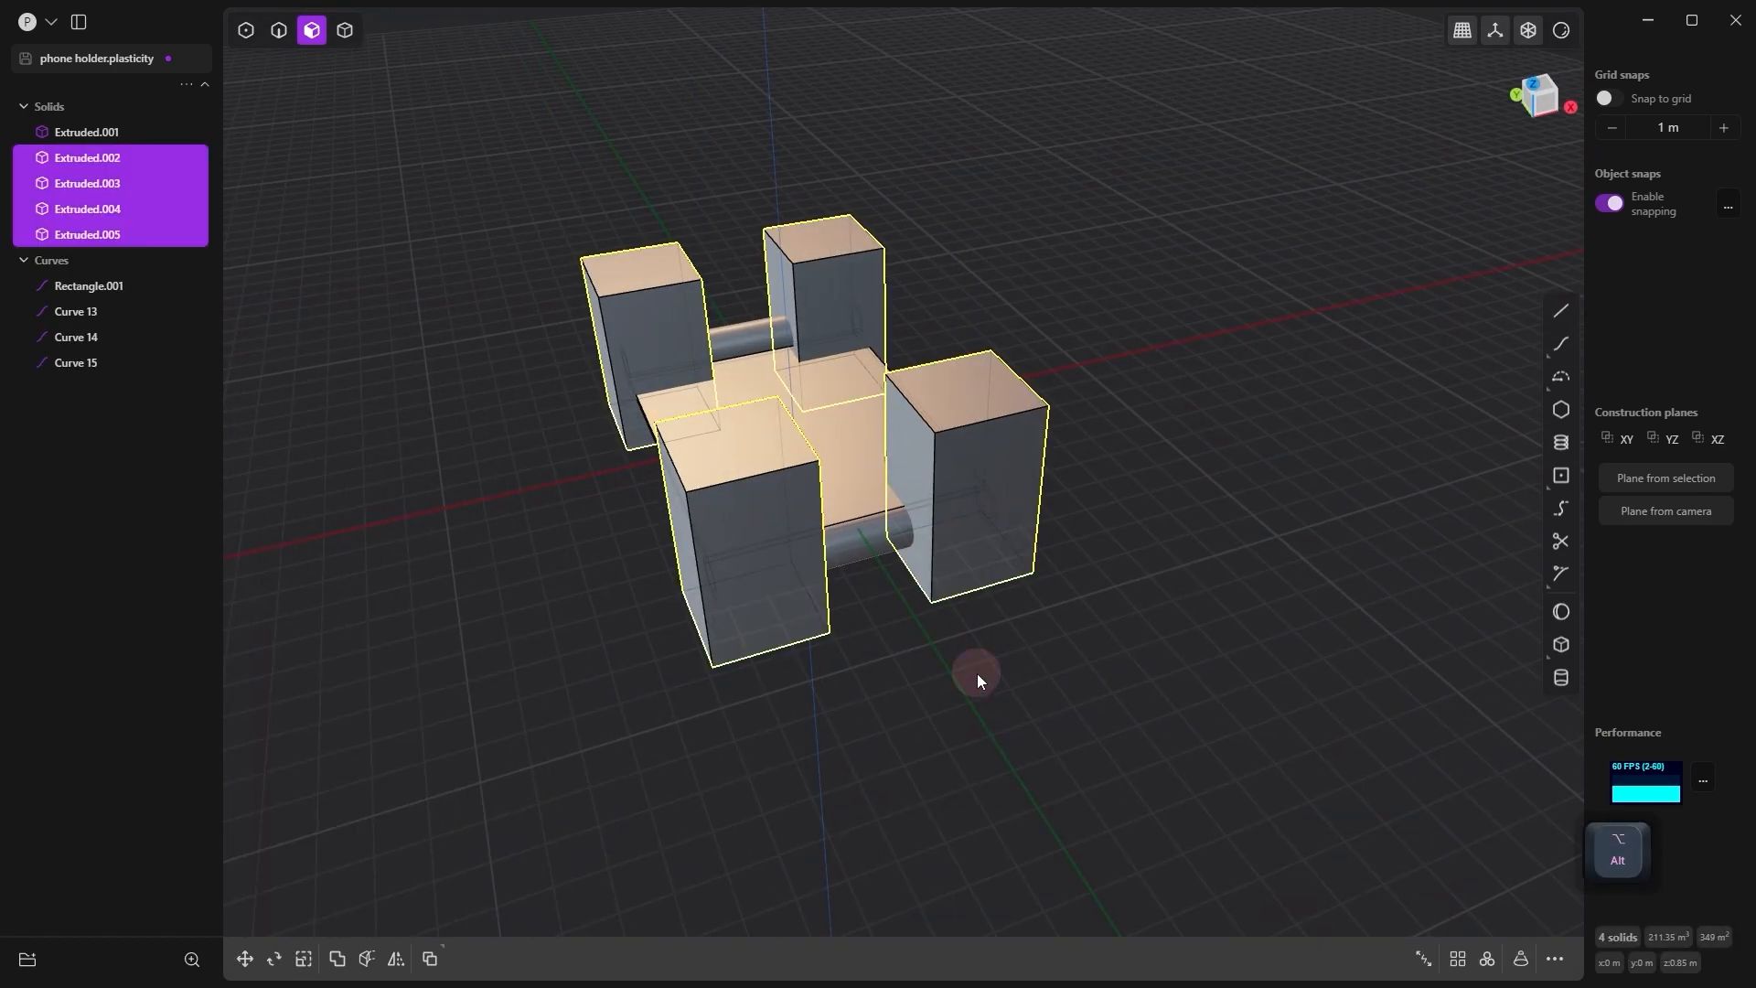
Step: Delete the four leftover square curves, keeping the blocks and the plate
{"action": "left_click", "coordinate": [89, 286]}
{"action": "left_click", "coordinate": [76, 363], "text": "shift"}
{"action": "key", "text": "Delete"}
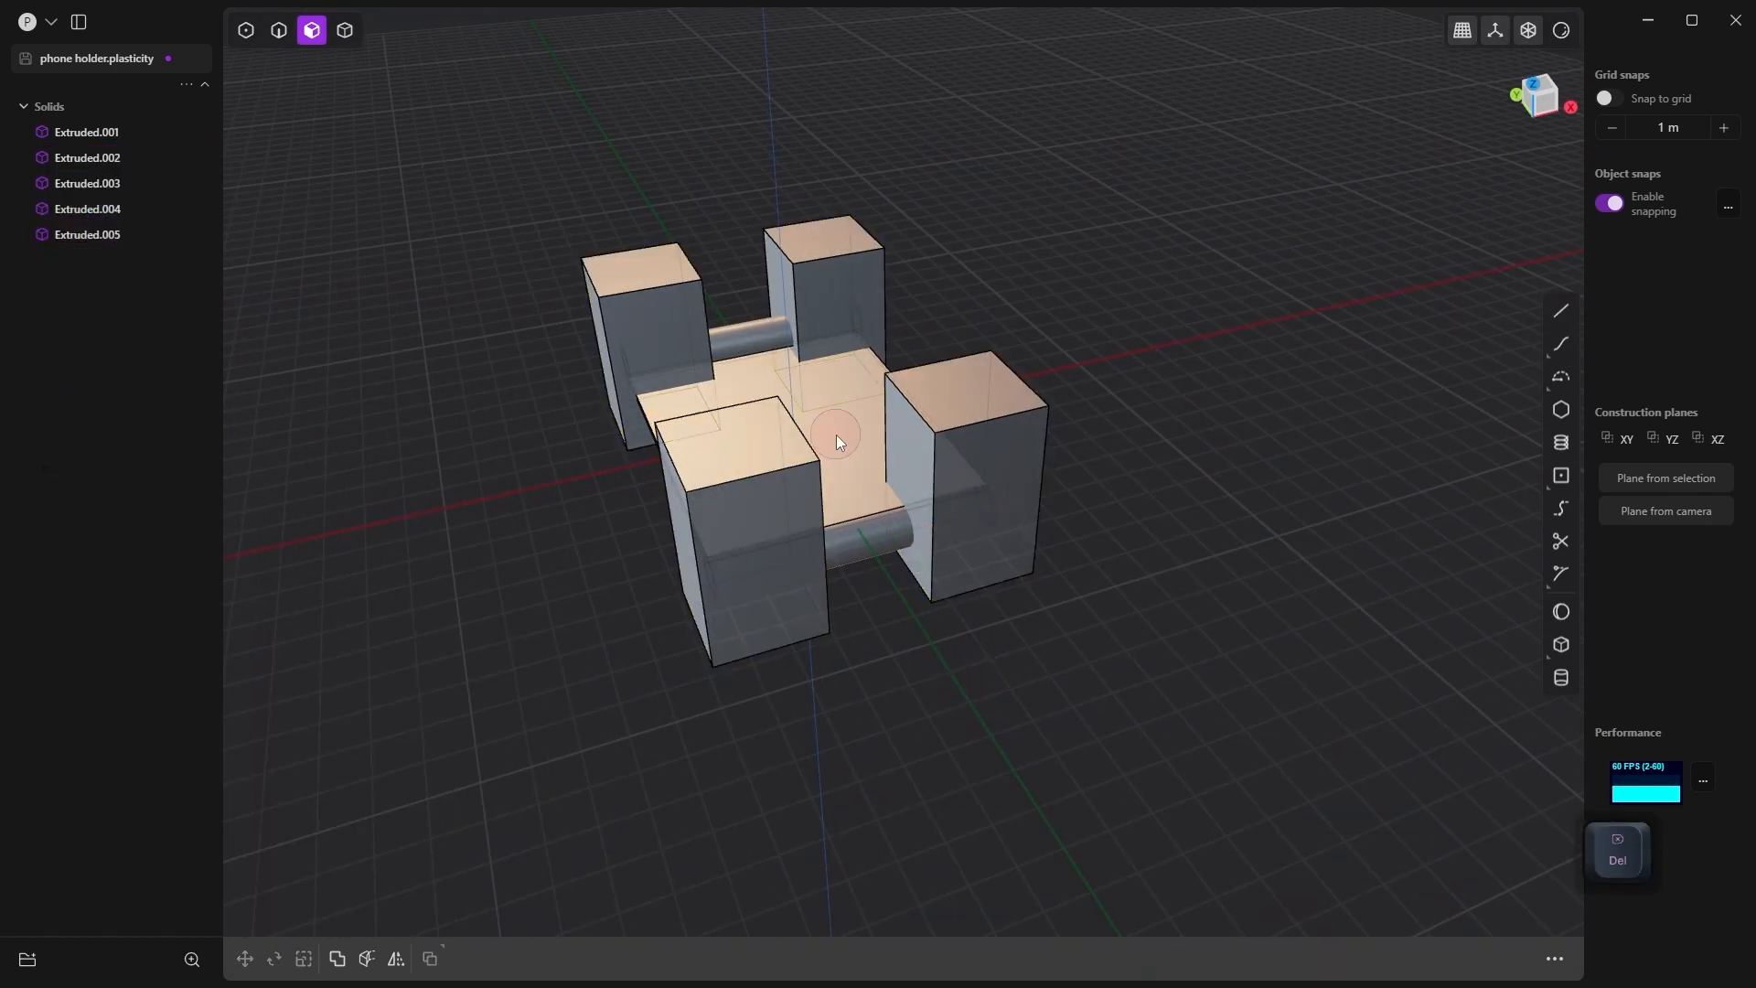
{"action": "key", "text": "4"}
{"action": "left_click", "coordinate": [924, 370]}
{"action": "left_click", "coordinate": [840, 426]}
{"action": "left_click", "coordinate": [984, 413], "text": "alt"}
{"action": "left_click", "coordinate": [737, 470], "text": "alt"}
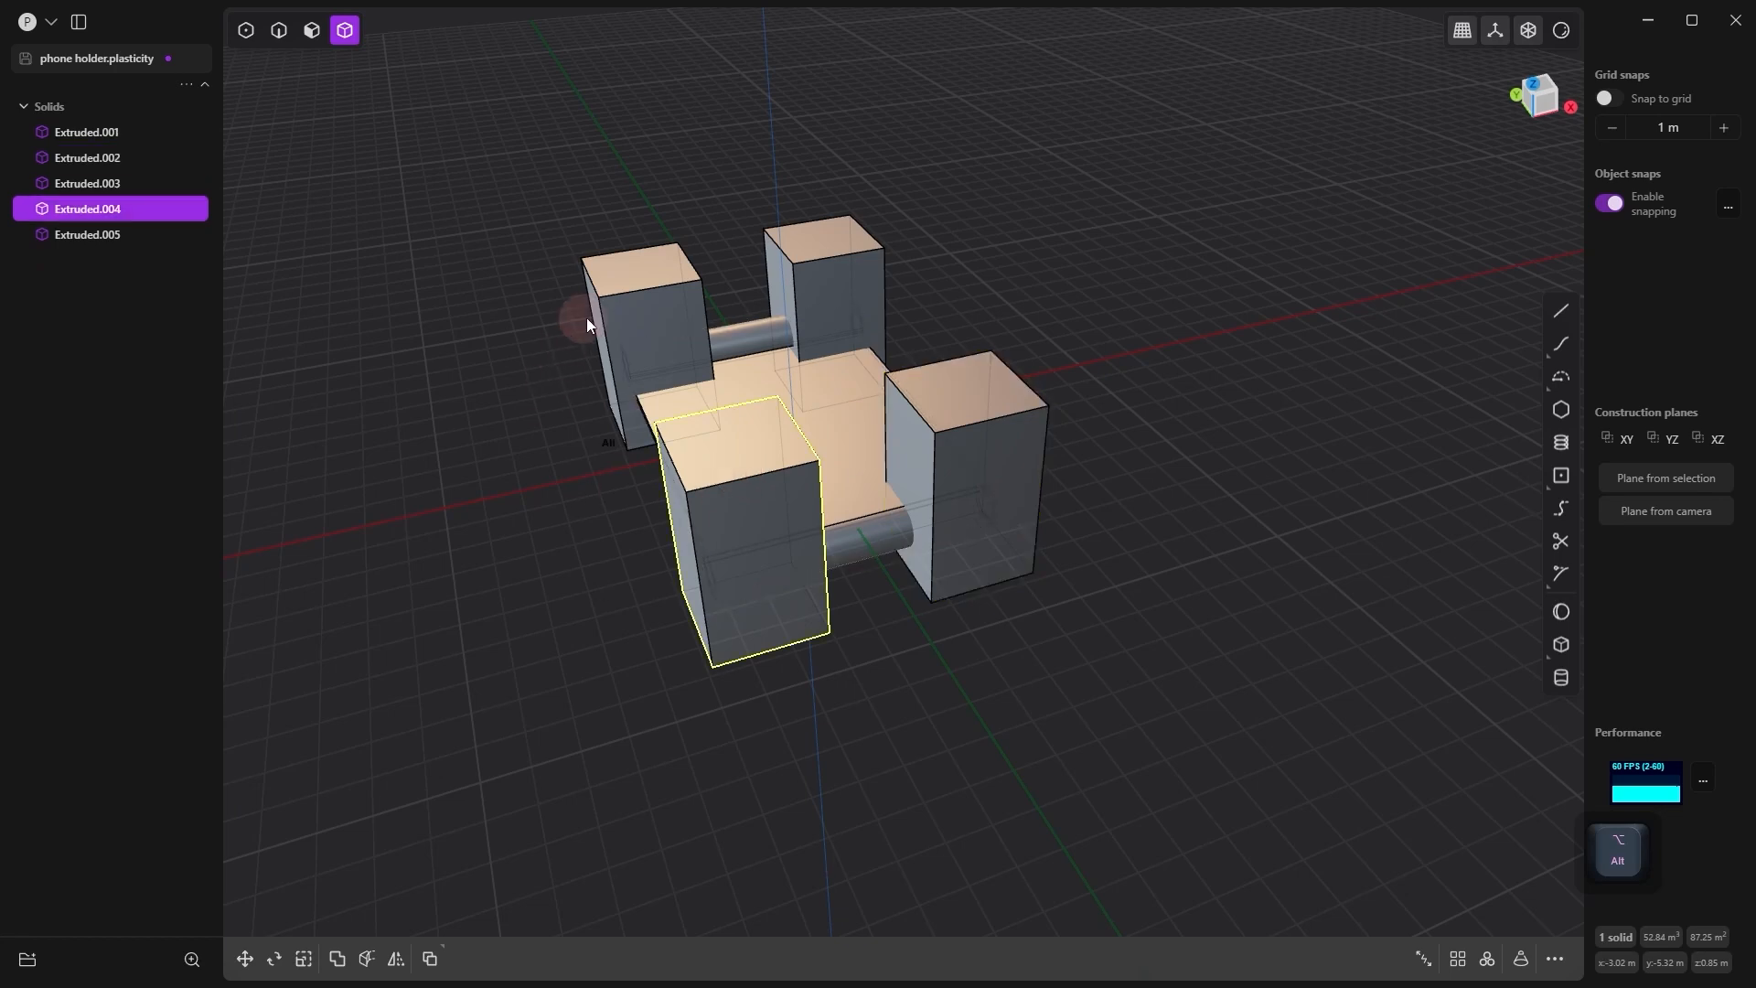
{"action": "left_click", "coordinate": [631, 297], "text": "alt"}
{"action": "left_click", "coordinate": [814, 283], "text": "alt"}
{"action": "key", "text": "q"}
{"action": "key", "text": "Escape"}
Step: Subtract the four corner blocks from the plate with a Boolean difference, leaving a narrow tab at each rolled end
{"action": "left_click", "coordinate": [852, 391]}
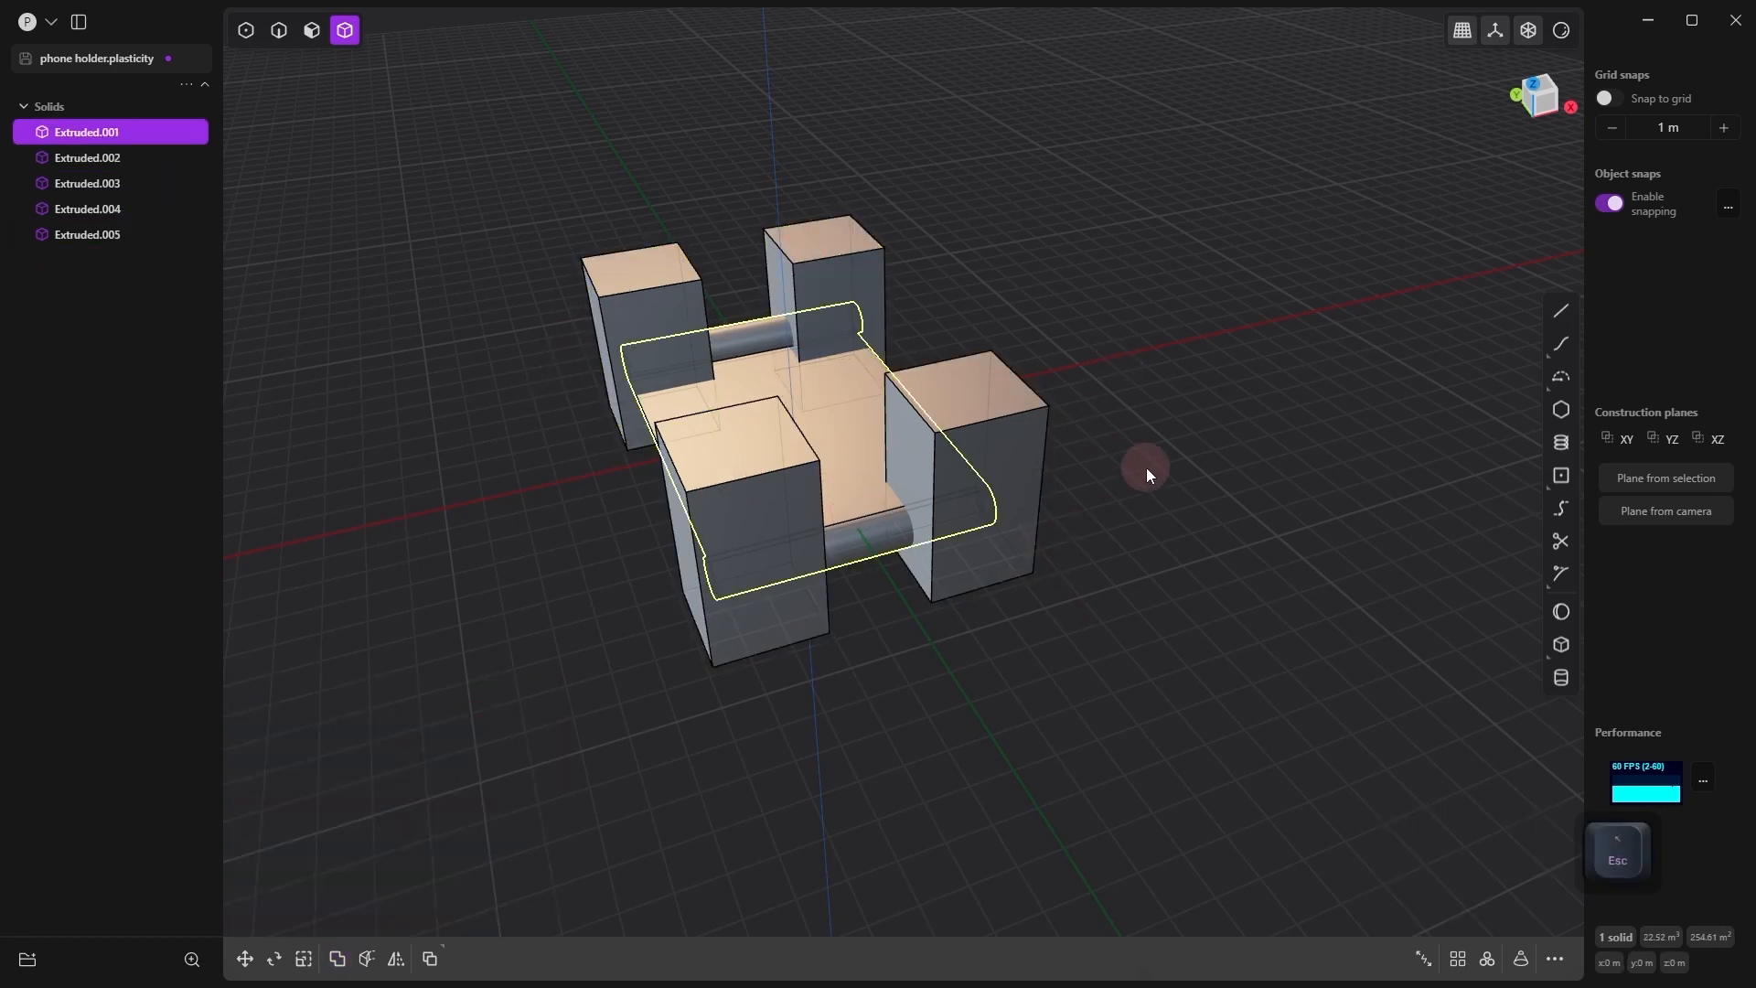
{"action": "left_click", "coordinate": [990, 428], "text": "shift"}
{"action": "left_click", "coordinate": [722, 622], "text": "shift"}
{"action": "left_click", "coordinate": [640, 385], "text": "shift"}
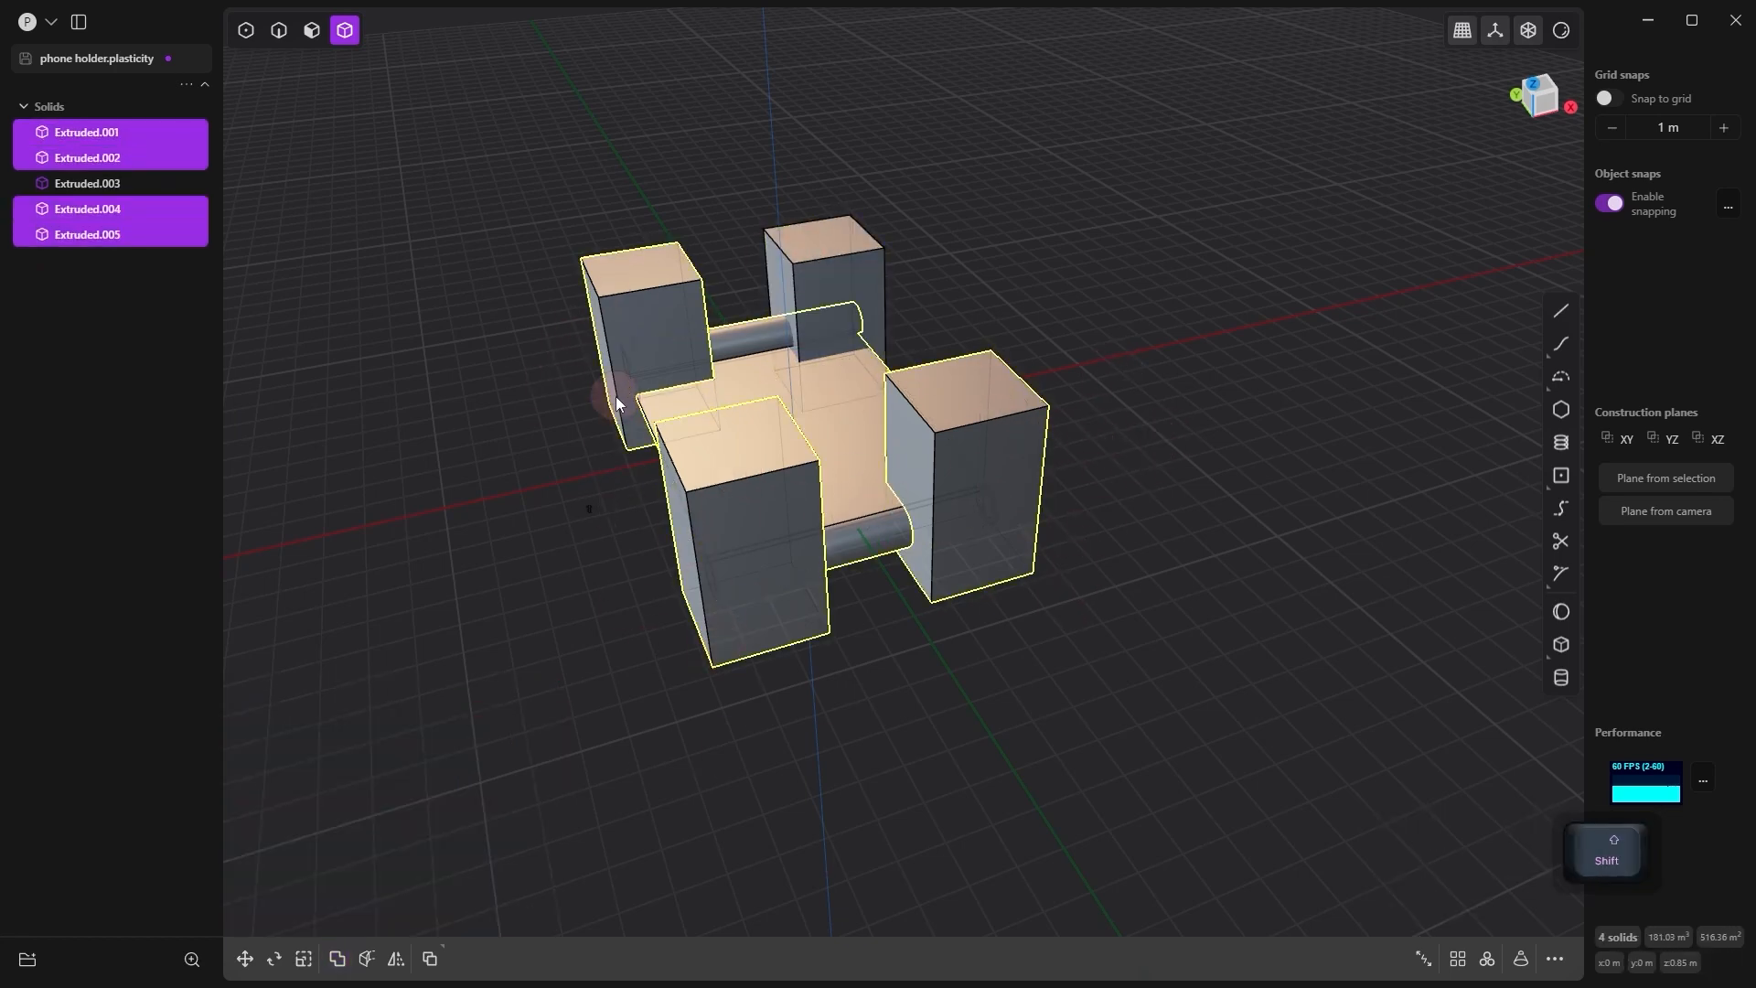
{"action": "left_click", "coordinate": [823, 293], "text": "shift"}
{"action": "key", "text": "q"}
{"action": "right_click", "coordinate": [1127, 403]}
{"action": "left_click_drag", "start_coordinate": [1127, 403], "coordinate": [997, 397], "text": "alt"}
{"action": "key", "text": "u"}
{"action": "left_click", "coordinate": [953, 364]}
{"action": "key", "text": "u"}
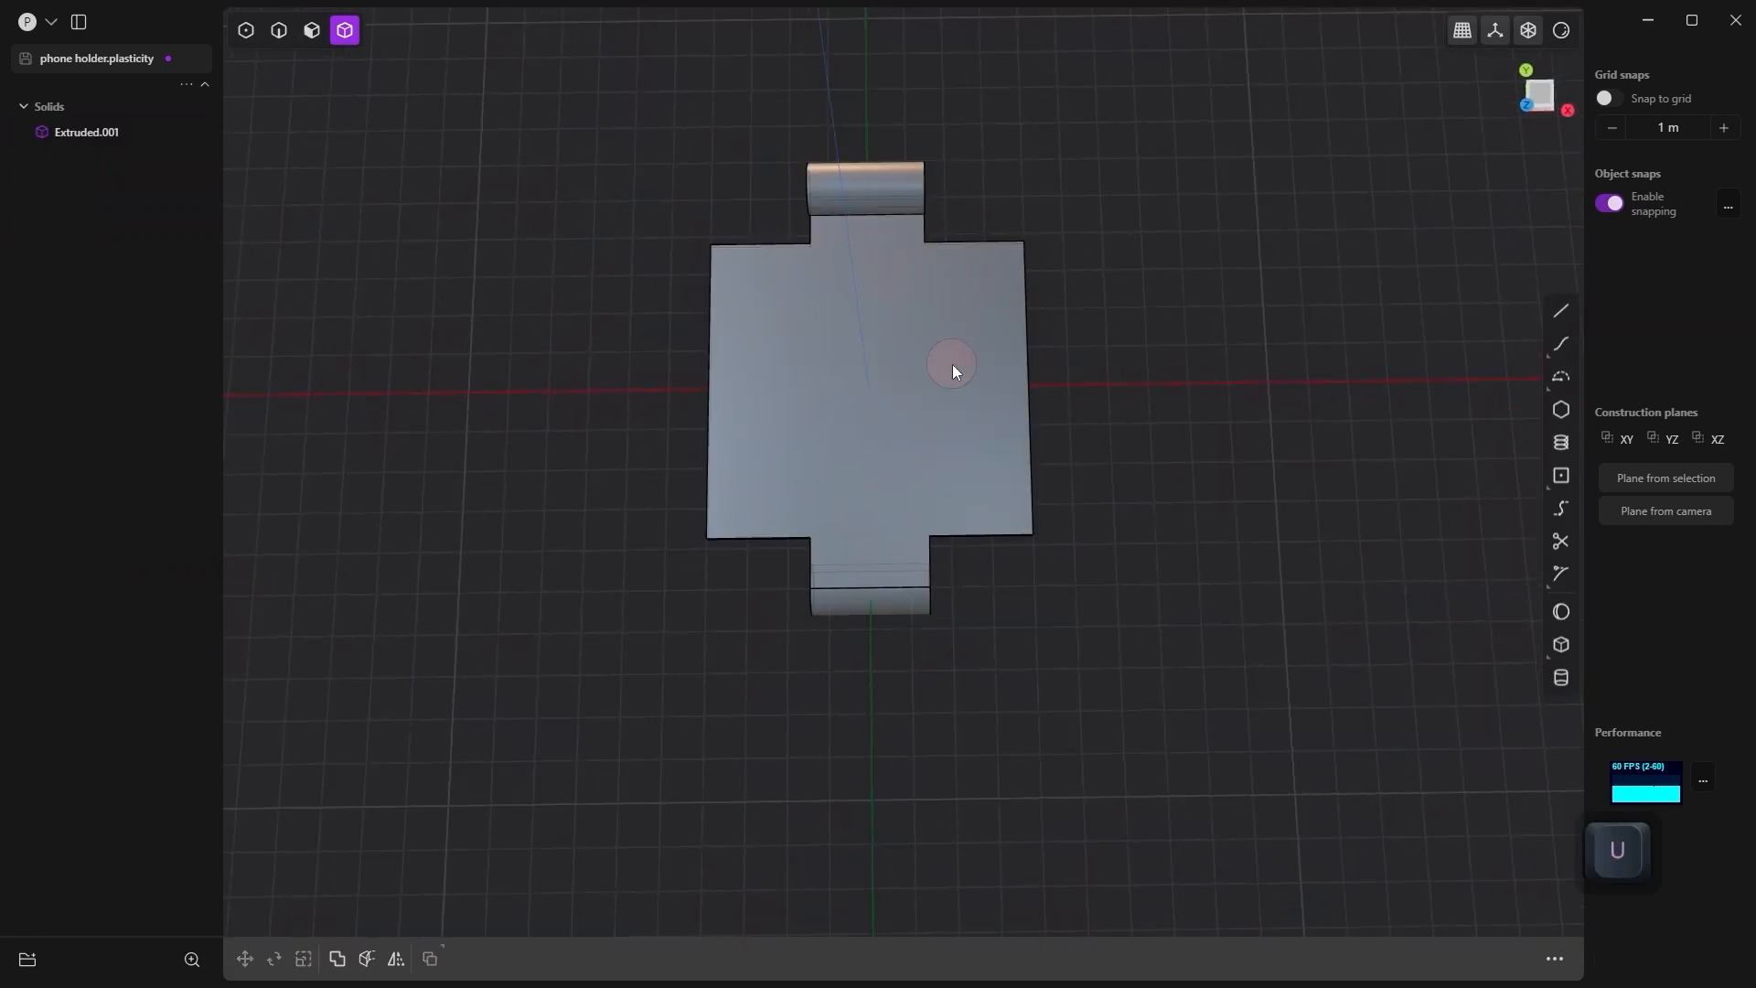
{"action": "key", "text": "3"}
{"action": "left_click", "coordinate": [952, 364]}
{"action": "key", "text": "o"}
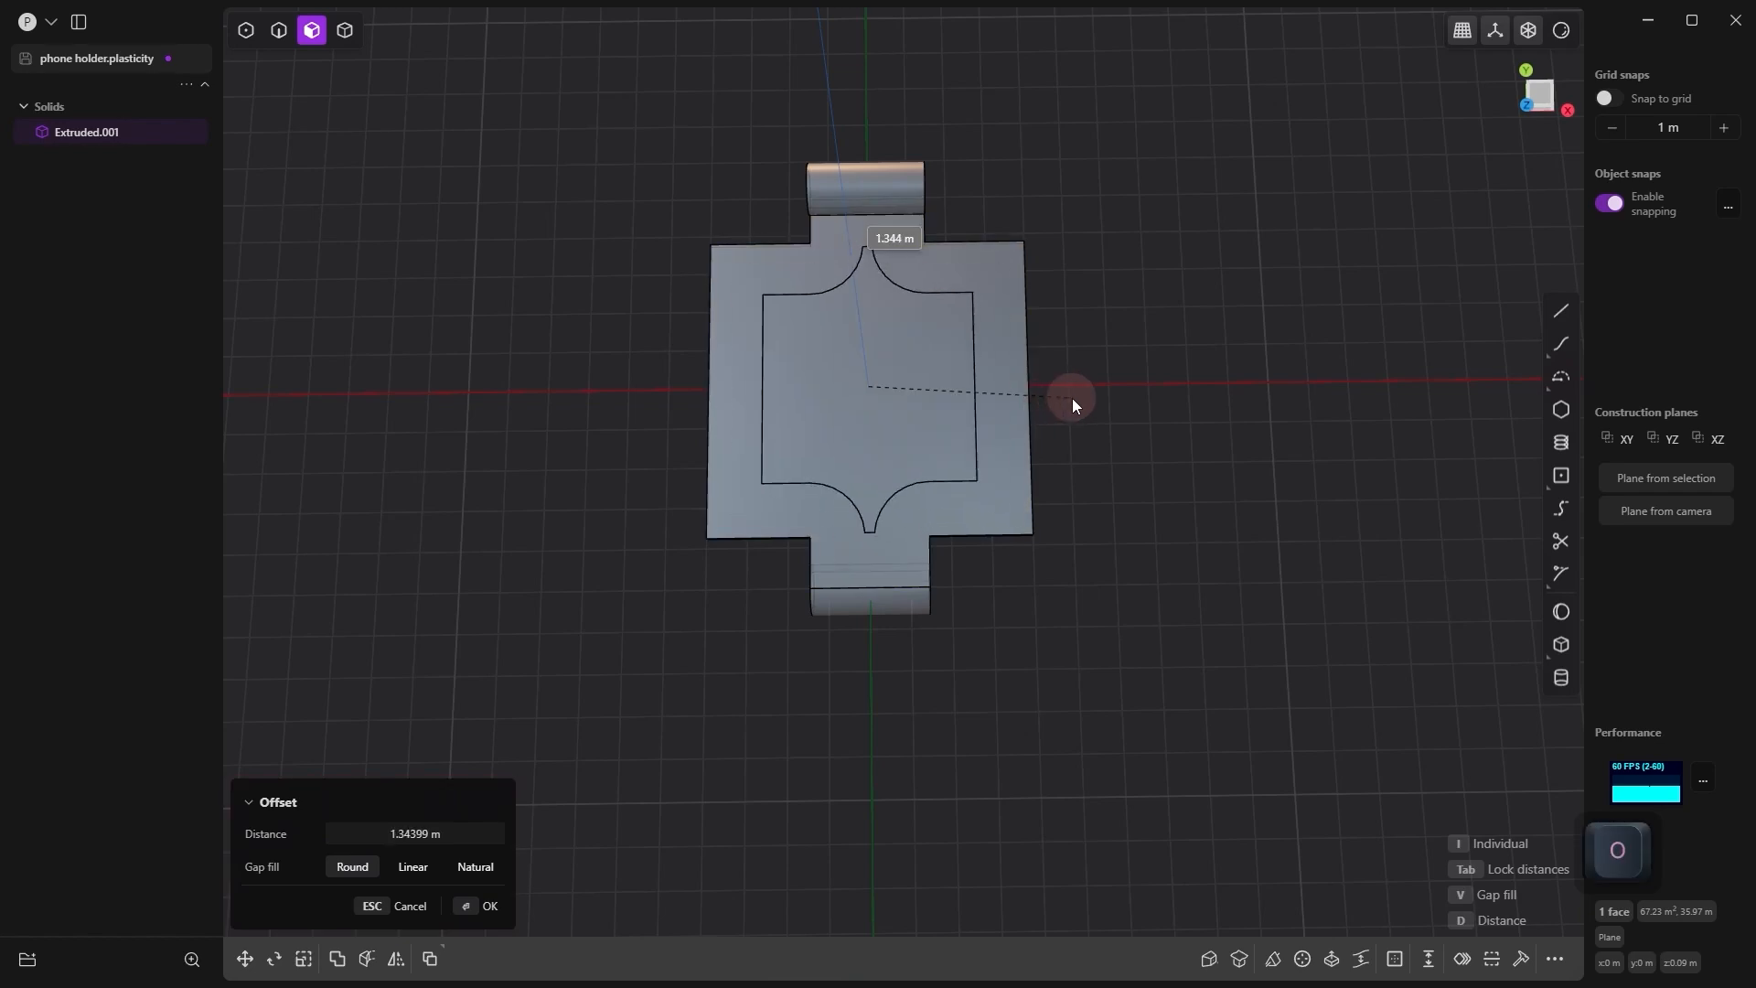
{"action": "key", "text": "Escape"}
Step: Draw a rectangle centred at the origin on the plate's top face, about 19.5 m in perimeter
{"action": "left_click_drag", "start_coordinate": [935, 417], "coordinate": [1079, 424], "text": "alt"}
{"action": "left_click", "coordinate": [1563, 476]}
{"action": "key", "text": "KP_7"}
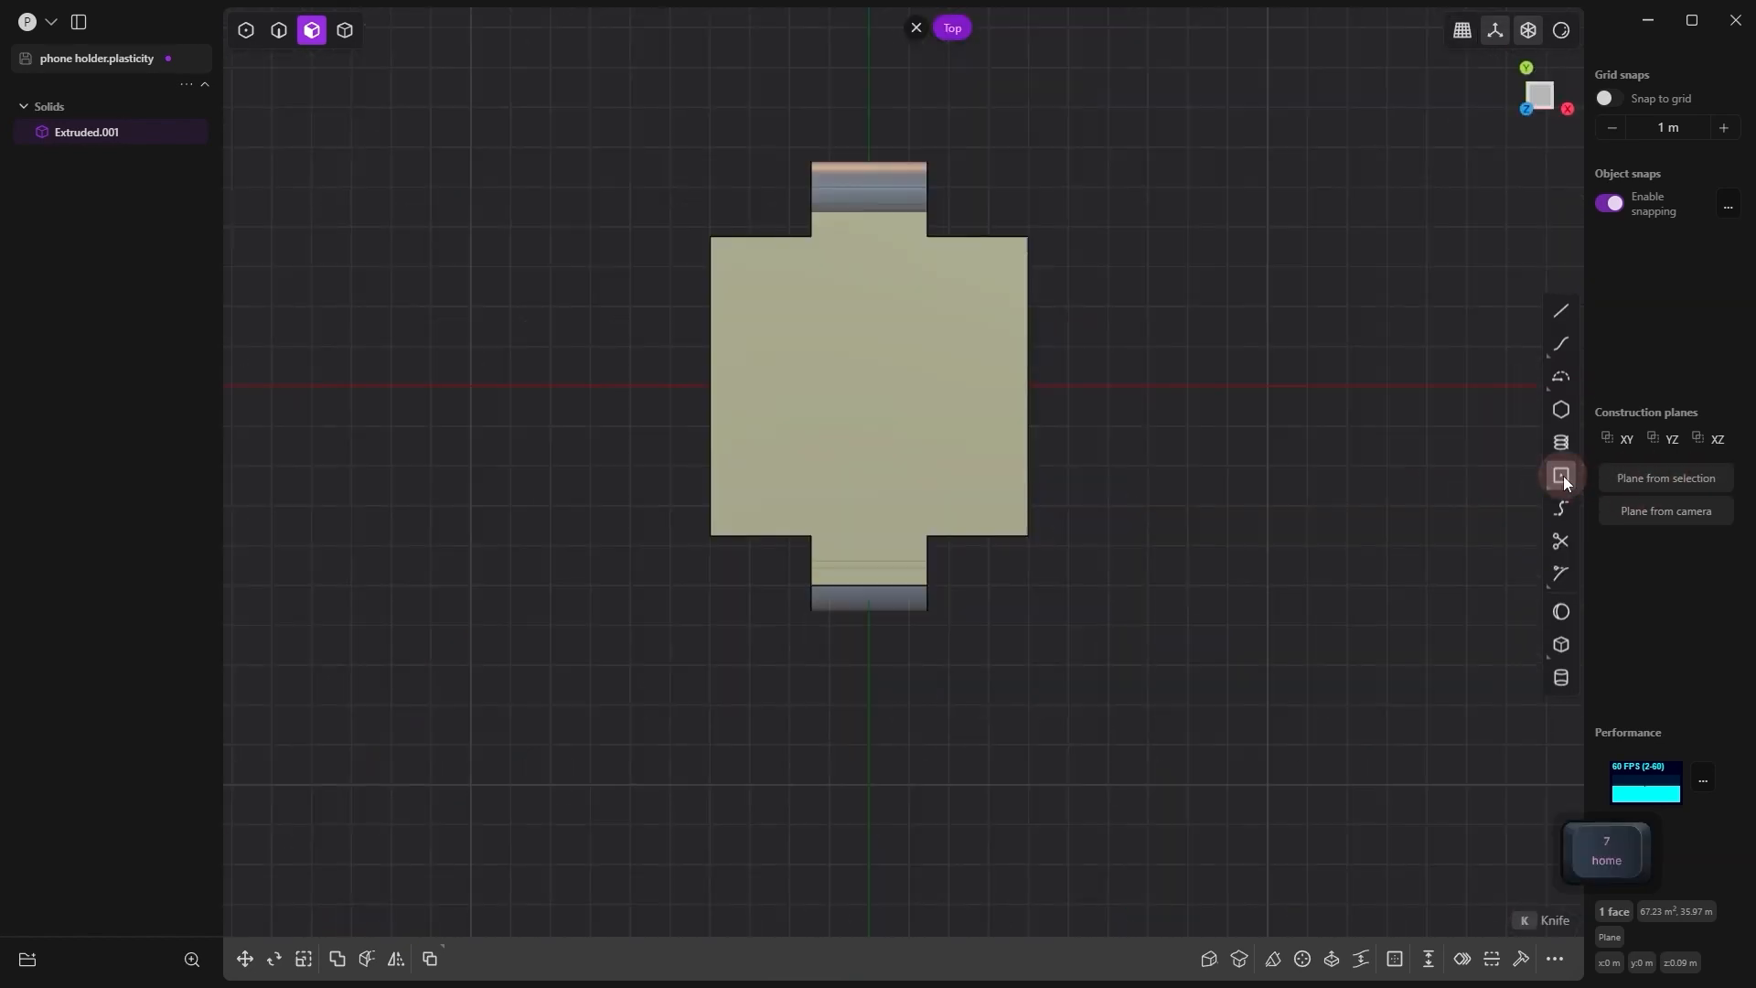
{"action": "left_click", "coordinate": [870, 386]}
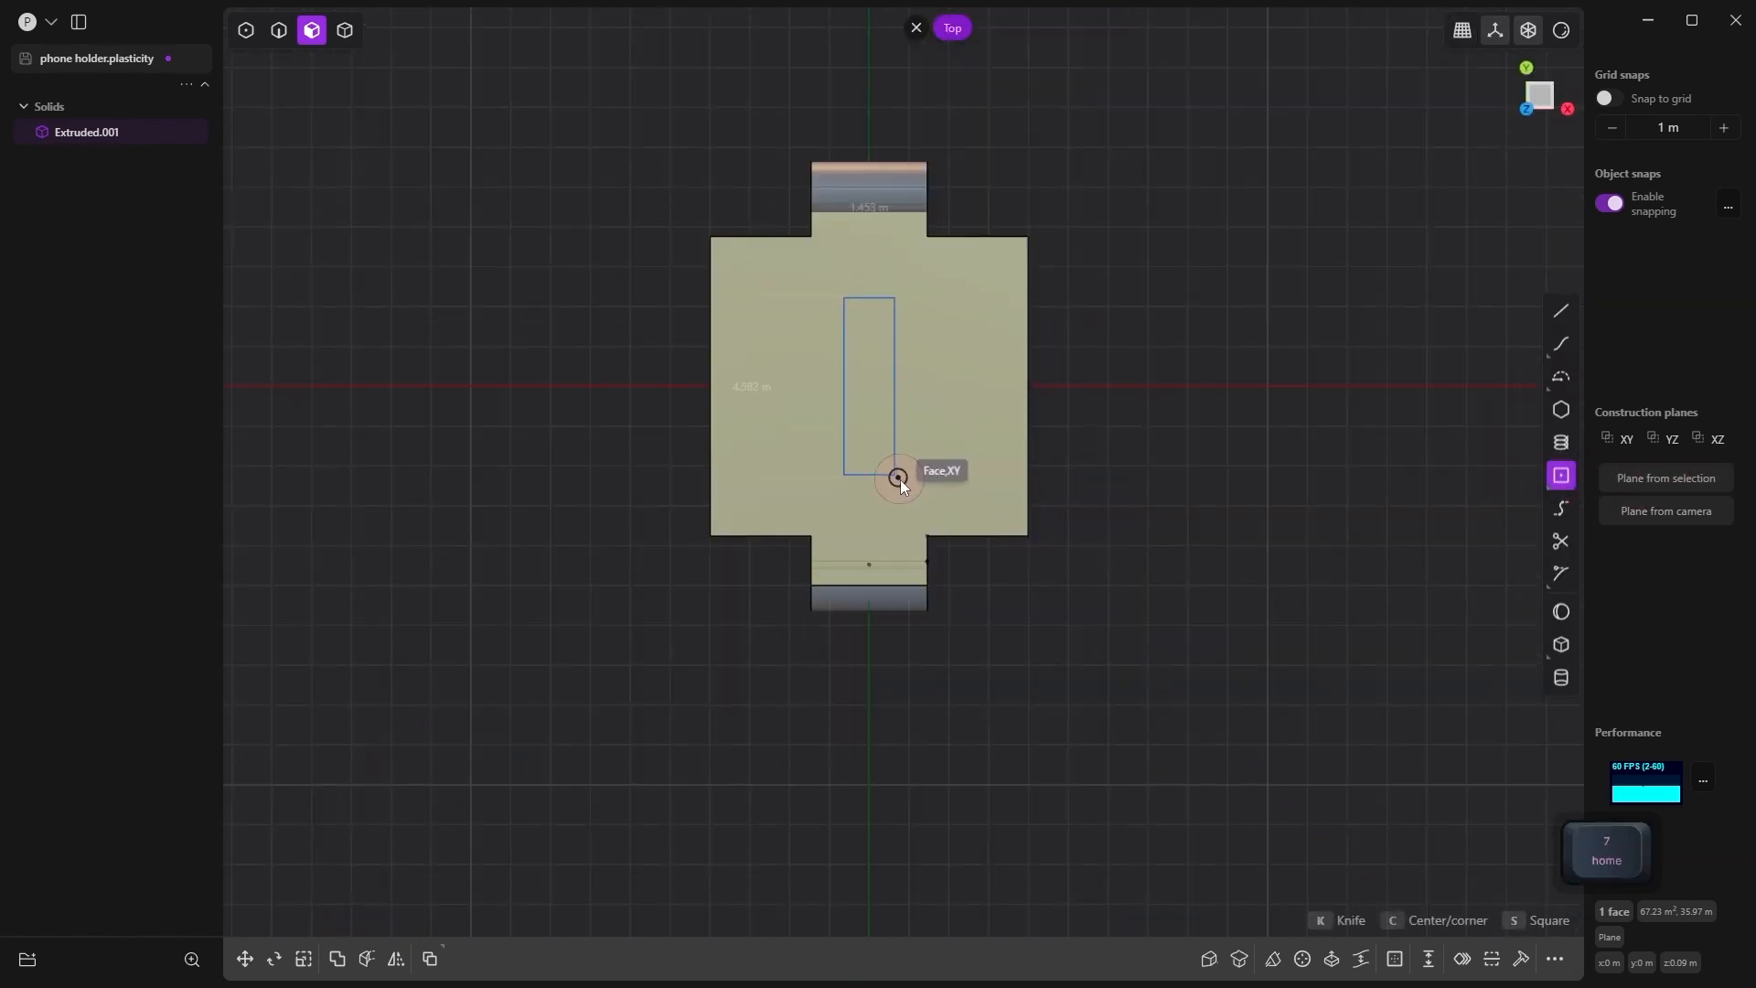
{"action": "left_click", "coordinate": [957, 499]}
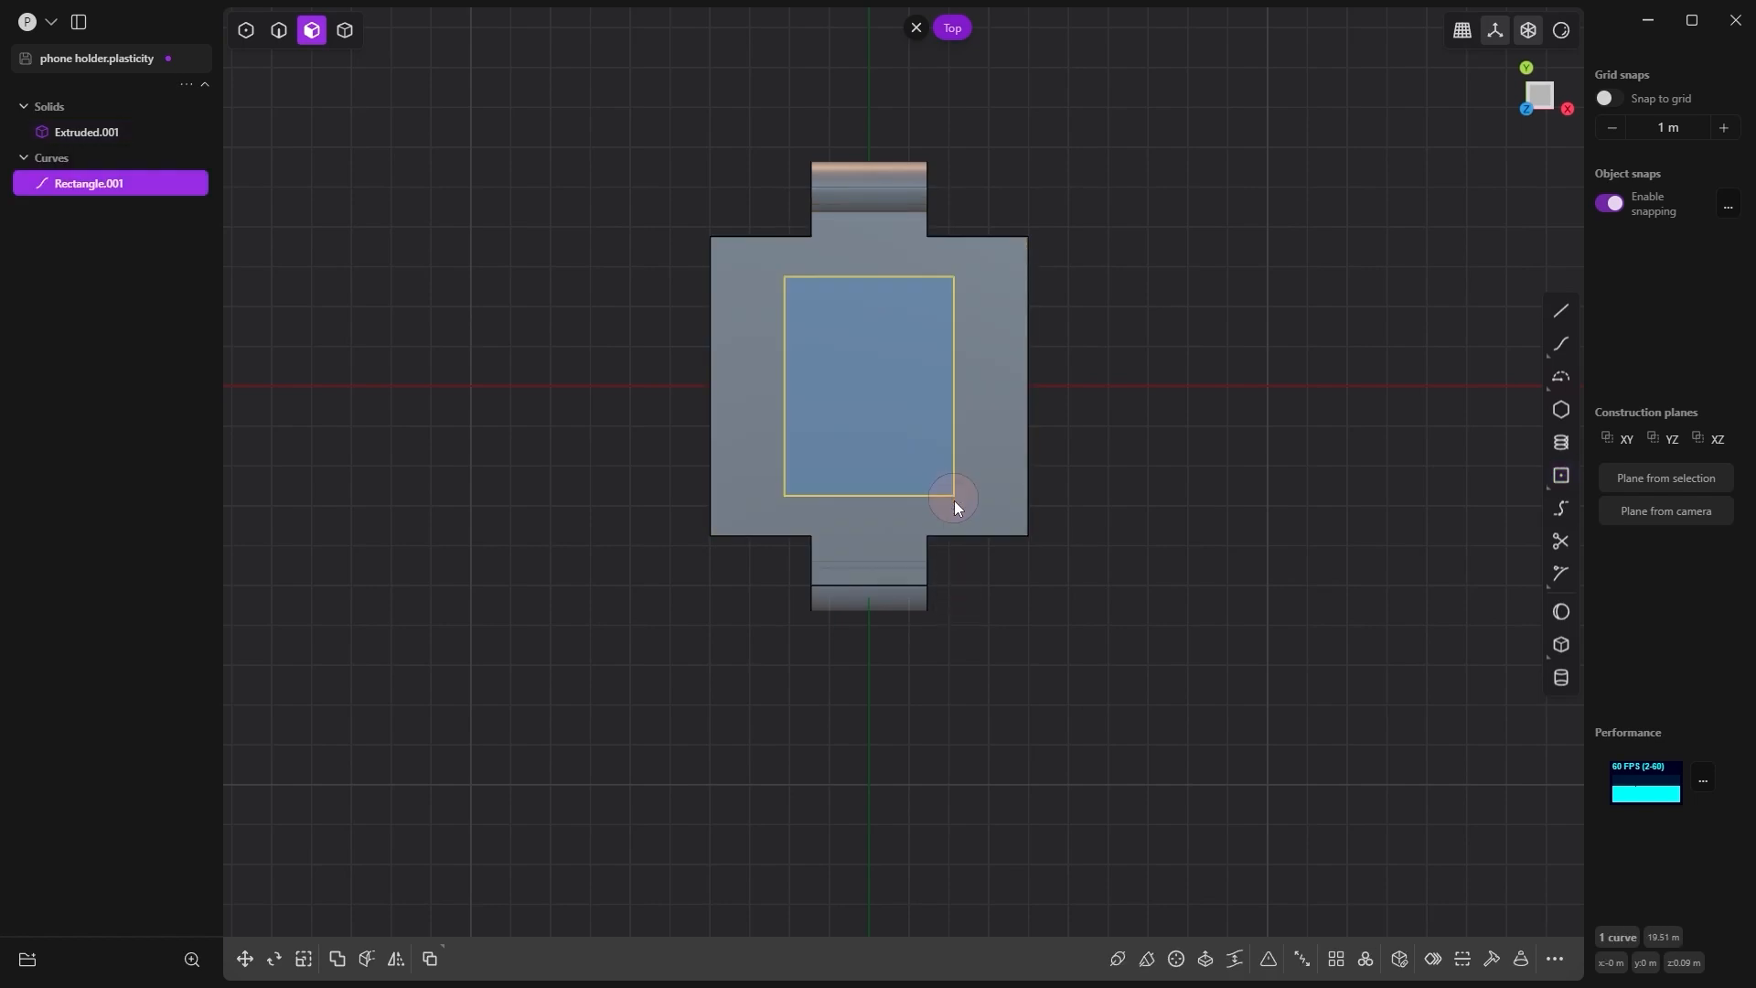
Step: Extrude the rectangle region downward through the plate into a block, and delete the leftover rectangle curve
{"action": "left_click_drag", "start_coordinate": [953, 501], "coordinate": [913, 588], "text": "alt"}
{"action": "key", "text": "e"}
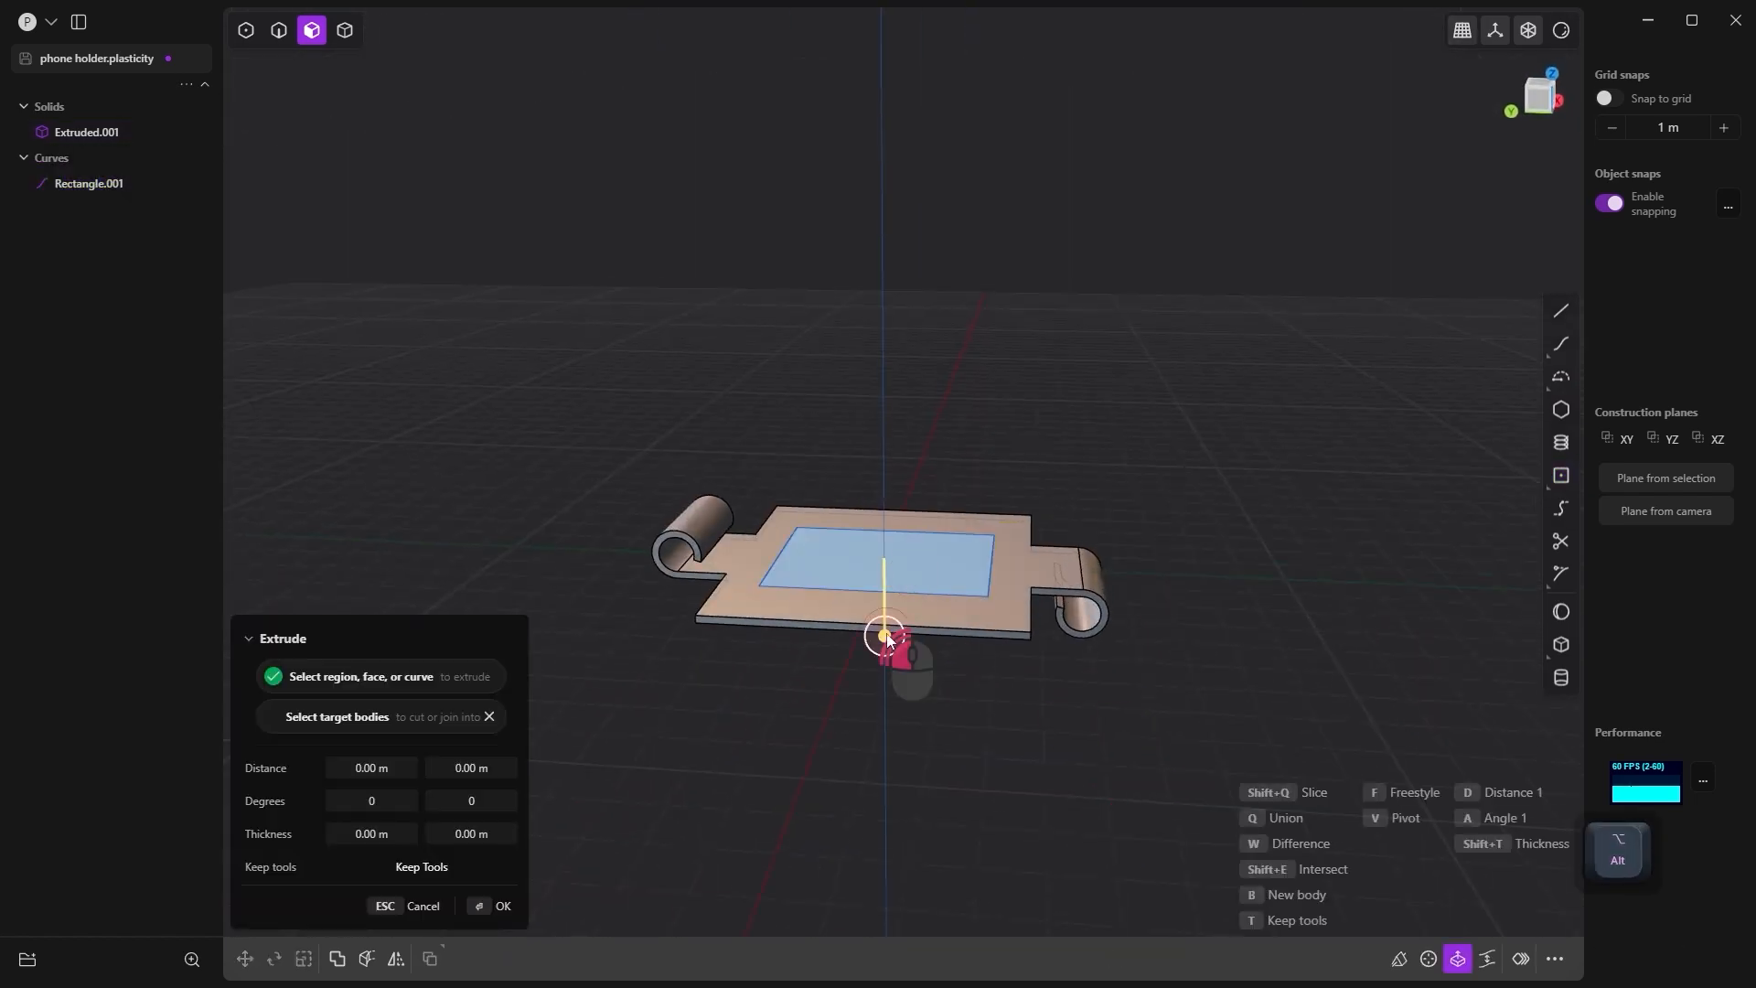
{"action": "left_click", "coordinate": [777, 704]}
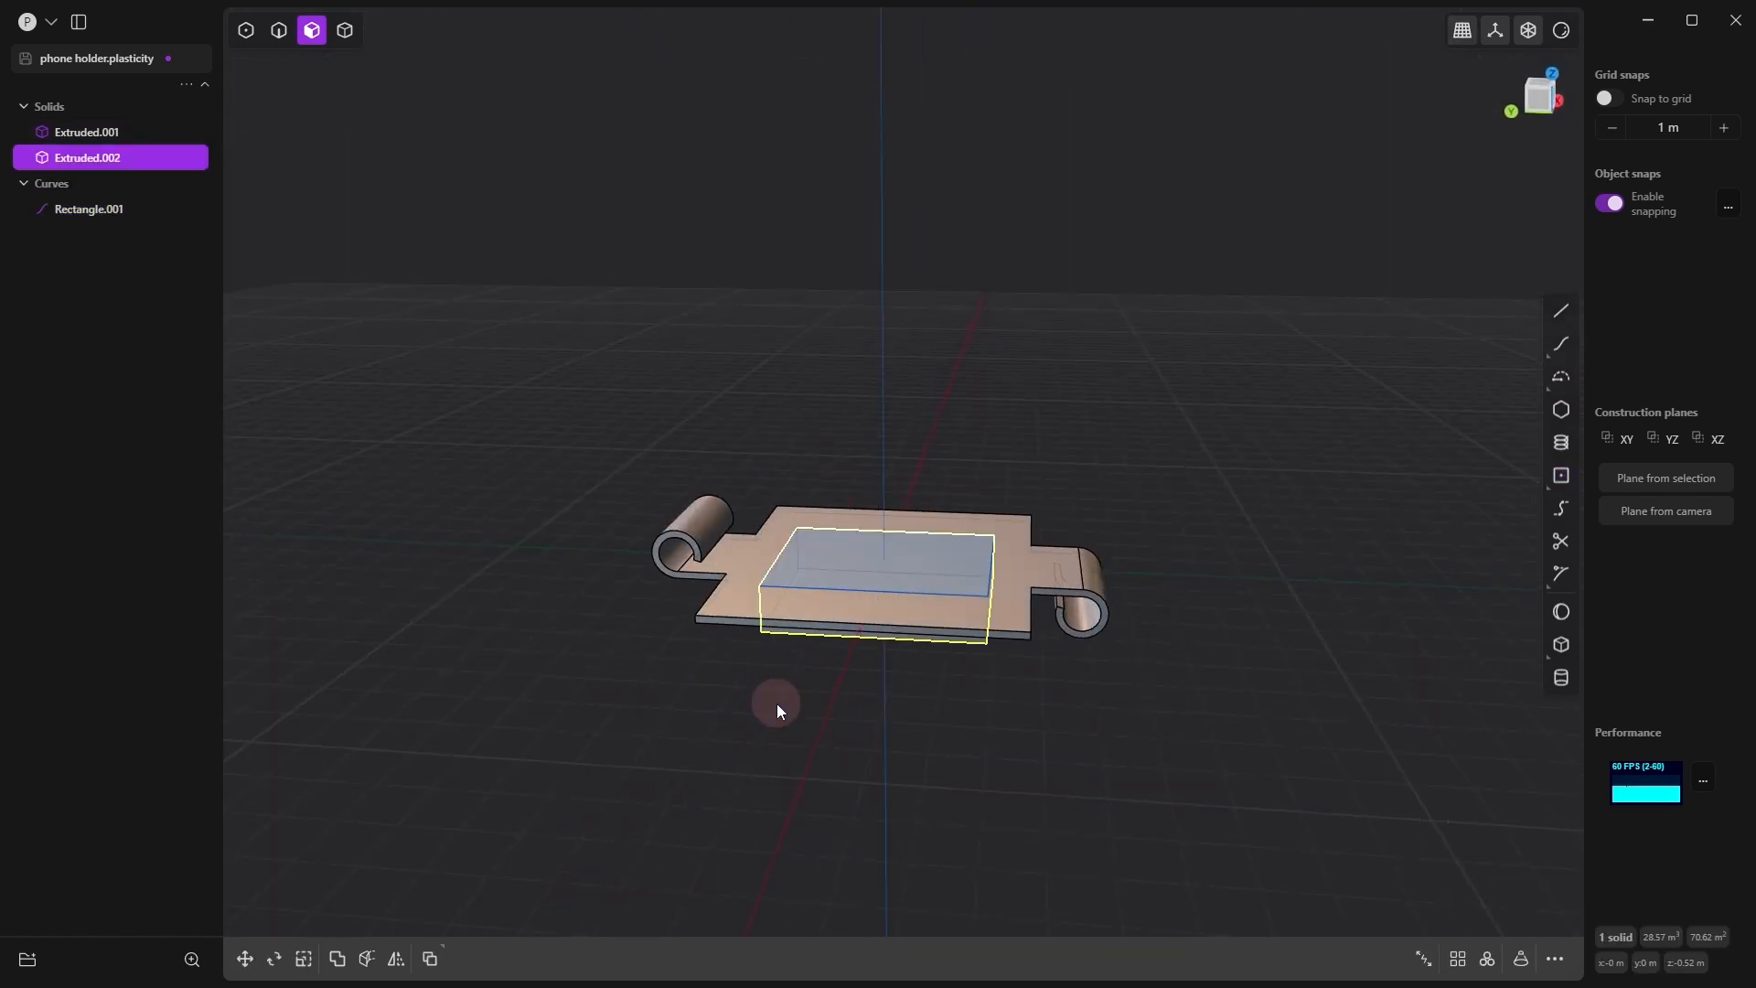
{"action": "scroll", "coordinate": [715, 755], "scroll_direction": "down", "scroll_amount": 3}
{"action": "left_click_drag", "start_coordinate": [716, 754], "coordinate": [759, 651], "text": "alt+shift"}
{"action": "left_click", "coordinate": [89, 209]}
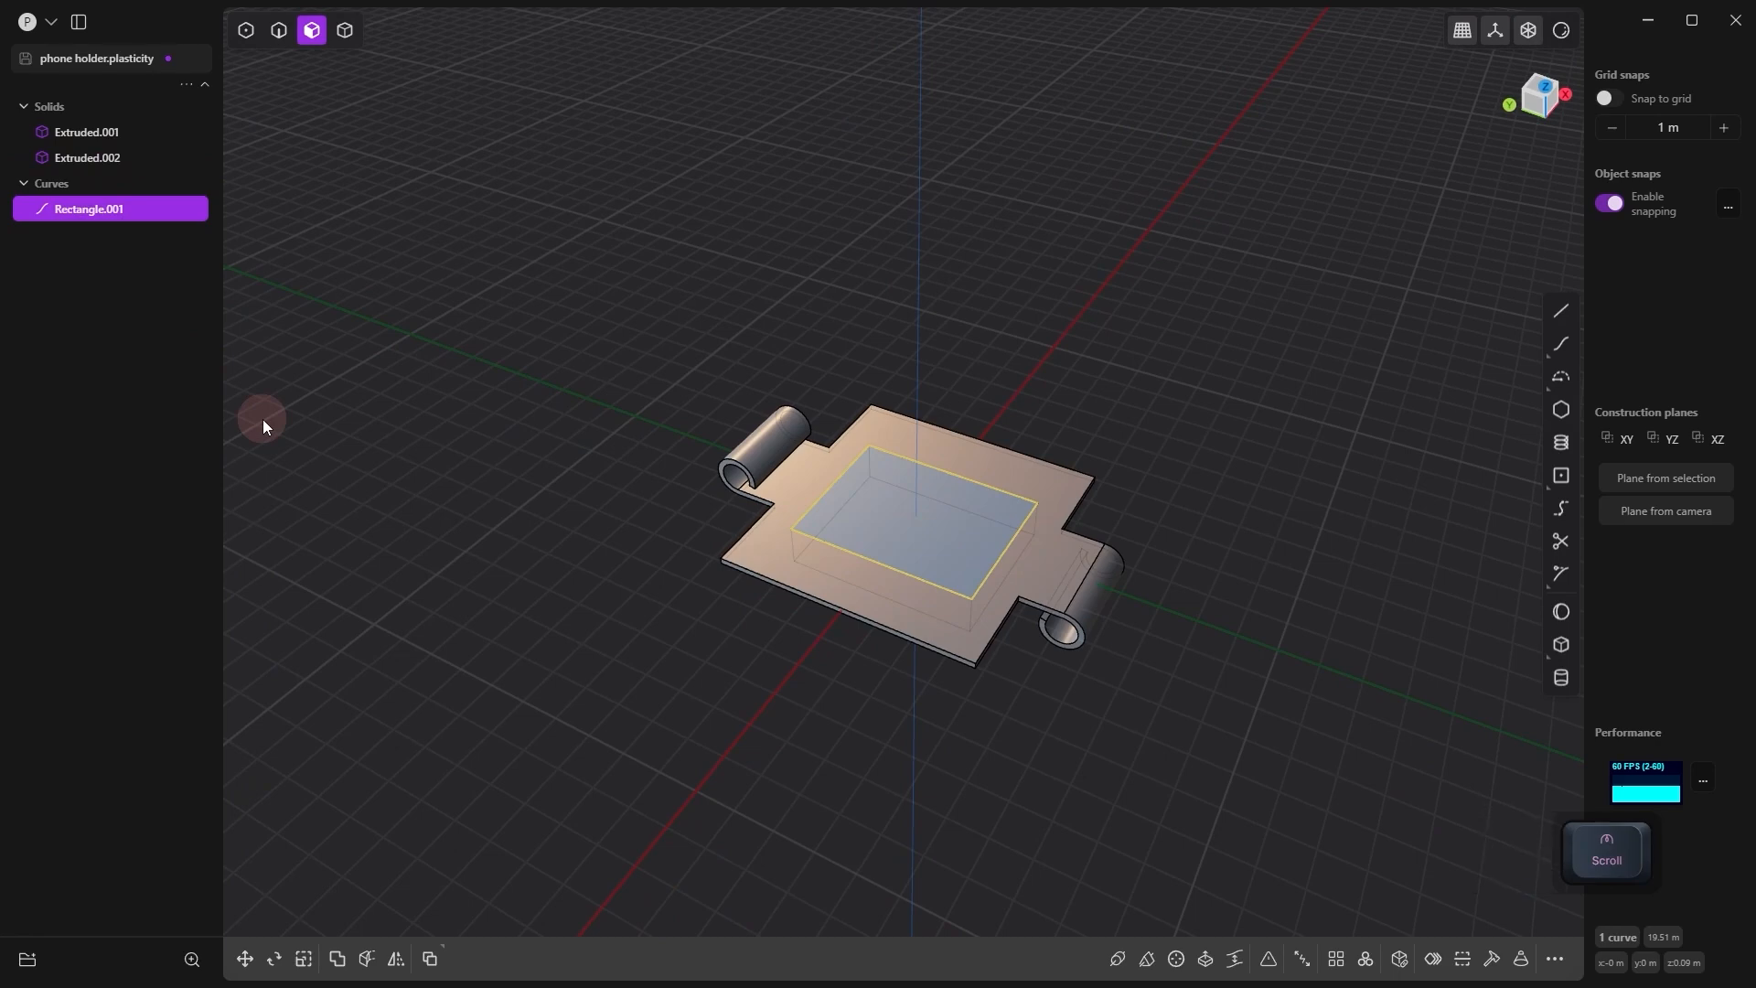
{"action": "key", "text": "Delete"}
Step: Move the central block about 0.34 m up along Z so it protrudes above and below the plate
{"action": "left_click", "coordinate": [92, 157]}
{"action": "left_click_drag", "start_coordinate": [595, 558], "coordinate": [666, 419], "text": "alt"}
{"action": "key", "text": "g"}
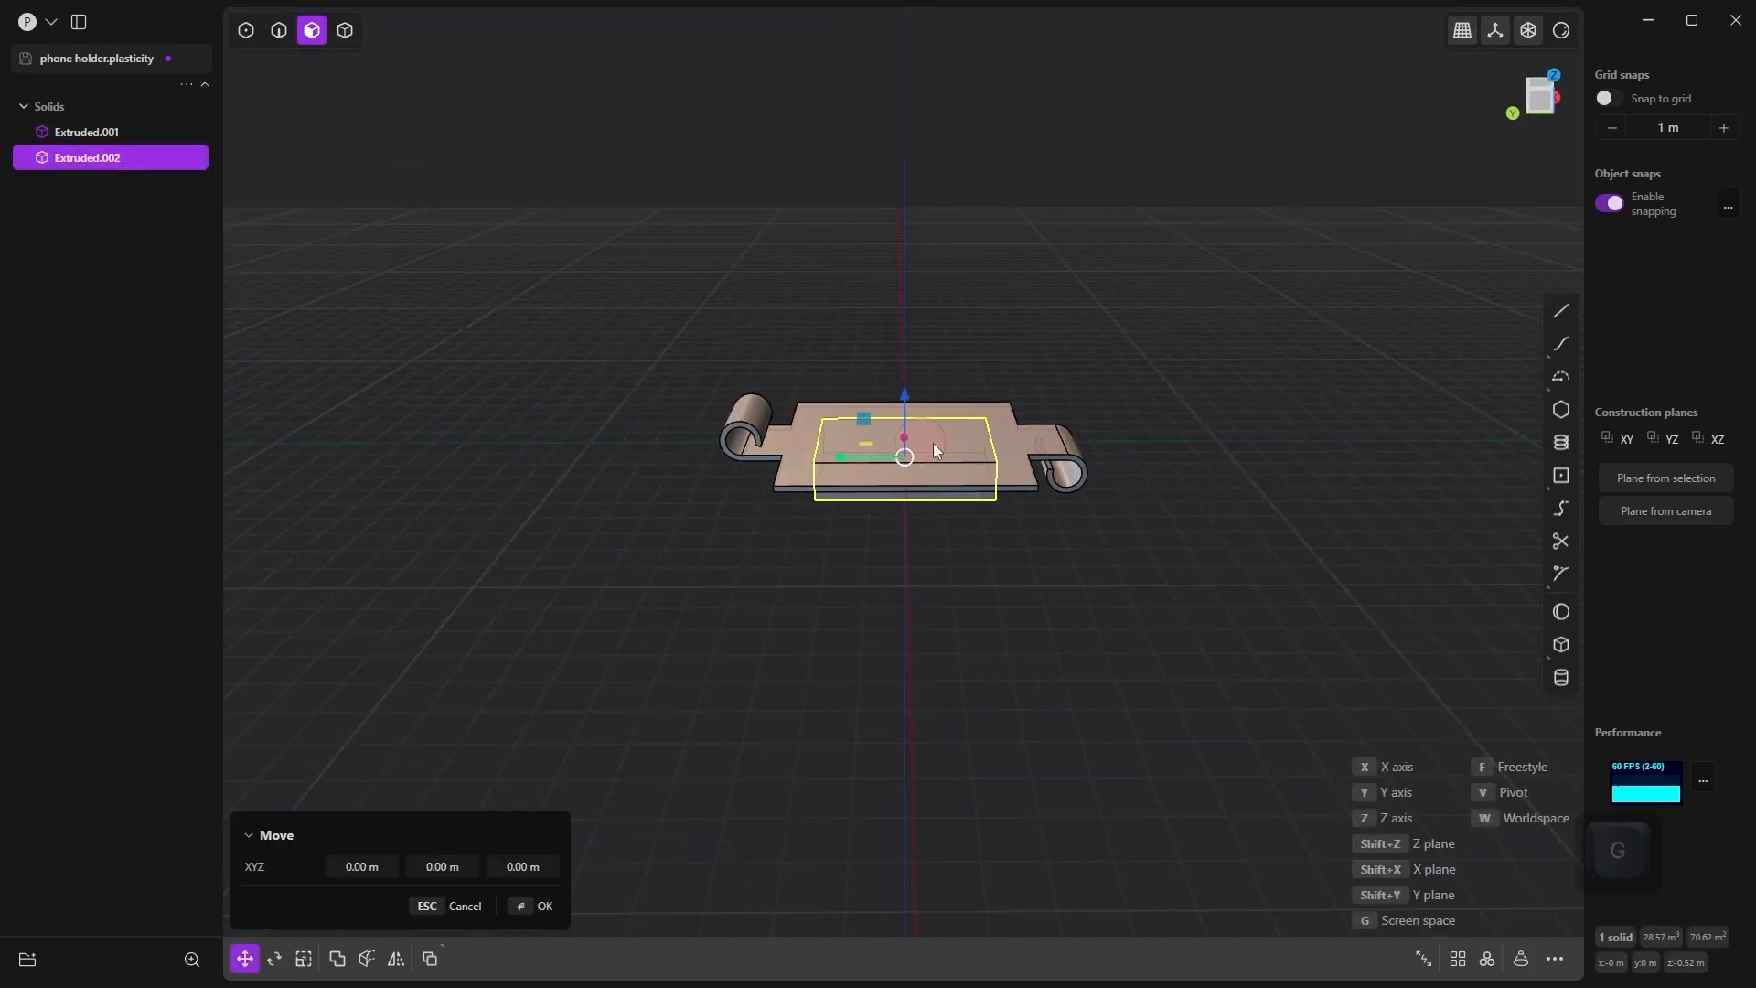
{"action": "left_click_drag", "start_coordinate": [907, 397], "coordinate": [905, 386]}
{"action": "right_click", "coordinate": [841, 607]}
{"action": "left_click_drag", "start_coordinate": [860, 585], "coordinate": [832, 619], "text": "alt"}
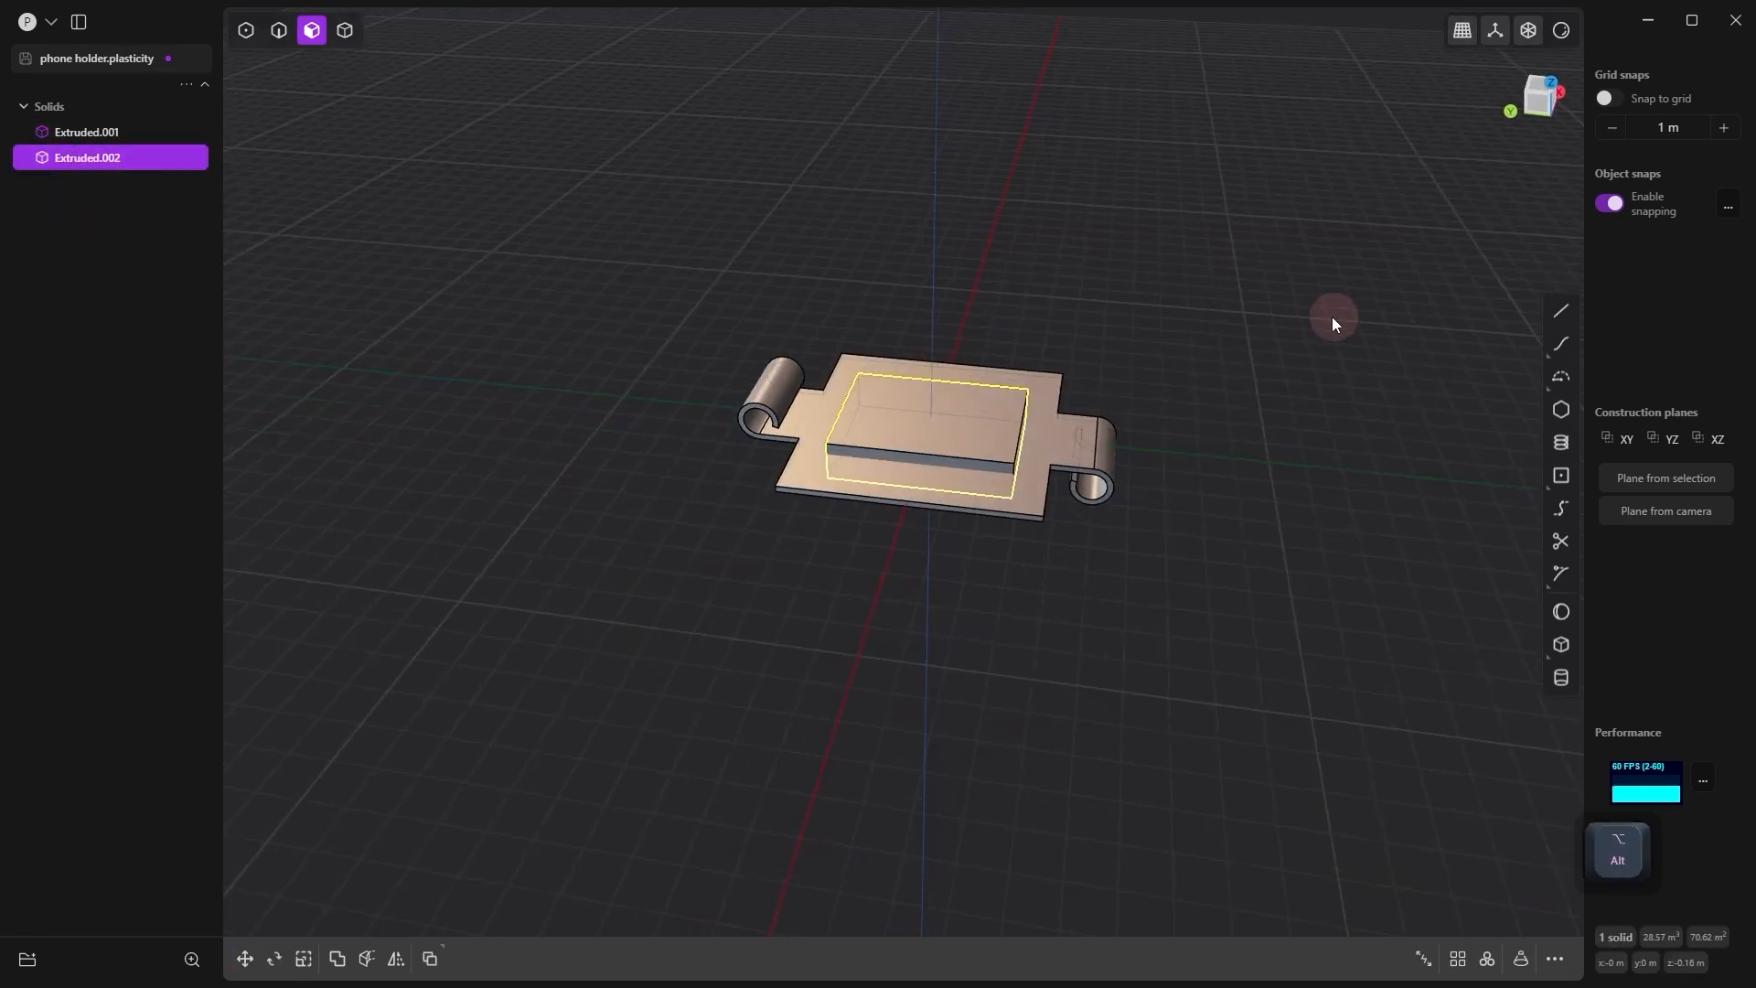
{"action": "left_click_drag", "start_coordinate": [1334, 317], "coordinate": [580, 628]}
{"action": "key", "text": "q"}
{"action": "key", "text": "Escape"}
Step: Subtract the central block from the plate with a Boolean difference to cut a rectangular window
{"action": "key", "text": "4"}
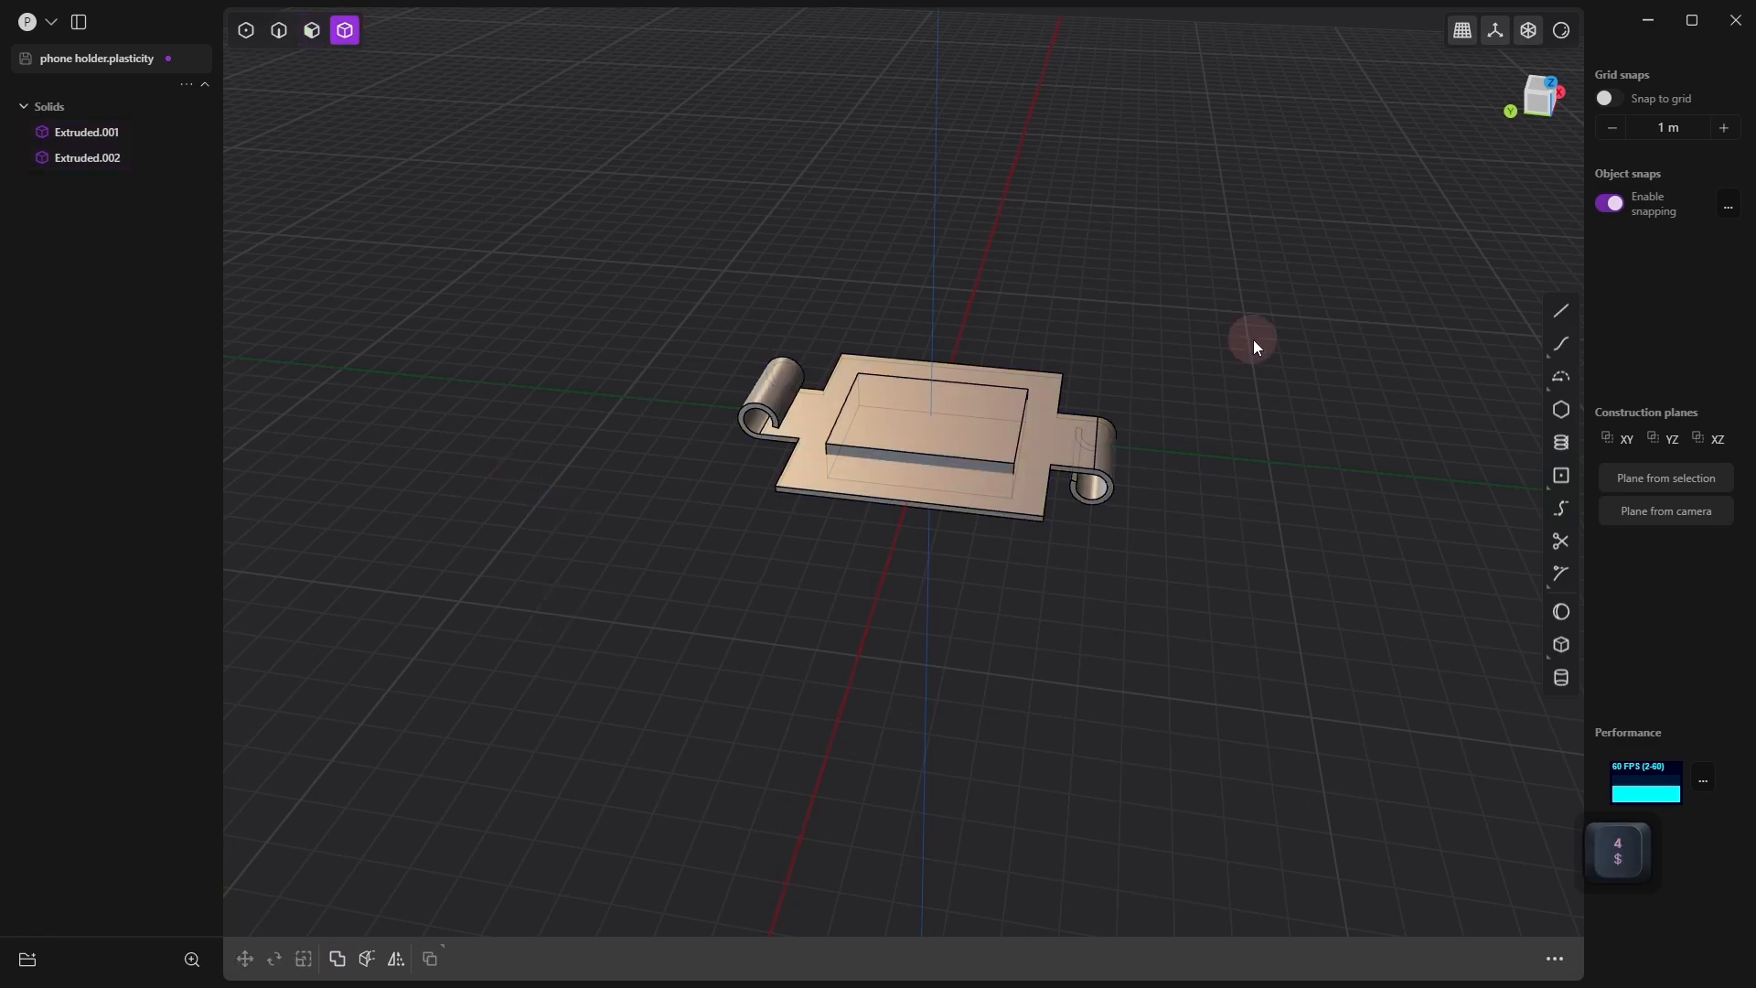
{"action": "left_click_drag", "start_coordinate": [1255, 341], "coordinate": [590, 624]}
{"action": "key", "text": "q"}
{"action": "right_click", "coordinate": [716, 568]}
{"action": "left_click_drag", "start_coordinate": [715, 568], "coordinate": [939, 582], "text": "alt"}
{"action": "scroll", "coordinate": [543, 536], "scroll_direction": "up", "scroll_amount": 2, "text": "alt"}
{"action": "scroll", "coordinate": [943, 457], "scroll_direction": "up", "scroll_amount": 3}
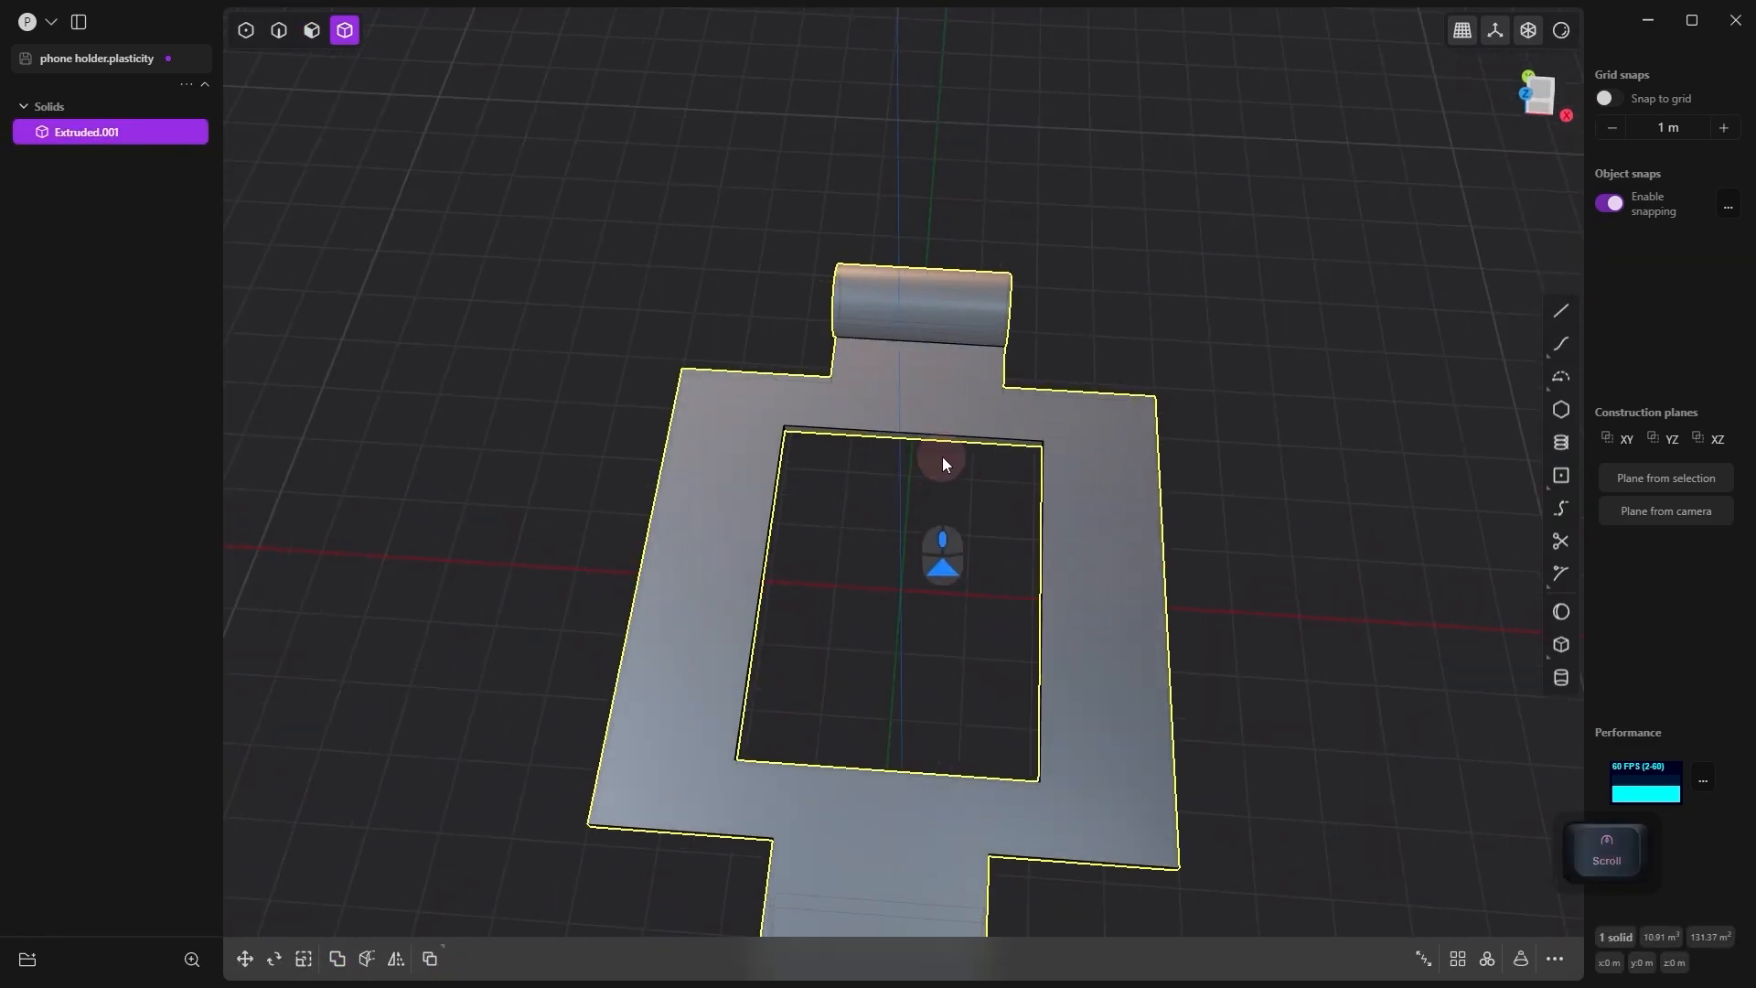
Step: Offset the plate's outer side face on the negative X side inward by about 0.84 m
{"action": "left_click_drag", "start_coordinate": [790, 553], "coordinate": [741, 475], "text": "alt"}
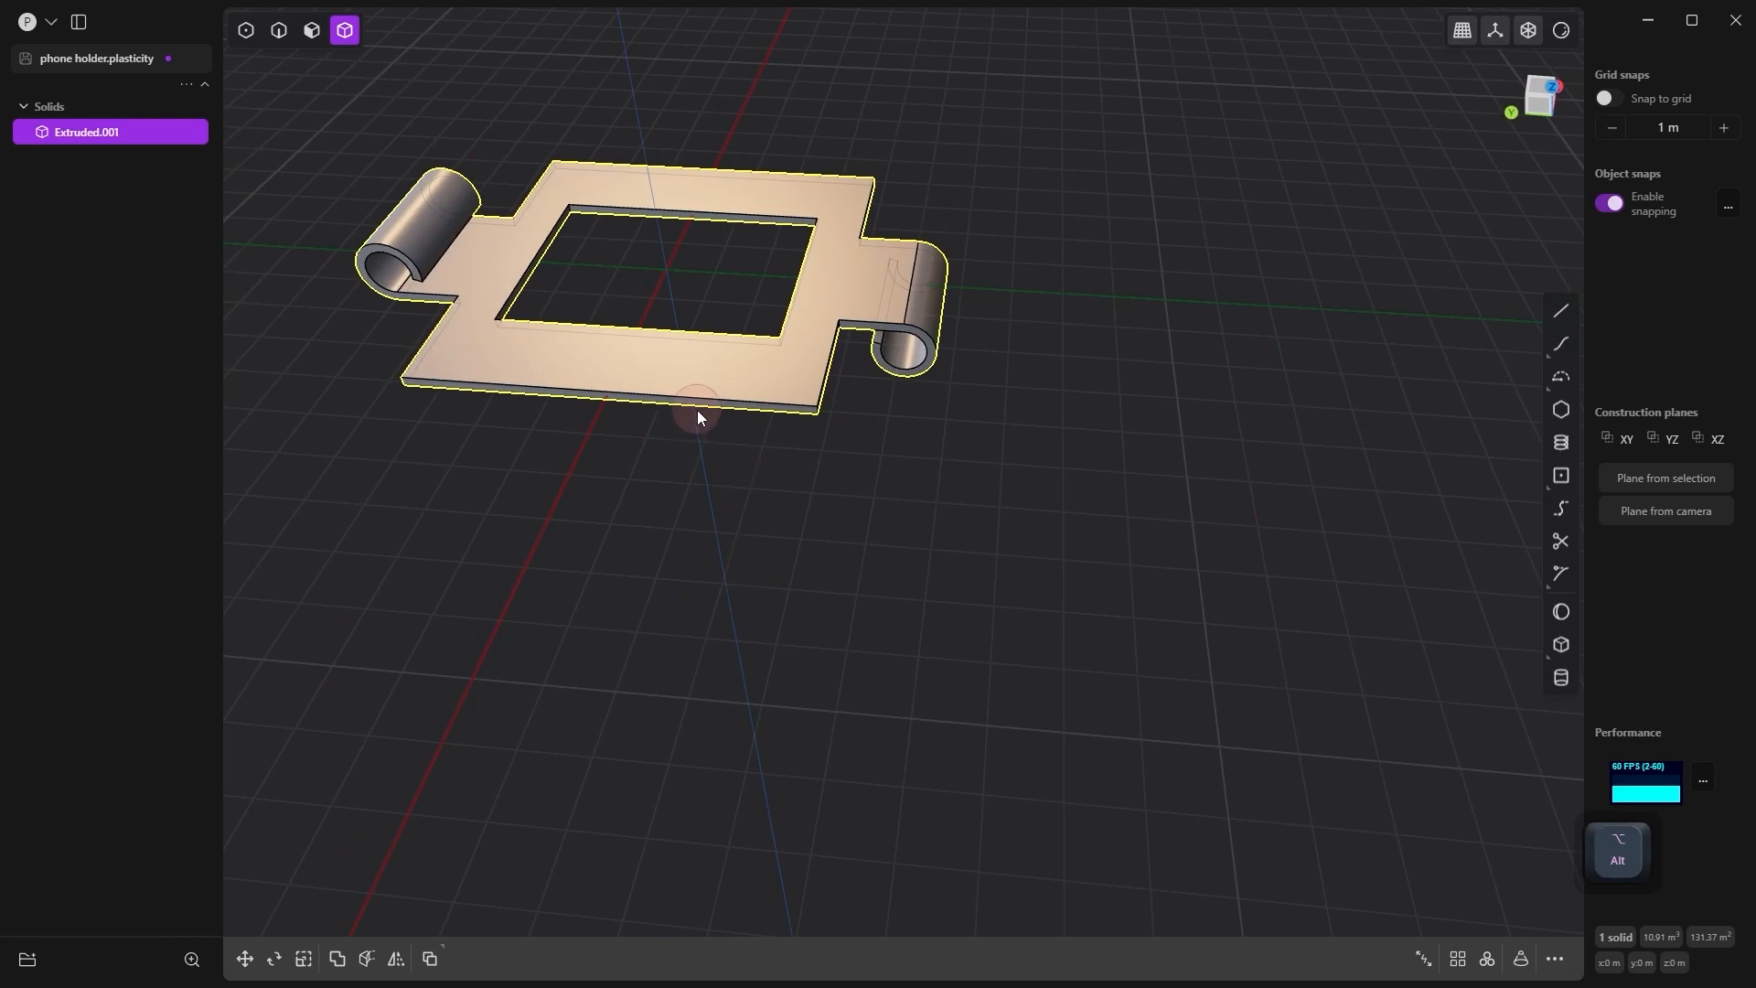
{"action": "left_click", "coordinate": [311, 30]}
{"action": "left_click_drag", "start_coordinate": [648, 403], "coordinate": [379, 585]}
{"action": "key", "text": "Tab"}
{"action": "key", "text": "KP_7"}
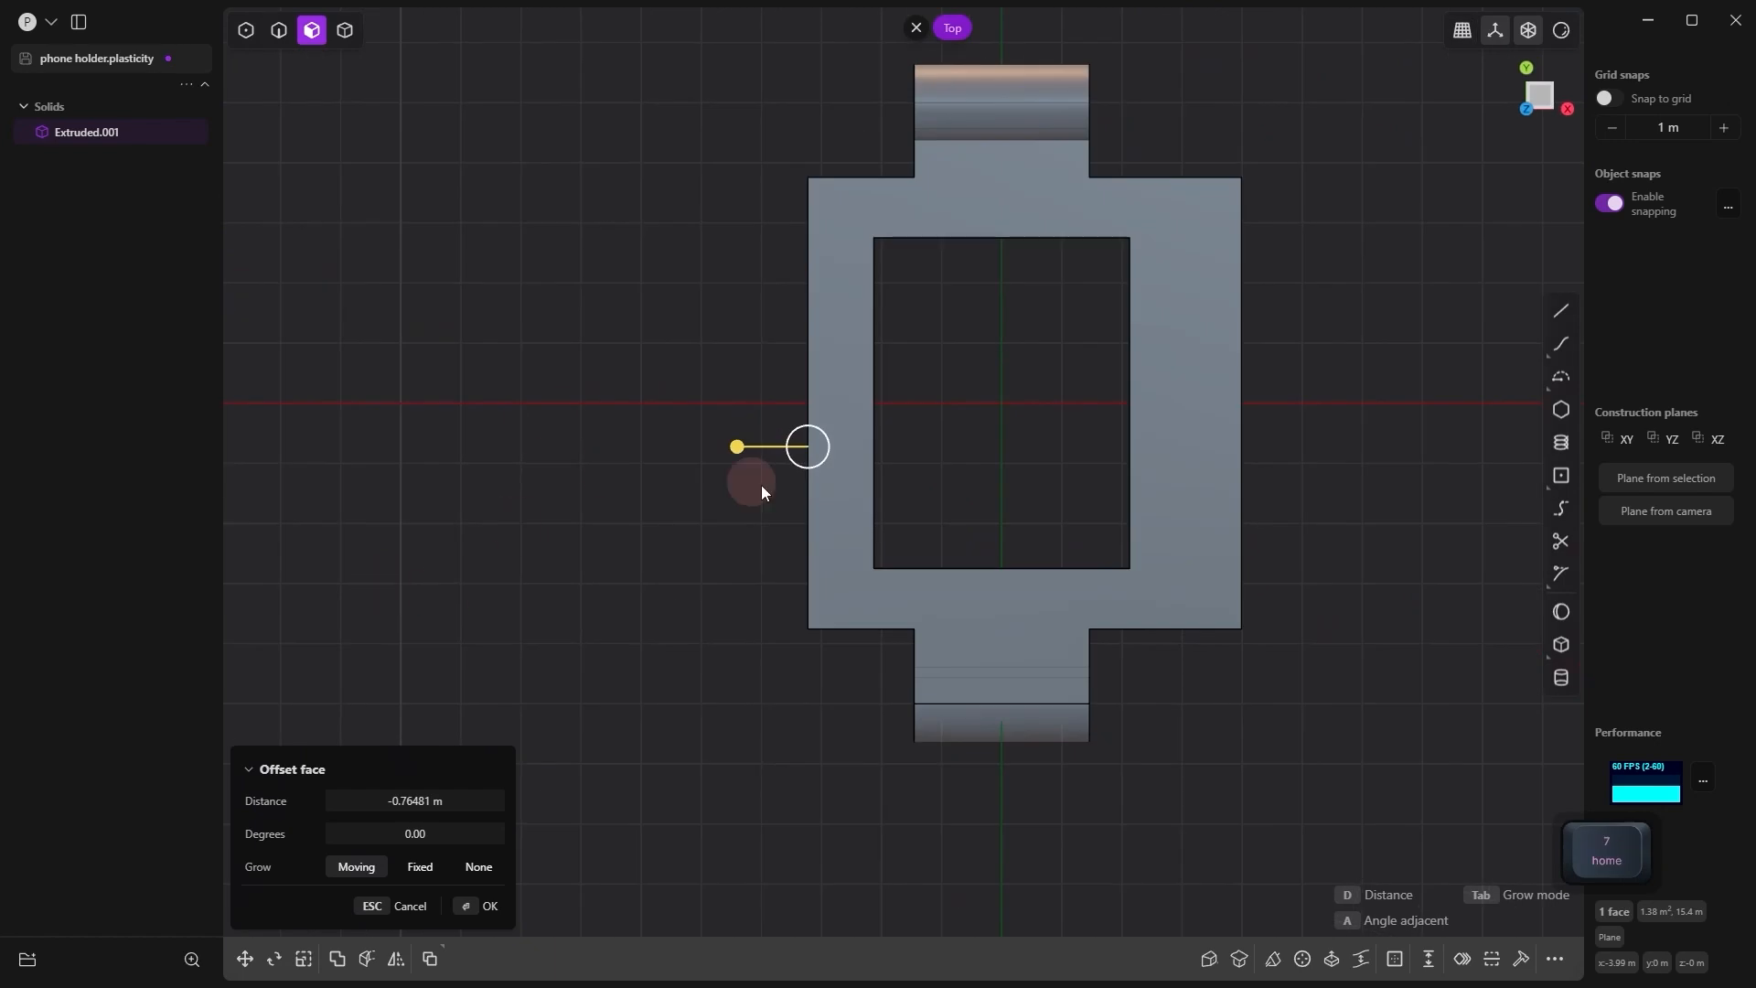
{"action": "left_click_drag", "start_coordinate": [750, 453], "coordinate": [745, 448]}
{"action": "right_click", "coordinate": [687, 587]}
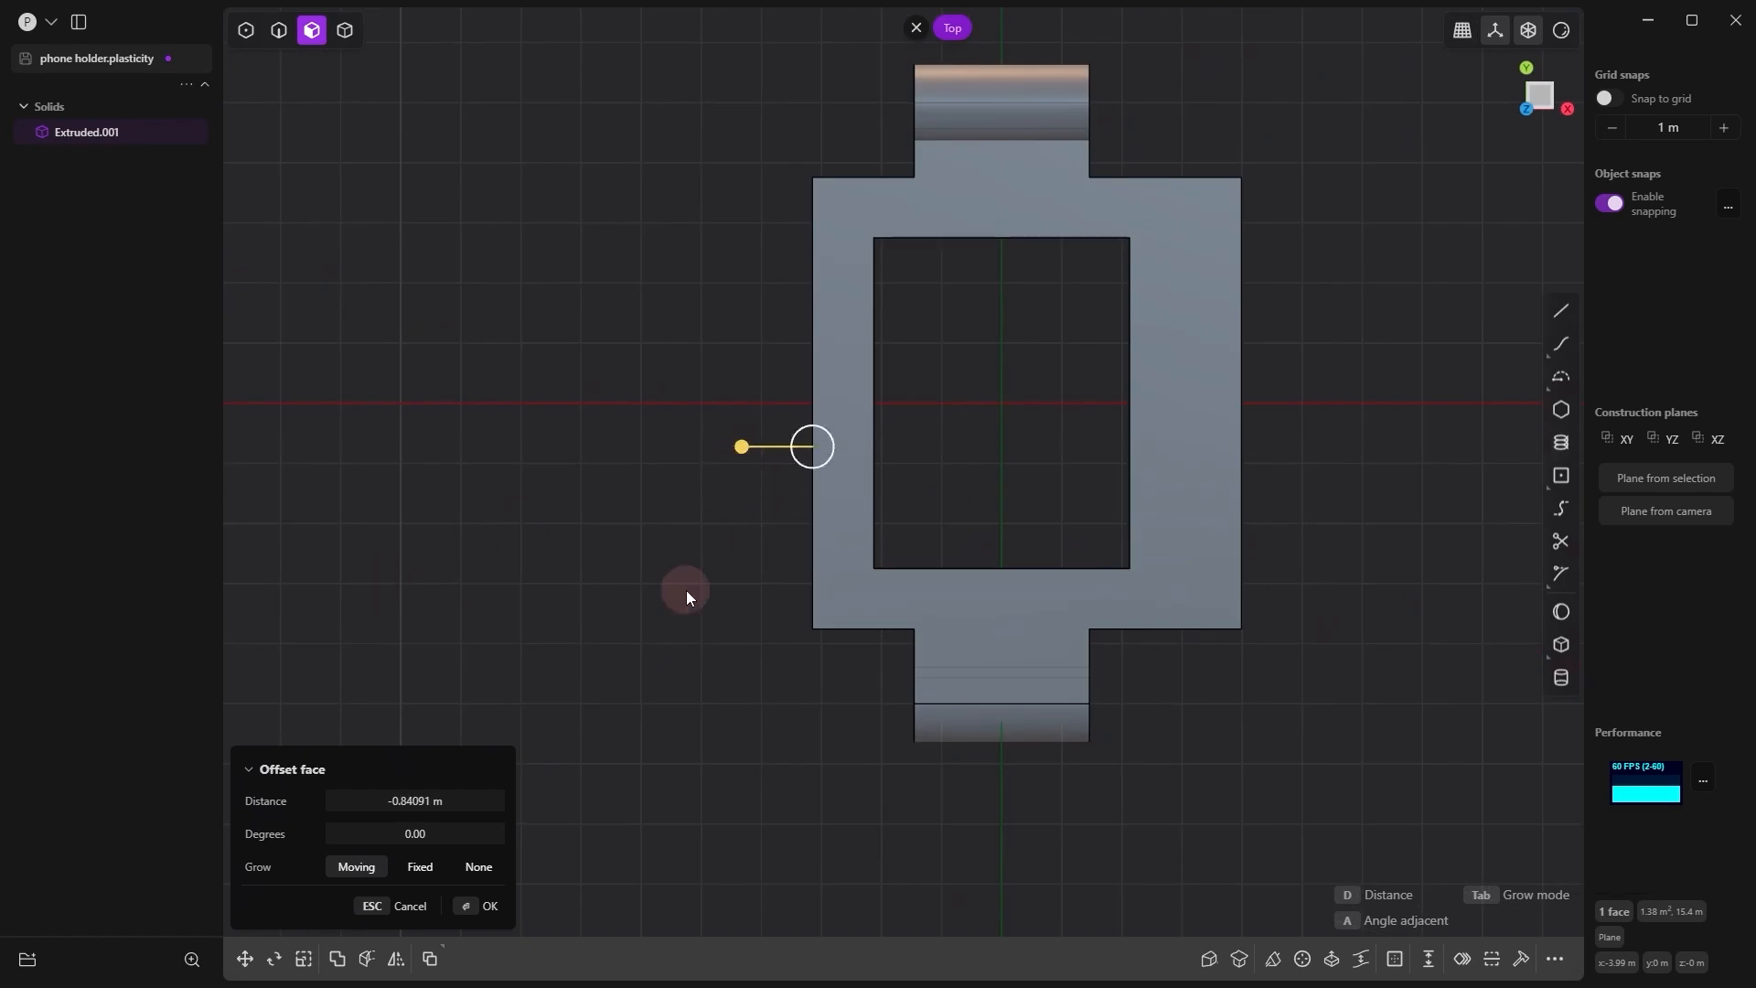
Step: Mirror the narrowed half of the plate along X, slicing the body at the centre plane to make both sides symmetric
{"action": "left_click", "coordinate": [351, 24]}
{"action": "left_click", "coordinate": [842, 210]}
{"action": "left_click", "coordinate": [720, 377]}
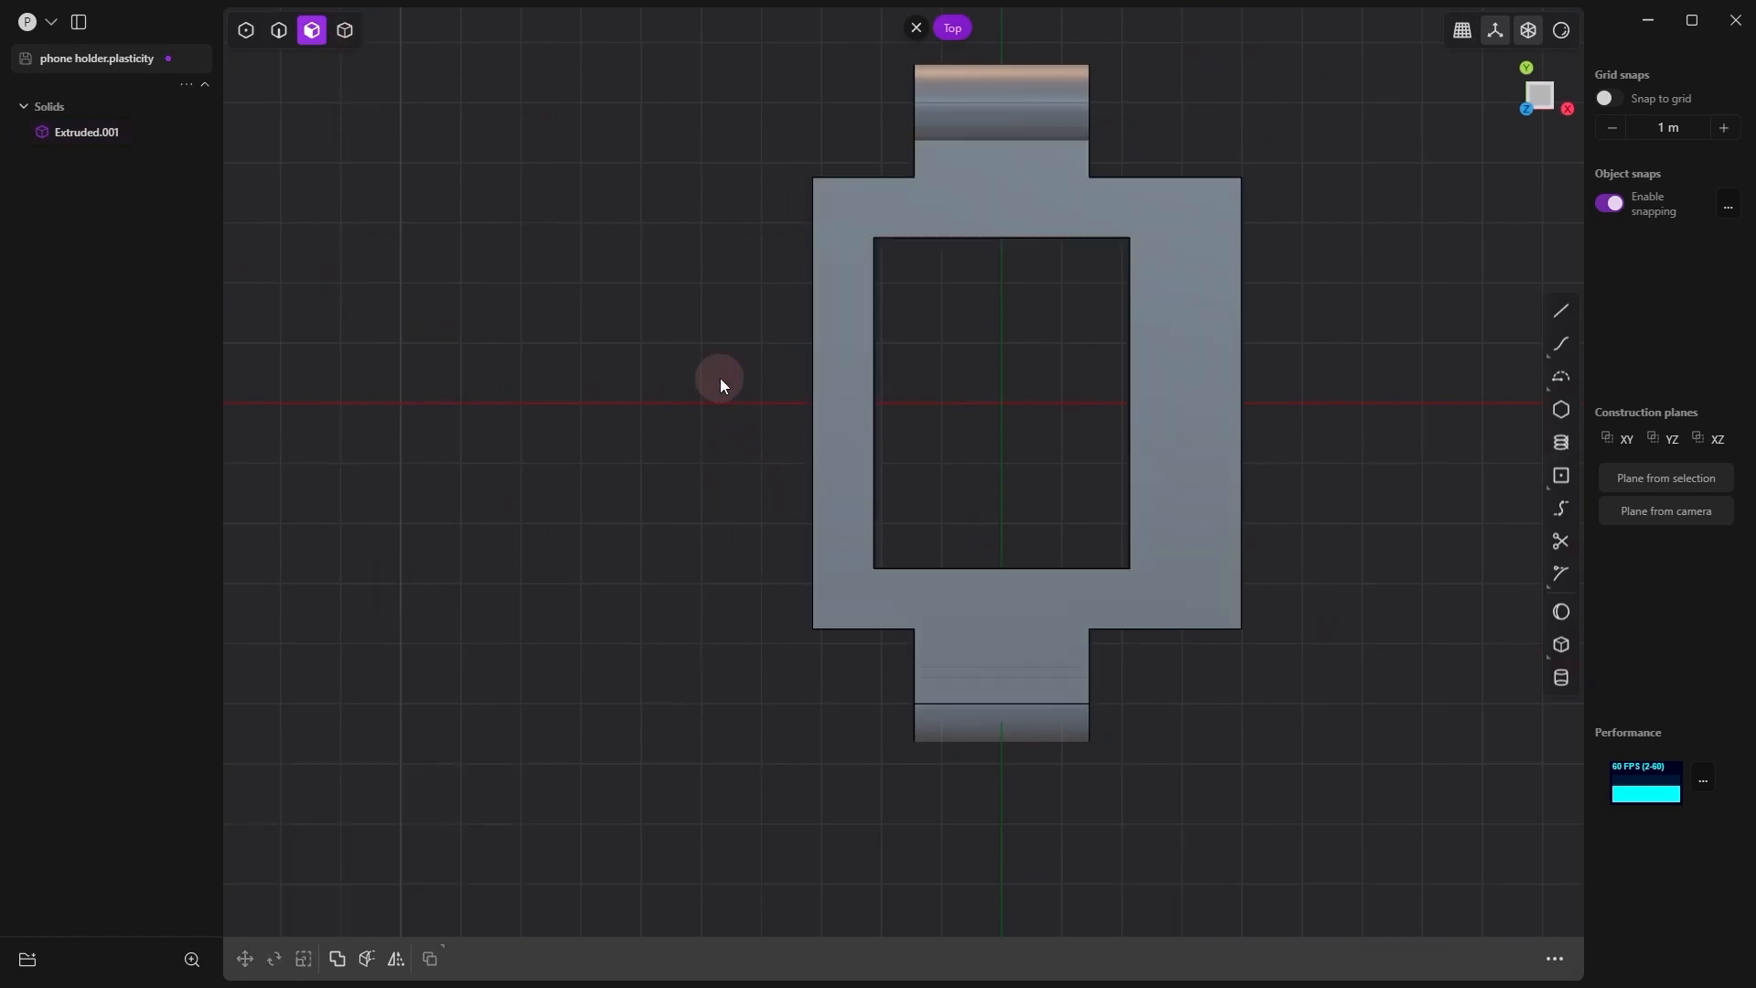
{"action": "left_click", "coordinate": [854, 196]}
{"action": "left_click", "coordinate": [362, 51]}
{"action": "left_click", "coordinate": [820, 183]}
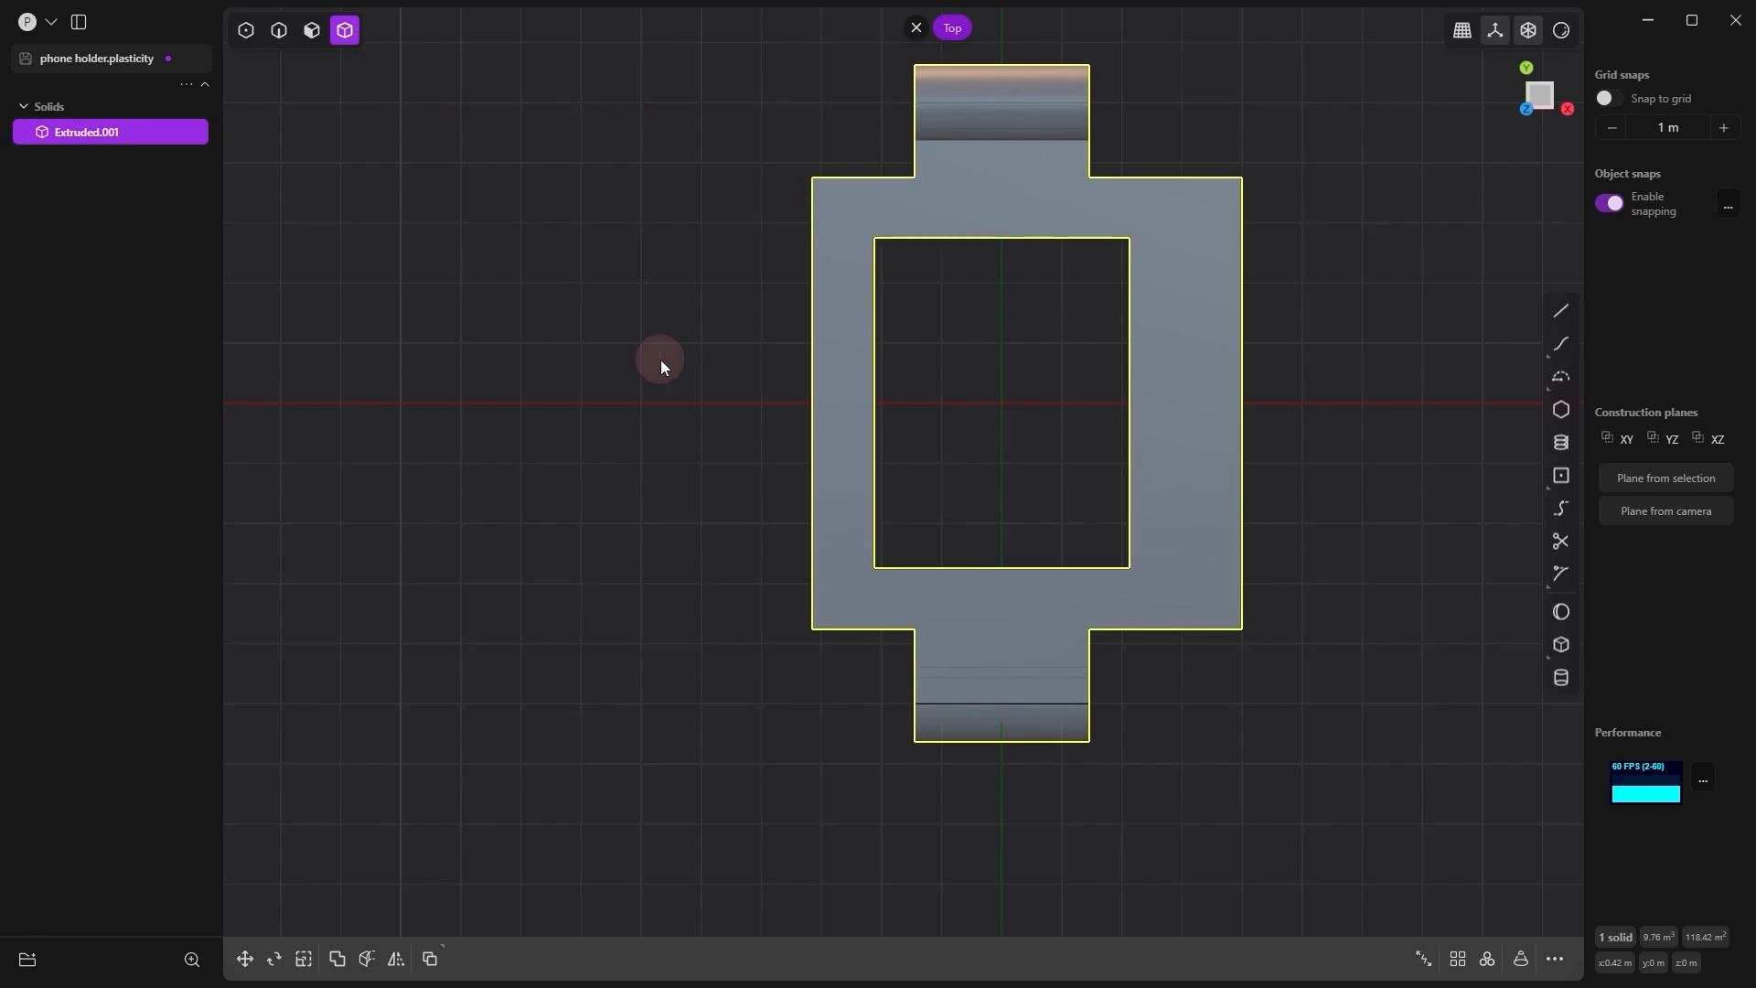
{"action": "key", "text": "alt+x"}
{"action": "left_click", "coordinate": [964, 403]}
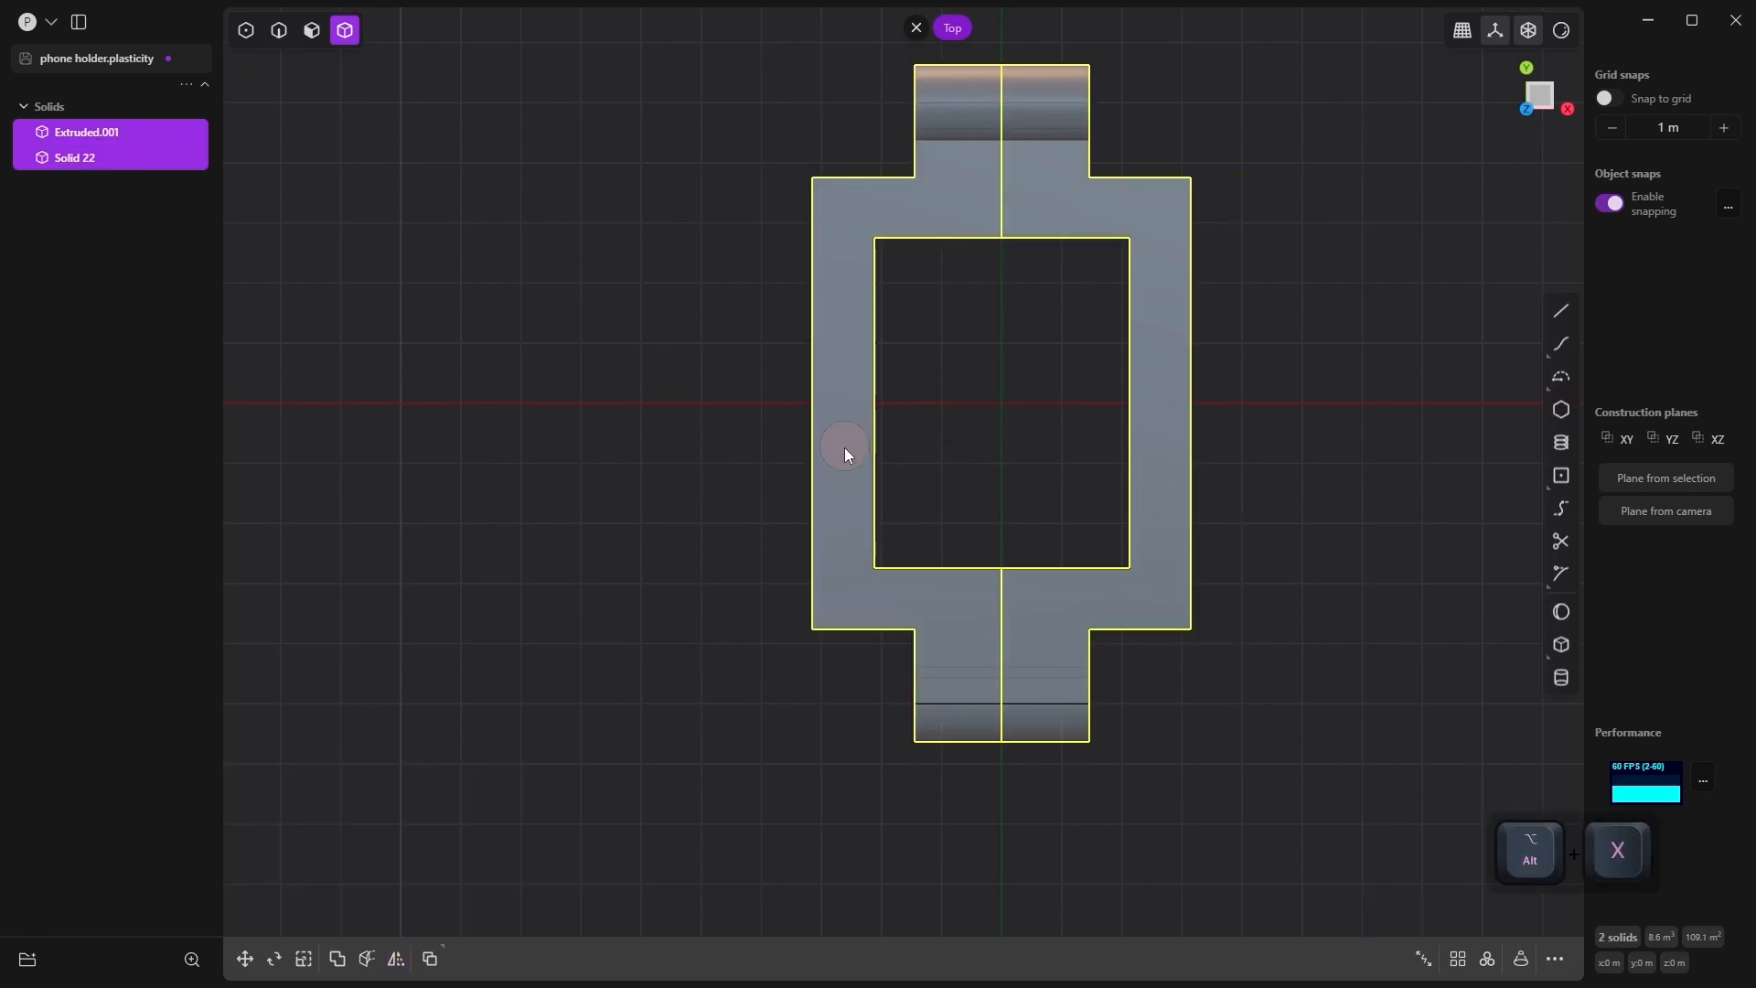
Step: Join the two mirrored halves of the plate into a single solid with a Boolean union
{"action": "left_click_drag", "start_coordinate": [843, 447], "coordinate": [833, 384], "text": "alt"}
{"action": "left_click", "coordinate": [952, 375]}
{"action": "left_click_drag", "start_coordinate": [956, 376], "coordinate": [966, 342], "text": "alt"}
{"action": "scroll", "coordinate": [918, 399], "scroll_direction": "up", "scroll_amount": 3}
{"action": "scroll", "coordinate": [967, 342], "scroll_direction": "up", "scroll_amount": 2}
{"action": "left_click", "coordinate": [85, 134]}
{"action": "left_click", "coordinate": [80, 165], "text": "shift"}
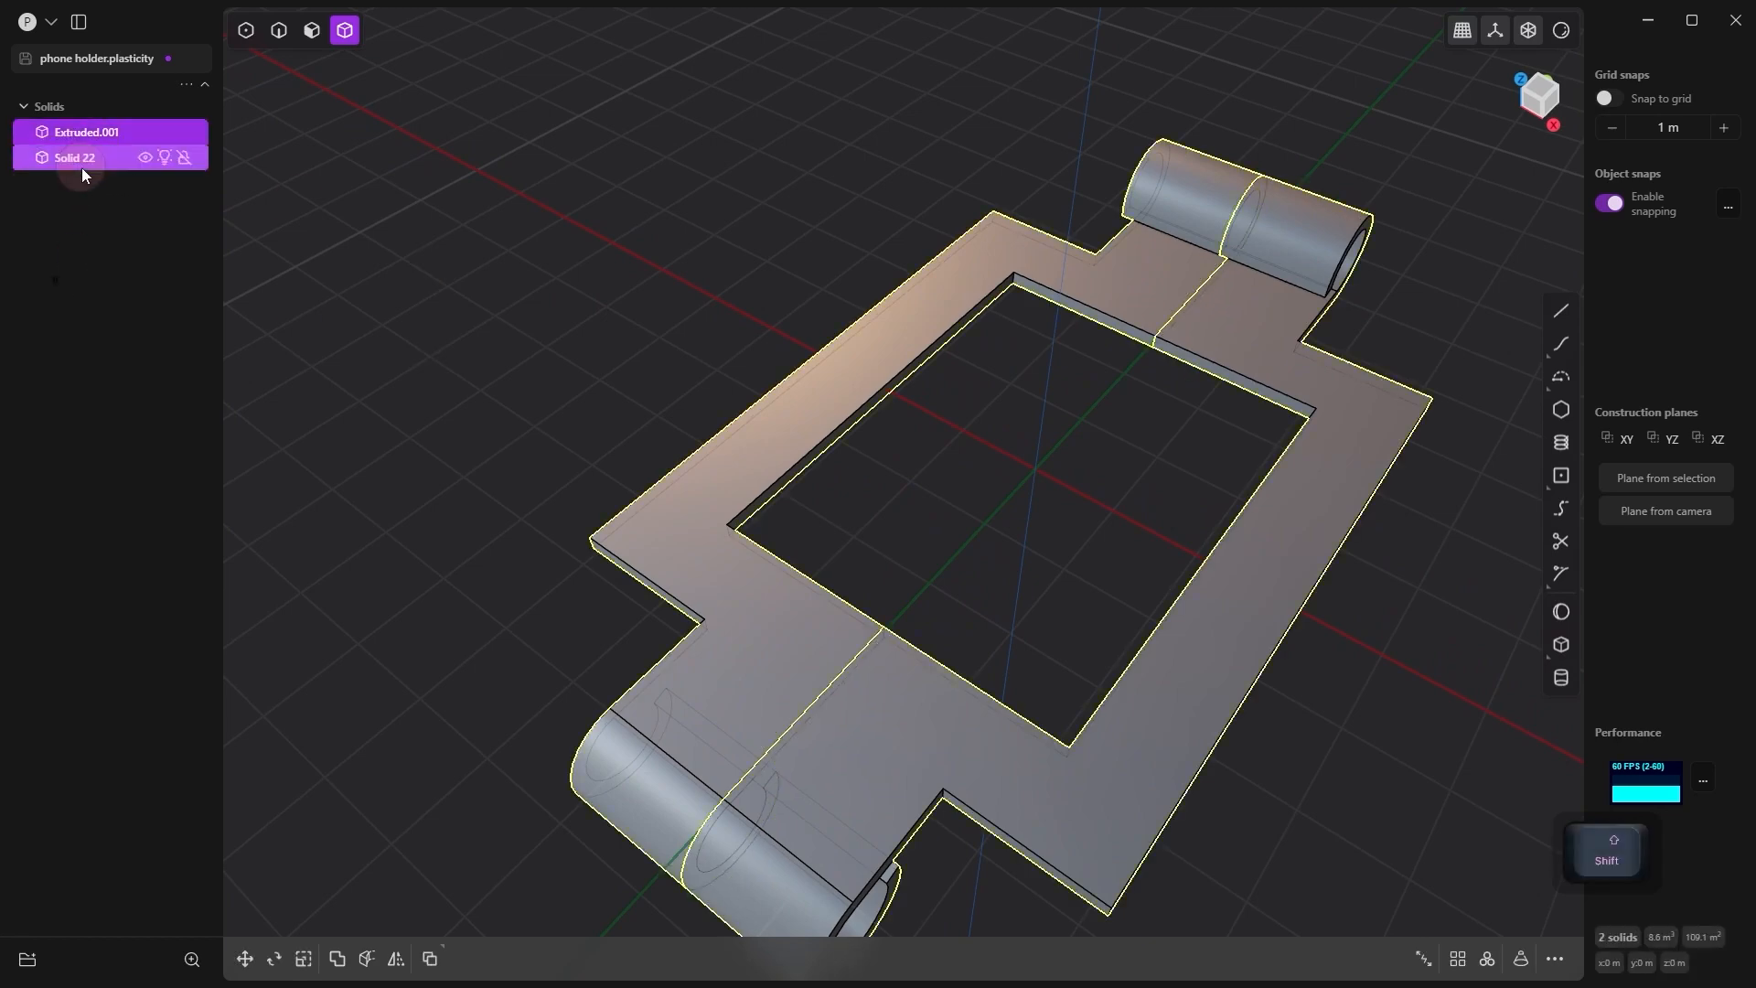
{"action": "key", "text": "q"}
{"action": "key", "text": "q"}
{"action": "right_click", "coordinate": [431, 276]}
Step: Select the four short vertical edges at the corners of the rectangular window
{"action": "mouse_move", "coordinate": [486, 301]}
{"action": "left_mouse_down", "text": "alt"}
{"action": "mouse_move", "coordinate": [546, 328]}
{"action": "mouse_move", "coordinate": [458, 306]}
{"action": "left_mouse_up", "text": "alt"}
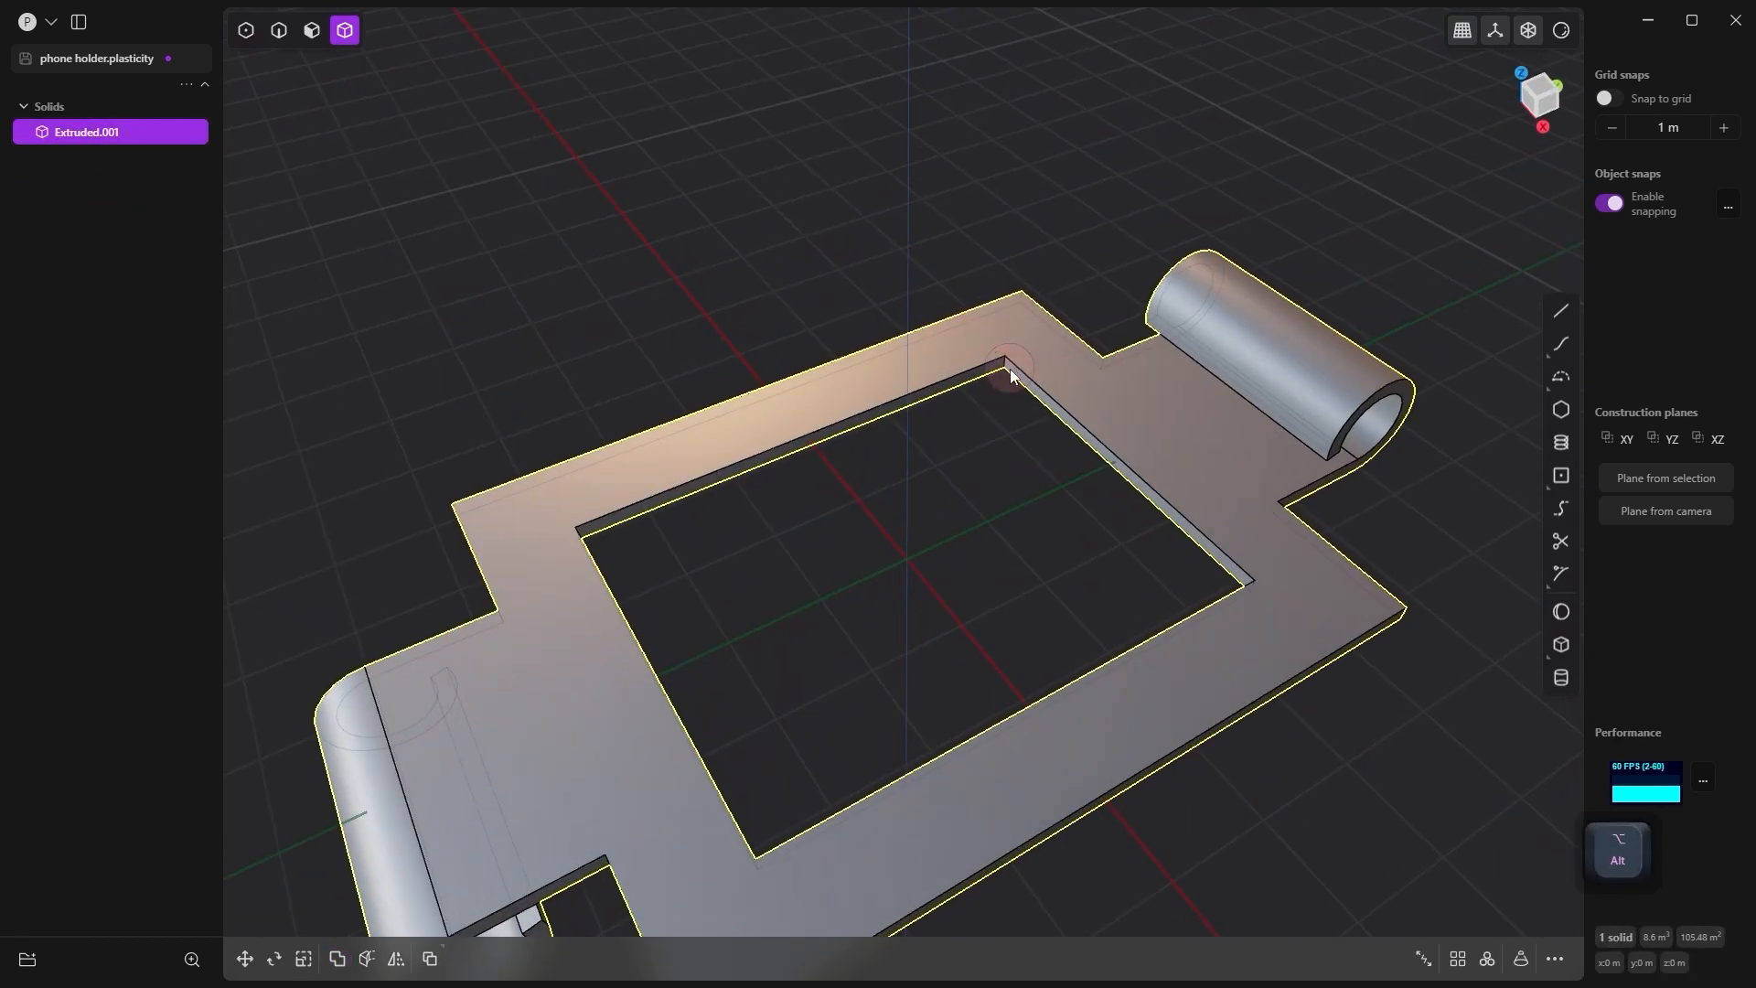
{"action": "key", "text": "2"}
{"action": "left_click", "coordinate": [1007, 363], "text": "ctrl+alt"}
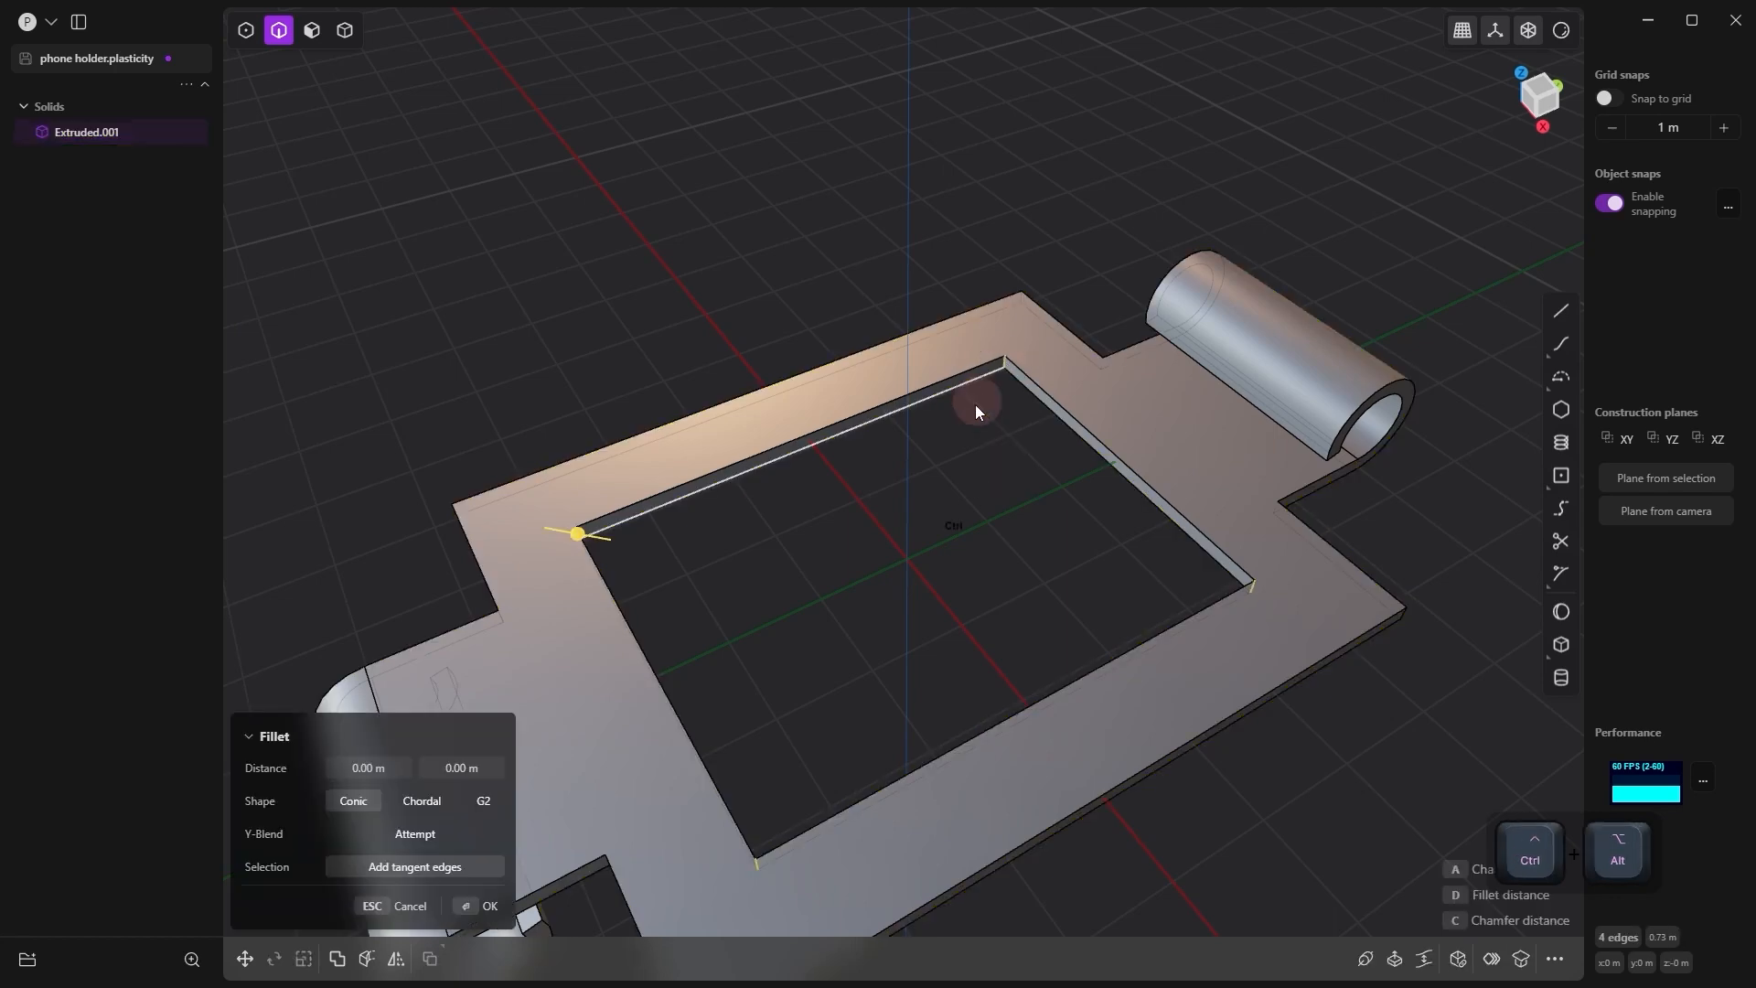
Step: Try to round the four window corners with a fillet of about 0.72 m
{"action": "left_click_drag", "start_coordinate": [578, 533], "coordinate": [645, 519]}
{"action": "middle_click_drag", "start_coordinate": [598, 584], "coordinate": [792, 608]}
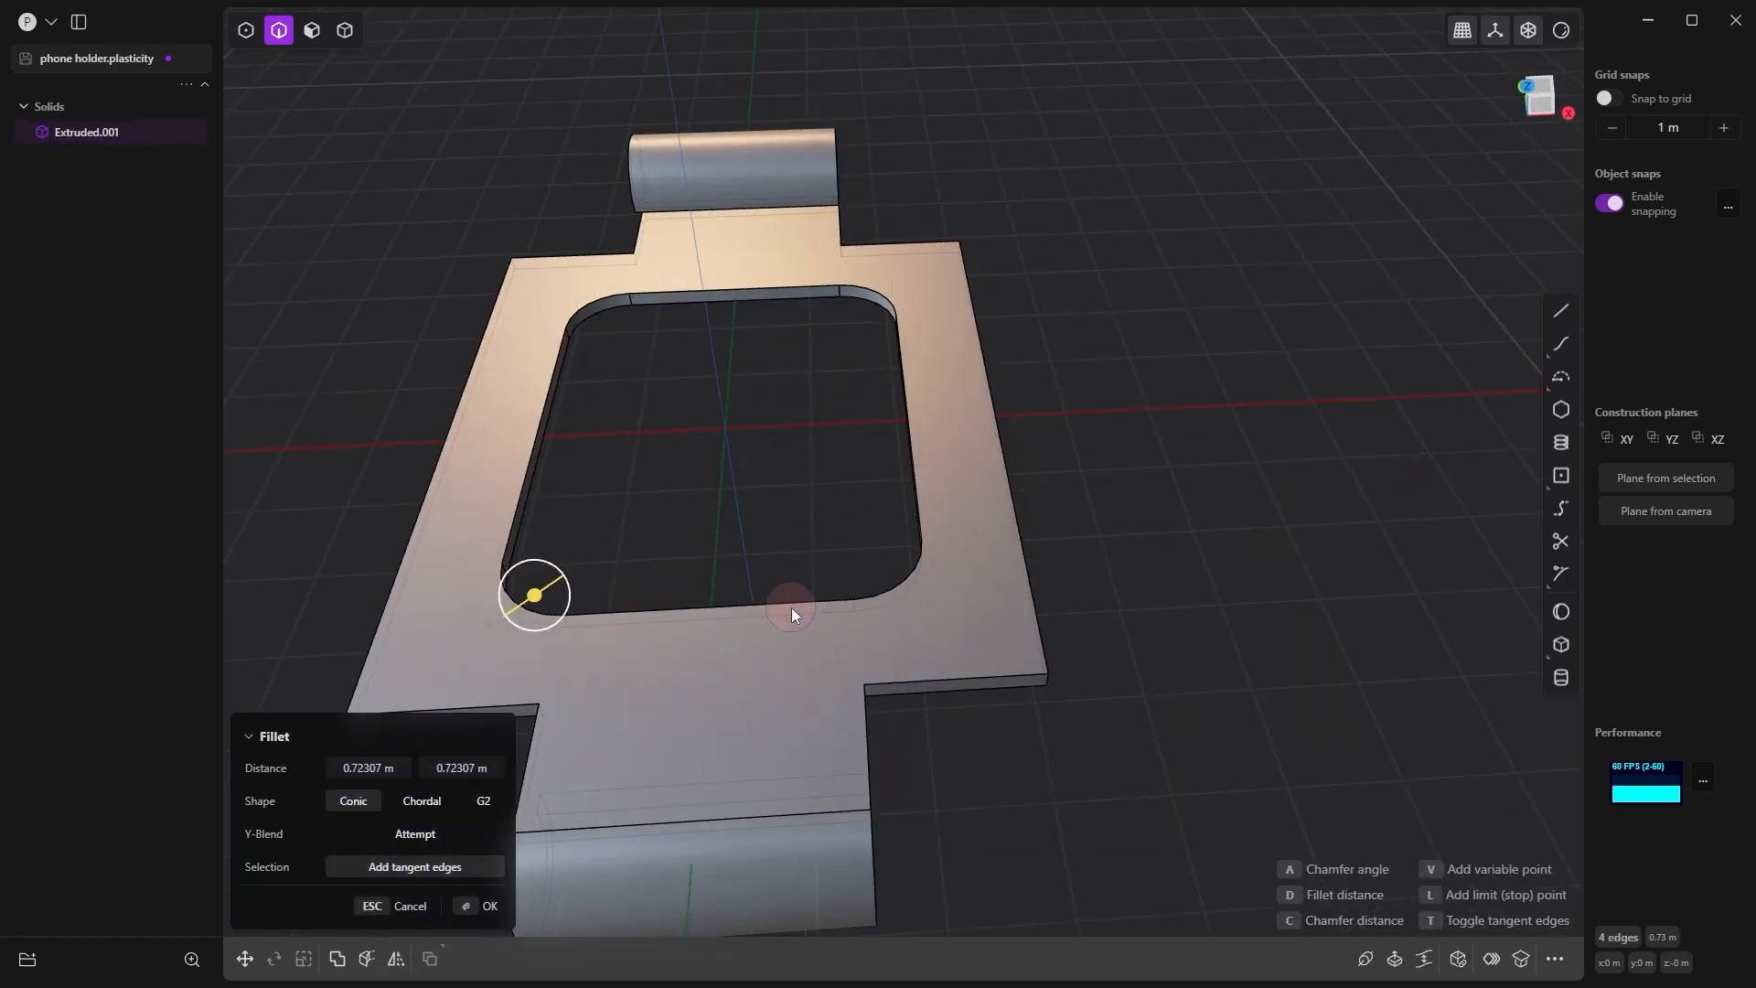
{"action": "key", "text": "ctrl+z"}
Step: Add the plate's four outer vertical corner edges to the window corners and fillet all eight by about 0.83 m
{"action": "left_click", "coordinate": [1049, 682], "text": "shift"}
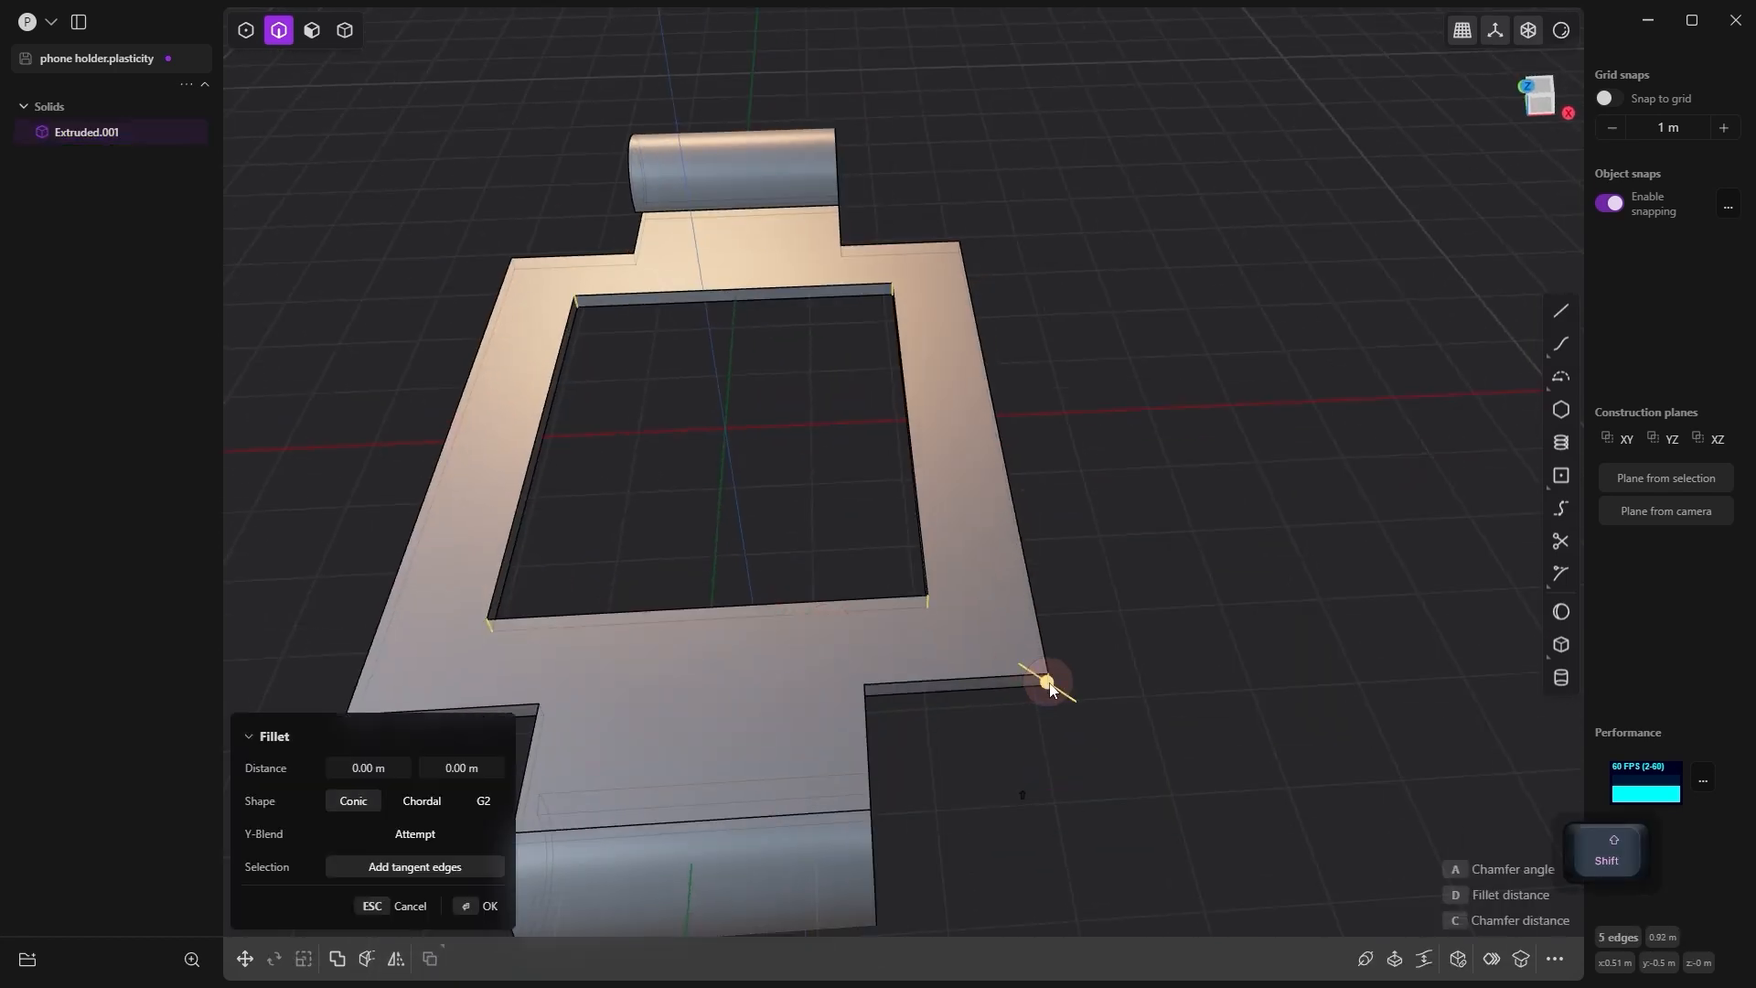
{"action": "middle_click_drag", "start_coordinate": [1048, 682], "coordinate": [587, 624]}
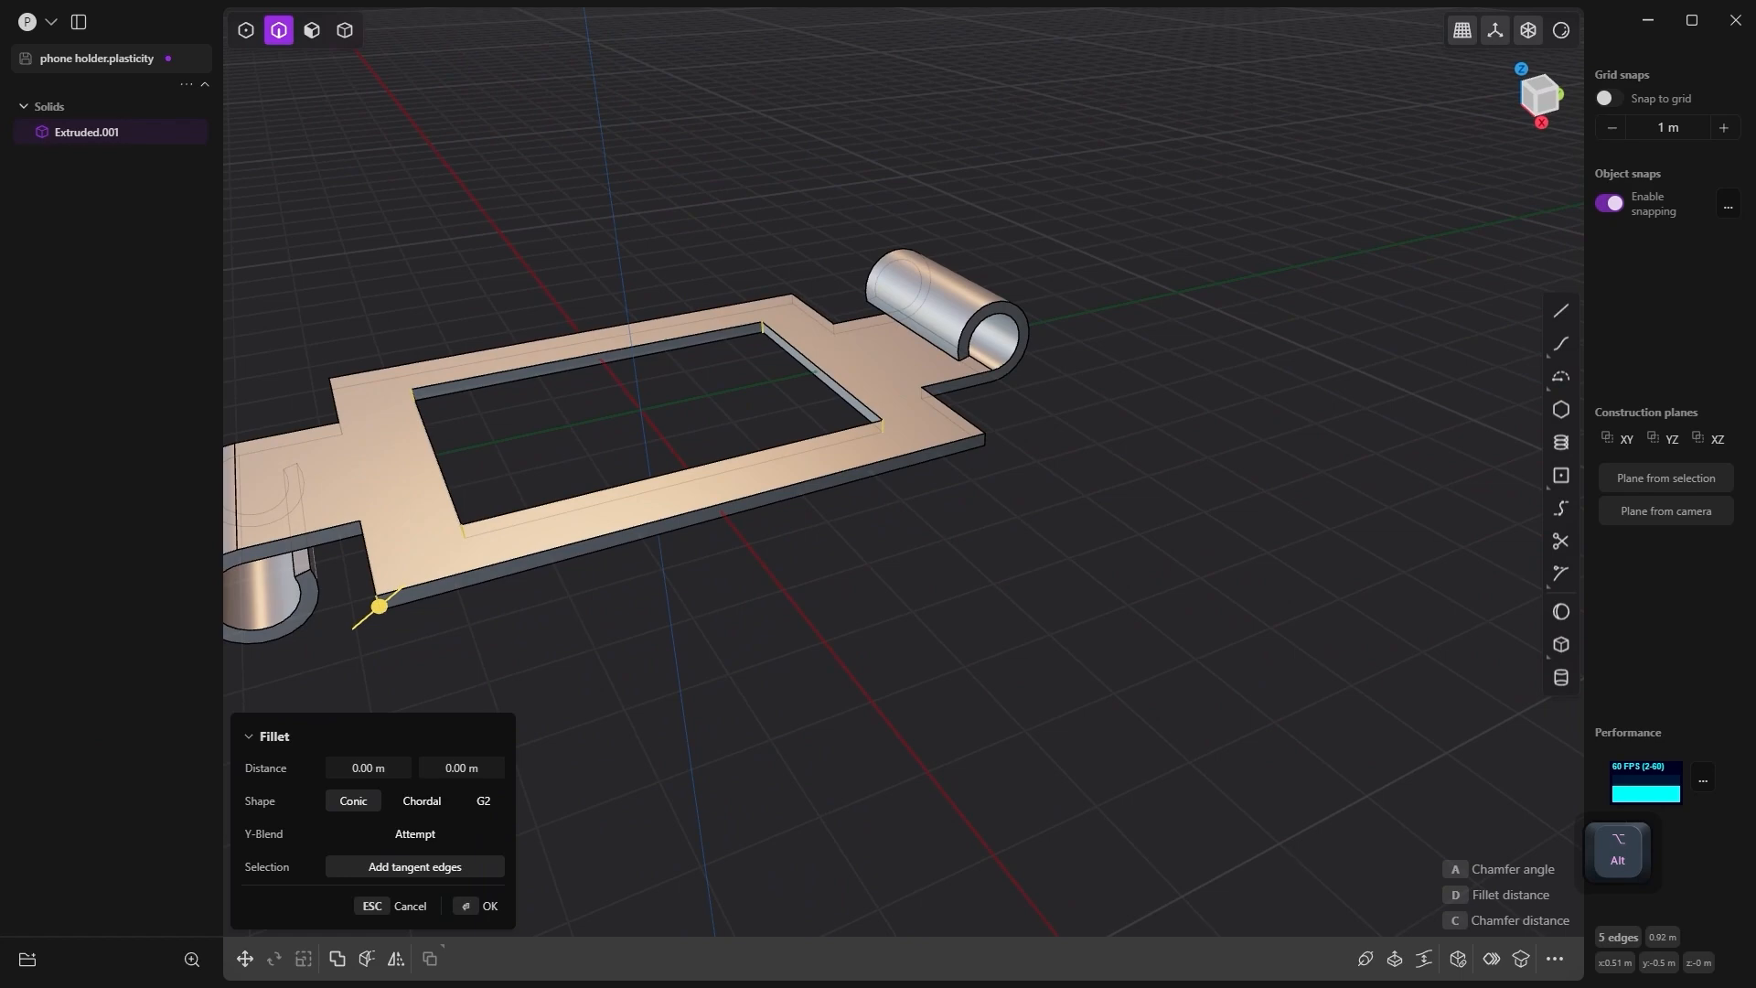
{"action": "left_click", "coordinate": [990, 438], "text": "shift"}
{"action": "middle_click_drag", "start_coordinate": [596, 522], "coordinate": [1241, 521], "text": "alt"}
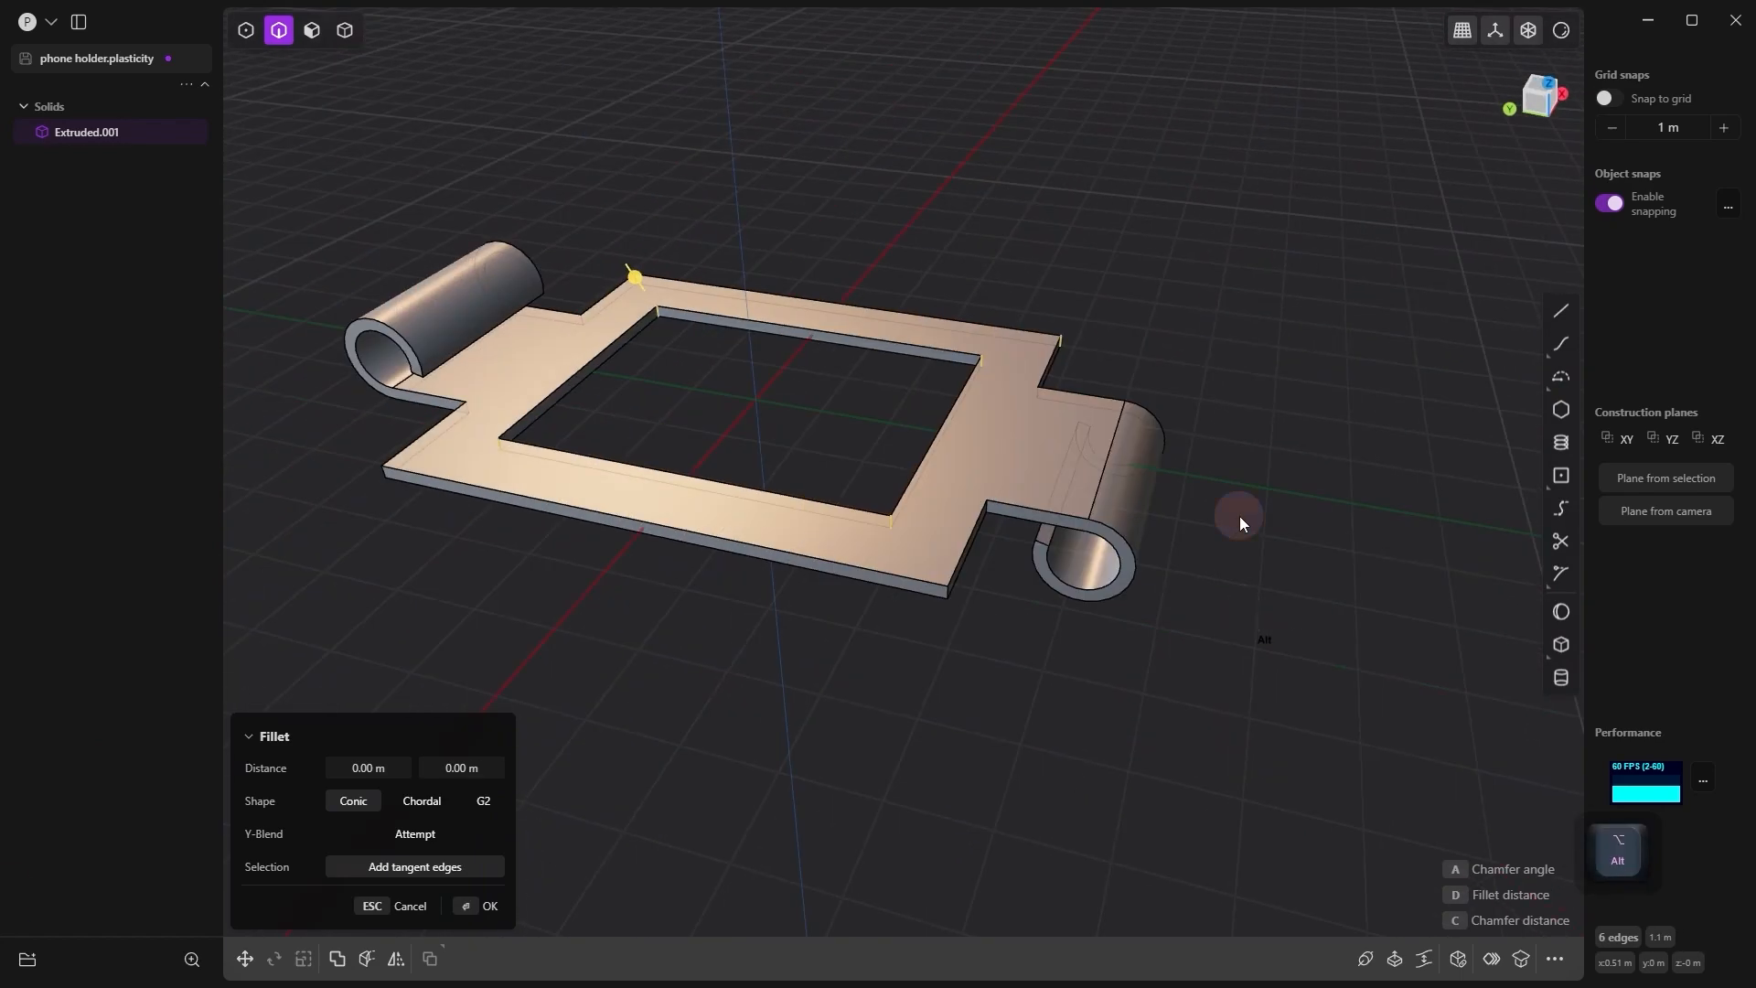
{"action": "middle_click_drag", "start_coordinate": [947, 595], "coordinate": [643, 503], "text": "alt"}
{"action": "left_click_drag", "start_coordinate": [643, 490], "coordinate": [612, 540]}
{"action": "middle_click_drag", "start_coordinate": [612, 540], "coordinate": [920, 388], "text": "alt"}
{"action": "scroll", "coordinate": [703, 448], "scroll_direction": "up", "scroll_amount": 1}
{"action": "left_click_drag", "start_coordinate": [702, 448], "coordinate": [717, 418]}
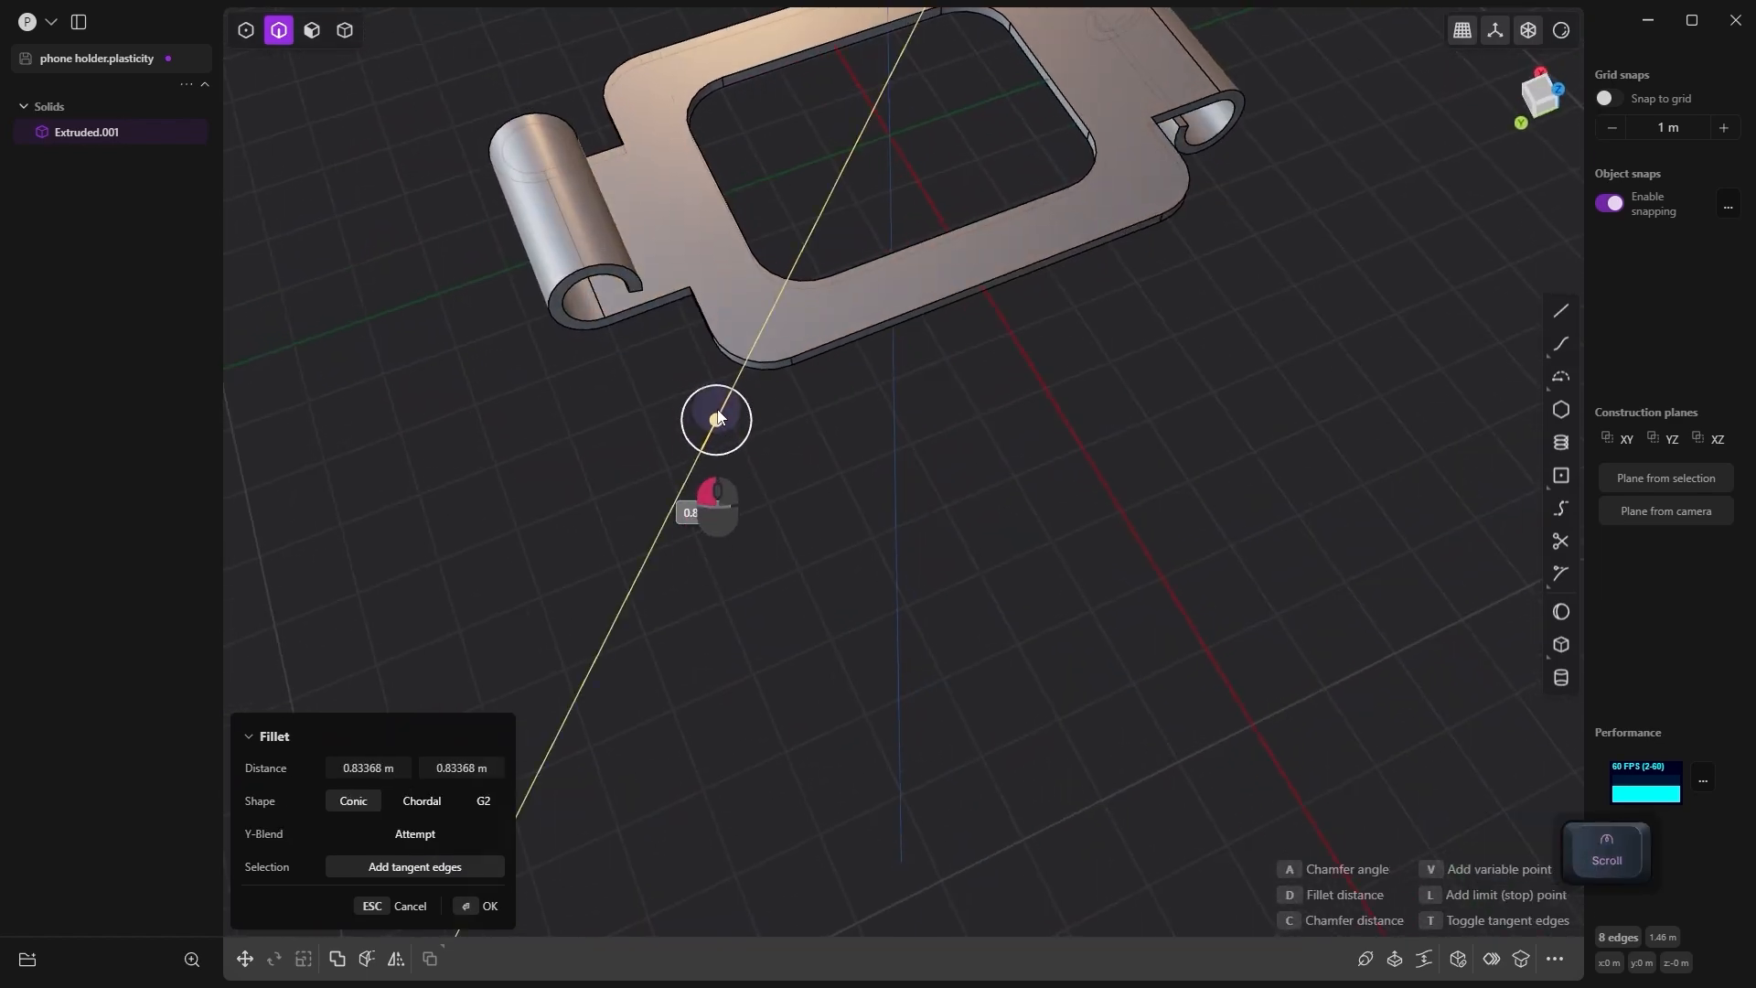
Step: Fillet the four concave vertical edges where the plate narrows toward the rolled ends, blending them into smooth curves
{"action": "middle_click_drag", "start_coordinate": [818, 405], "coordinate": [736, 439]}
{"action": "scroll", "coordinate": [645, 307], "scroll_direction": "up", "scroll_amount": 2, "text": "shift"}
{"action": "scroll", "coordinate": [645, 315], "scroll_direction": "up", "scroll_amount": 2}
{"action": "scroll", "coordinate": [609, 337], "scroll_direction": "up", "scroll_amount": 2}
{"action": "scroll", "coordinate": [591, 387], "scroll_direction": "down", "scroll_amount": 4}
{"action": "scroll", "coordinate": [736, 439], "scroll_direction": "down", "scroll_amount": 3}
{"action": "left_click", "coordinate": [983, 468]}
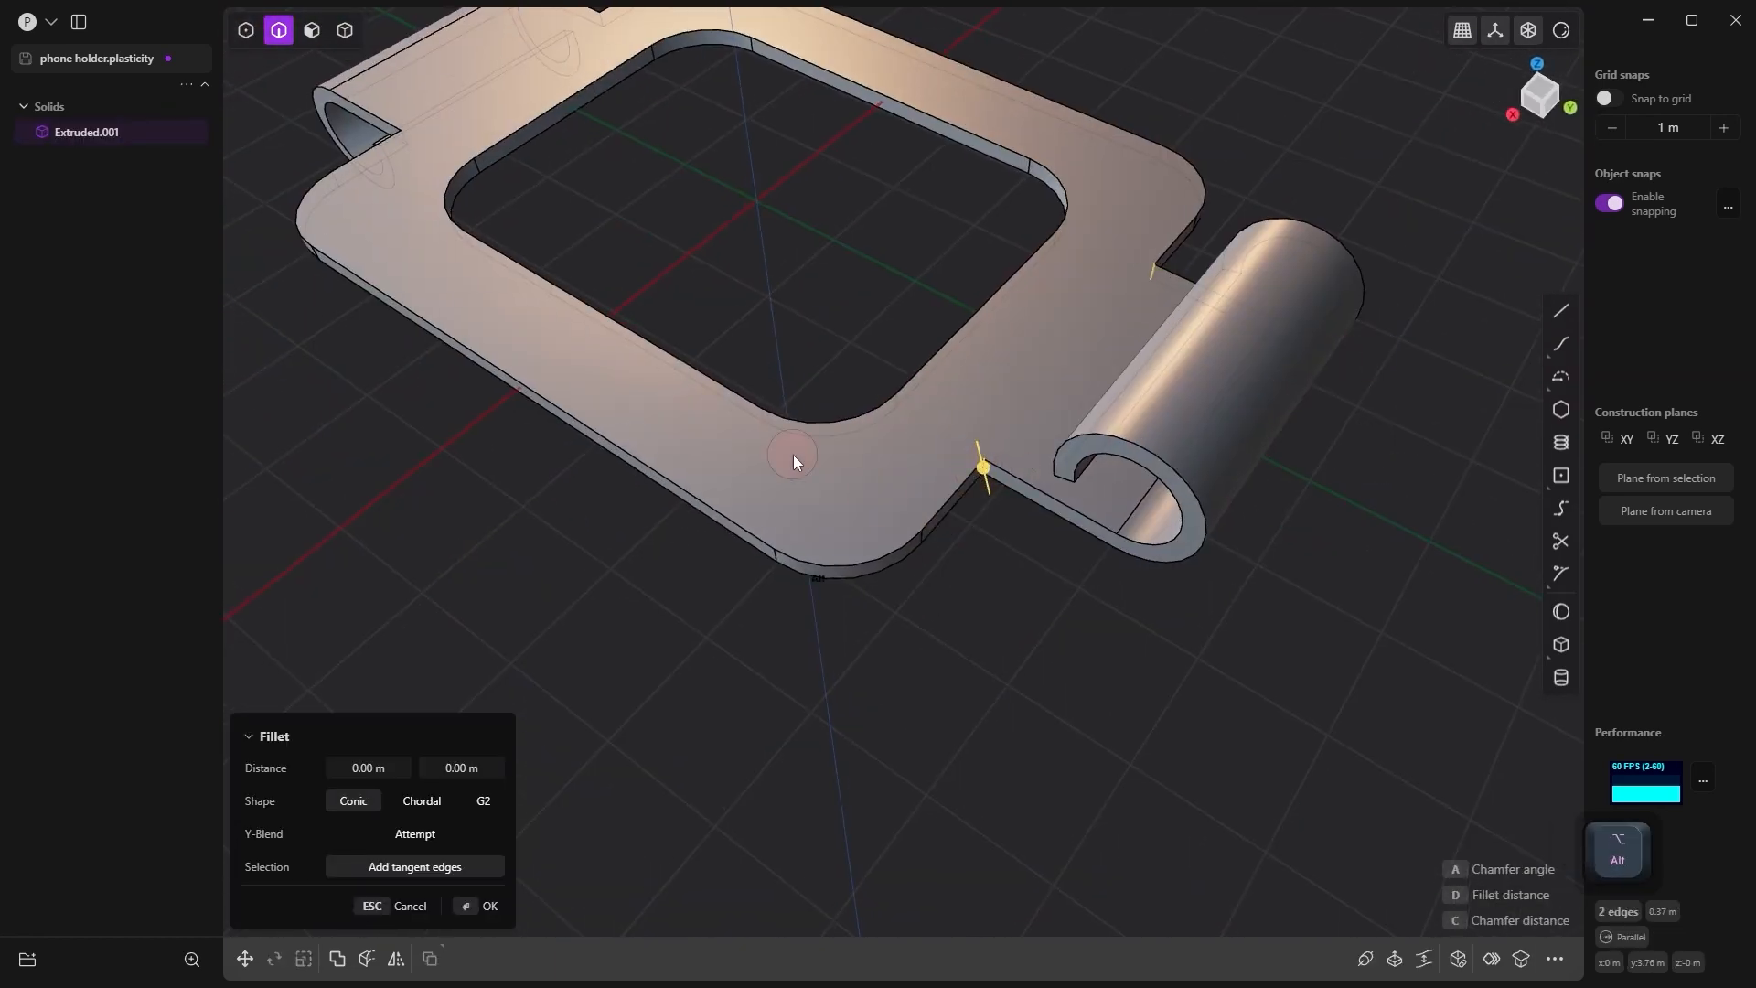
{"action": "mouse_move", "coordinate": [794, 454]}
{"action": "left_mouse_down", "text": "alt"}
{"action": "mouse_move", "coordinate": [772, 353]}
{"action": "mouse_move", "coordinate": [788, 430]}
{"action": "left_mouse_up", "text": "alt"}
{"action": "left_click", "coordinate": [657, 474], "text": "shift"}
{"action": "left_click_drag", "start_coordinate": [705, 509], "coordinate": [978, 531], "text": "alt"}
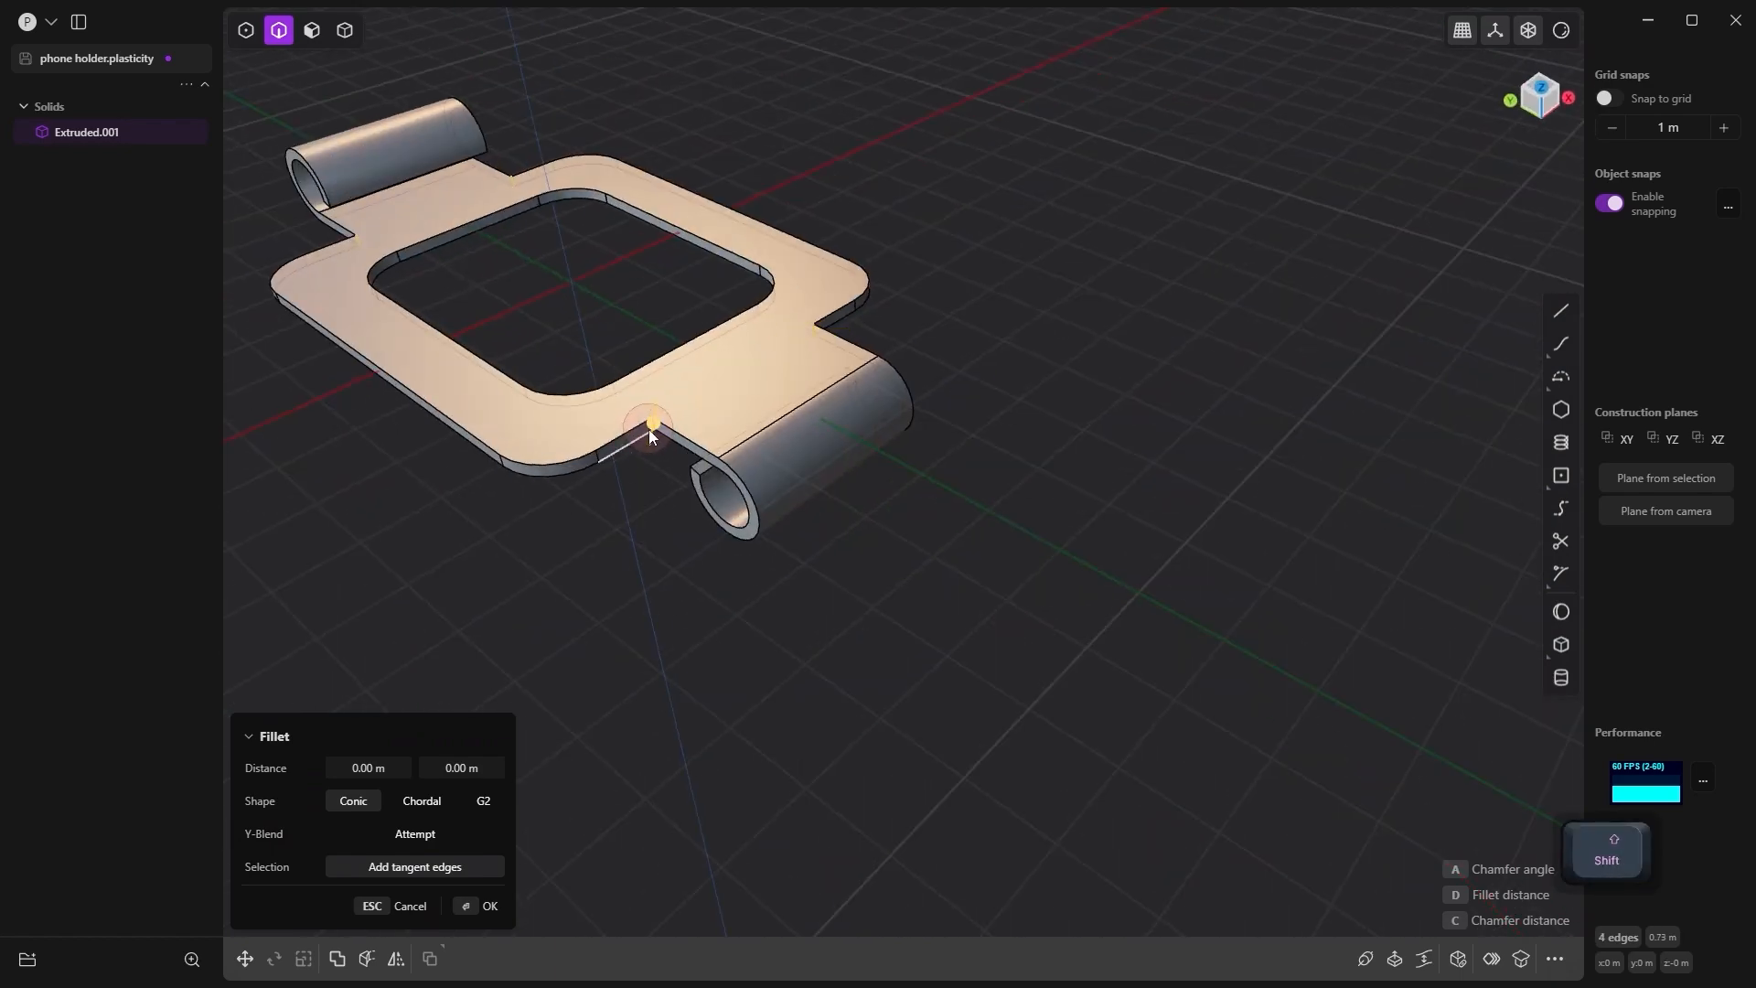
{"action": "left_click_drag", "start_coordinate": [649, 435], "coordinate": [496, 469]}
{"action": "left_click", "coordinate": [443, 475]}
{"action": "scroll", "coordinate": [963, 694], "scroll_direction": "up", "scroll_amount": 5, "text": "alt"}
{"action": "scroll", "coordinate": [963, 693], "scroll_direction": "down", "scroll_amount": 6, "text": "alt"}
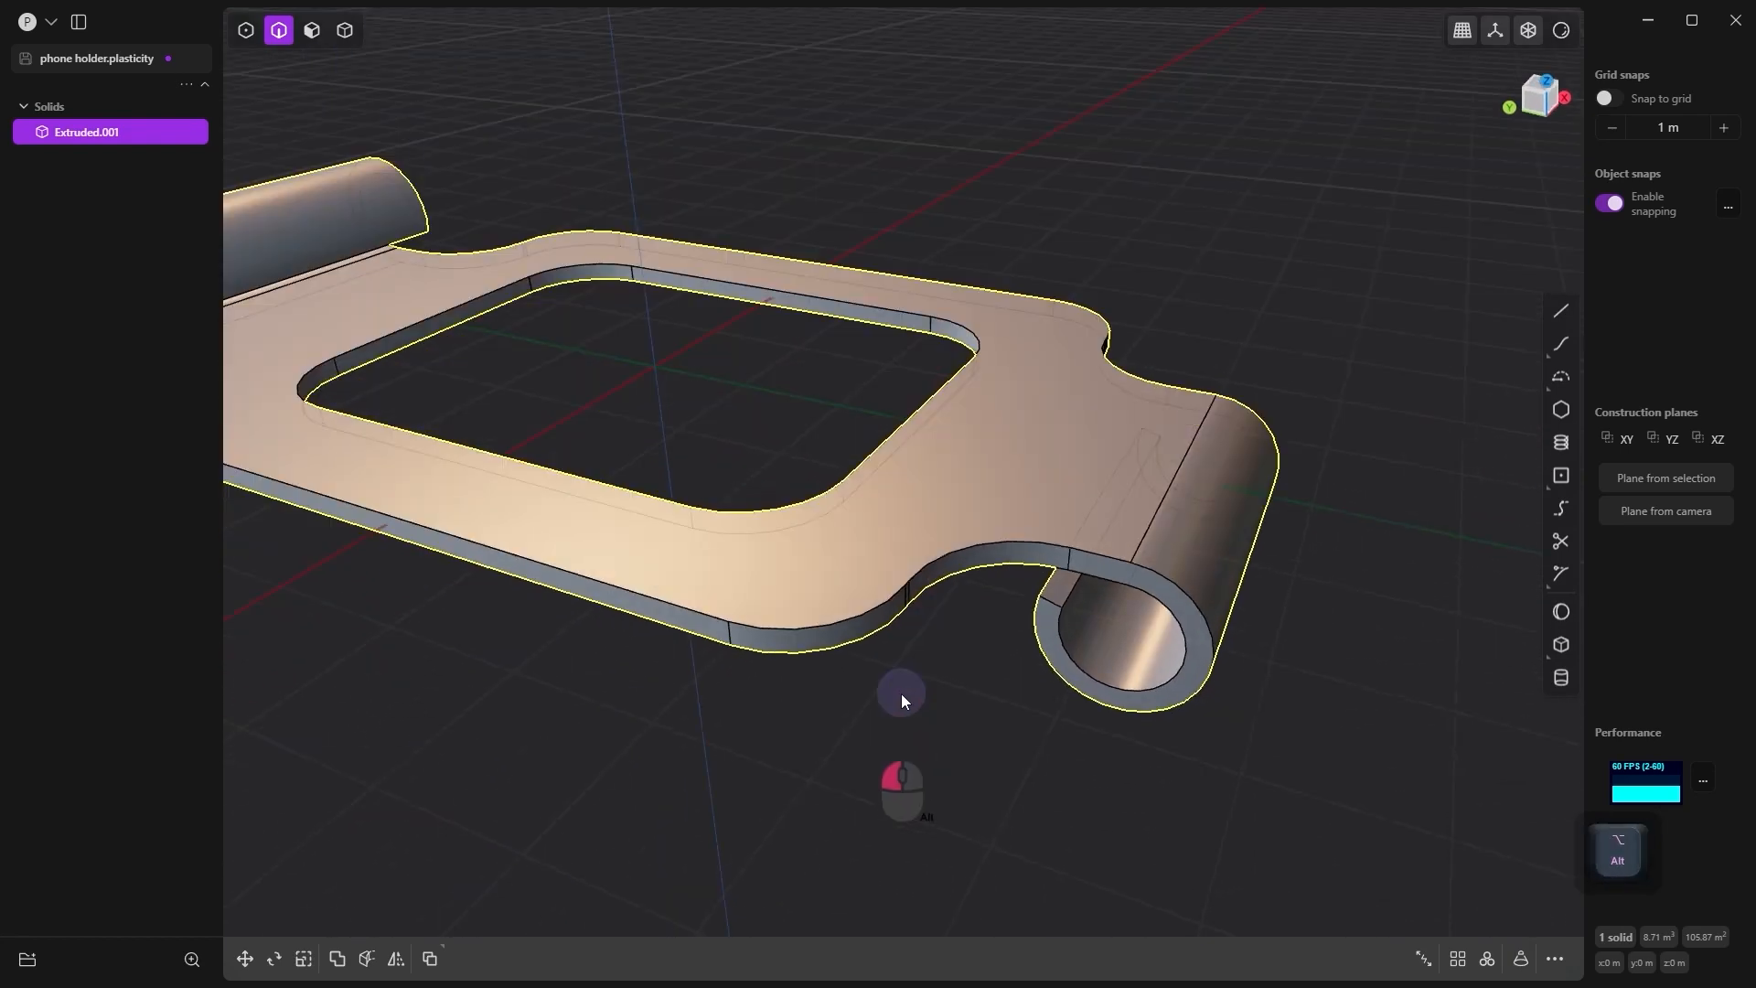
{"action": "left_click", "coordinate": [837, 694]}
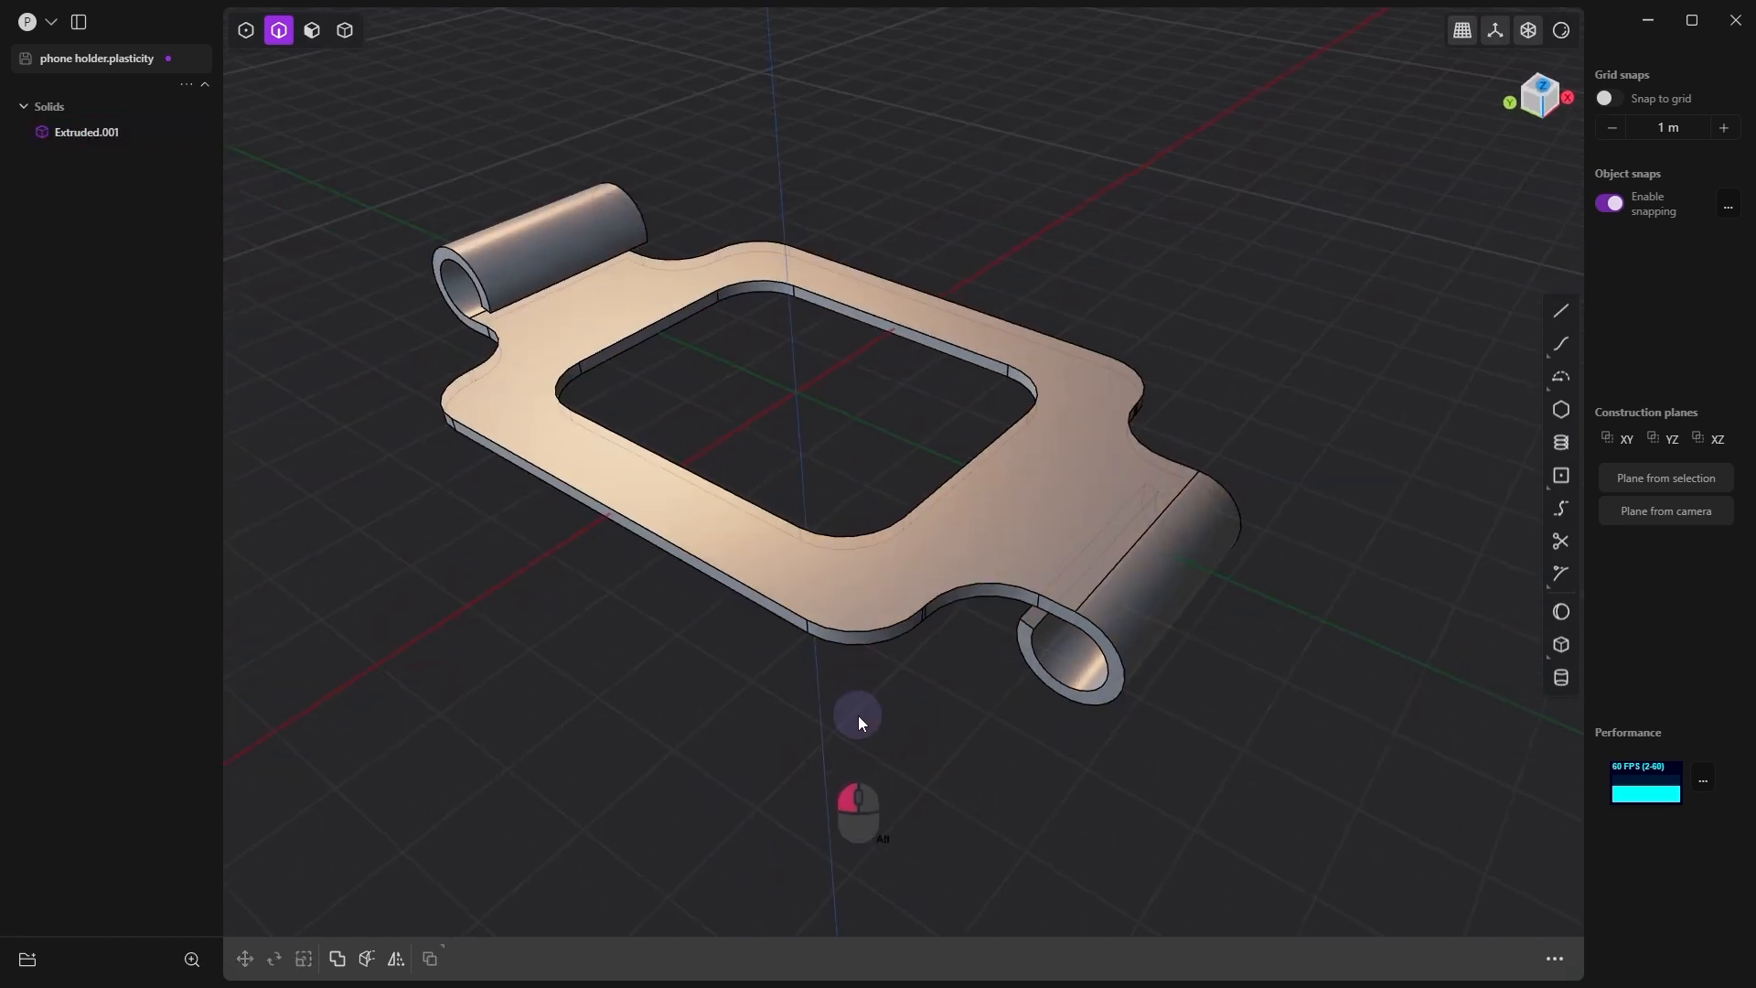
Step: Start a fillet selection with the upper outline edges along the plate's negative X side, including the down-curled roll's outer profile
{"action": "left_click_drag", "start_coordinate": [858, 715], "coordinate": [889, 650], "text": "alt"}
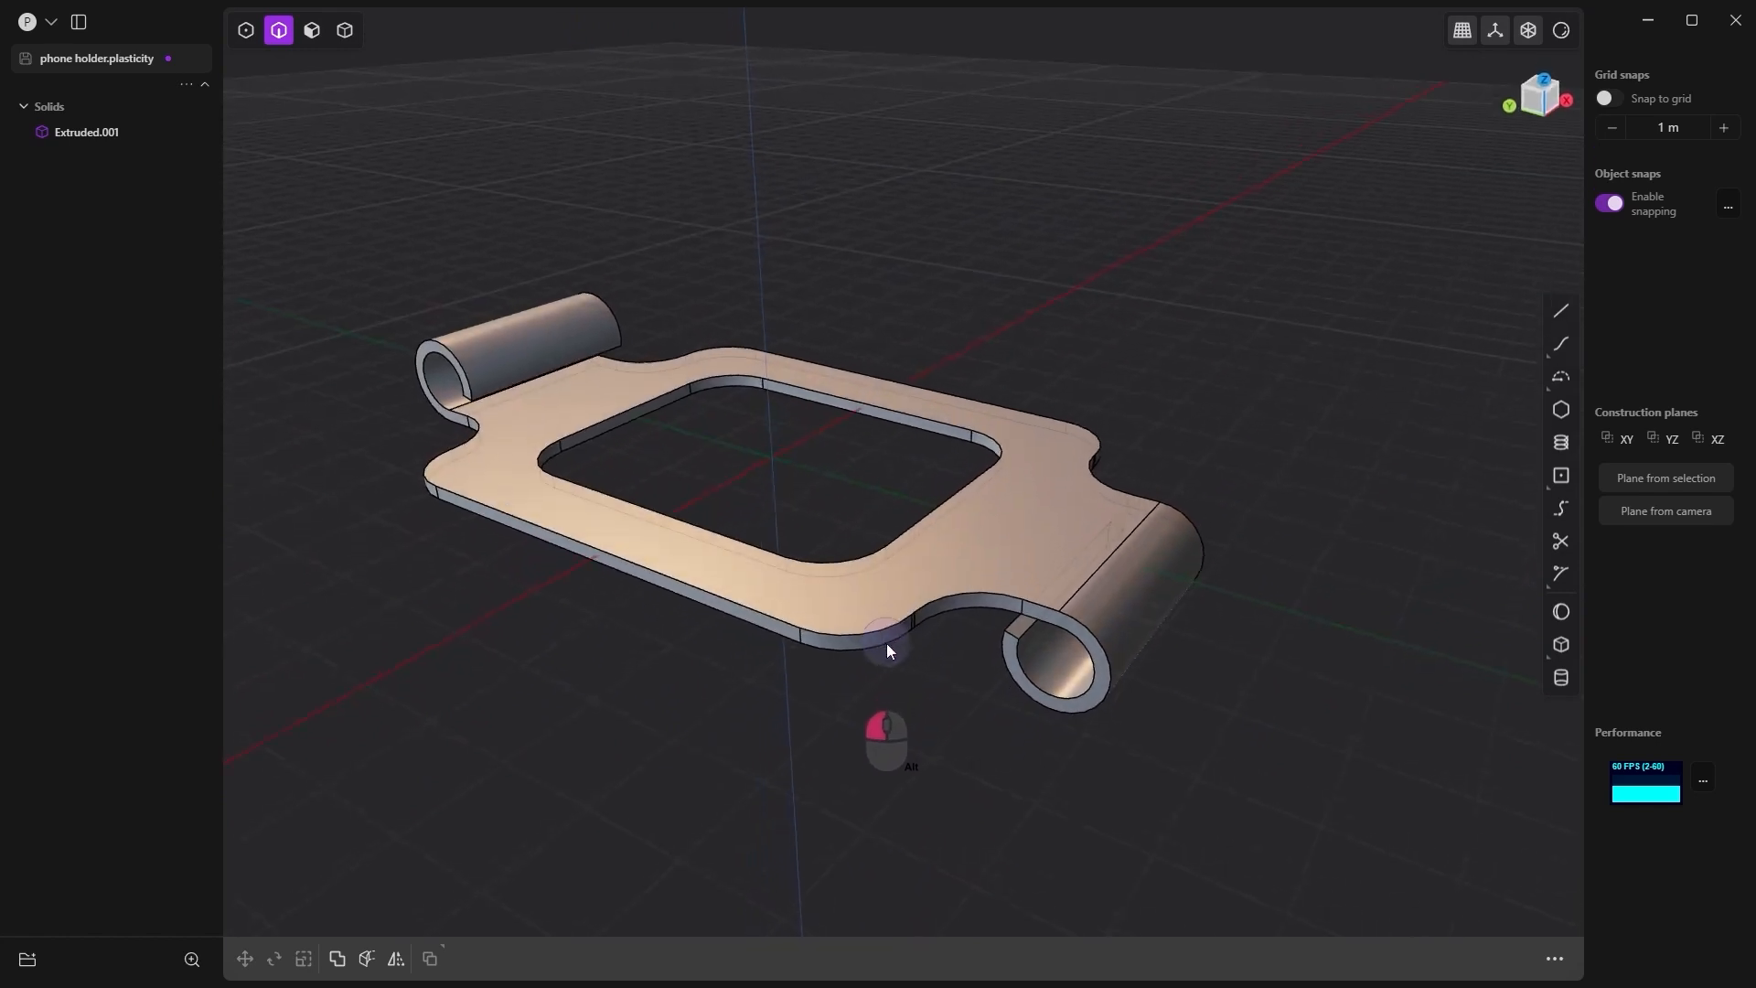
{"action": "key", "text": "f"}
{"action": "left_click", "coordinate": [971, 593]}
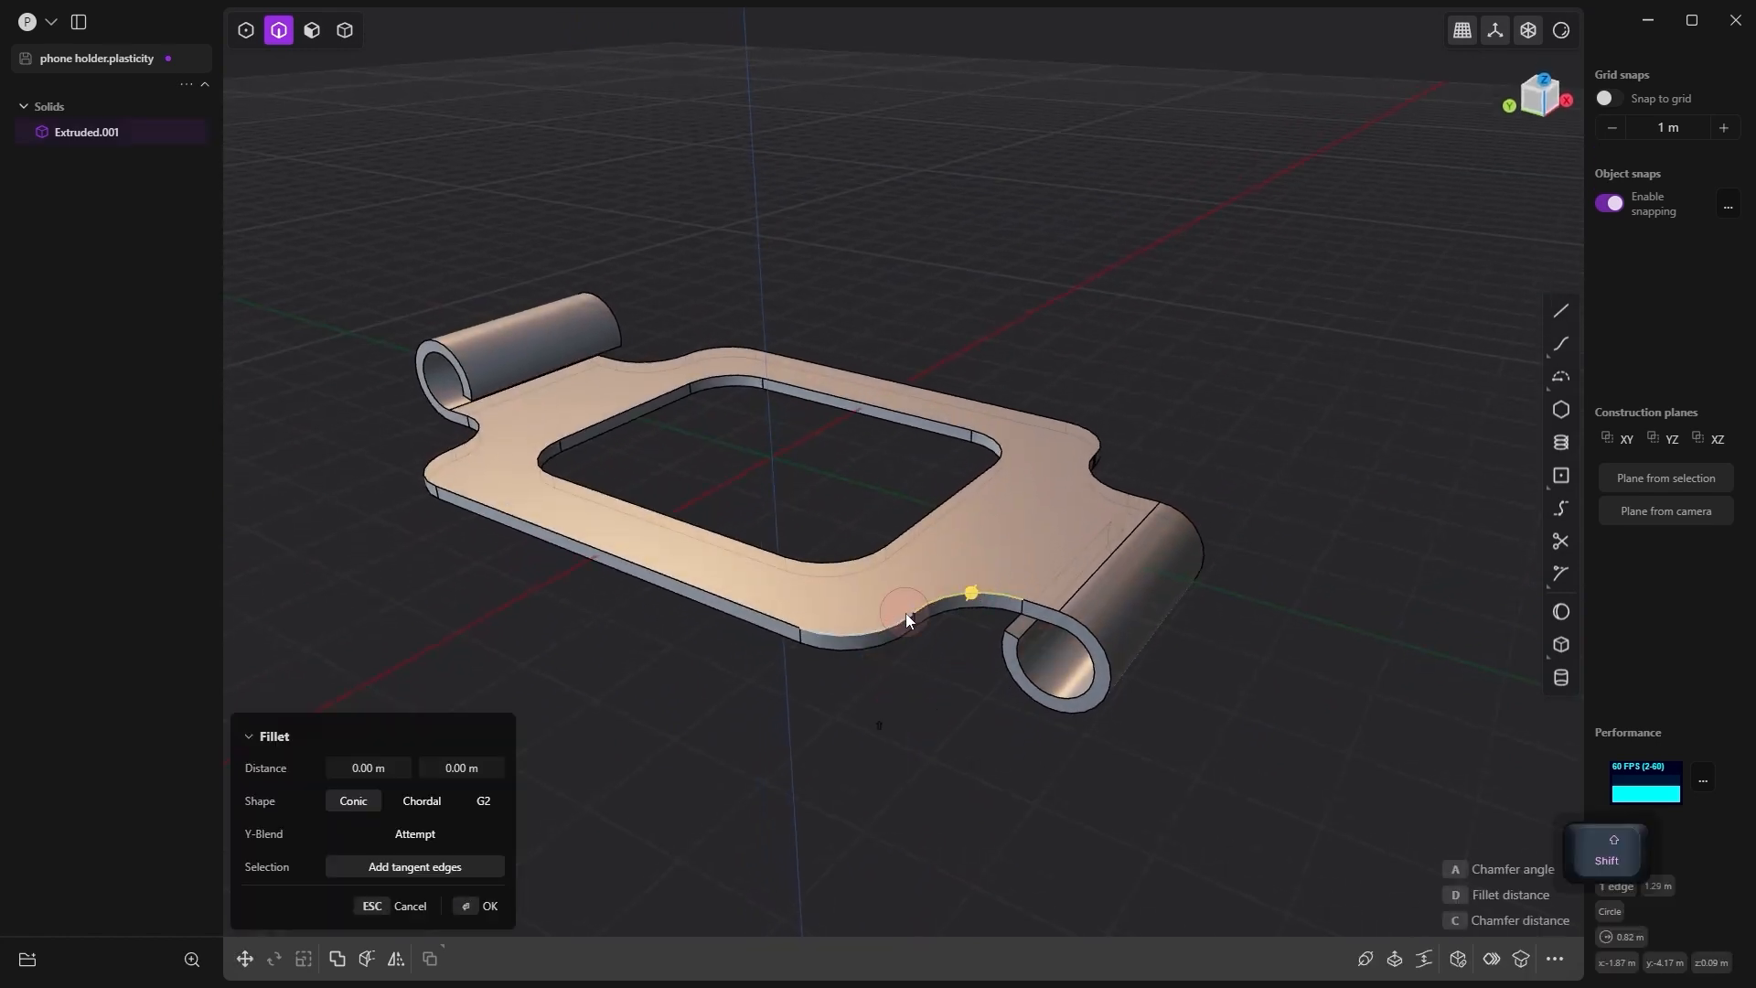
{"action": "left_click", "coordinate": [895, 622]}
{"action": "scroll", "coordinate": [914, 620], "scroll_direction": "up", "scroll_amount": 2}
{"action": "left_click", "coordinate": [1064, 607]}
{"action": "left_click", "coordinate": [1126, 632]}
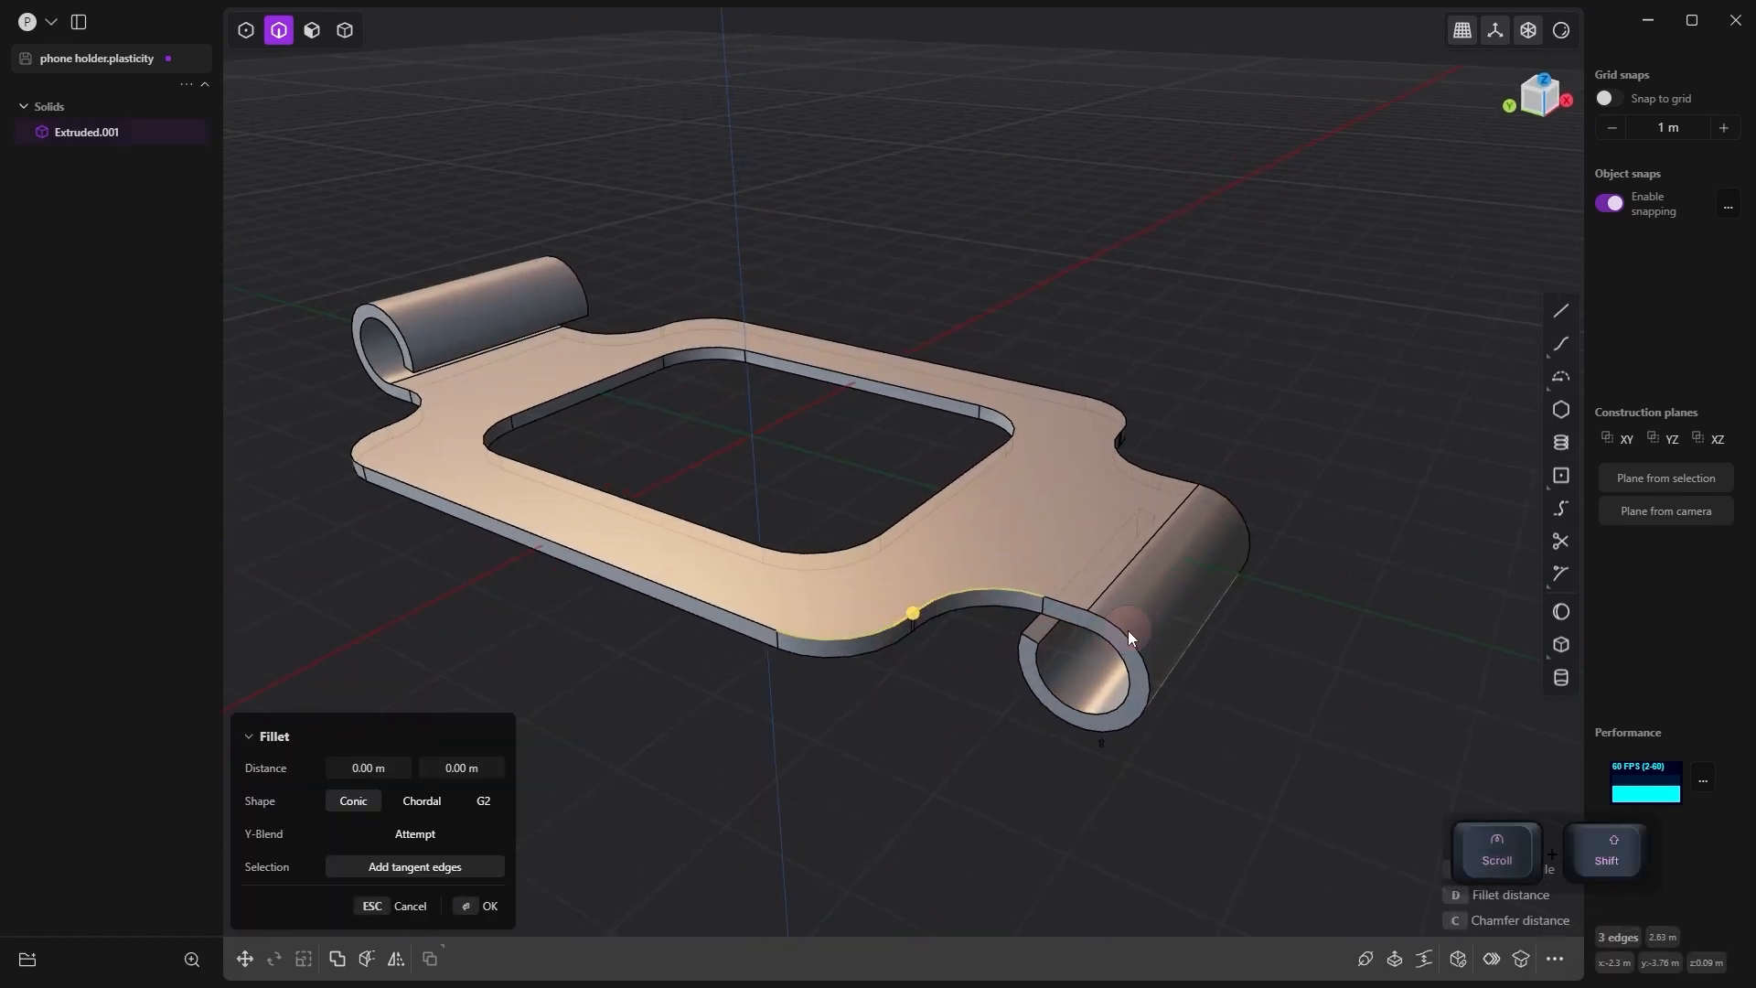
{"action": "middle_click_drag", "start_coordinate": [886, 686], "coordinate": [1113, 675], "text": "shift"}
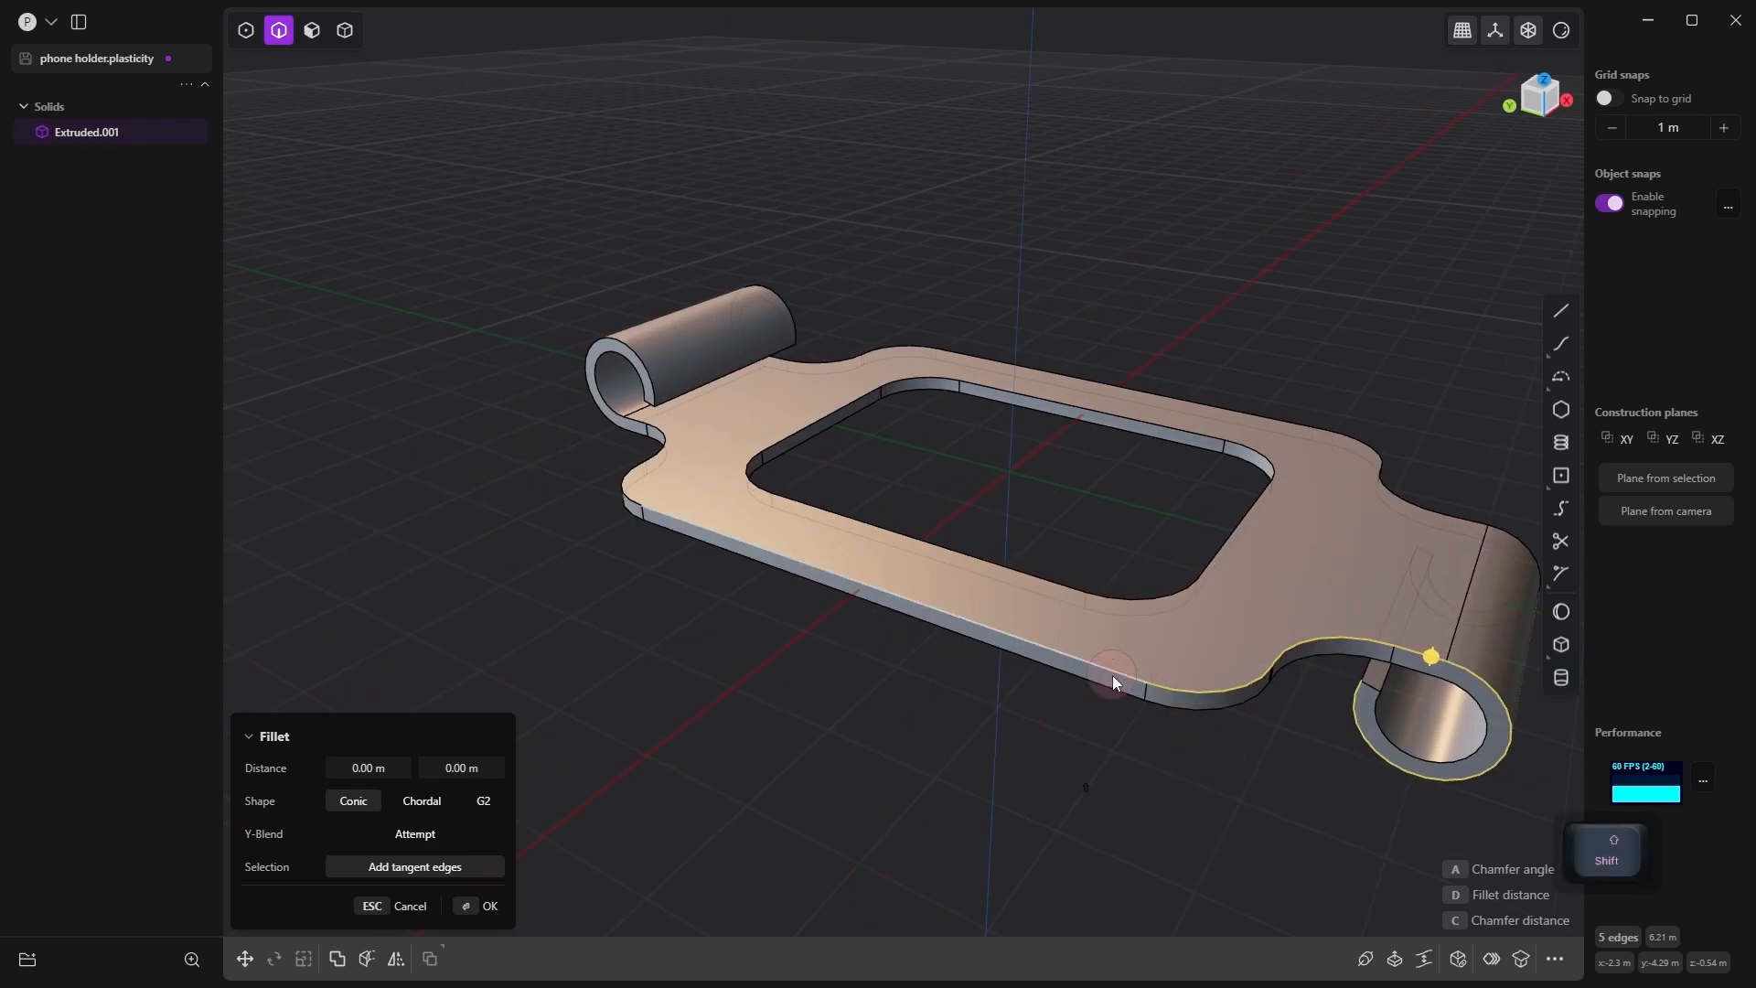
{"action": "mouse_move", "coordinate": [867, 622]}
{"action": "middle_mouse_down"}
{"action": "mouse_move", "coordinate": [627, 531]}
{"action": "mouse_move", "coordinate": [1462, 401]}
{"action": "mouse_move", "coordinate": [883, 627]}
{"action": "middle_mouse_up"}
{"action": "left_click", "coordinate": [754, 627]}
{"action": "scroll", "coordinate": [768, 627], "scroll_direction": "up", "scroll_amount": 5, "text": "alt"}
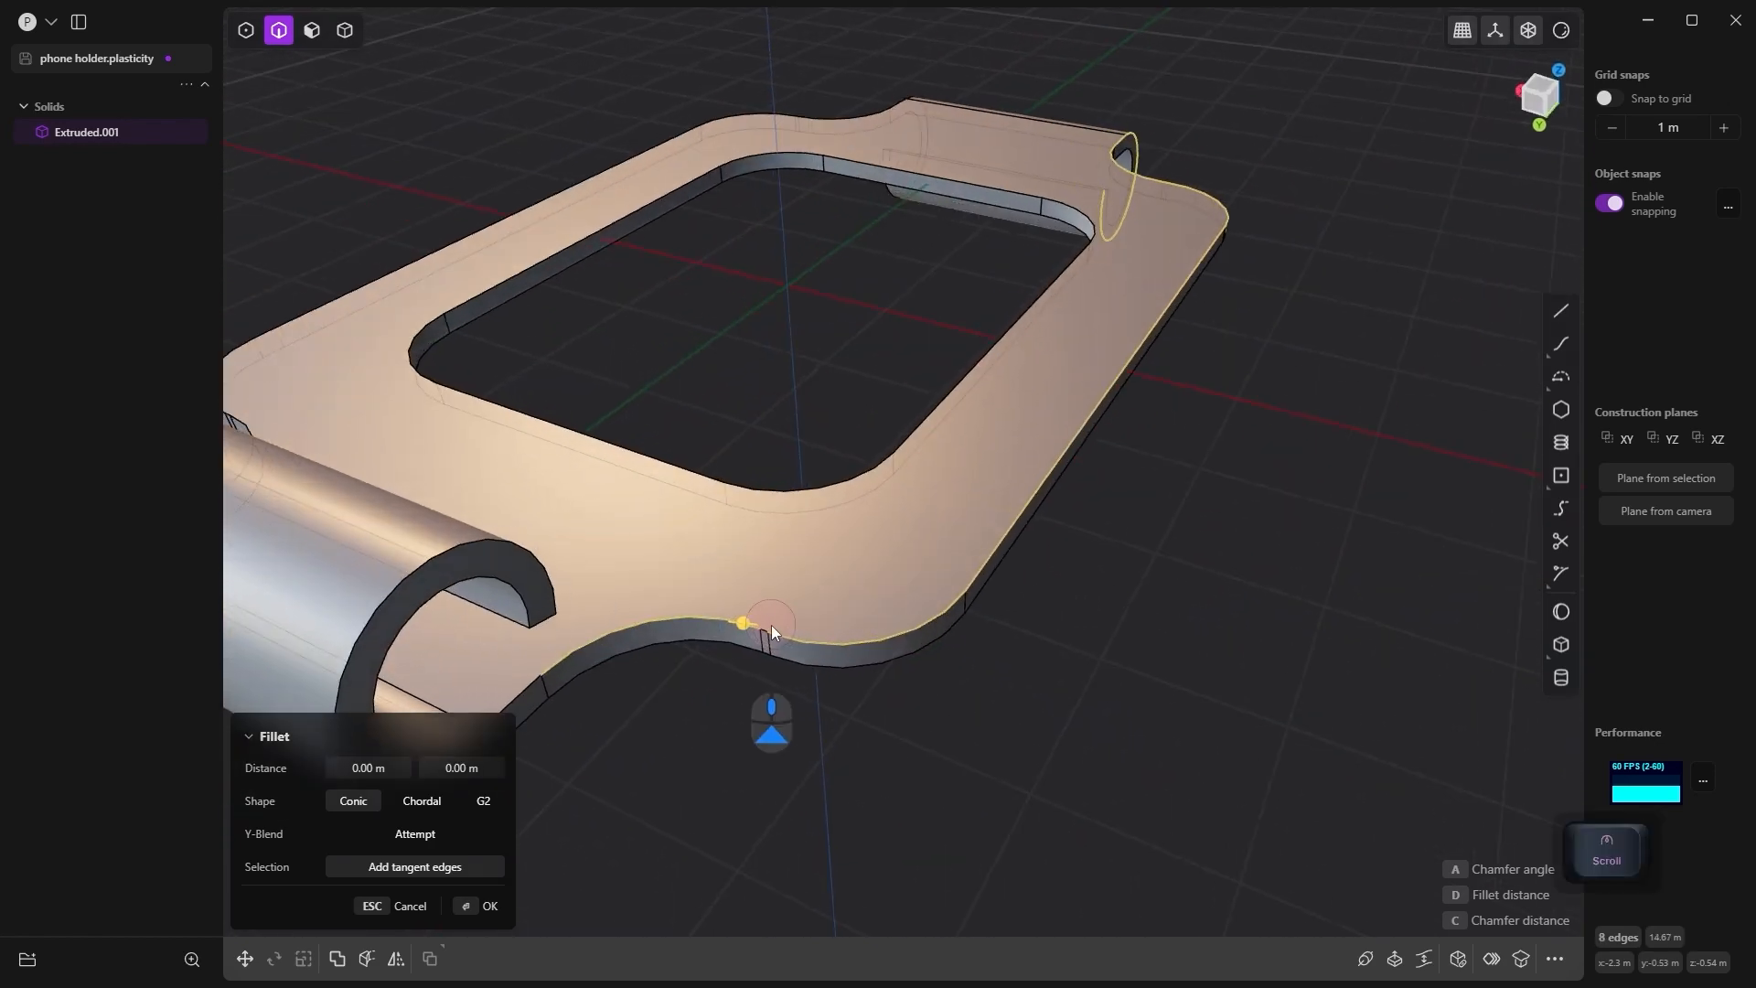
Step: Add the up-curled roll's inner and outer profile edges and lip edges on the negative X side to the fillet selection
{"action": "middle_click_drag", "start_coordinate": [721, 602], "coordinate": [825, 448], "text": "shift"}
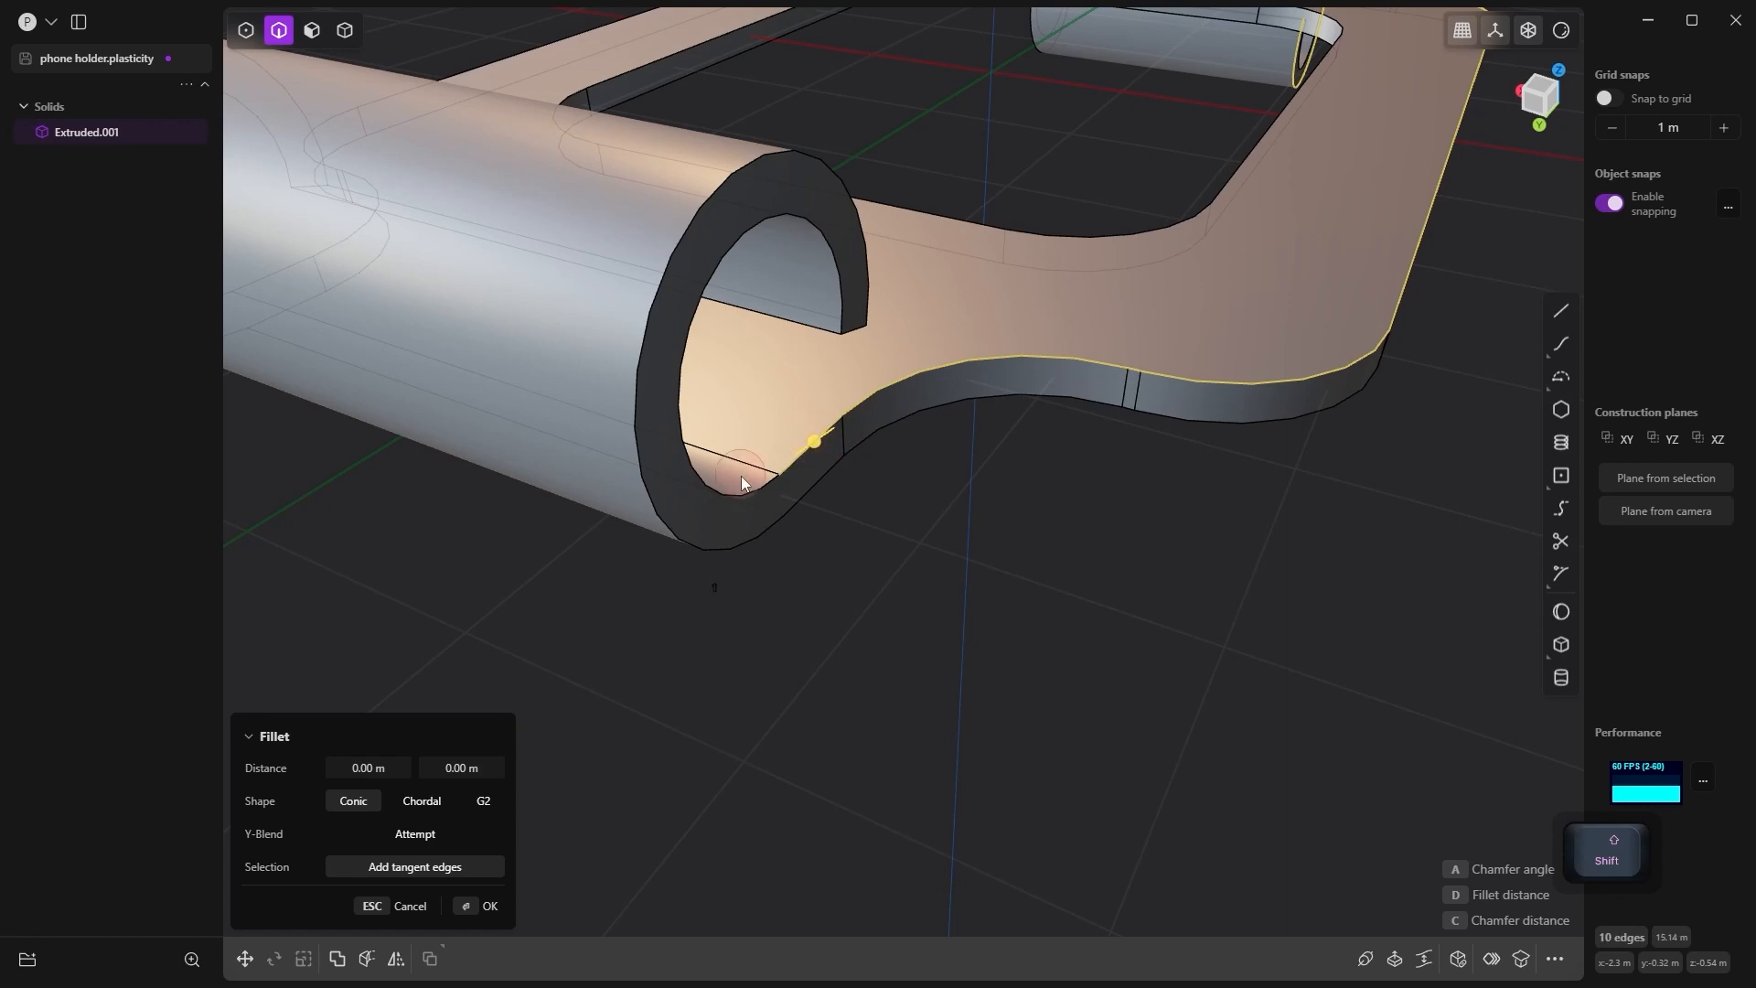
{"action": "left_click", "coordinate": [813, 335]}
{"action": "left_click", "coordinate": [864, 222]}
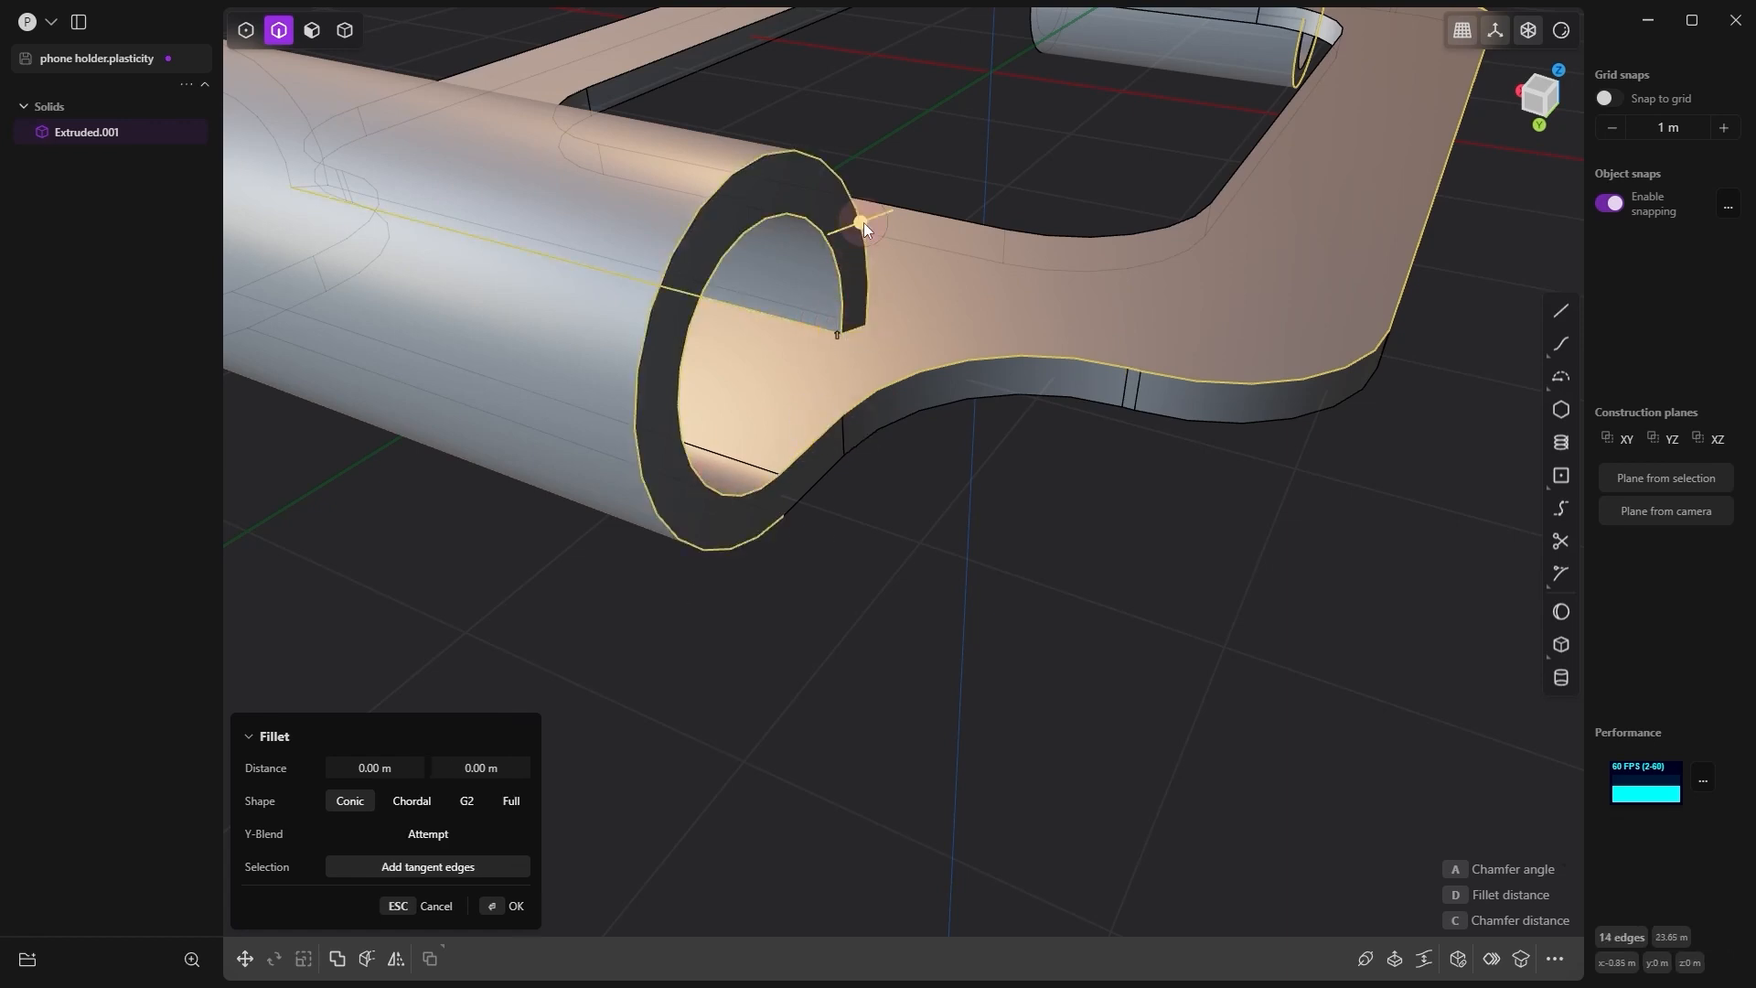
{"action": "left_click", "coordinate": [893, 435]}
Step: Add the lower outline edges of the plate's negative X side, from the up-curled roll to the down-curled roll
{"action": "middle_click_drag", "start_coordinate": [1090, 520], "coordinate": [524, 389], "text": "shift"}
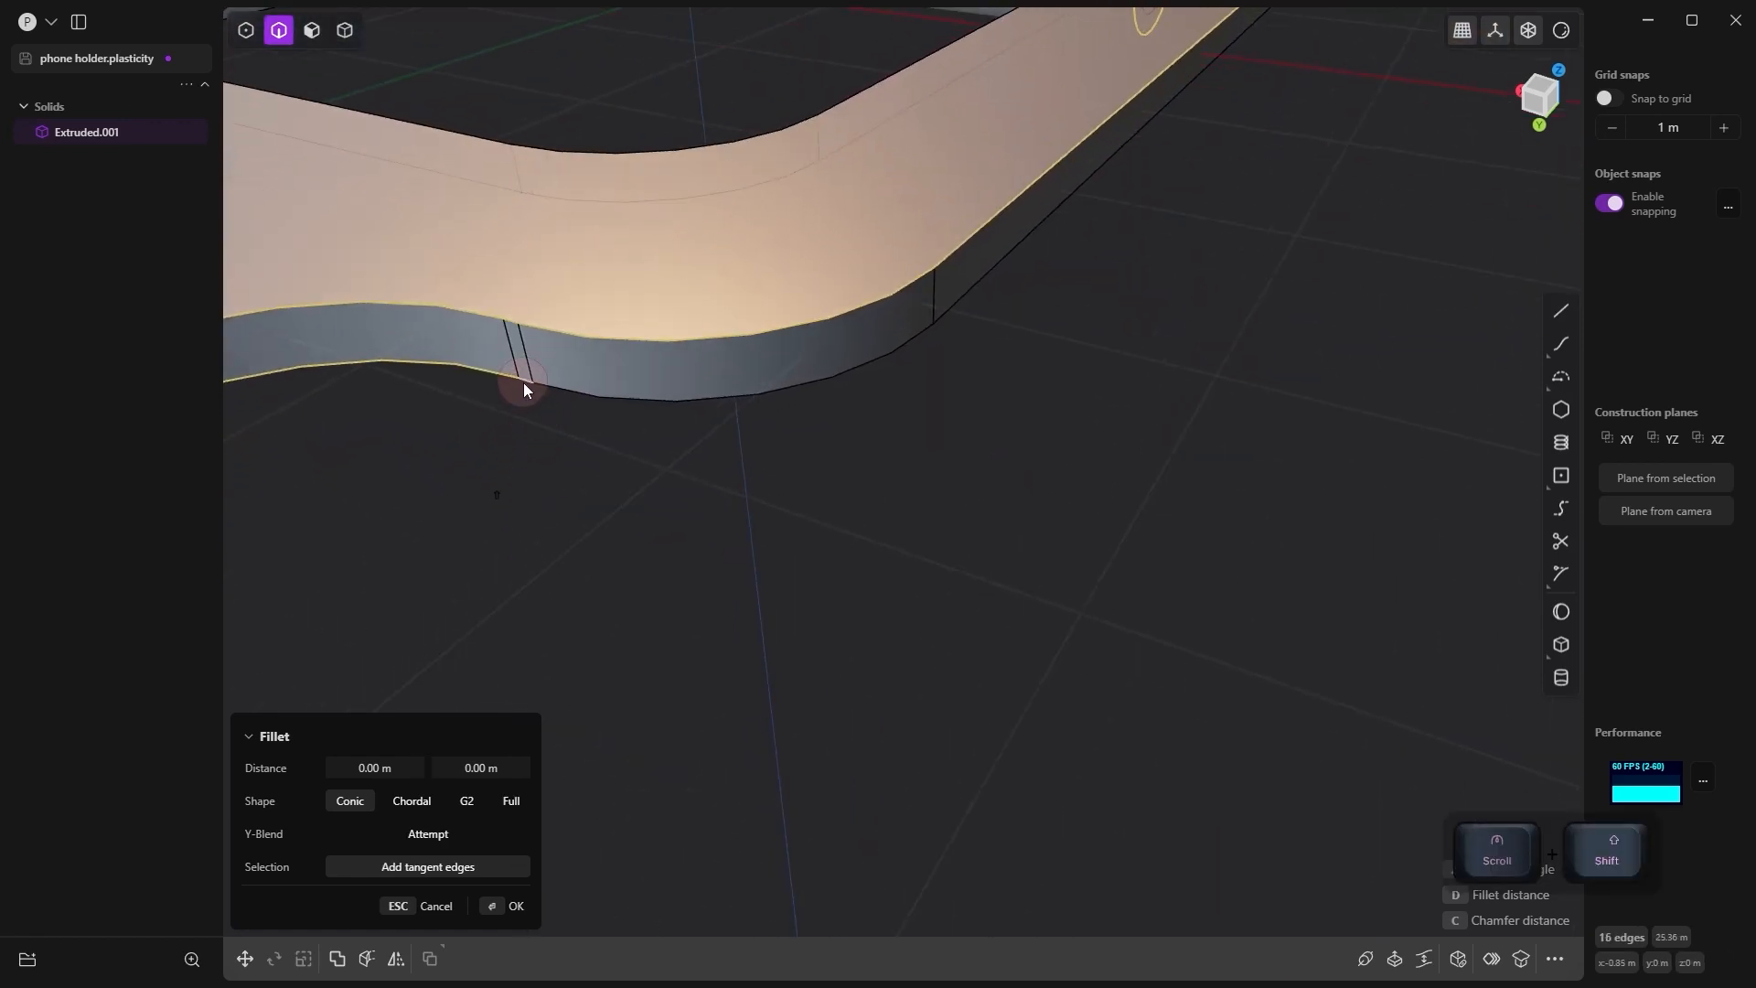
{"action": "left_click", "coordinate": [630, 394]}
{"action": "scroll", "coordinate": [1051, 479], "scroll_direction": "down", "scroll_amount": 3}
{"action": "scroll", "coordinate": [973, 463], "scroll_direction": "up", "scroll_amount": 3}
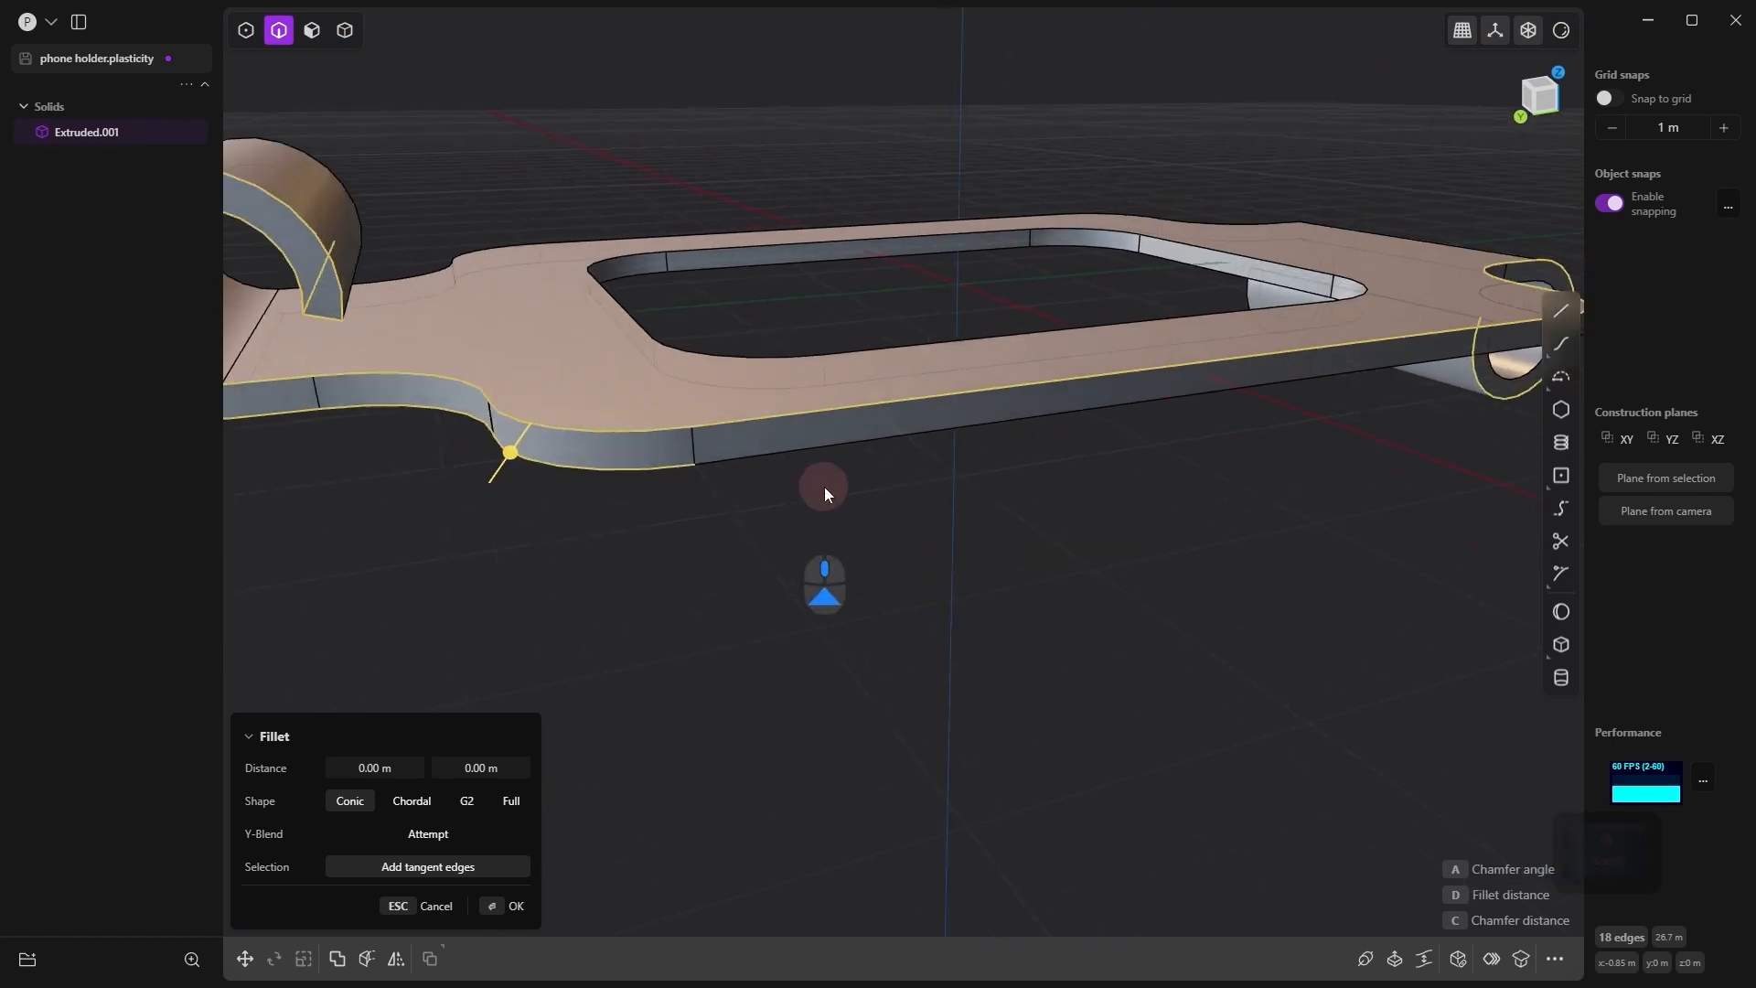
{"action": "left_click", "coordinate": [825, 447], "text": "shift"}
{"action": "middle_click_drag", "start_coordinate": [824, 549], "coordinate": [368, 571], "text": "shift"}
{"action": "middle_click_drag", "start_coordinate": [814, 448], "coordinate": [670, 490]}
{"action": "middle_click_drag", "start_coordinate": [1254, 511], "coordinate": [589, 530], "text": "shift"}
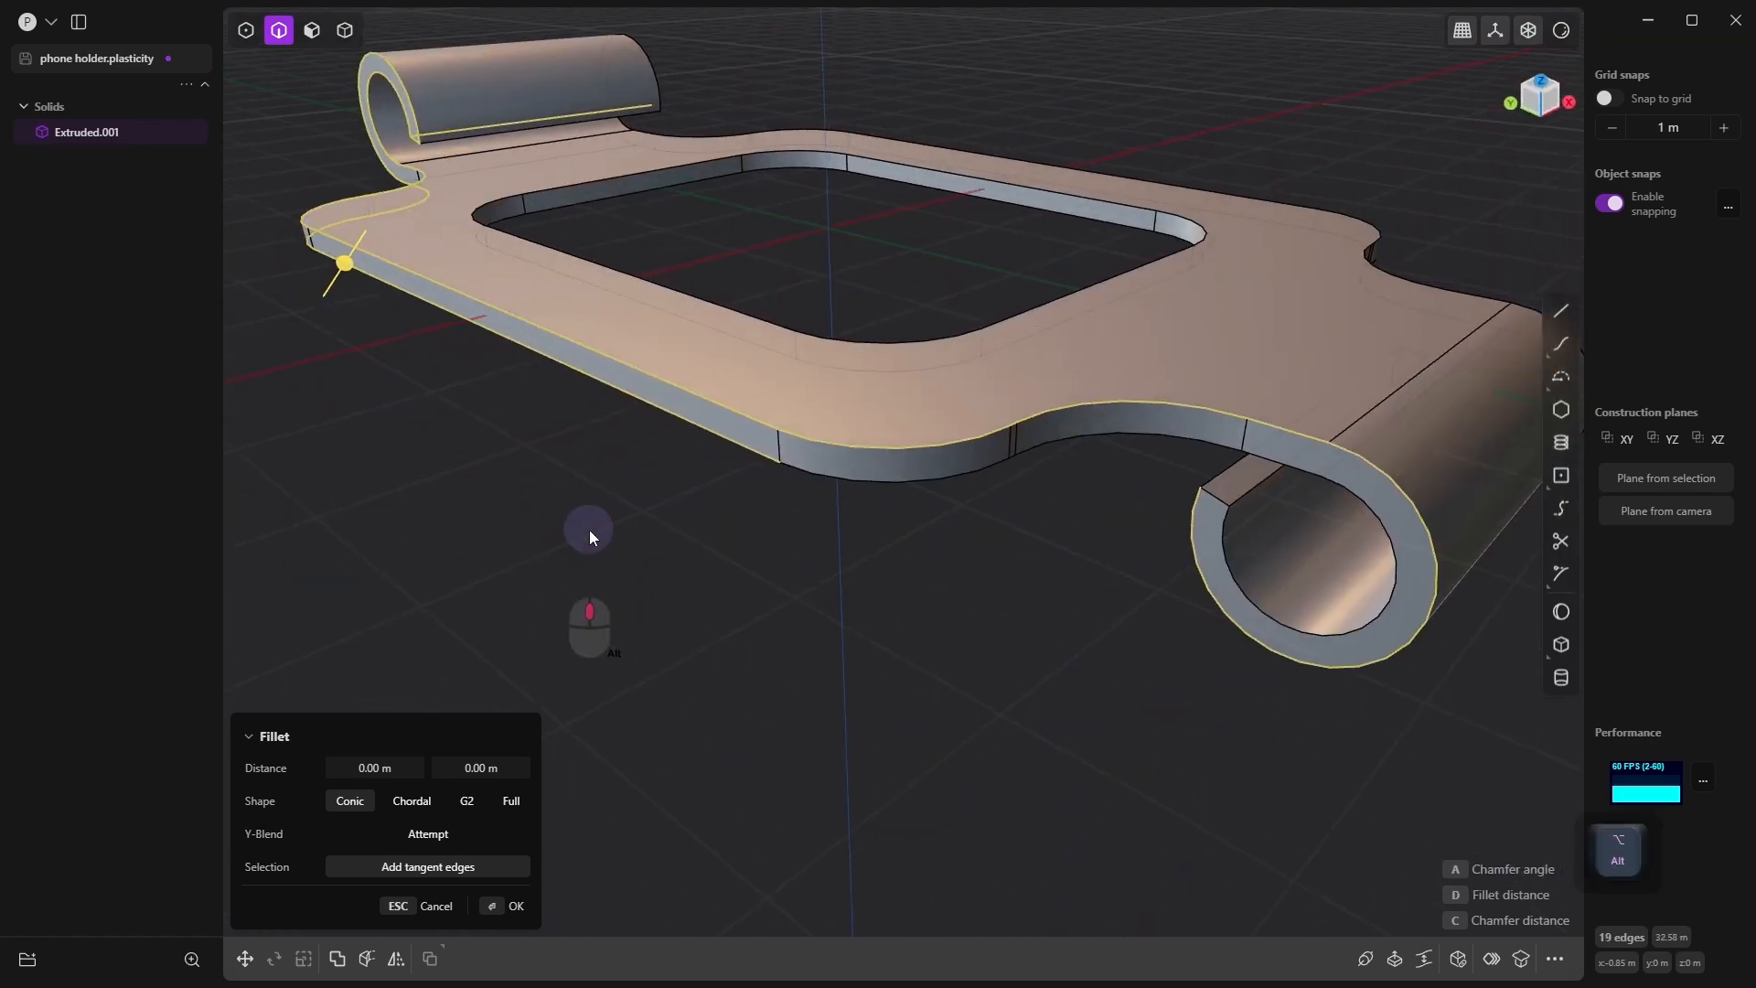
{"action": "left_click", "coordinate": [853, 490], "text": "shift"}
{"action": "scroll", "coordinate": [1011, 494], "scroll_direction": "up", "scroll_amount": 5, "text": "shift"}
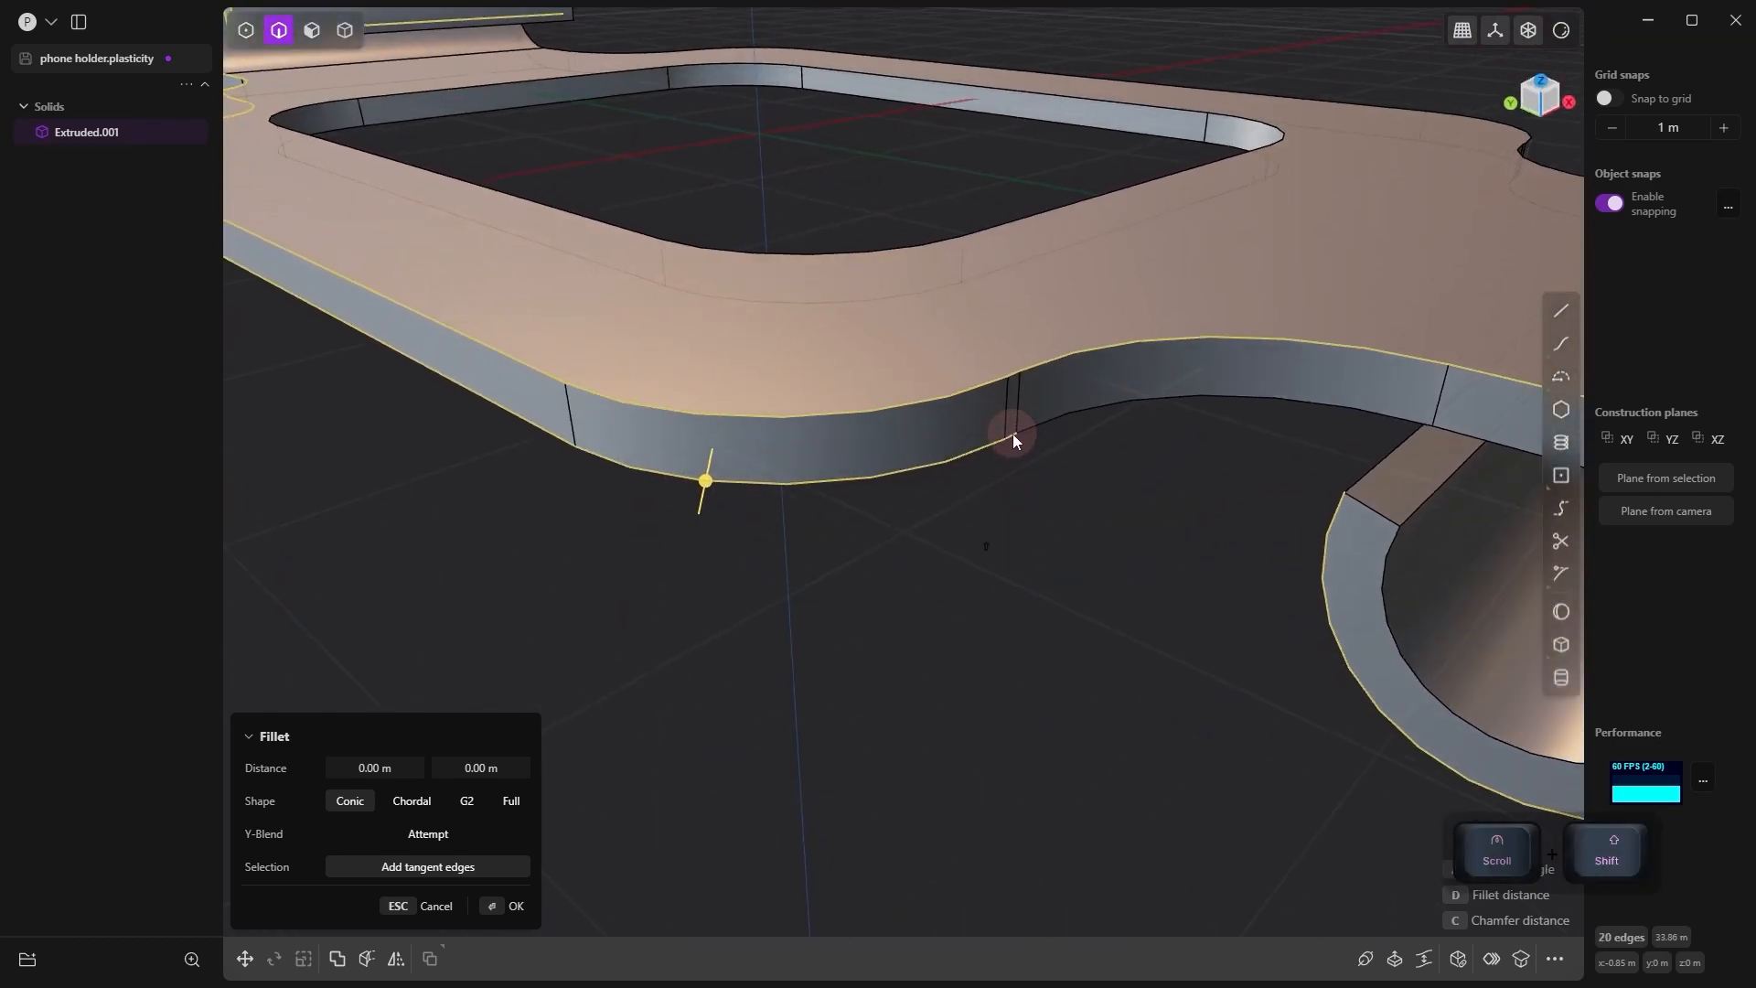
{"action": "left_click", "coordinate": [1068, 416], "text": "shift"}
{"action": "middle_click_drag", "start_coordinate": [1018, 525], "coordinate": [715, 523], "text": "shift"}
Step: Add the down-curled roll's inner profile and lip edges, including both long edges across its width, to the fillet selection
{"action": "left_click", "coordinate": [1112, 513], "text": "shift"}
{"action": "left_click", "coordinate": [1121, 578], "text": "shift"}
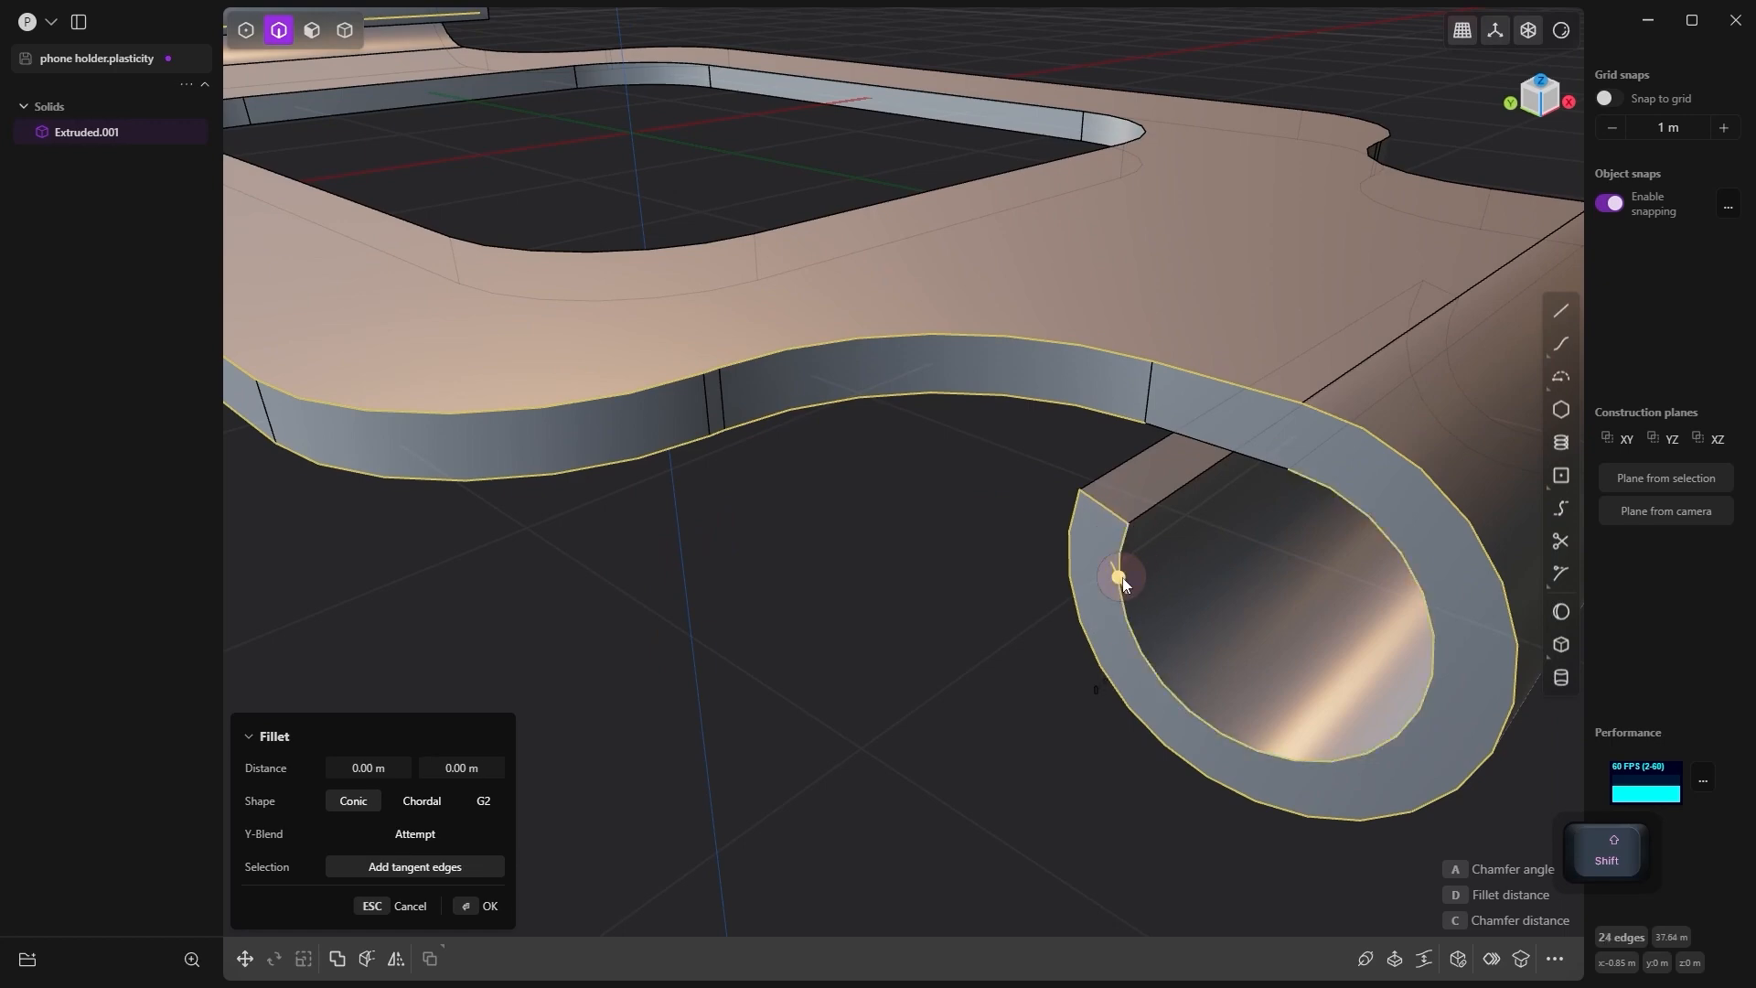
{"action": "left_click", "coordinate": [1162, 501], "text": "shift"}
{"action": "left_click", "coordinate": [1101, 477], "text": "shift"}
{"action": "left_click", "coordinate": [1229, 448], "text": "shift"}
{"action": "scroll", "coordinate": [933, 631], "scroll_direction": "down", "scroll_amount": 6}
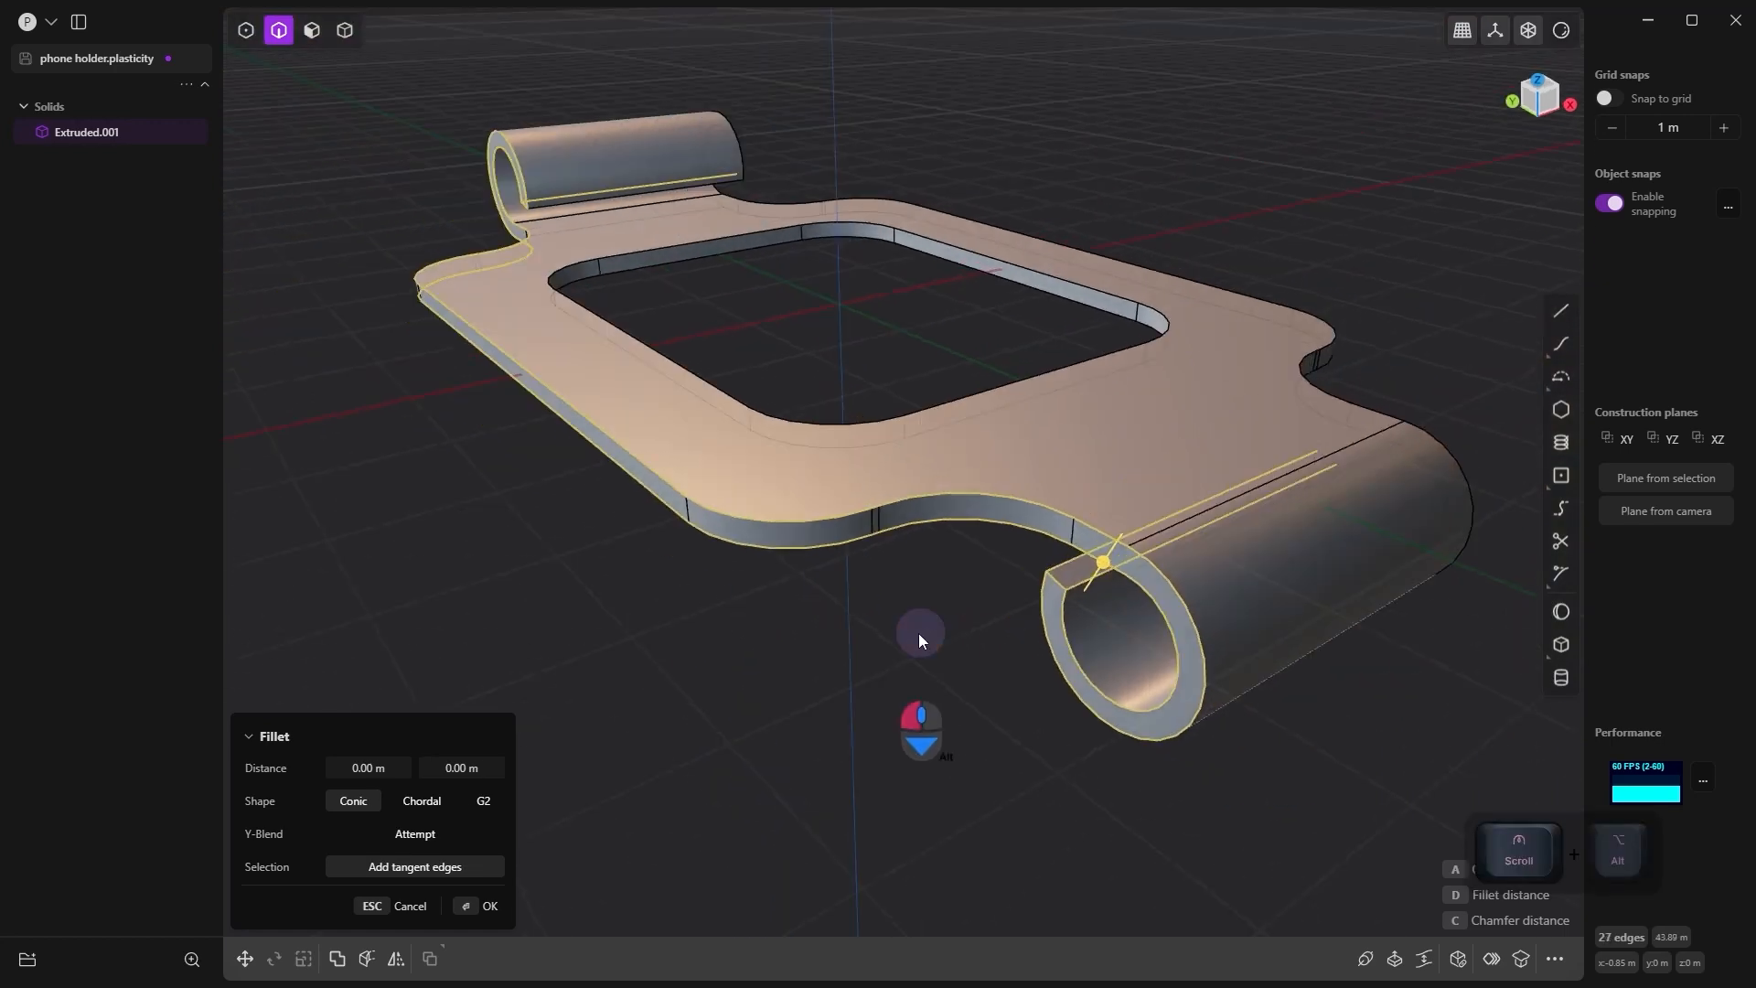
Step: Add the outer, inner and lip edges of the down-curled roll's end face on the positive X side
{"action": "middle_click_drag", "start_coordinate": [919, 633], "coordinate": [886, 542], "text": "alt"}
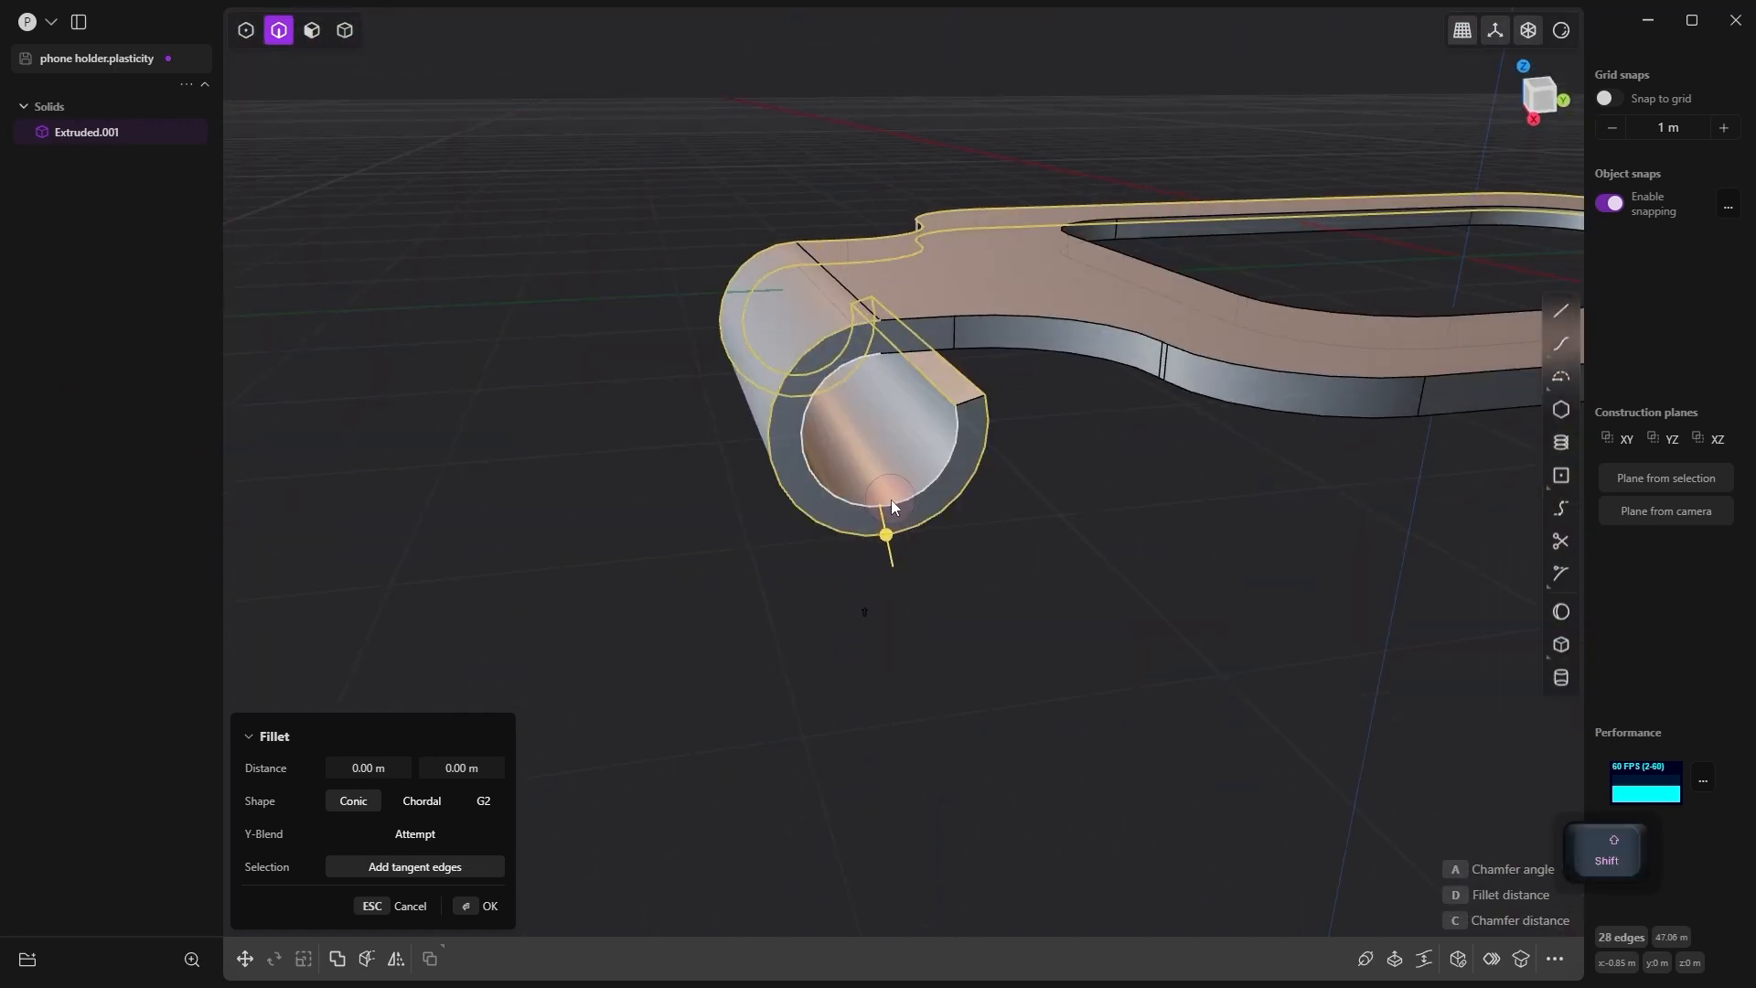
{"action": "left_click", "coordinate": [891, 501], "text": "shift"}
{"action": "left_click", "coordinate": [968, 400], "text": "shift"}
{"action": "left_click", "coordinate": [944, 351], "text": "shift"}
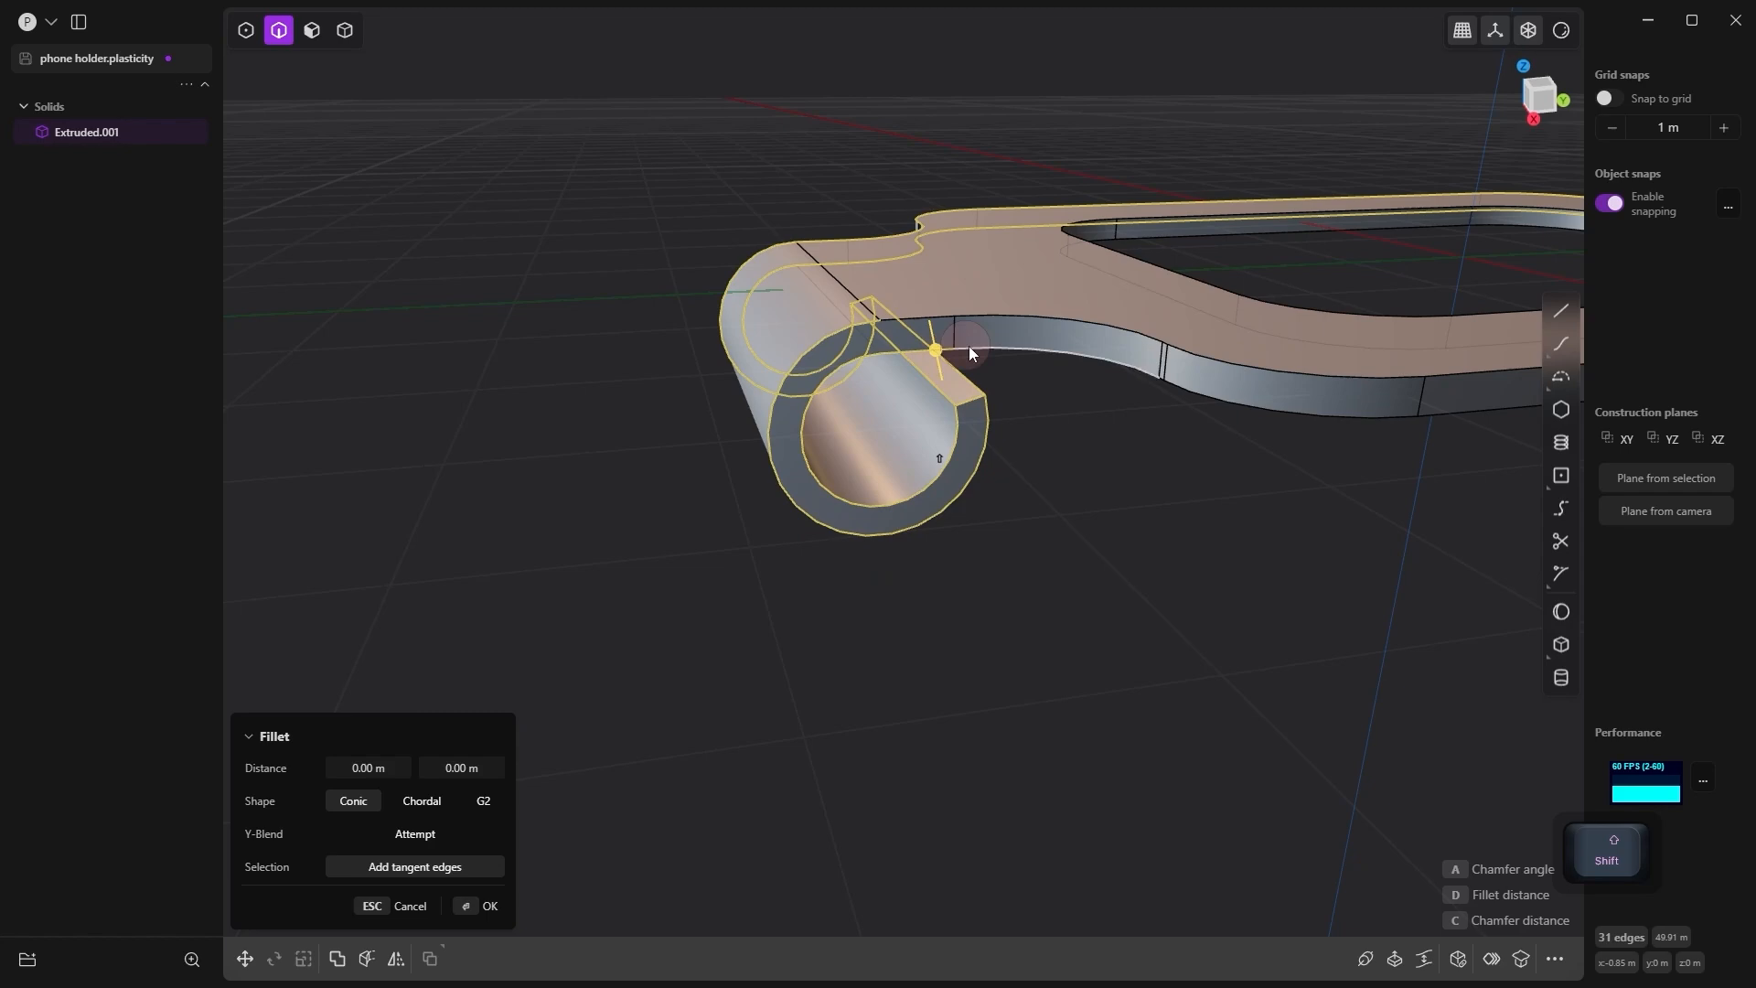
Step: Add the upper and lower edges of the curved notch and corner beside the down-curled roll on the positive X side
{"action": "left_click_drag", "start_coordinate": [1118, 404], "coordinate": [1210, 393], "text": "alt"}
{"action": "scroll", "coordinate": [1210, 394], "scroll_direction": "up", "scroll_amount": 5}
{"action": "left_click", "coordinate": [1129, 365], "text": "shift"}
{"action": "left_click", "coordinate": [1210, 385], "text": "shift"}
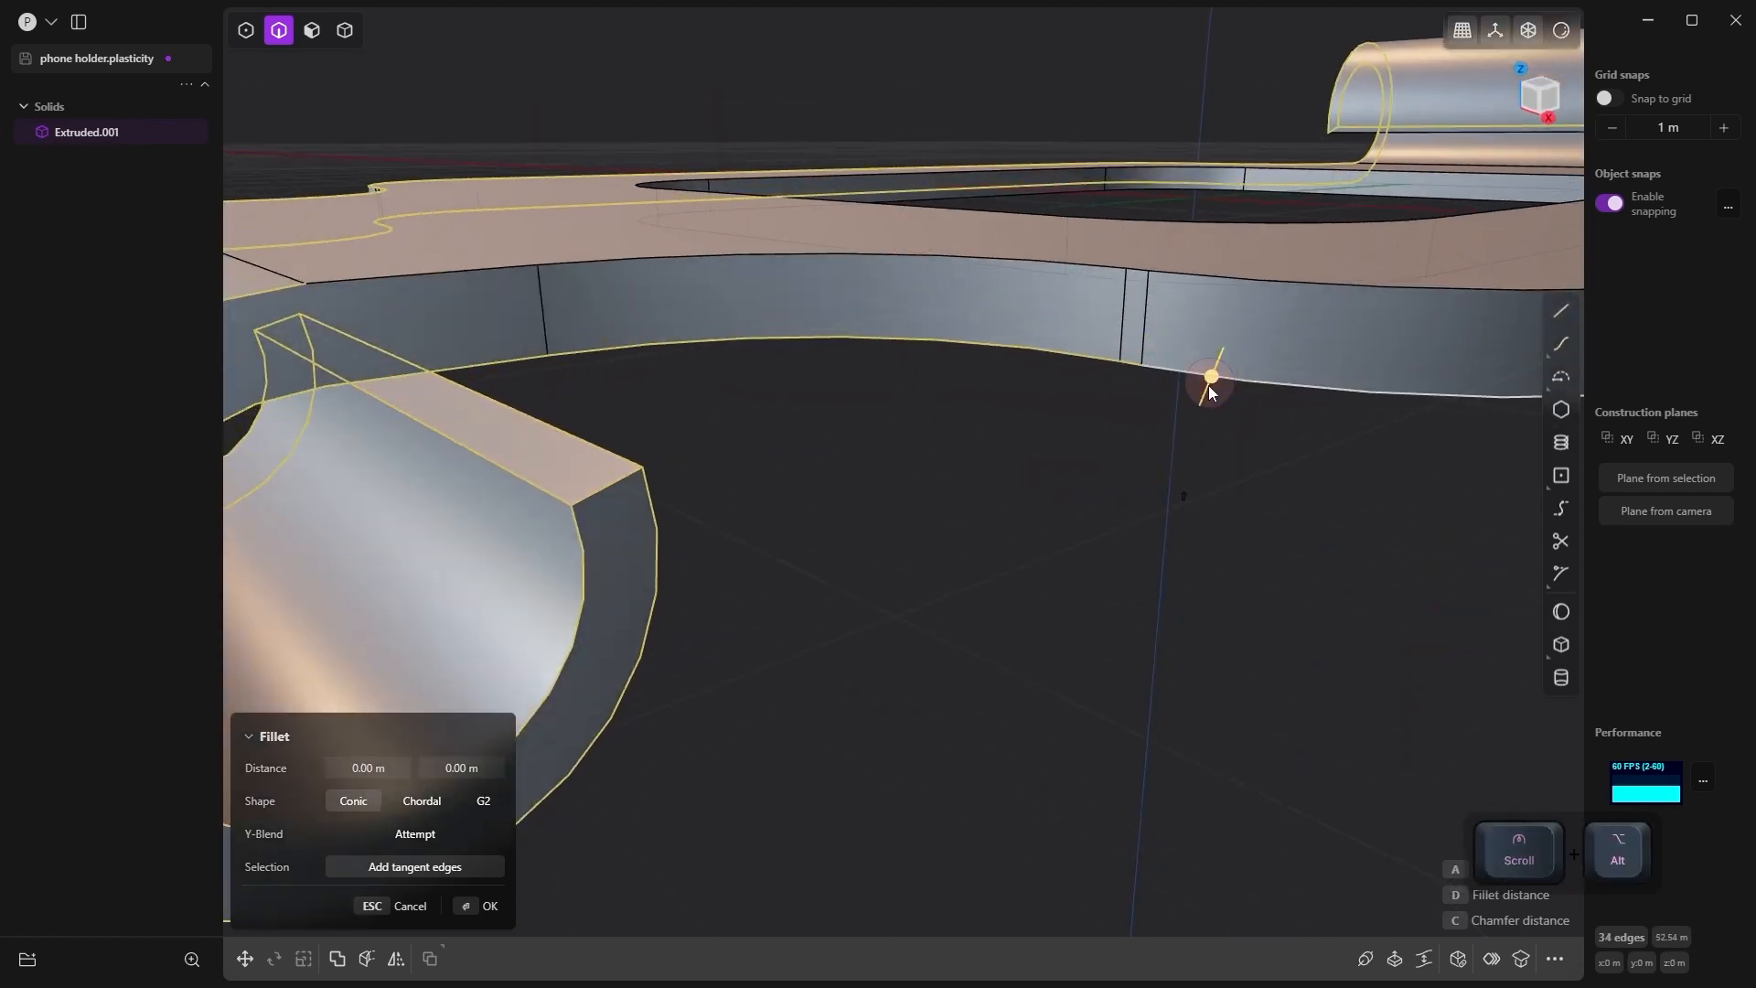
{"action": "scroll", "coordinate": [1209, 392], "scroll_direction": "down", "scroll_amount": 5}
{"action": "scroll", "coordinate": [981, 431], "scroll_direction": "up", "scroll_amount": 3}
{"action": "left_click", "coordinate": [960, 405], "text": "shift"}
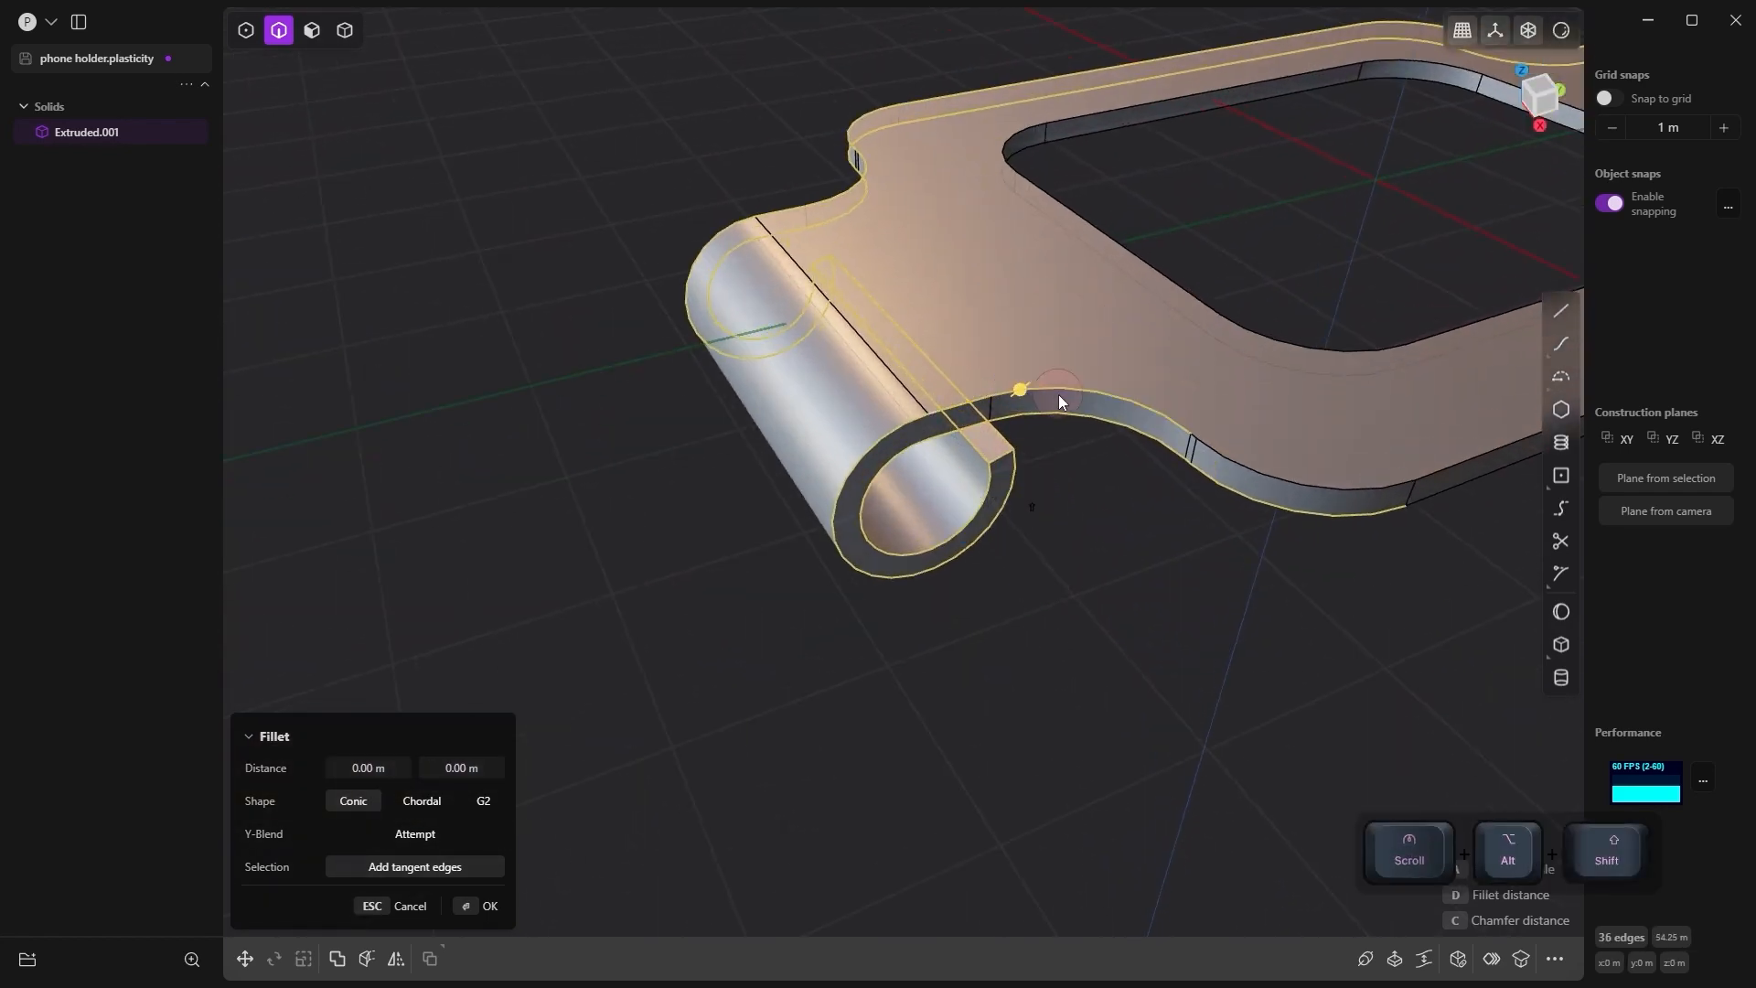
{"action": "left_click", "coordinate": [1194, 438], "text": "shift"}
Step: Add the upper and lower edges of the positive X long side and its curved corner and notch toward the up-curled roll
{"action": "left_click_drag", "start_coordinate": [1257, 553], "coordinate": [474, 610], "text": "alt"}
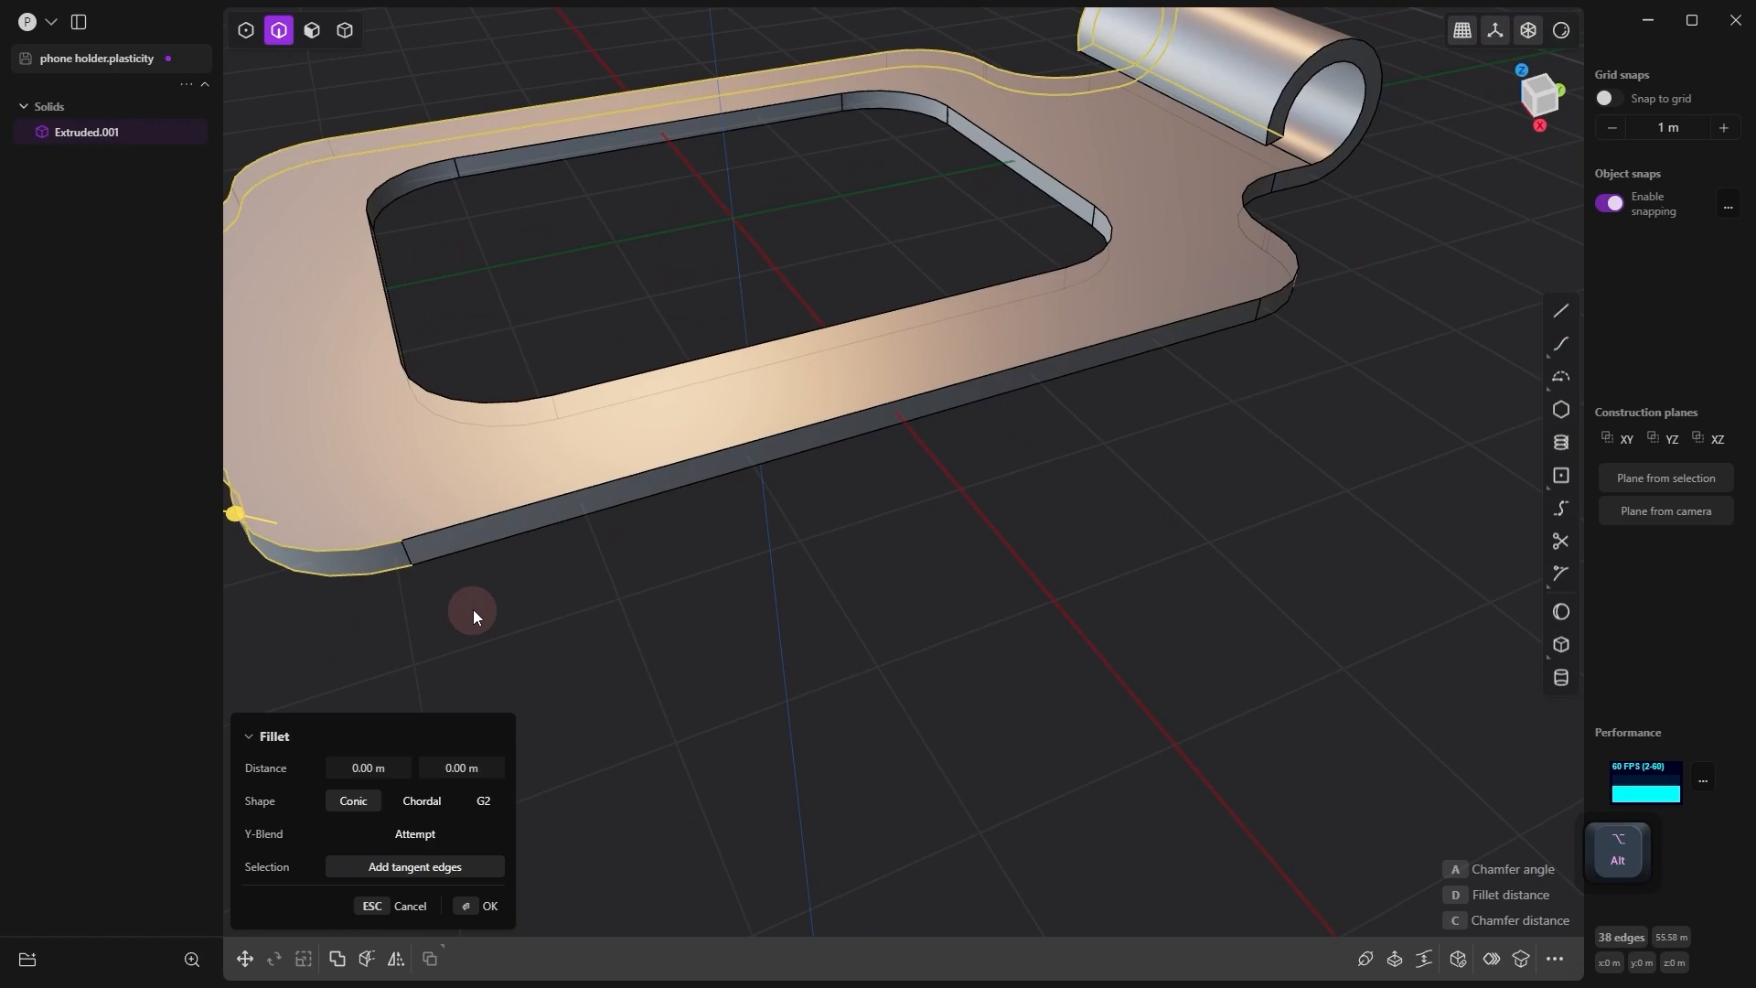
{"action": "left_click", "coordinate": [496, 540], "text": "shift"}
{"action": "left_click", "coordinate": [509, 508], "text": "shift"}
{"action": "left_click_drag", "start_coordinate": [693, 481], "coordinate": [529, 605], "text": "alt"}
{"action": "scroll", "coordinate": [909, 486], "scroll_direction": "up", "scroll_amount": 4}
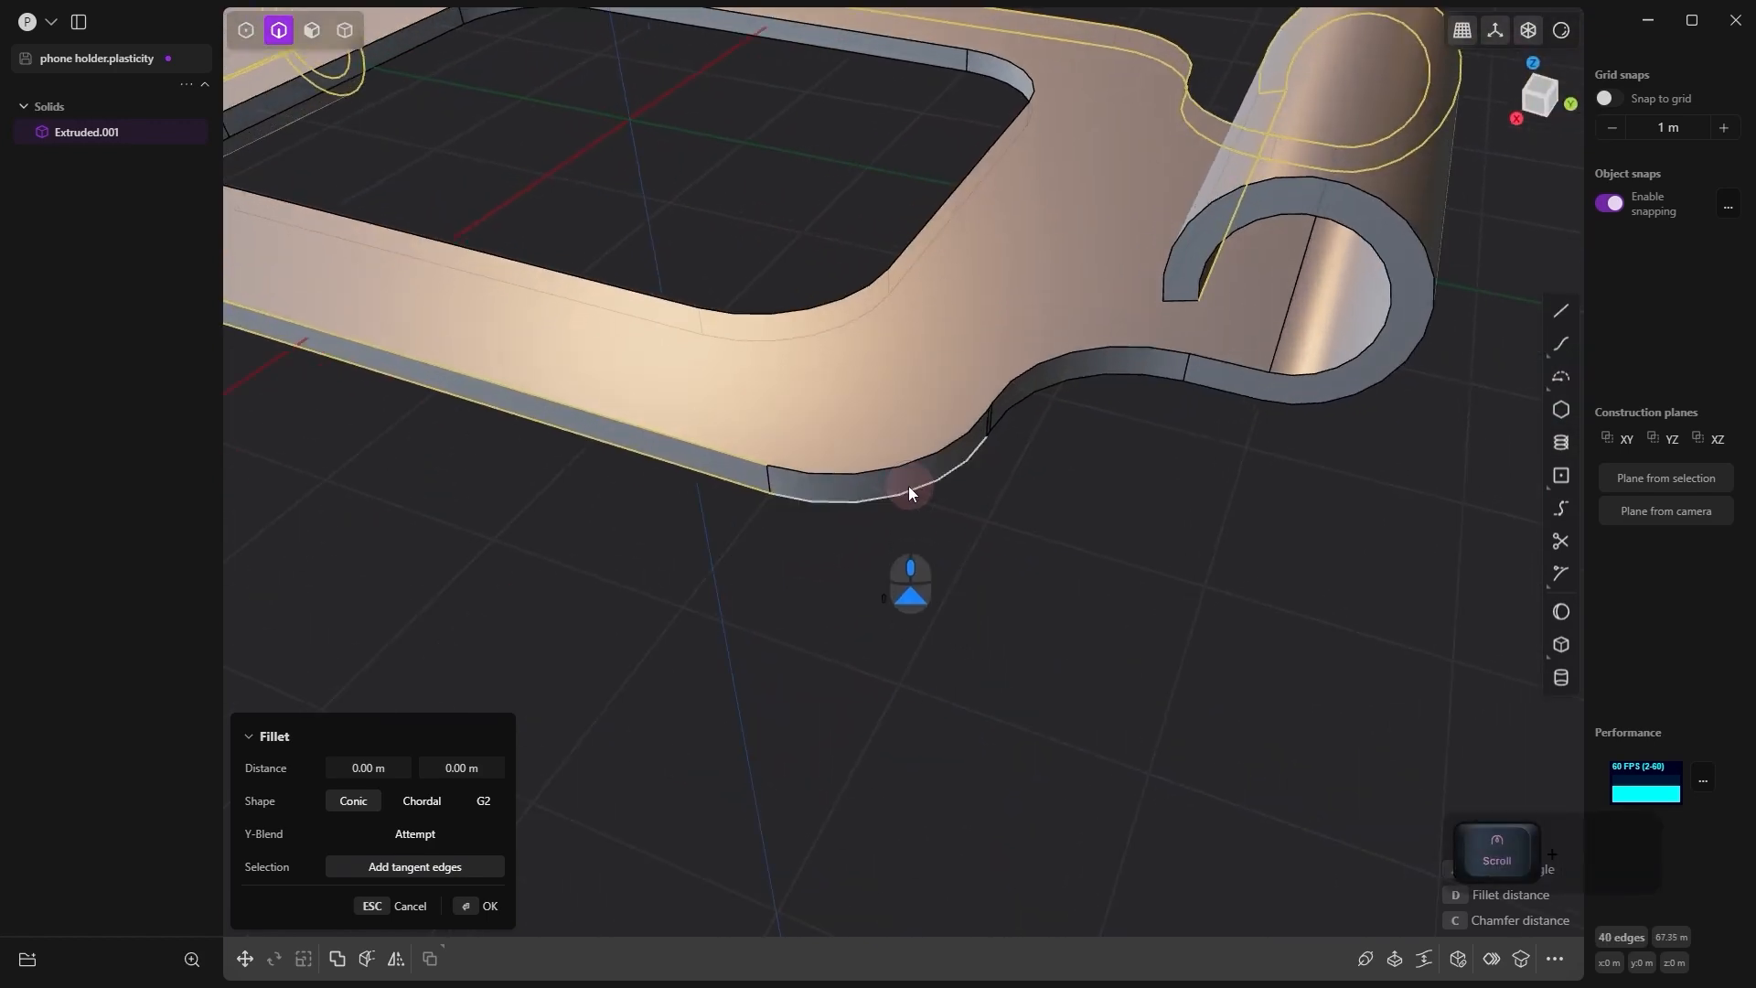
{"action": "left_click", "coordinate": [885, 502], "text": "shift"}
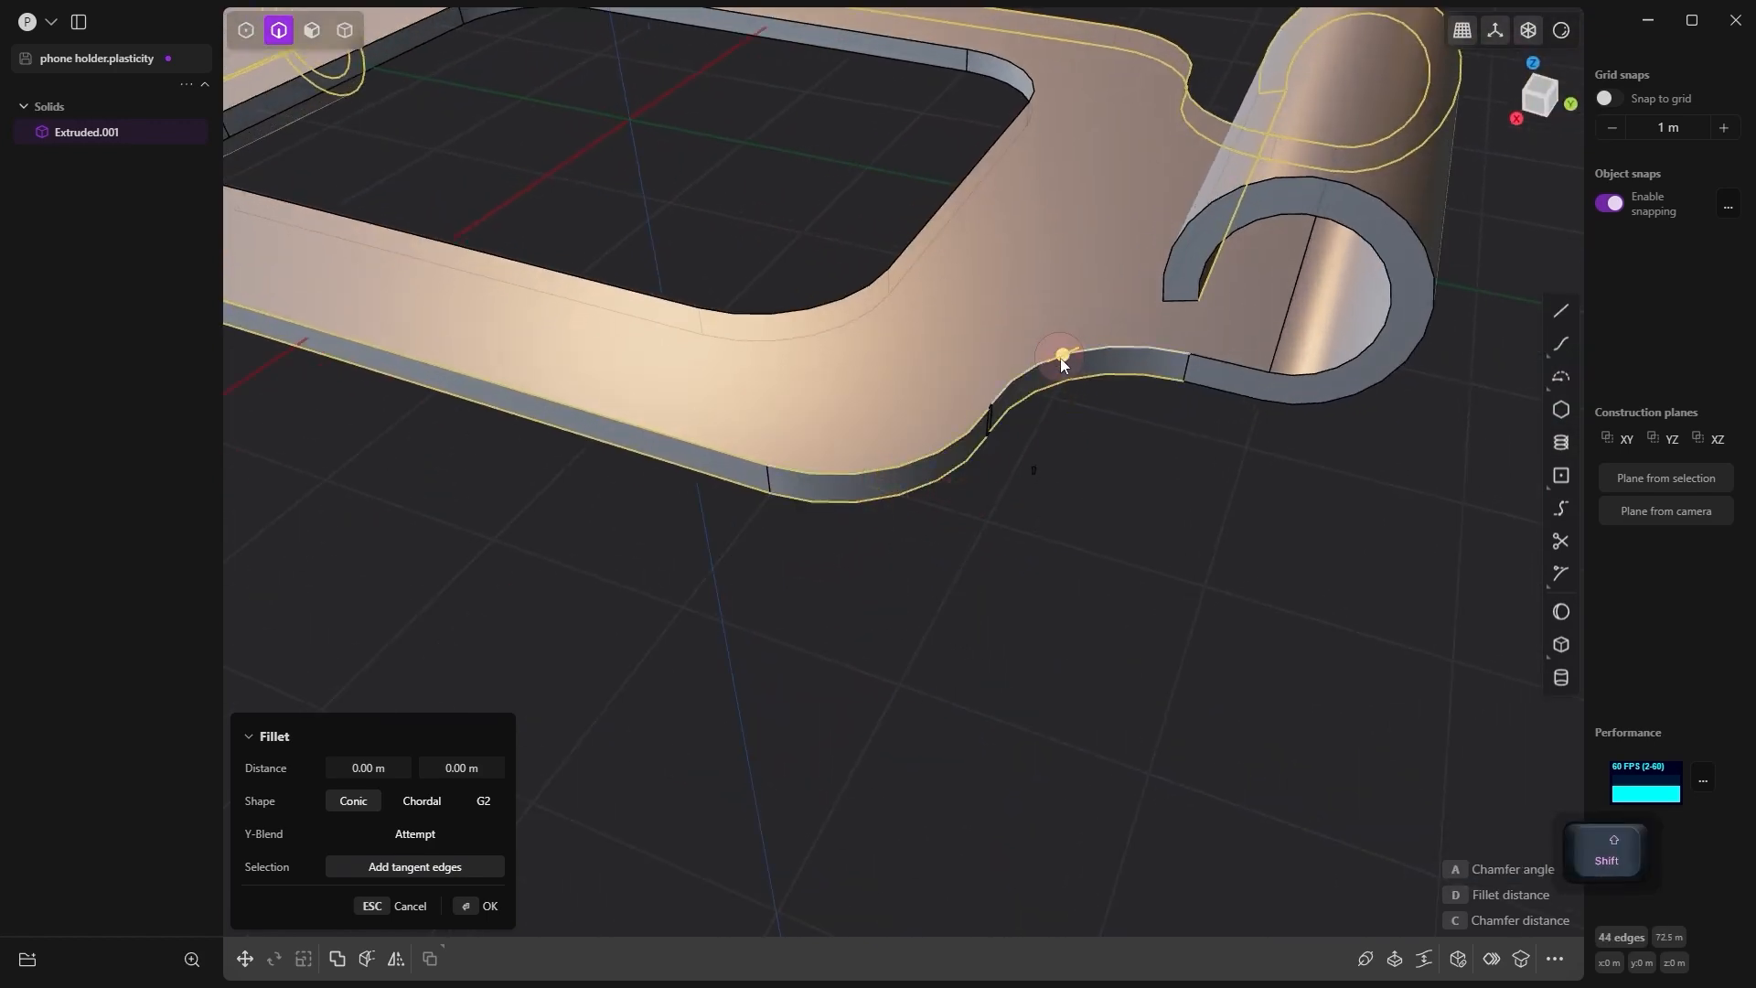
{"action": "left_click_drag", "start_coordinate": [1063, 364], "coordinate": [1043, 443], "text": "alt"}
{"action": "scroll", "coordinate": [1042, 443], "scroll_direction": "up", "scroll_amount": 4}
{"action": "left_click", "coordinate": [1089, 468], "text": "shift"}
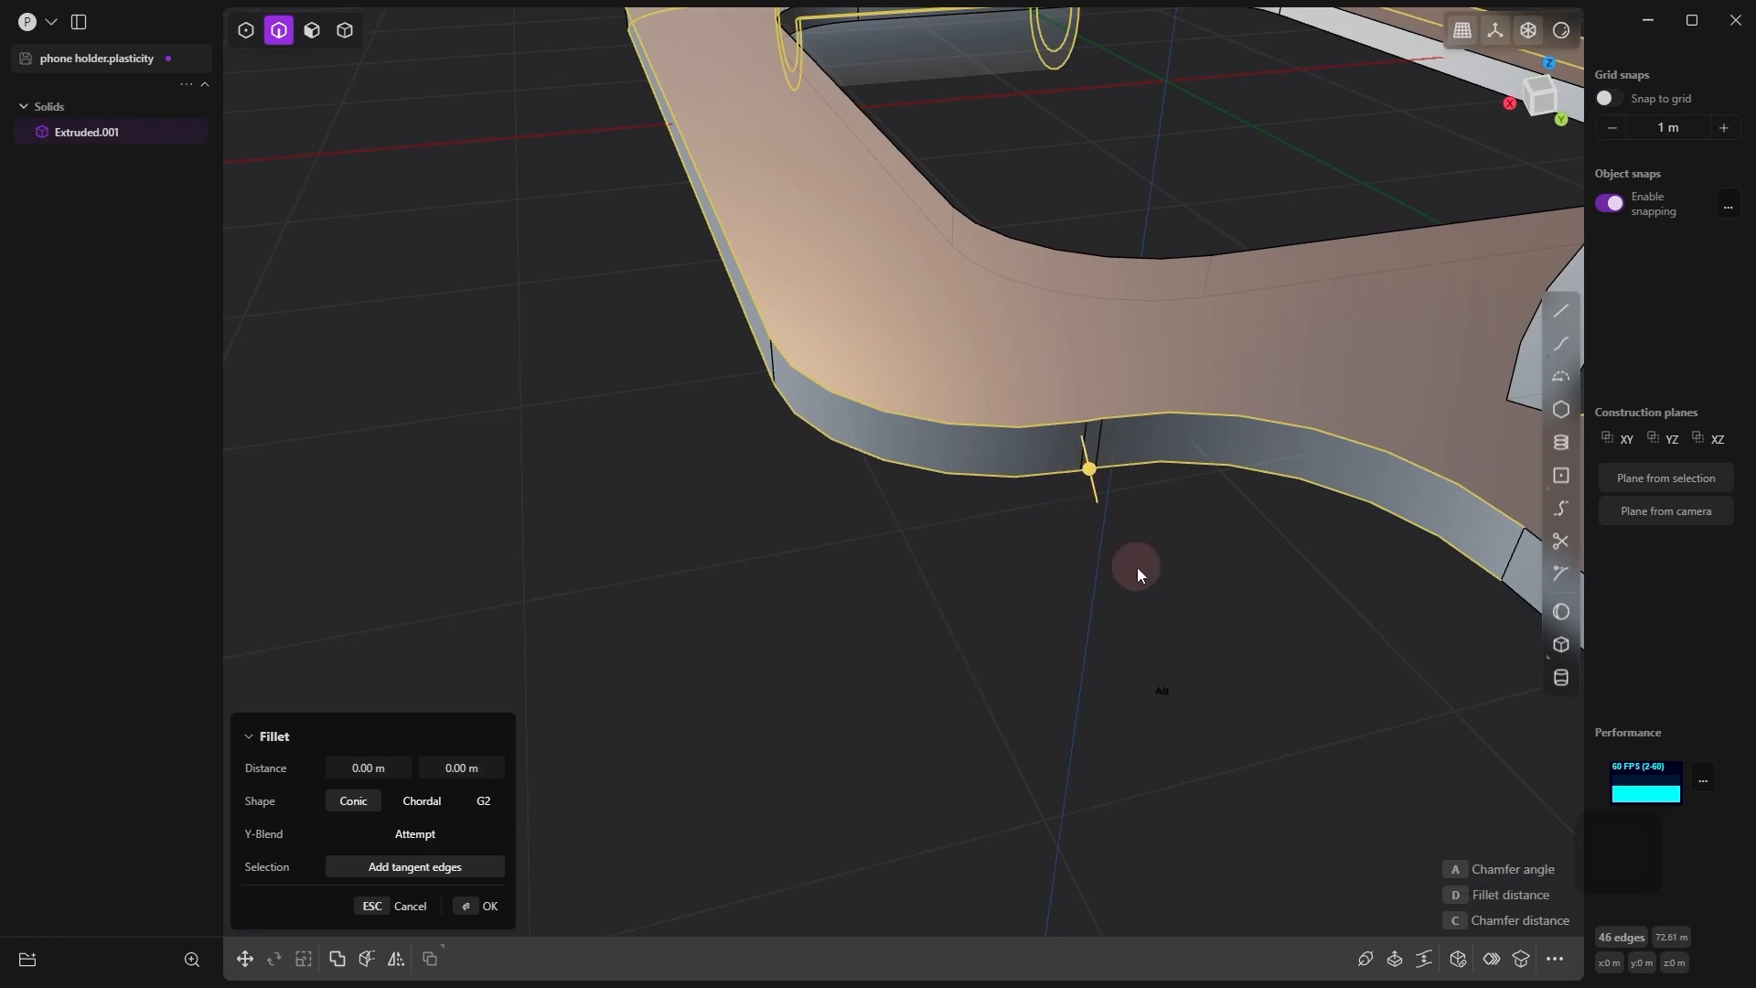
Step: Add the inner, outer and lip edges of the up-curled roll's end face on the positive X side
{"action": "mouse_move", "coordinate": [1134, 570]}
{"action": "middle_mouse_down"}
{"action": "mouse_move", "coordinate": [797, 549]}
{"action": "mouse_move", "coordinate": [901, 432]}
{"action": "middle_mouse_up"}
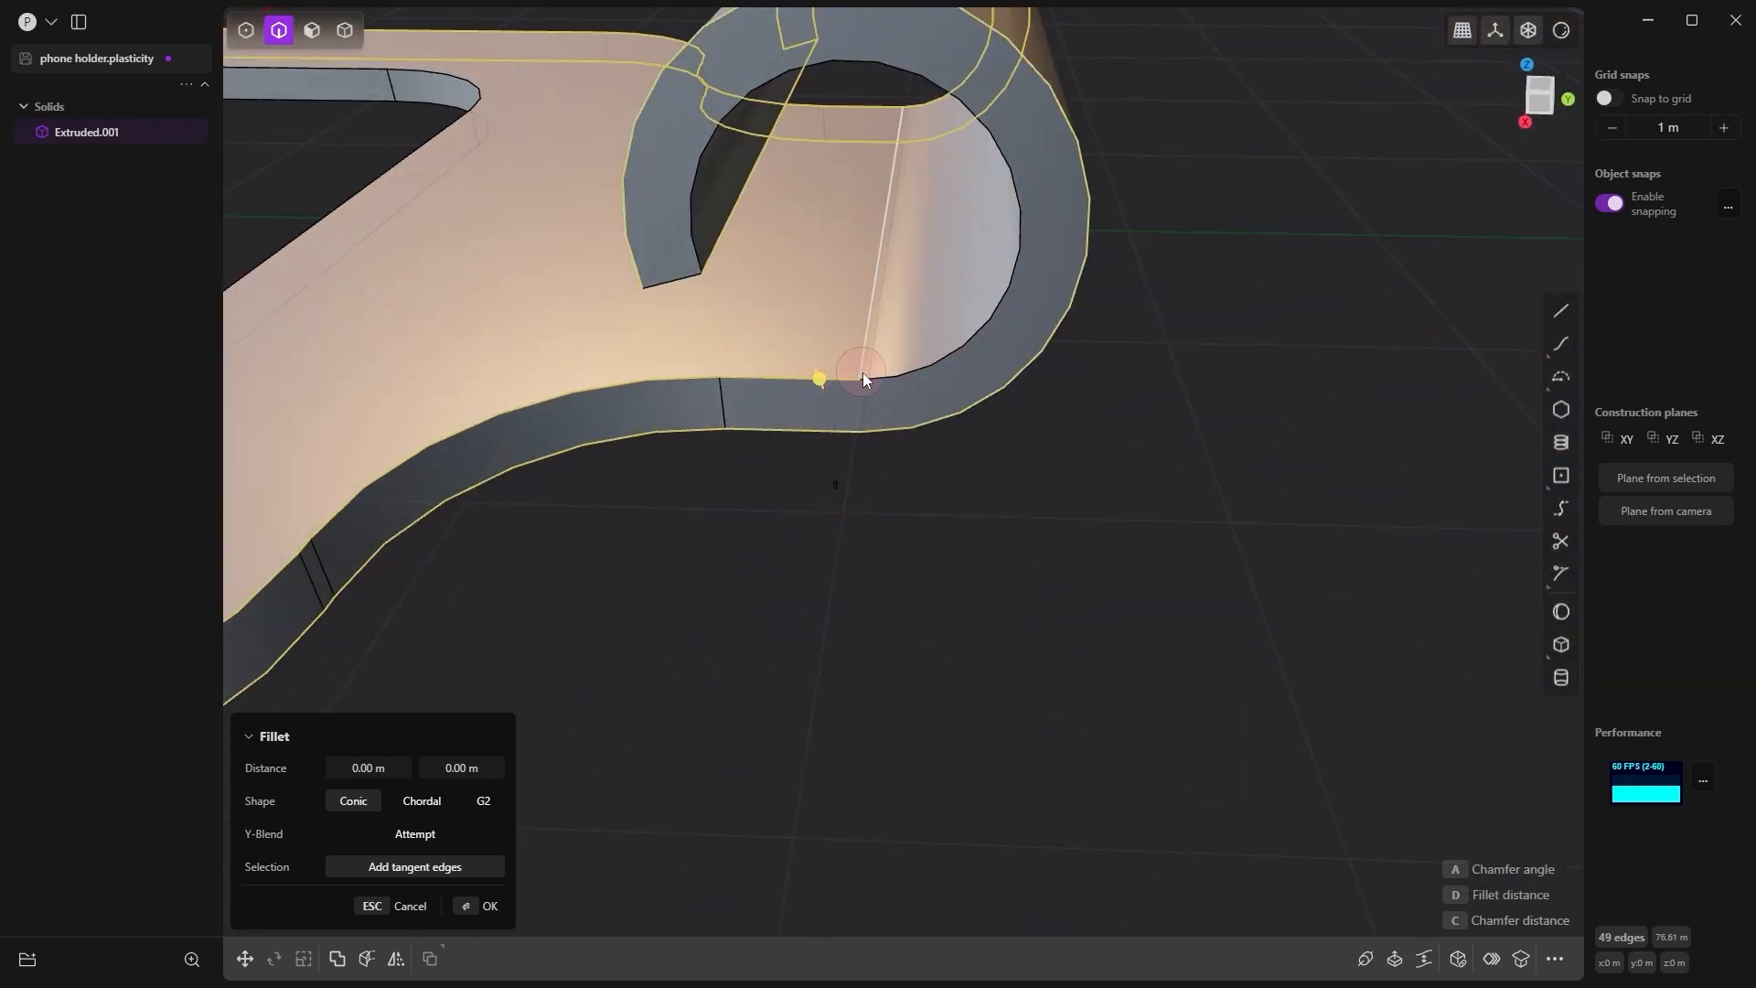
{"action": "left_click", "coordinate": [886, 375], "text": "shift"}
{"action": "left_click", "coordinate": [679, 280], "text": "shift"}
{"action": "scroll", "coordinate": [677, 431], "scroll_direction": "down", "scroll_amount": 3}
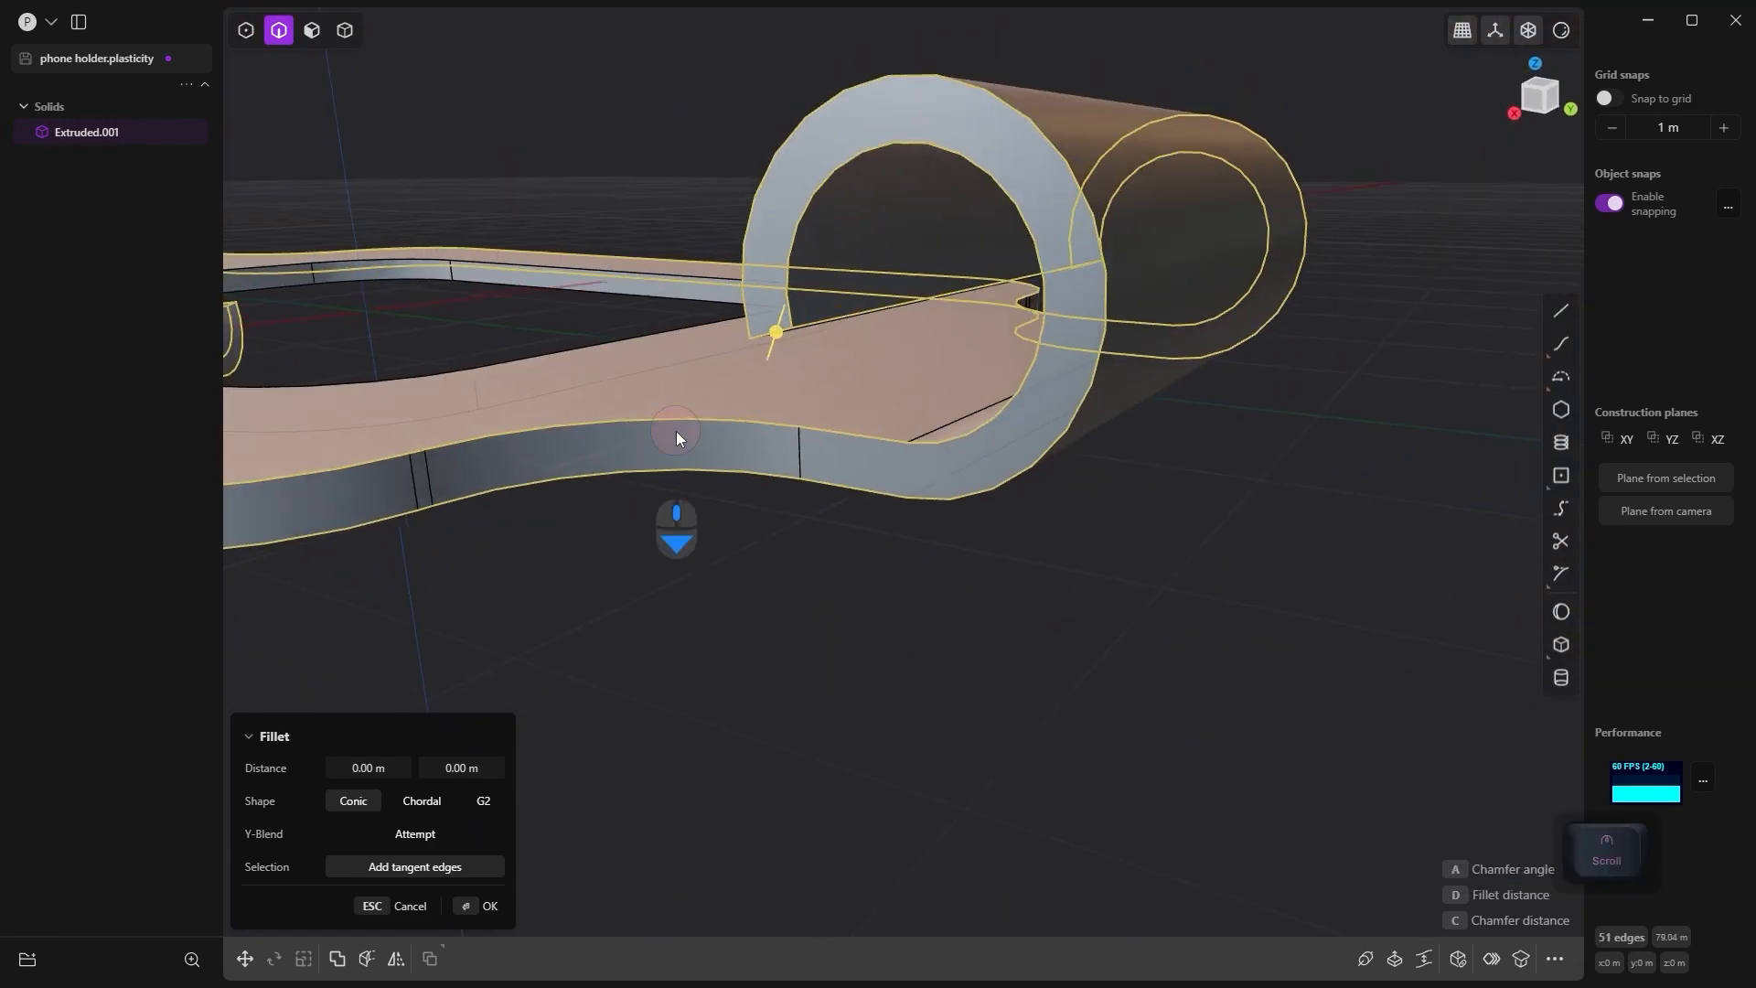
Step: Correct the outline edge selection by undoing the last selection change and adding the missing edge
{"action": "scroll", "coordinate": [677, 431], "scroll_direction": "down", "scroll_amount": 2}
{"action": "left_click_drag", "start_coordinate": [677, 431], "coordinate": [743, 505], "text": "alt"}
{"action": "scroll", "coordinate": [743, 505], "scroll_direction": "down", "scroll_amount": 2}
{"action": "middle_click_drag", "start_coordinate": [787, 512], "coordinate": [1374, 589], "text": "alt"}
{"action": "scroll", "coordinate": [1374, 589], "scroll_direction": "down", "scroll_amount": 3}
{"action": "left_click_drag", "start_coordinate": [860, 631], "coordinate": [1195, 613], "text": "alt"}
{"action": "scroll", "coordinate": [1012, 661], "scroll_direction": "up", "scroll_amount": 3}
{"action": "scroll", "coordinate": [947, 530], "scroll_direction": "up", "scroll_amount": 4}
{"action": "key", "text": "ctrl+z"}
{"action": "left_click", "coordinate": [964, 476], "text": "shift"}
Step: Apply a small fillet to the selected outline edges of the plate and its rolled ends
{"action": "key", "text": "b"}
{"action": "scroll", "coordinate": [1027, 666], "scroll_direction": "down", "scroll_amount": 5}
{"action": "left_click_drag", "start_coordinate": [1027, 666], "coordinate": [1298, 630], "text": "alt"}
{"action": "scroll", "coordinate": [1298, 630], "scroll_direction": "up", "scroll_amount": 5}
{"action": "left_click_drag", "start_coordinate": [1203, 582], "coordinate": [1167, 628]}
{"action": "right_click", "coordinate": [1198, 589]}
{"action": "scroll", "coordinate": [1032, 684], "scroll_direction": "down", "scroll_amount": 5}
{"action": "middle_click_drag", "start_coordinate": [1032, 684], "coordinate": [1302, 472], "text": "alt"}
{"action": "left_click_drag", "start_coordinate": [977, 377], "coordinate": [937, 428], "text": "alt"}
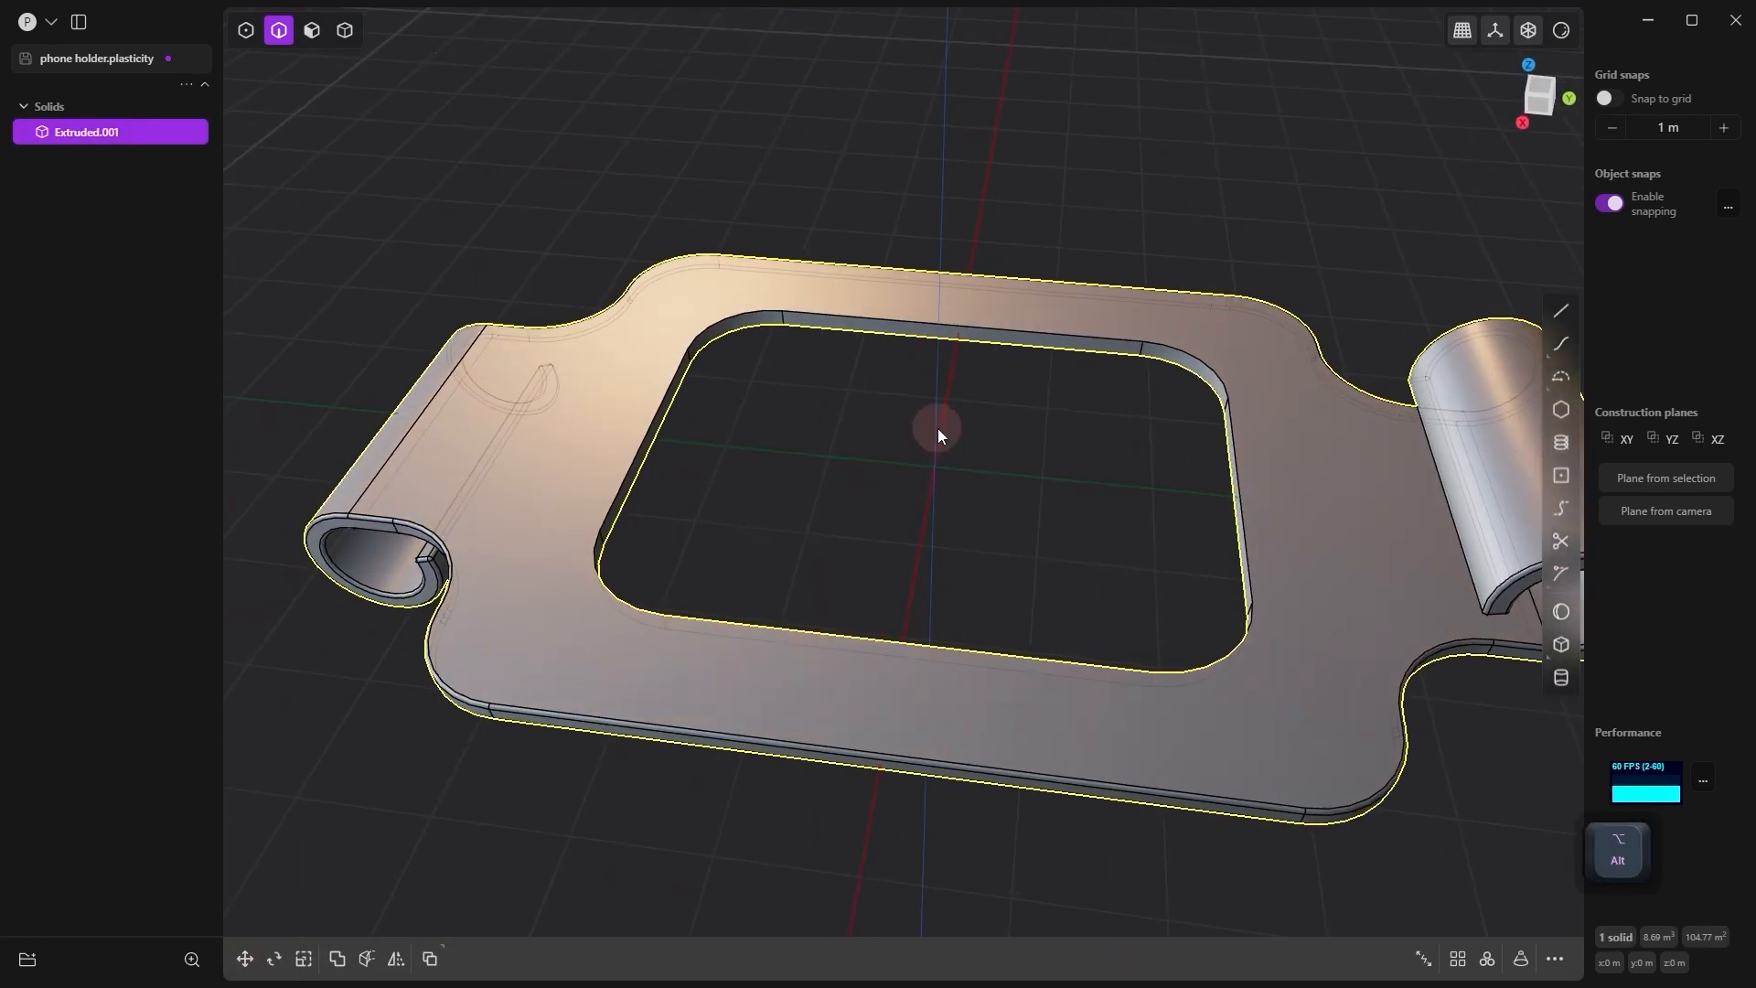
Step: Select the complete upper and lower edge loops of the central window, starting from a cleared selection
{"action": "left_click", "coordinate": [935, 426]}
{"action": "left_click", "coordinate": [832, 330]}
{"action": "left_click", "coordinate": [668, 402], "text": "shift"}
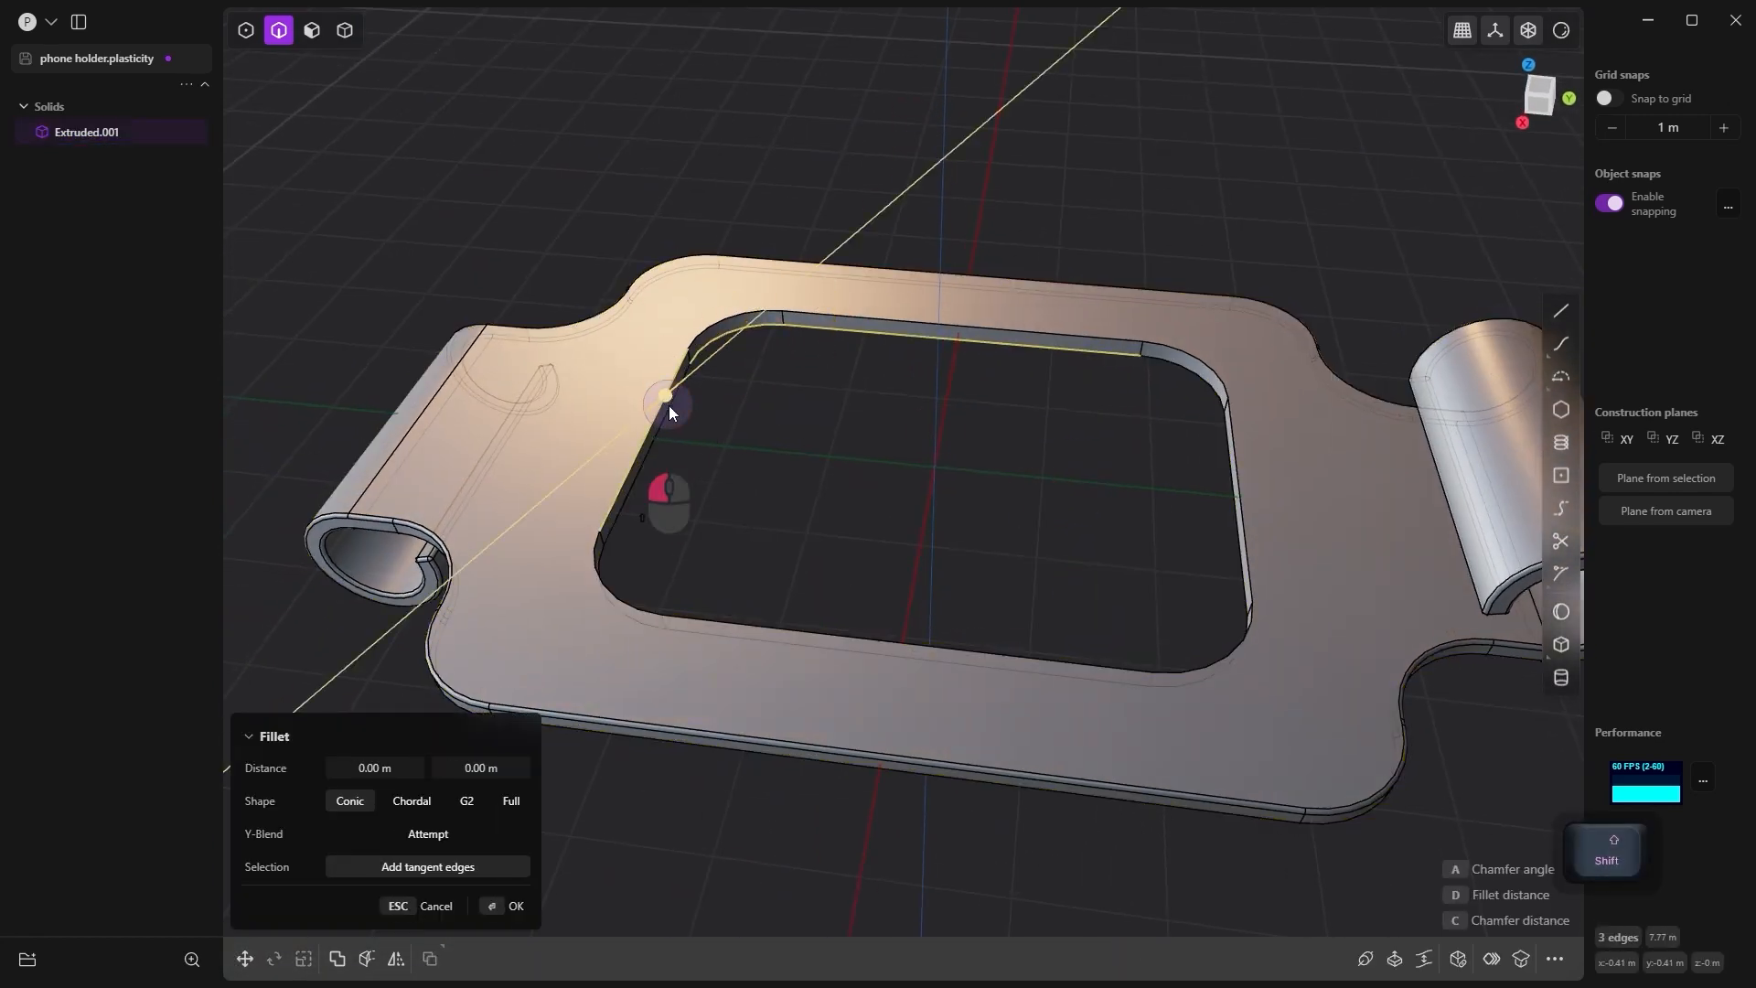
{"action": "left_click", "coordinate": [816, 315], "text": "alt"}
{"action": "left_click", "coordinate": [812, 337], "text": "alt+shift"}
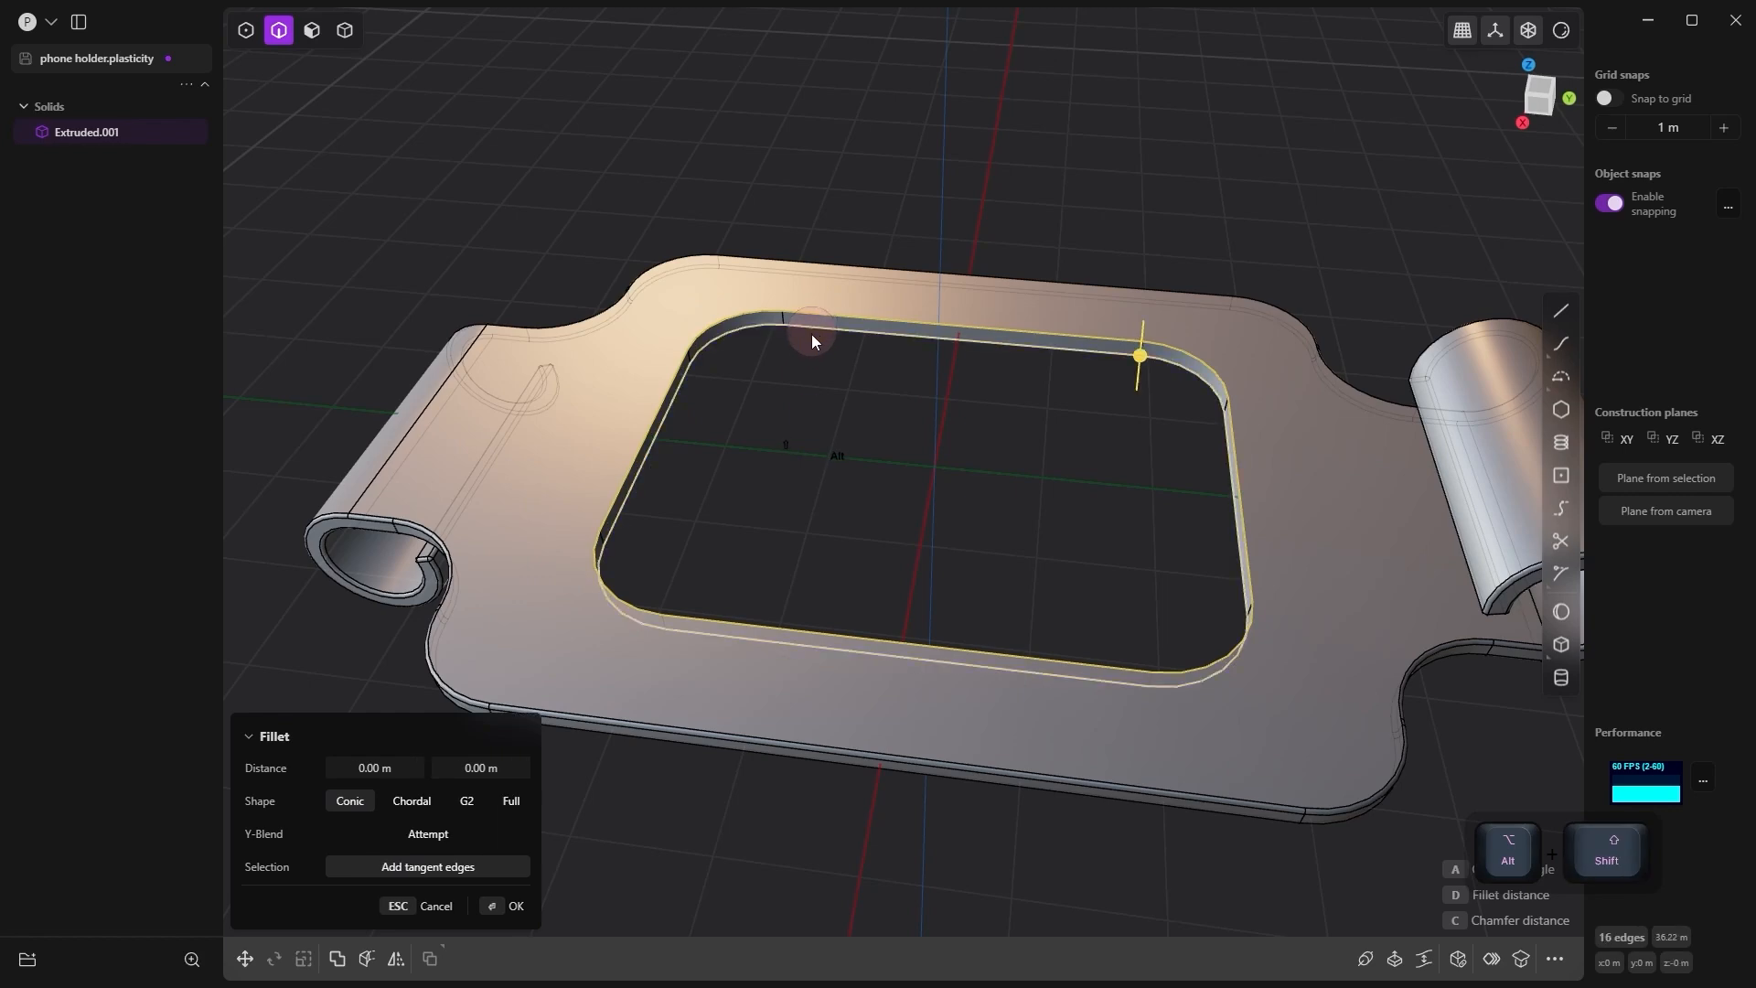
Step: Fillet the window's upper and lower edge loops with a distance of about 0.031 m
{"action": "left_click_drag", "start_coordinate": [1145, 353], "coordinate": [1143, 360]}
{"action": "scroll", "coordinate": [722, 734], "scroll_direction": "up", "scroll_amount": 2}
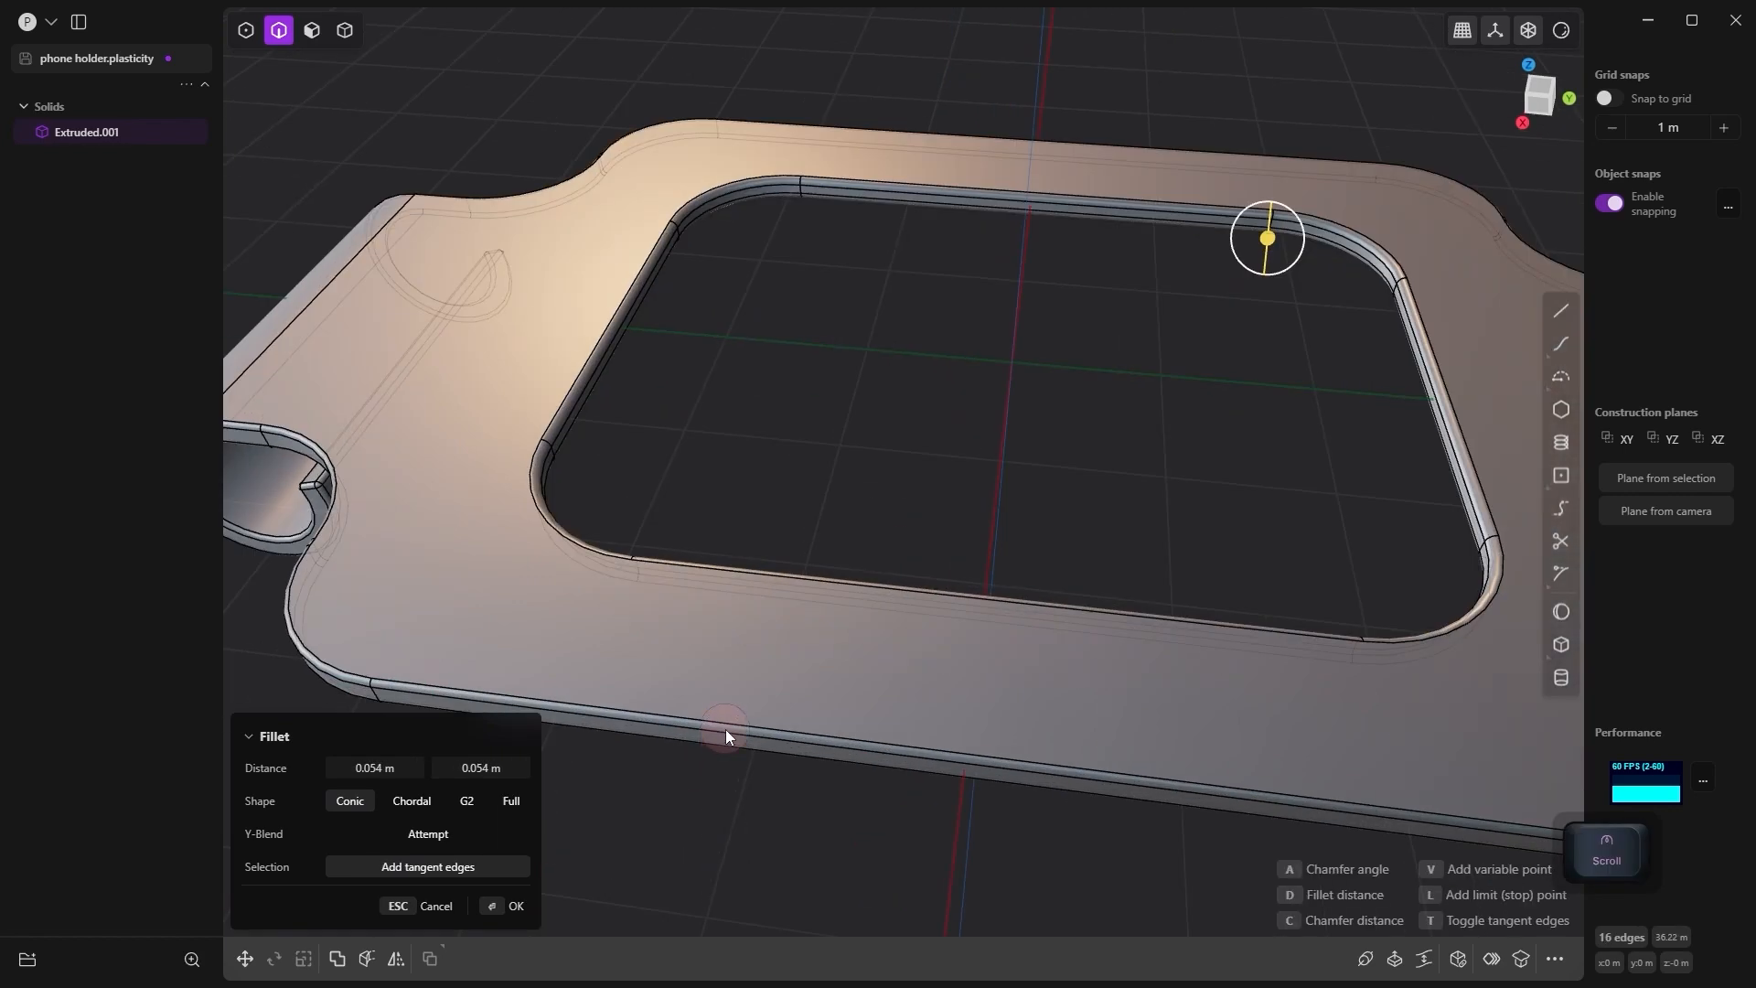
{"action": "scroll", "coordinate": [730, 688], "scroll_direction": "down", "scroll_amount": 2}
{"action": "scroll", "coordinate": [730, 688], "scroll_direction": "down", "scroll_amount": 3}
{"action": "middle_click_drag", "start_coordinate": [844, 615], "coordinate": [659, 324], "text": "alt"}
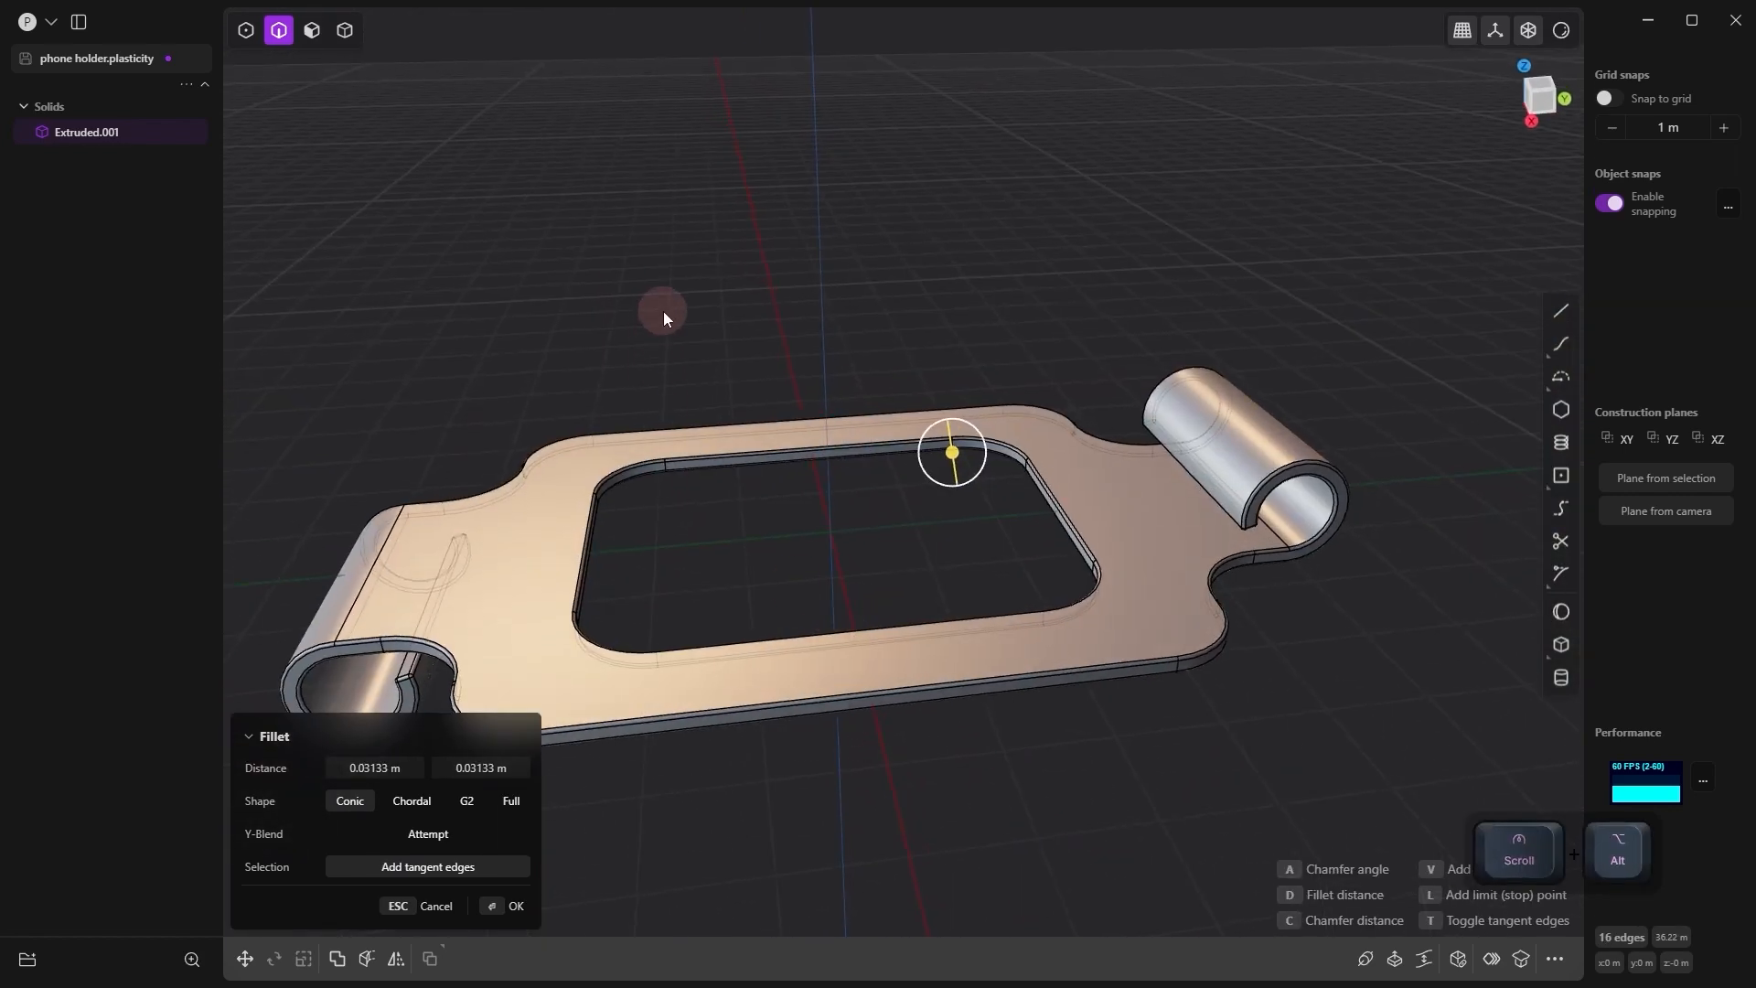
{"action": "right_click", "coordinate": [665, 312]}
{"action": "left_click_drag", "start_coordinate": [664, 312], "coordinate": [737, 331], "text": "alt"}
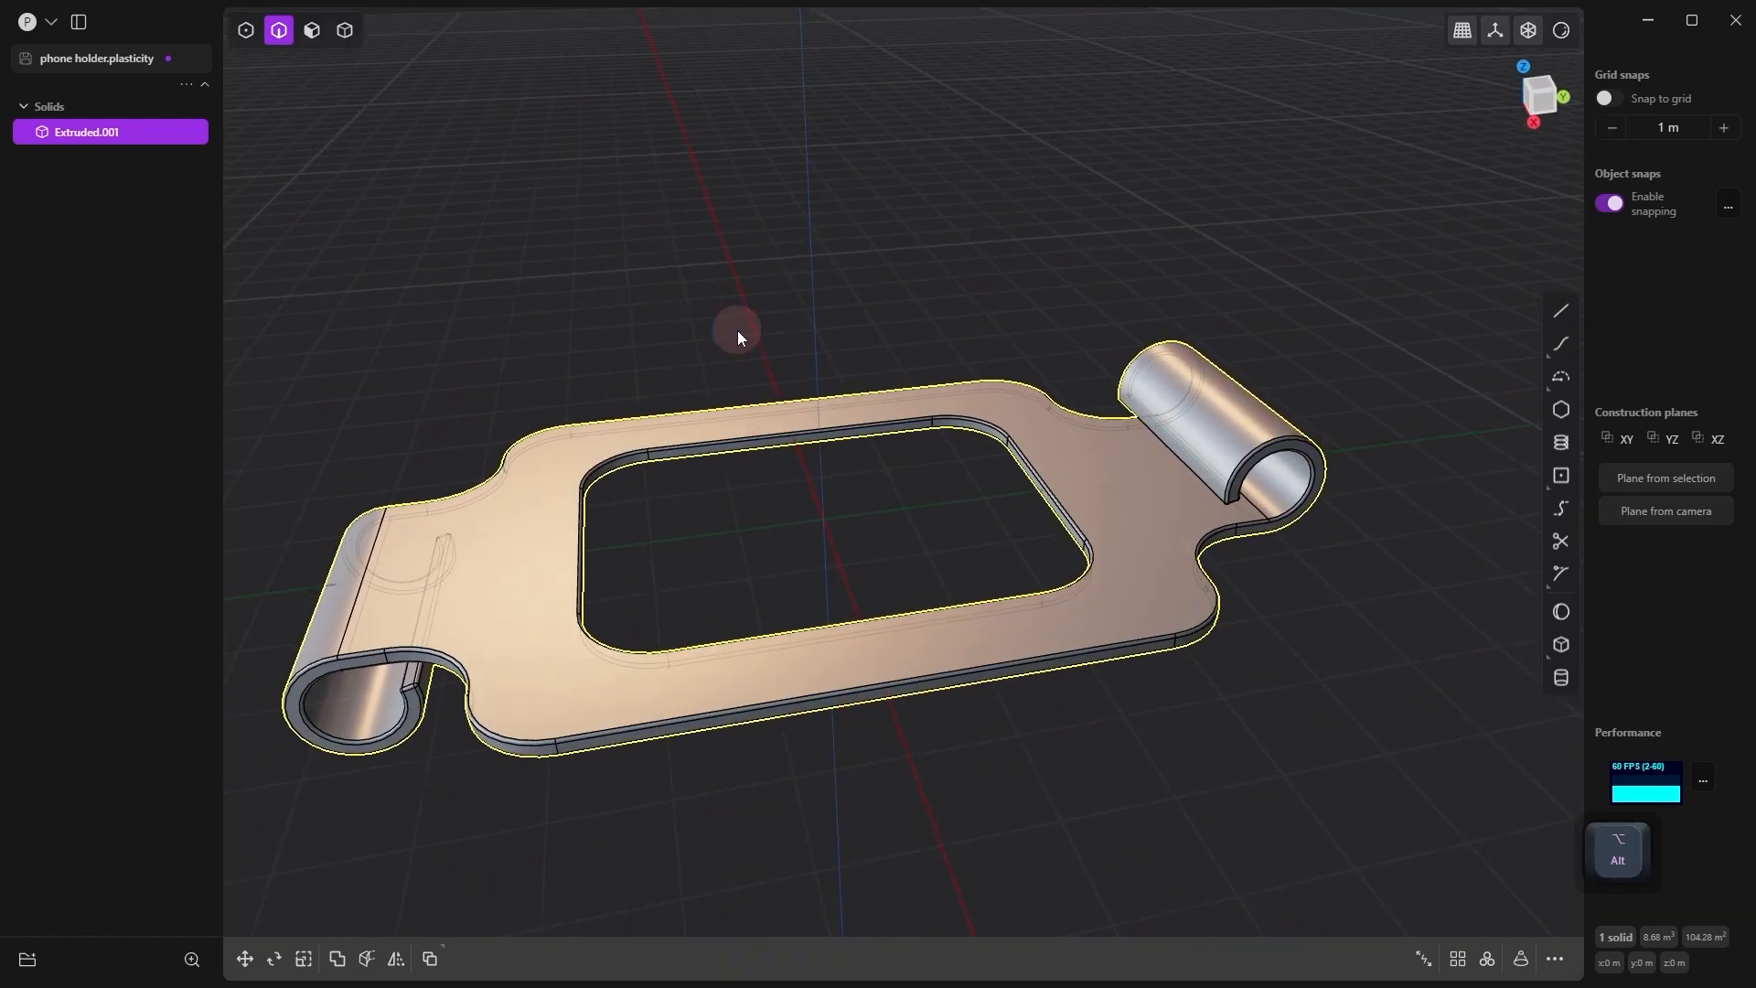
Step: Offset the outer boundary of the plate's top face inward by about 0.33 m to split off an inset region
{"action": "left_click", "coordinate": [737, 332]}
{"action": "middle_click_drag", "start_coordinate": [682, 446], "coordinate": [824, 446], "text": "alt"}
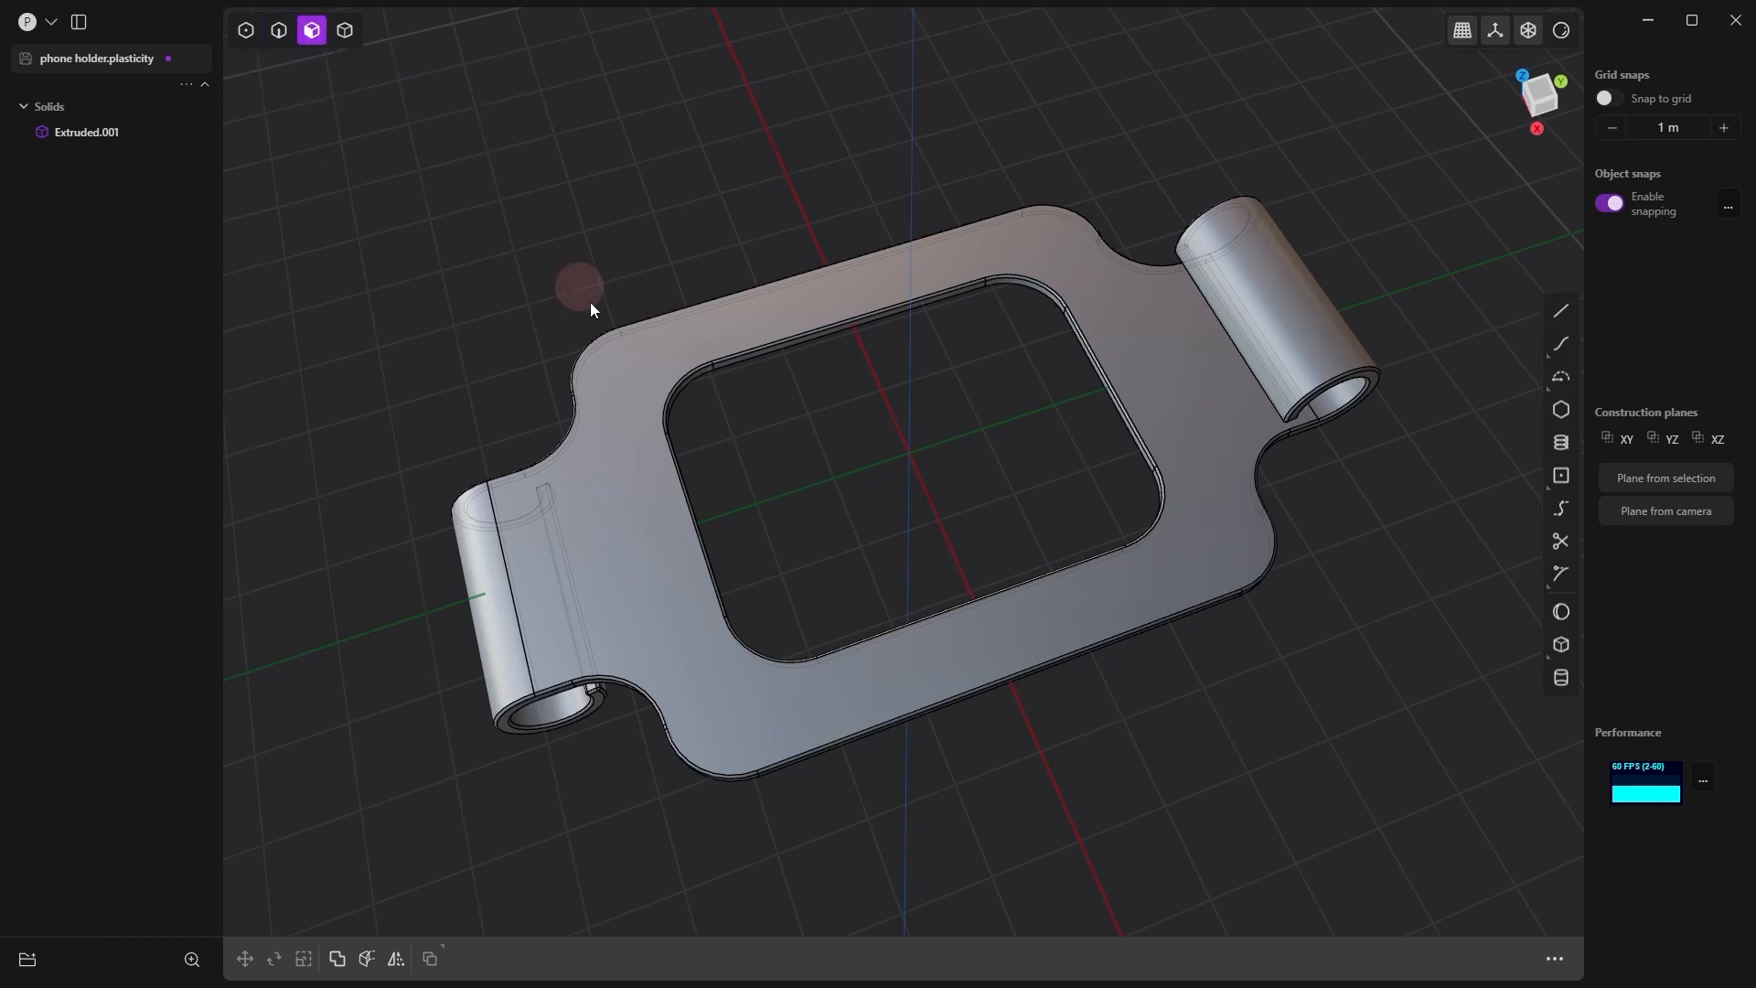
{"action": "left_click", "coordinate": [631, 368]}
{"action": "left_click_drag", "start_coordinate": [785, 512], "coordinate": [767, 408], "text": "alt"}
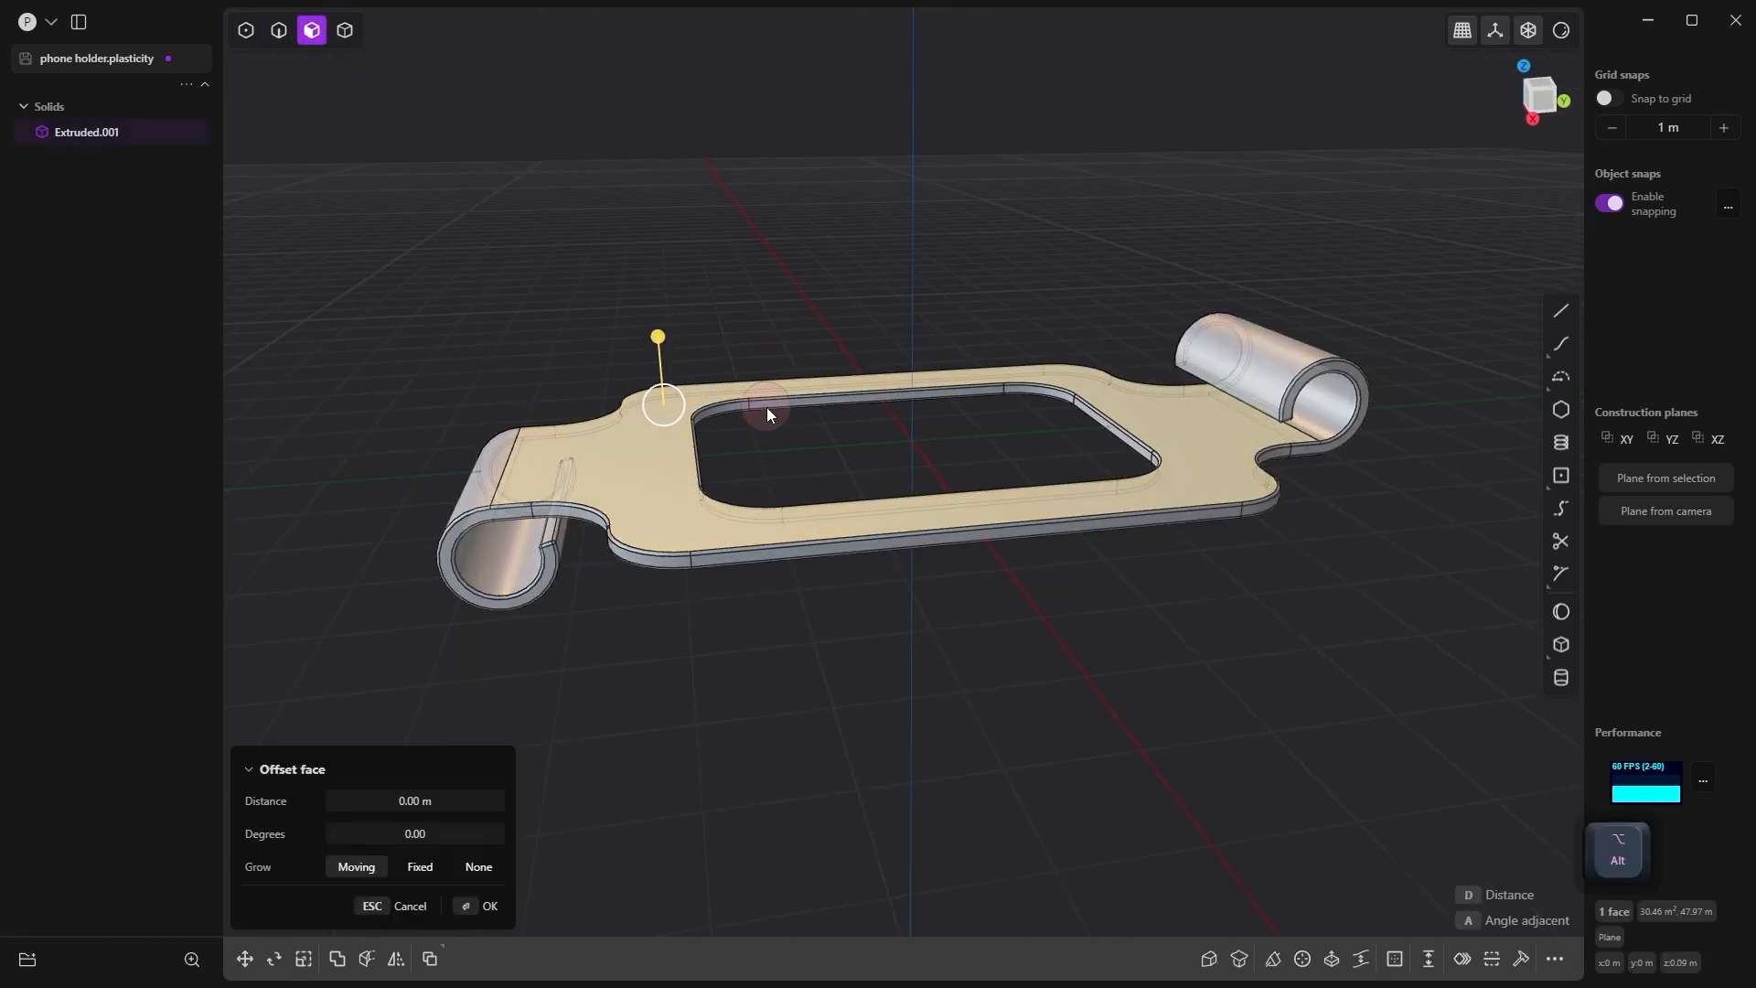
{"action": "key", "text": "o"}
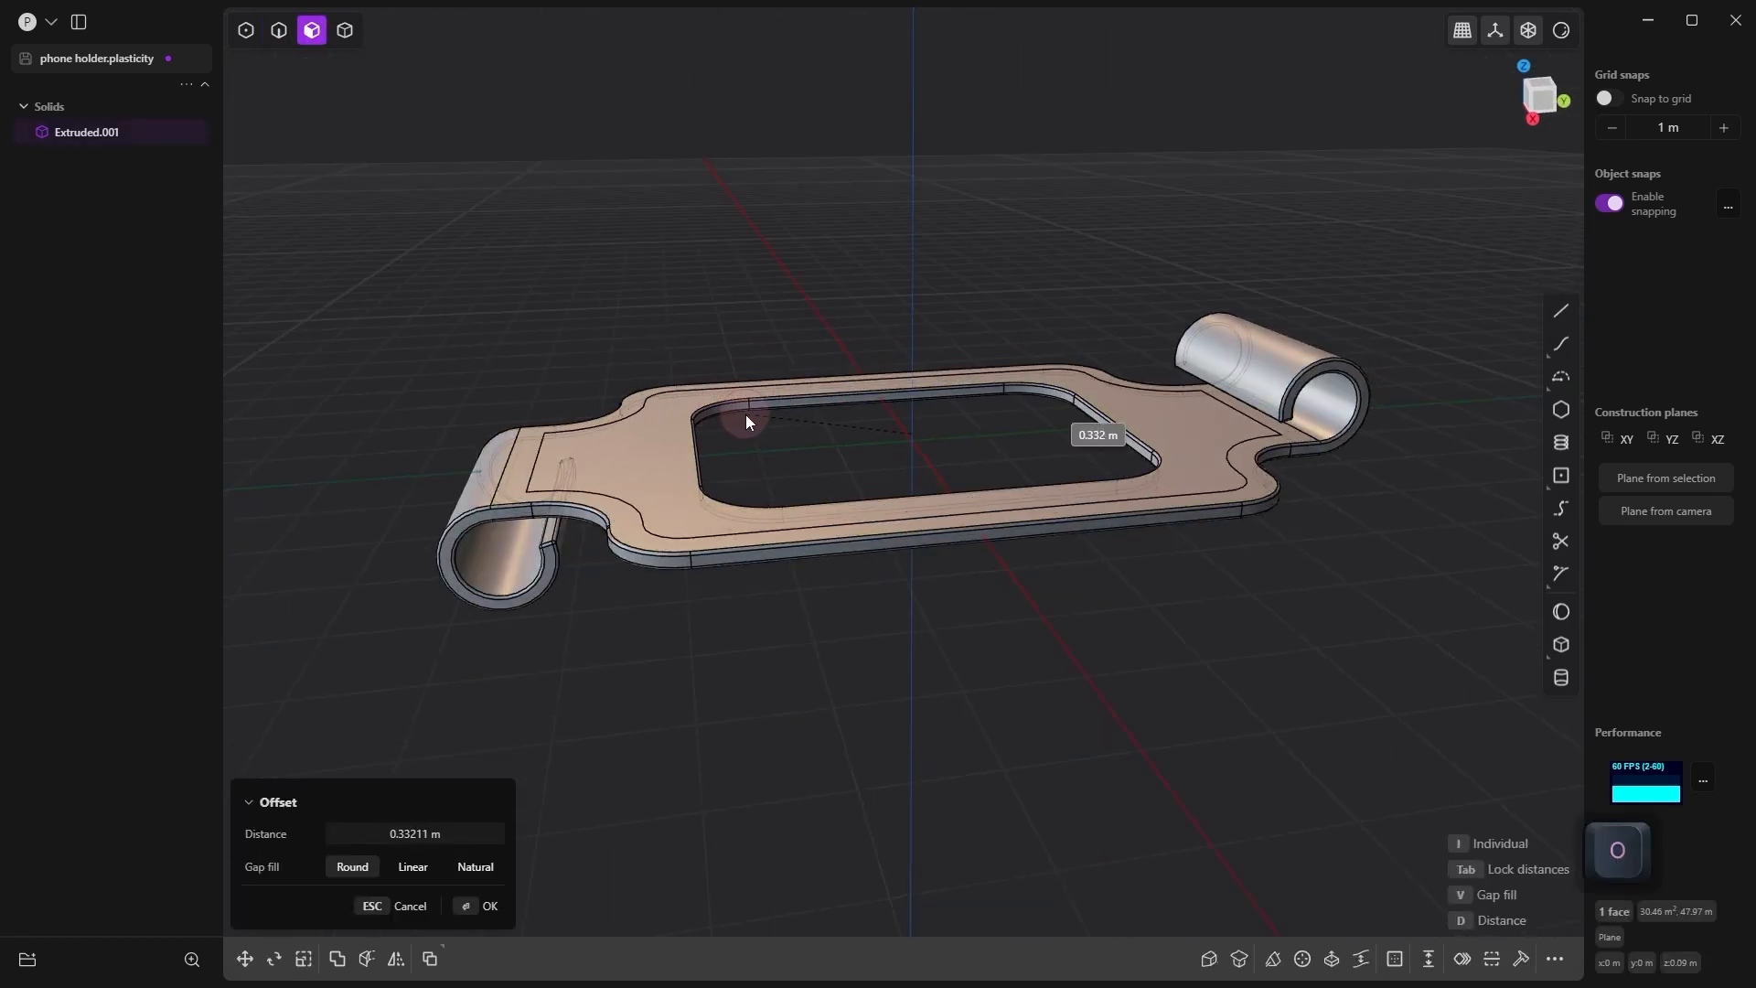
{"action": "left_click", "coordinate": [747, 421]}
{"action": "left_click_drag", "start_coordinate": [766, 434], "coordinate": [763, 478], "text": "alt"}
Step: Duplicate the inset region of the plate's top face in place as a separate sheet
{"action": "left_click", "coordinate": [648, 475]}
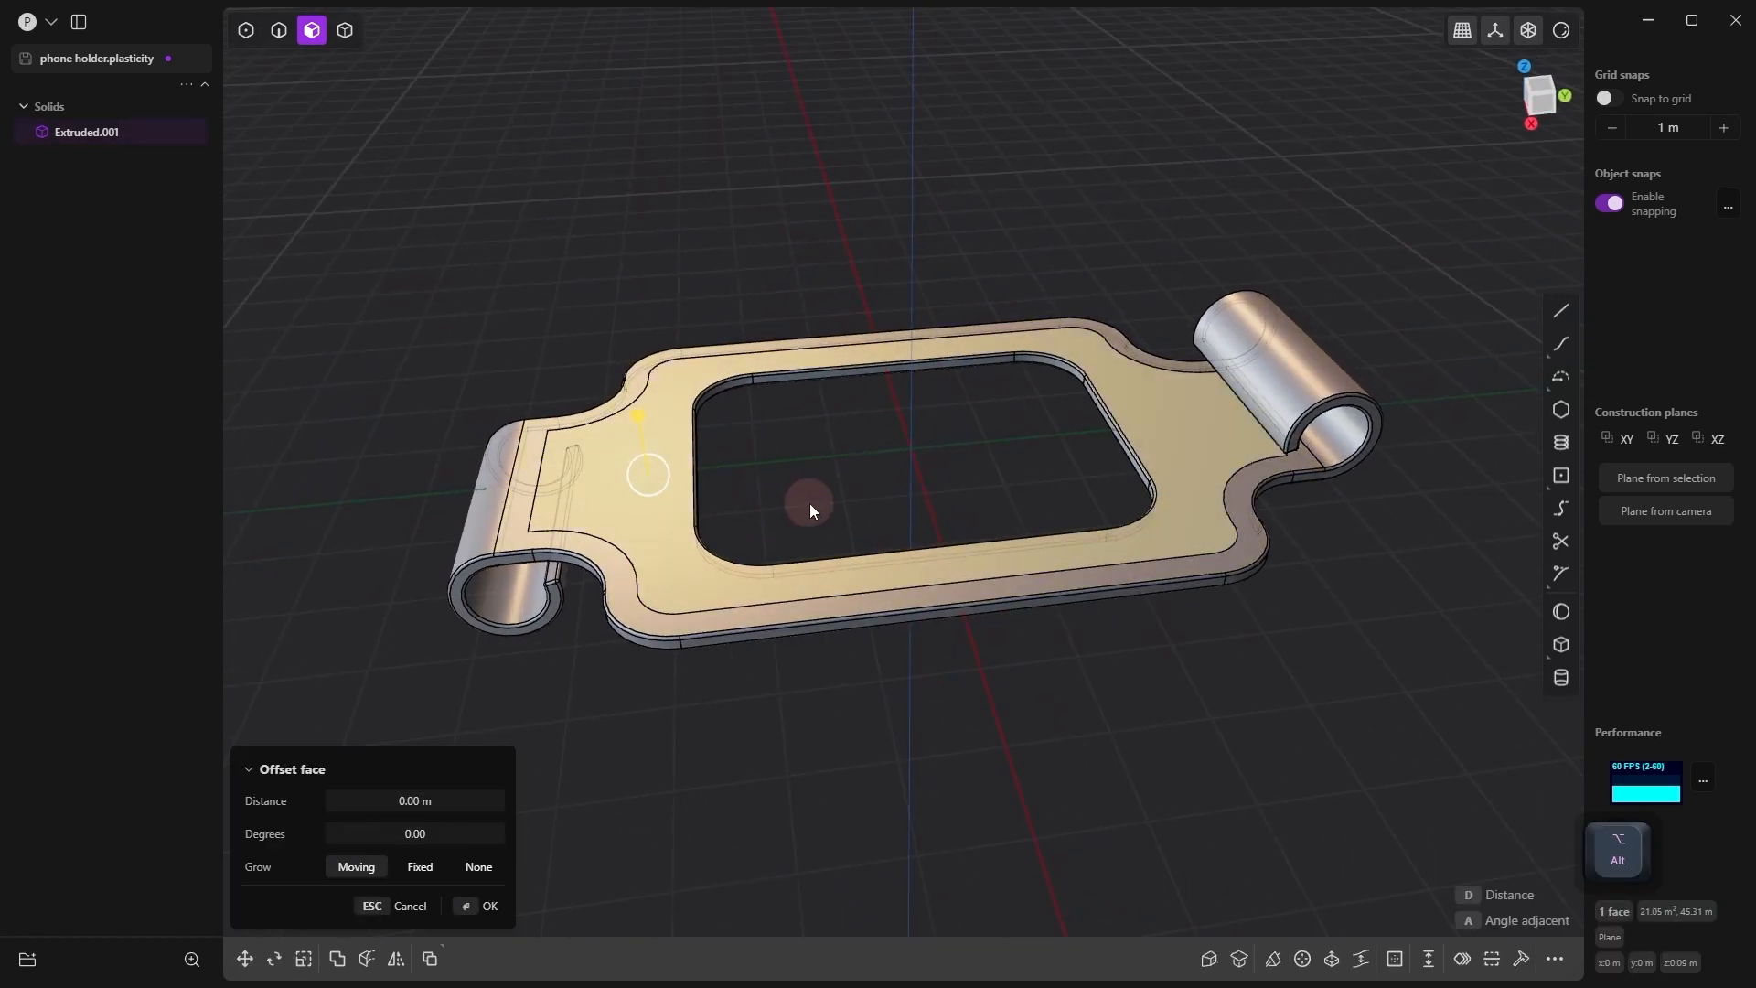
{"action": "key", "text": "shift+d"}
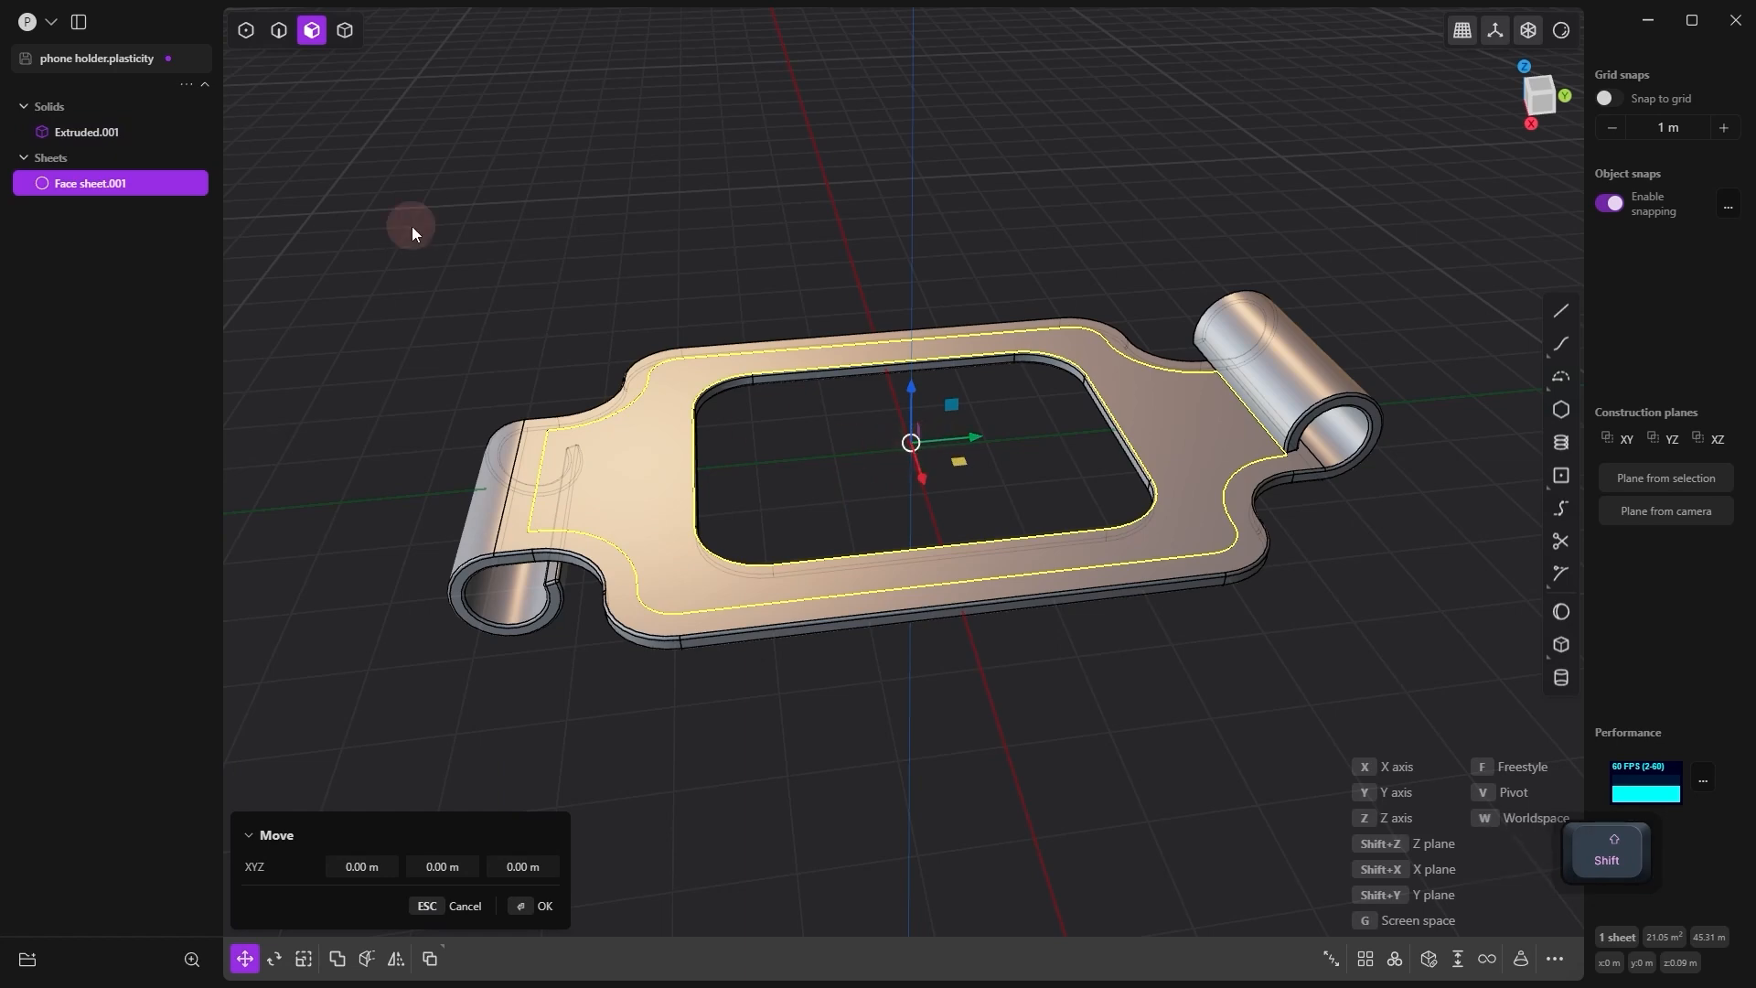
{"action": "left_click_drag", "start_coordinate": [853, 471], "coordinate": [855, 437], "text": "alt"}
{"action": "key", "text": "Escape"}
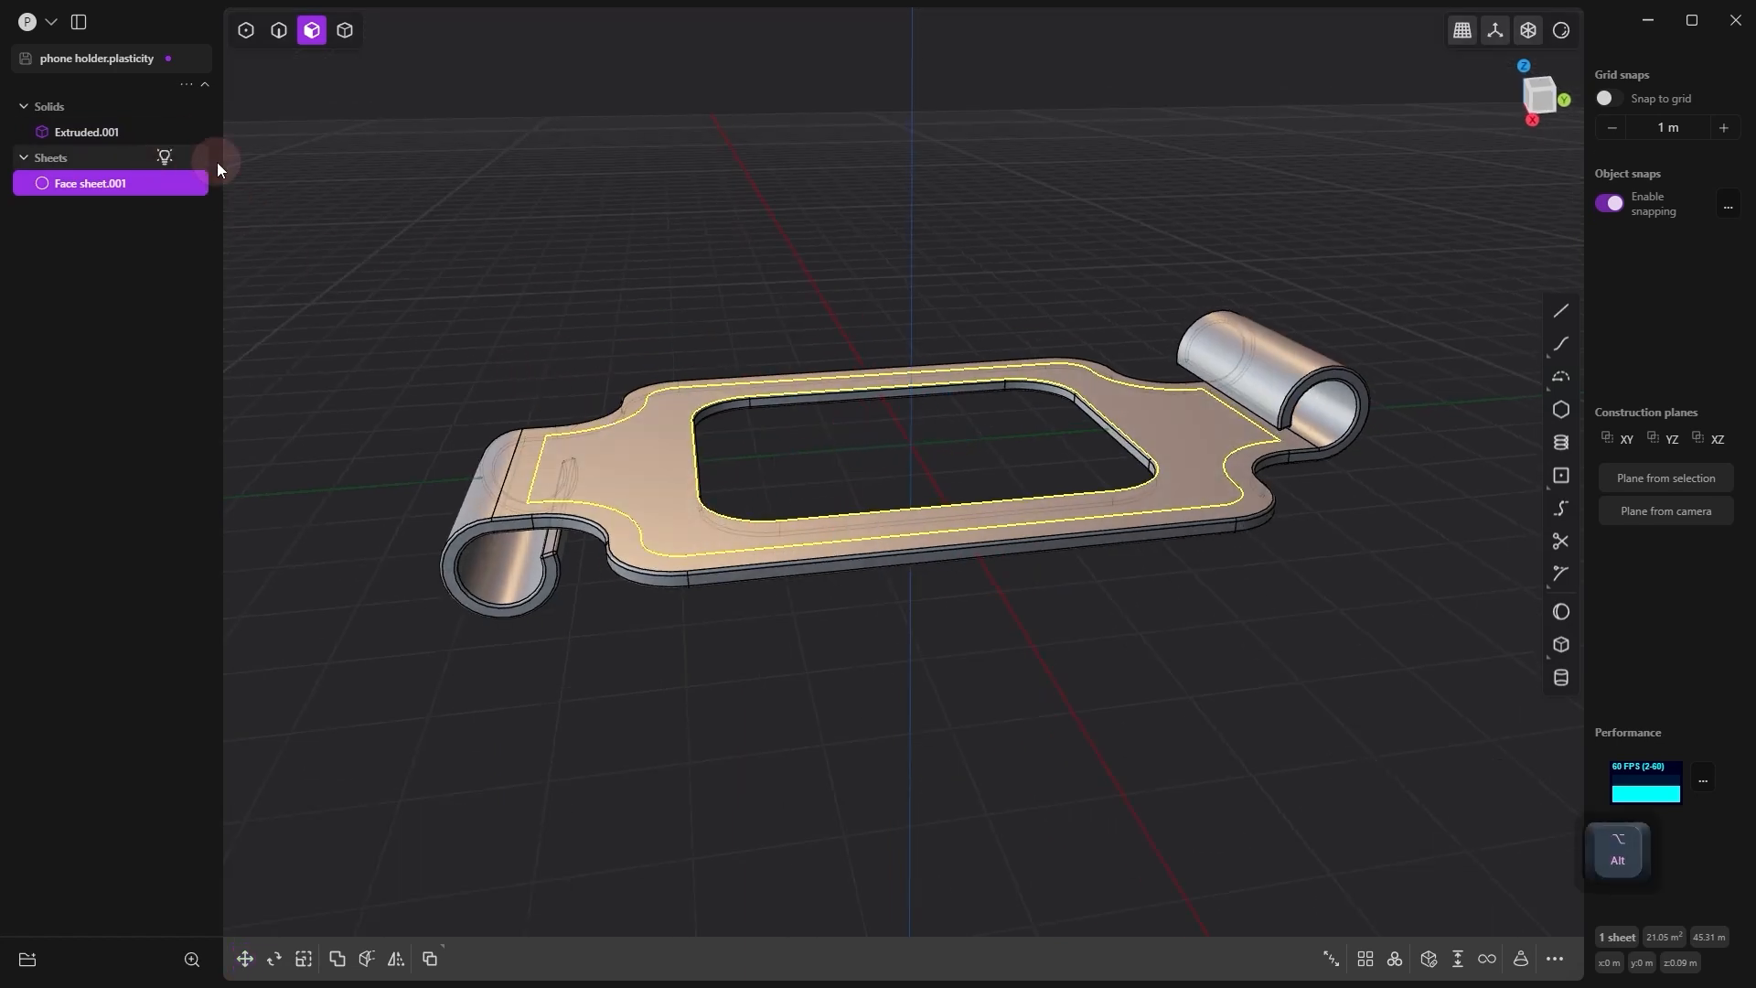
Step: Try offsetting the inset face region of the plate vertically, adjusting the distance in the right side view
{"action": "left_click", "coordinate": [669, 463]}
{"action": "left_click_drag", "start_coordinate": [691, 485], "coordinate": [662, 390]}
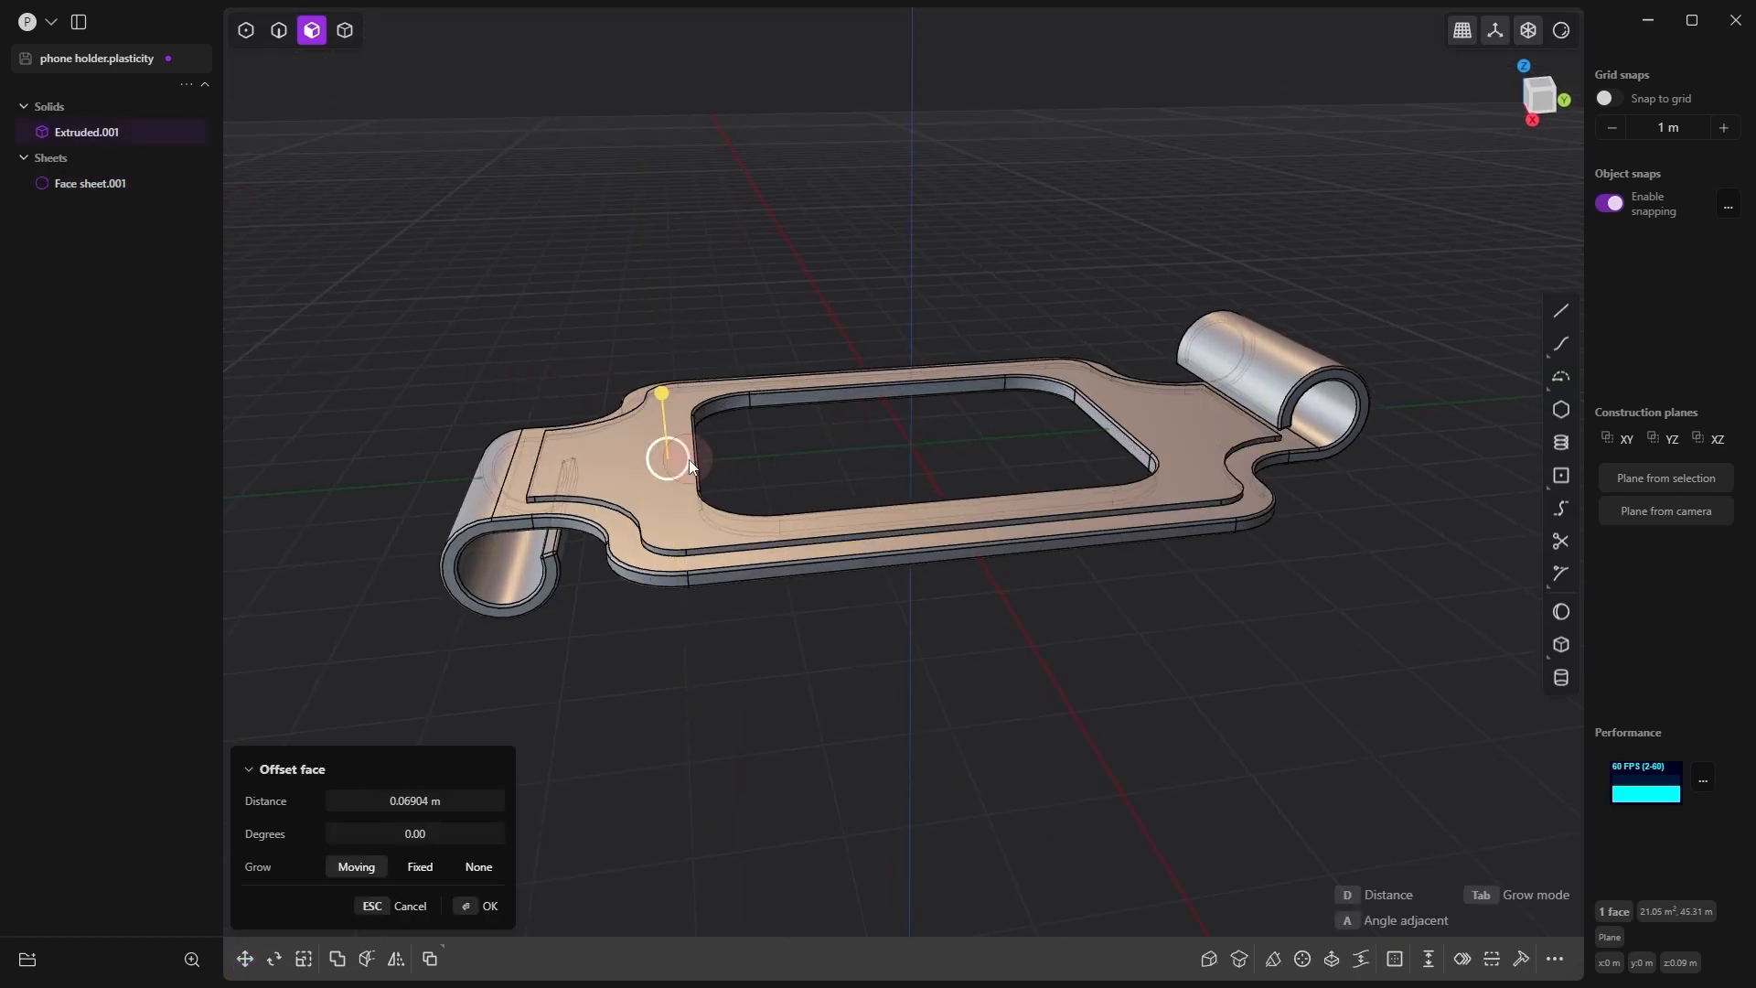
{"action": "key", "text": "KP_1"}
{"action": "key", "text": "KP_3"}
{"action": "scroll", "coordinate": [662, 403], "scroll_direction": "up", "scroll_amount": 5}
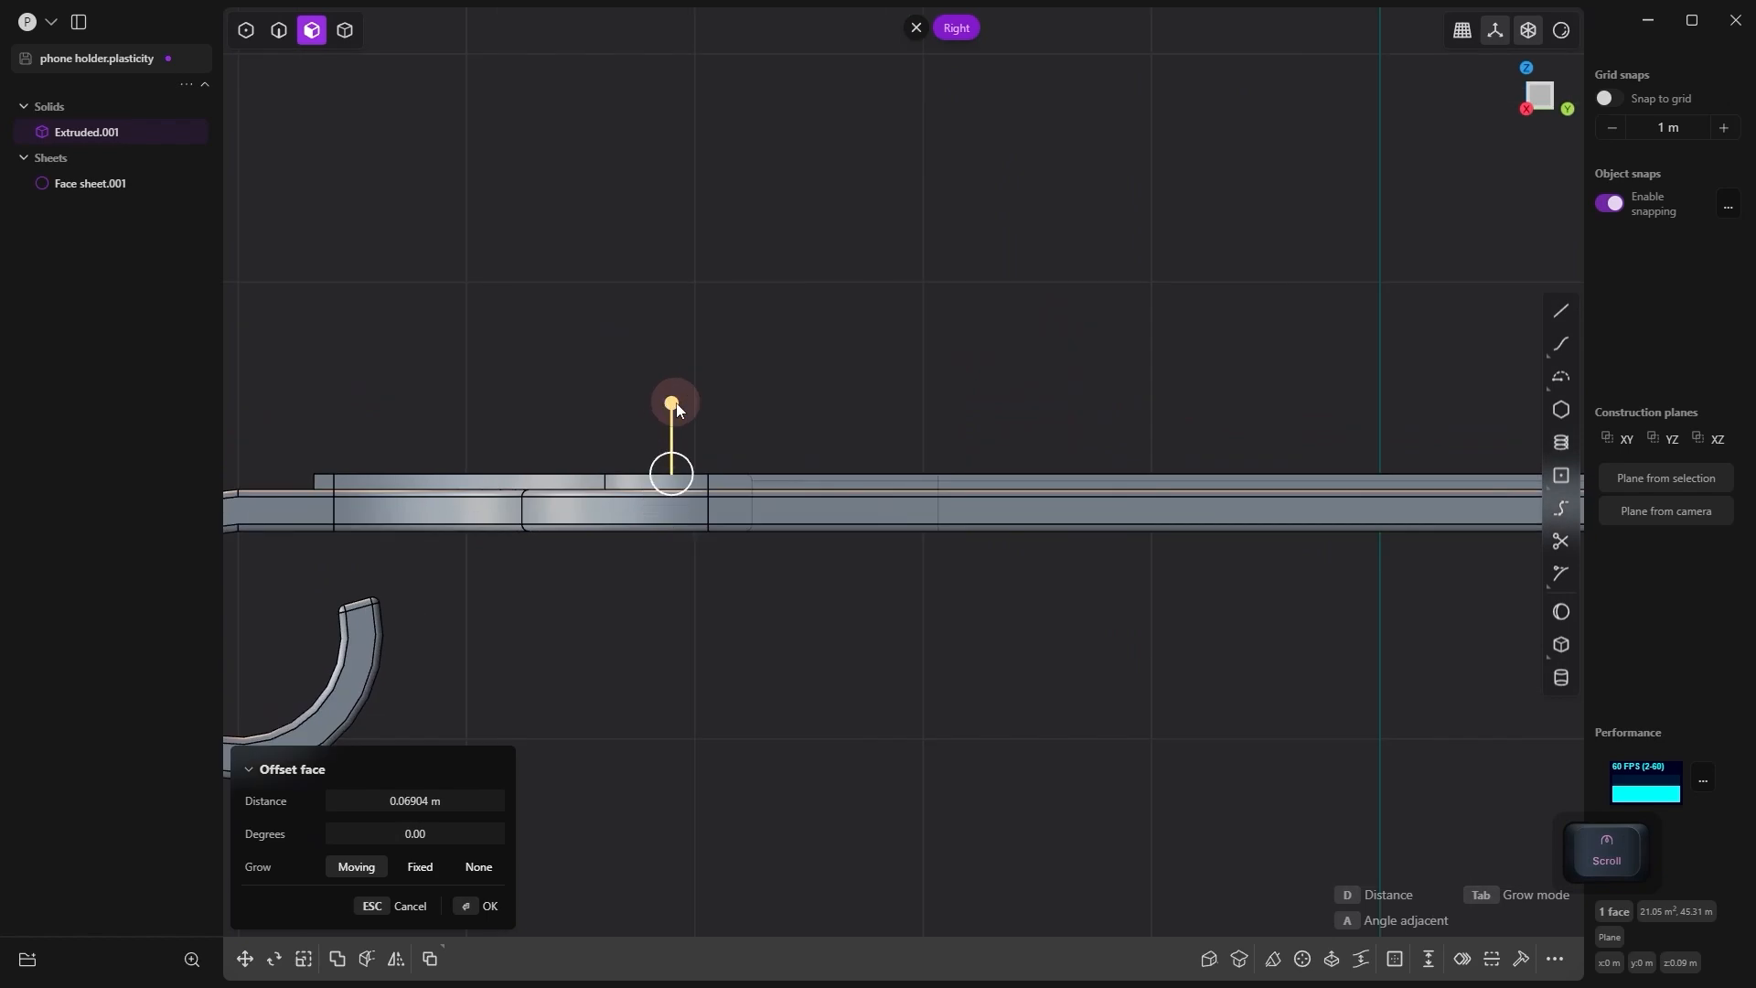
{"action": "left_click_drag", "start_coordinate": [675, 403], "coordinate": [655, 479]}
{"action": "scroll", "coordinate": [655, 479], "scroll_direction": "down", "scroll_amount": 3}
{"action": "left_click", "coordinate": [730, 251]}
{"action": "left_click_drag", "start_coordinate": [587, 291], "coordinate": [607, 420], "text": "alt"}
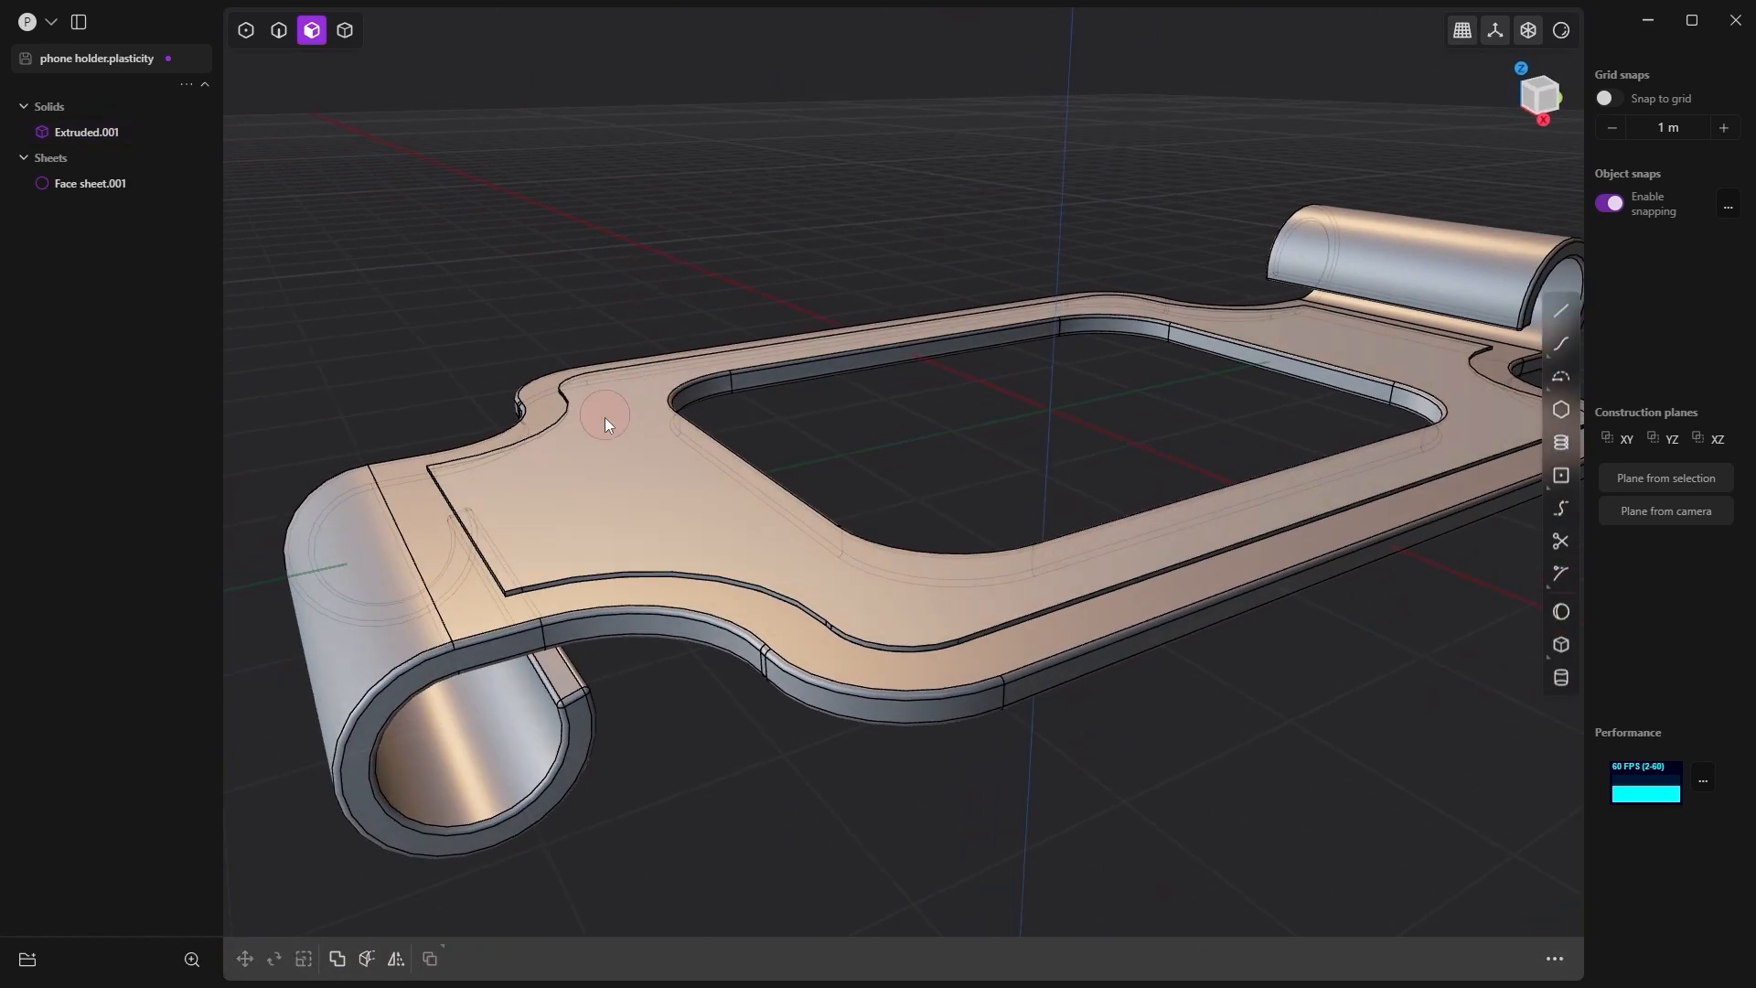
Step: Hide the base solid briefly to inspect the duplicated sheet alone, and undo the visibility changes
{"action": "left_click", "coordinate": [66, 187]}
{"action": "left_click", "coordinate": [80, 185]}
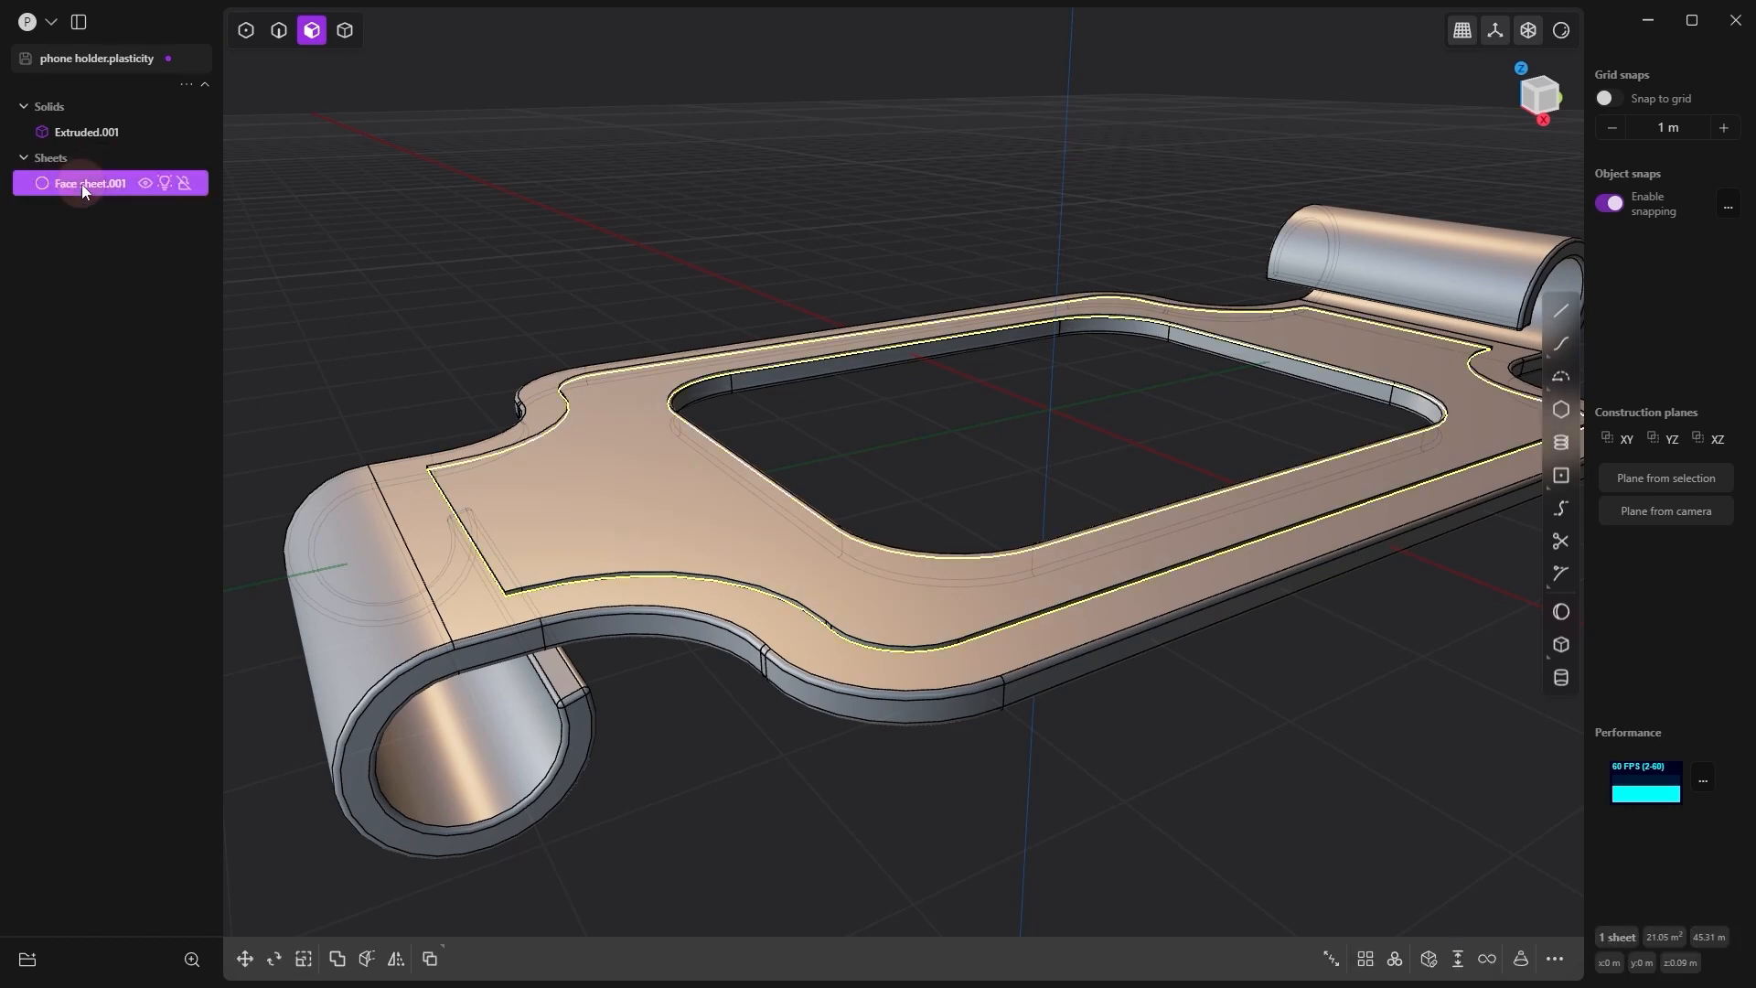
{"action": "left_click", "coordinate": [145, 132]}
{"action": "left_click_drag", "start_coordinate": [360, 151], "coordinate": [326, 157], "text": "alt"}
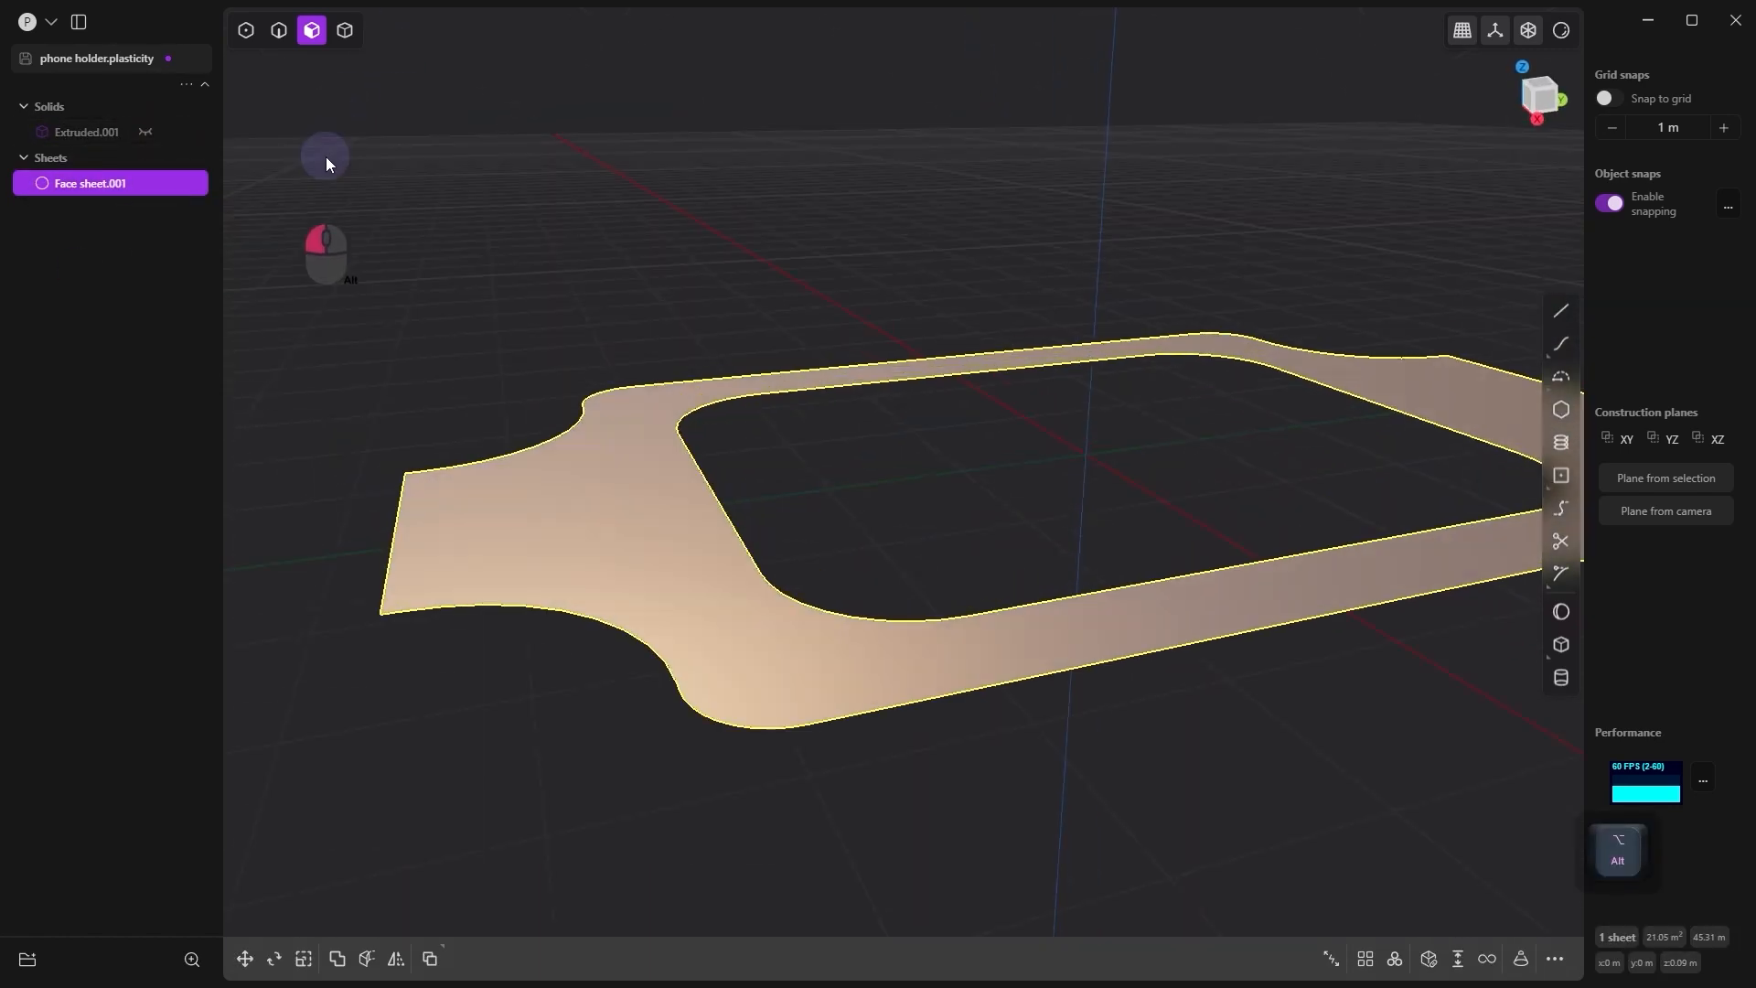
{"action": "left_click", "coordinate": [145, 132]}
{"action": "left_click_drag", "start_coordinate": [443, 186], "coordinate": [557, 202], "text": "alt"}
{"action": "key", "text": "ctrl+z"}
{"action": "key", "text": "ctrl+z"}
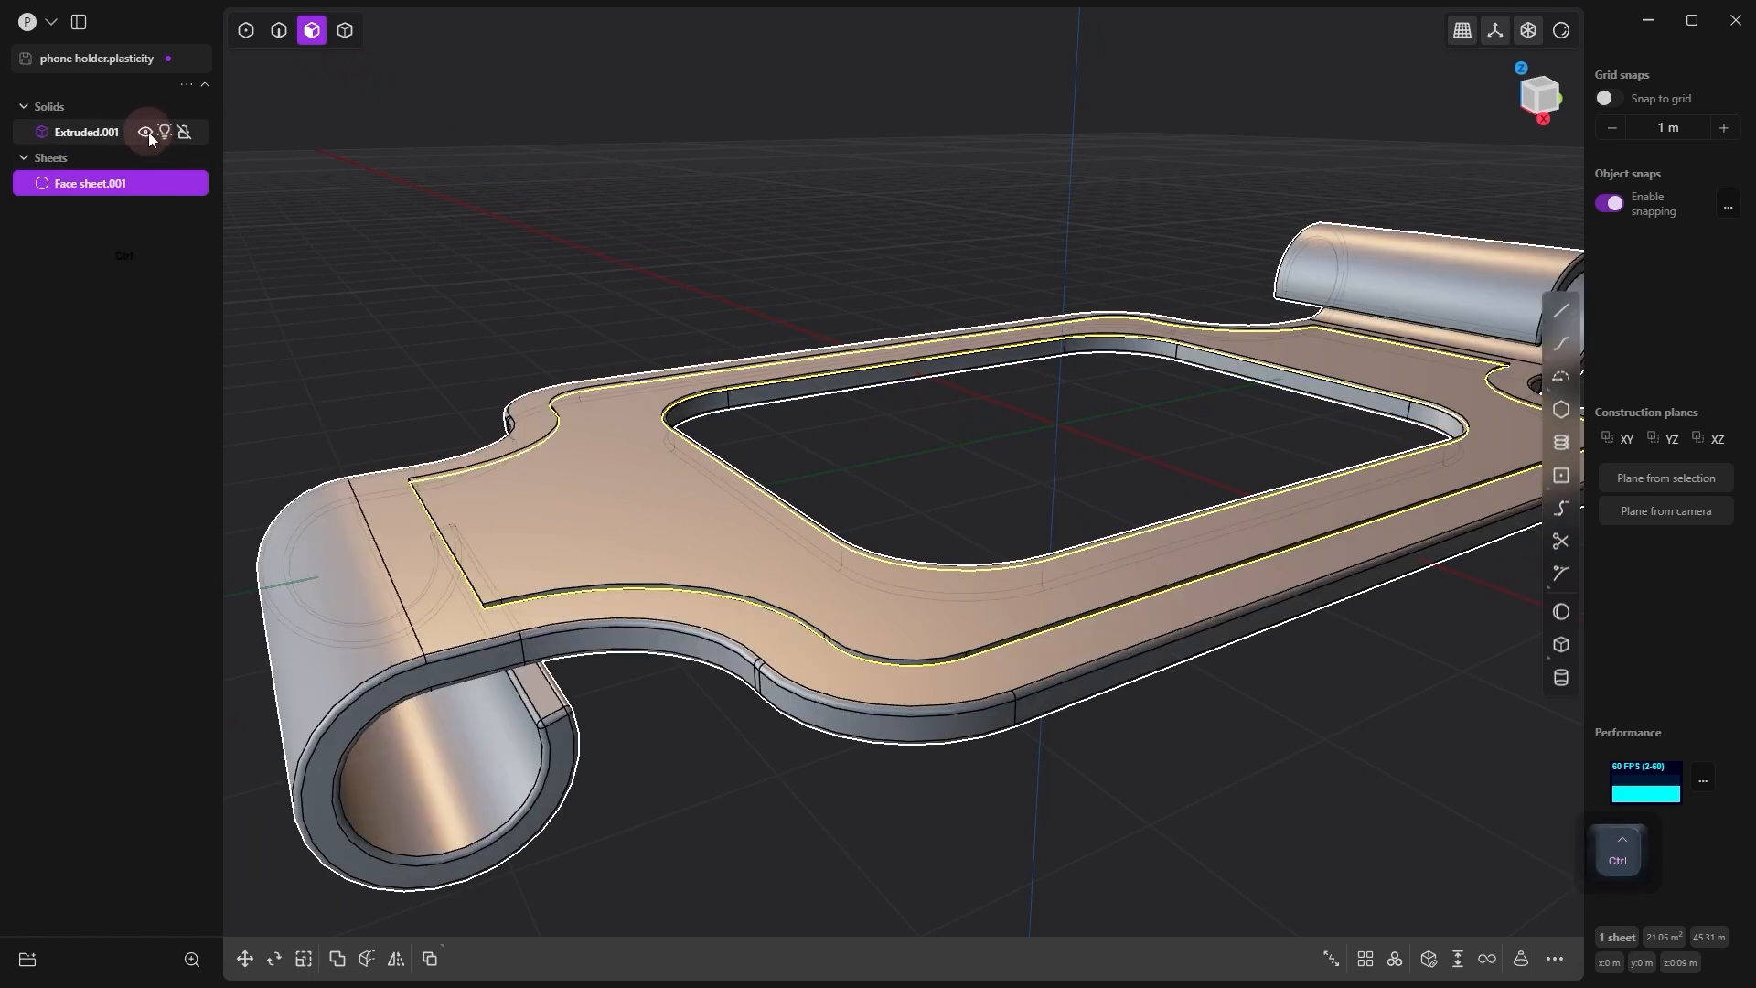
{"action": "key", "text": "ctrl+z"}
{"action": "key", "text": "ctrl+z"}
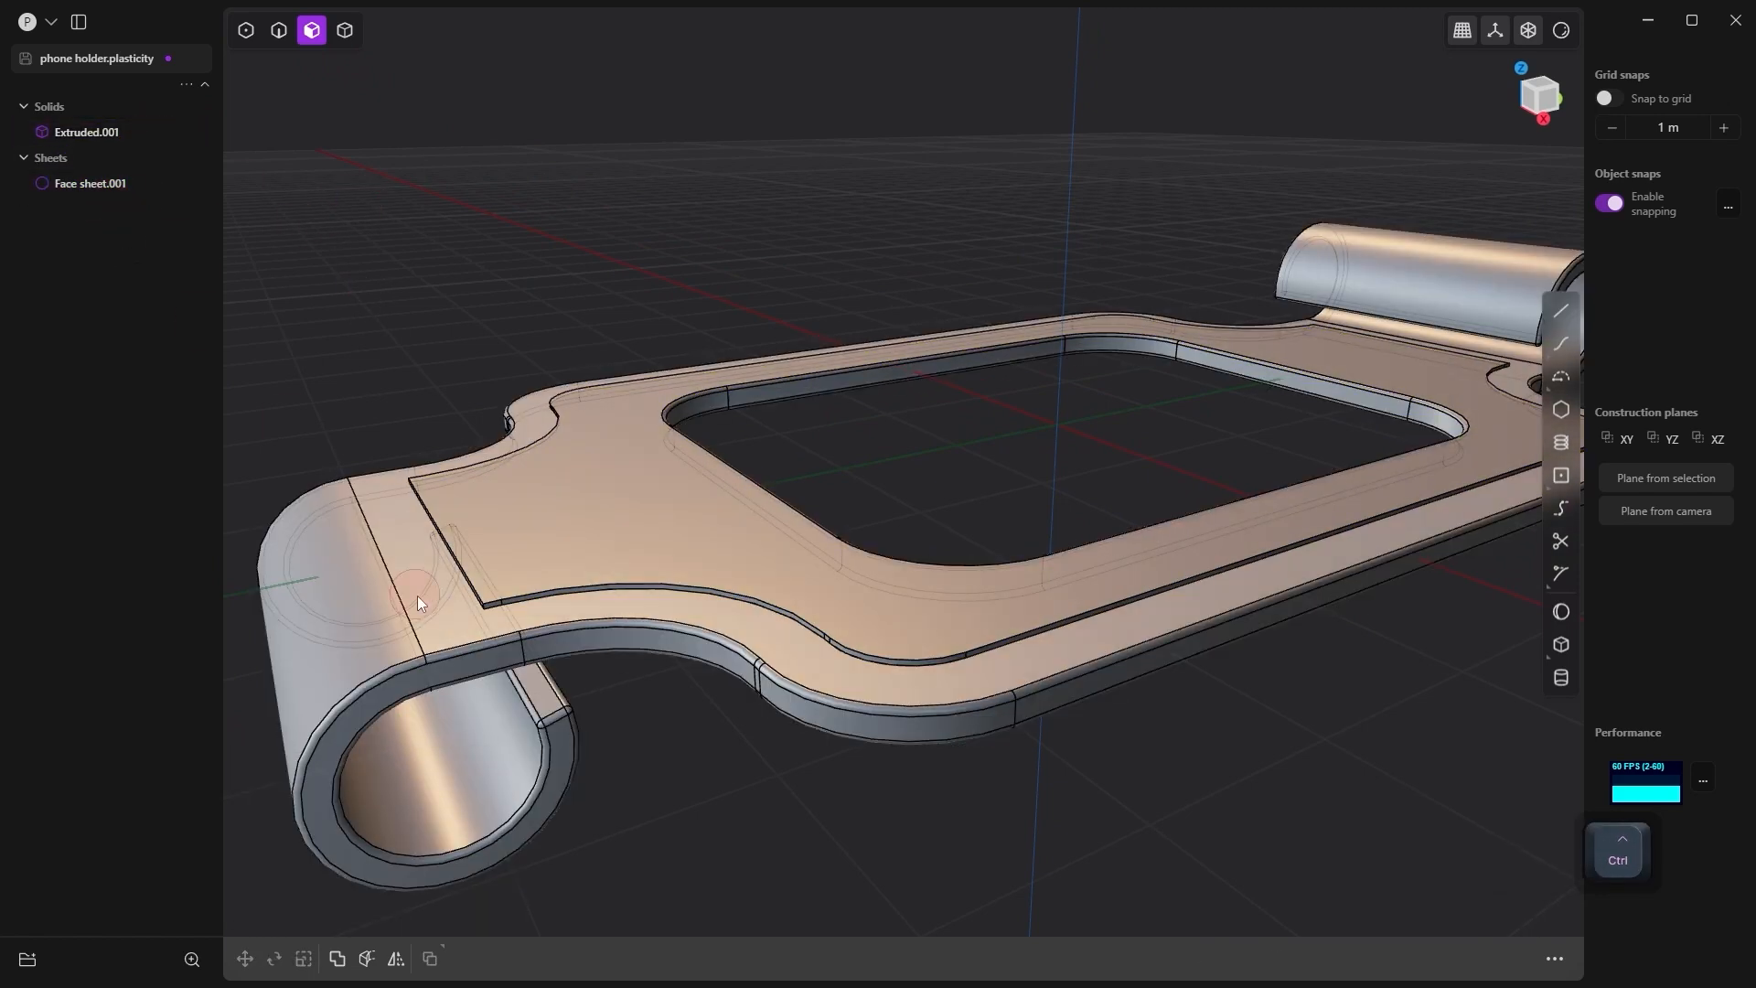
Step: Delete the duplicated sheet, and undo back to the state before the inset face was offset
{"action": "left_click", "coordinate": [74, 190]}
{"action": "key", "text": "Delete"}
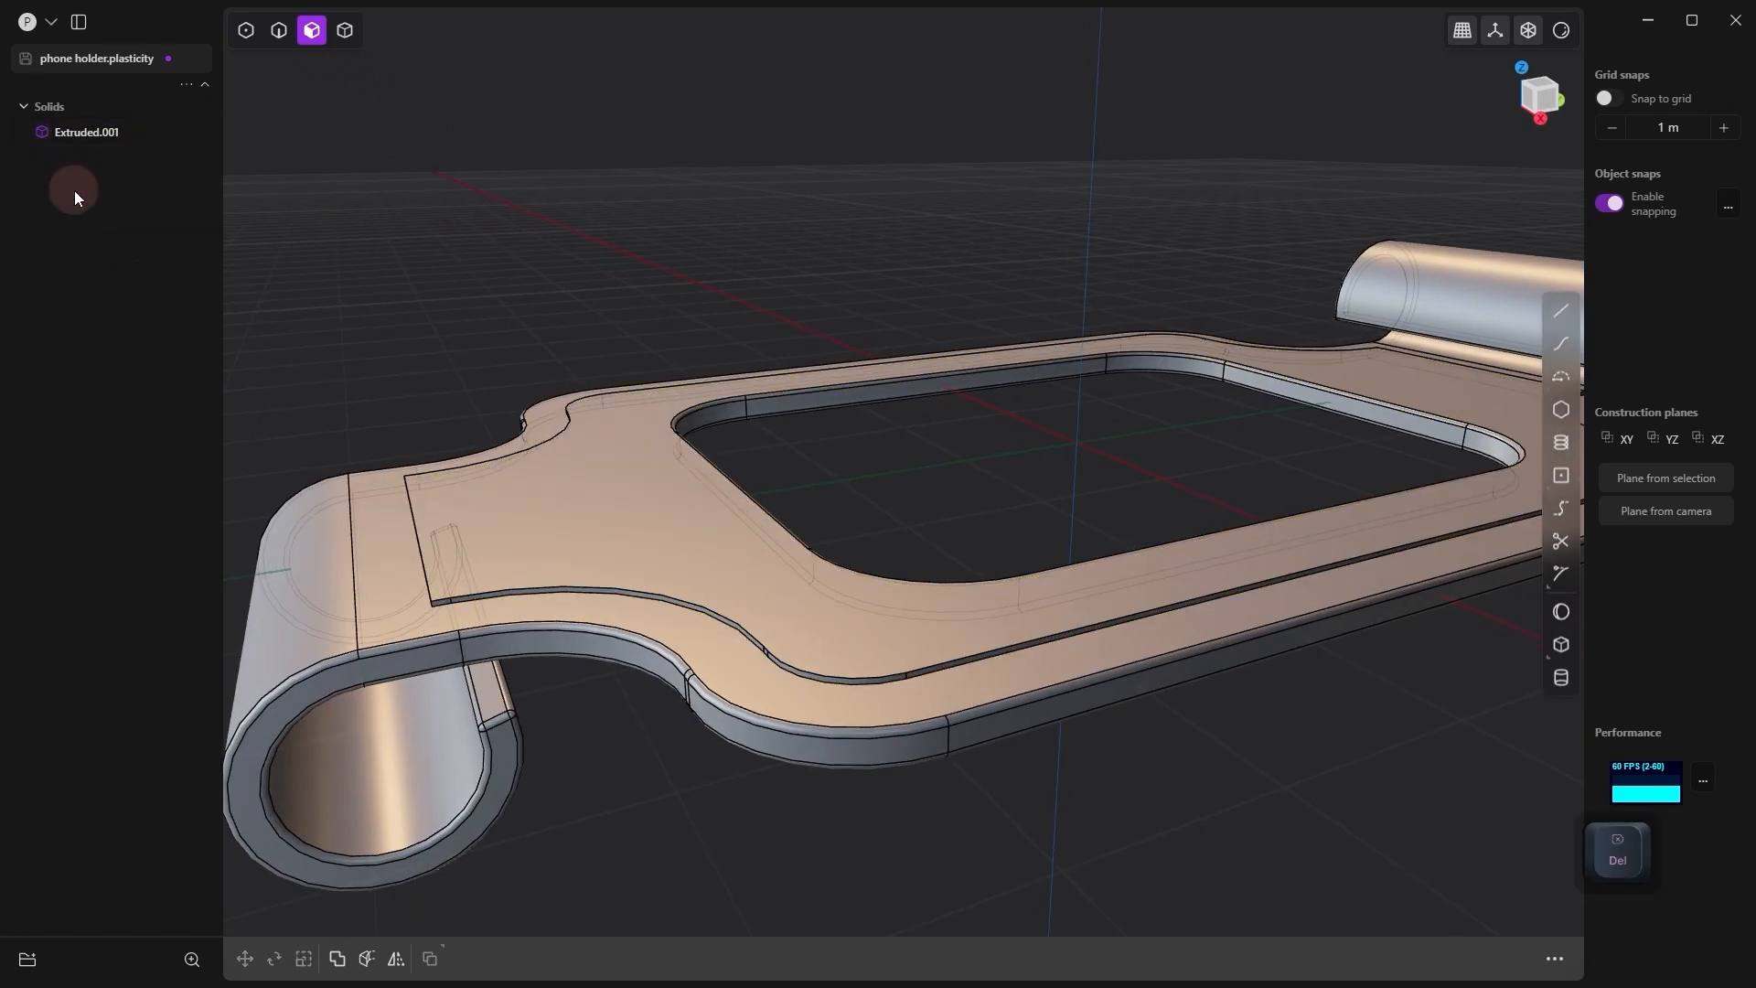
{"action": "middle_click_drag", "start_coordinate": [645, 317], "coordinate": [608, 451]}
{"action": "key", "text": "ctrl+z"}
{"action": "key", "text": "ctrl+z"}
{"action": "key", "text": "ctrl+z"}
{"action": "key", "text": "ctrl+z"}
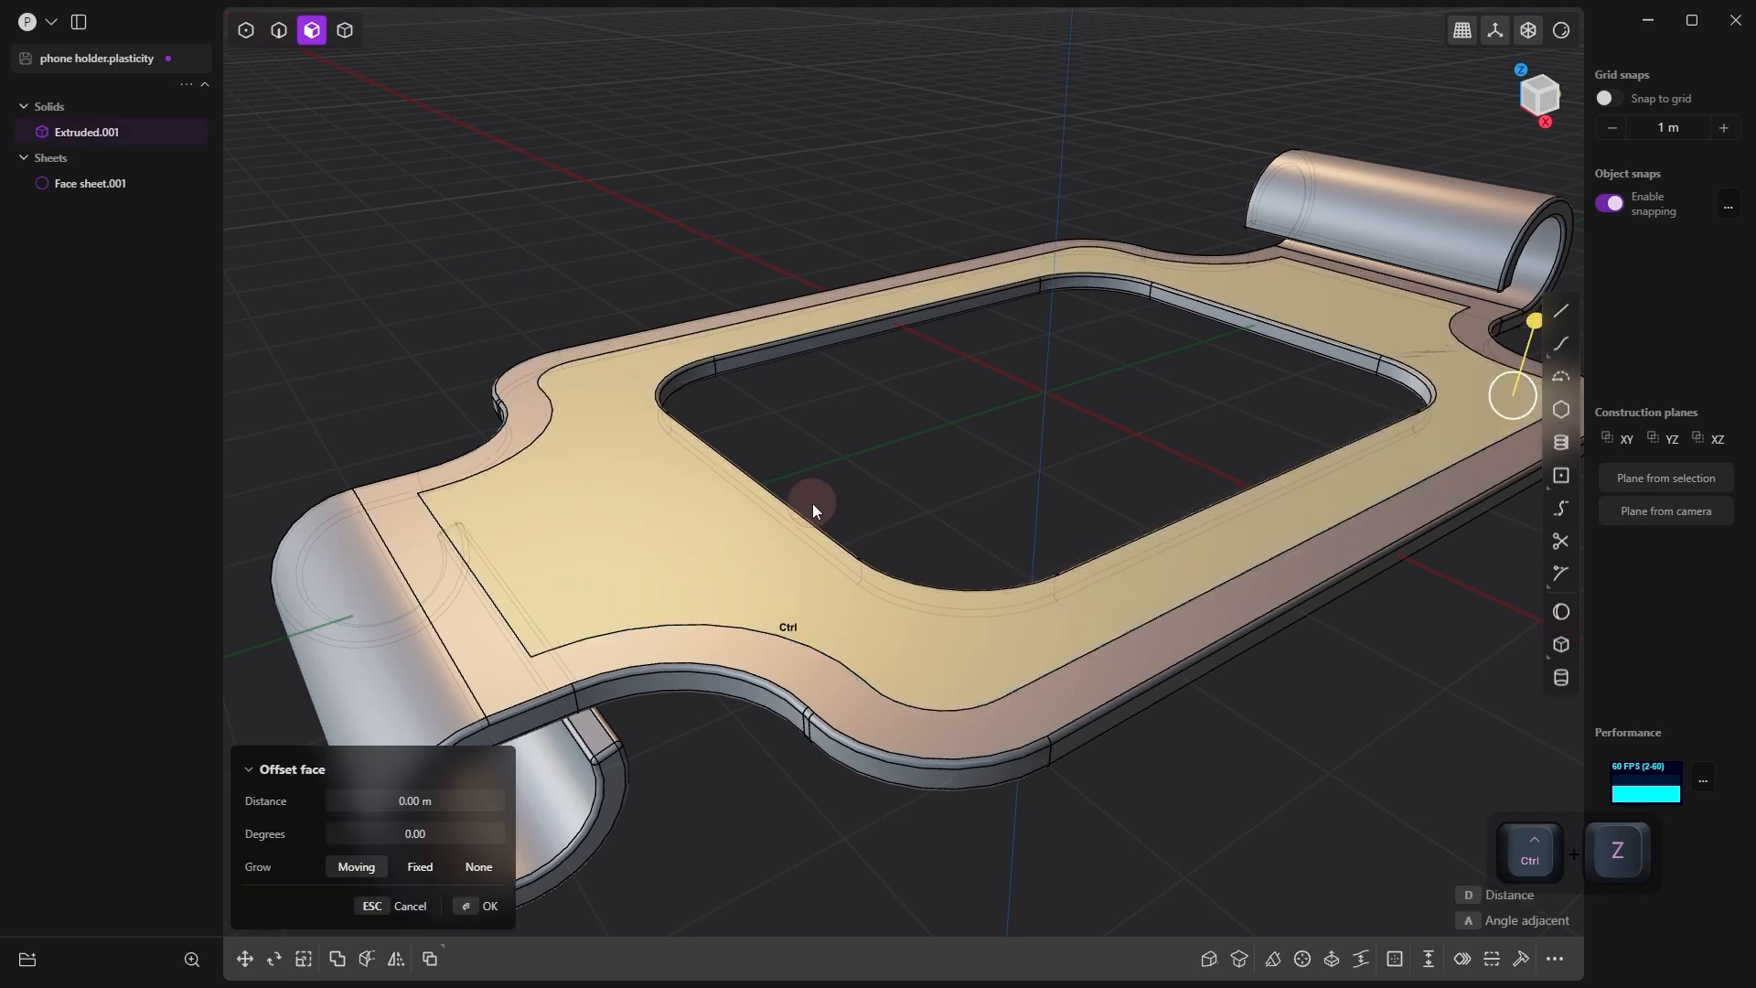
Step: Hide the base solid and select the face of the duplicated sheet
{"action": "left_click", "coordinate": [99, 183], "text": "shift"}
{"action": "left_click", "coordinate": [145, 133]}
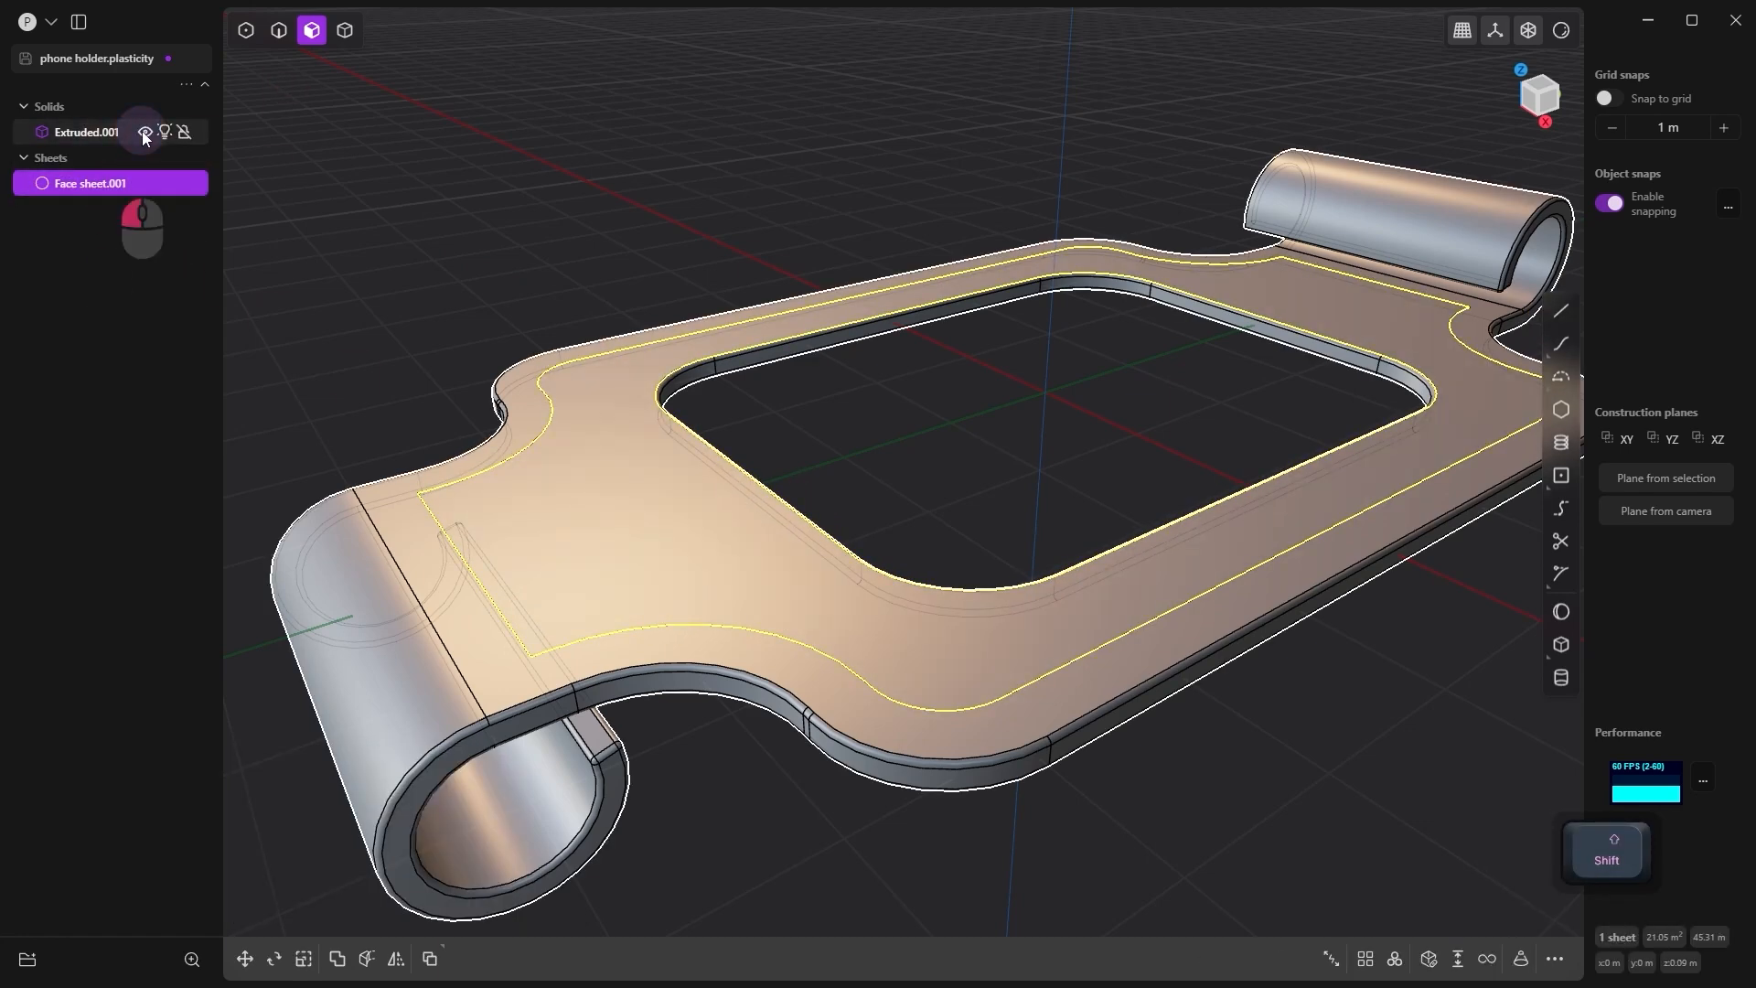
{"action": "left_click", "coordinate": [605, 550]}
Step: Try offsetting the sheet's face upward by about 0.17 m, and undo the offset
{"action": "left_click_drag", "start_coordinate": [595, 488], "coordinate": [601, 492]}
{"action": "key", "text": "ctrl+z"}
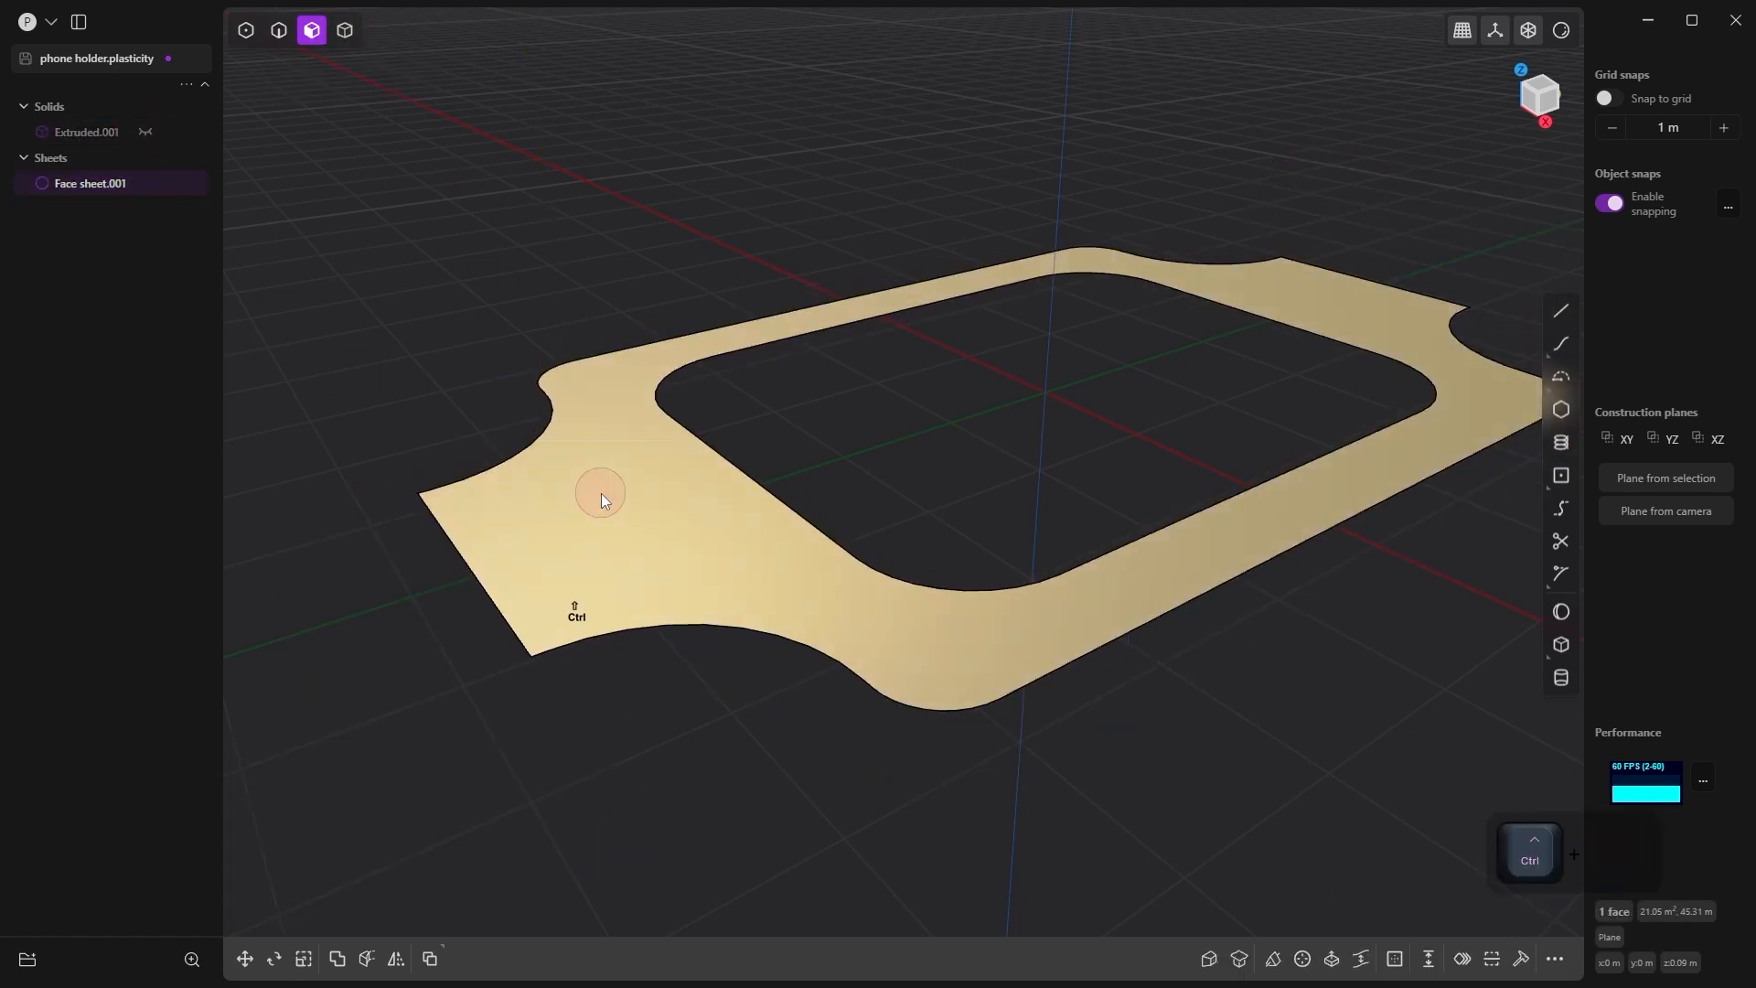
{"action": "left_click", "coordinate": [634, 520]}
{"action": "left_click_drag", "start_coordinate": [957, 552], "coordinate": [913, 508], "text": "alt"}
{"action": "left_click", "coordinate": [759, 493]}
{"action": "left_click", "coordinate": [770, 441]}
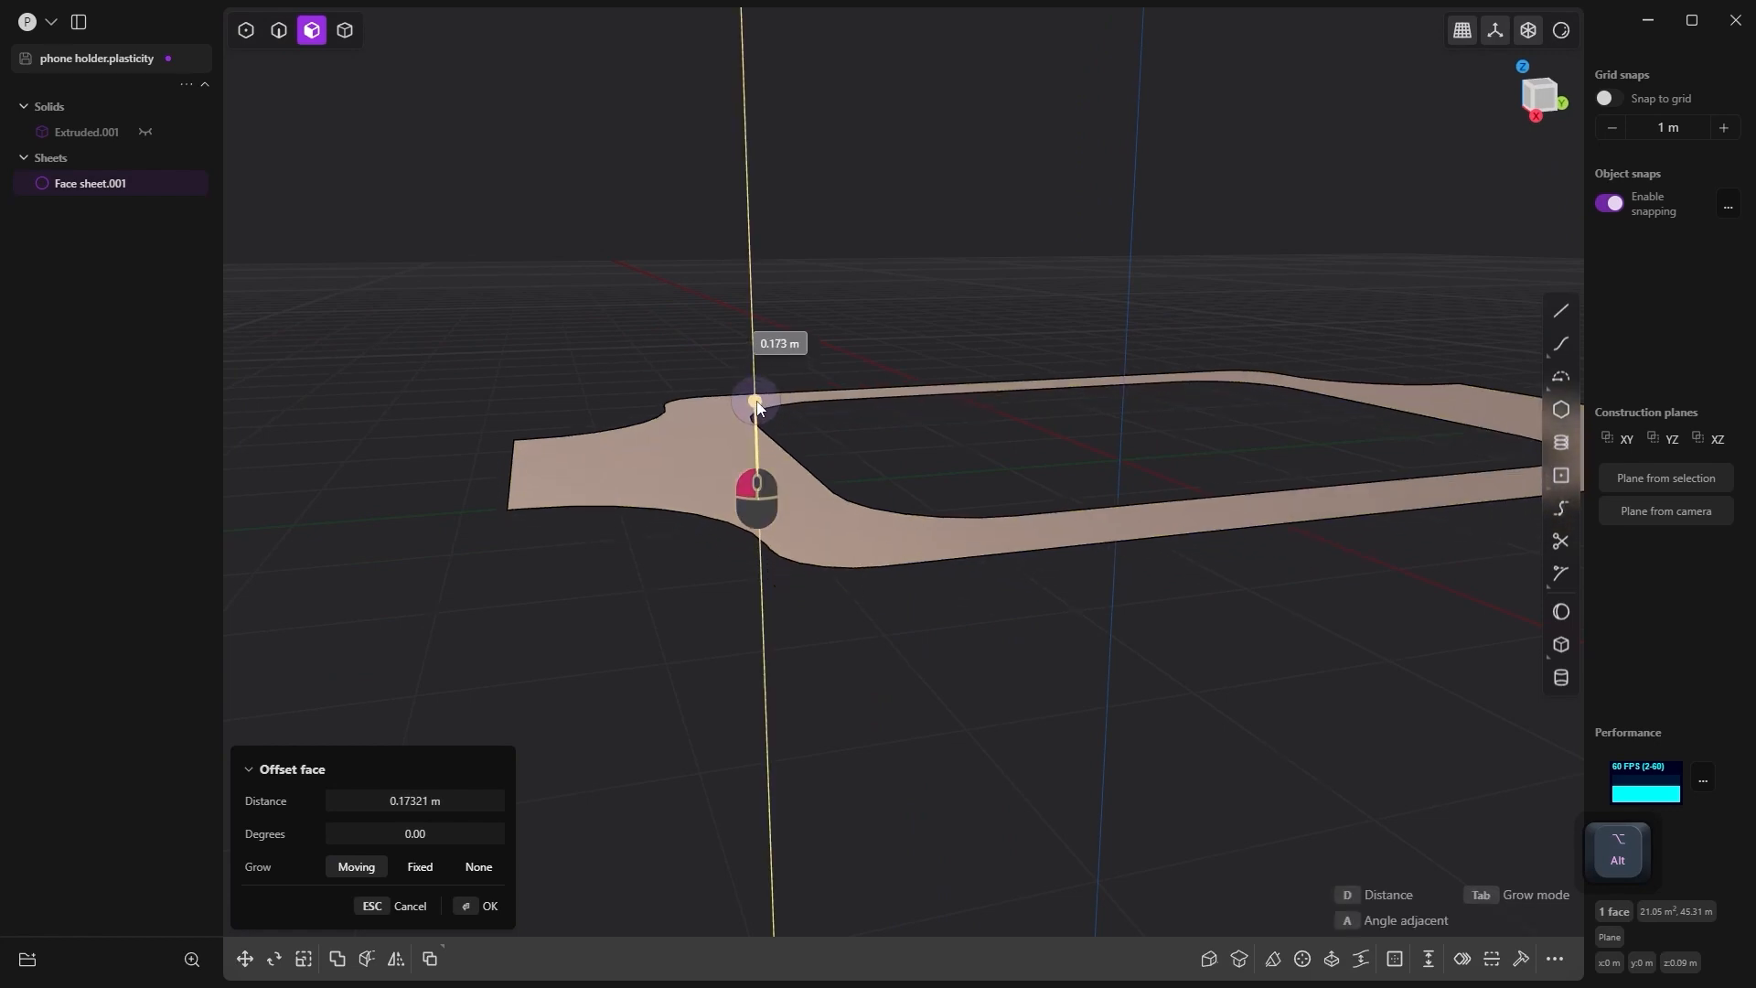
{"action": "key", "text": "ctrl+z"}
Step: Give the sheet's face a small upward thickness to turn it into a thin solid pad
{"action": "middle_click_drag", "start_coordinate": [1035, 629], "coordinate": [917, 632], "text": "alt"}
{"action": "left_click_drag", "start_coordinate": [918, 632], "coordinate": [979, 661], "text": "alt"}
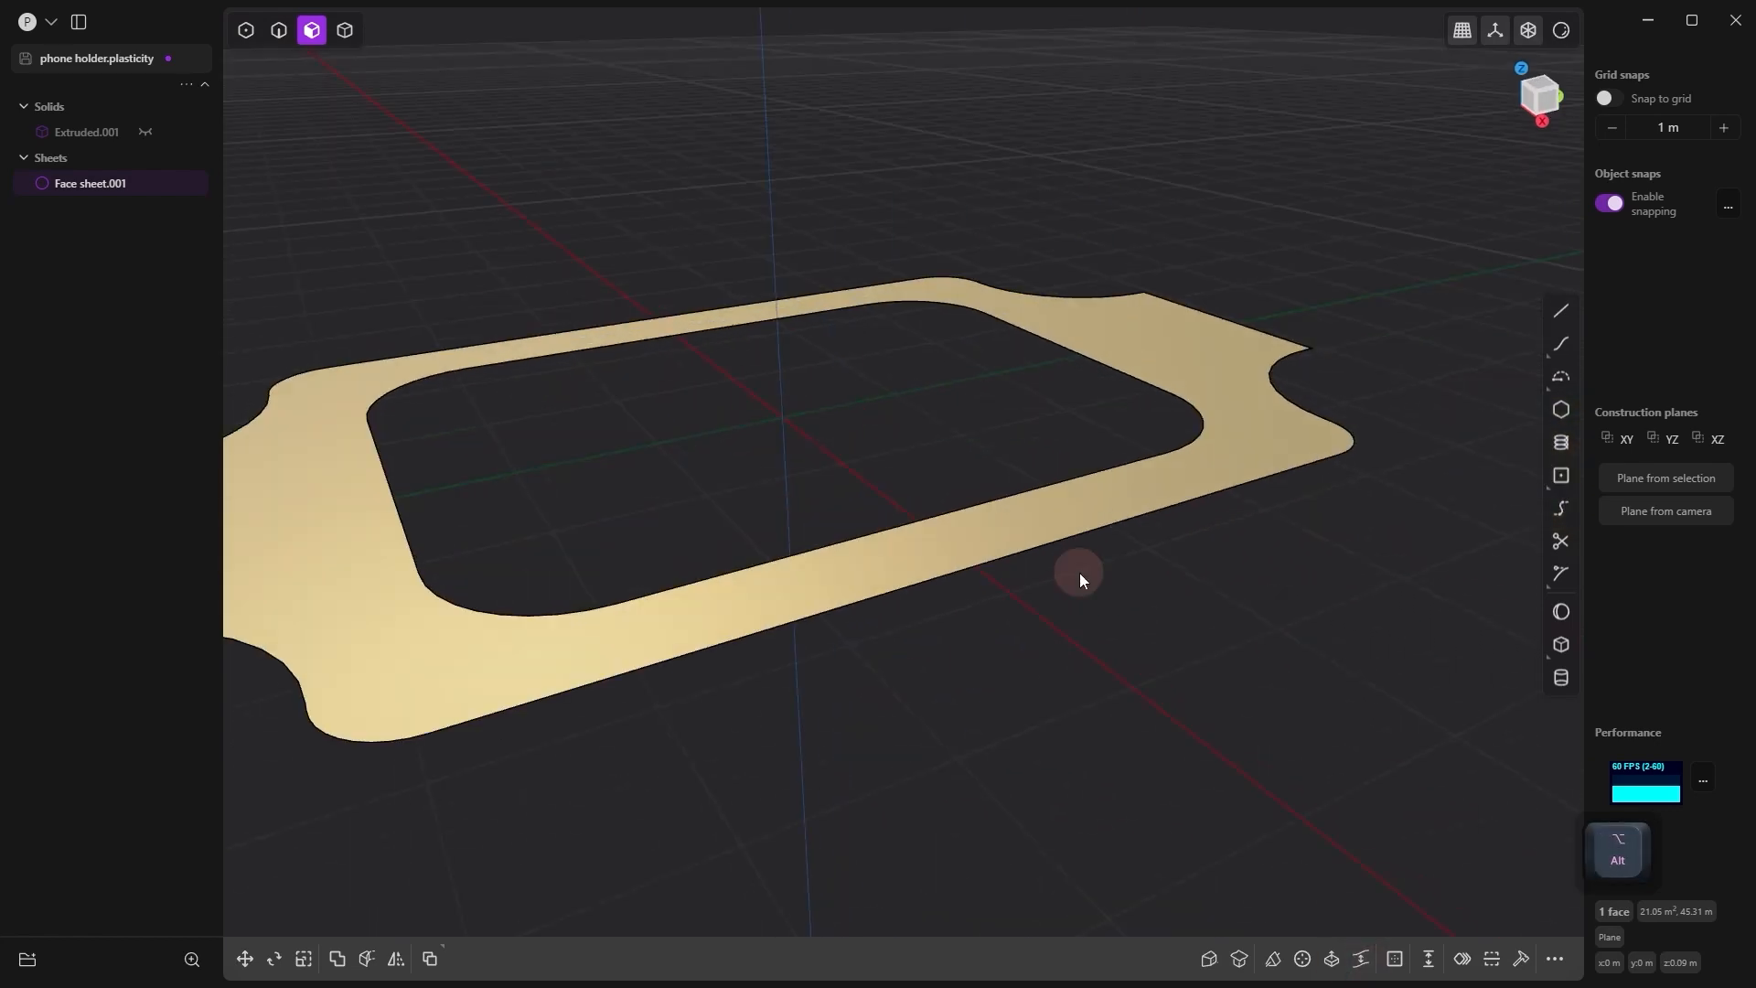
{"action": "scroll", "coordinate": [1144, 673], "scroll_direction": "down", "scroll_amount": 2}
{"action": "middle_click_drag", "start_coordinate": [1143, 673], "coordinate": [1219, 614], "text": "alt"}
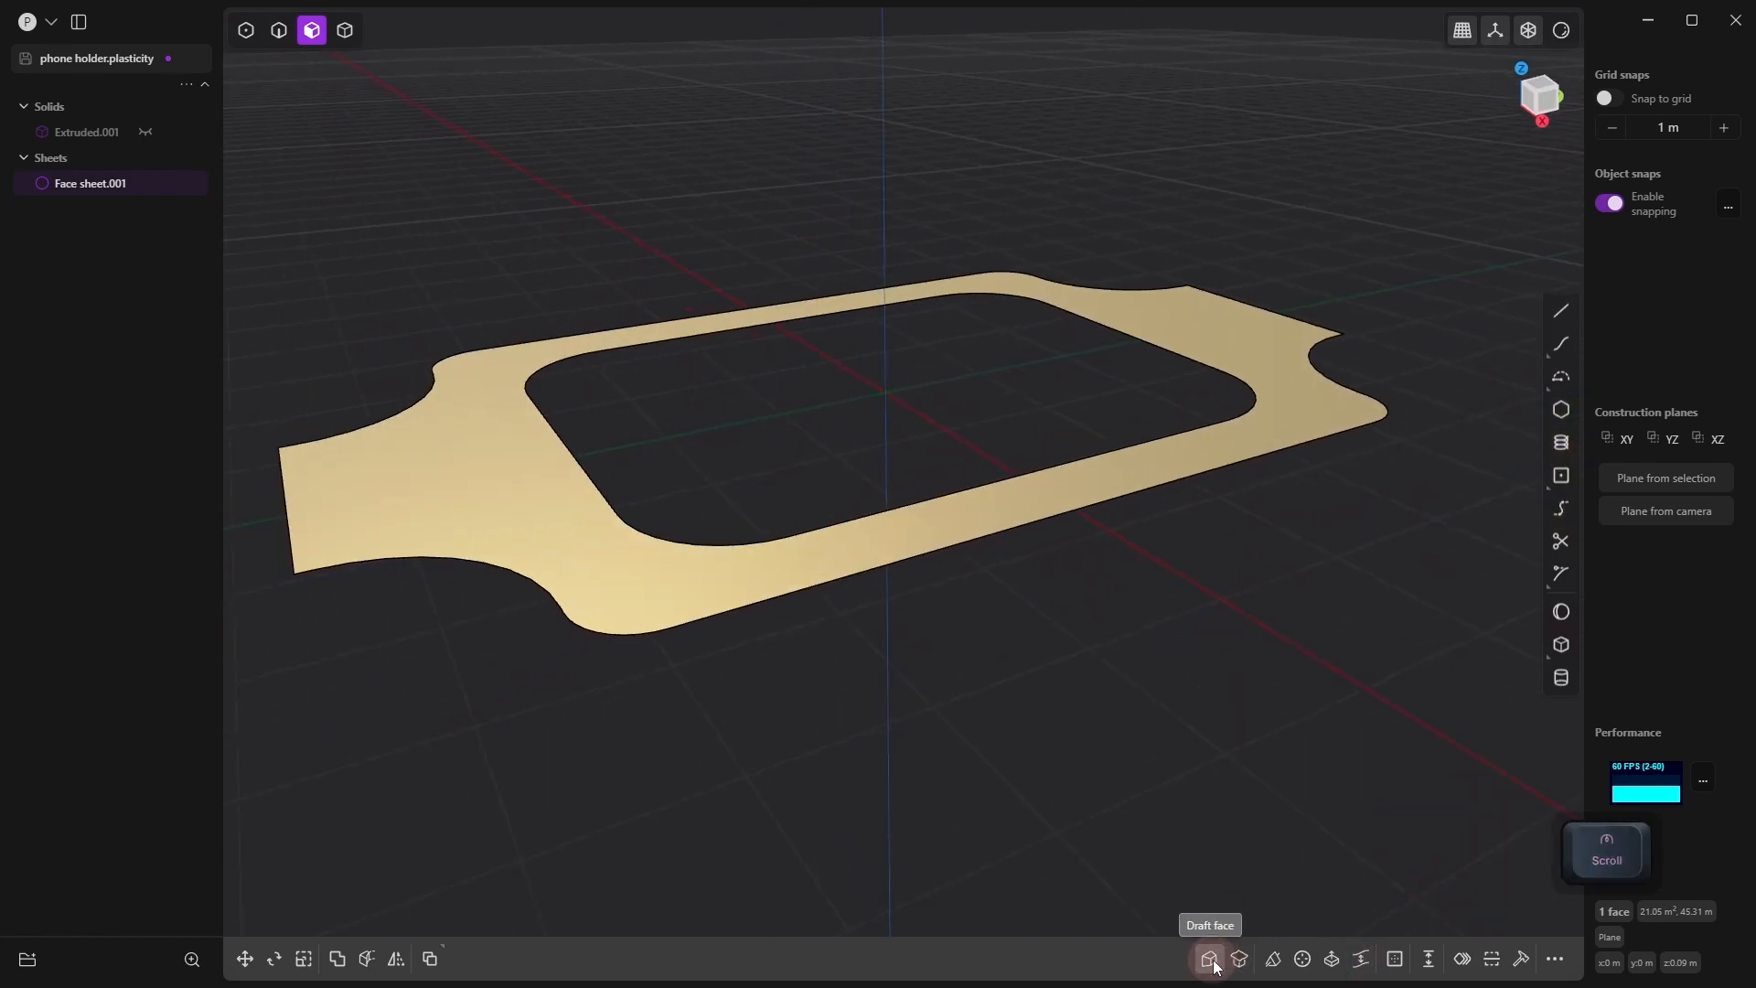
{"action": "left_click", "coordinate": [1332, 959]}
{"action": "left_click_drag", "start_coordinate": [521, 390], "coordinate": [519, 391]}
{"action": "right_click", "coordinate": [488, 388]}
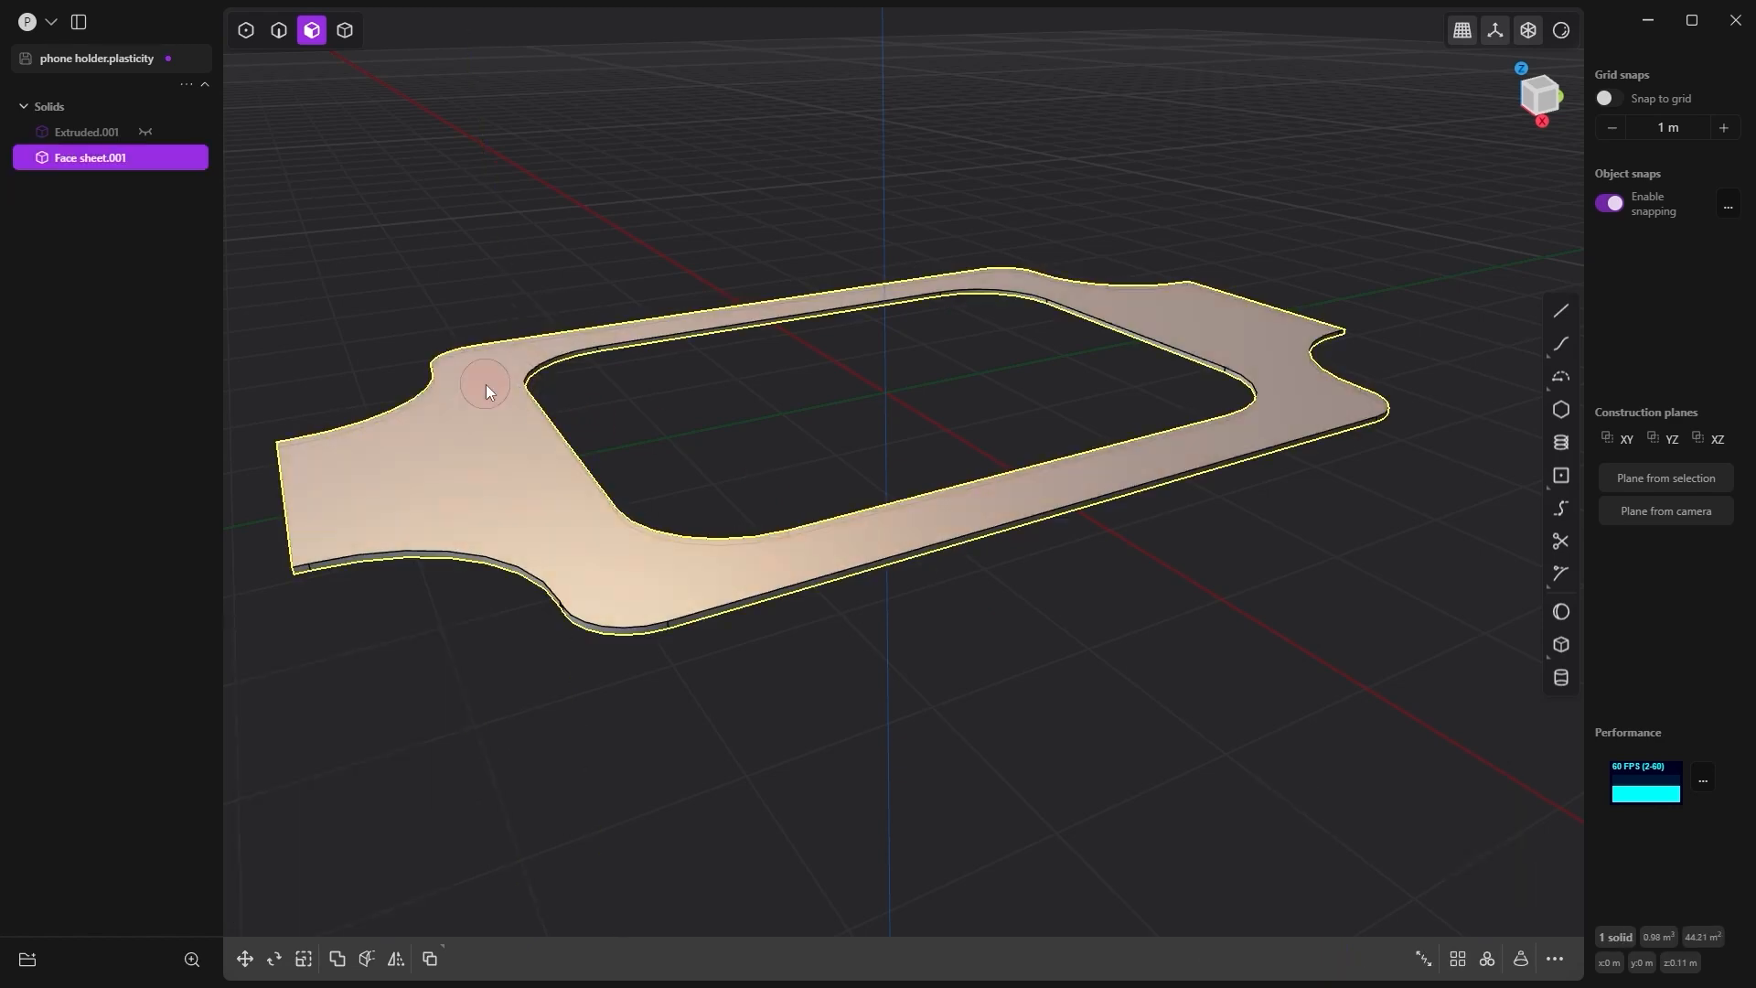
Step: Show the base solid again and check how the thin pad sits on it in the front view
{"action": "left_click", "coordinate": [145, 133]}
{"action": "left_click_drag", "start_coordinate": [713, 813], "coordinate": [898, 650], "text": "alt"}
{"action": "left_click", "coordinate": [710, 783]}
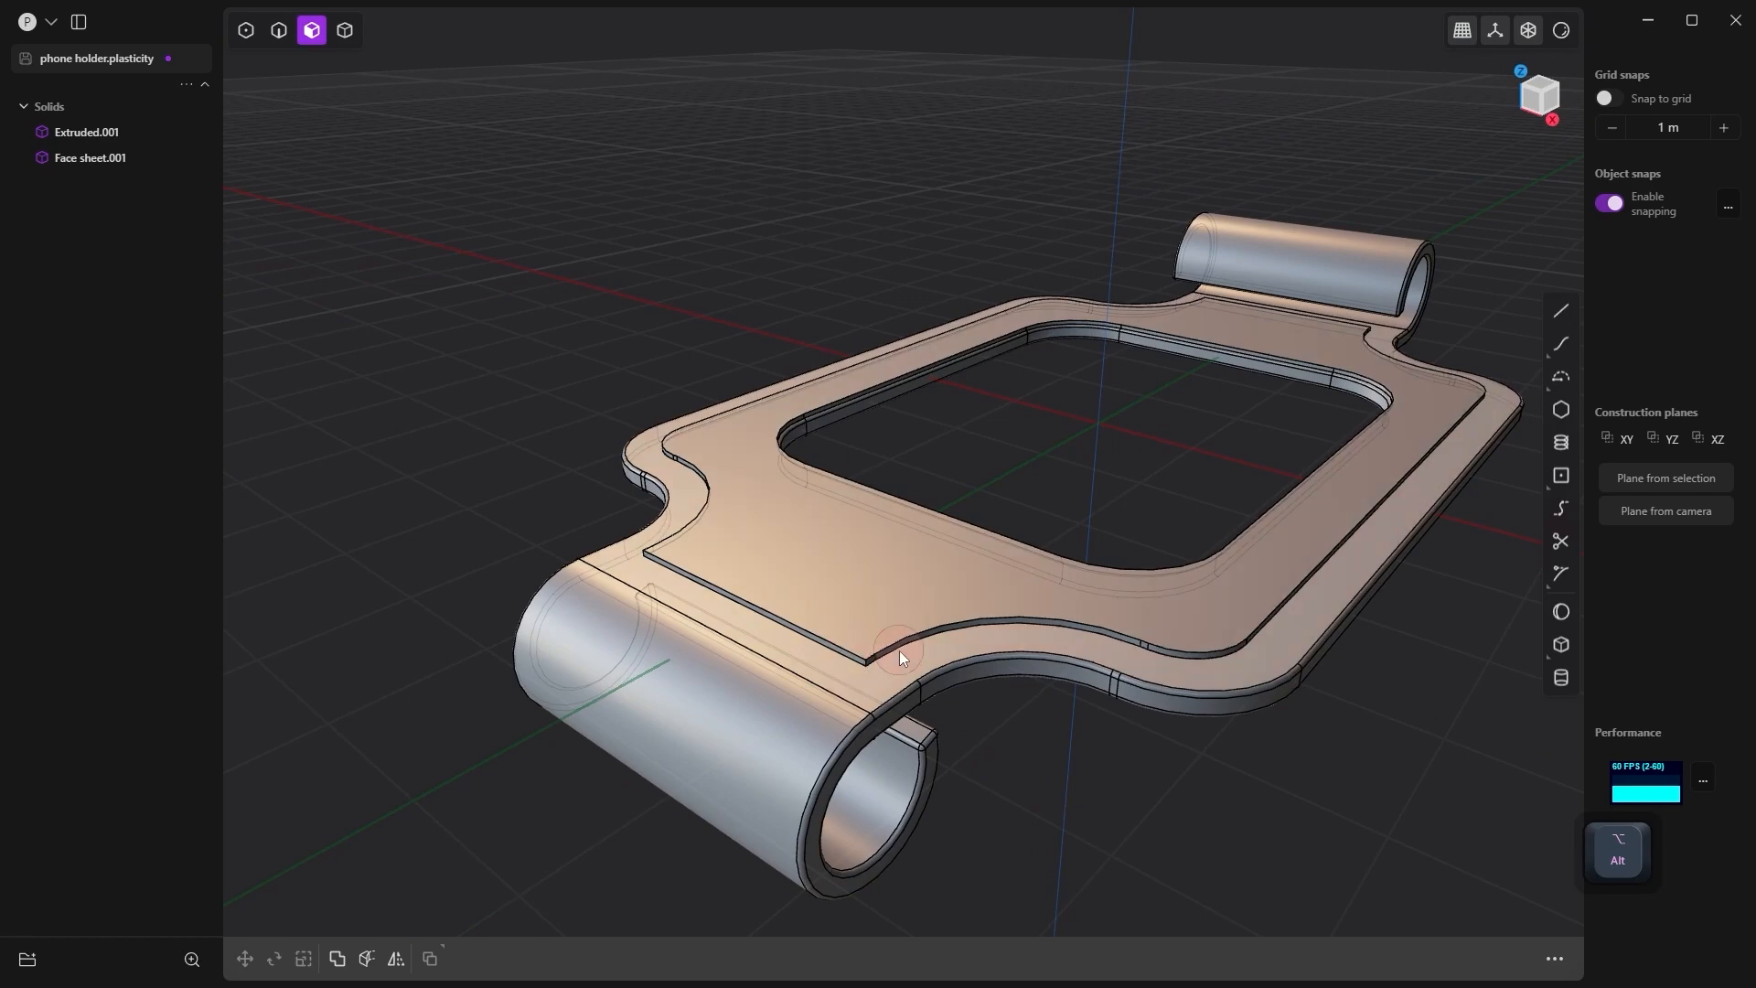
{"action": "key", "text": "KP_1"}
{"action": "left_click", "coordinate": [103, 131]}
{"action": "left_click", "coordinate": [128, 159]}
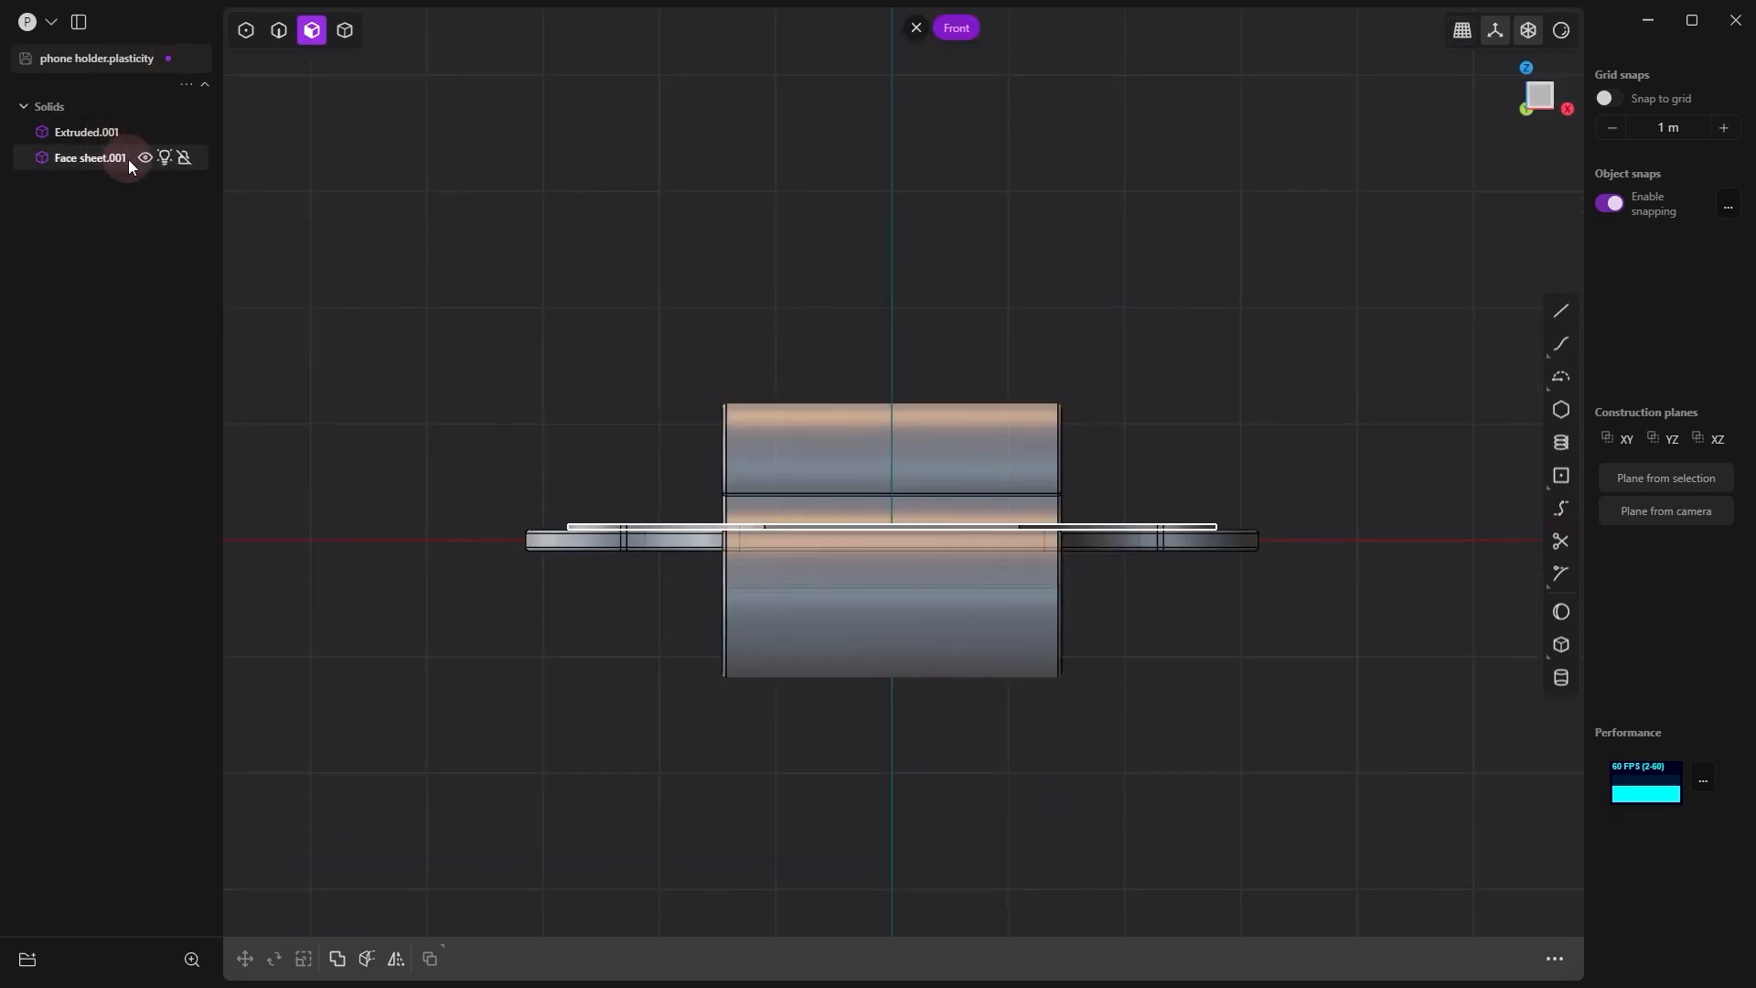
Step: Hide the base solid and apply a small fillet to all edges of the thin pad
{"action": "left_click", "coordinate": [147, 135]}
{"action": "scroll", "coordinate": [622, 498], "scroll_direction": "up", "scroll_amount": 3}
{"action": "middle_click_drag", "start_coordinate": [576, 452], "coordinate": [483, 386], "text": "alt"}
{"action": "left_click", "coordinate": [280, 36]}
{"action": "left_click_drag", "start_coordinate": [395, 280], "coordinate": [1370, 469]}
{"action": "key", "text": "f"}
{"action": "left_click_drag", "start_coordinate": [1217, 509], "coordinate": [822, 492], "text": "alt"}
{"action": "scroll", "coordinate": [772, 498], "scroll_direction": "up", "scroll_amount": 5}
{"action": "key", "text": "Return"}
Step: Show the base solid again together with the filleted pad and clear the selection
{"action": "left_click", "coordinate": [144, 131]}
{"action": "scroll", "coordinate": [754, 452], "scroll_direction": "down", "scroll_amount": 3}
{"action": "scroll", "coordinate": [755, 452], "scroll_direction": "down", "scroll_amount": 8}
{"action": "scroll", "coordinate": [826, 516], "scroll_direction": "down", "scroll_amount": 5}
{"action": "scroll", "coordinate": [835, 529], "scroll_direction": "up", "scroll_amount": 2}
{"action": "scroll", "coordinate": [834, 529], "scroll_direction": "up", "scroll_amount": 5}
{"action": "left_click", "coordinate": [931, 574]}
Step: Examine the holder's filleted surfaces from several angles in a metallic shading without edge lines
{"action": "left_click_drag", "start_coordinate": [931, 574], "coordinate": [723, 544], "text": "alt"}
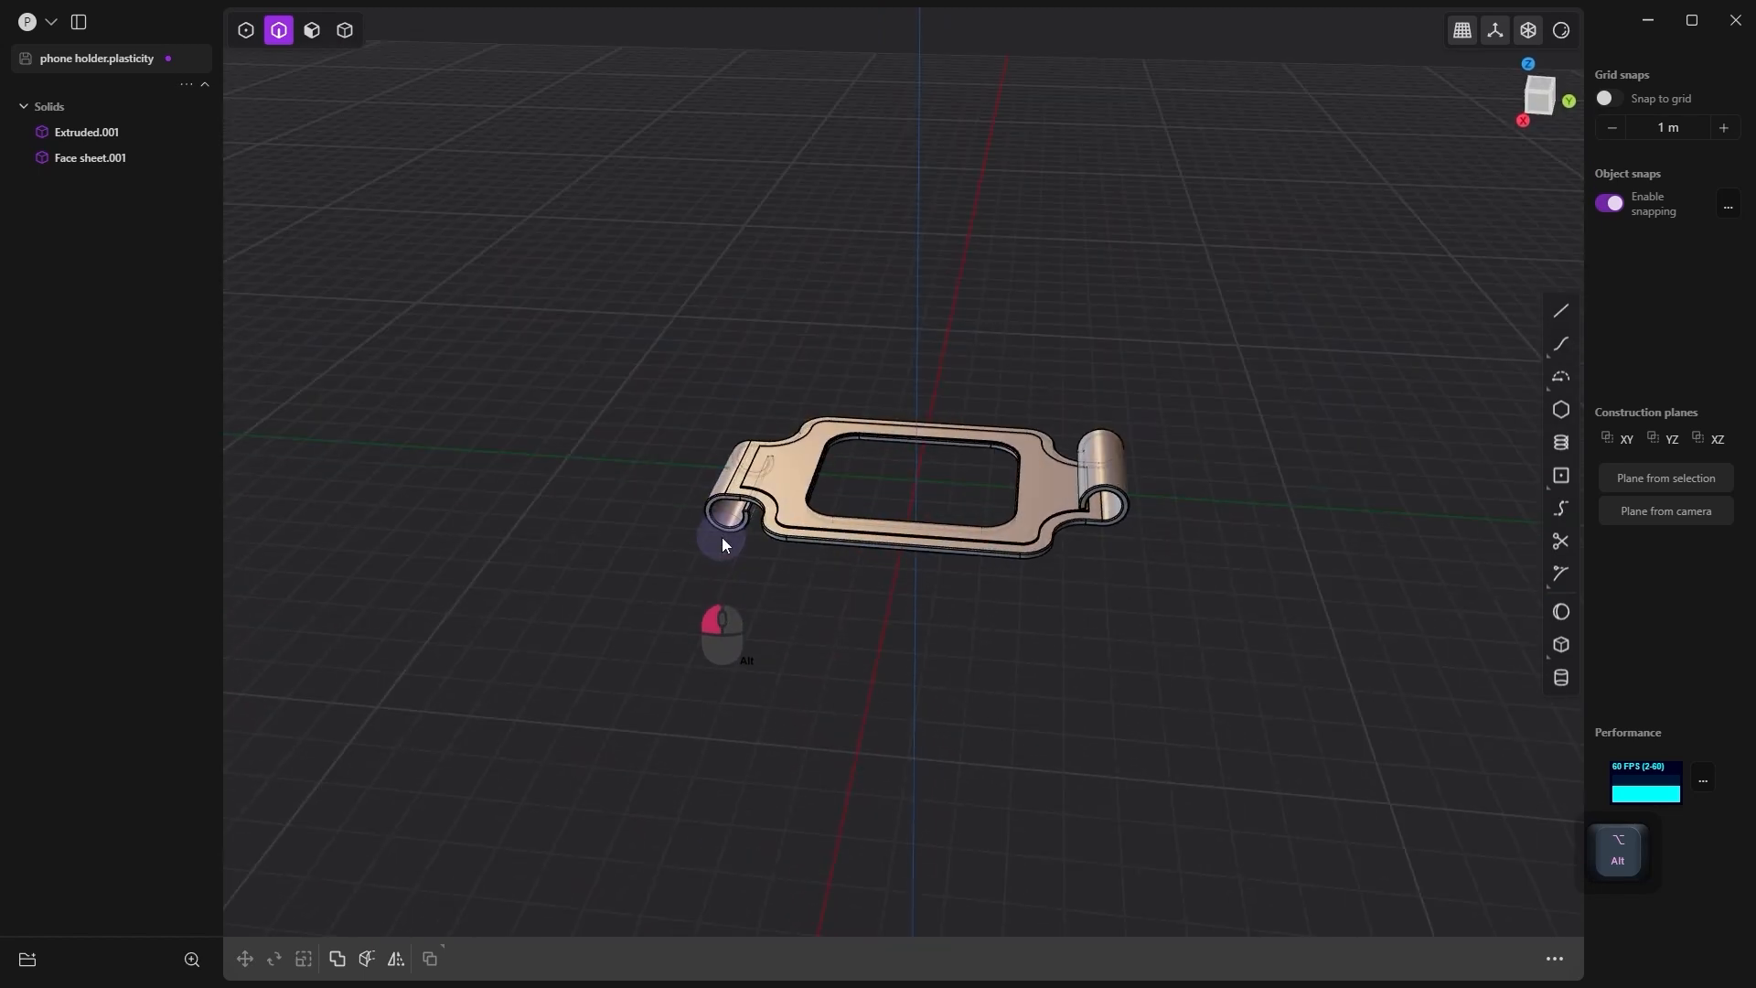
{"action": "scroll", "coordinate": [913, 504], "scroll_direction": "up", "scroll_amount": 7}
{"action": "left_click_drag", "start_coordinate": [913, 503], "coordinate": [972, 441], "text": "alt"}
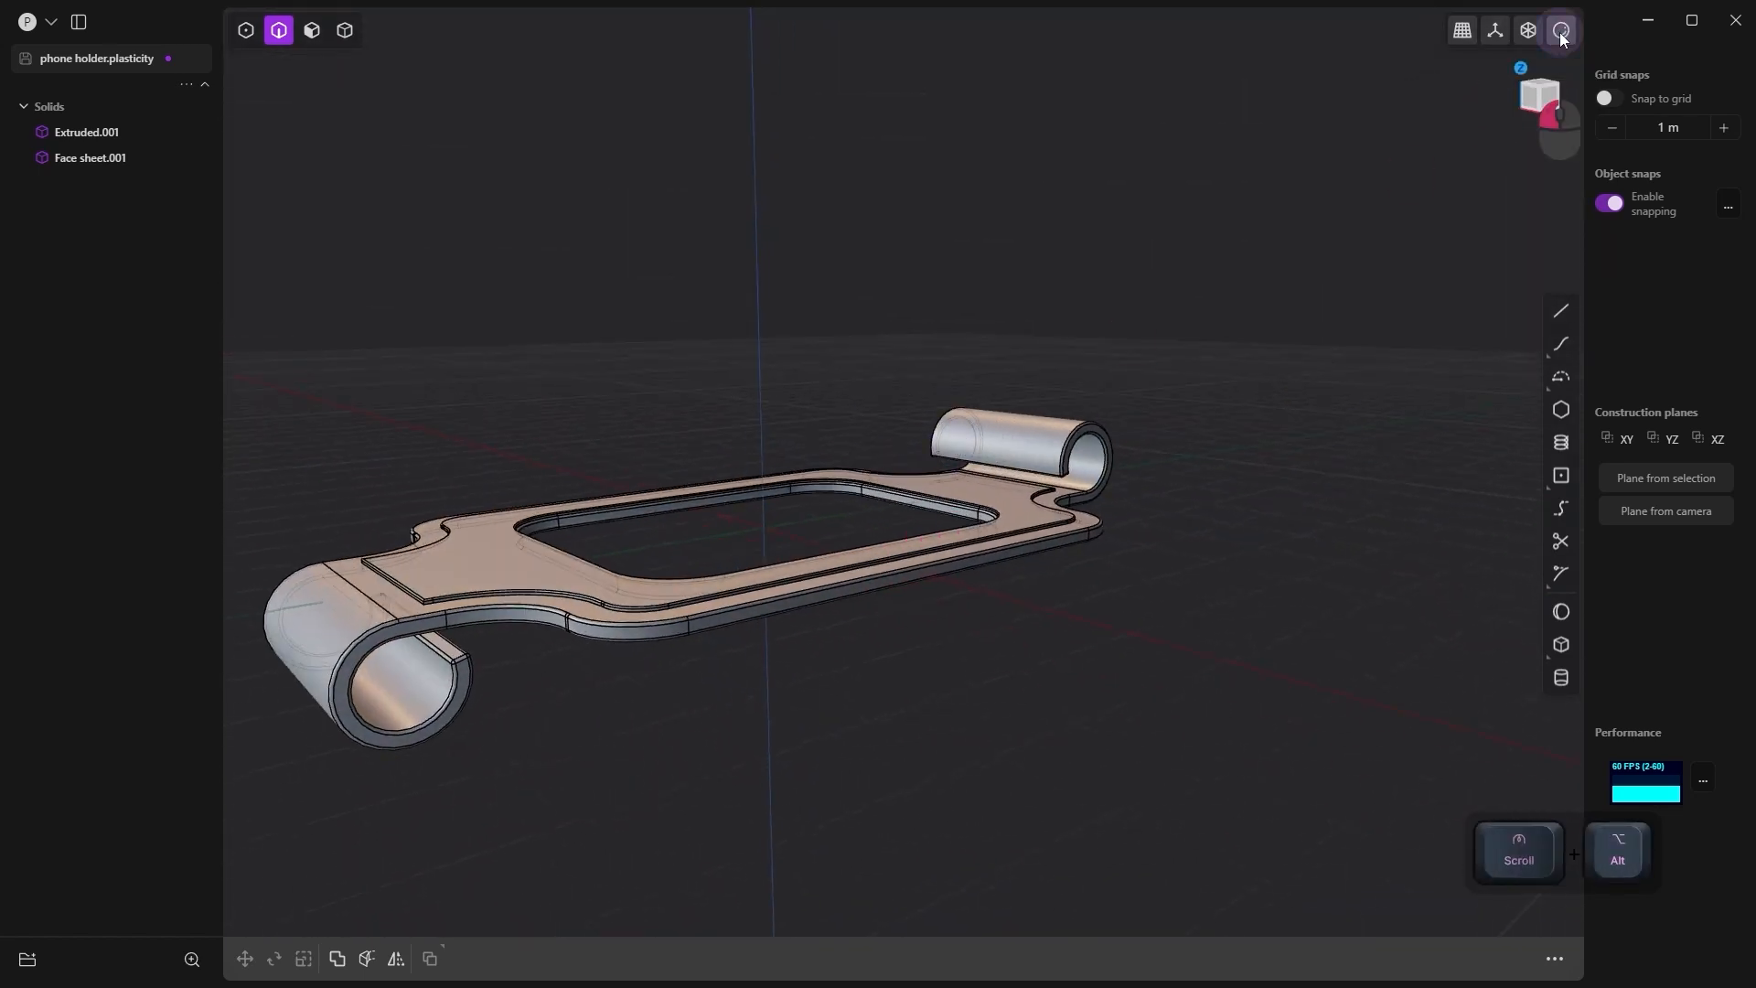
{"action": "left_click", "coordinate": [1561, 30]}
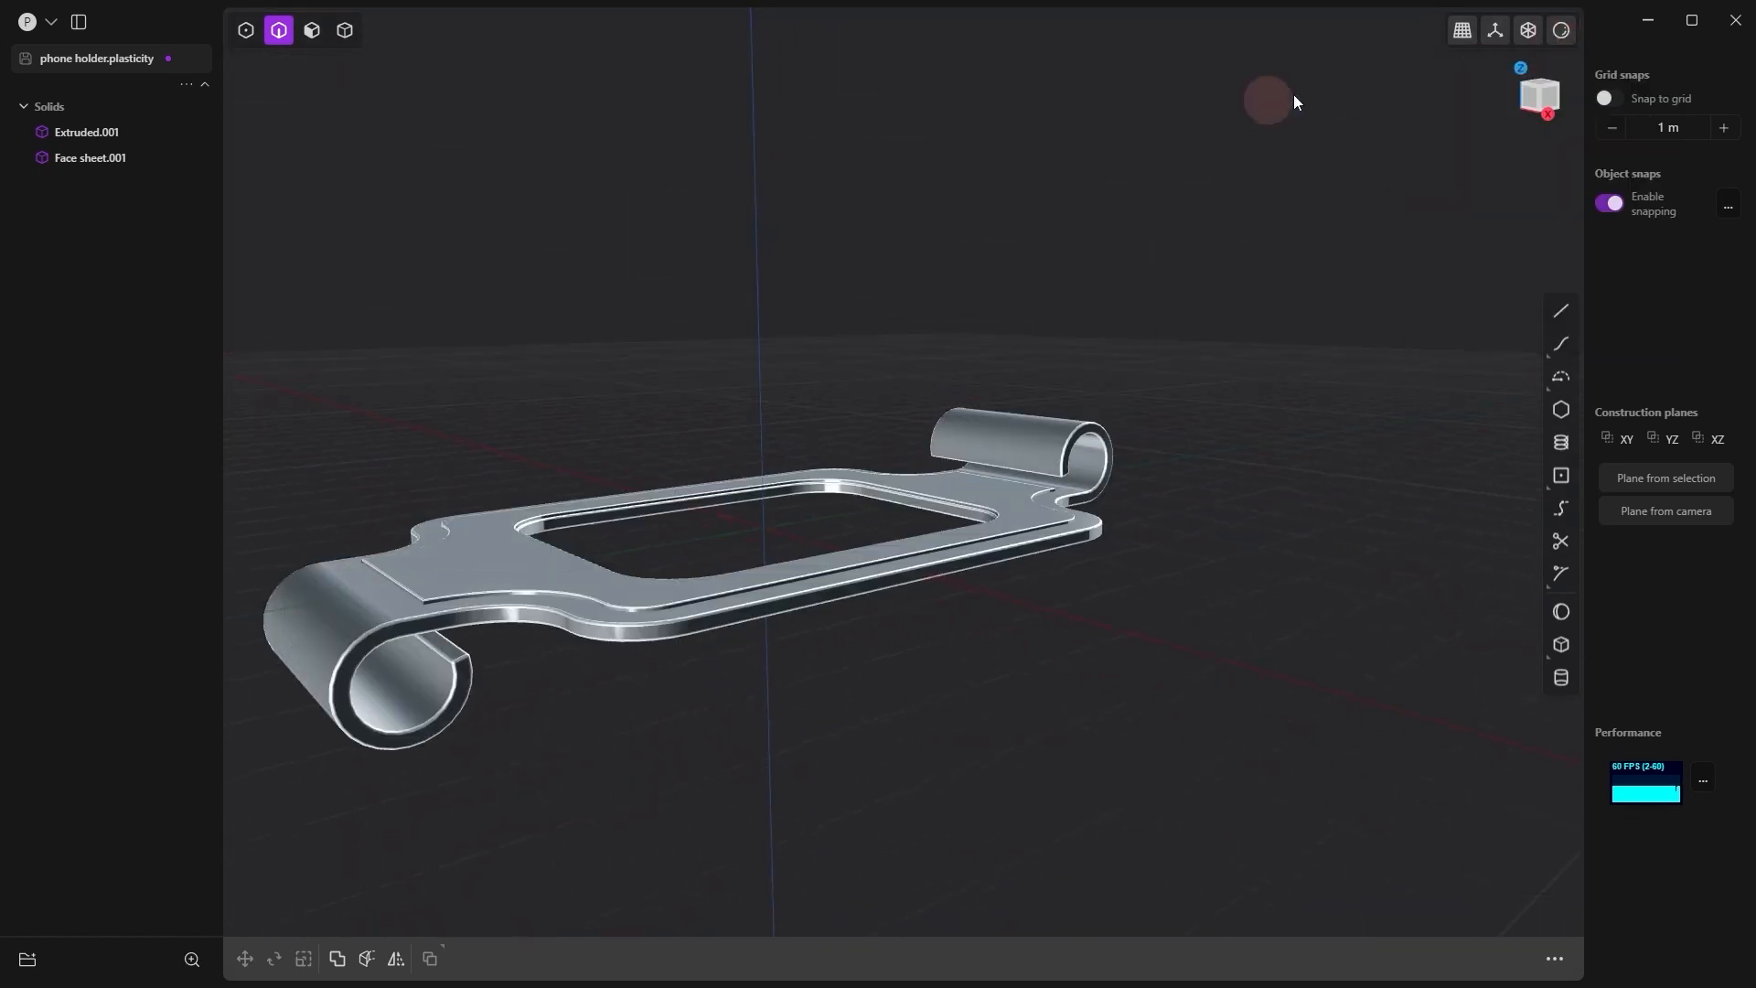
{"action": "left_click_drag", "start_coordinate": [1352, 163], "coordinate": [817, 261], "text": "alt"}
{"action": "scroll", "coordinate": [860, 350], "scroll_direction": "up", "scroll_amount": 5, "text": "alt"}
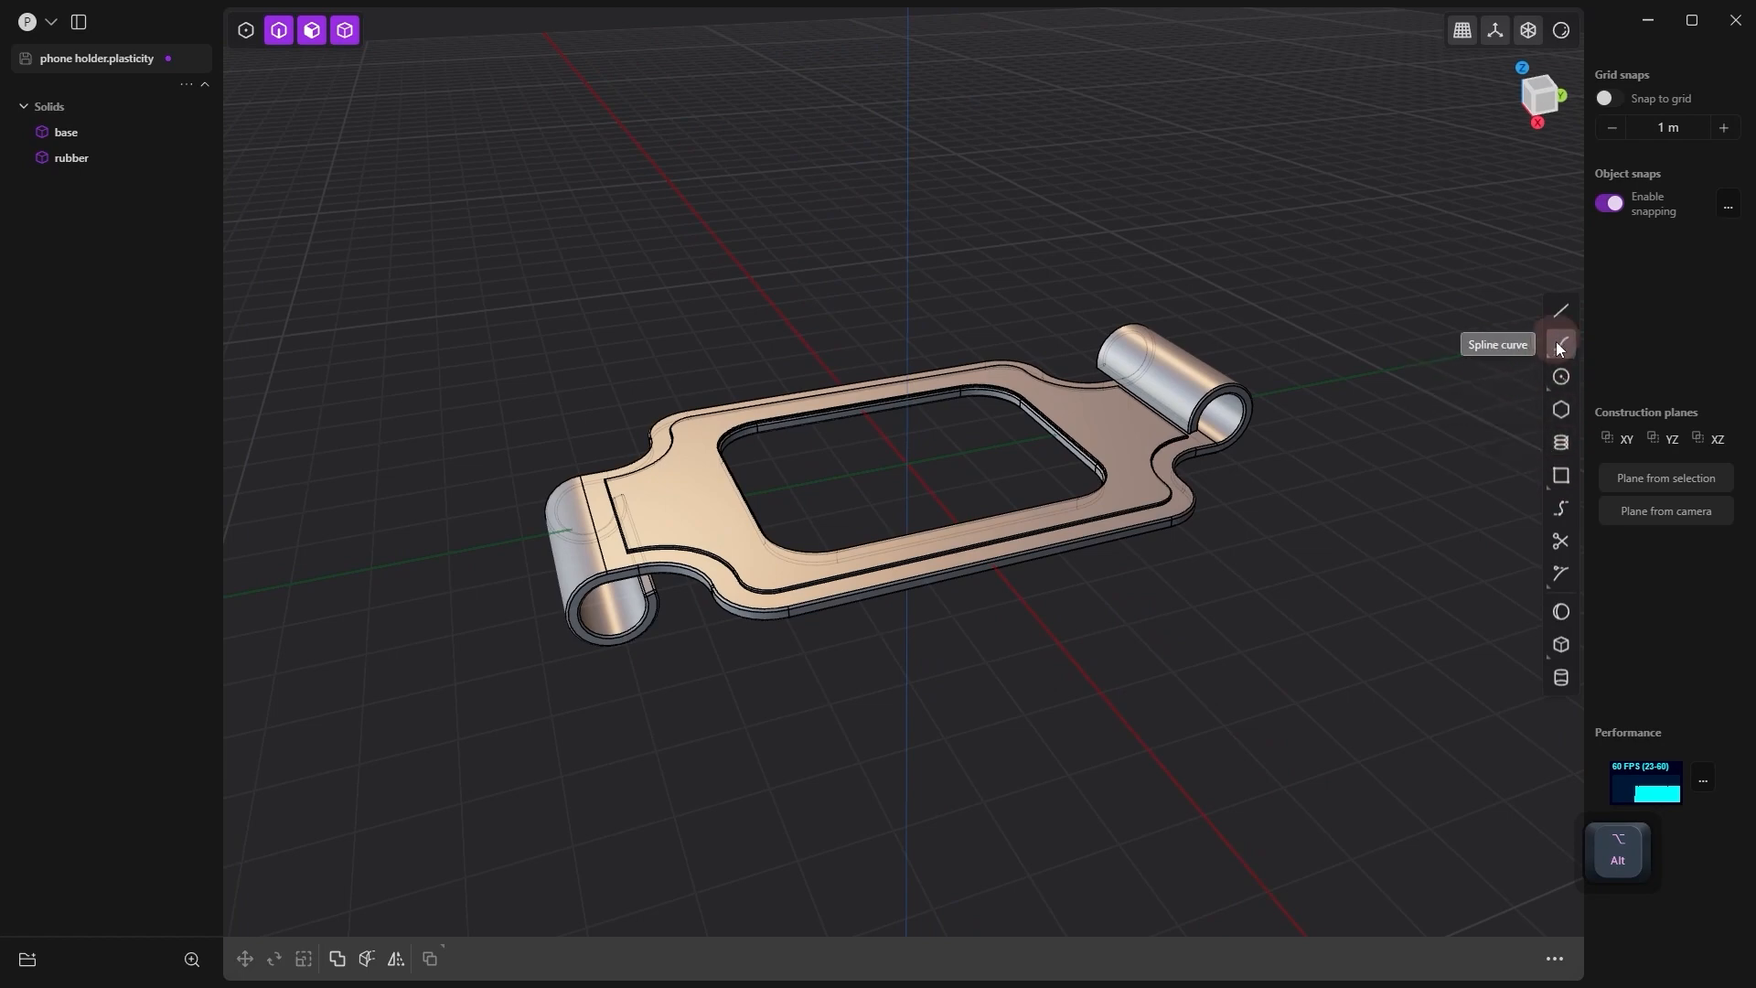
Step: Sketch a centre rectangle about 37.6 by 28.8 m around the phone holder in the top view
{"action": "left_click", "coordinate": [921, 465]}
{"action": "key", "text": "KP_Home"}
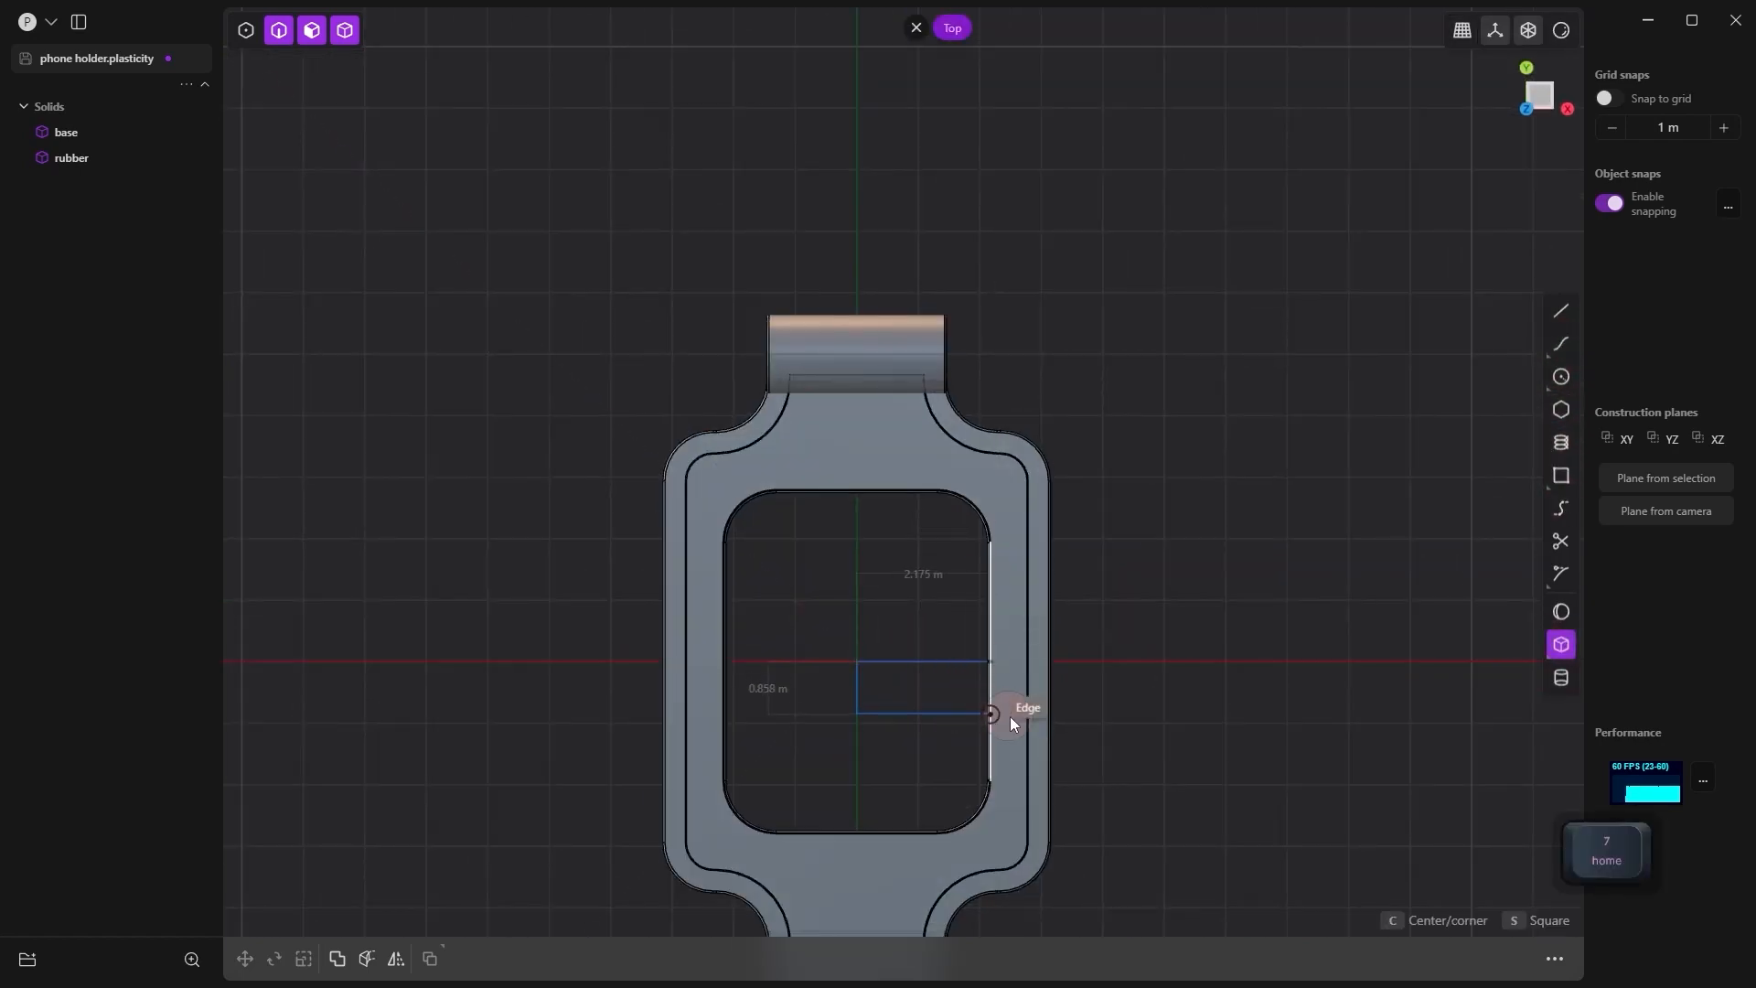
{"action": "left_click", "coordinate": [860, 660]}
{"action": "scroll", "coordinate": [1235, 846], "scroll_direction": "down", "scroll_amount": 4, "text": "alt"}
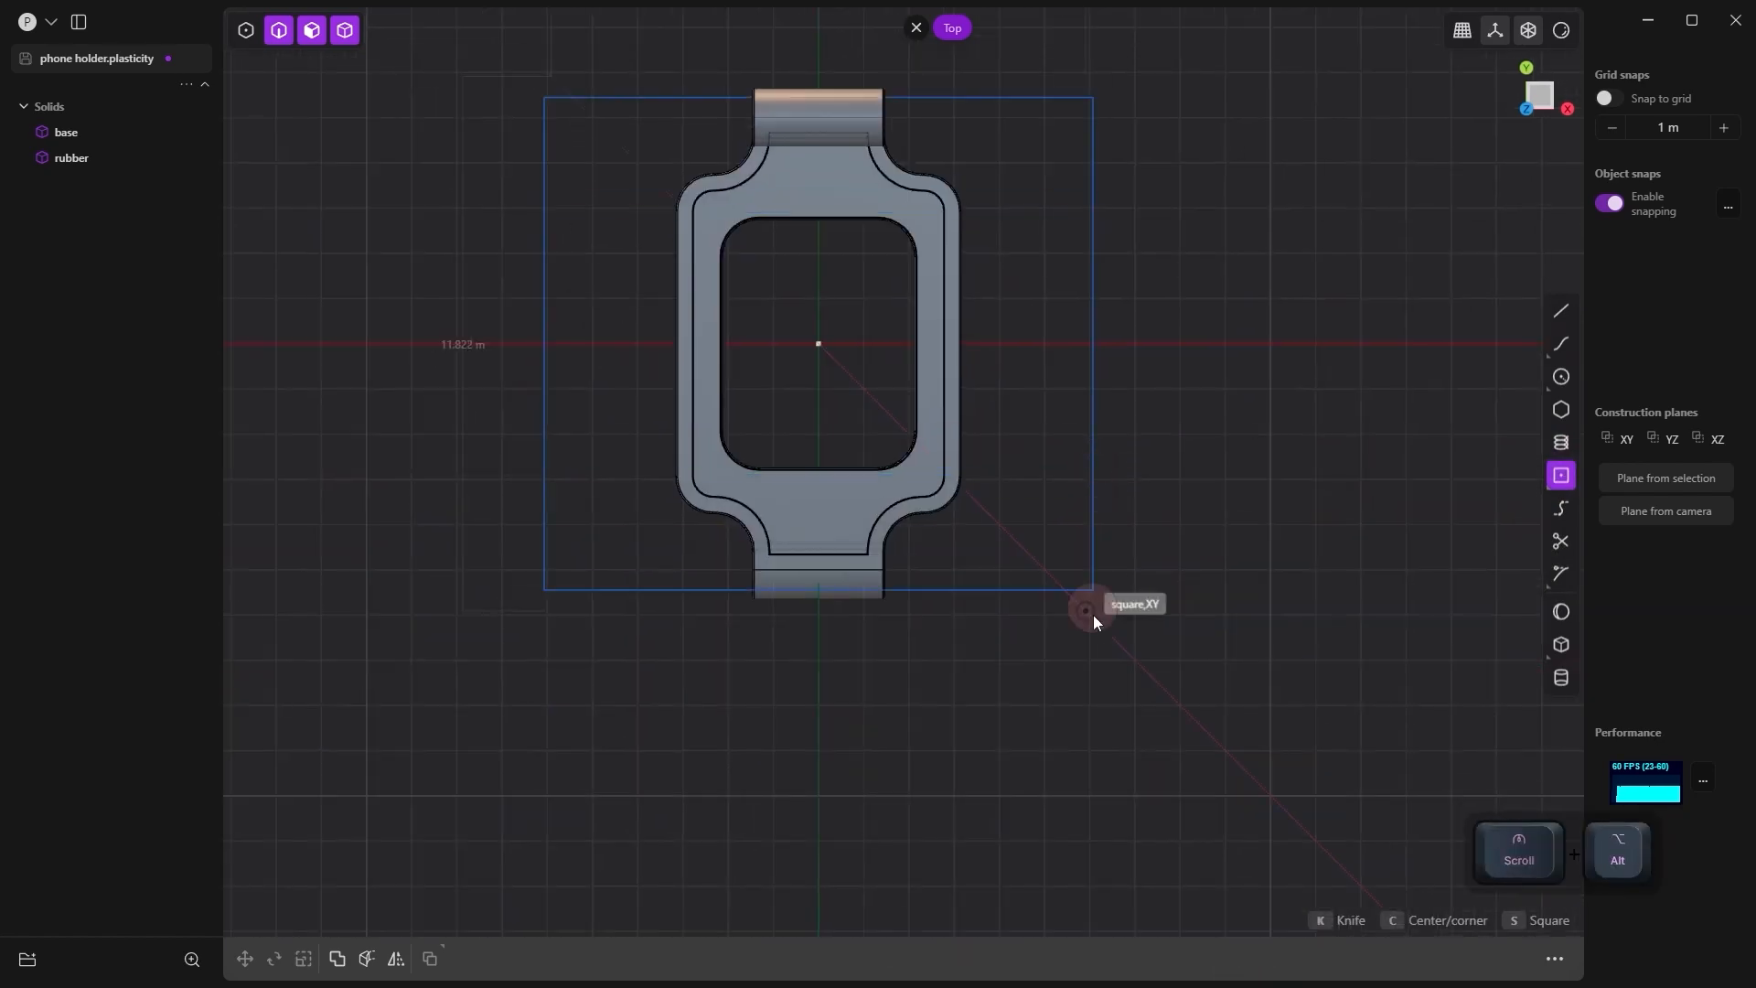
{"action": "middle_click_drag", "start_coordinate": [1425, 783], "coordinate": [1226, 690]}
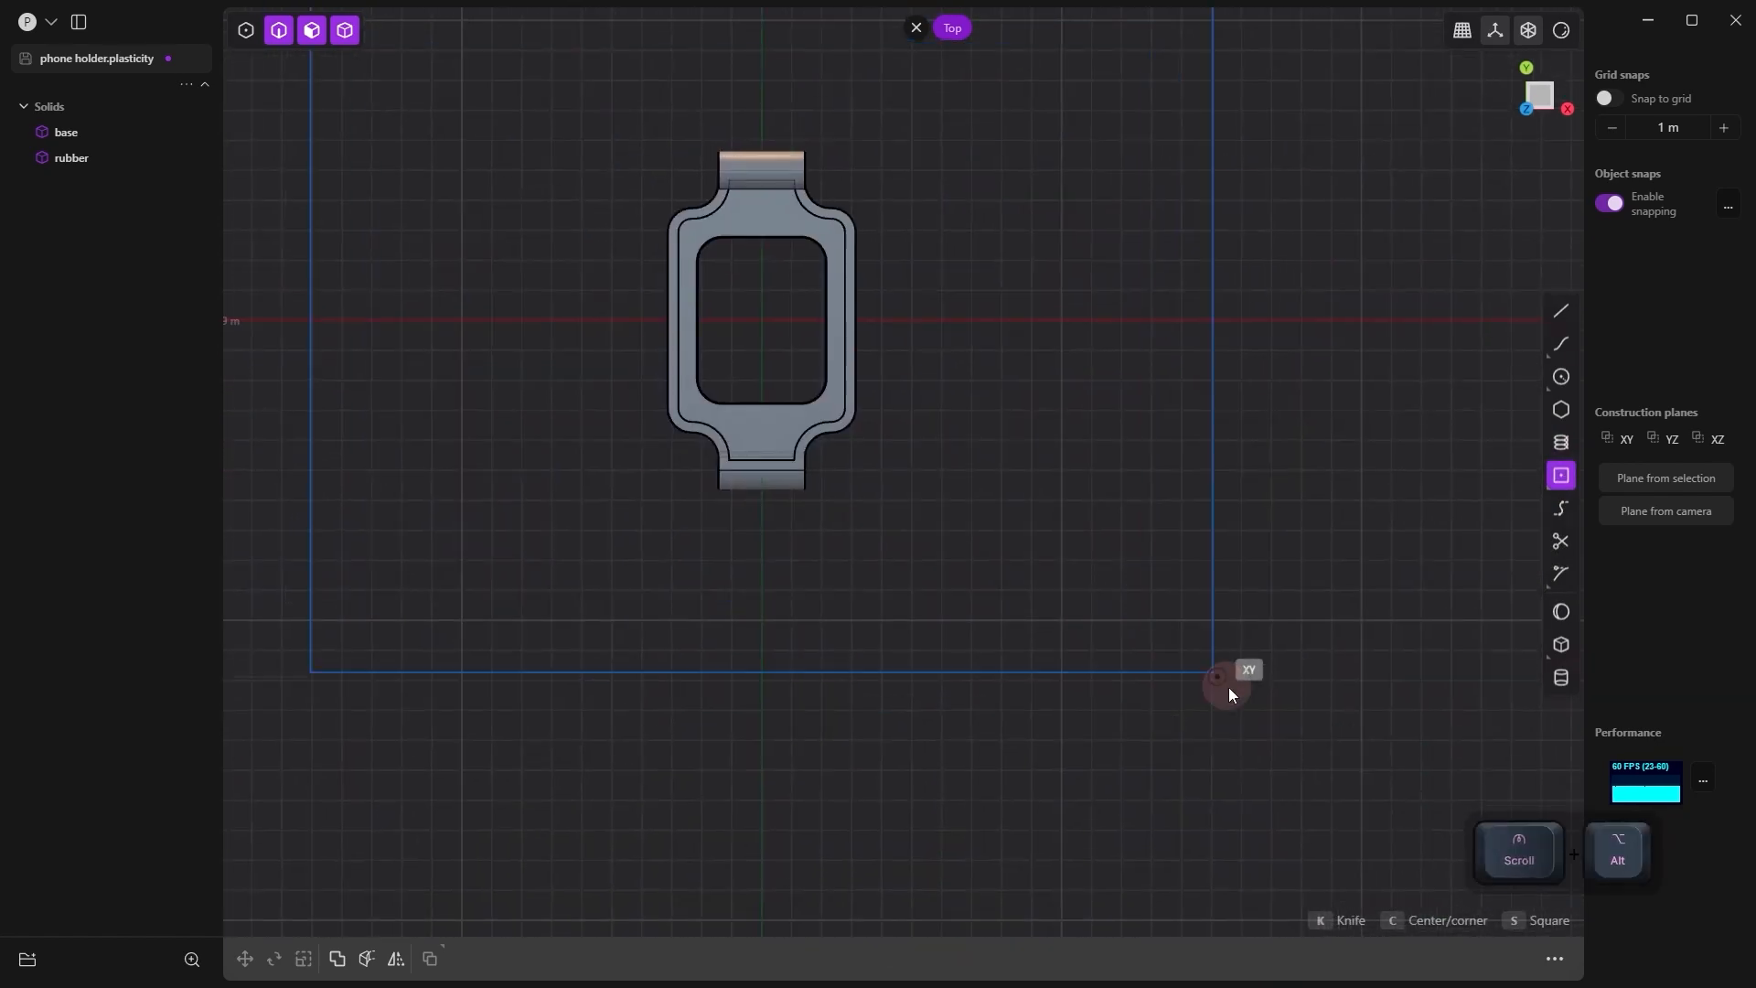
{"action": "left_click", "coordinate": [1326, 752]}
Step: Extrude the large rectangle downward about 0.66 m into a thin slab
{"action": "key", "text": "e"}
{"action": "middle_click_drag", "start_coordinate": [1193, 774], "coordinate": [851, 559]}
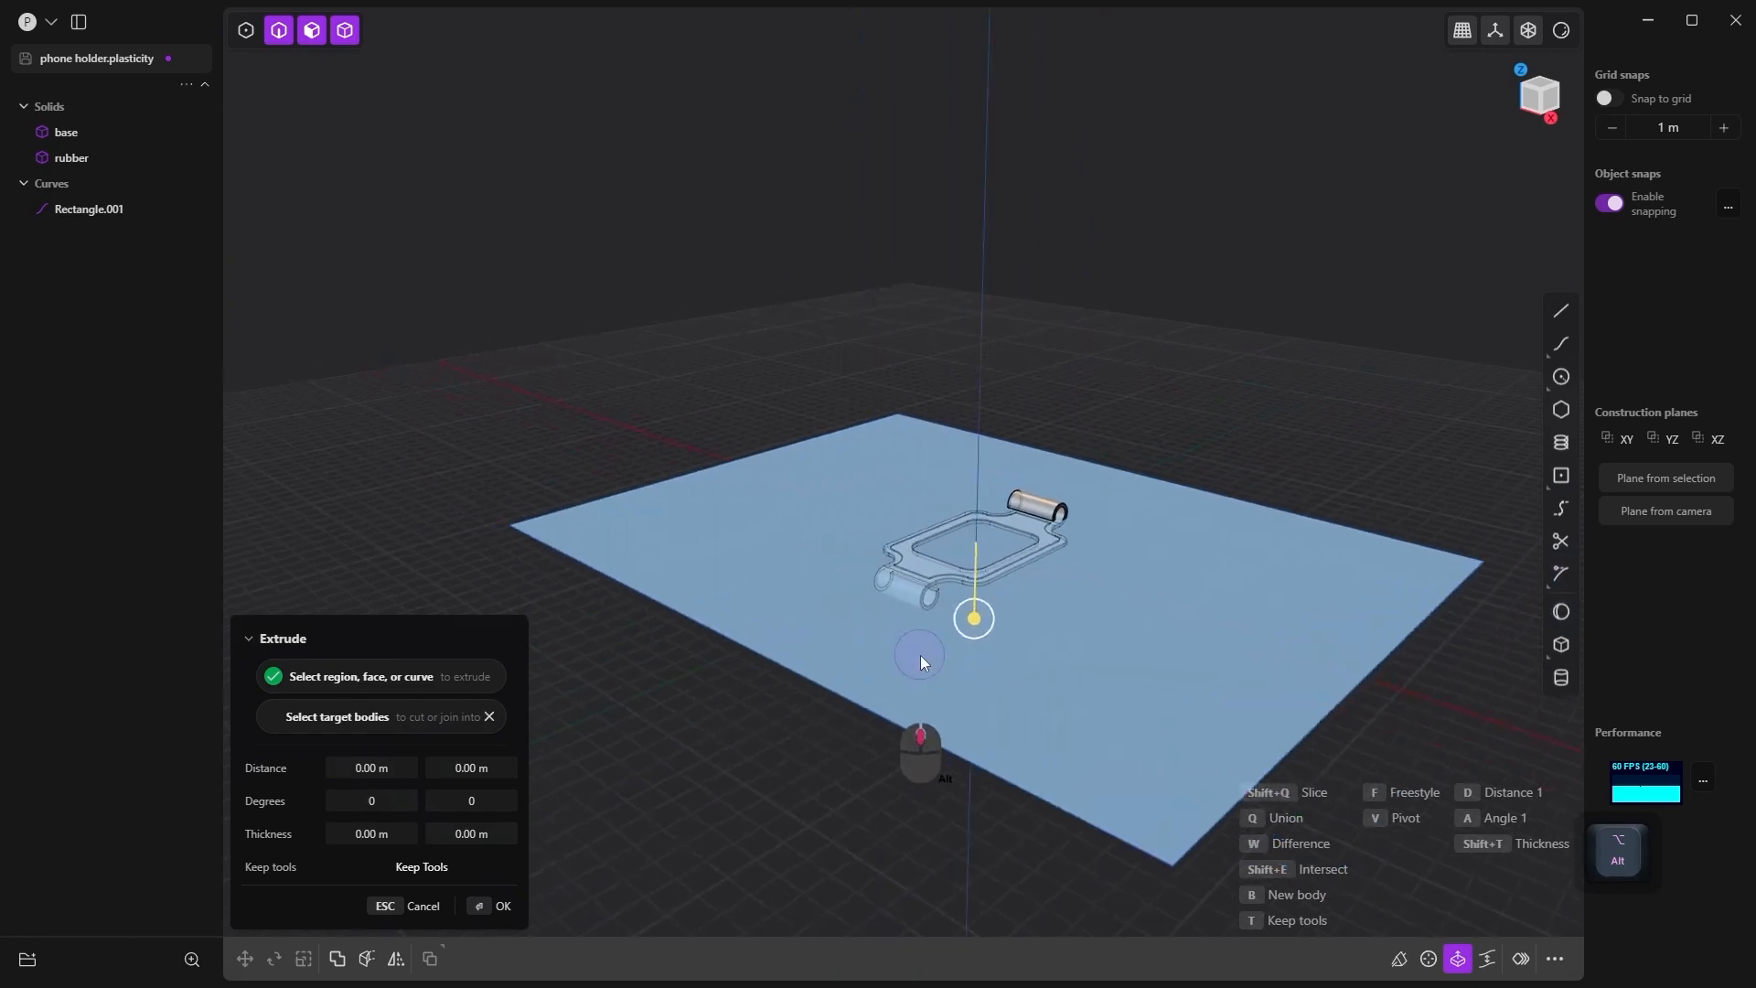
{"action": "left_click_drag", "start_coordinate": [973, 617], "coordinate": [977, 629]}
{"action": "right_click", "coordinate": [793, 733]}
{"action": "middle_click_drag", "start_coordinate": [792, 733], "coordinate": [747, 666]}
{"action": "scroll", "coordinate": [885, 751], "scroll_direction": "down", "scroll_amount": 3}
{"action": "scroll", "coordinate": [1044, 727], "scroll_direction": "up", "scroll_amount": 3}
{"action": "middle_click_drag", "start_coordinate": [1045, 728], "coordinate": [816, 777]}
{"action": "scroll", "coordinate": [975, 721], "scroll_direction": "down", "scroll_amount": 3}
{"action": "left_click", "coordinate": [811, 762]}
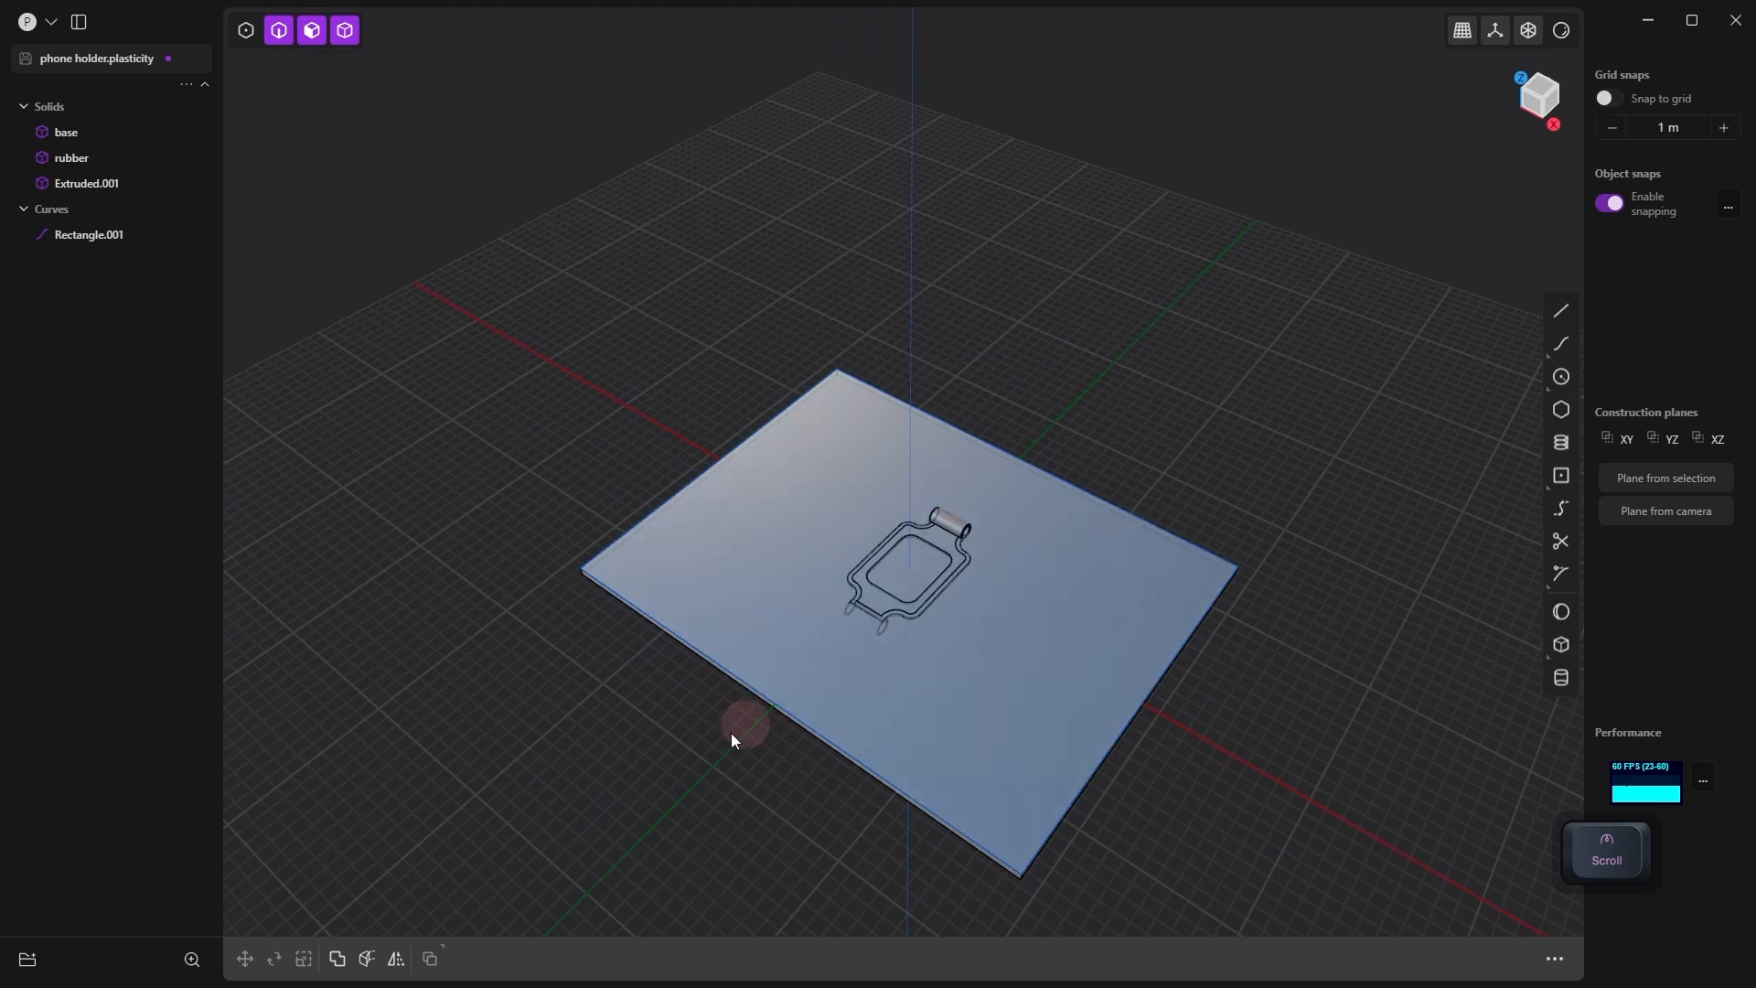
Step: Delete the leftover rectangle curve around the slab's upper outline
{"action": "middle_click_drag", "start_coordinate": [732, 732], "coordinate": [838, 719]}
{"action": "left_click", "coordinate": [825, 700]}
{"action": "scroll", "coordinate": [667, 755], "scroll_direction": "up", "scroll_amount": 3}
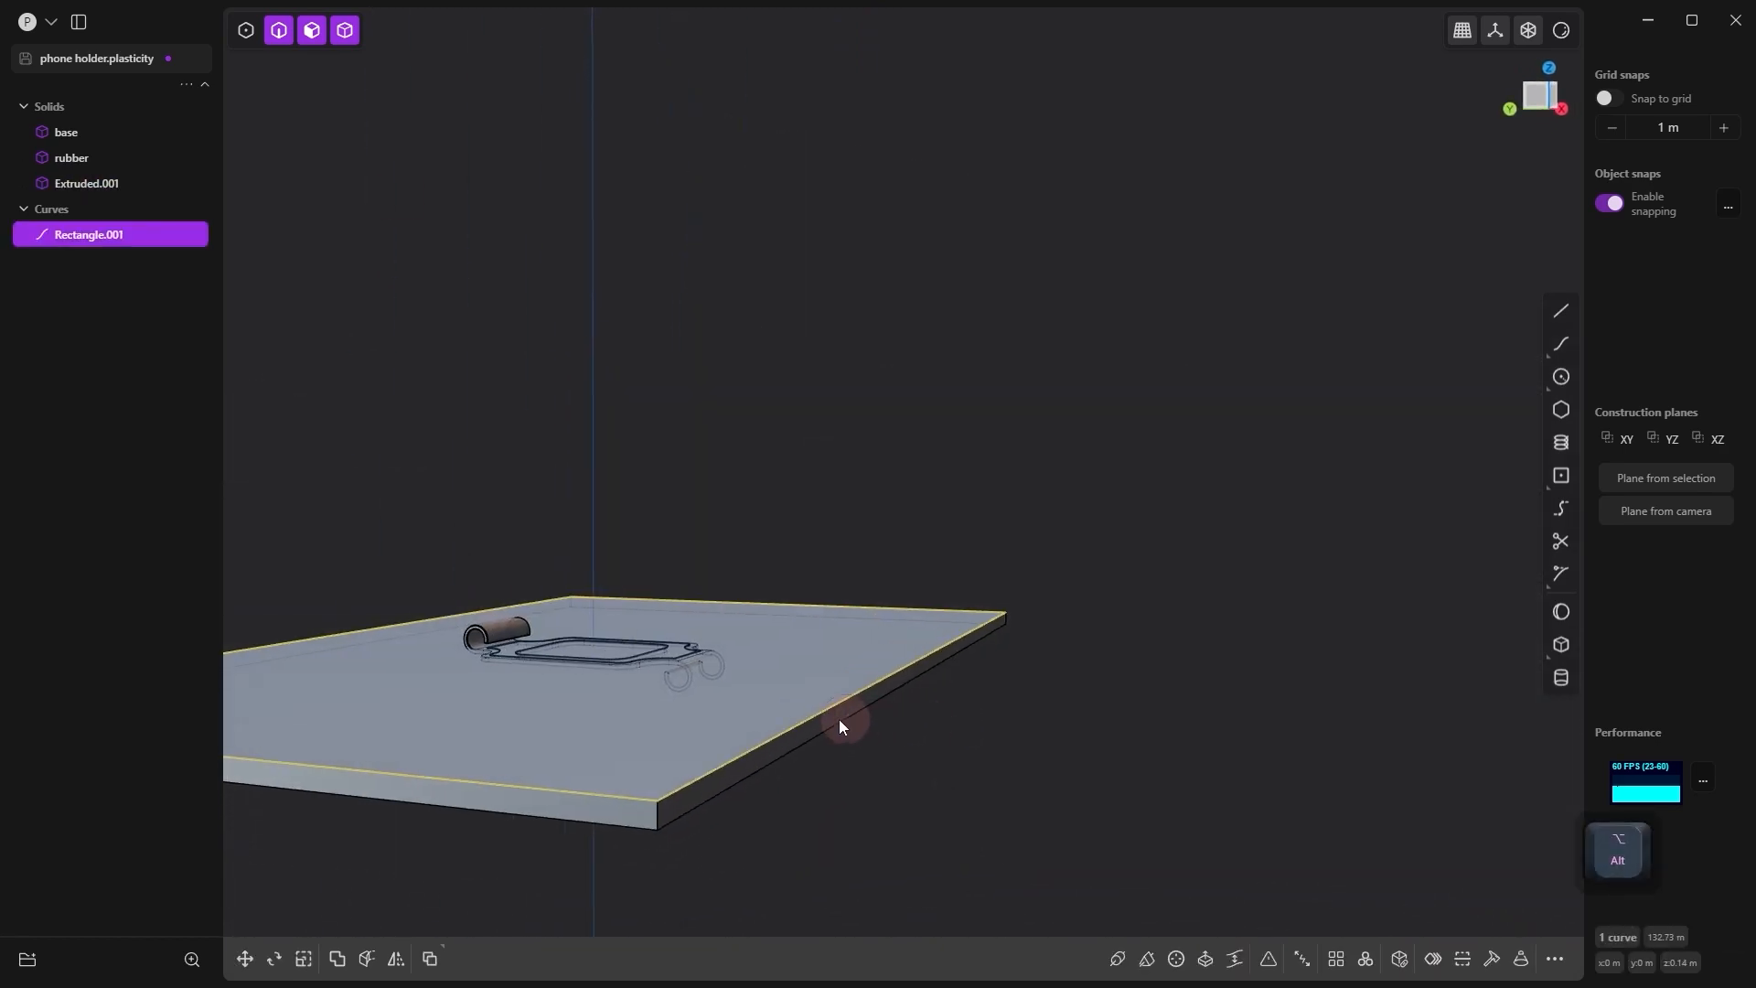
{"action": "key", "text": "Delete"}
{"action": "left_click", "coordinate": [851, 708]}
{"action": "key", "text": "o"}
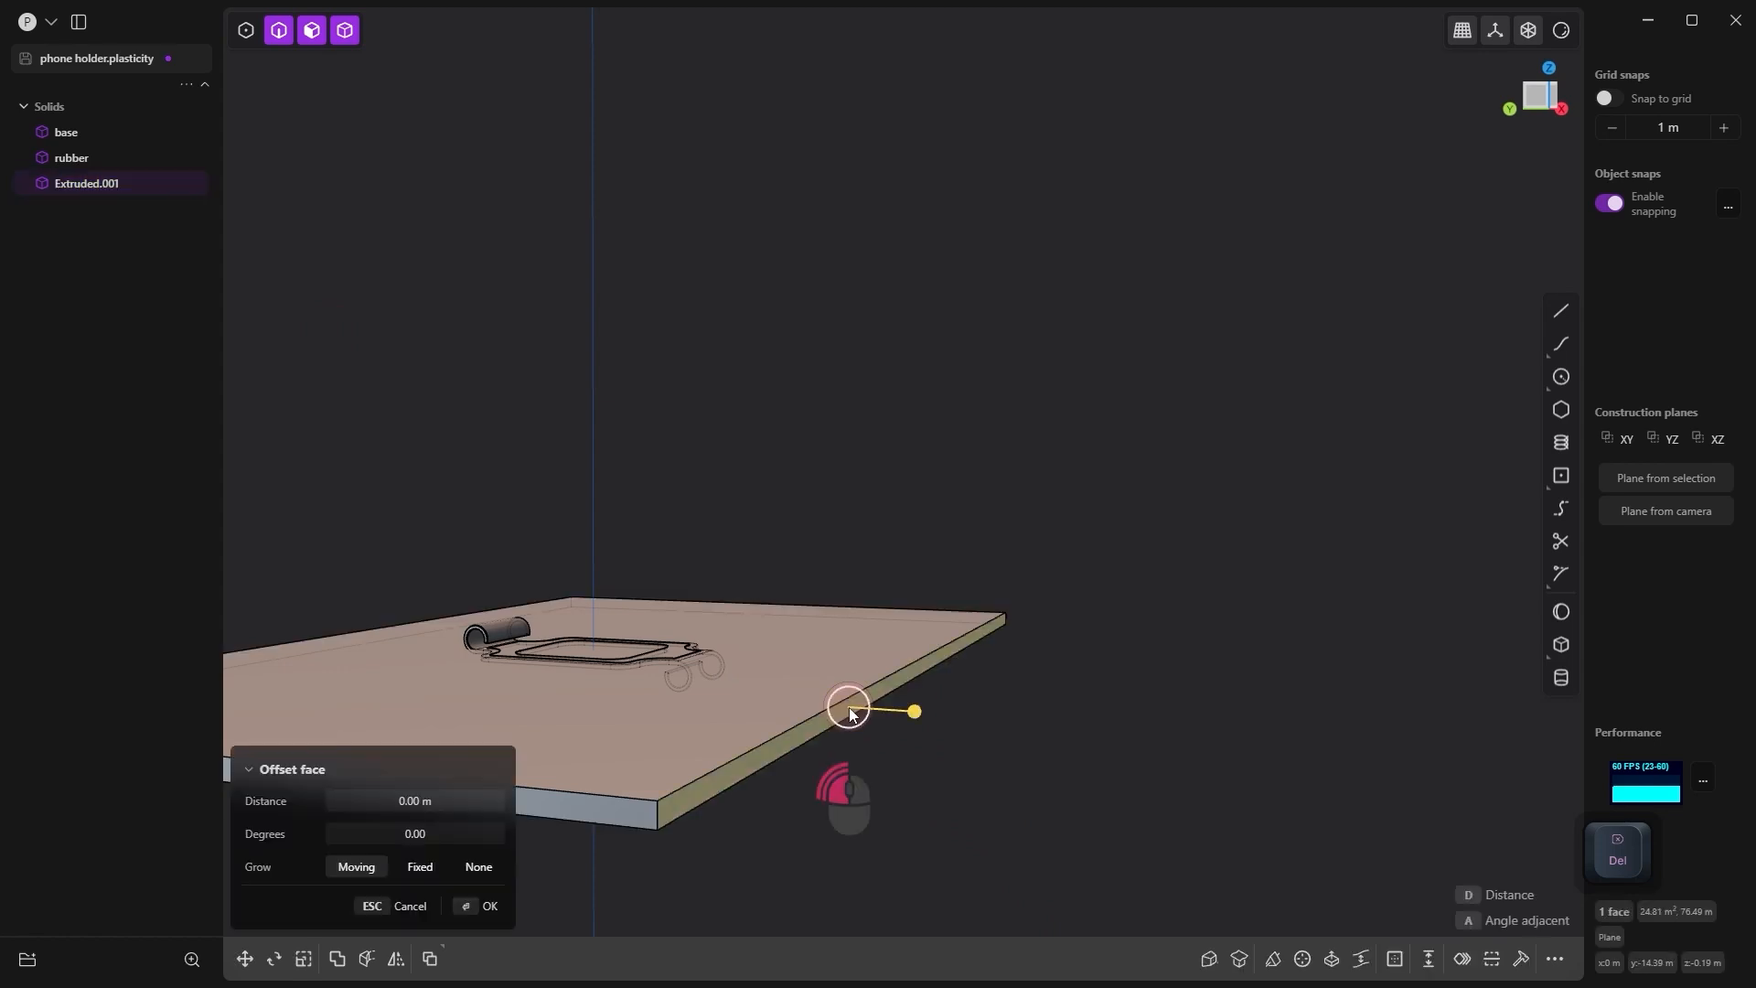
{"action": "left_click_drag", "start_coordinate": [910, 714], "coordinate": [1078, 729]}
{"action": "scroll", "coordinate": [1067, 762], "scroll_direction": "down", "scroll_amount": 3}
{"action": "key", "text": "a"}
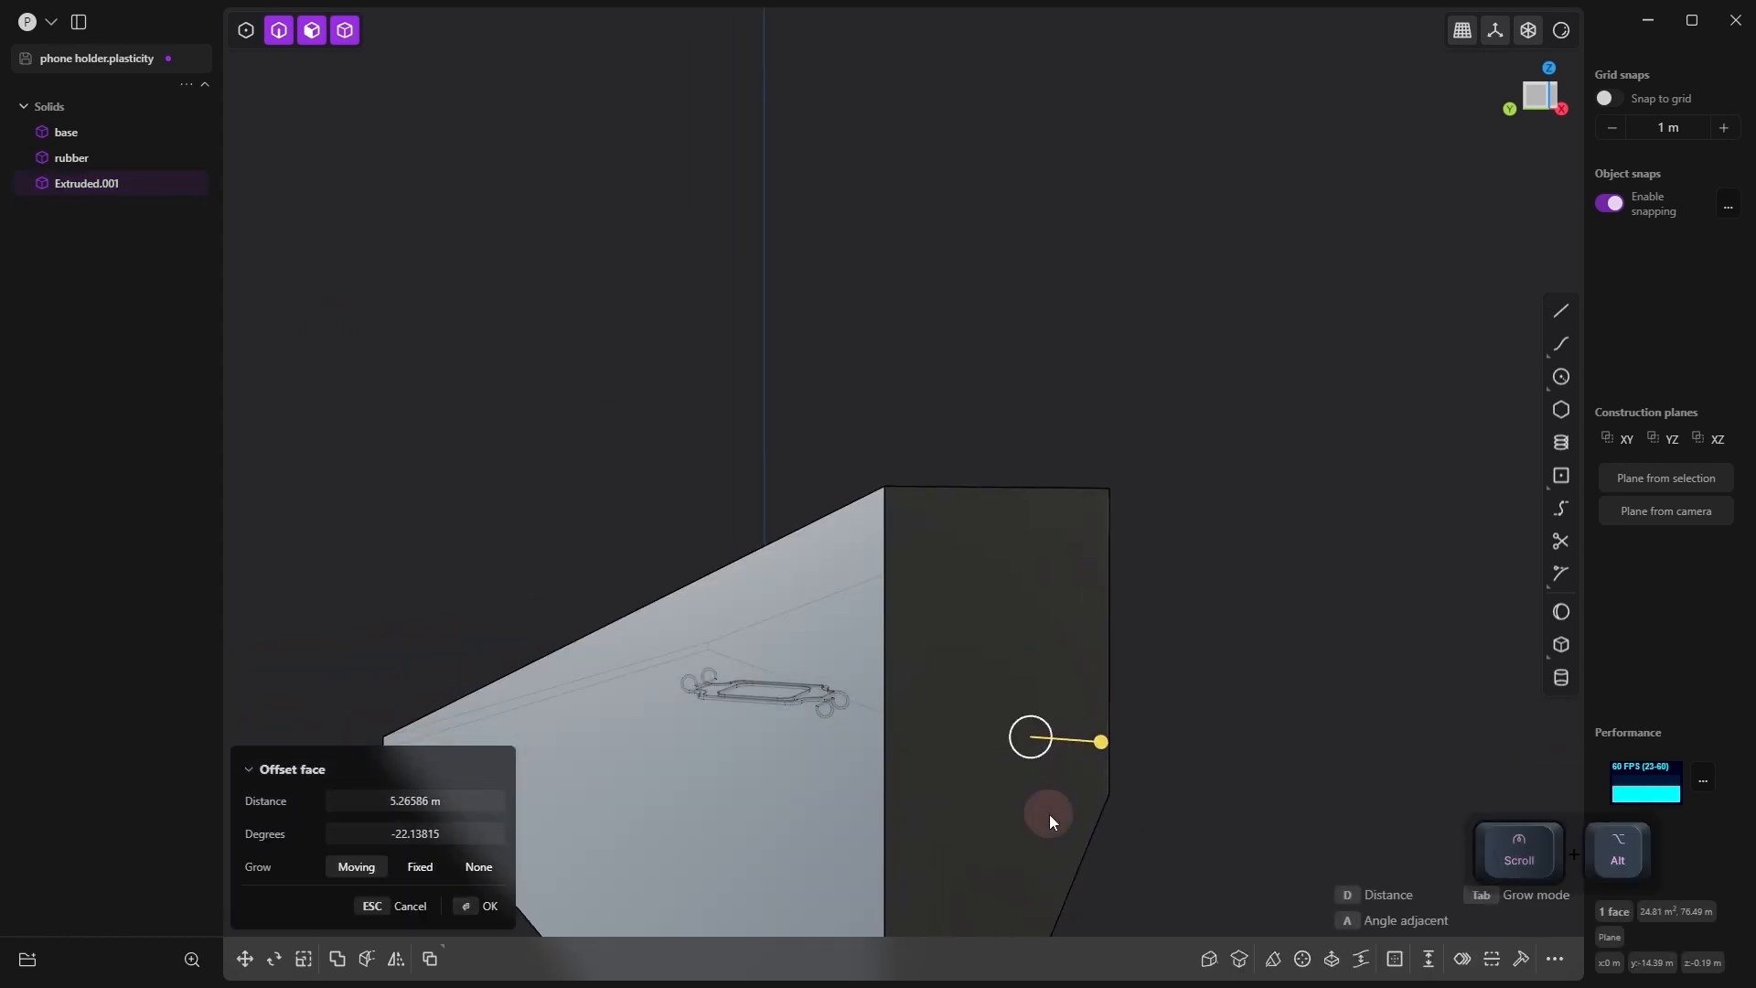
{"action": "key", "text": "Escape"}
{"action": "scroll", "coordinate": [1034, 786], "scroll_direction": "down", "scroll_amount": 1, "text": "alt"}
{"action": "scroll", "coordinate": [1016, 814], "scroll_direction": "down", "scroll_amount": 3, "text": "alt"}
{"action": "middle_click_drag", "start_coordinate": [978, 769], "coordinate": [843, 672]}
{"action": "left_click", "coordinate": [849, 647]}
{"action": "key", "text": "f"}
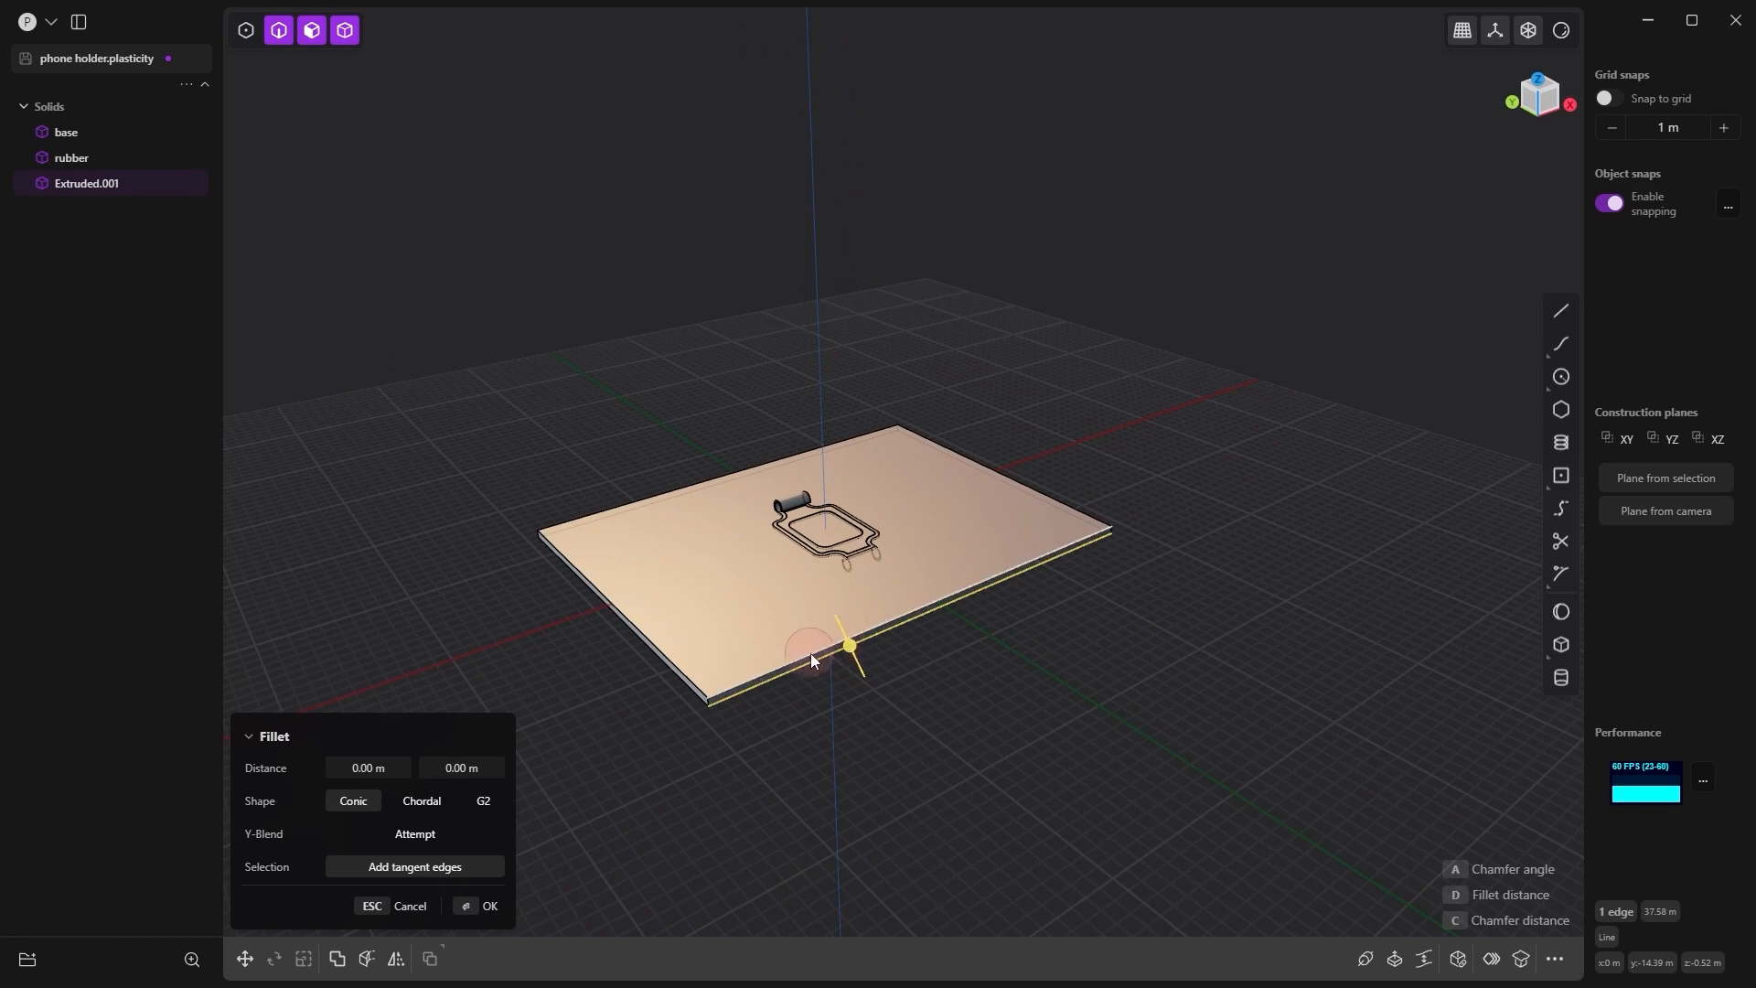
{"action": "scroll", "coordinate": [813, 667], "scroll_direction": "up", "scroll_amount": 2}
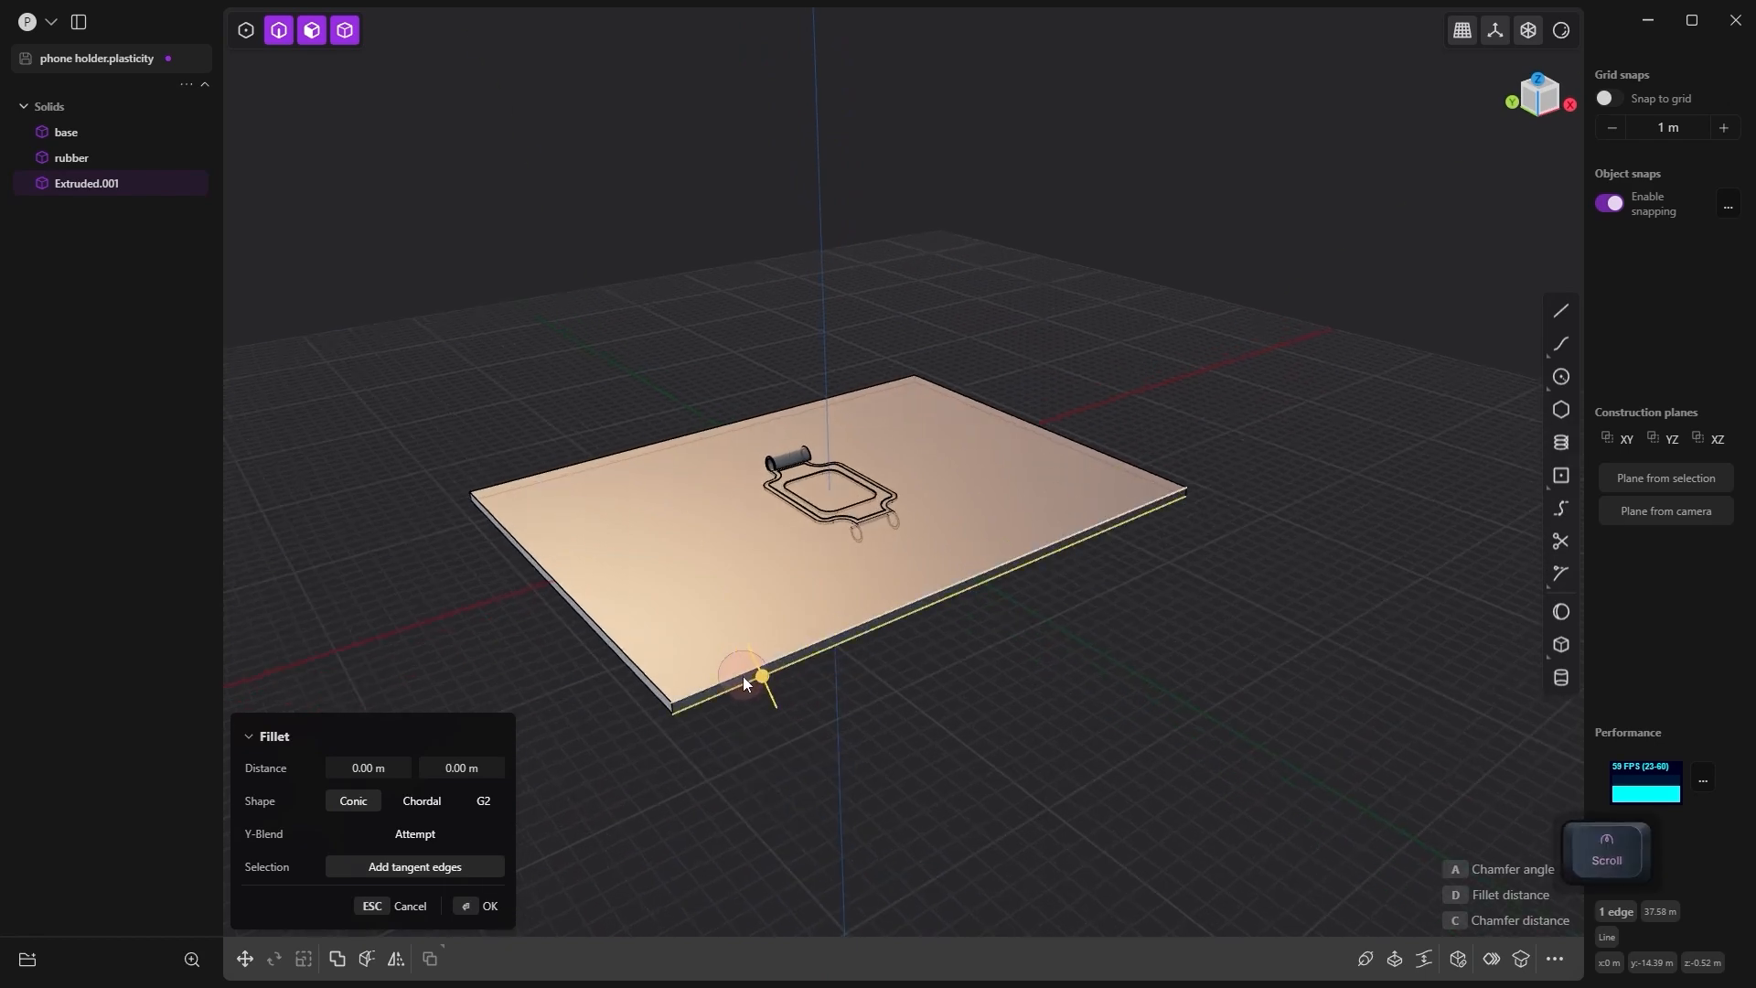
Step: Offset the slab's long side face outward by about 7.66 m with the Grow option set to Fixed
{"action": "left_click", "coordinate": [312, 31]}
{"action": "left_click", "coordinate": [809, 653]}
{"action": "left_click_drag", "start_coordinate": [837, 686], "coordinate": [874, 733]}
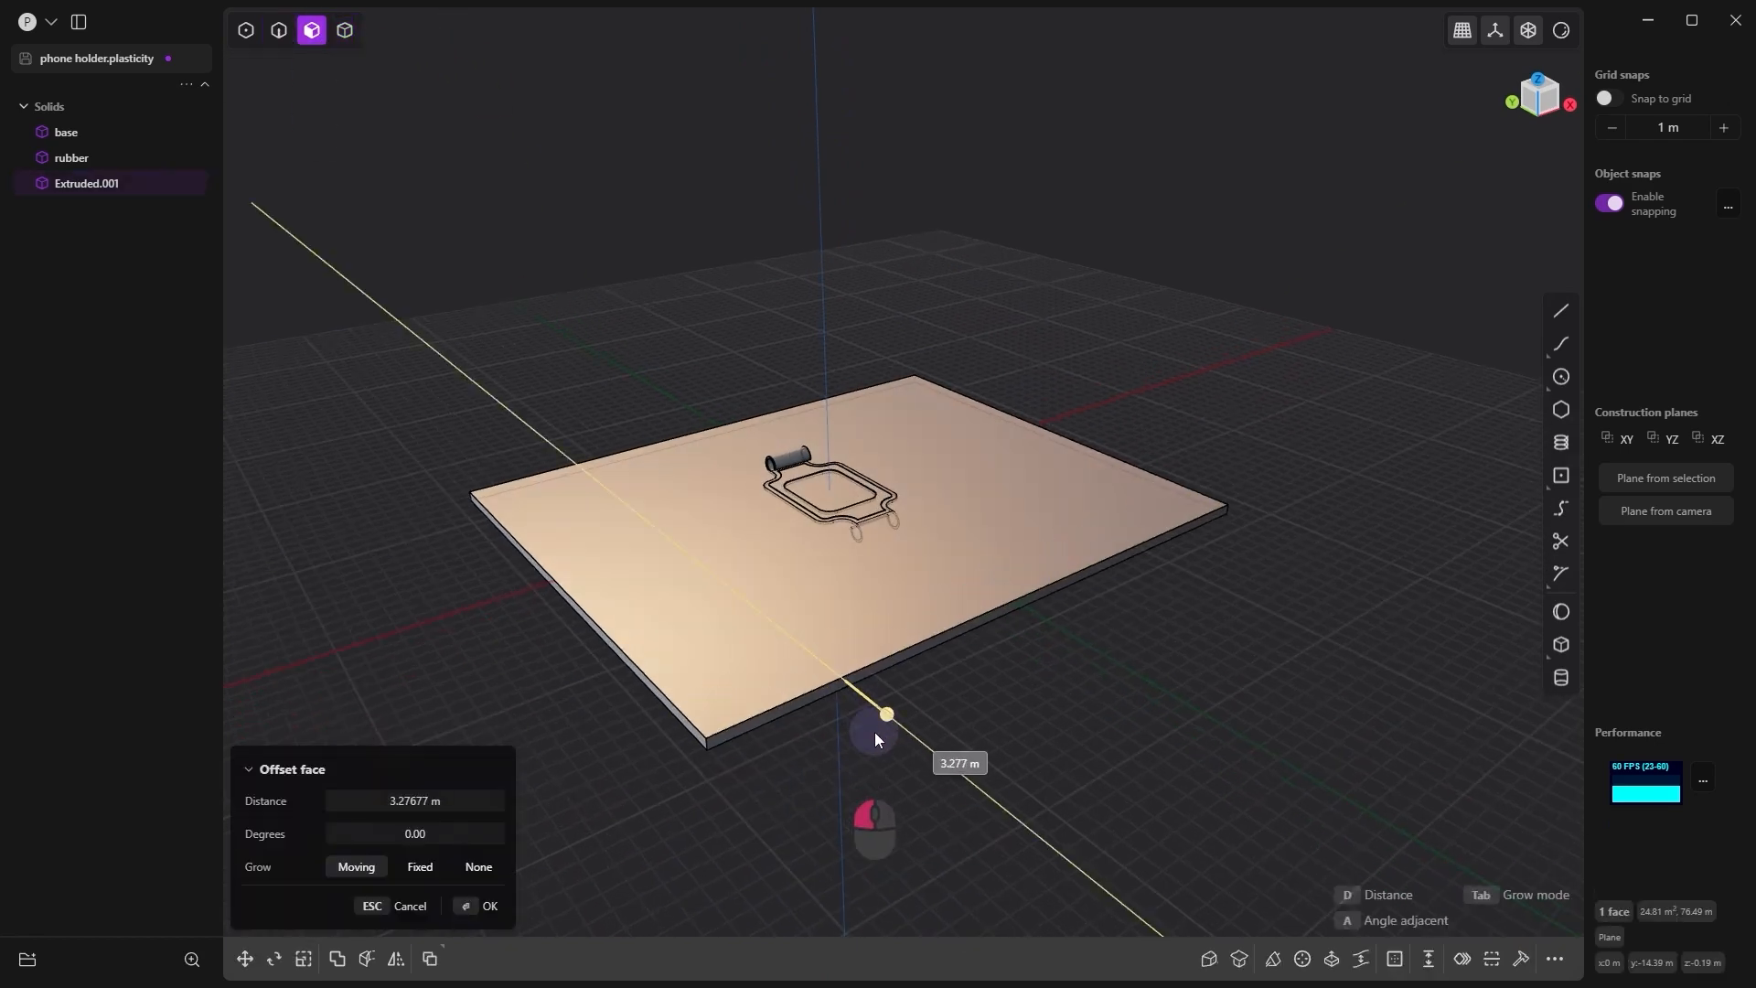
{"action": "key", "text": "Tab"}
{"action": "middle_click_drag", "start_coordinate": [922, 792], "coordinate": [953, 734]}
{"action": "key", "text": "4"}
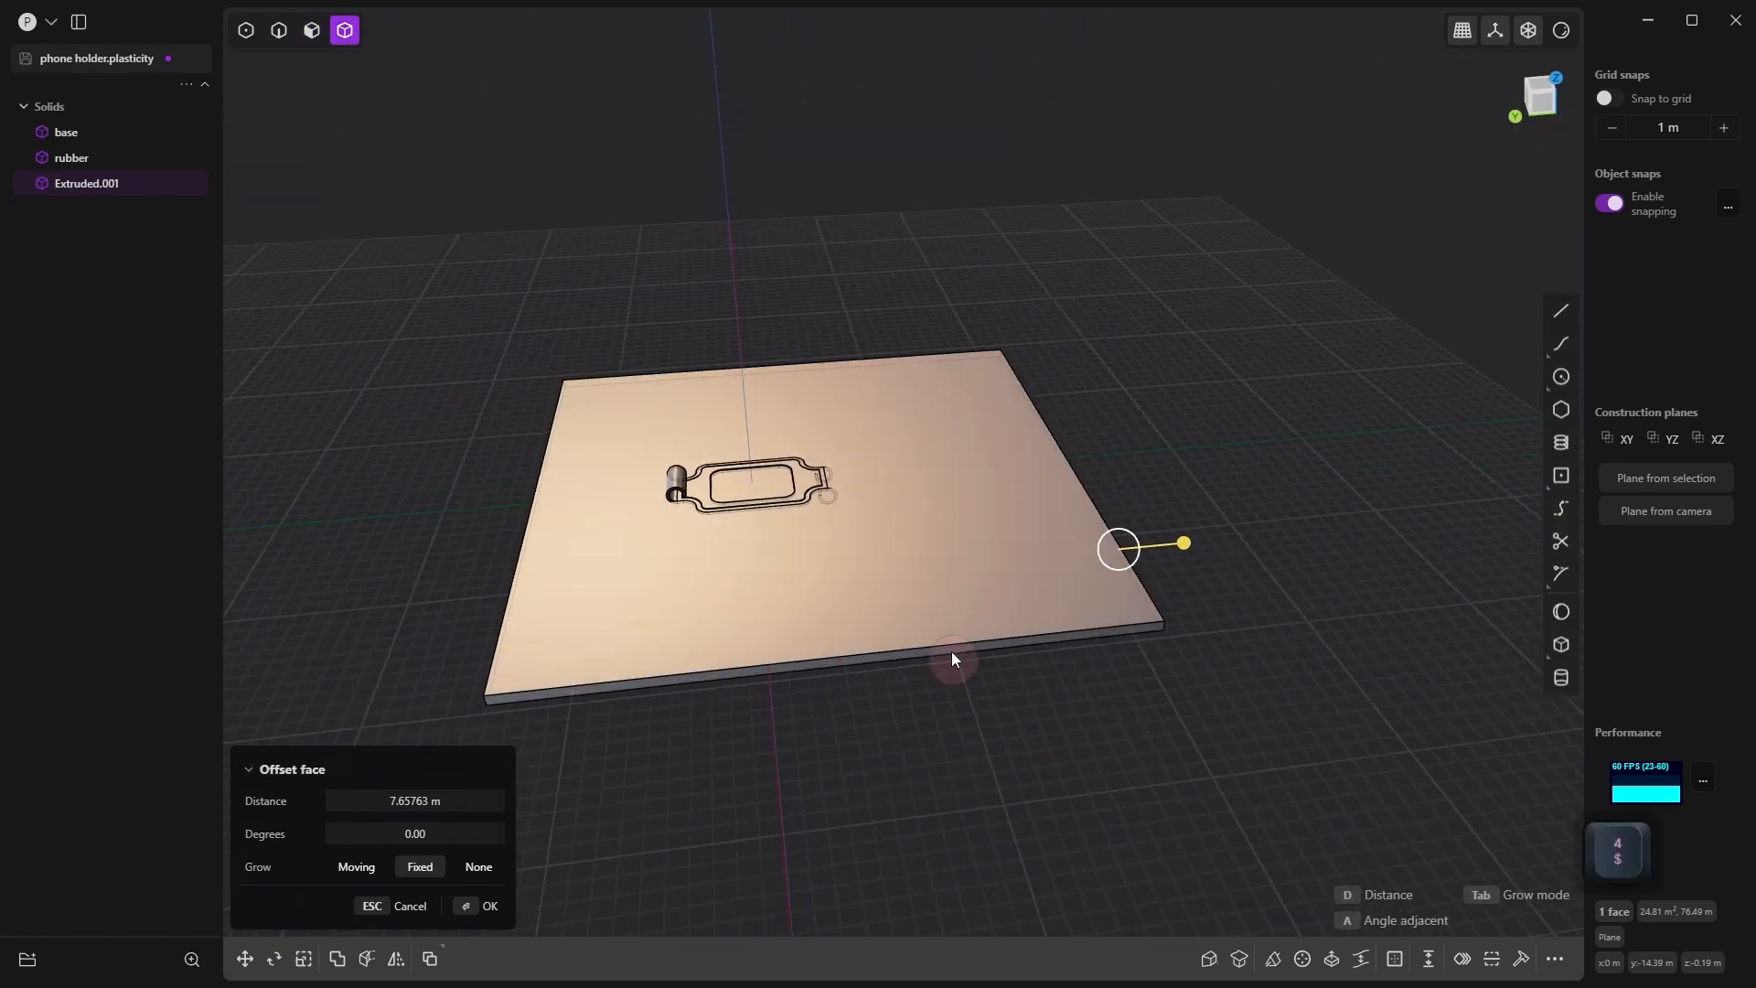
{"action": "key", "text": "g"}
{"action": "left_click_drag", "start_coordinate": [826, 514], "coordinate": [884, 702], "text": "alt"}
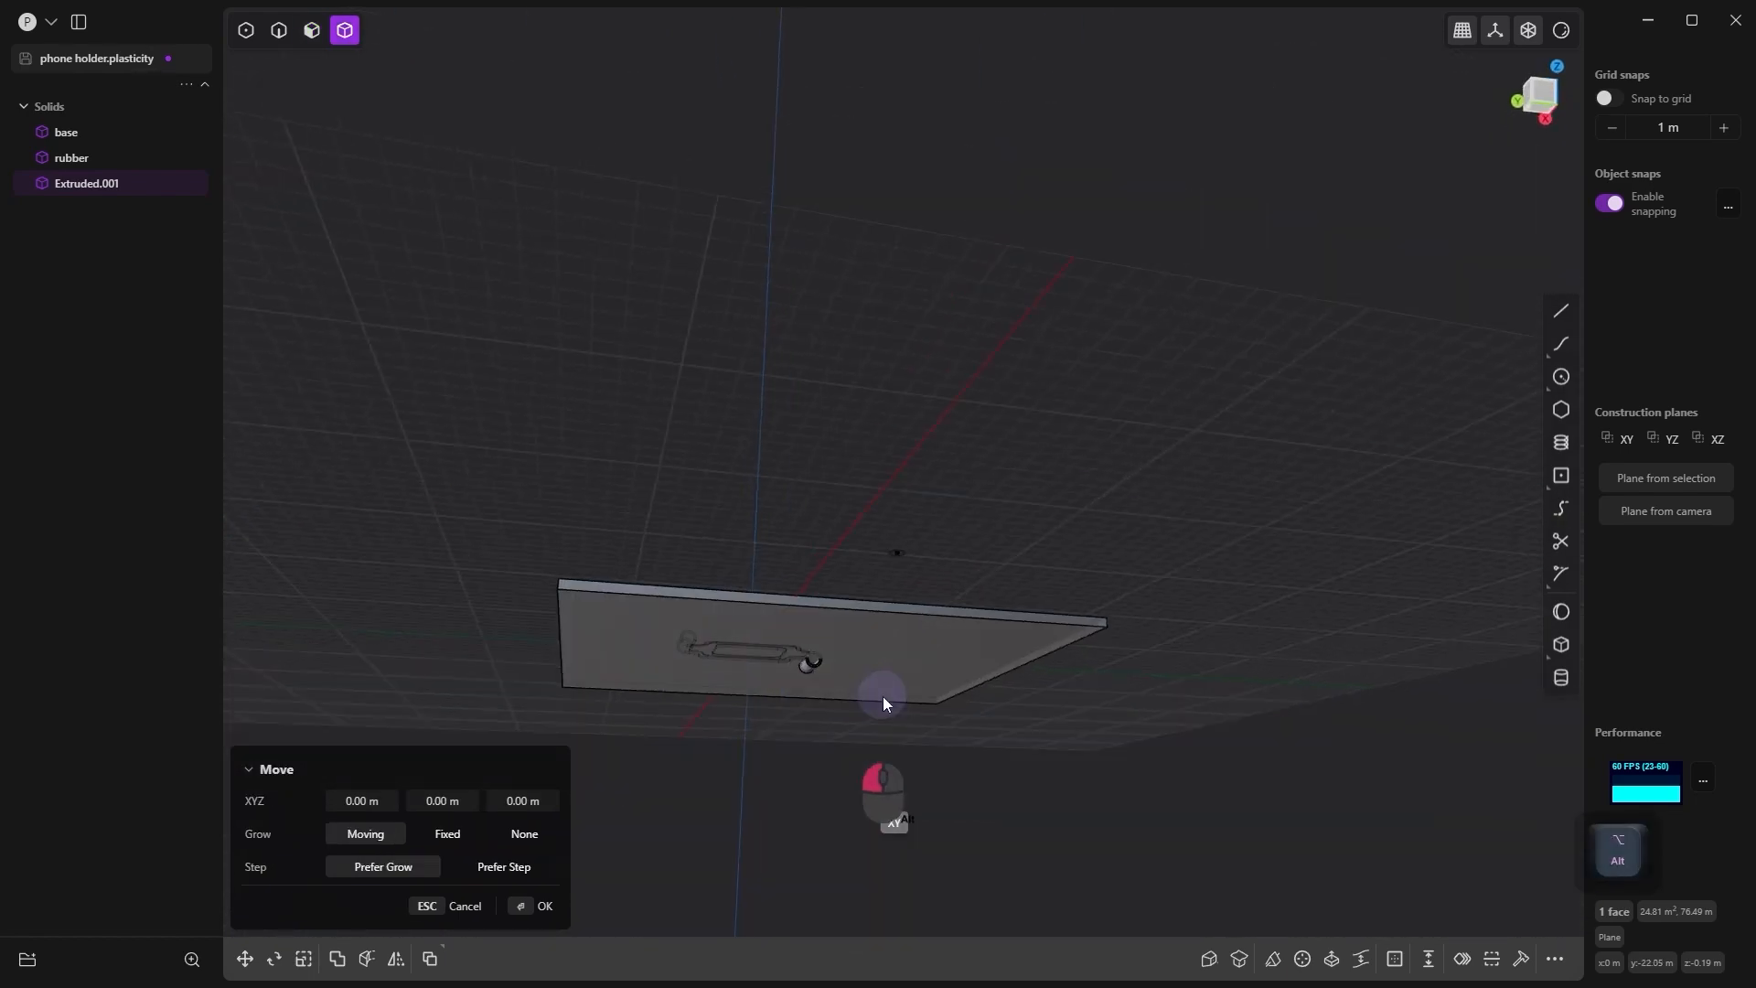
{"action": "key", "text": "KP_7"}
{"action": "scroll", "coordinate": [898, 684], "scroll_direction": "down", "scroll_amount": 3}
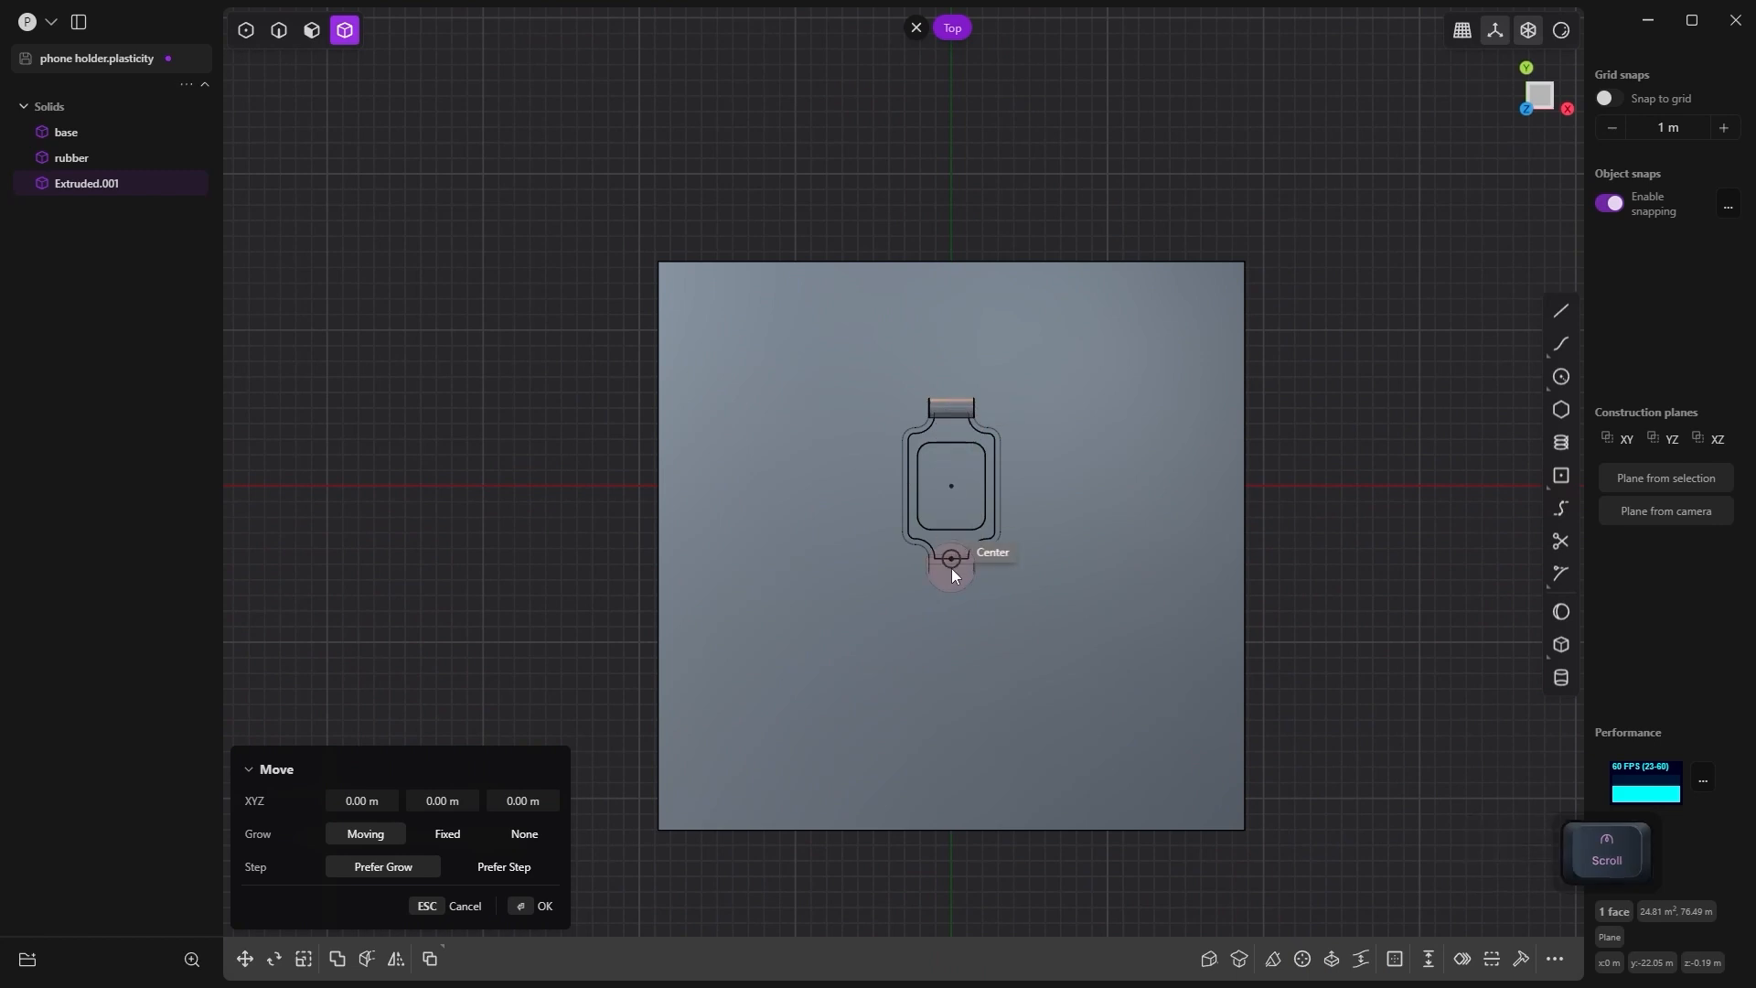
{"action": "key", "text": "Escape"}
{"action": "key", "text": "Escape"}
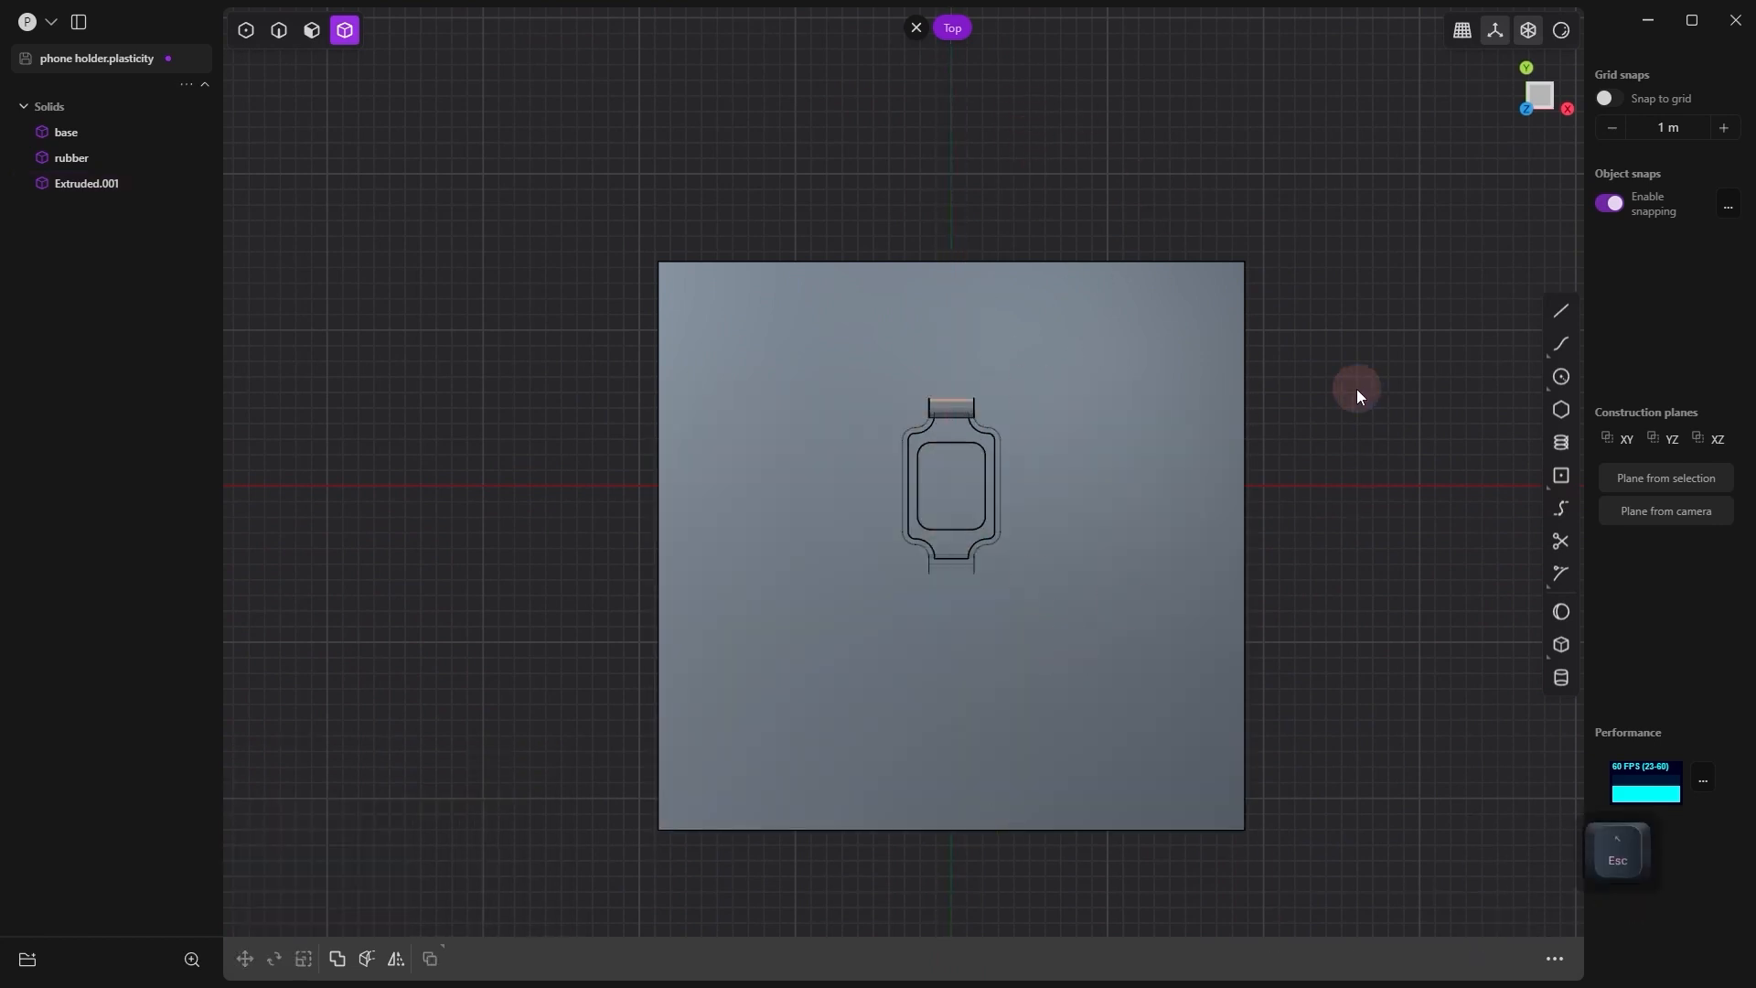
Step: Move the whole slab about 4.65 m along Y so the holder sits near its centre
{"action": "left_click", "coordinate": [1201, 375]}
{"action": "key", "text": "g"}
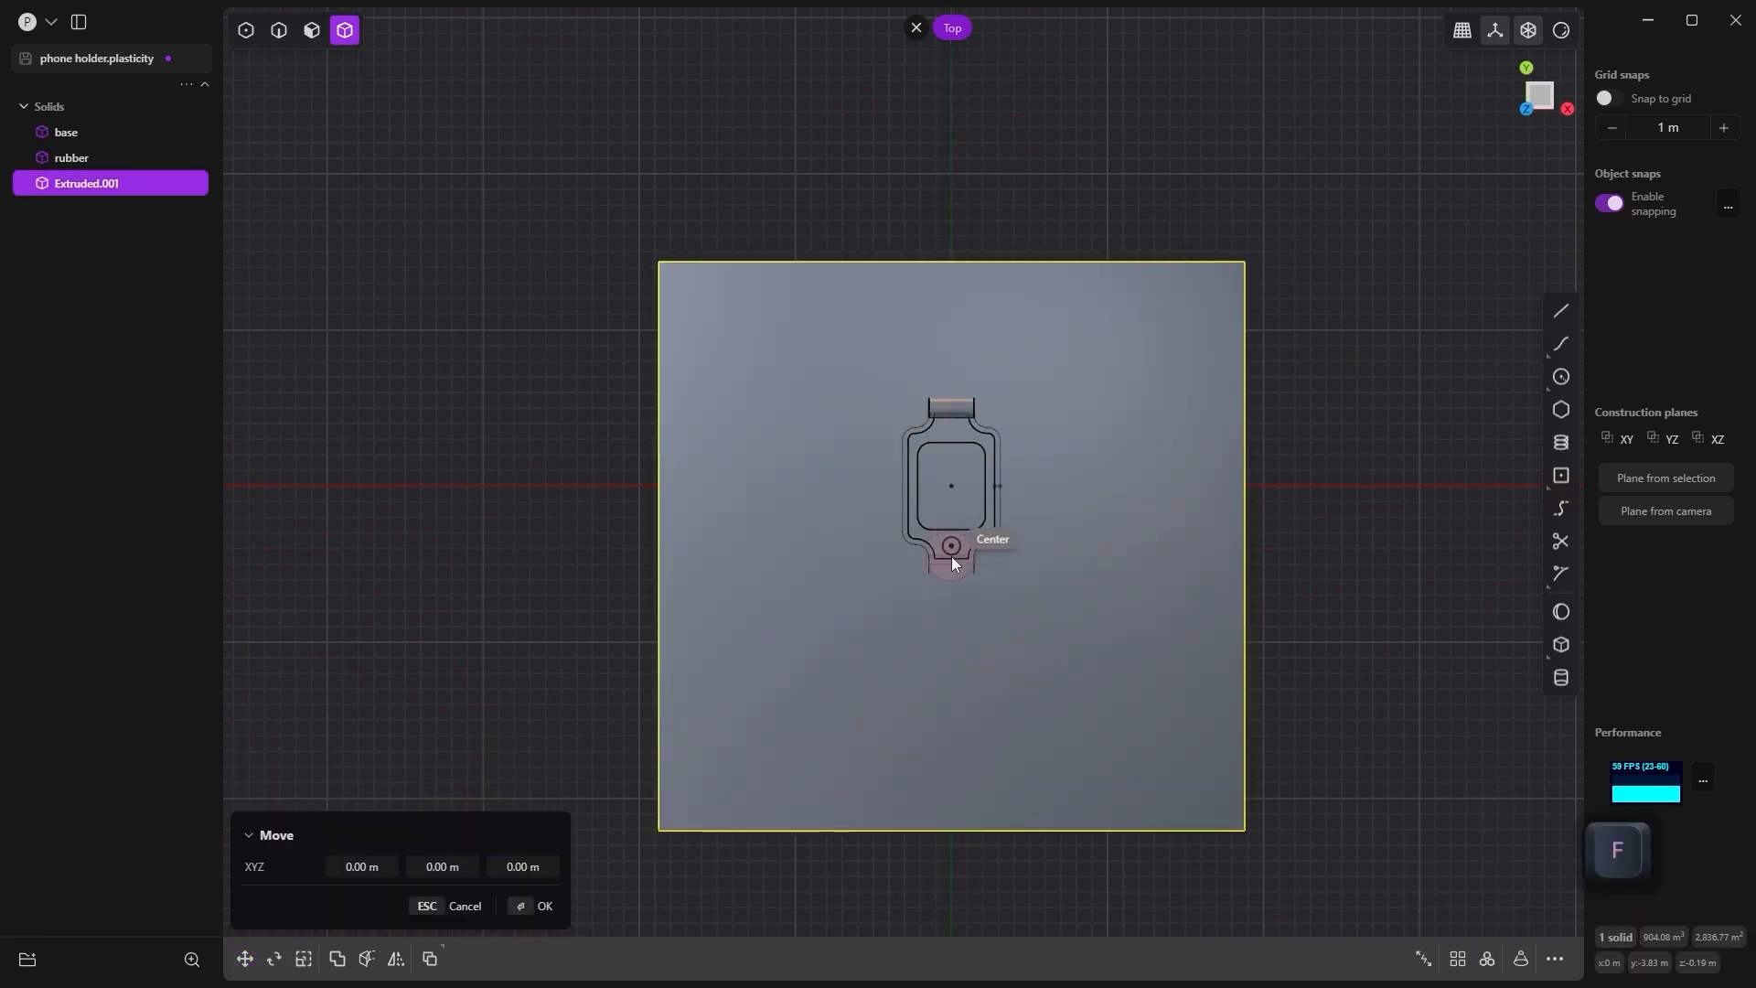
{"action": "key", "text": "f"}
{"action": "left_click", "coordinate": [805, 580]}
{"action": "middle_click_drag", "start_coordinate": [805, 580], "coordinate": [1056, 382]}
Step: Rename the extruded slab solid as table top
{"action": "key", "text": "KP_1"}
{"action": "key", "text": "KP_3"}
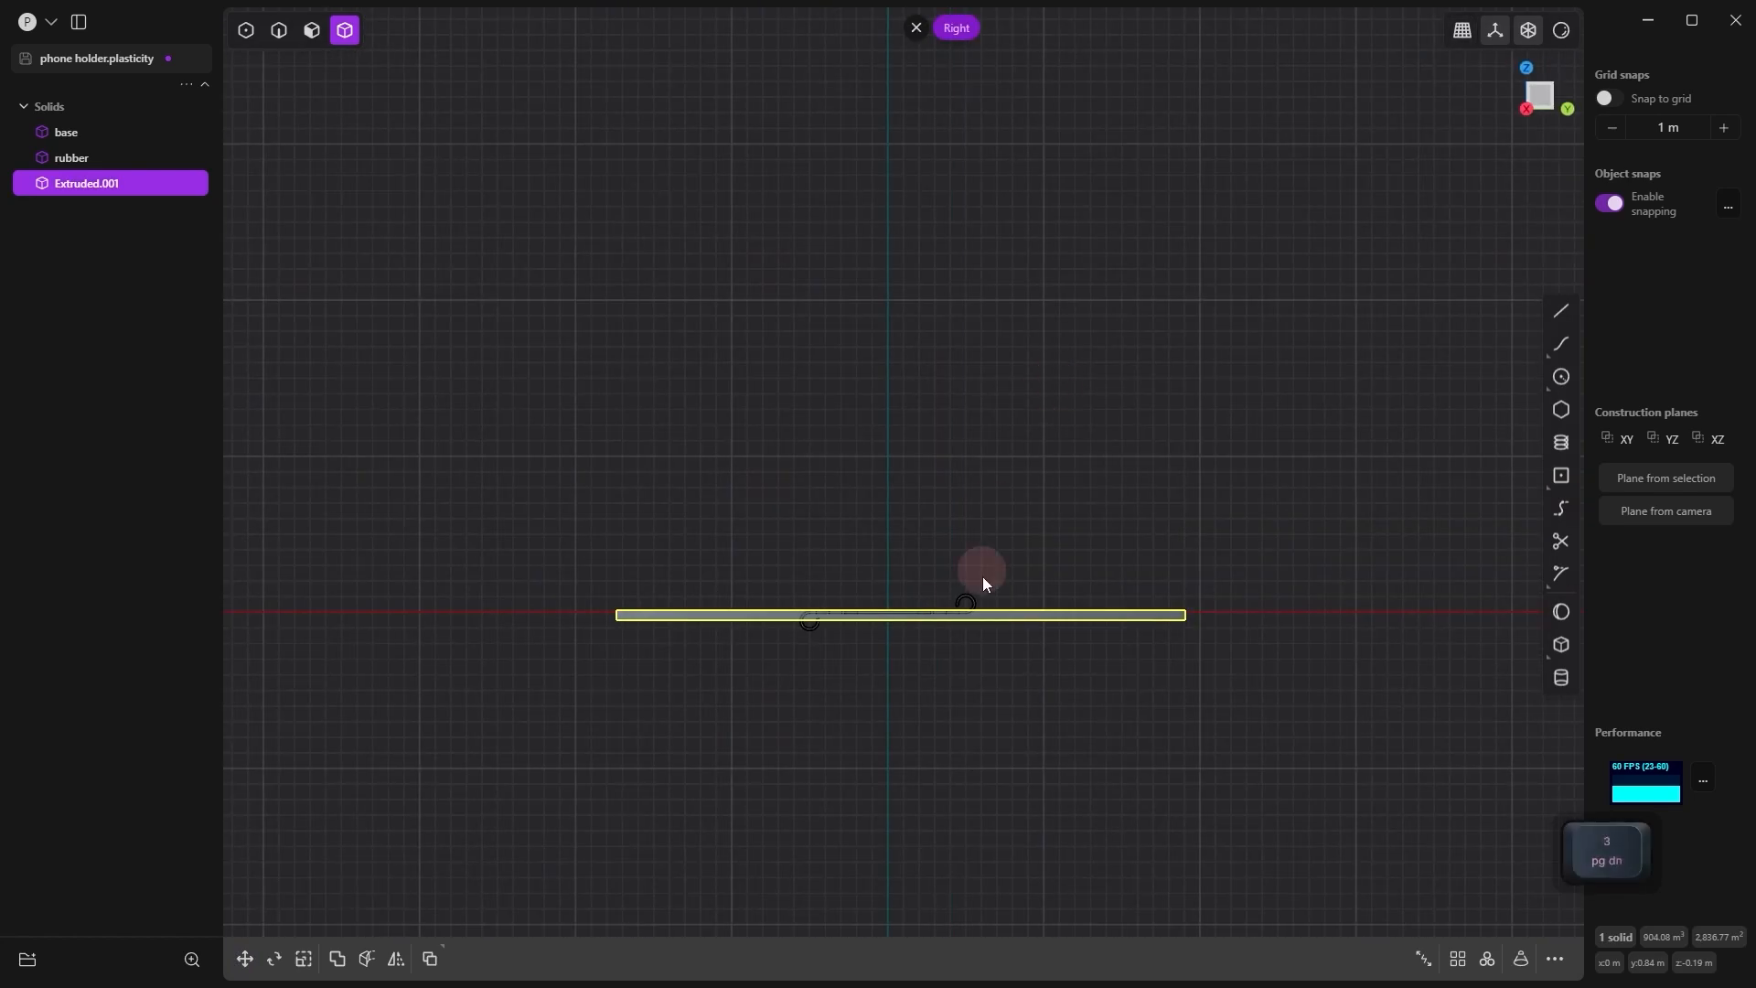
{"action": "scroll", "coordinate": [983, 573], "scroll_direction": "up", "scroll_amount": 6}
{"action": "middle_click_drag", "start_coordinate": [982, 569], "coordinate": [1086, 446], "text": "alt"}
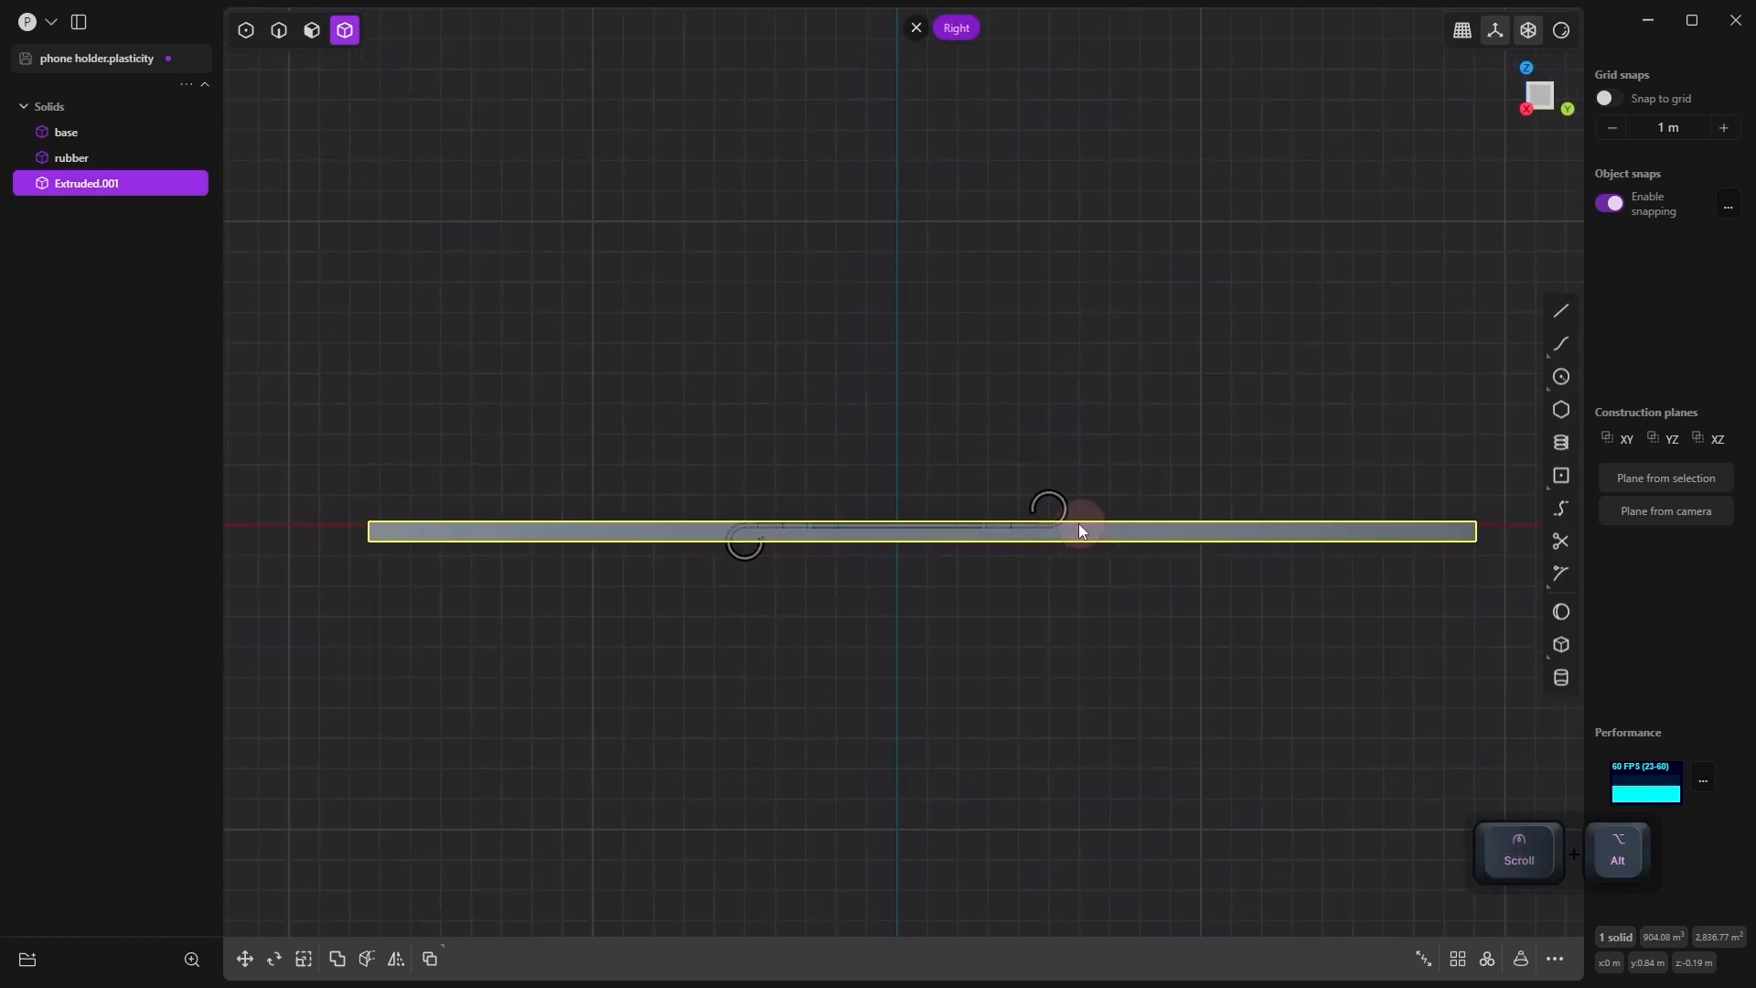
{"action": "double_click", "coordinate": [86, 187]}
{"action": "type", "text": "table top"}
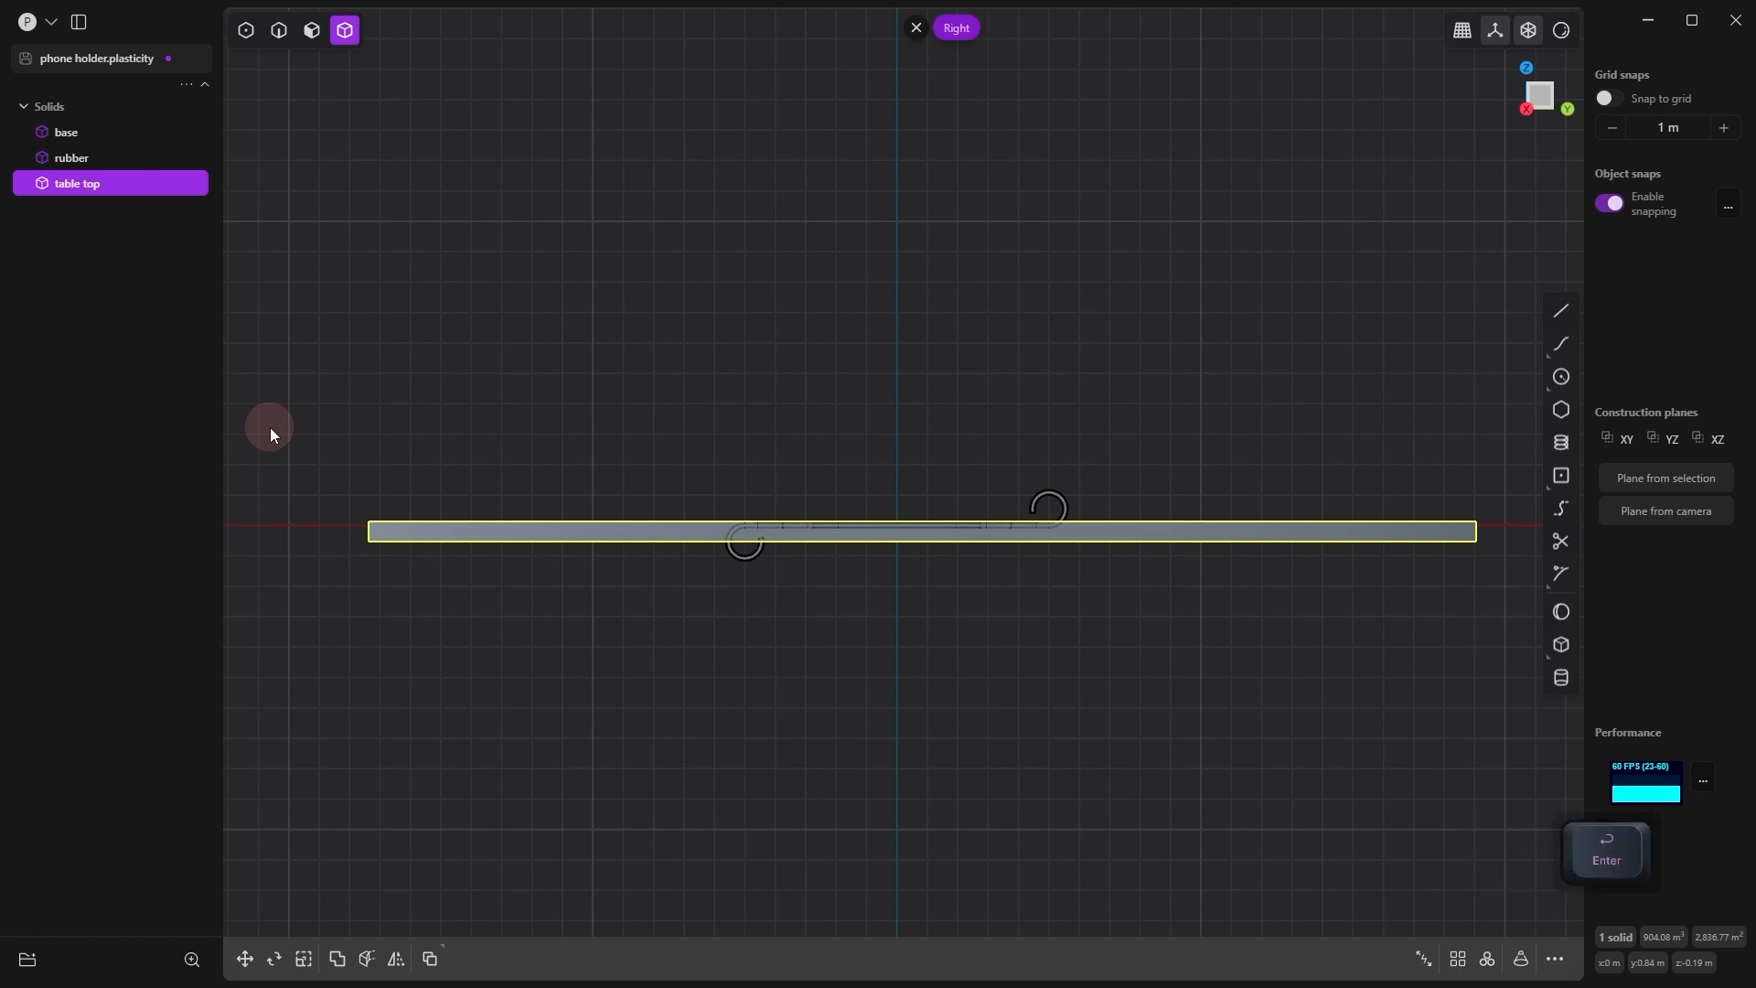
Step: Move the base and rubber solids up about 1.34 m so the lower roll rests on the table top
{"action": "scroll", "coordinate": [774, 492], "scroll_direction": "up", "scroll_amount": 1}
{"action": "middle_click_drag", "start_coordinate": [922, 595], "coordinate": [742, 594], "text": "shift"}
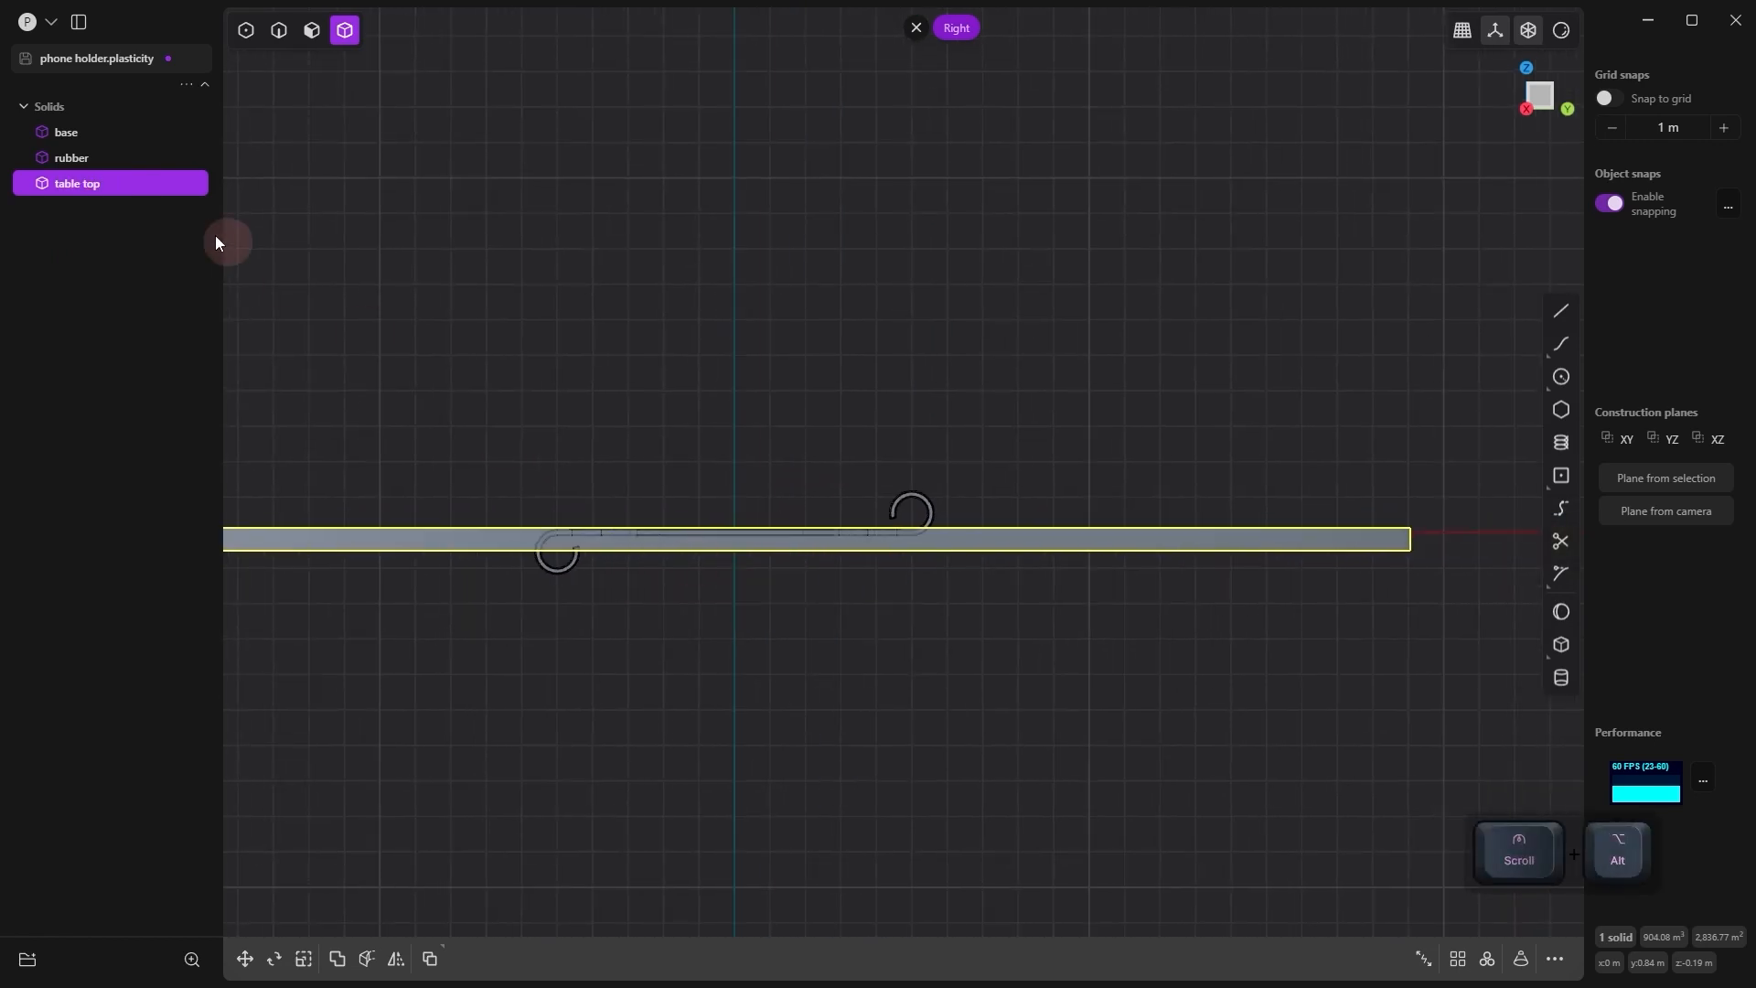
{"action": "left_click", "coordinate": [68, 161]}
{"action": "left_click", "coordinate": [63, 139], "text": "shift"}
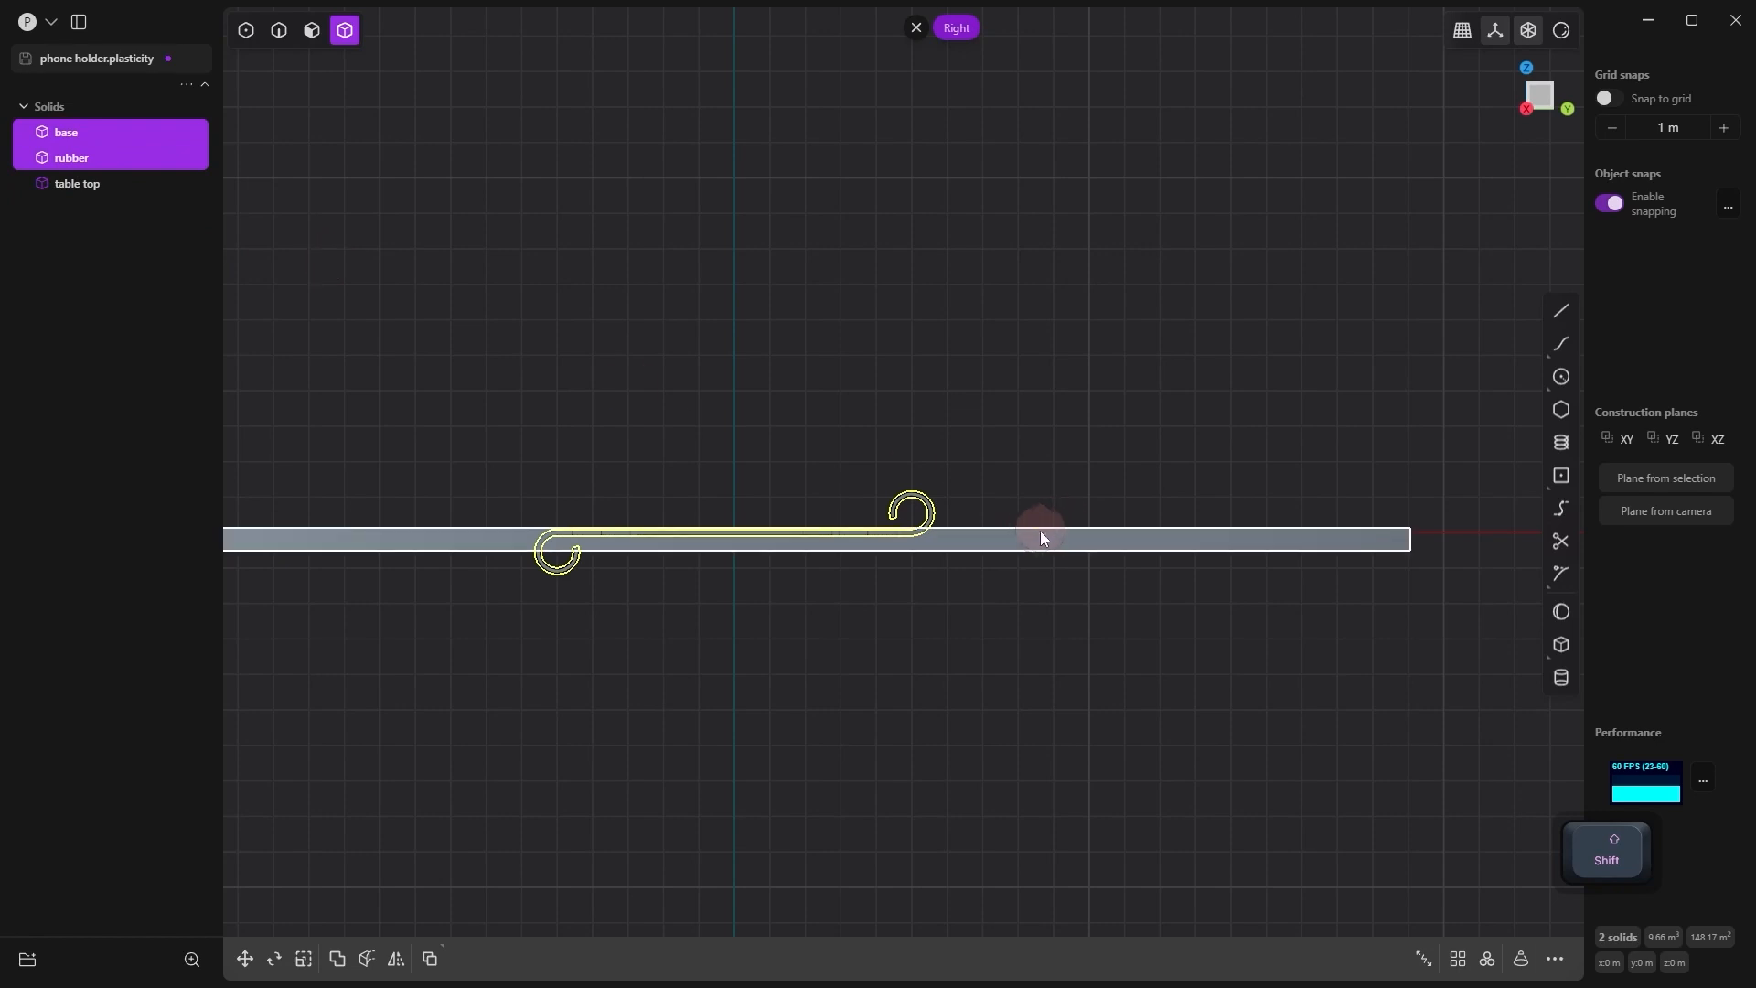
{"action": "key", "text": "g"}
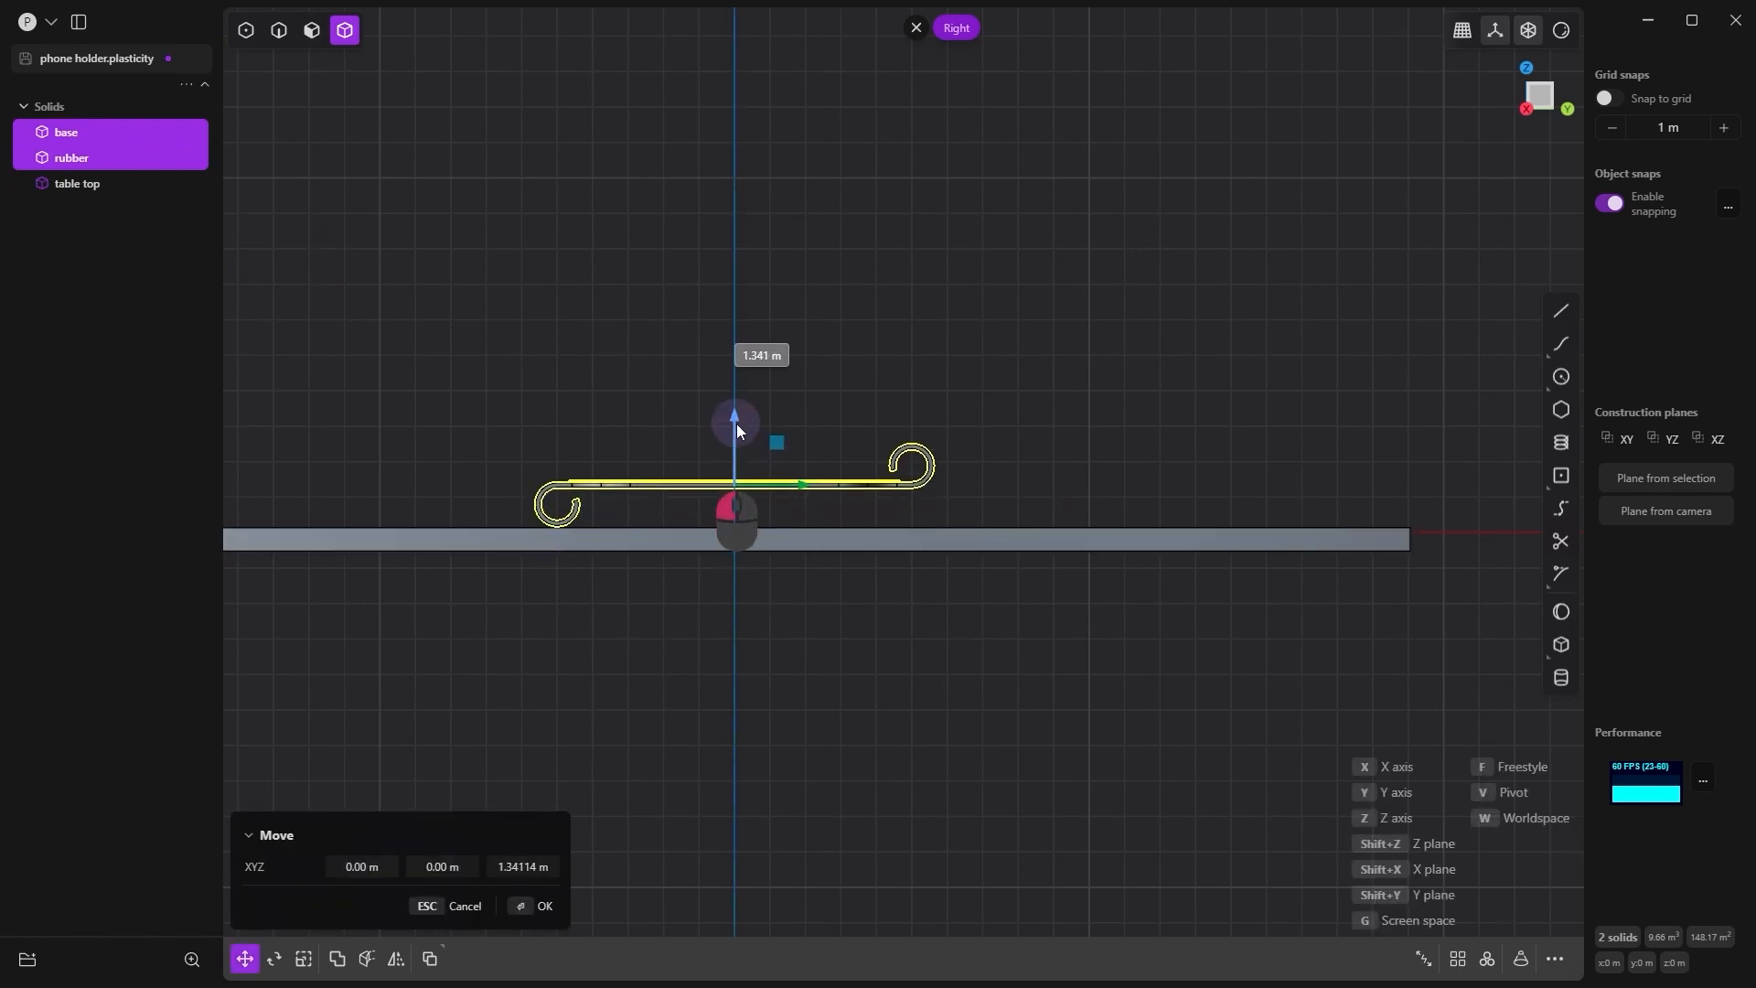
{"action": "left_click", "coordinate": [738, 424]}
Step: Rotate the base and rubber together in the side view so both rolled ends rest on the table top
{"action": "scroll", "coordinate": [768, 585], "scroll_direction": "up", "scroll_amount": 5}
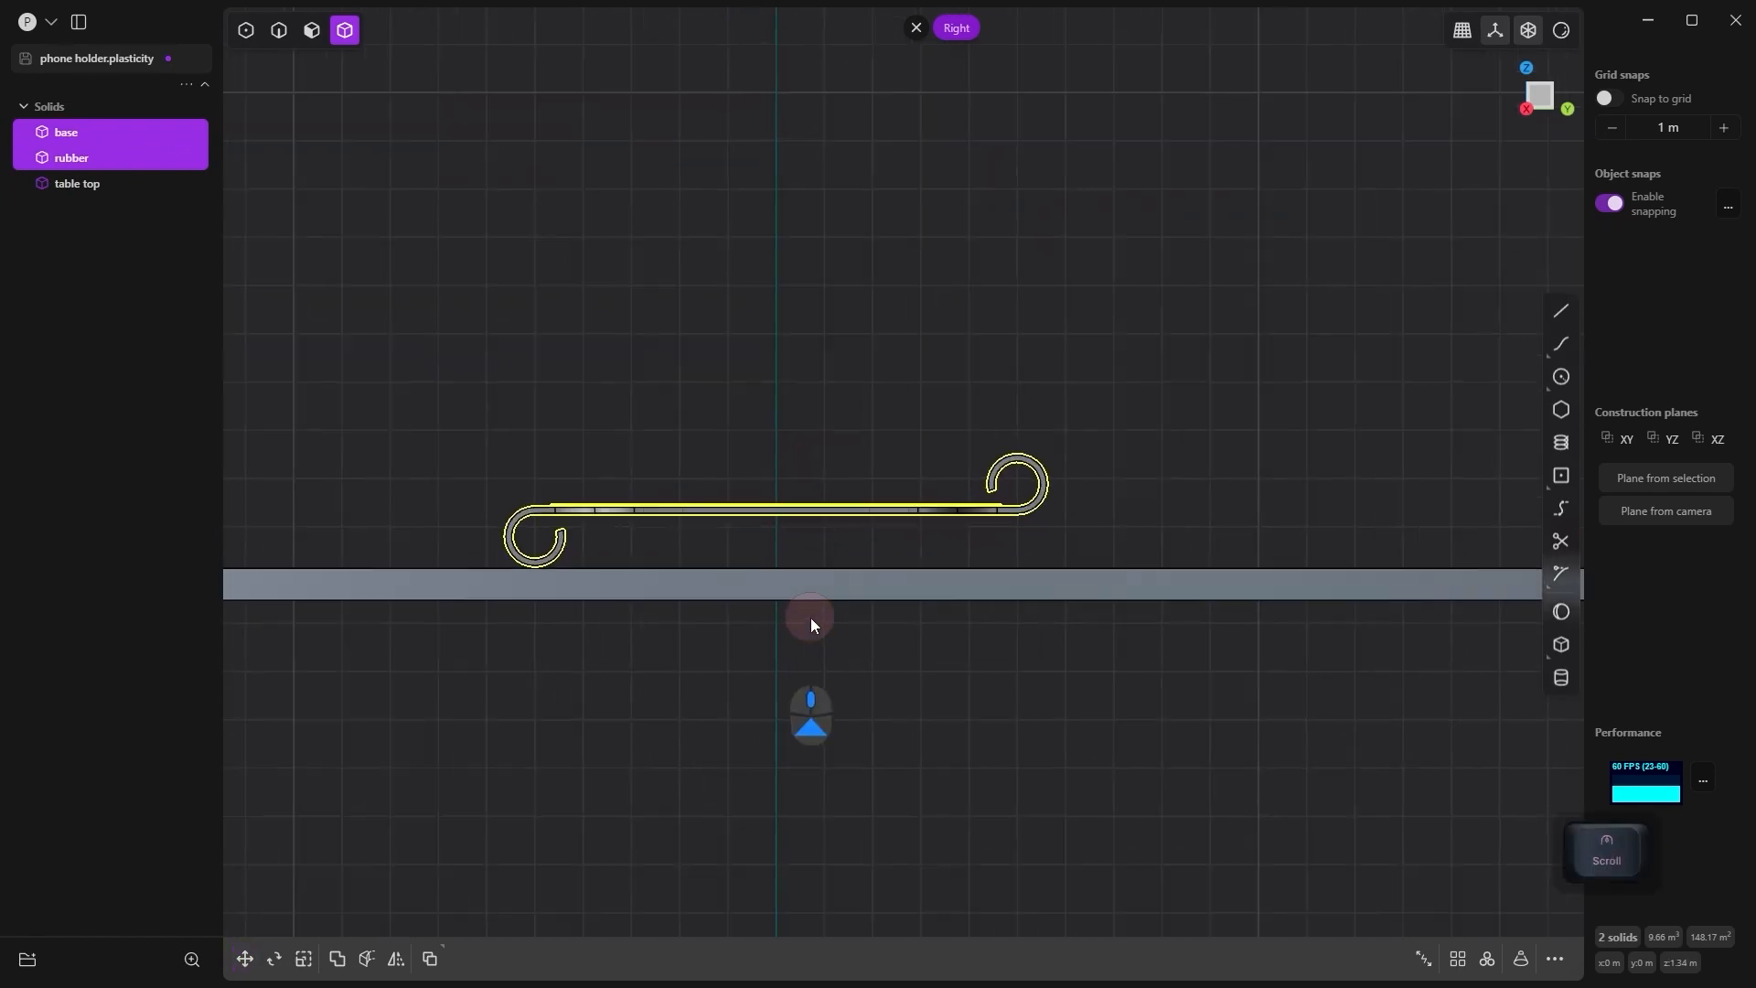
{"action": "scroll", "coordinate": [810, 617], "scroll_direction": "up", "scroll_amount": 2}
{"action": "scroll", "coordinate": [896, 685], "scroll_direction": "down", "scroll_amount": 1}
{"action": "middle_click_drag", "start_coordinate": [896, 684], "coordinate": [948, 706], "text": "shift"}
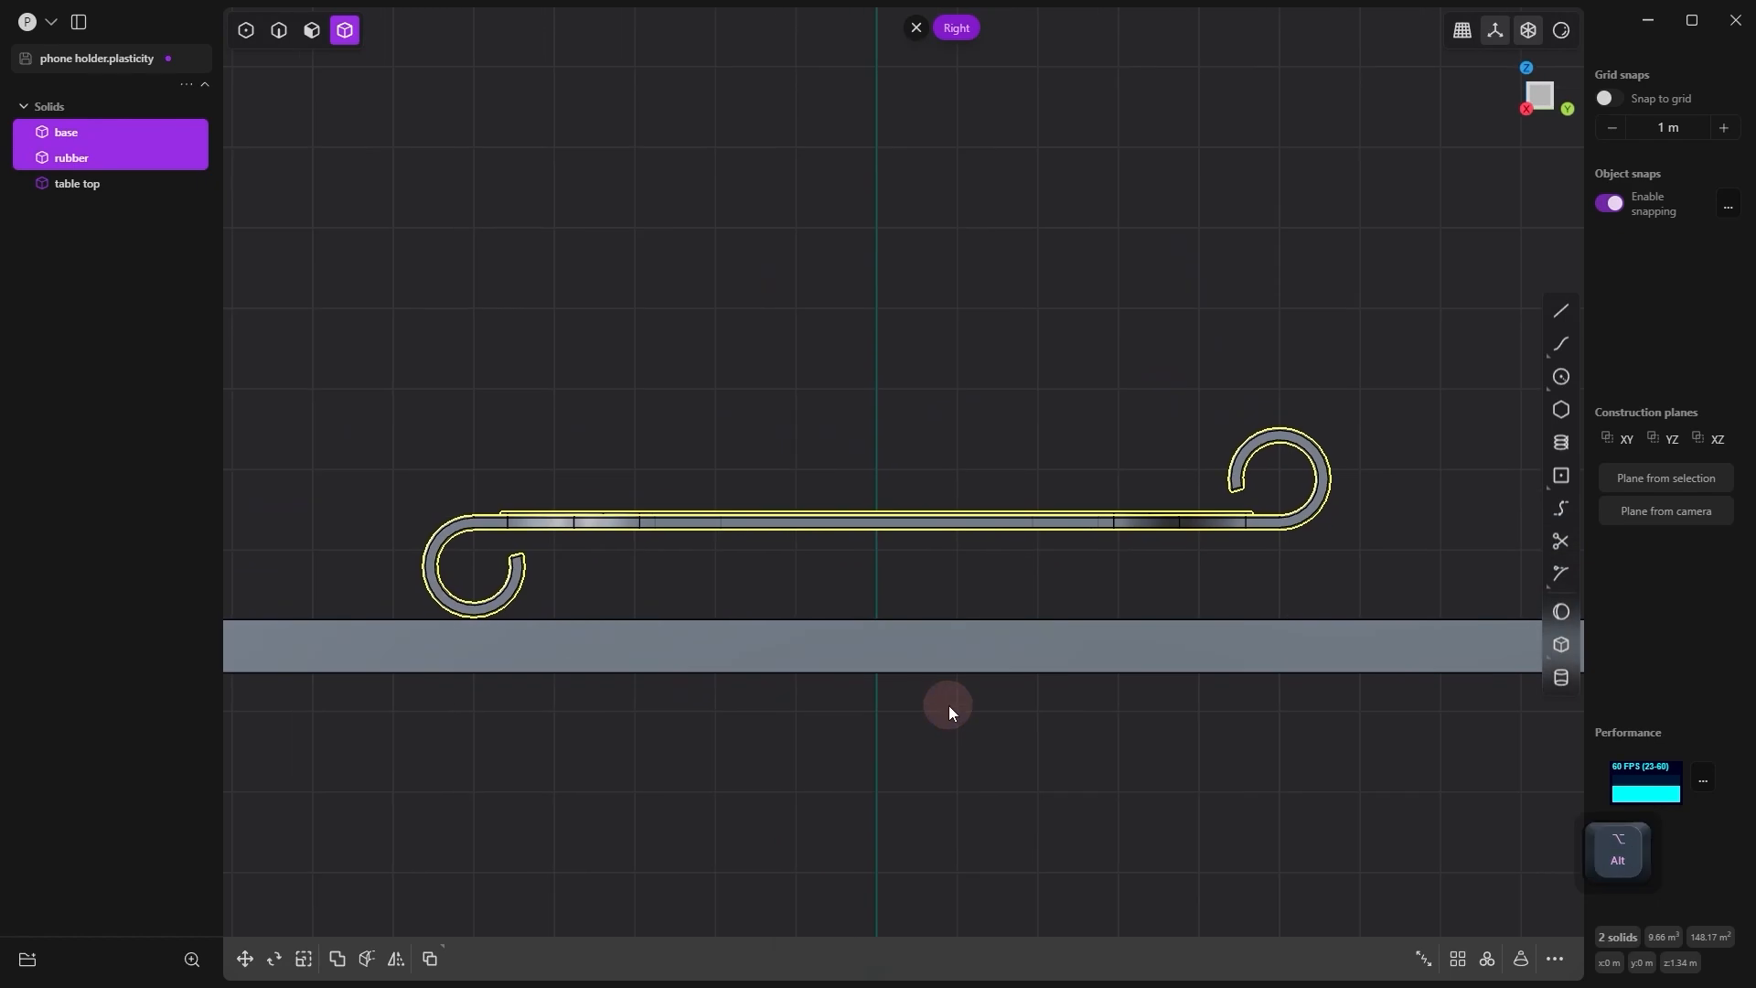
{"action": "key", "text": "r"}
{"action": "key", "text": "f"}
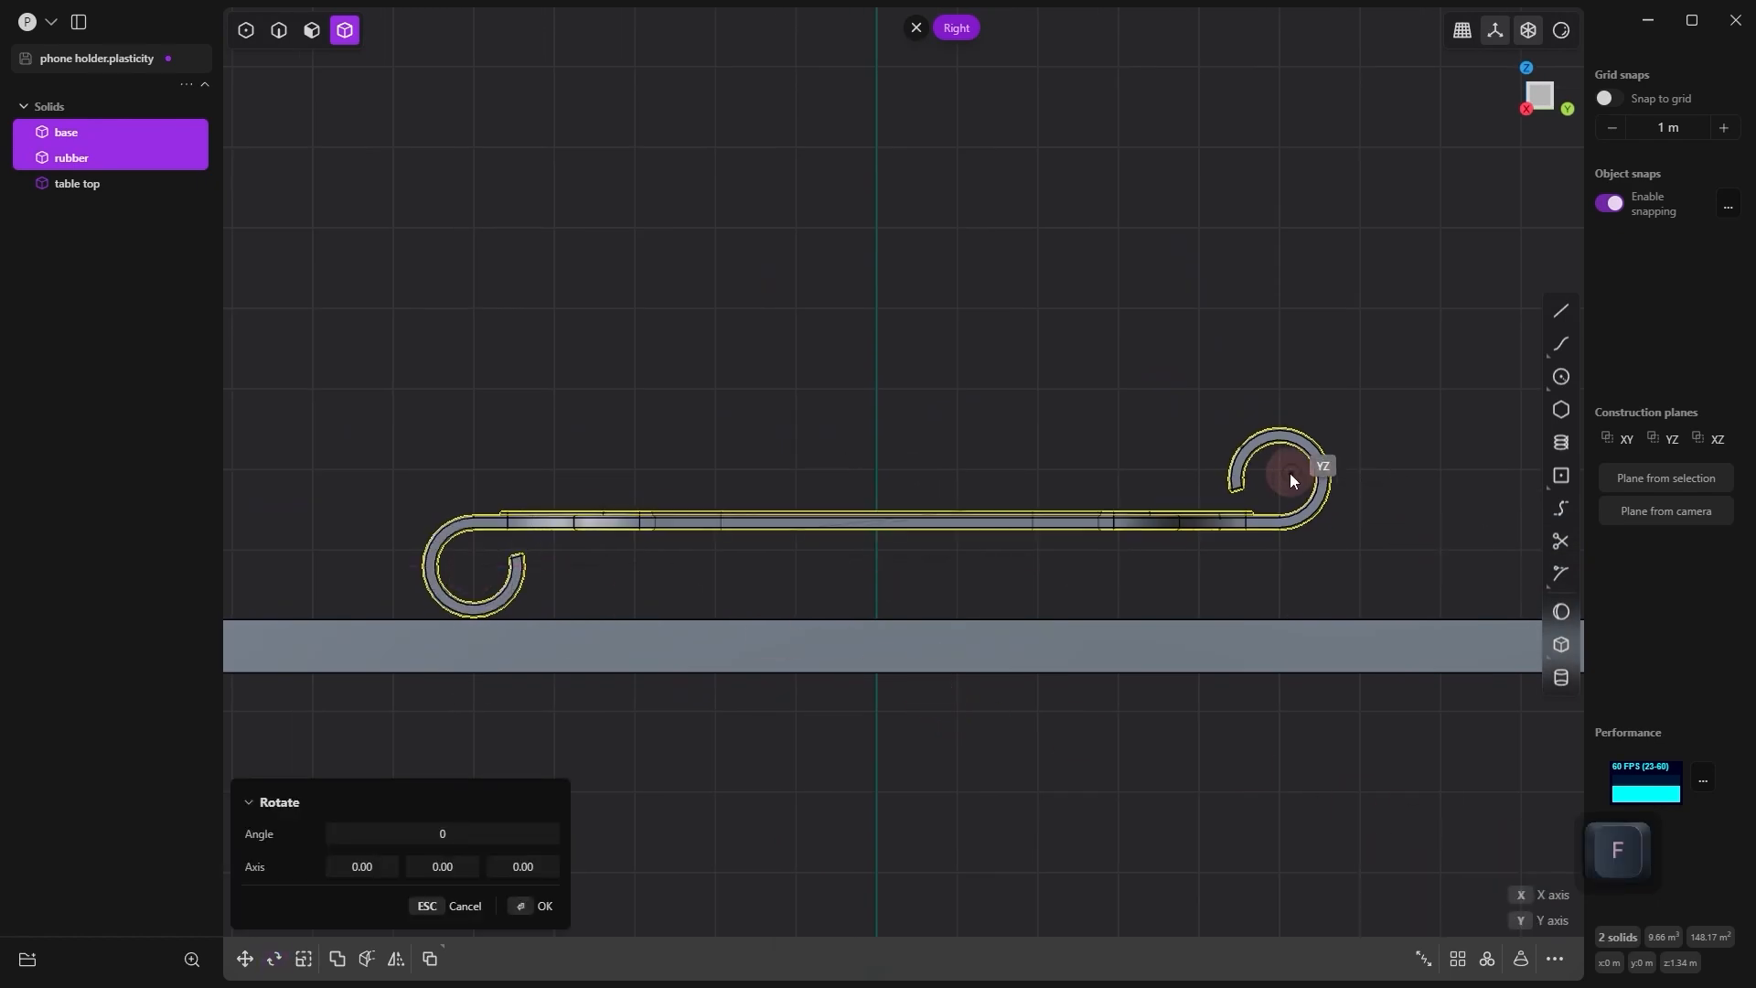
{"action": "left_click", "coordinate": [1297, 571]}
{"action": "right_click", "coordinate": [1297, 571]}
{"action": "left_click_drag", "start_coordinate": [1297, 571], "coordinate": [1003, 580], "text": "alt"}
{"action": "scroll", "coordinate": [1077, 553], "scroll_direction": "down", "scroll_amount": 5}
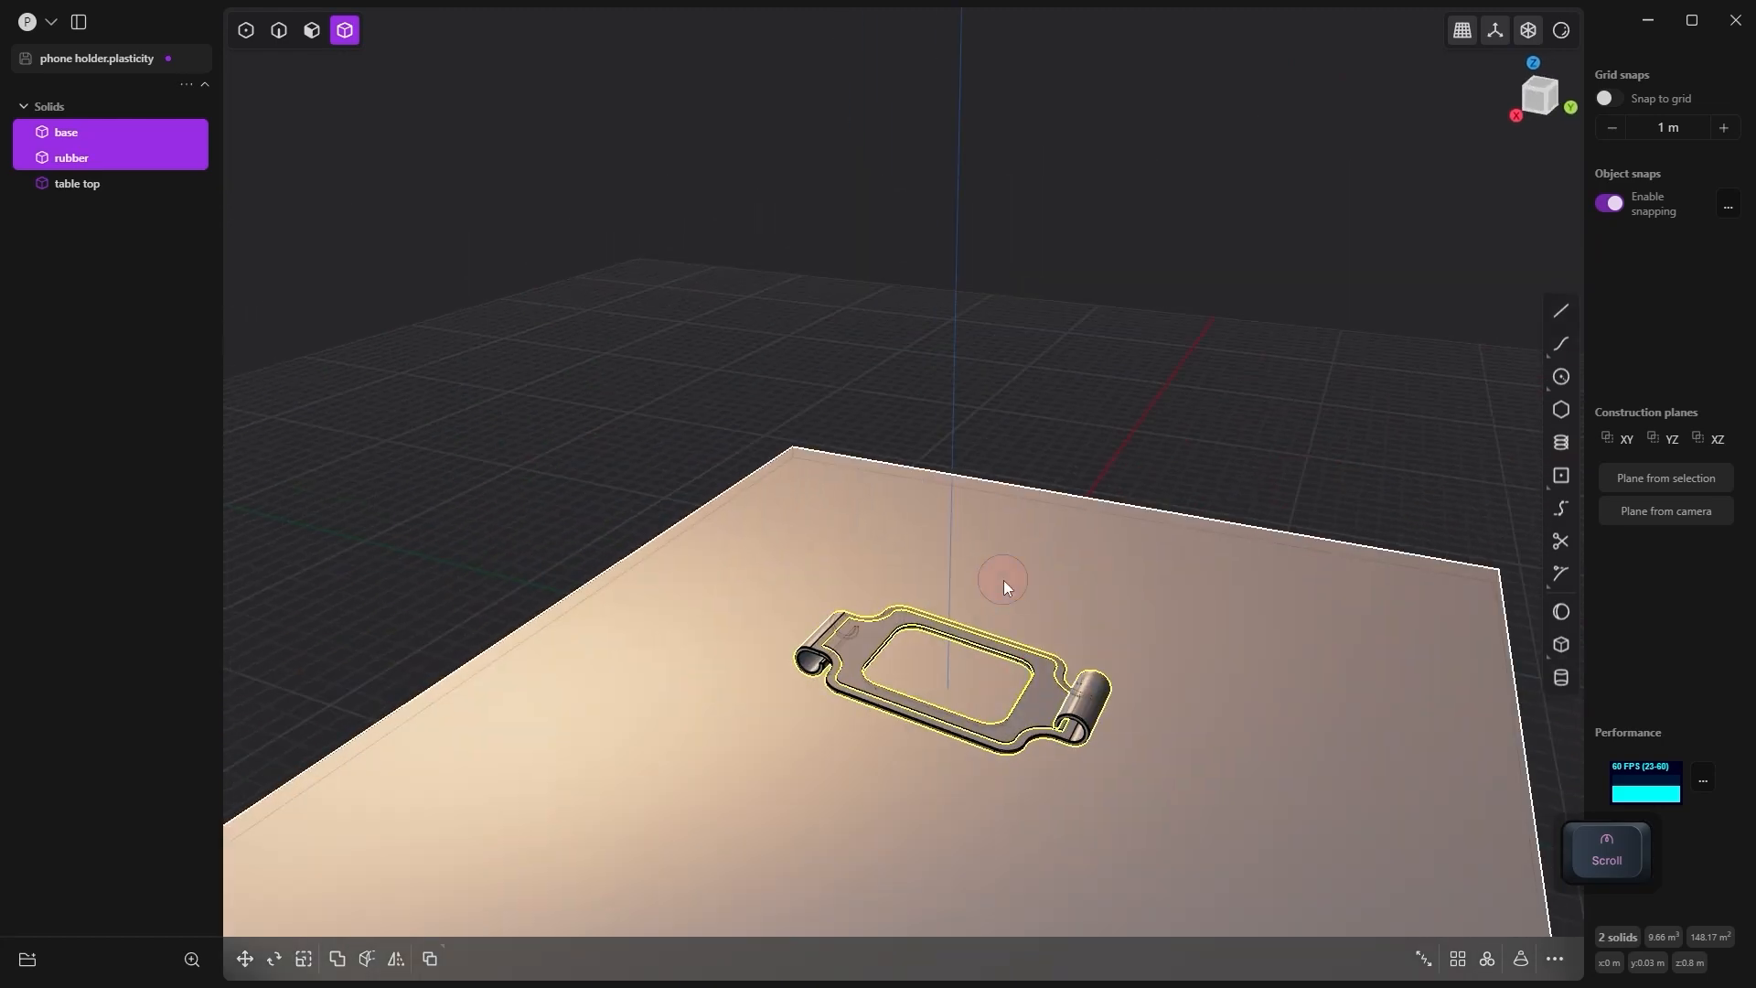
Step: Round the table top's four vertical corner edges with a large fillet
{"action": "left_click", "coordinate": [1051, 463]}
{"action": "left_click_drag", "start_coordinate": [1052, 464], "coordinate": [942, 580], "text": "alt"}
{"action": "scroll", "coordinate": [960, 480], "scroll_direction": "down", "scroll_amount": 2}
{"action": "scroll", "coordinate": [962, 558], "scroll_direction": "down", "scroll_amount": 2}
{"action": "middle_click_drag", "start_coordinate": [969, 558], "coordinate": [725, 736], "text": "alt"}
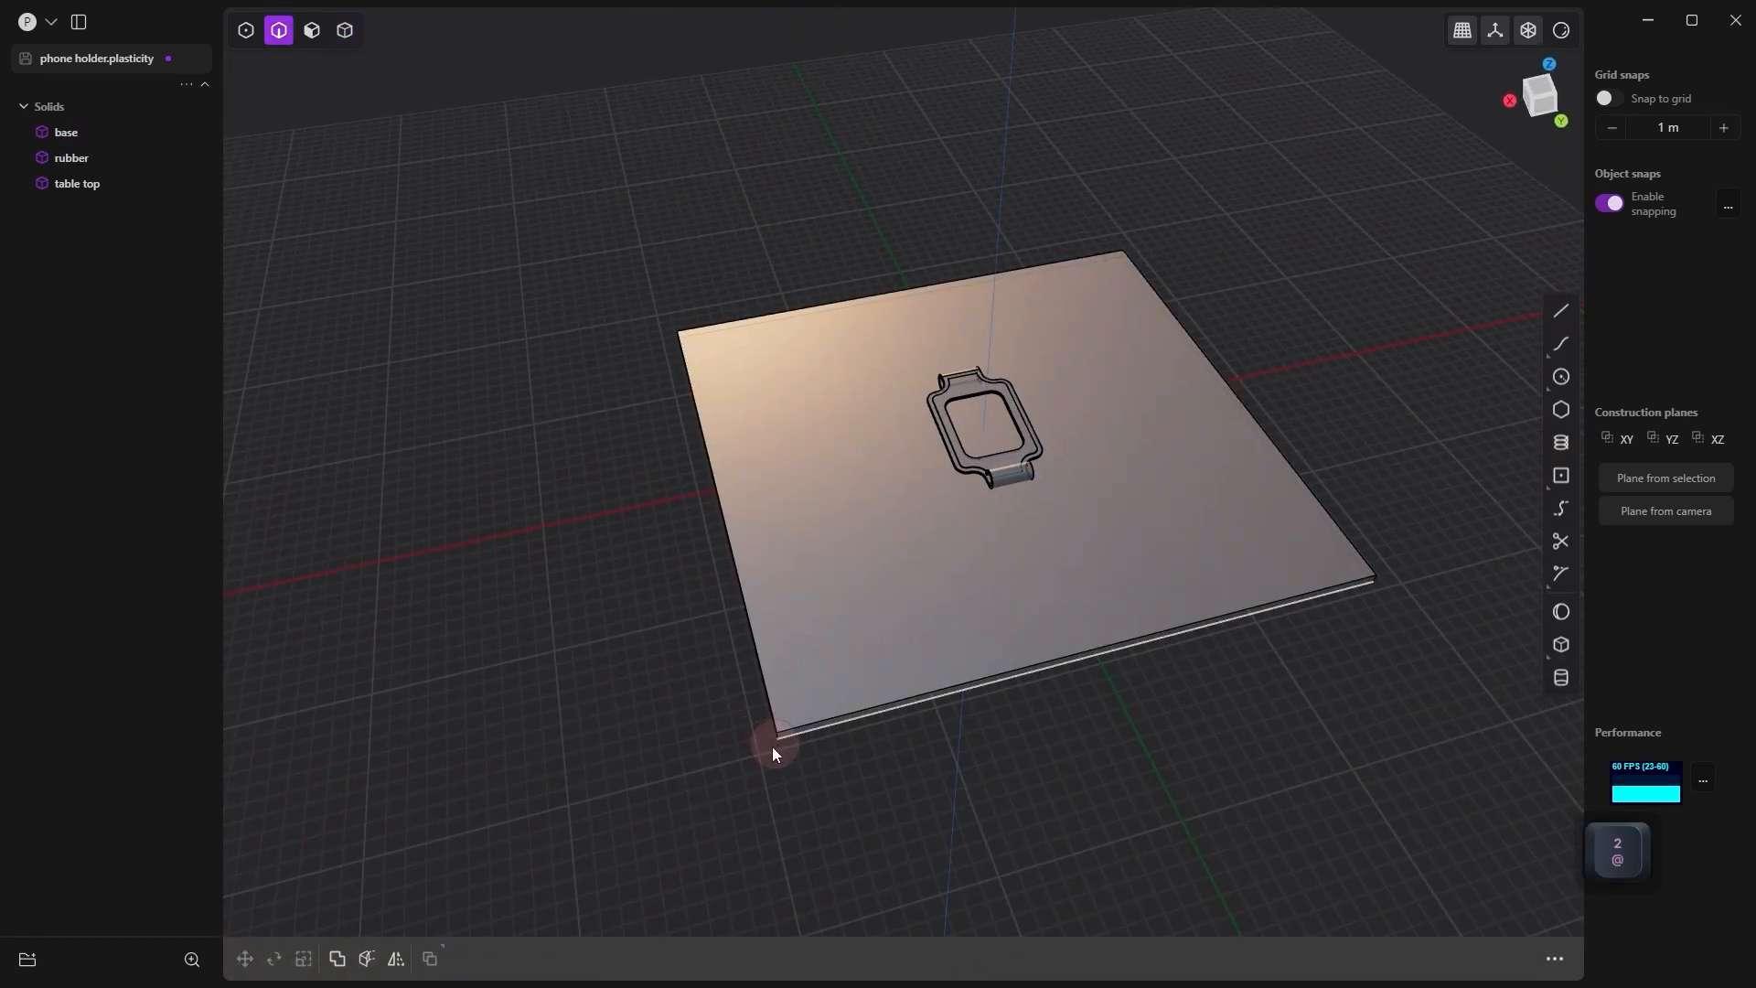
{"action": "scroll", "coordinate": [772, 747], "scroll_direction": "up", "scroll_amount": 5, "text": "alt"}
{"action": "left_click", "coordinate": [964, 409], "text": "shift"}
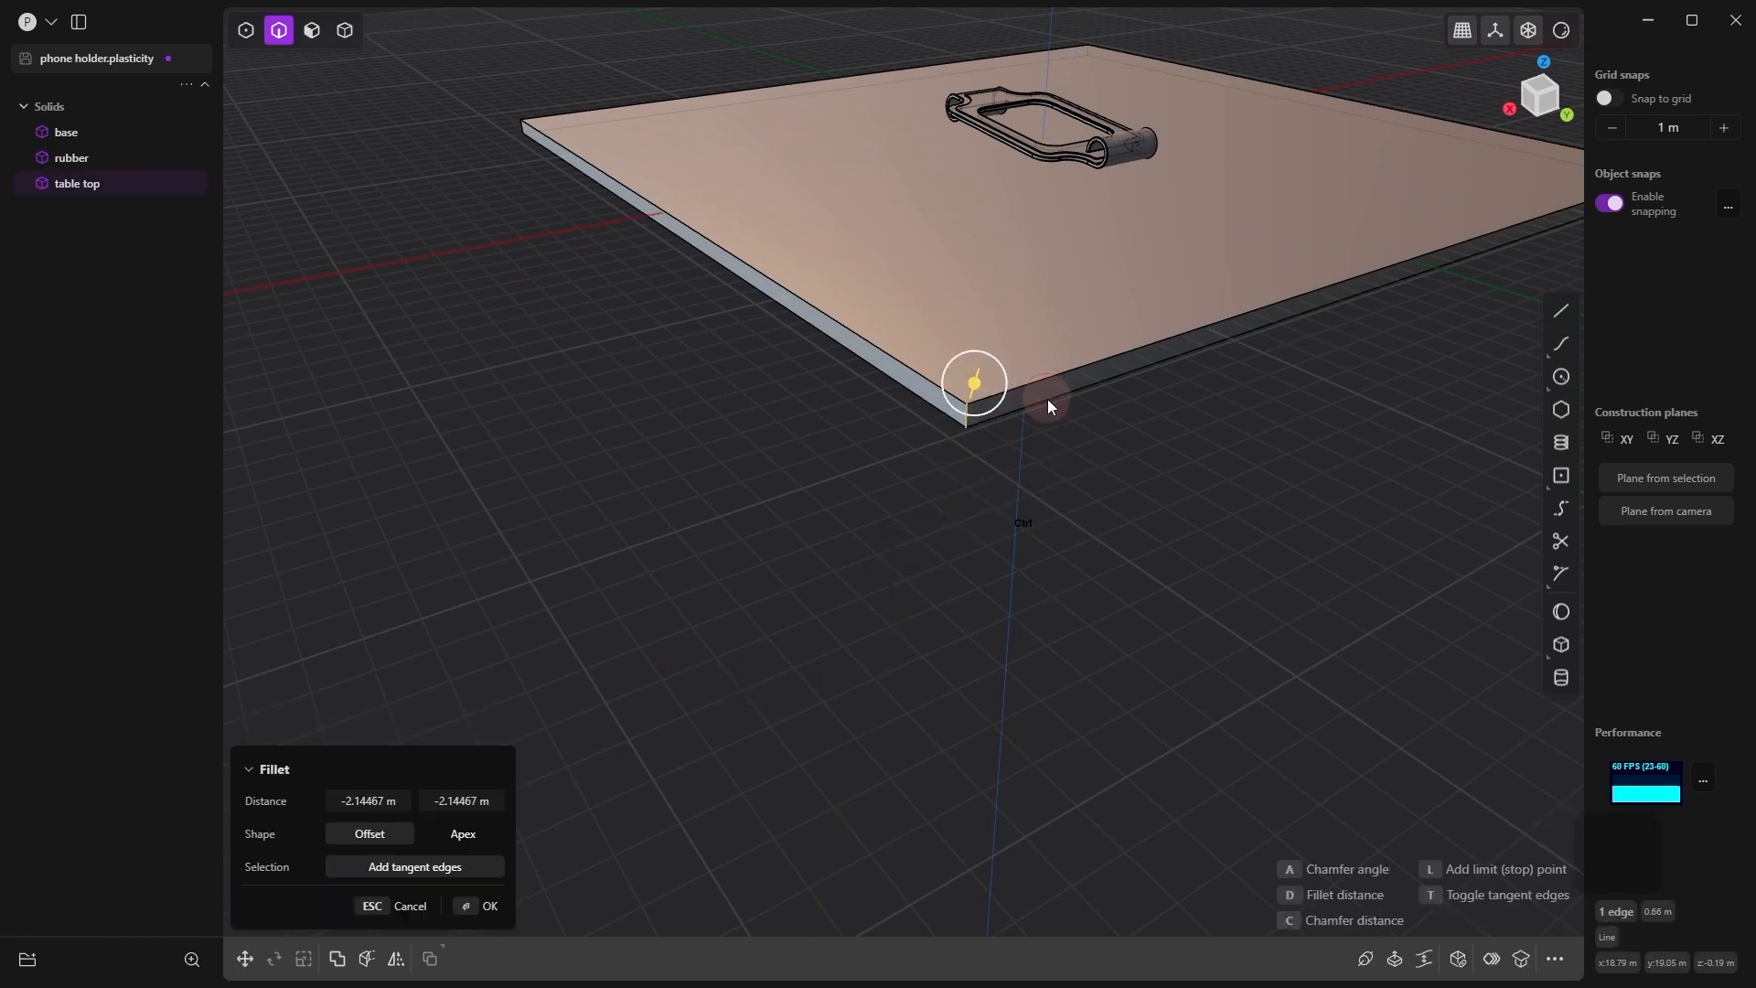
{"action": "key", "text": "Escape"}
{"action": "left_click", "coordinate": [964, 417], "text": "ctrl+alt"}
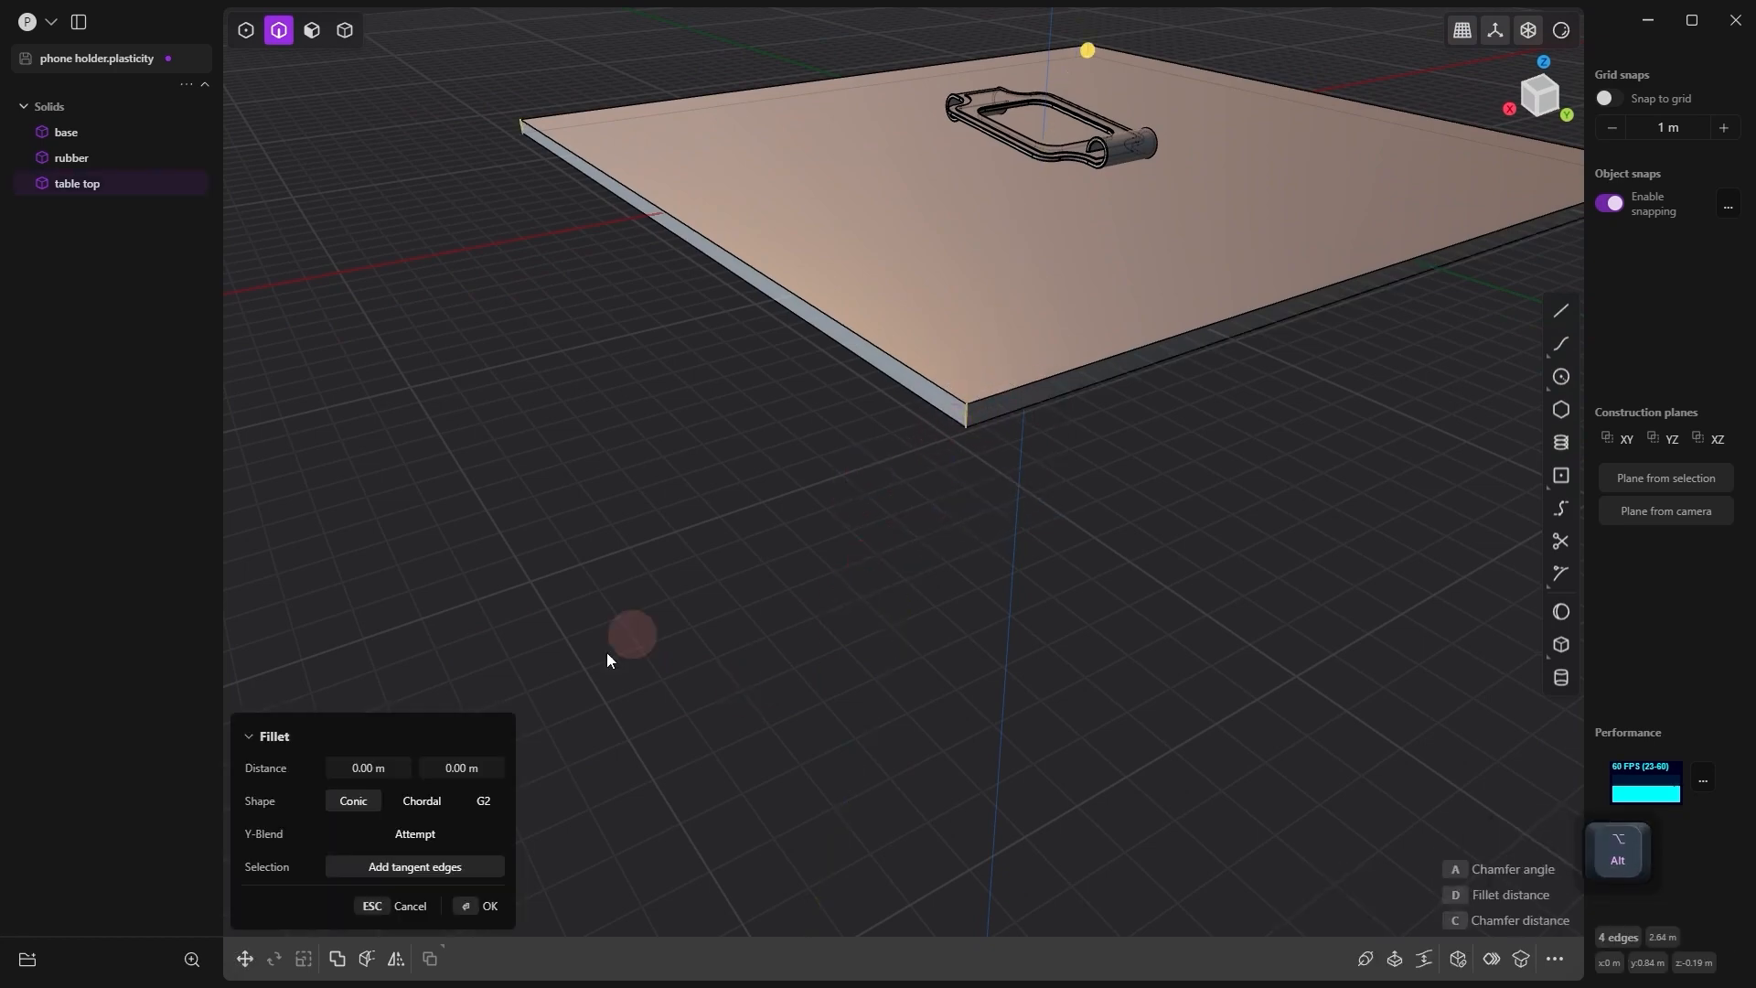
{"action": "middle_click_drag", "start_coordinate": [982, 448], "coordinate": [954, 212], "text": "alt"}
{"action": "left_click_drag", "start_coordinate": [899, 176], "coordinate": [936, 90]}
{"action": "middle_click_drag", "start_coordinate": [1036, 568], "coordinate": [941, 684]}
{"action": "right_click", "coordinate": [940, 685]}
Step: Fillet the table top's complete upper and lower outline edges by about 0.12 m
{"action": "double_click", "coordinate": [907, 615]}
{"action": "double_click", "coordinate": [903, 623], "text": "shift"}
{"action": "scroll", "coordinate": [950, 586], "scroll_direction": "up", "scroll_amount": 5}
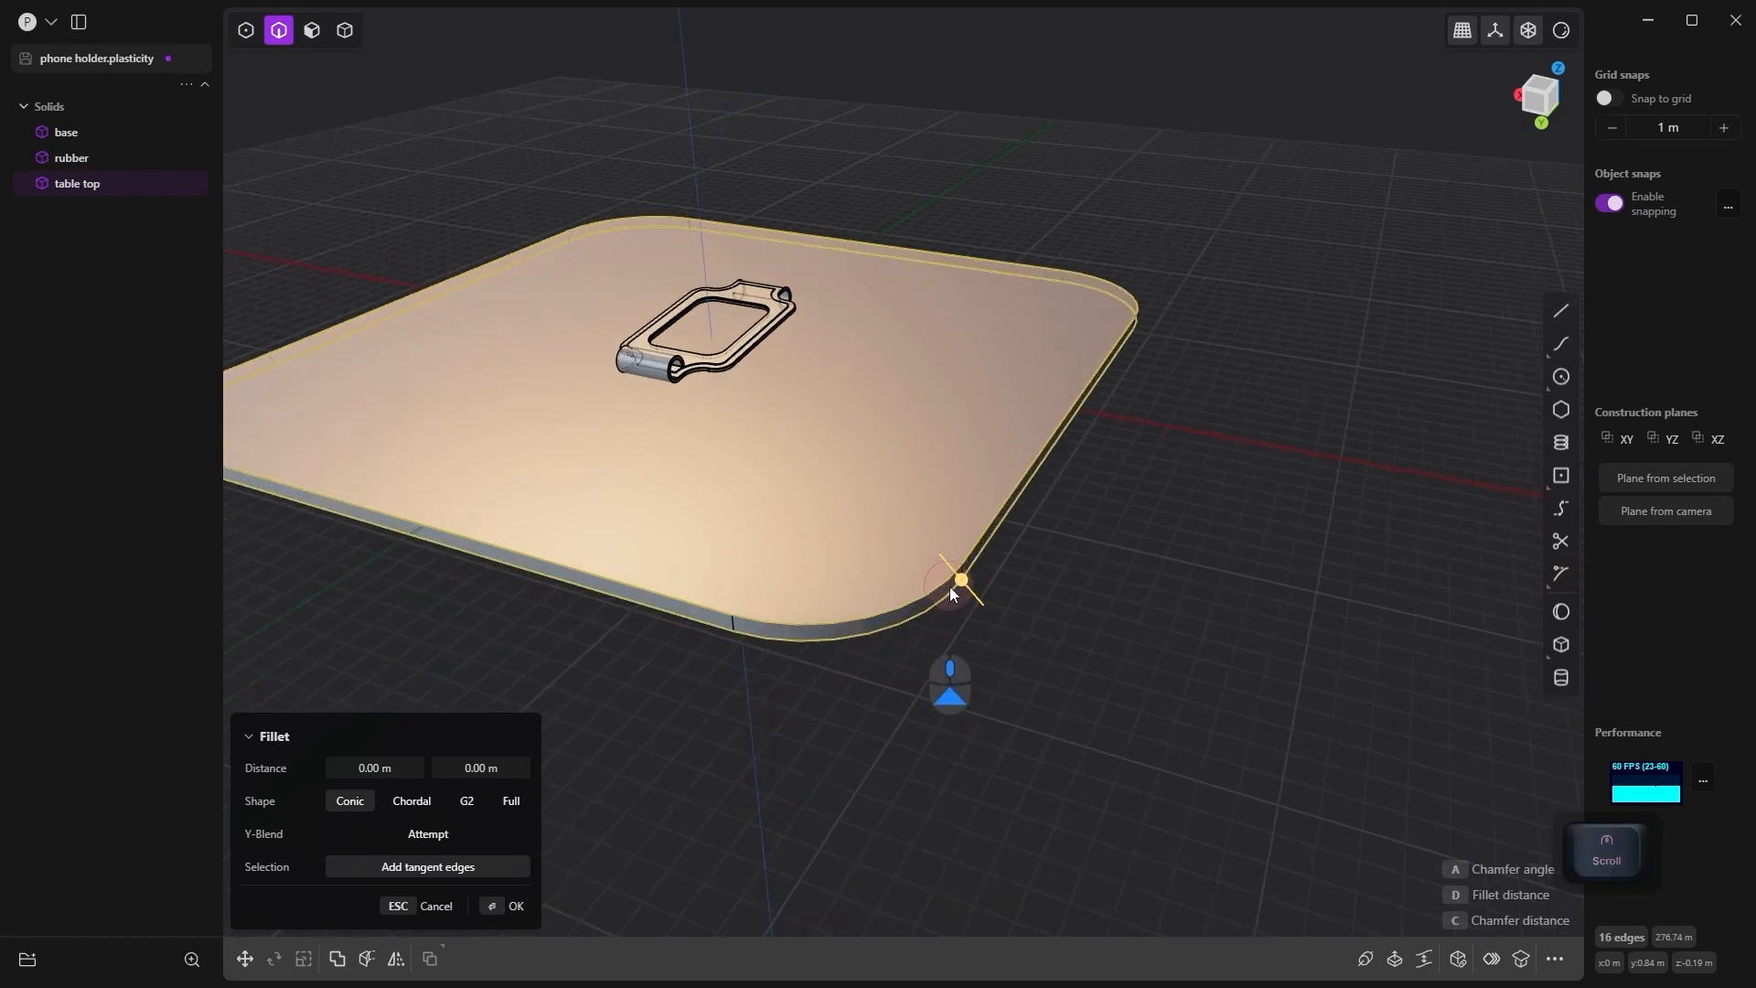
{"action": "left_click_drag", "start_coordinate": [962, 581], "coordinate": [967, 590]}
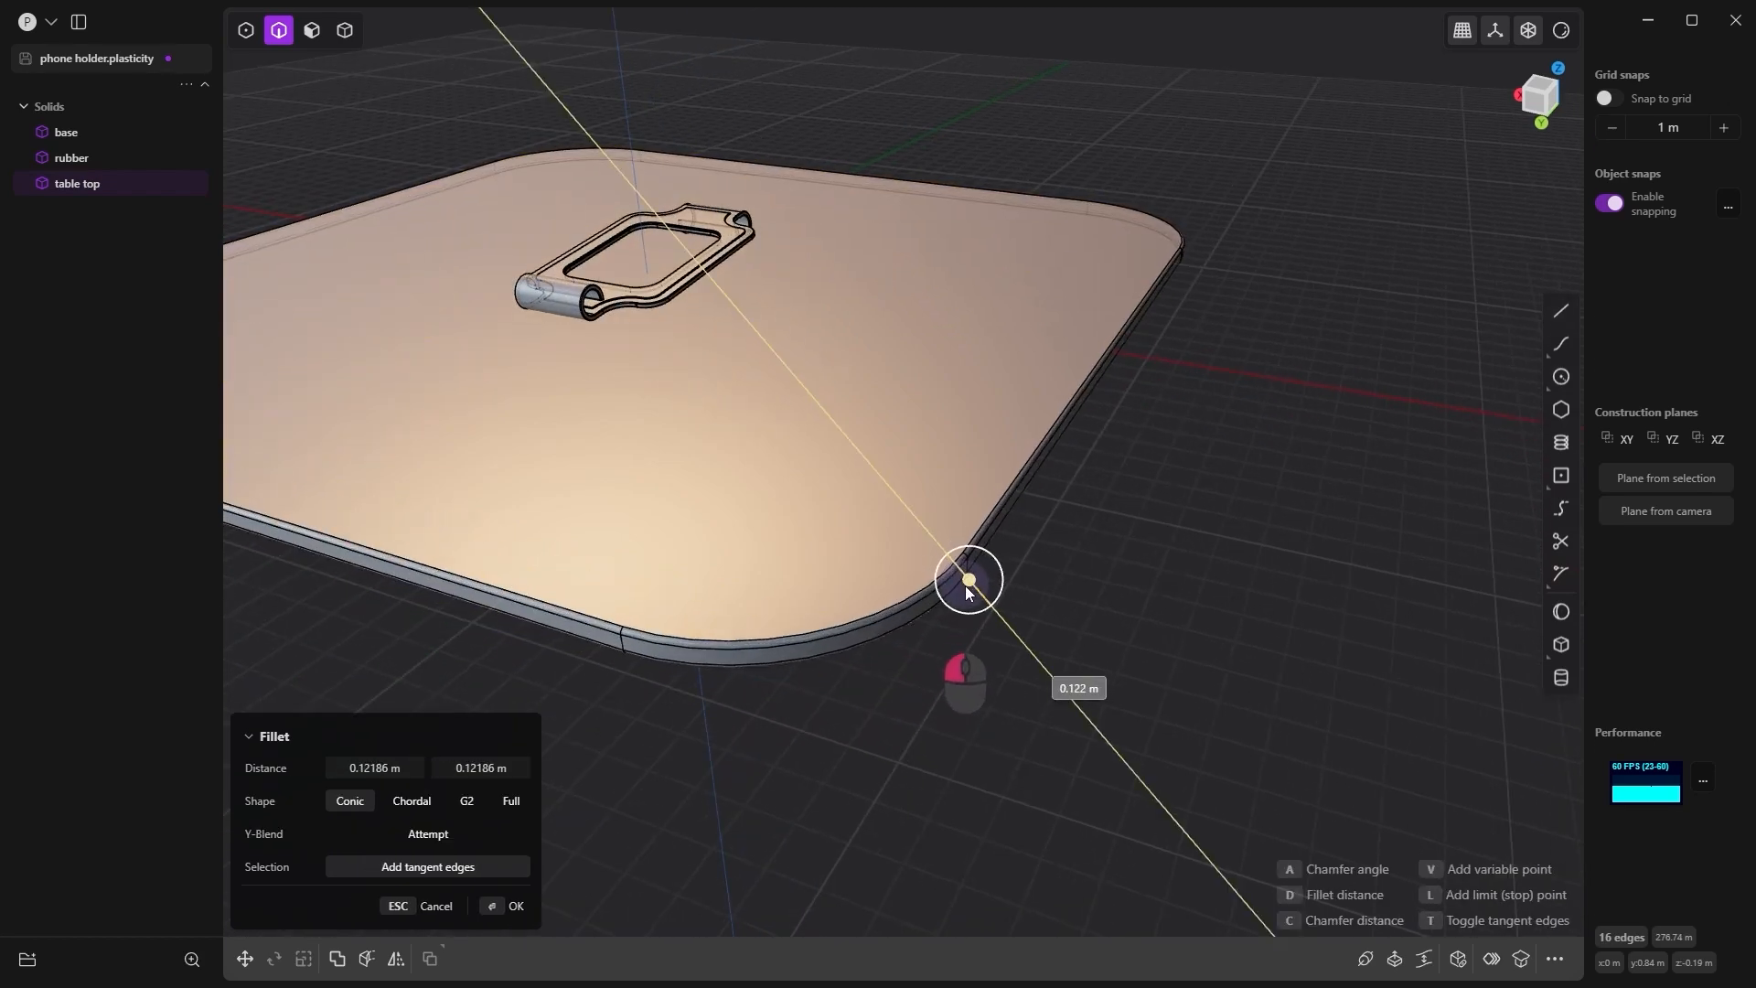
{"action": "right_click", "coordinate": [896, 645]}
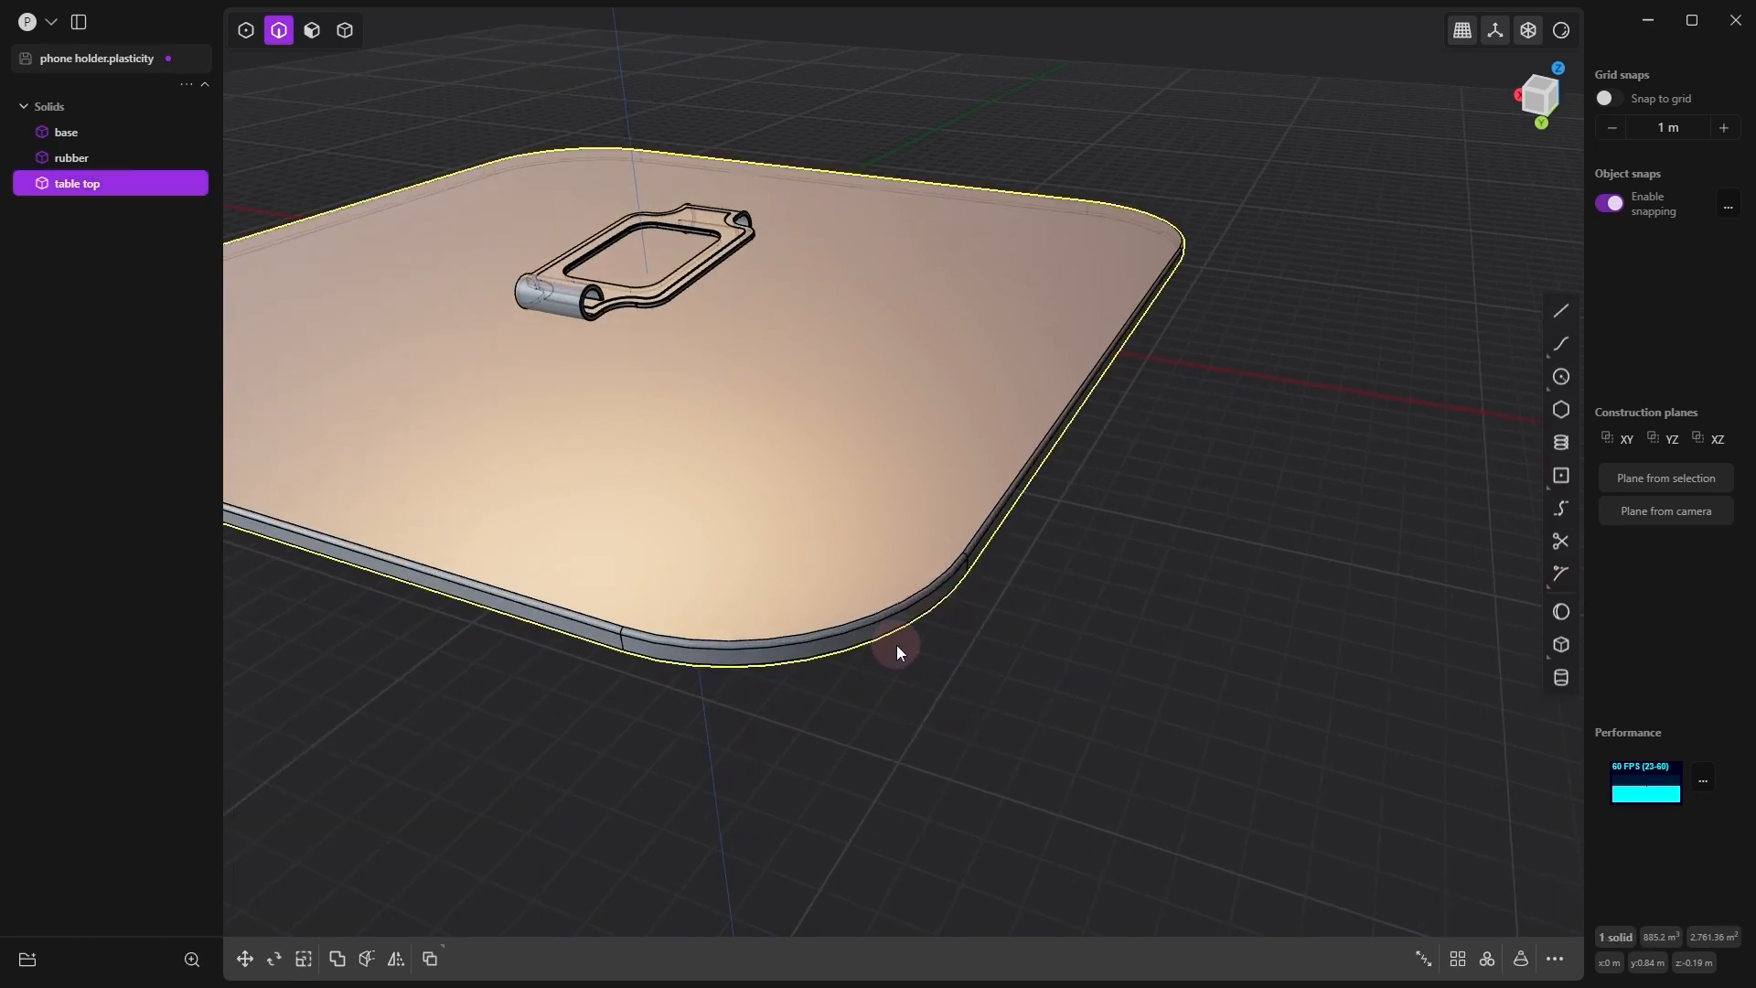
Step: Clear the selection and save the phone holder file
{"action": "left_click_drag", "start_coordinate": [897, 645], "coordinate": [749, 641], "text": "alt"}
{"action": "left_click_drag", "start_coordinate": [943, 377], "coordinate": [1052, 485], "text": "alt"}
{"action": "scroll", "coordinate": [1056, 485], "scroll_direction": "down", "scroll_amount": 2}
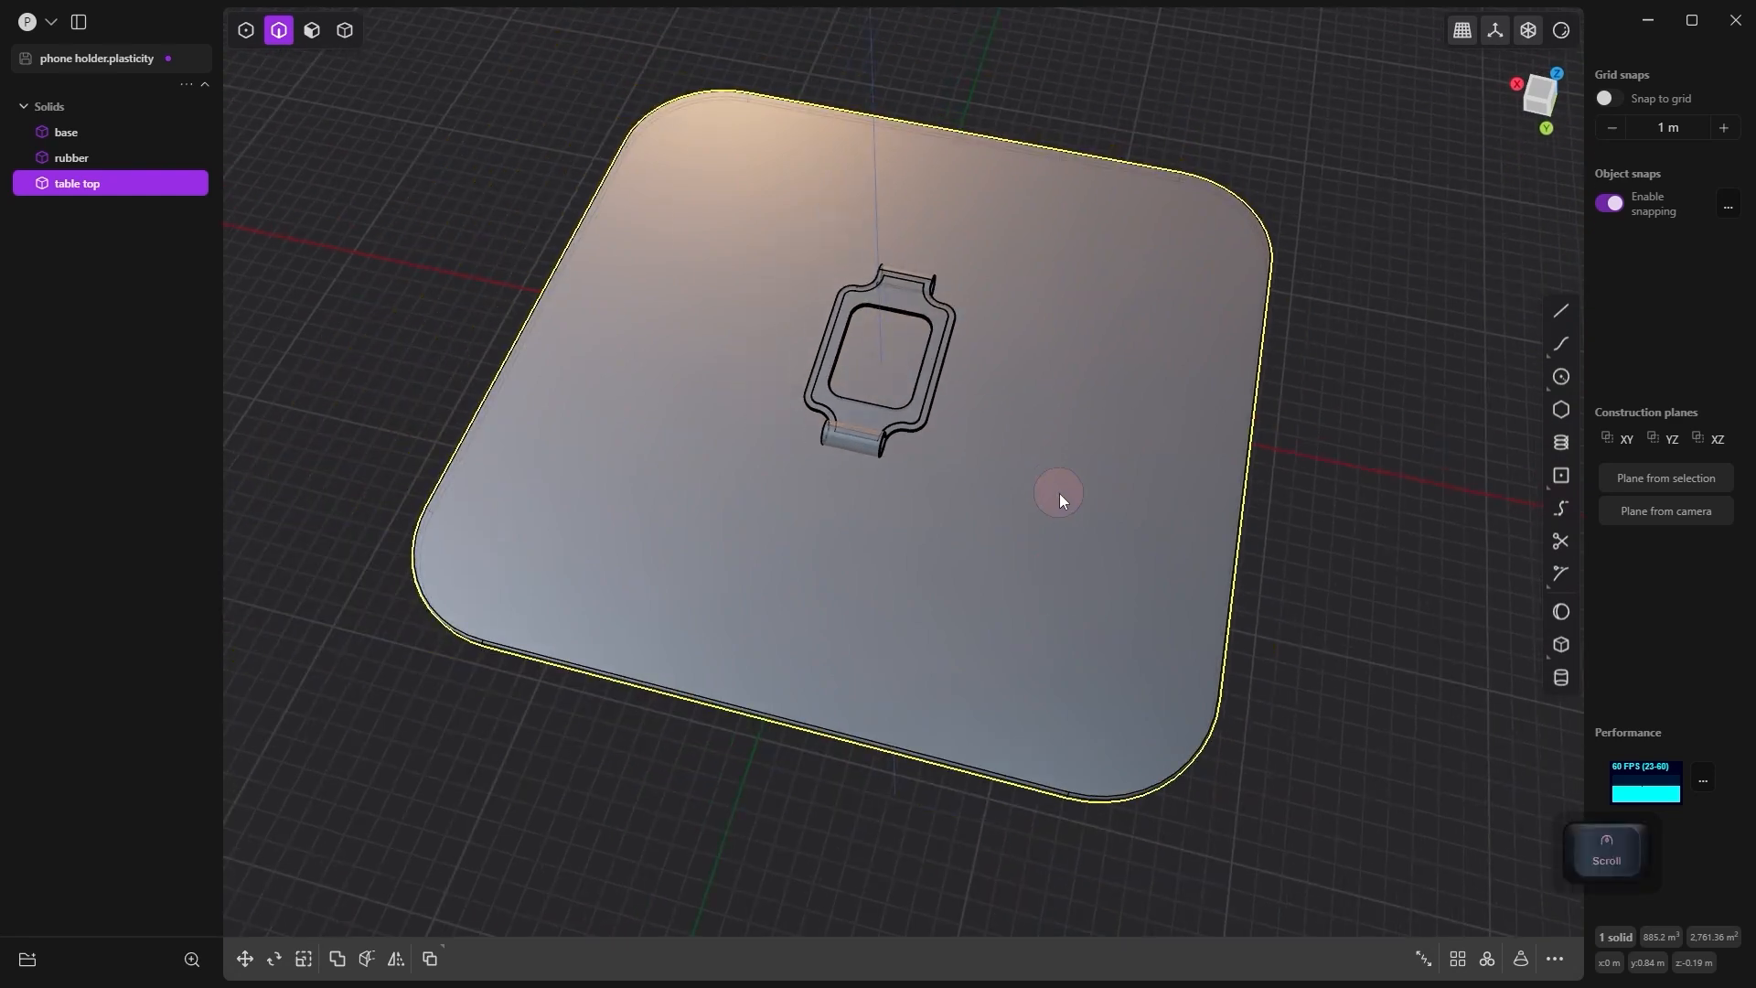
{"action": "left_click", "coordinate": [451, 379]}
{"action": "key", "text": "ctrl+s"}
Step: Select the base, rubber and table top solids and start exporting them
{"action": "scroll", "coordinate": [453, 378], "scroll_direction": "down", "scroll_amount": 1}
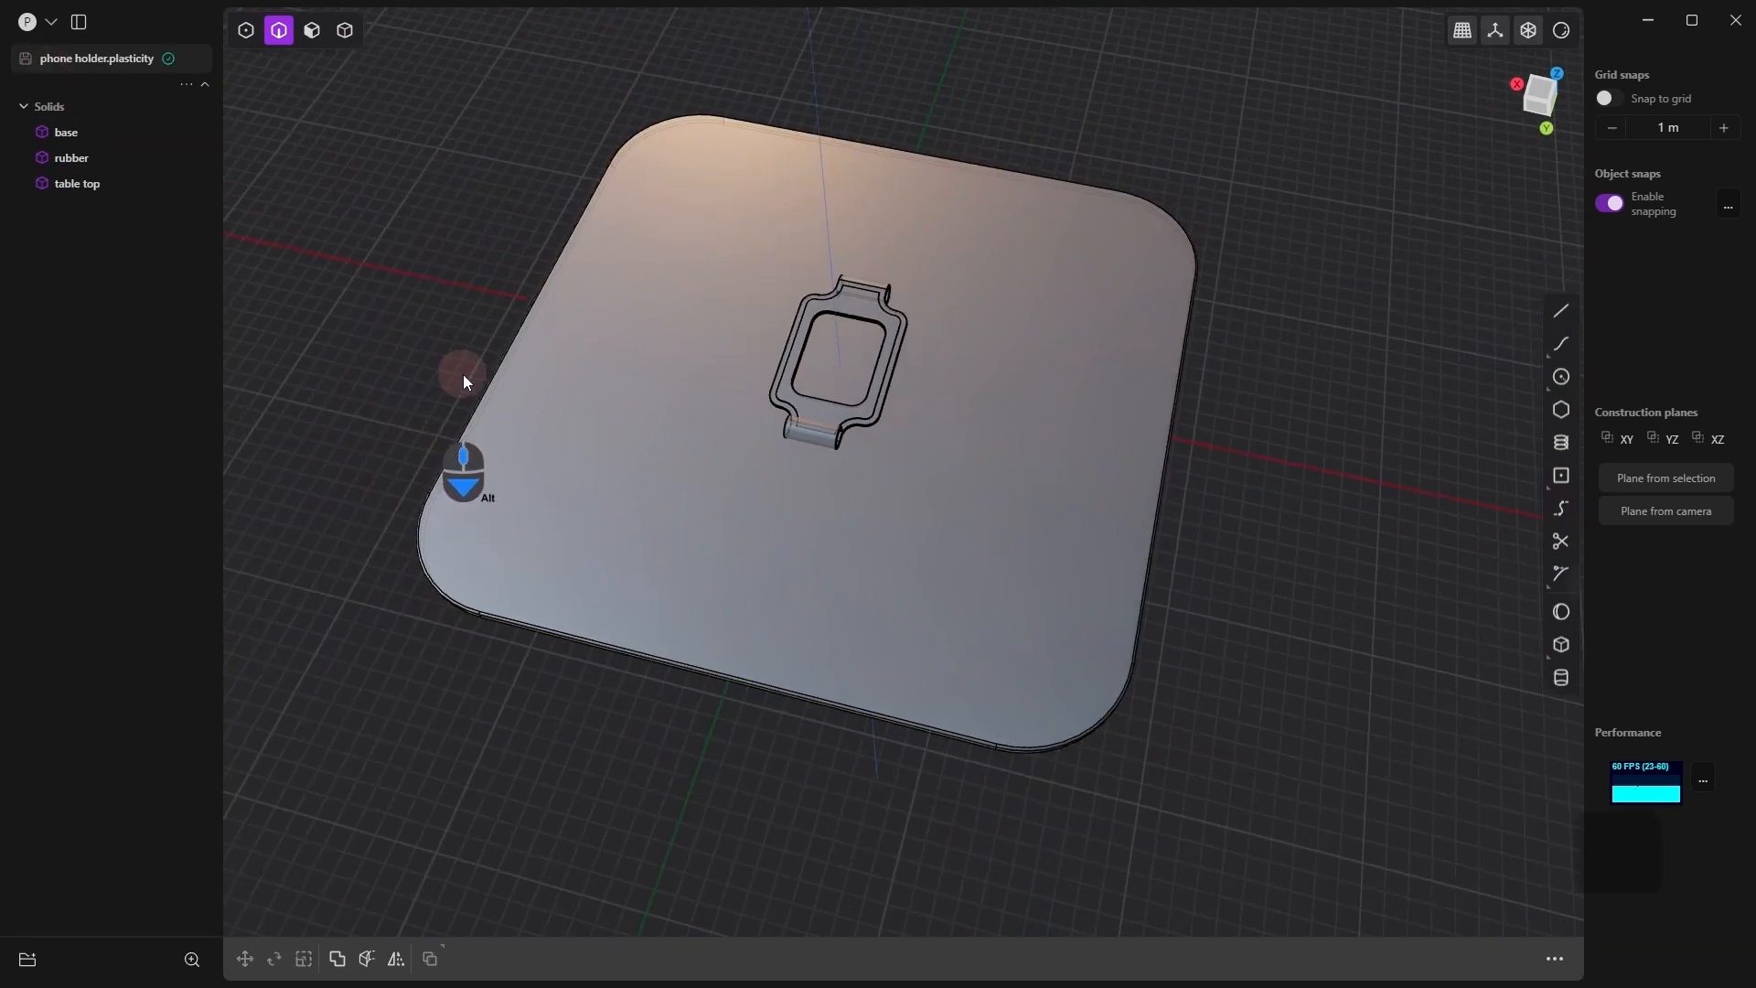
{"action": "middle_click_drag", "start_coordinate": [462, 375], "coordinate": [582, 466], "text": "alt"}
{"action": "left_click", "coordinate": [66, 135]}
{"action": "left_click", "coordinate": [71, 185], "text": "shift"}
{"action": "left_click", "coordinate": [50, 21]}
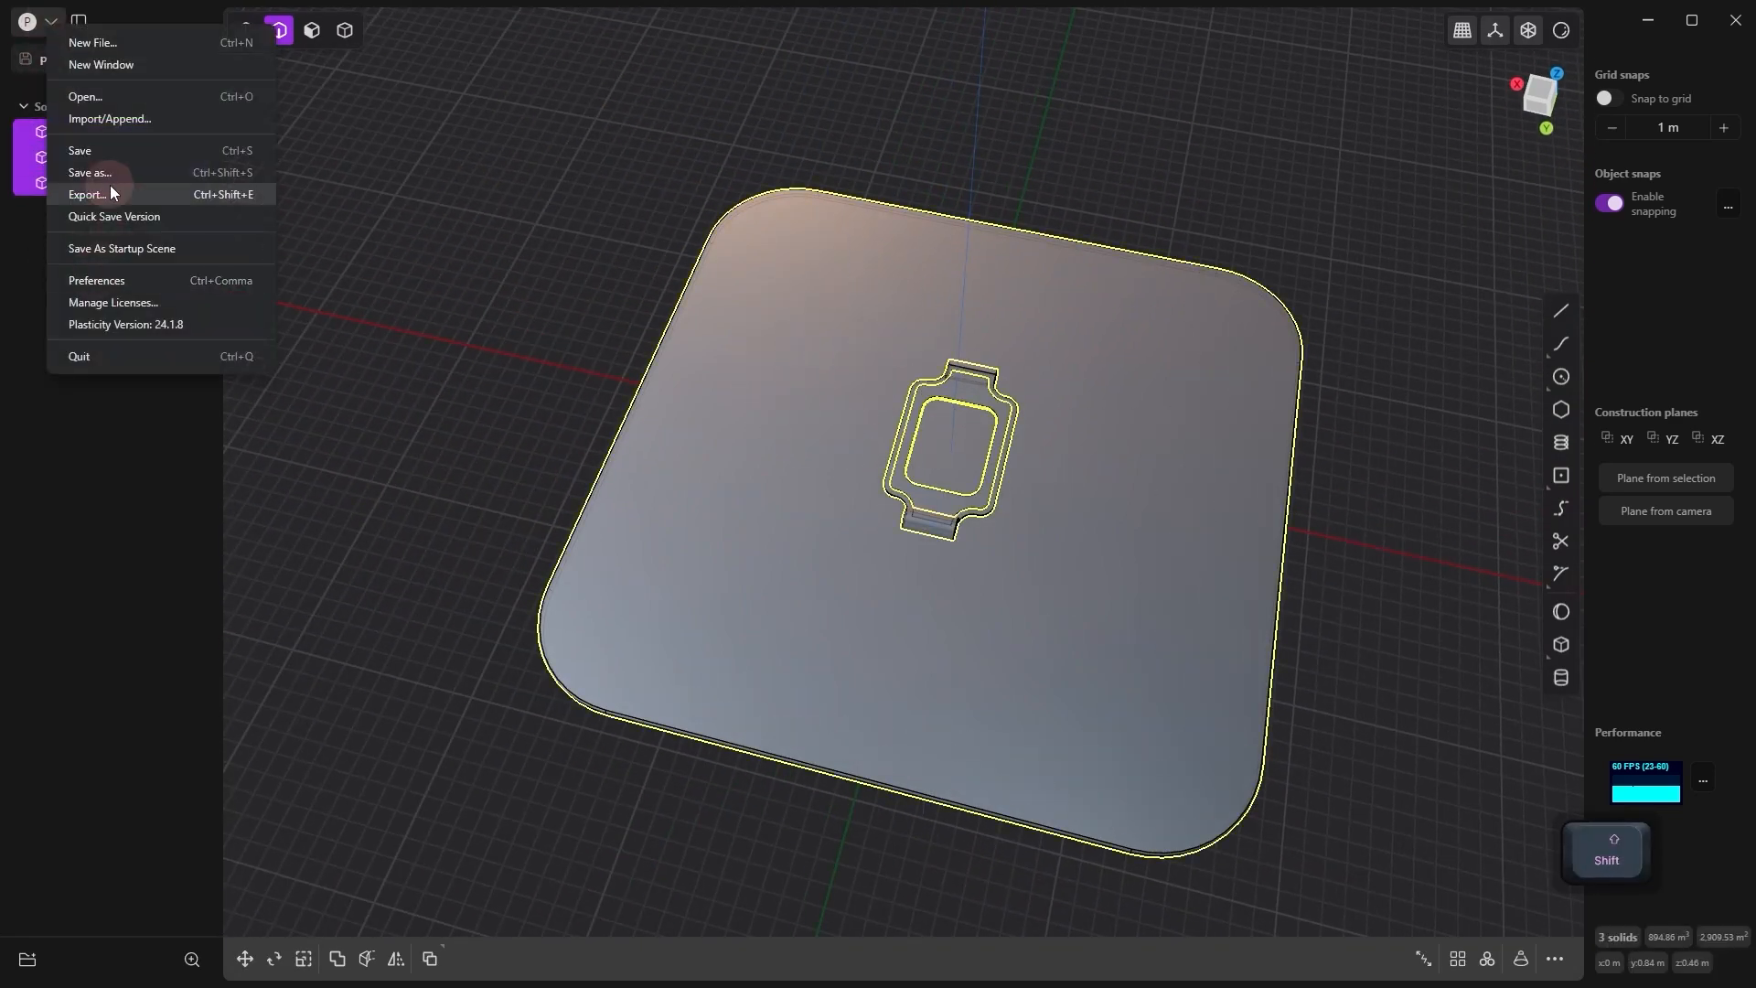
{"action": "left_click", "coordinate": [109, 185]}
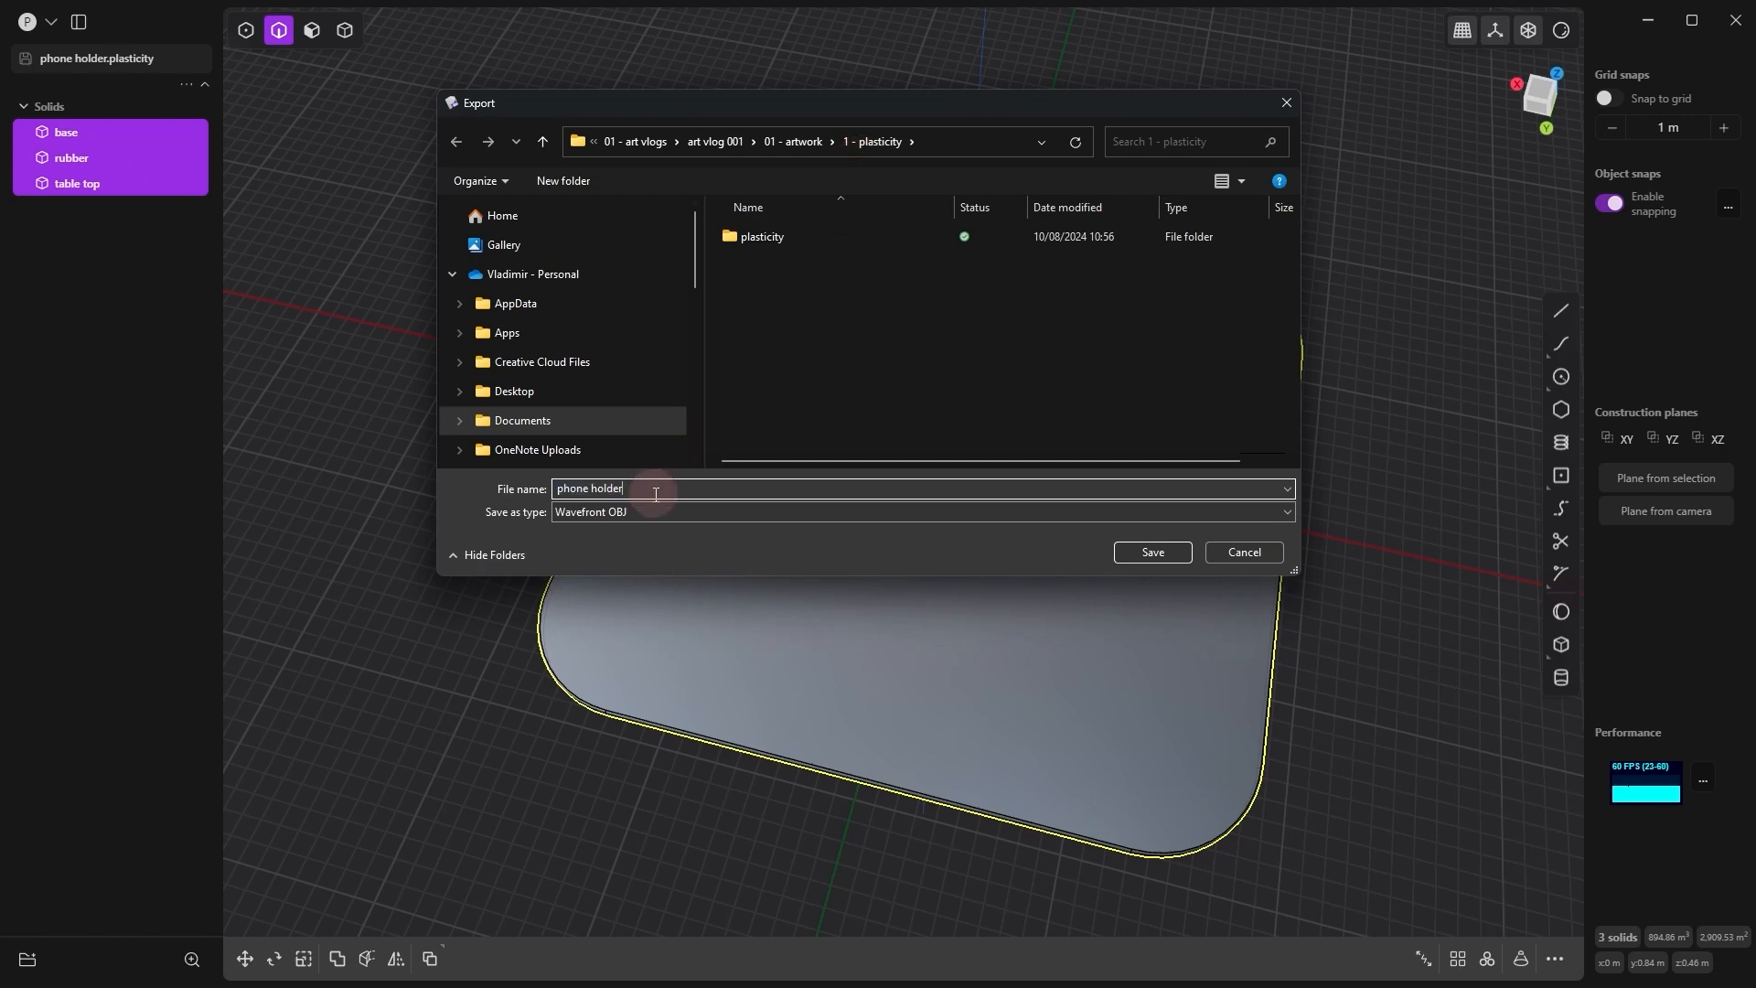
Step: Set the export destination to the 2 - export folder inside 01 - artwork and delete the existing phone holder.obj there
{"action": "type", "text": "piece"}
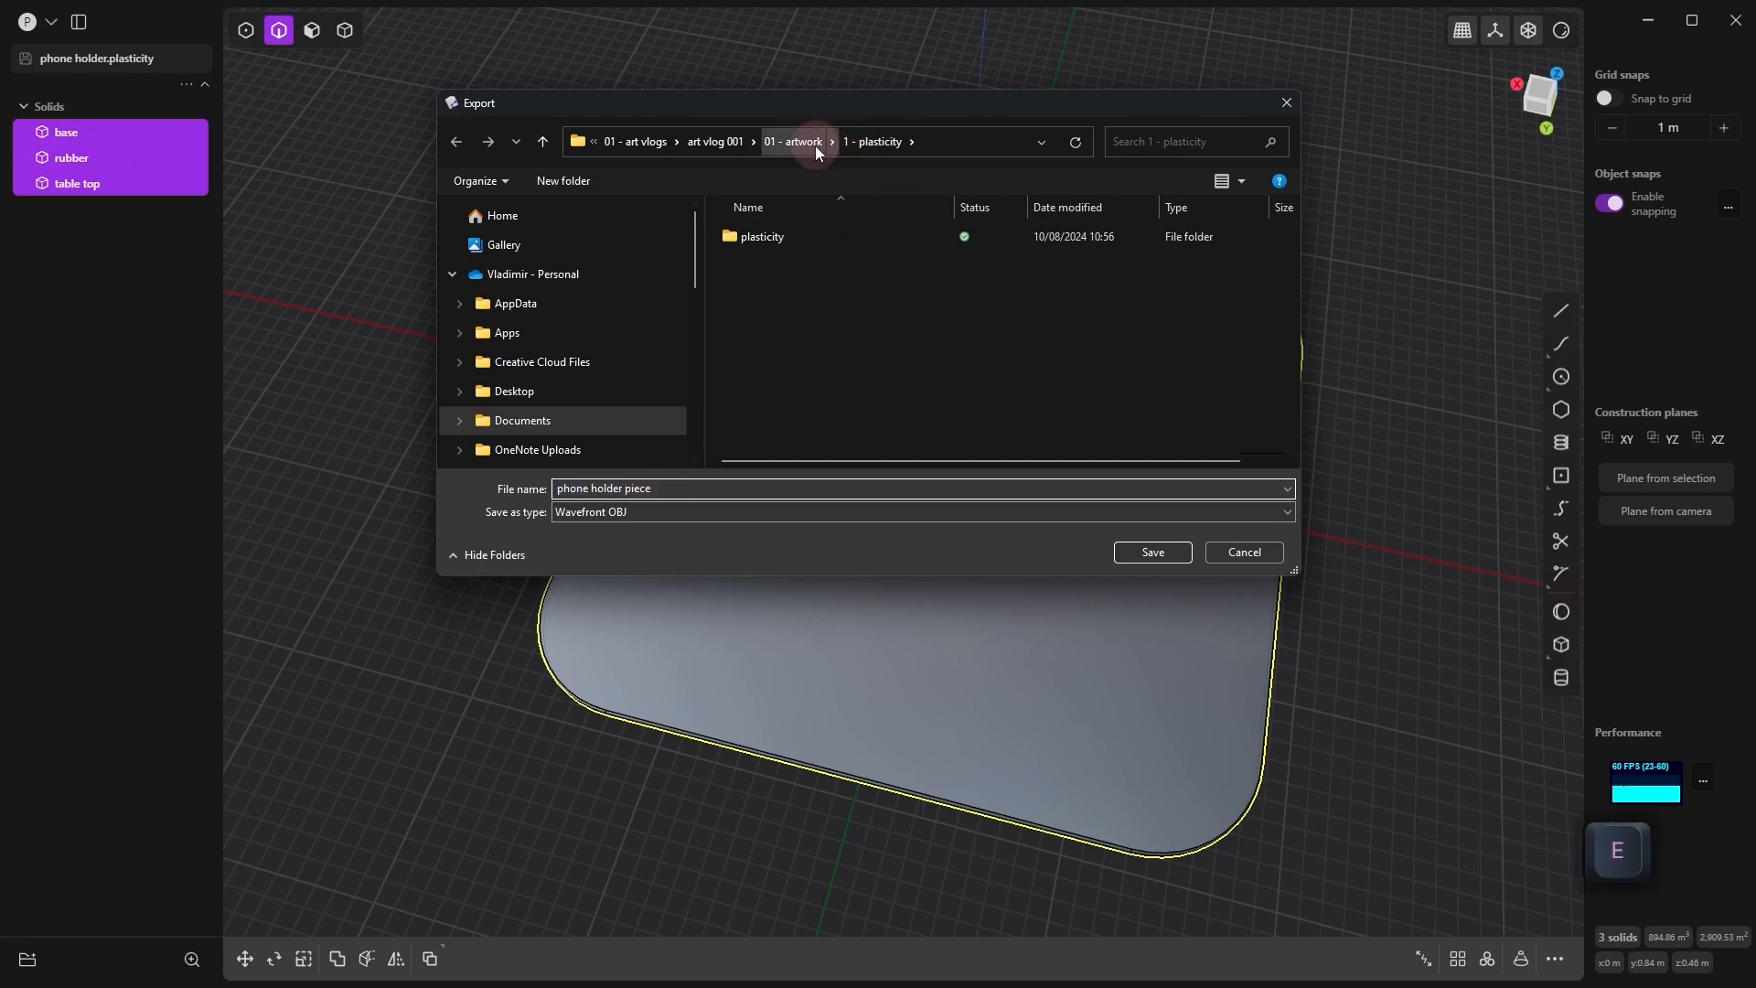
{"action": "left_click", "coordinate": [794, 142]}
{"action": "double_click", "coordinate": [777, 265]}
{"action": "left_click", "coordinate": [795, 237]}
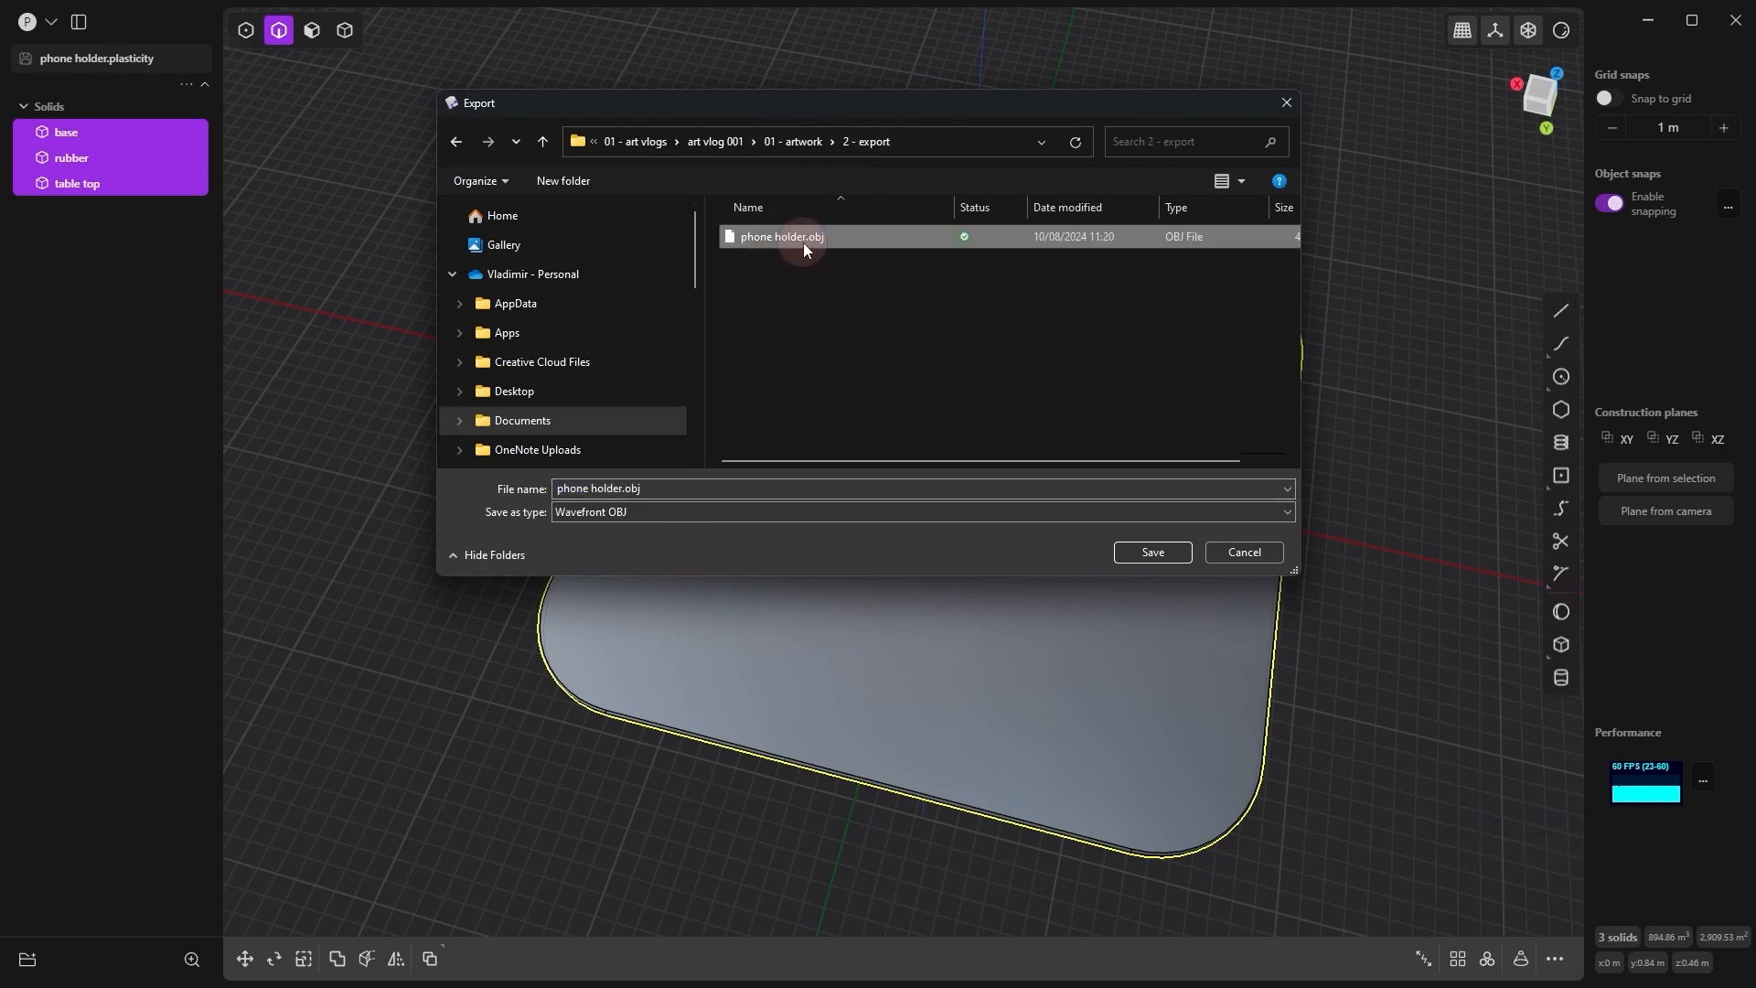
{"action": "key", "text": "Delete"}
Step: Name the Wavefront OBJ export phone holder piece and save it
{"action": "left_click", "coordinate": [682, 492]}
{"action": "key", "text": "BackSpace"}
{"action": "key", "text": "BackSpace"}
{"action": "key", "text": "BackSpace"}
{"action": "key", "text": "BackSpace"}
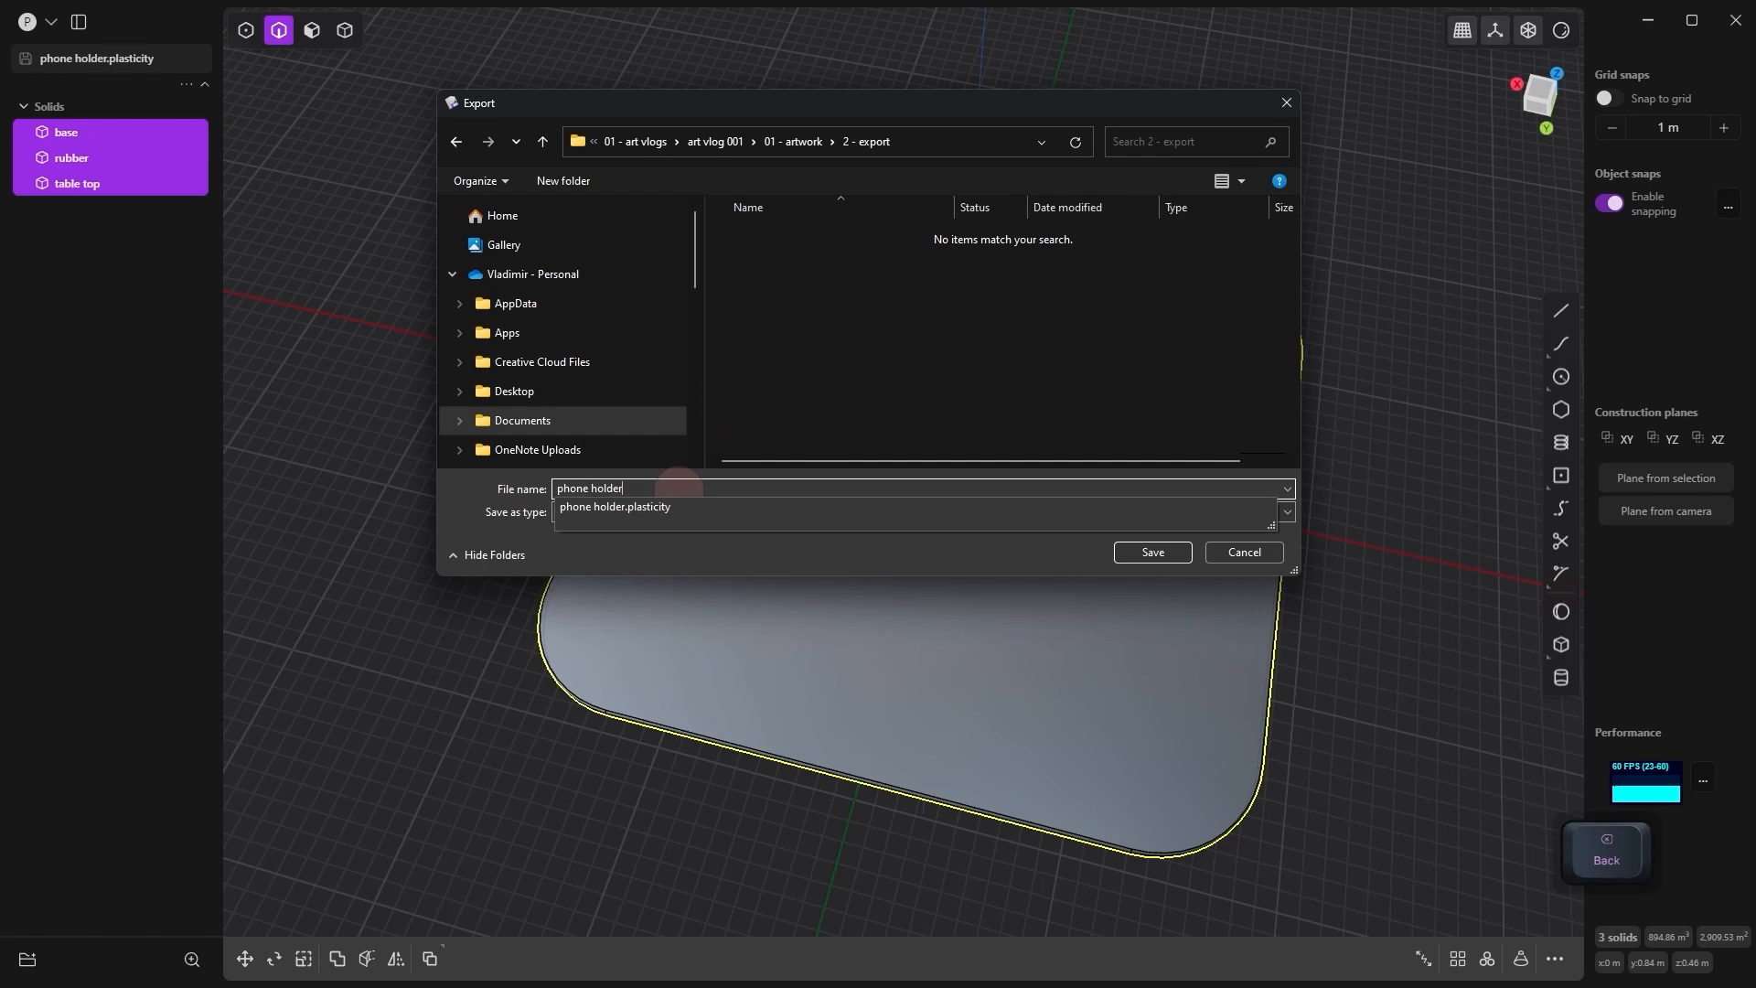
{"action": "type", "text": "piece"}
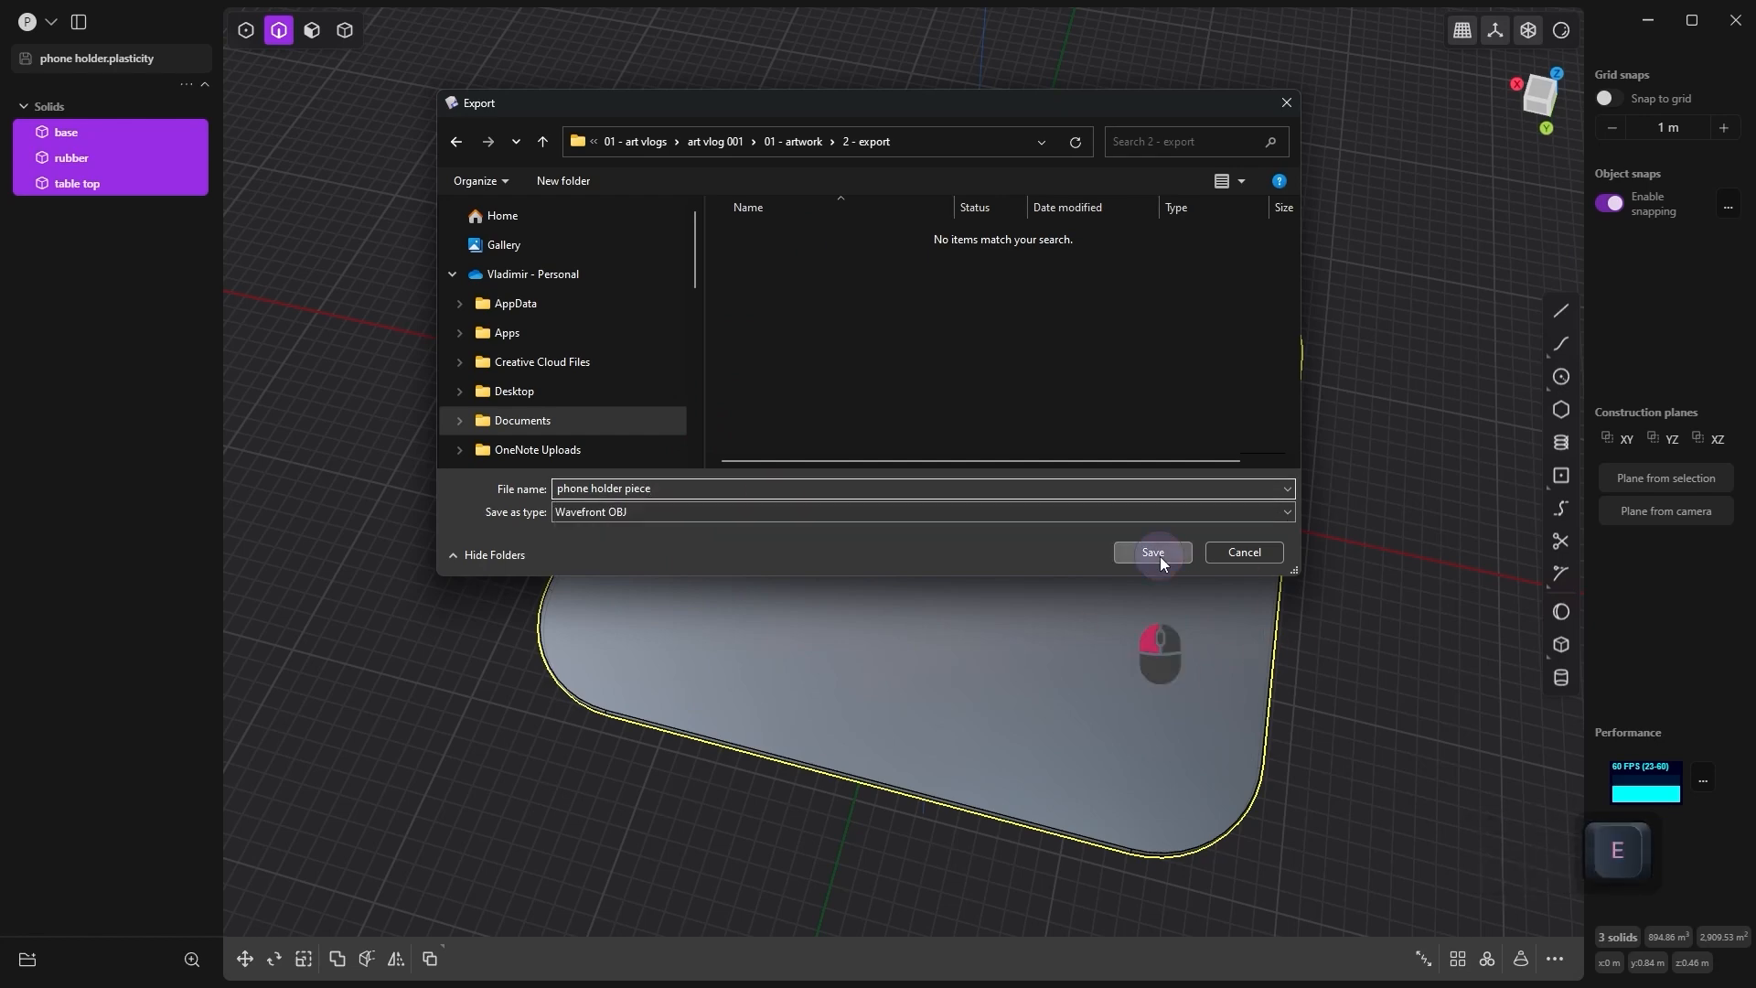
{"action": "left_click", "coordinate": [1153, 553]}
Step: Set the OBJ export topology to Ngons with a density of 1.00 and complete the export
{"action": "left_click", "coordinate": [474, 449]}
{"action": "left_click_drag", "start_coordinate": [429, 528], "coordinate": [423, 529]}
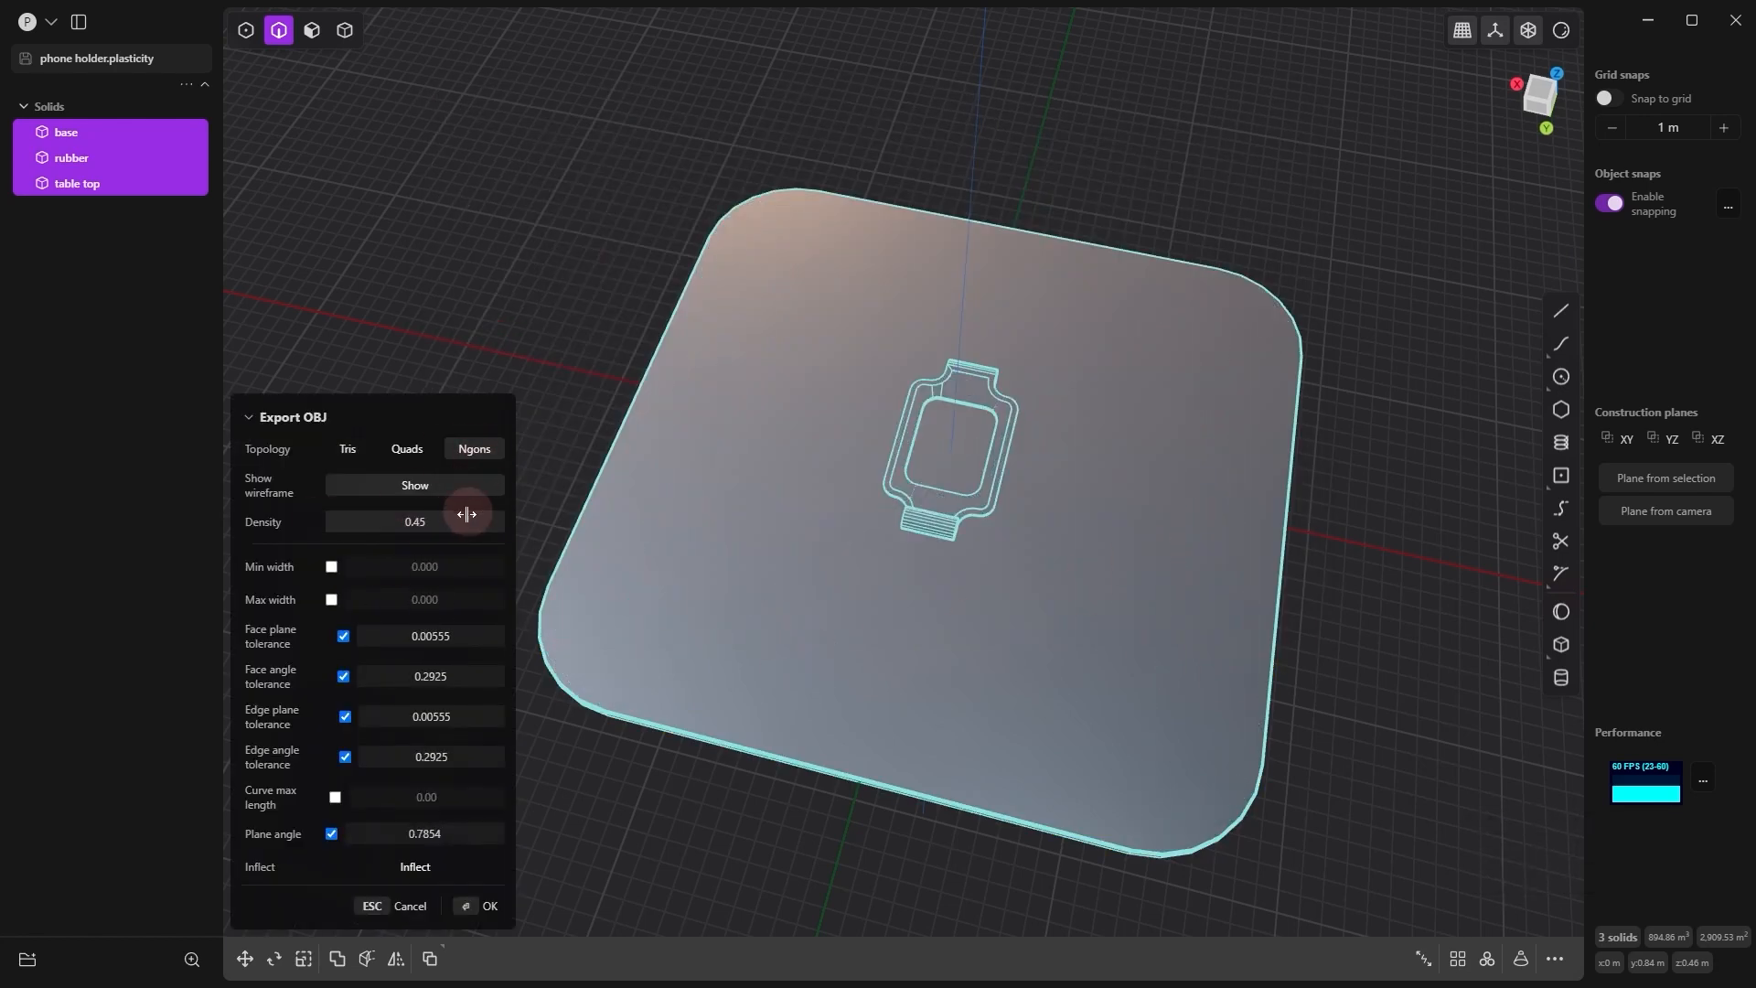
{"action": "left_click", "coordinate": [422, 530]}
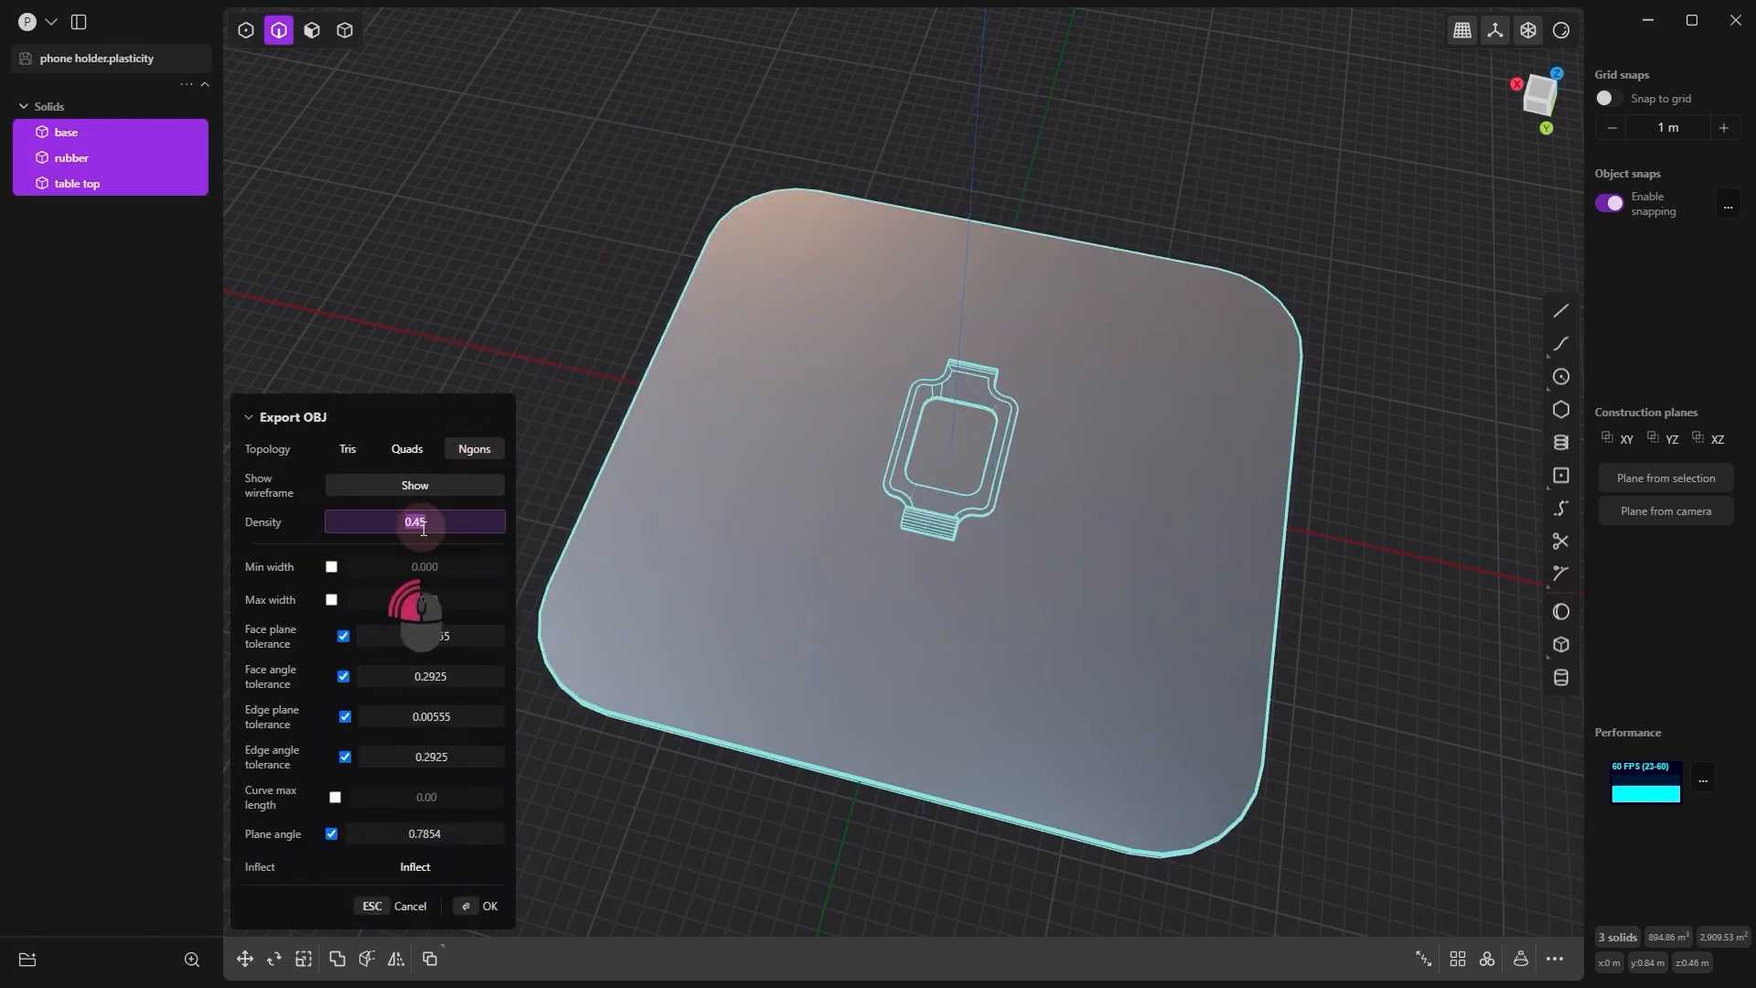
{"action": "left_click", "coordinate": [487, 908]}
{"action": "left_click_drag", "start_coordinate": [974, 600], "coordinate": [905, 462], "text": "alt"}
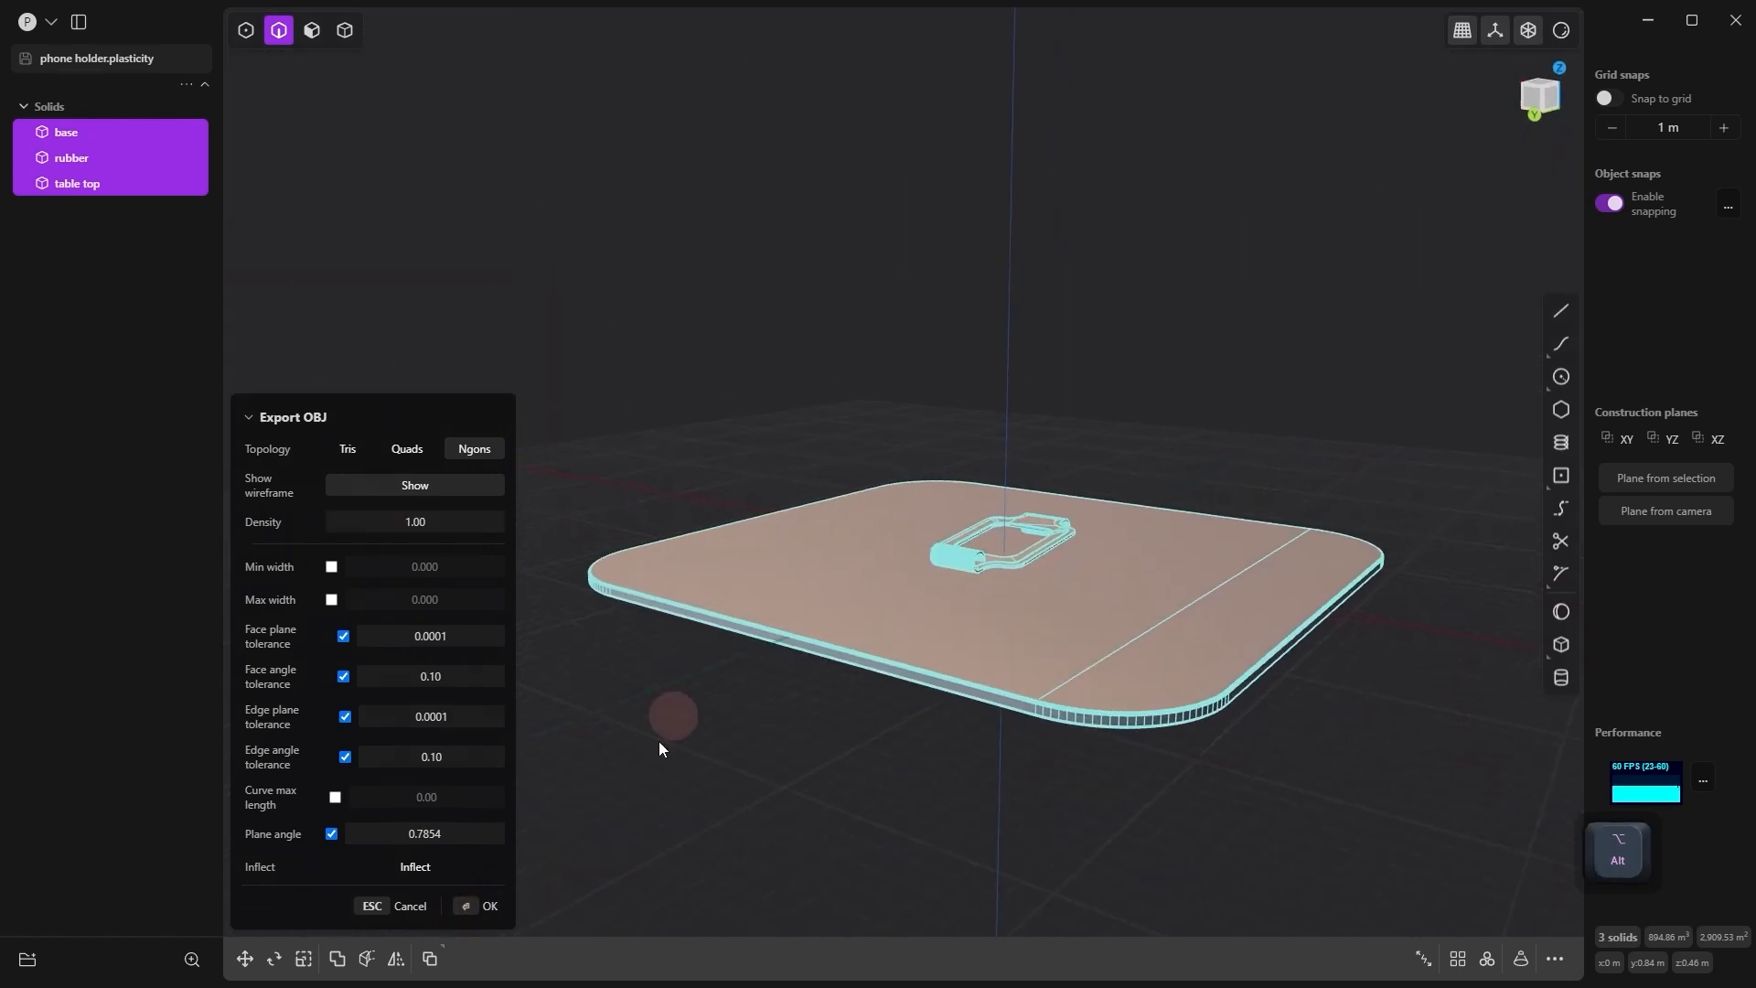
{"action": "left_click", "coordinate": [490, 907]}
{"action": "left_click_drag", "start_coordinate": [785, 738], "coordinate": [730, 734], "text": "alt"}
{"action": "scroll", "coordinate": [895, 528], "scroll_direction": "up", "scroll_amount": 5}
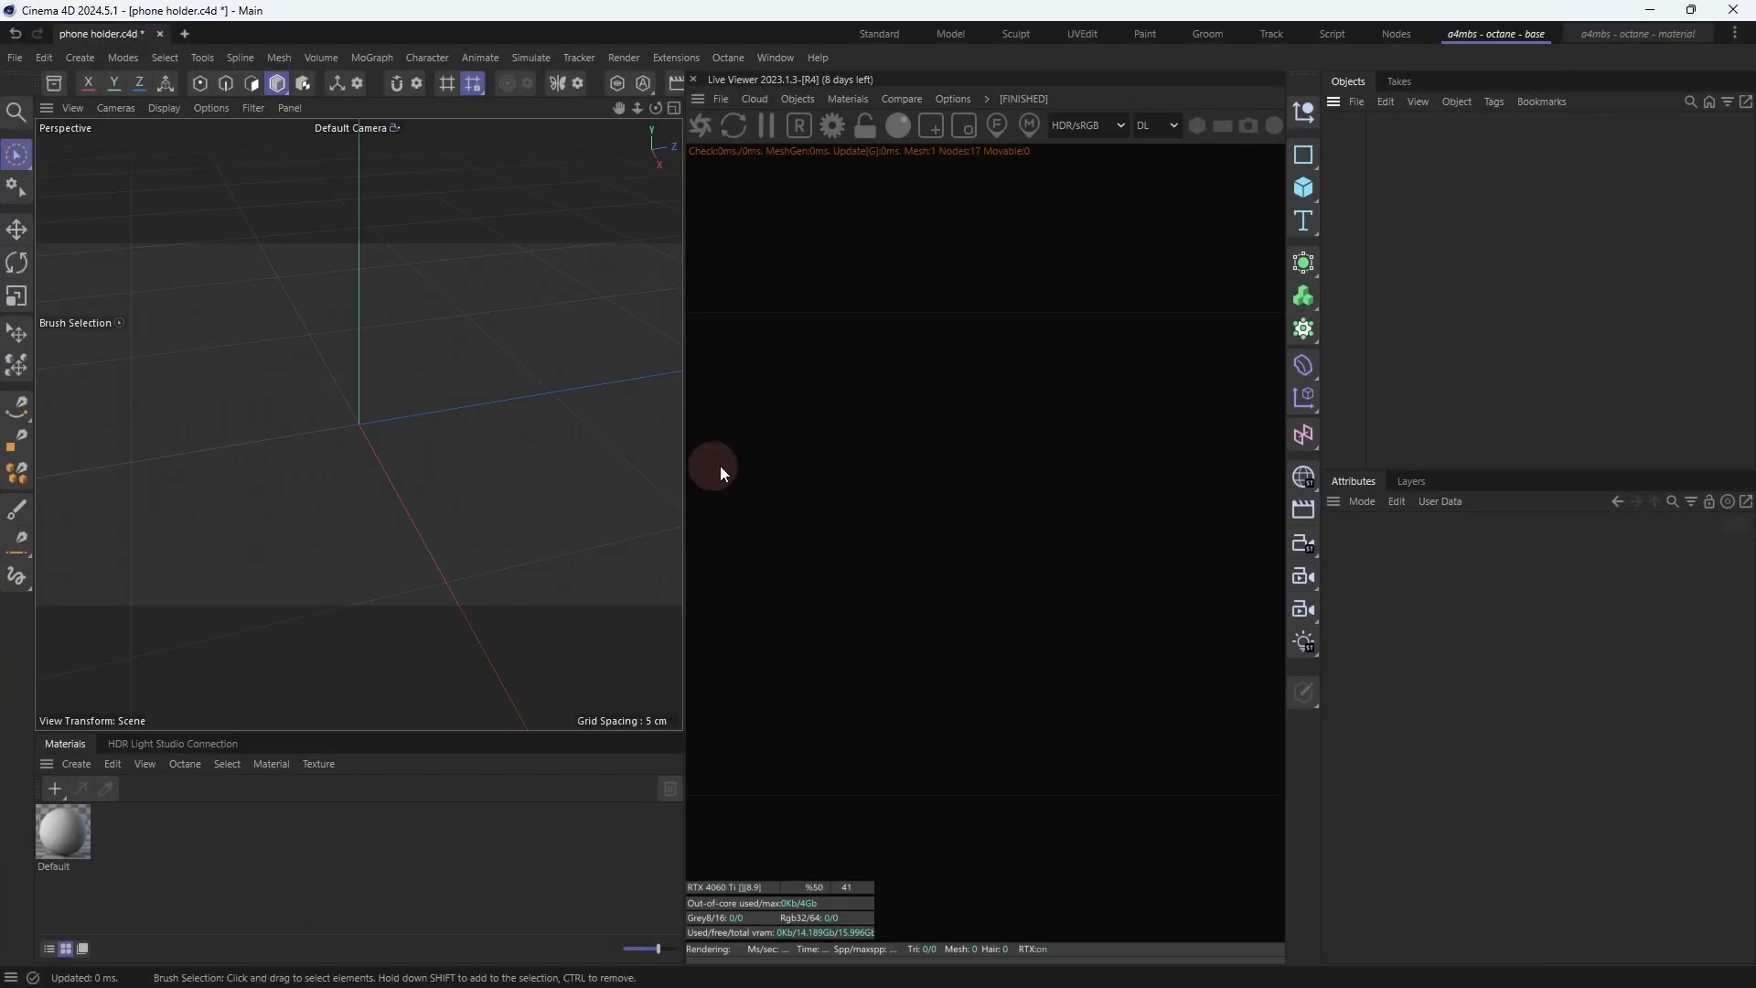
Step: In Cinema 4D, import phone holder piece.obj from the 2 - export folder, accepting the OBJ import settings
{"action": "left_click", "coordinate": [15, 56]}
{"action": "left_click", "coordinate": [127, 180]}
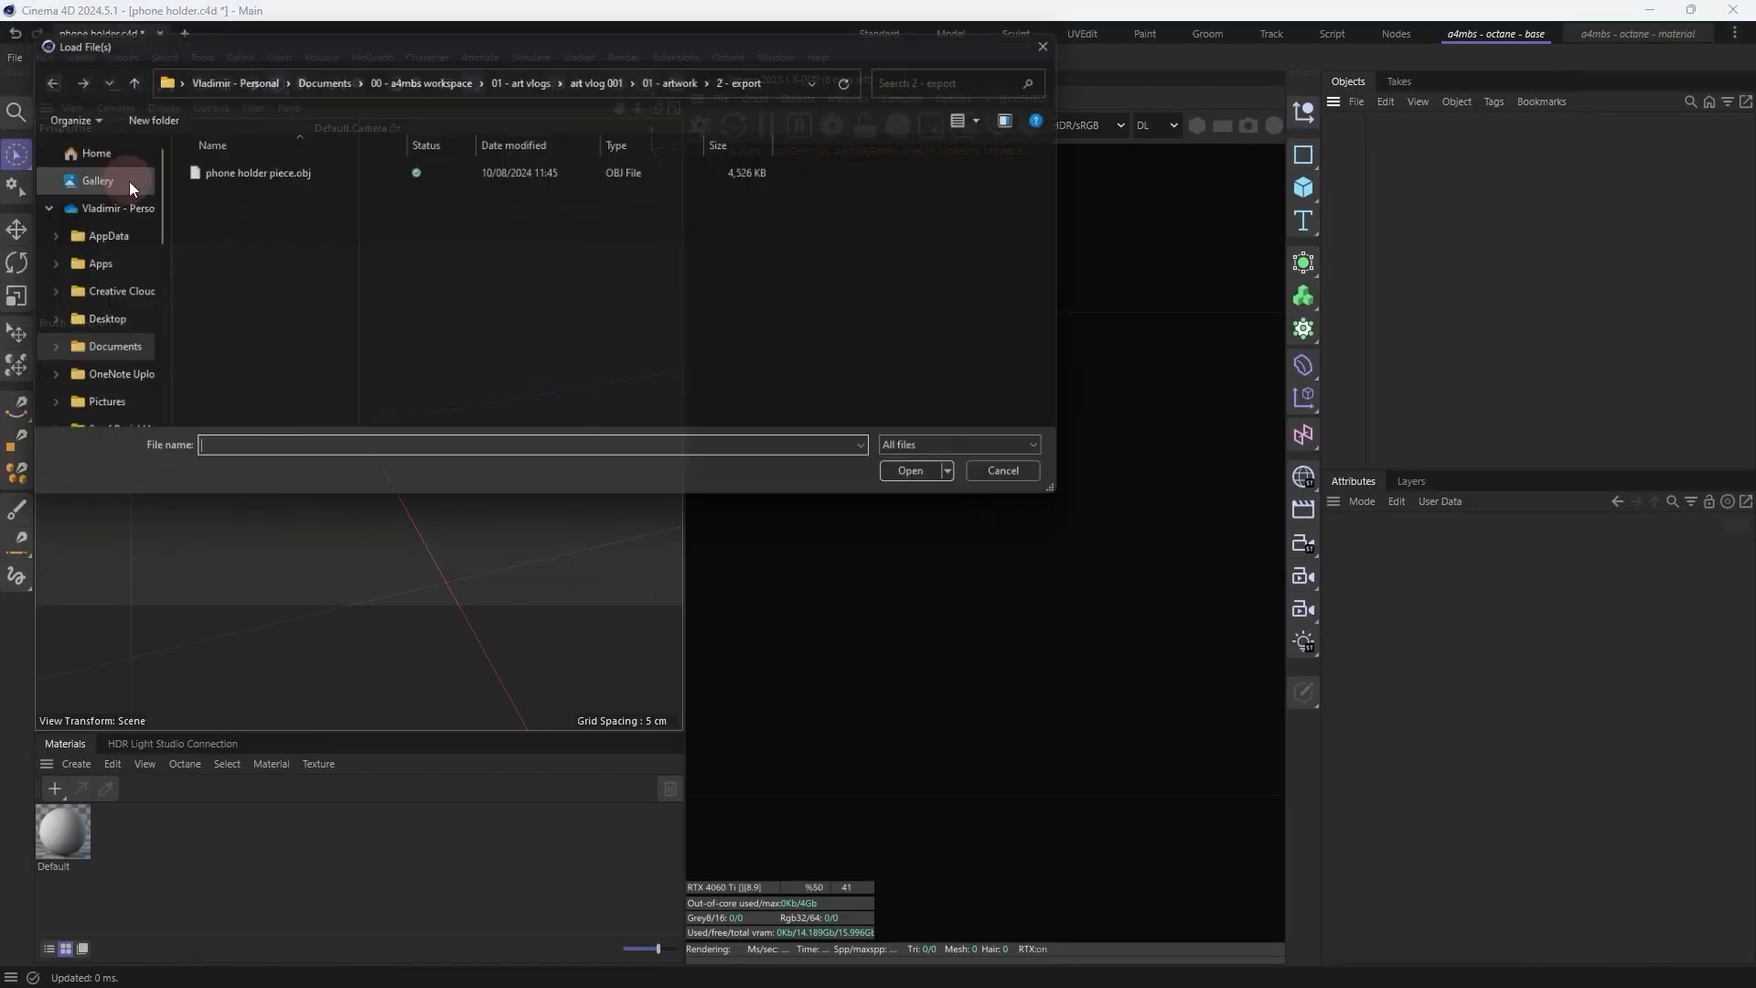
{"action": "double_click", "coordinate": [277, 173]}
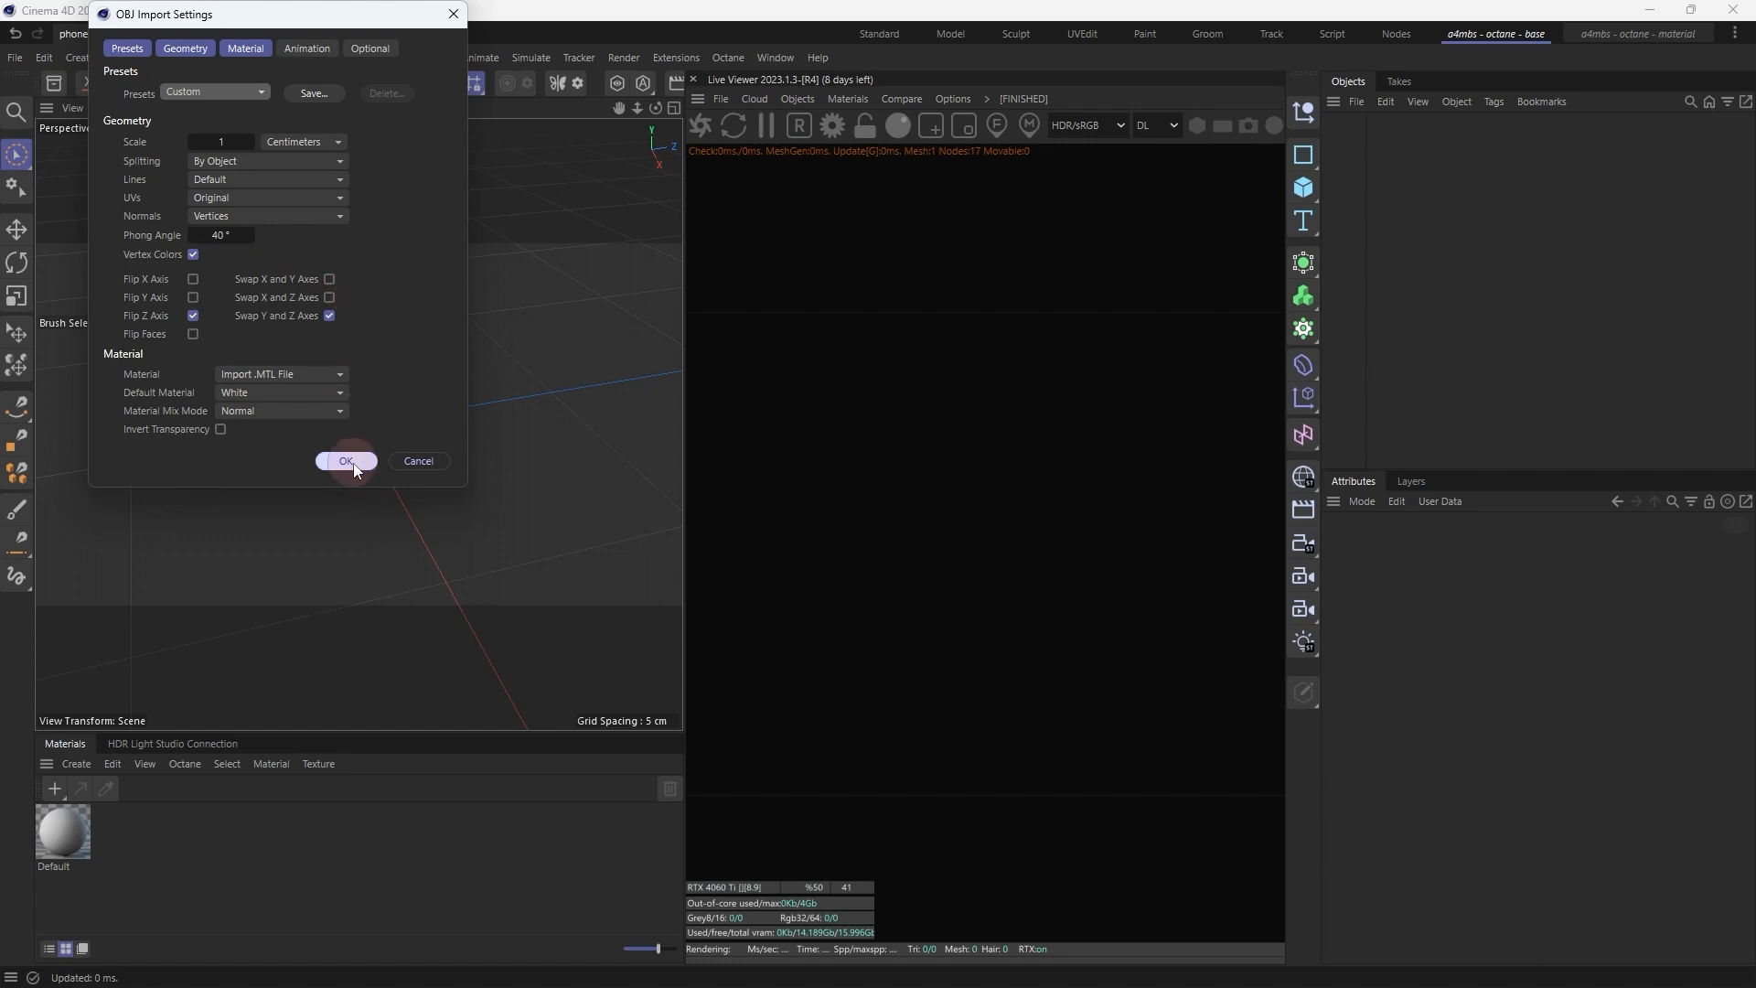
{"action": "left_click", "coordinate": [354, 463]}
Step: Examine the imported phone holder and table top from several angles and distances in the perspective view
{"action": "scroll", "coordinate": [358, 463], "scroll_direction": "down", "scroll_amount": 6}
{"action": "mouse_move", "coordinate": [358, 465]}
{"action": "left_mouse_down", "text": "alt"}
{"action": "mouse_move", "coordinate": [403, 478]}
{"action": "mouse_move", "coordinate": [368, 474]}
{"action": "mouse_move", "coordinate": [386, 478]}
{"action": "left_mouse_up", "text": "alt"}
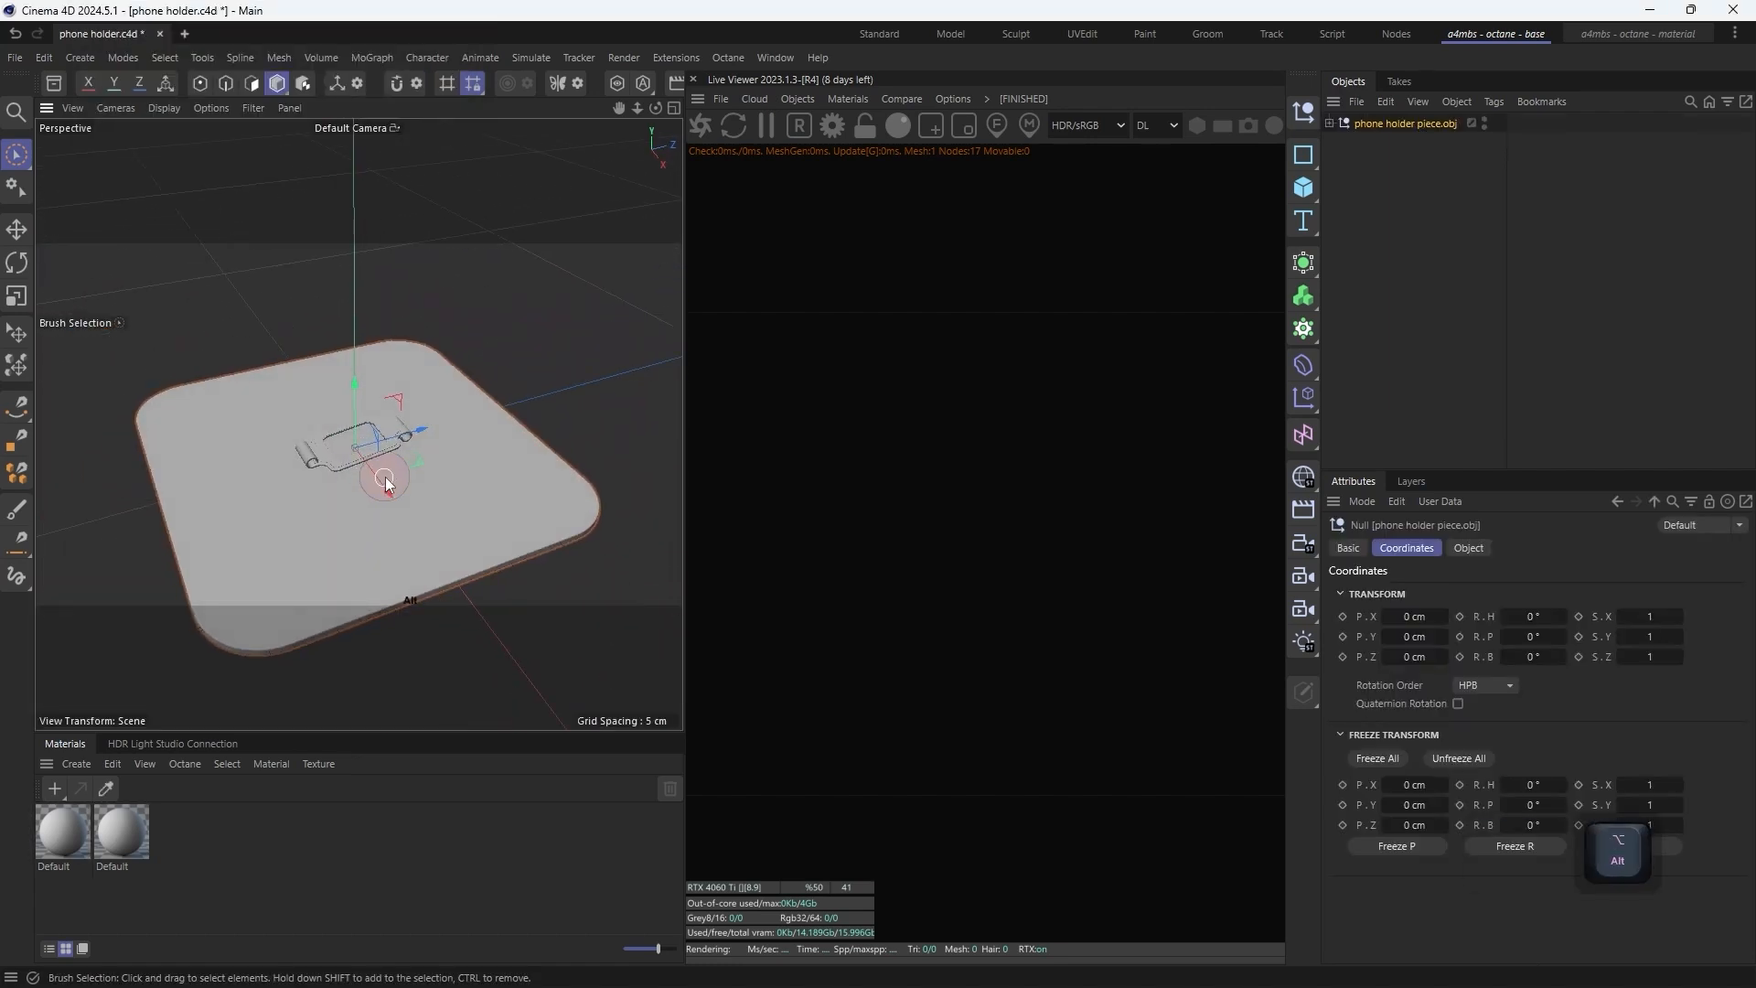
{"action": "middle_click_drag", "start_coordinate": [385, 477], "coordinate": [427, 410], "text": "alt"}
{"action": "left_click_drag", "start_coordinate": [427, 411], "coordinate": [479, 384], "text": "alt"}
{"action": "scroll", "coordinate": [479, 384], "scroll_direction": "up", "scroll_amount": 6}
{"action": "middle_click_drag", "start_coordinate": [479, 385], "coordinate": [571, 460], "text": "alt"}
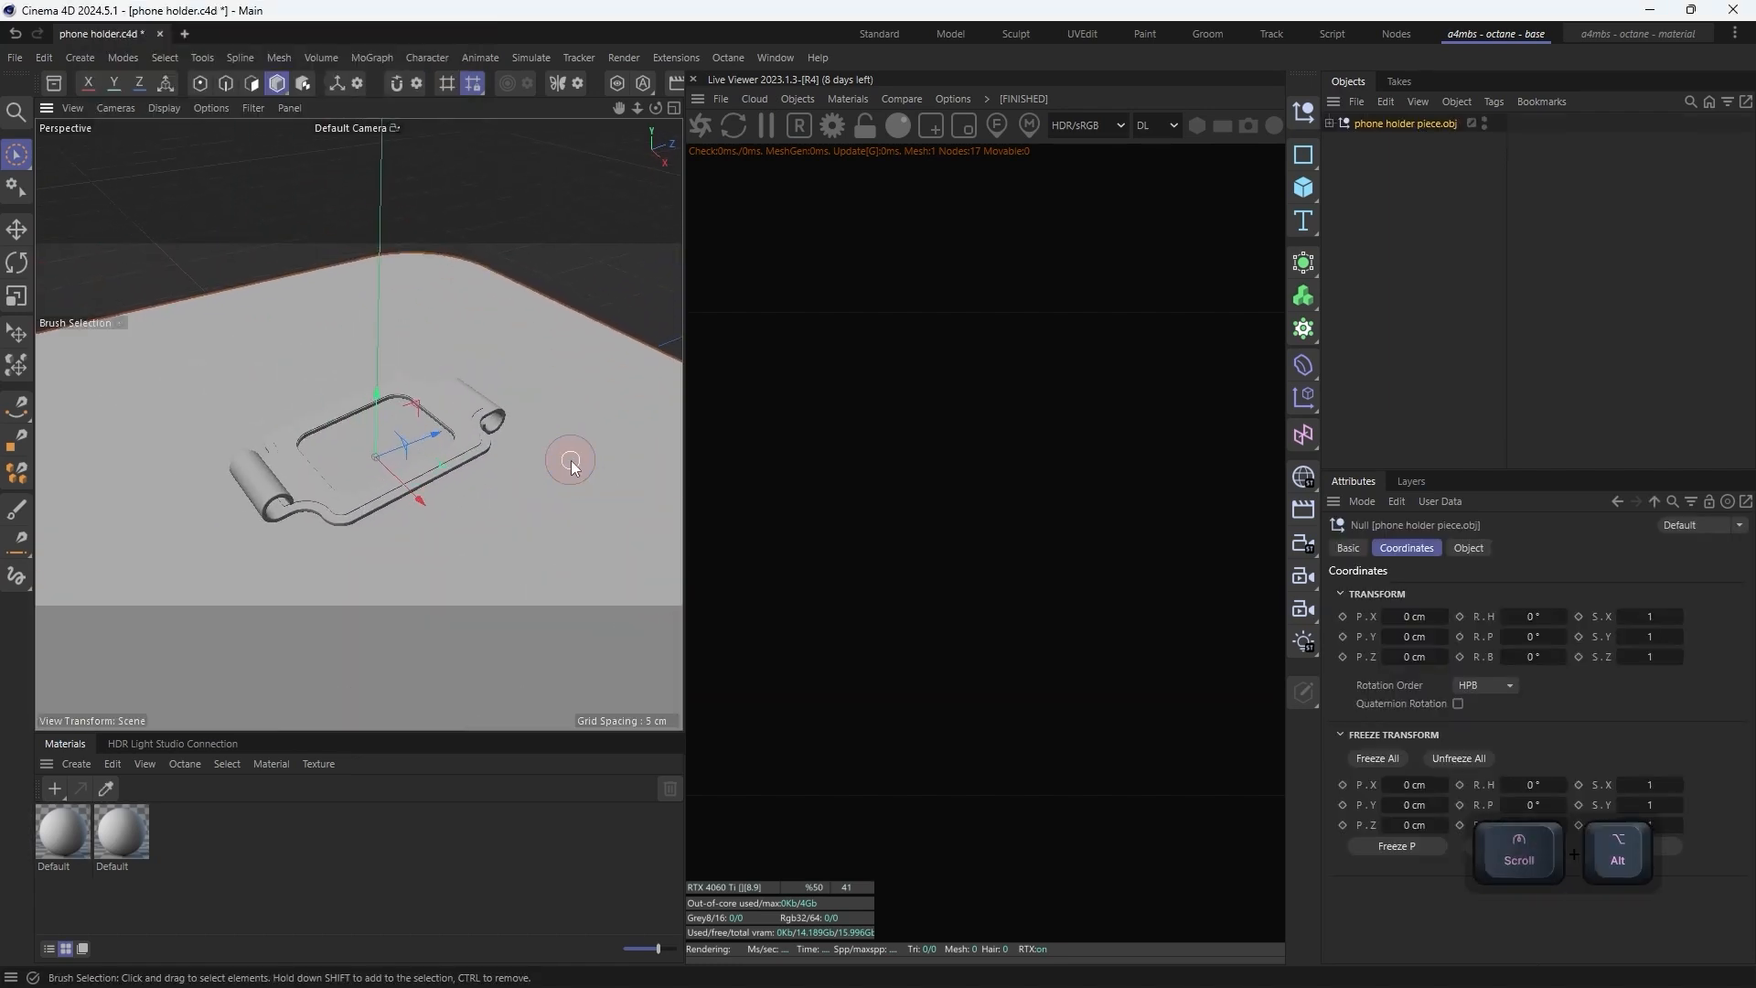
{"action": "scroll", "coordinate": [491, 487], "scroll_direction": "up", "scroll_amount": 3}
{"action": "left_click_drag", "start_coordinate": [490, 486], "coordinate": [451, 470], "text": "alt"}
{"action": "scroll", "coordinate": [446, 492], "scroll_direction": "down", "scroll_amount": 3}
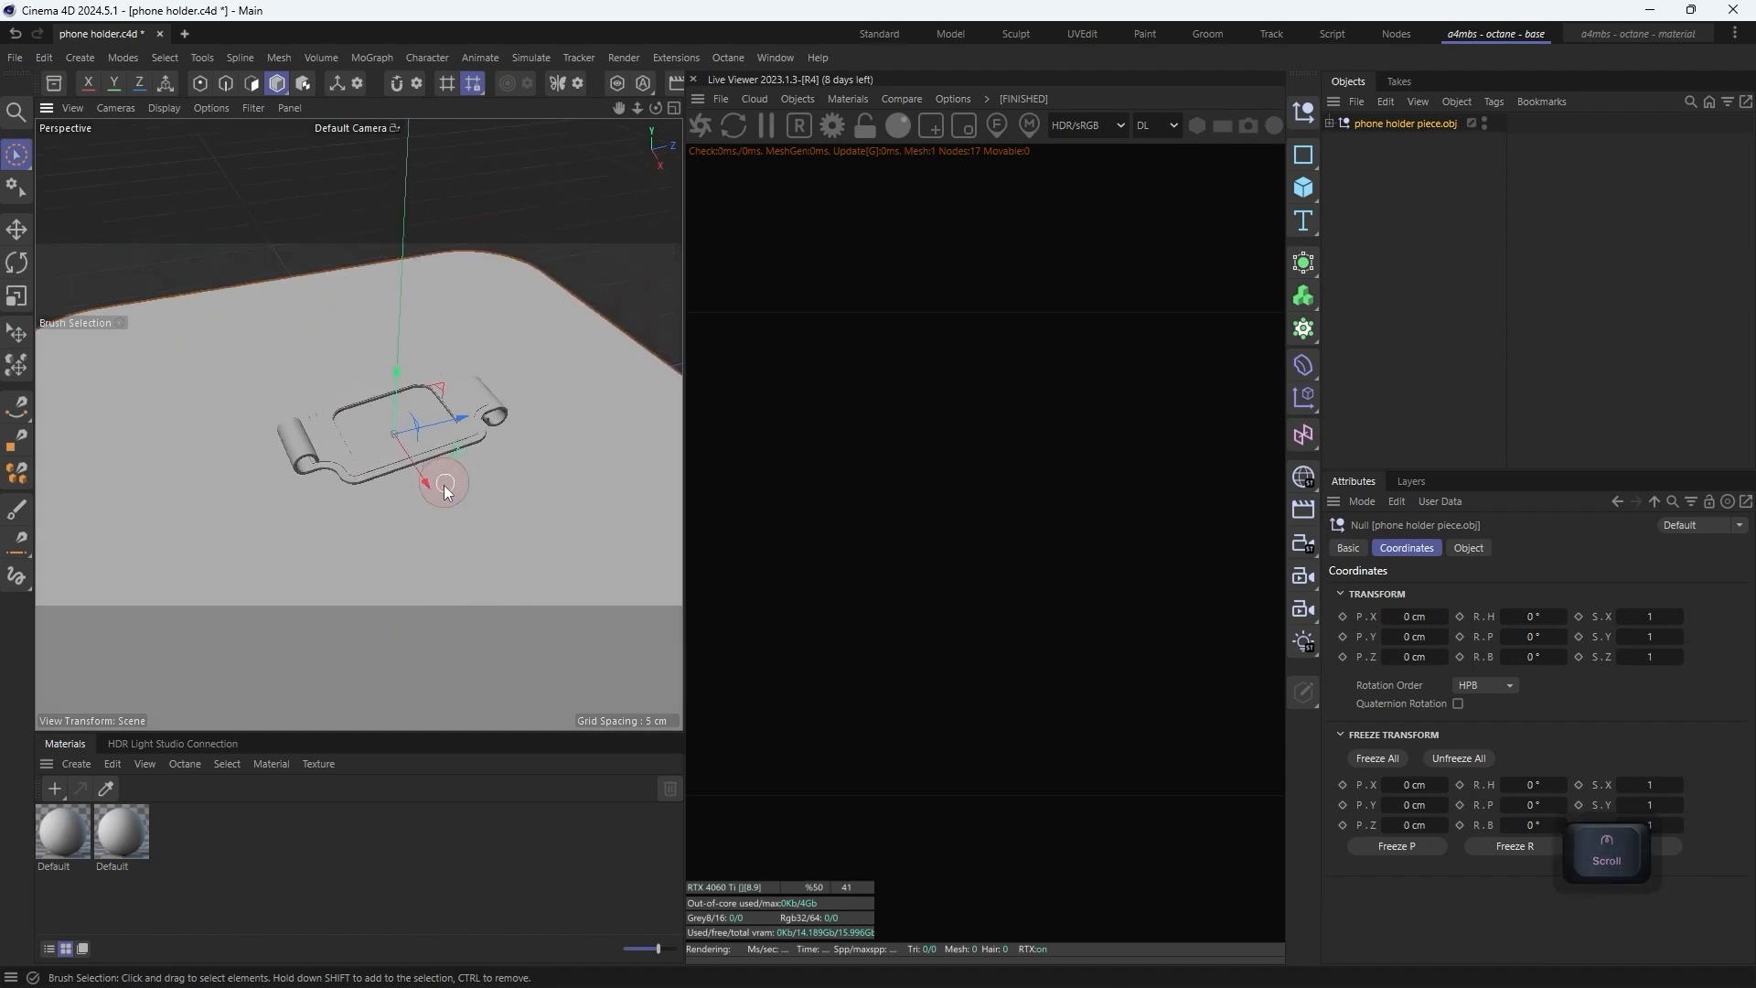
{"action": "scroll", "coordinate": [445, 492], "scroll_direction": "down", "scroll_amount": 6, "text": "alt"}
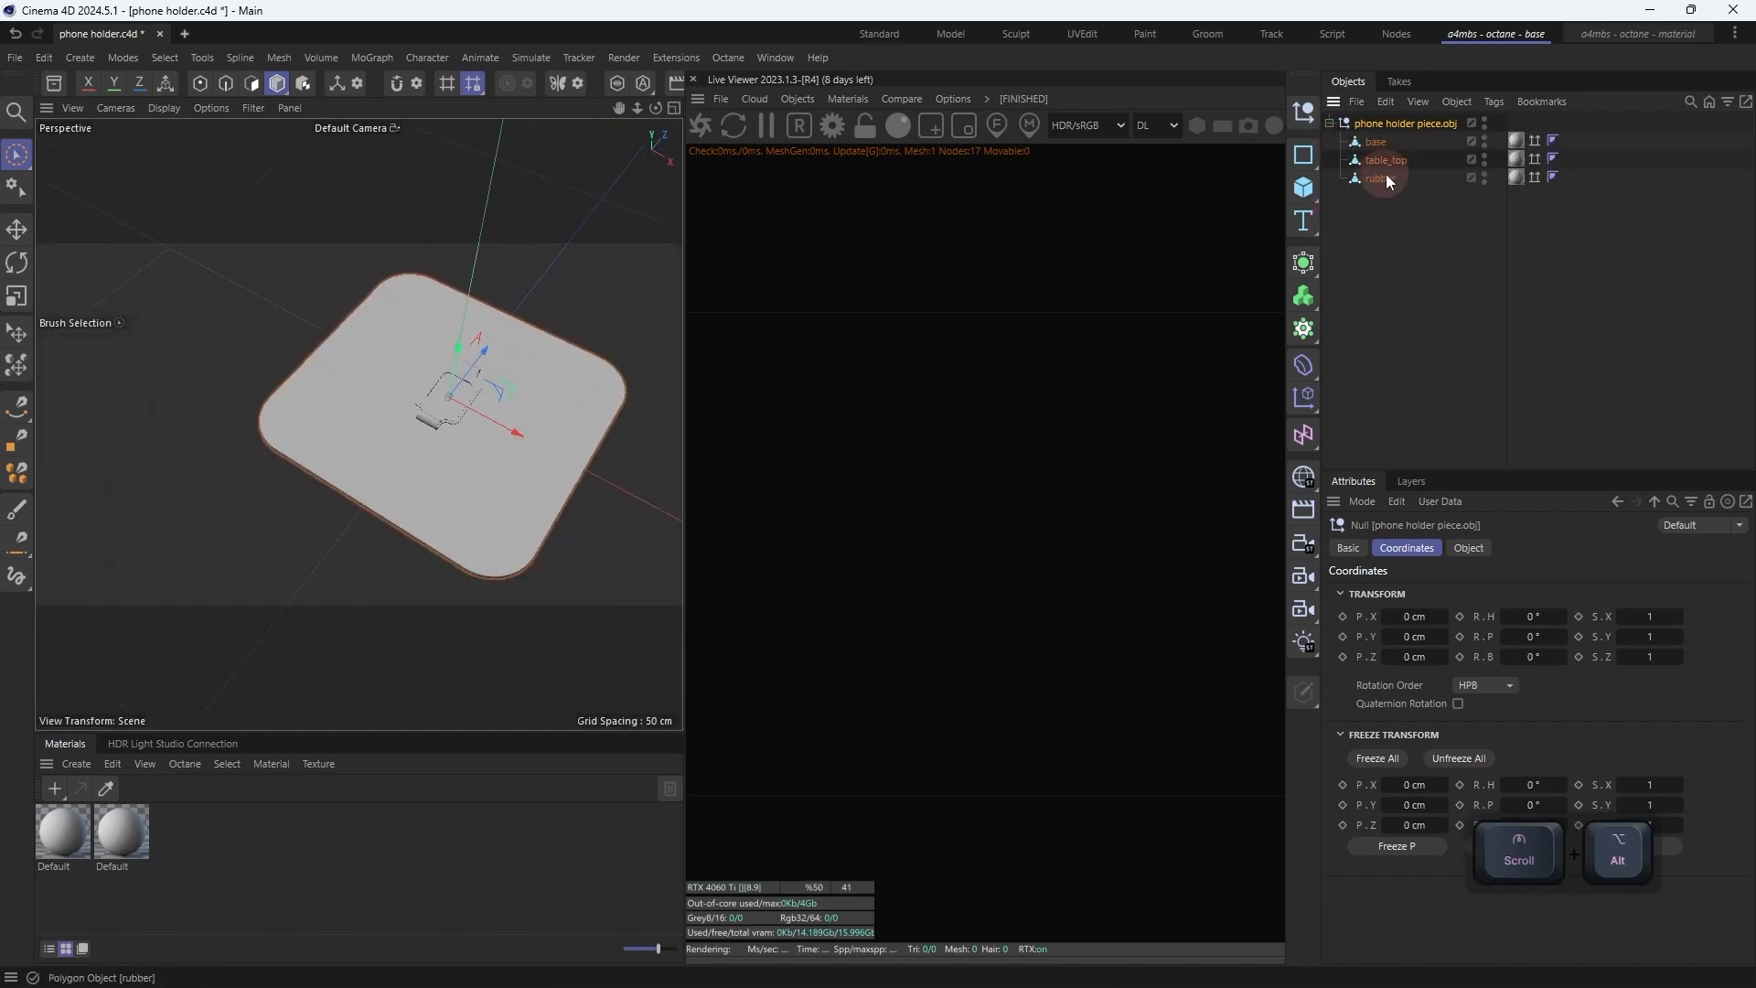
Step: Examine the layout of the imported parts in the top view, checking the rubber object, and return to the perspective view
{"action": "middle_click", "coordinate": [534, 293]}
{"action": "middle_click", "coordinate": [478, 326]}
{"action": "scroll", "coordinate": [280, 460], "scroll_direction": "up", "scroll_amount": 4}
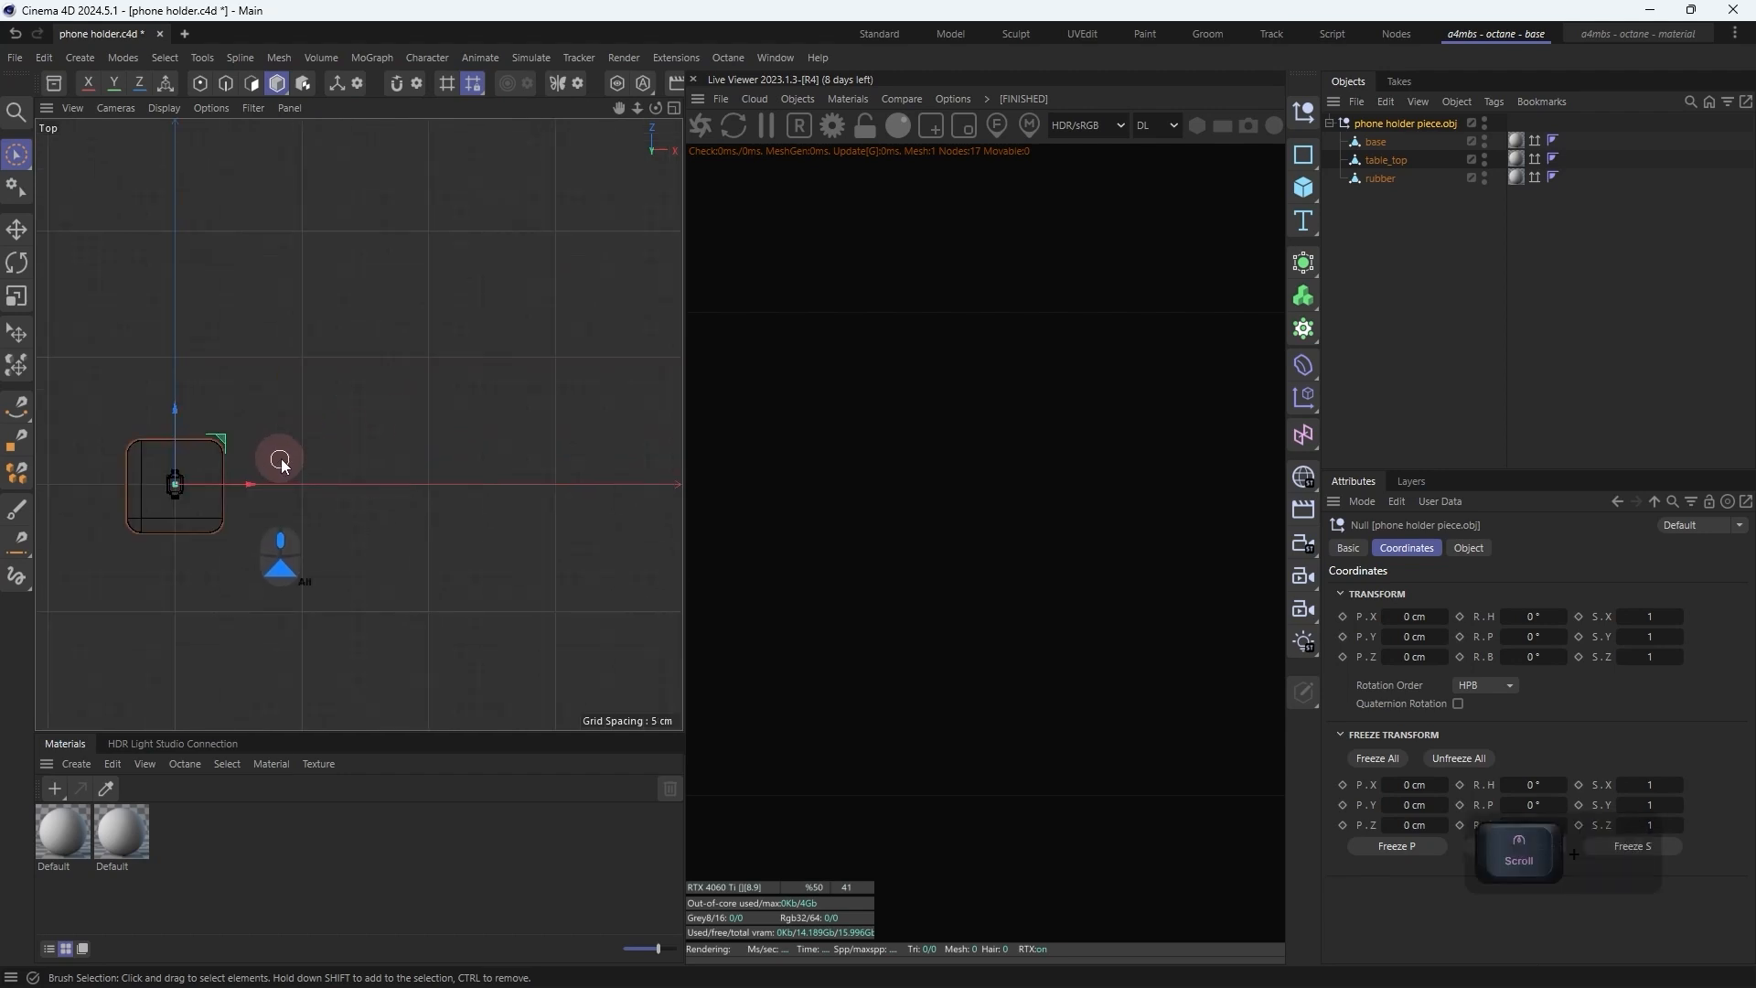
{"action": "scroll", "coordinate": [537, 365], "scroll_direction": "up", "scroll_amount": 5}
{"action": "middle_click_drag", "start_coordinate": [279, 460], "coordinate": [647, 349], "text": "alt"}
{"action": "left_click", "coordinate": [1388, 180]}
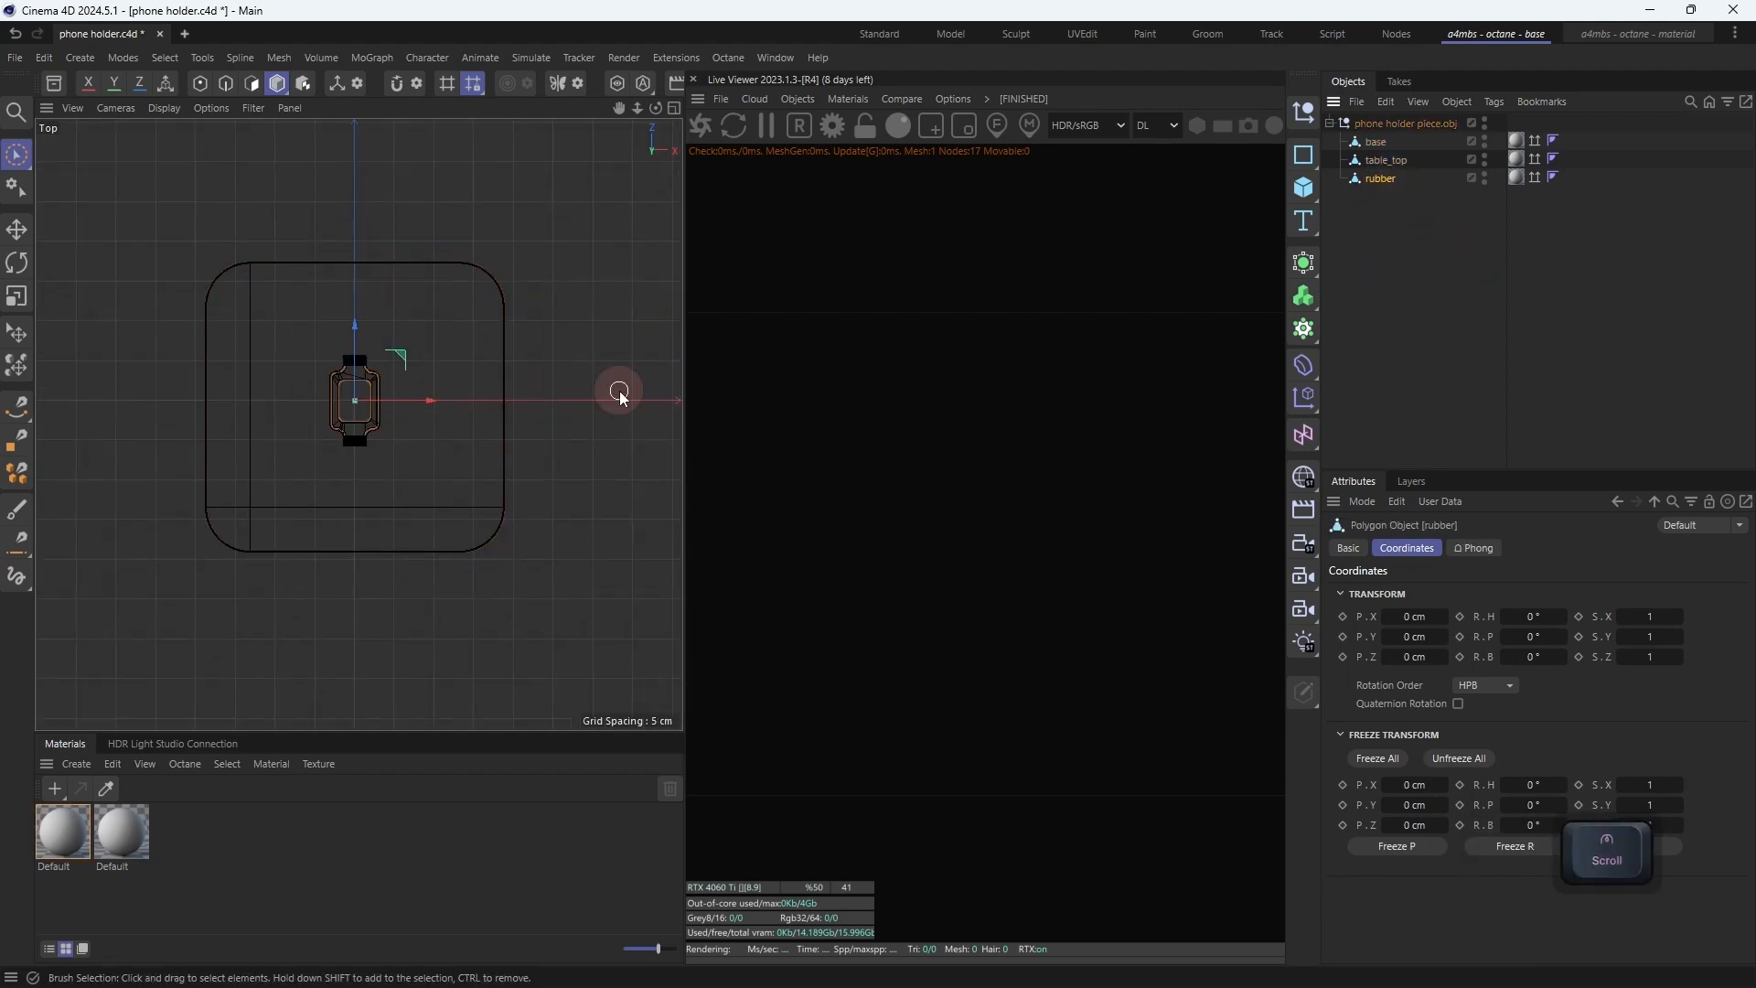
{"action": "left_click_drag", "start_coordinate": [451, 369], "coordinate": [369, 320]}
{"action": "left_click", "coordinate": [403, 218]}
{"action": "middle_click", "coordinate": [399, 223]}
{"action": "middle_click", "coordinate": [278, 286]}
Step: Frame the whole phone holder at an angle in the perspective view and add an Octane camera from that view
{"action": "scroll", "coordinate": [473, 439], "scroll_direction": "up", "scroll_amount": 6}
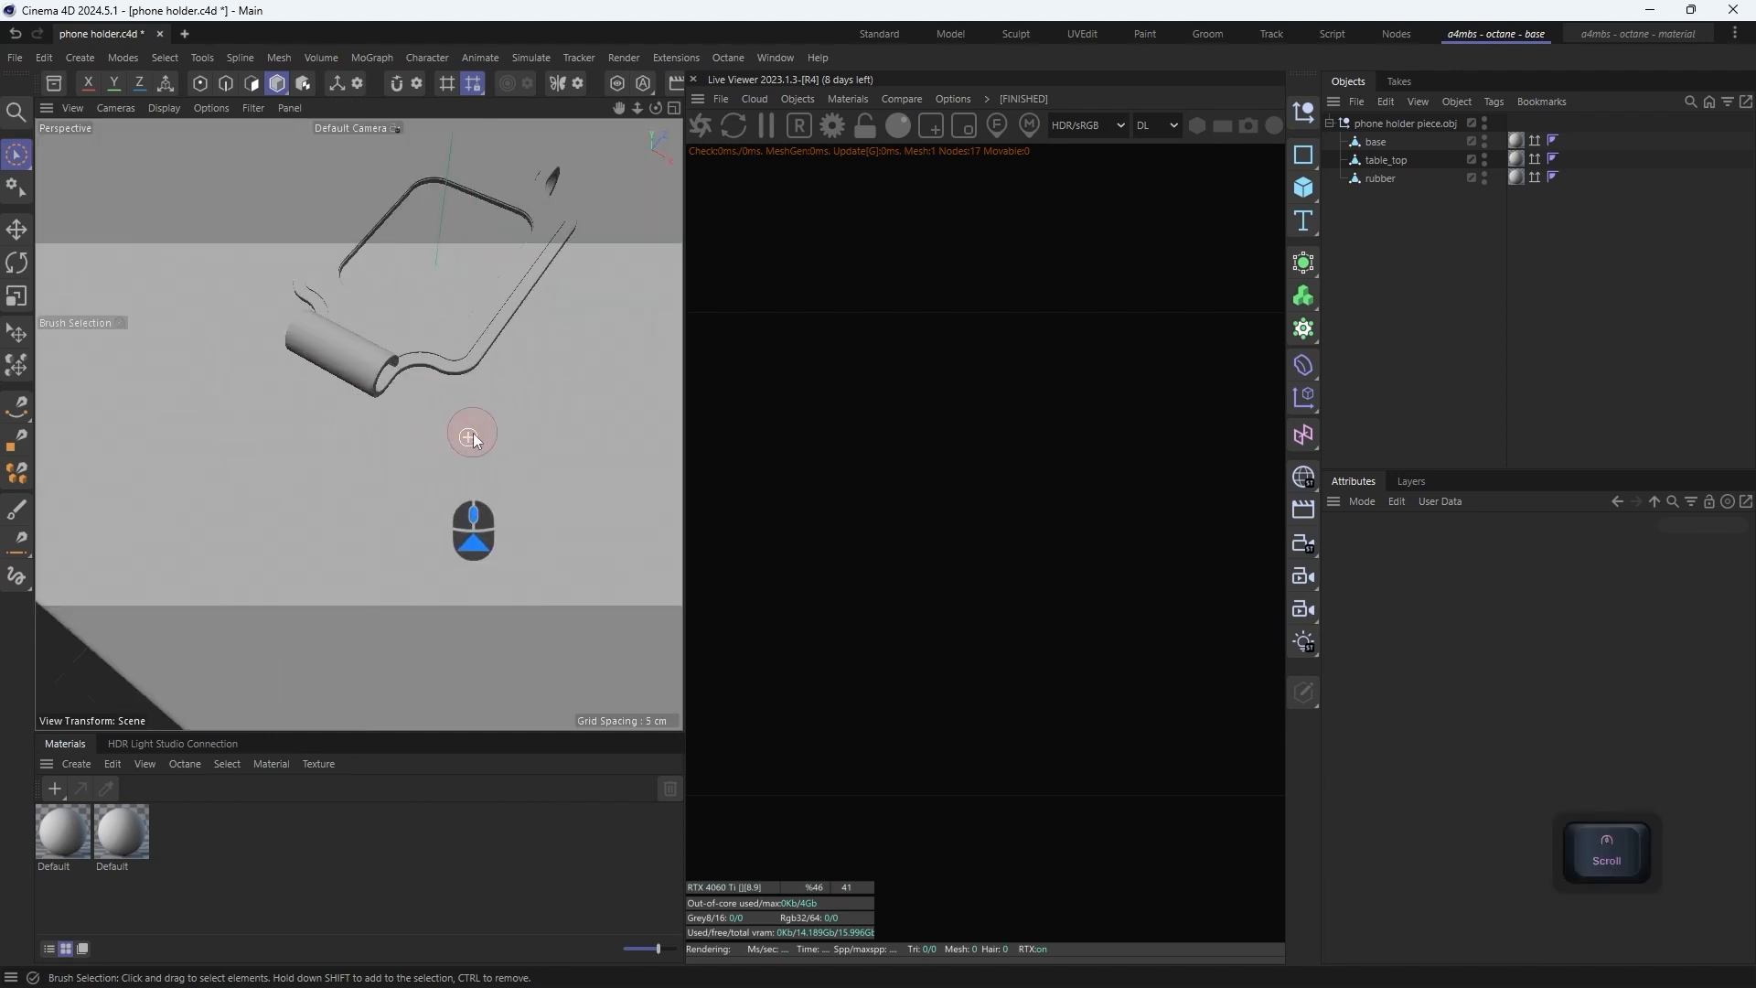
{"action": "left_click_drag", "start_coordinate": [473, 439], "coordinate": [353, 461], "text": "alt"}
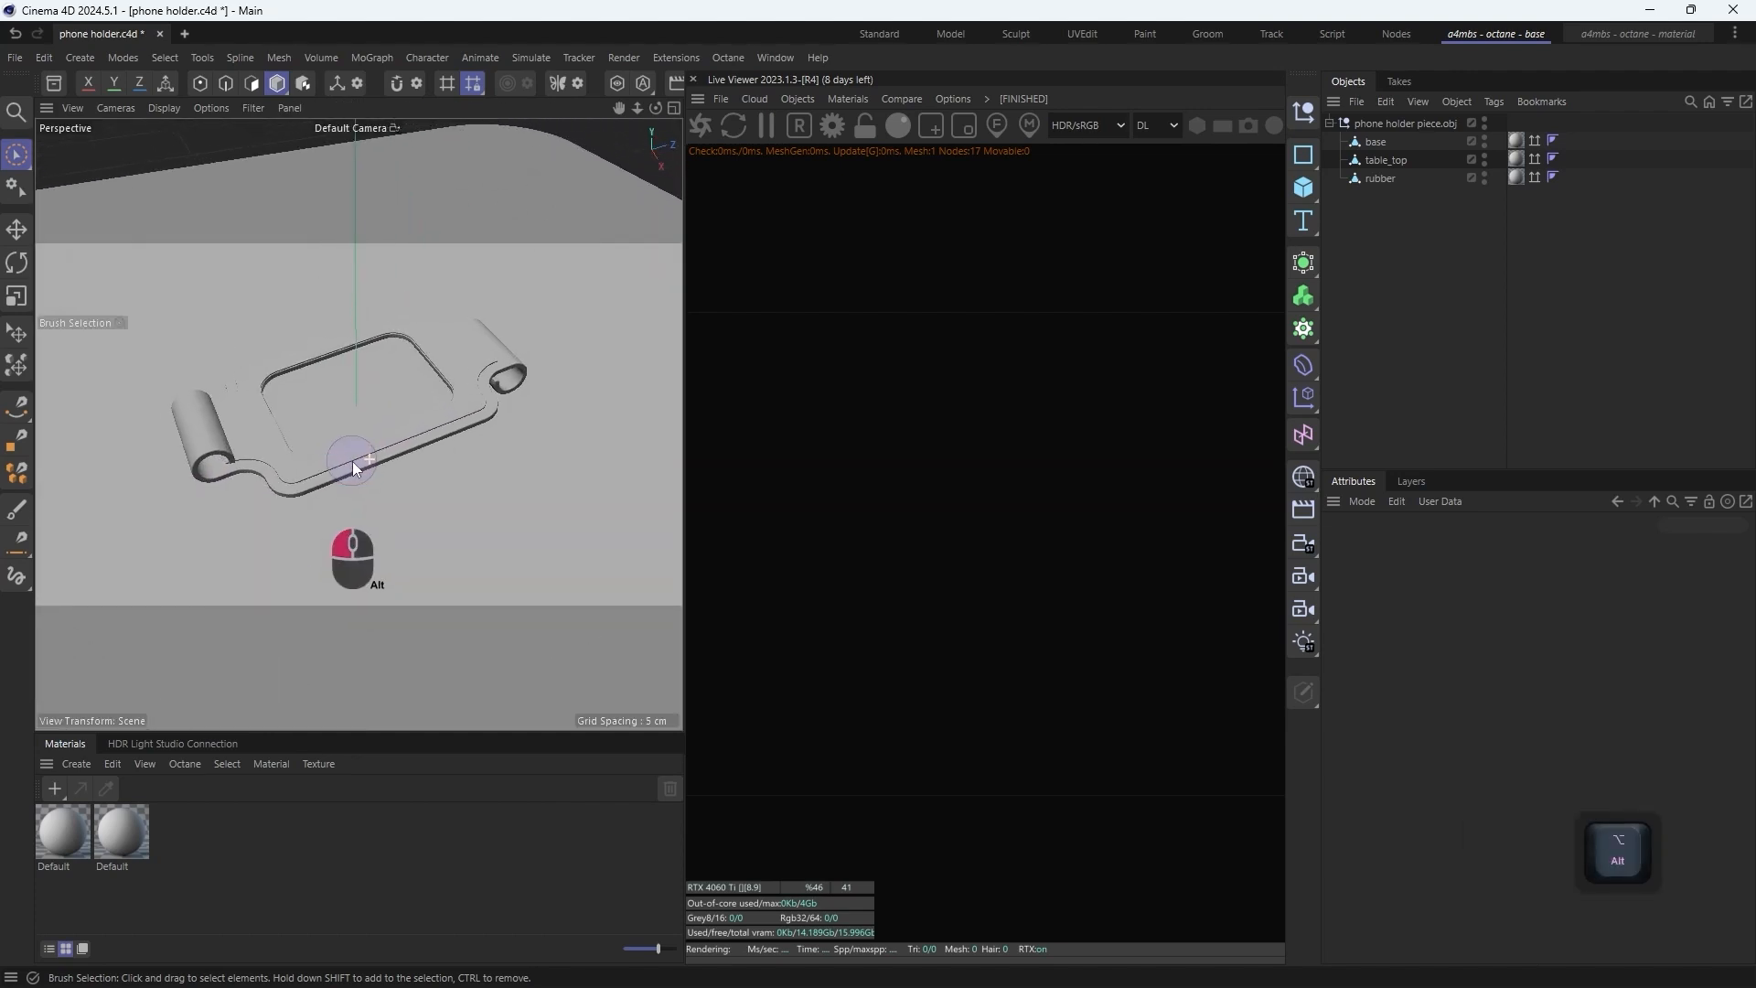
{"action": "scroll", "coordinate": [366, 449], "scroll_direction": "up", "scroll_amount": 2}
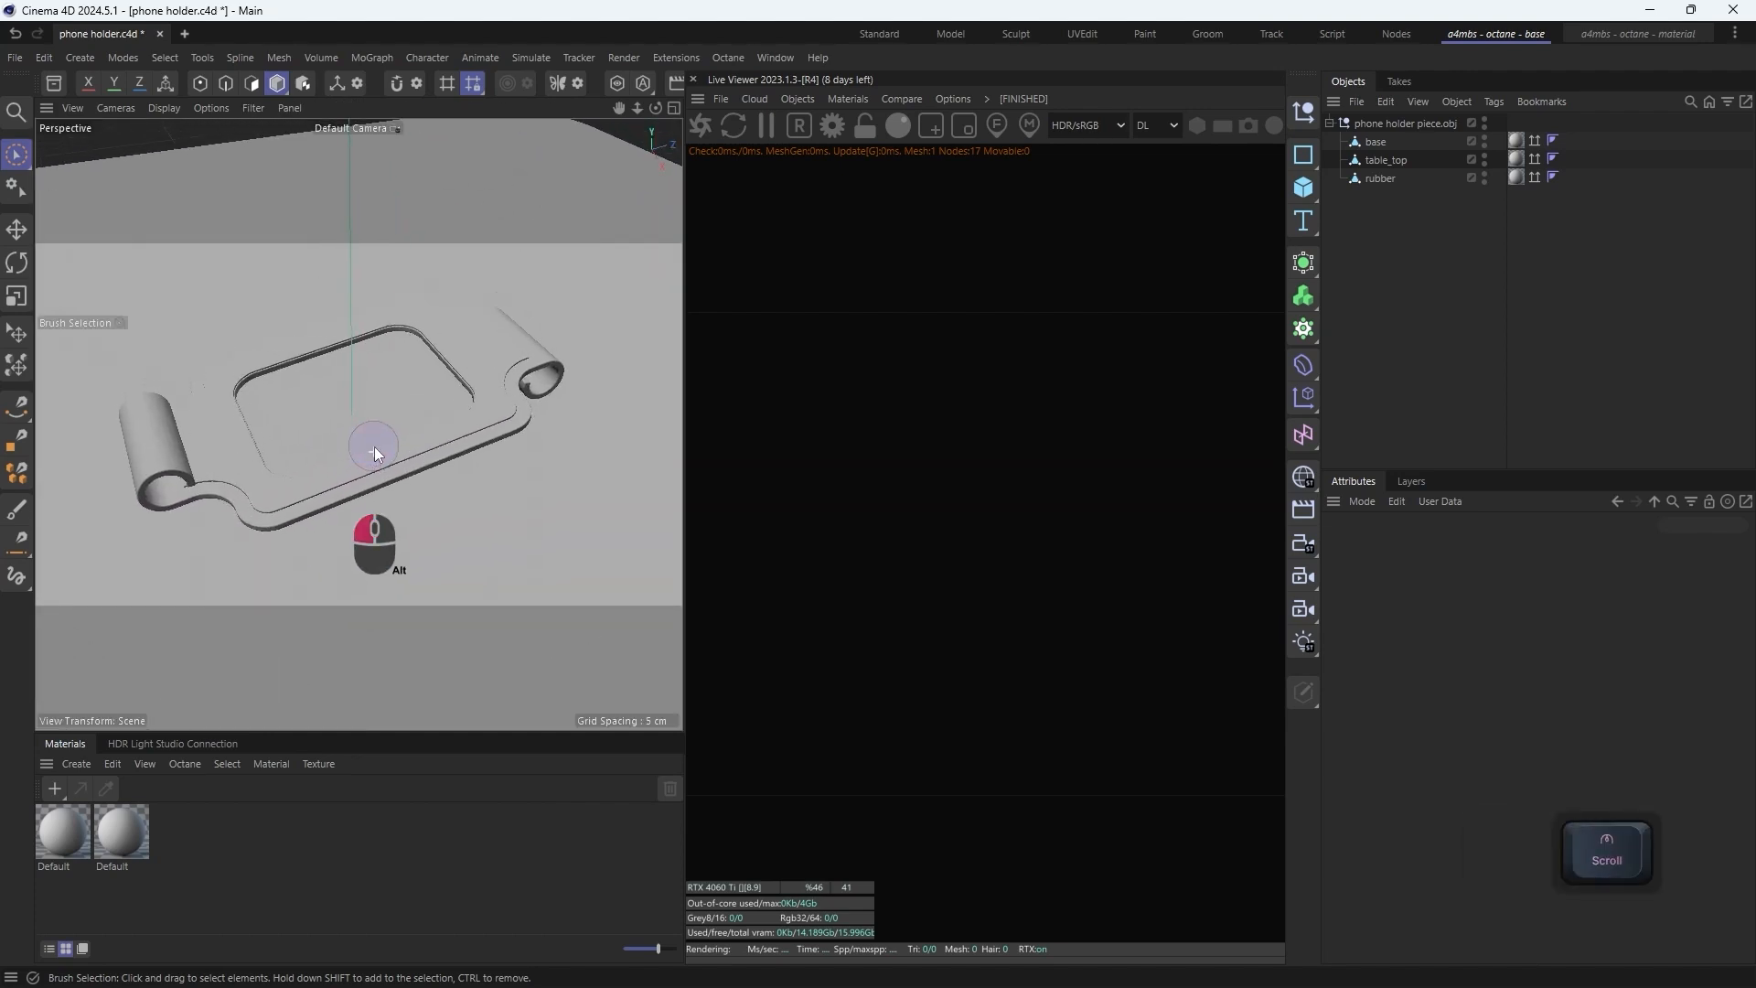
{"action": "middle_click_drag", "start_coordinate": [395, 458], "coordinate": [394, 458], "text": "alt"}
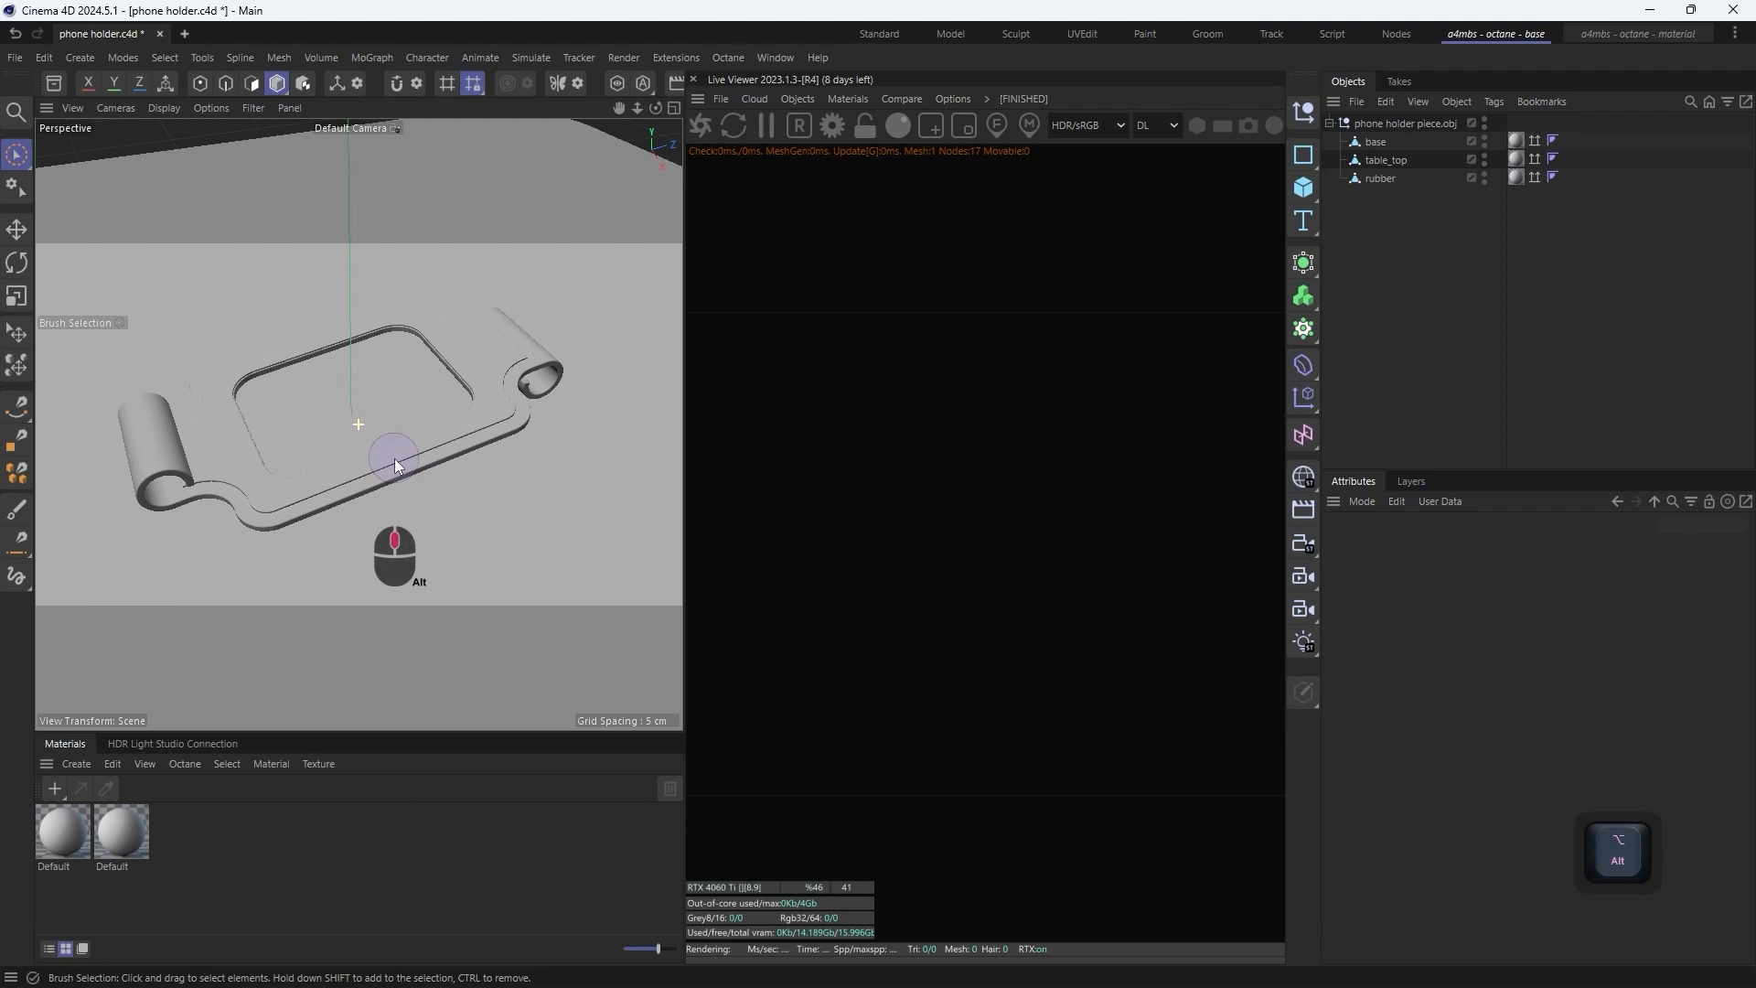
{"action": "left_click", "coordinate": [797, 99]}
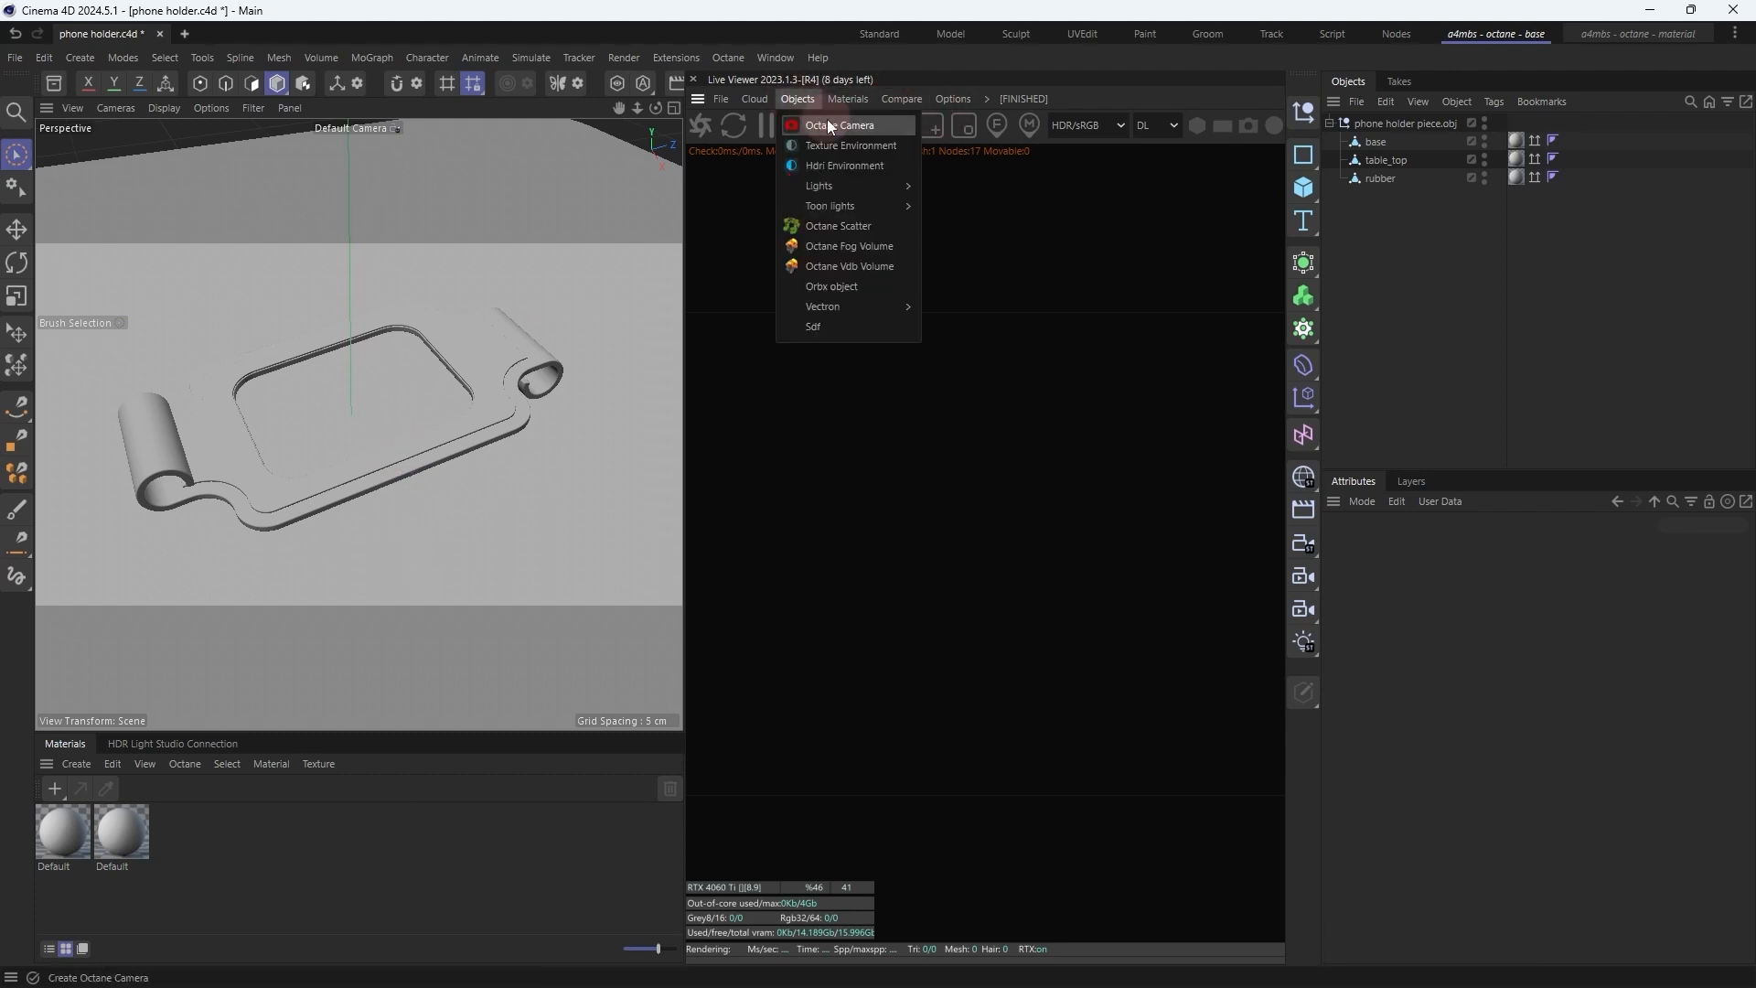
{"action": "left_click", "coordinate": [846, 127]}
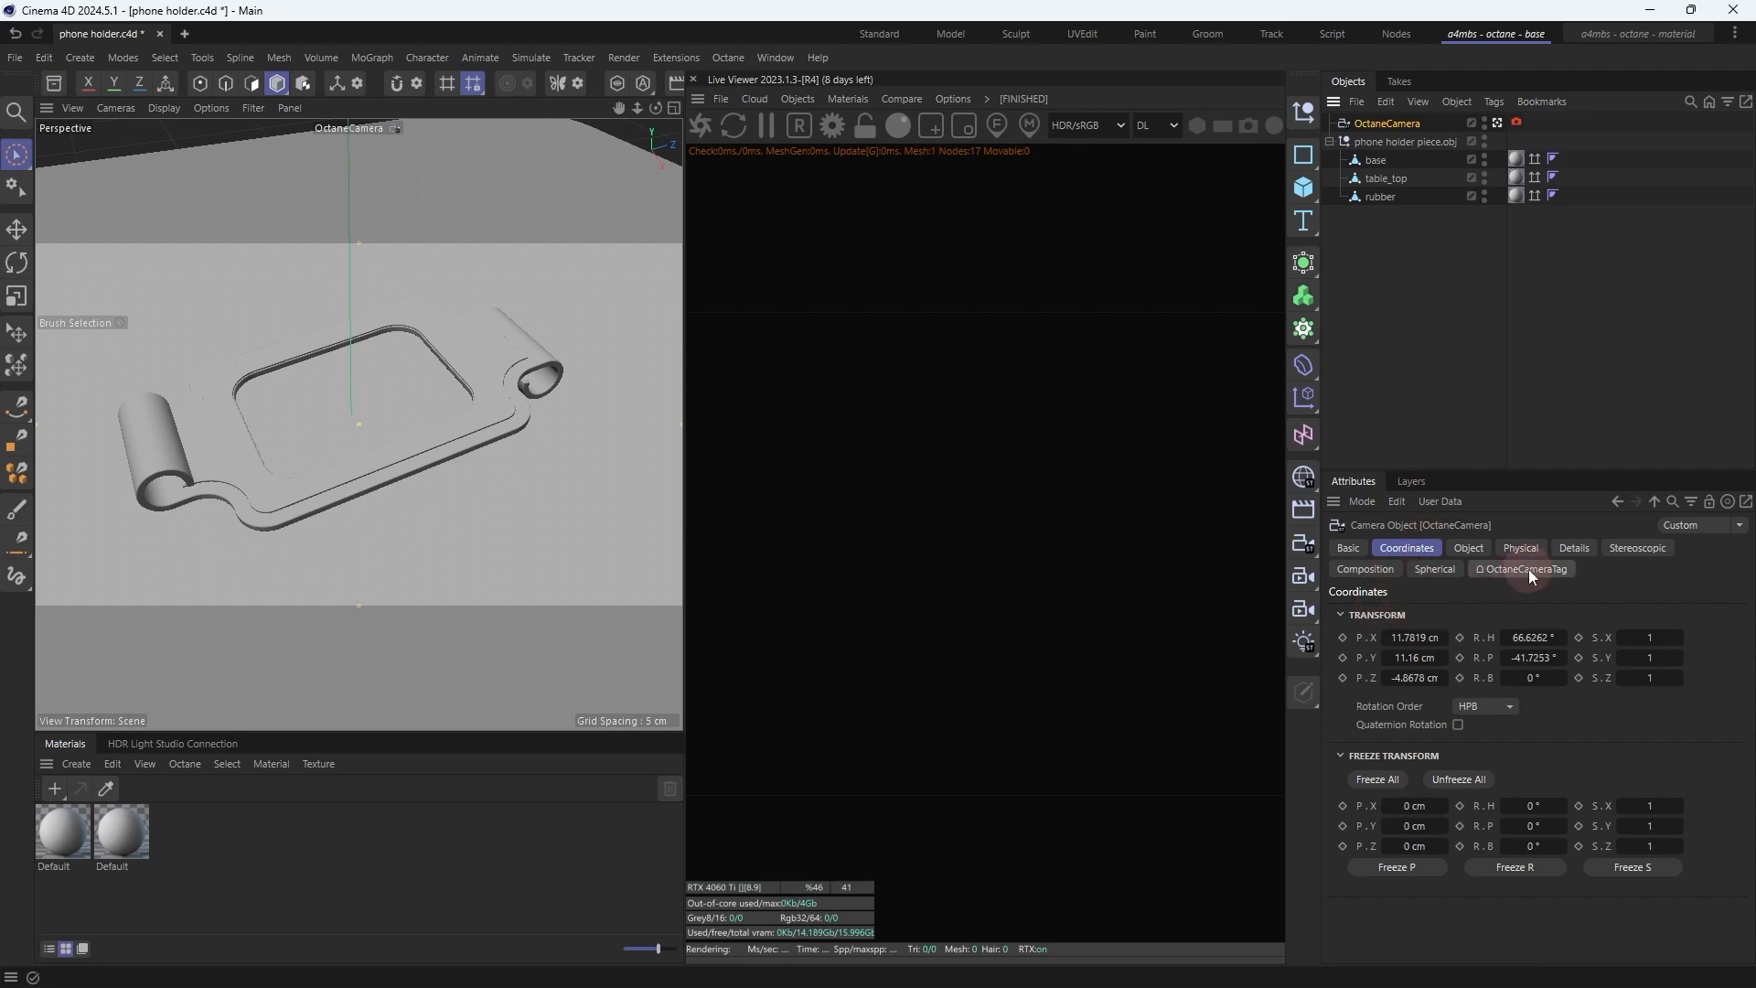
Step: Enable the Octane camera's composition helpers and turn on the Grid overlay
{"action": "left_click", "coordinate": [1519, 547]}
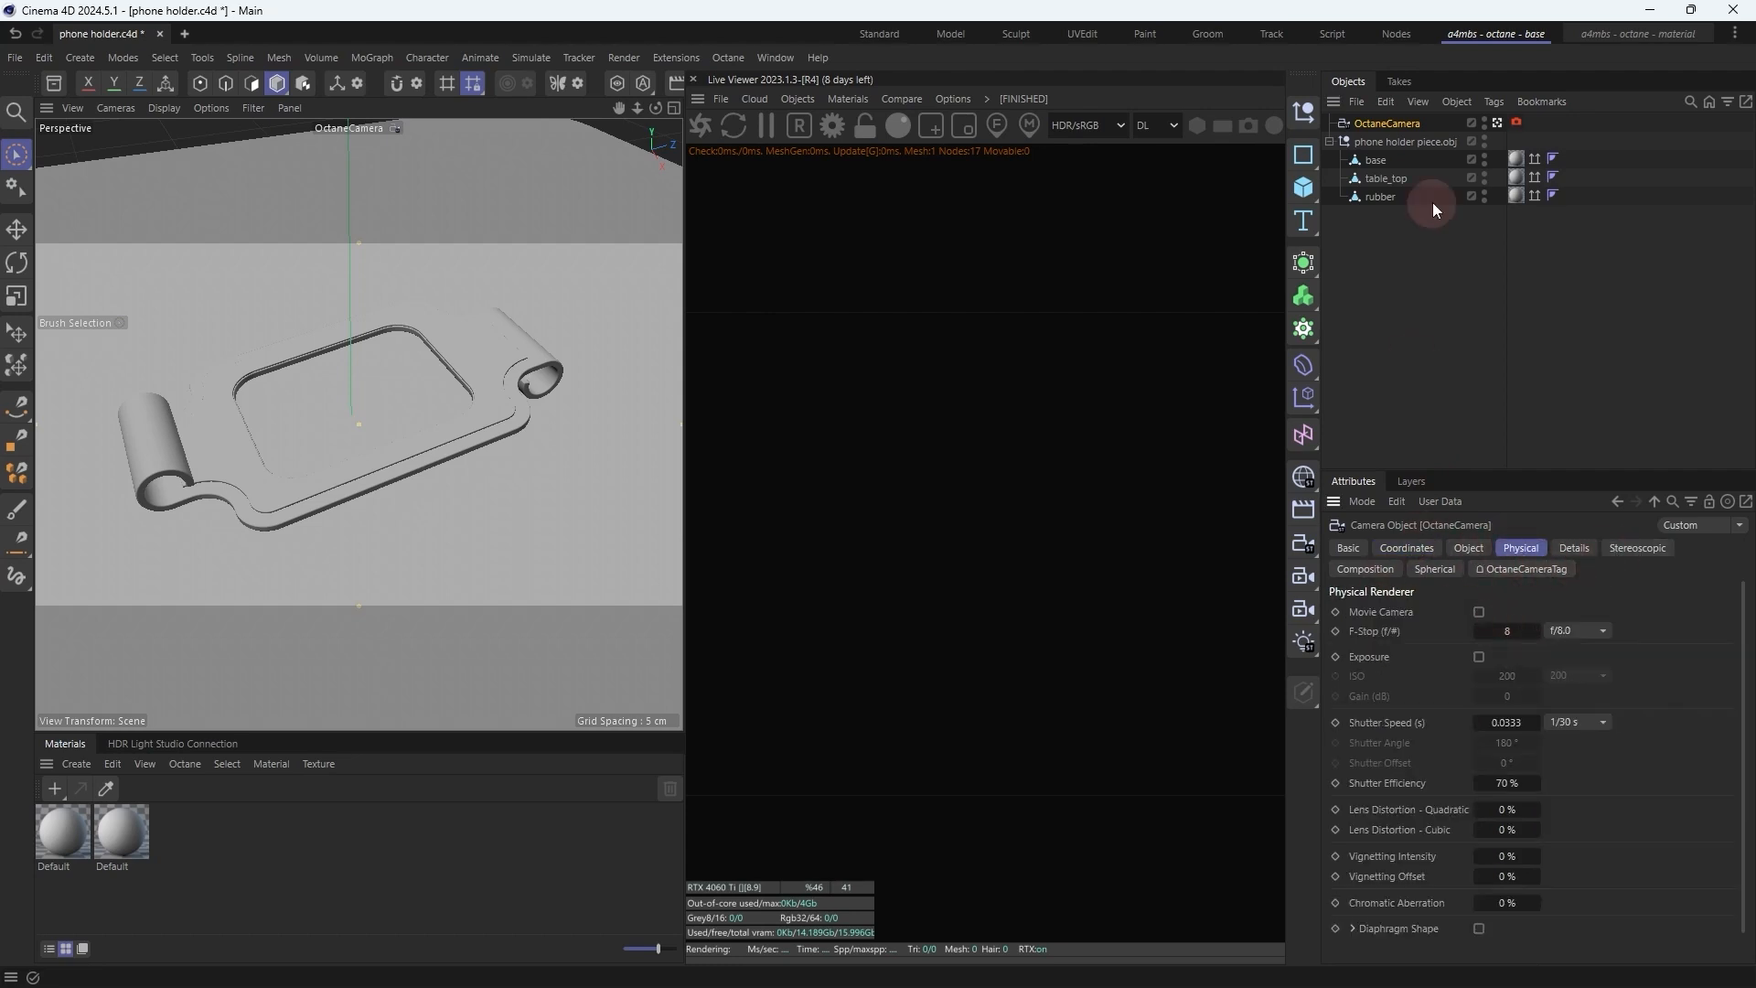
{"action": "left_click", "coordinate": [1365, 569]}
{"action": "left_click", "coordinate": [1420, 612]}
{"action": "left_click", "coordinate": [1421, 637]}
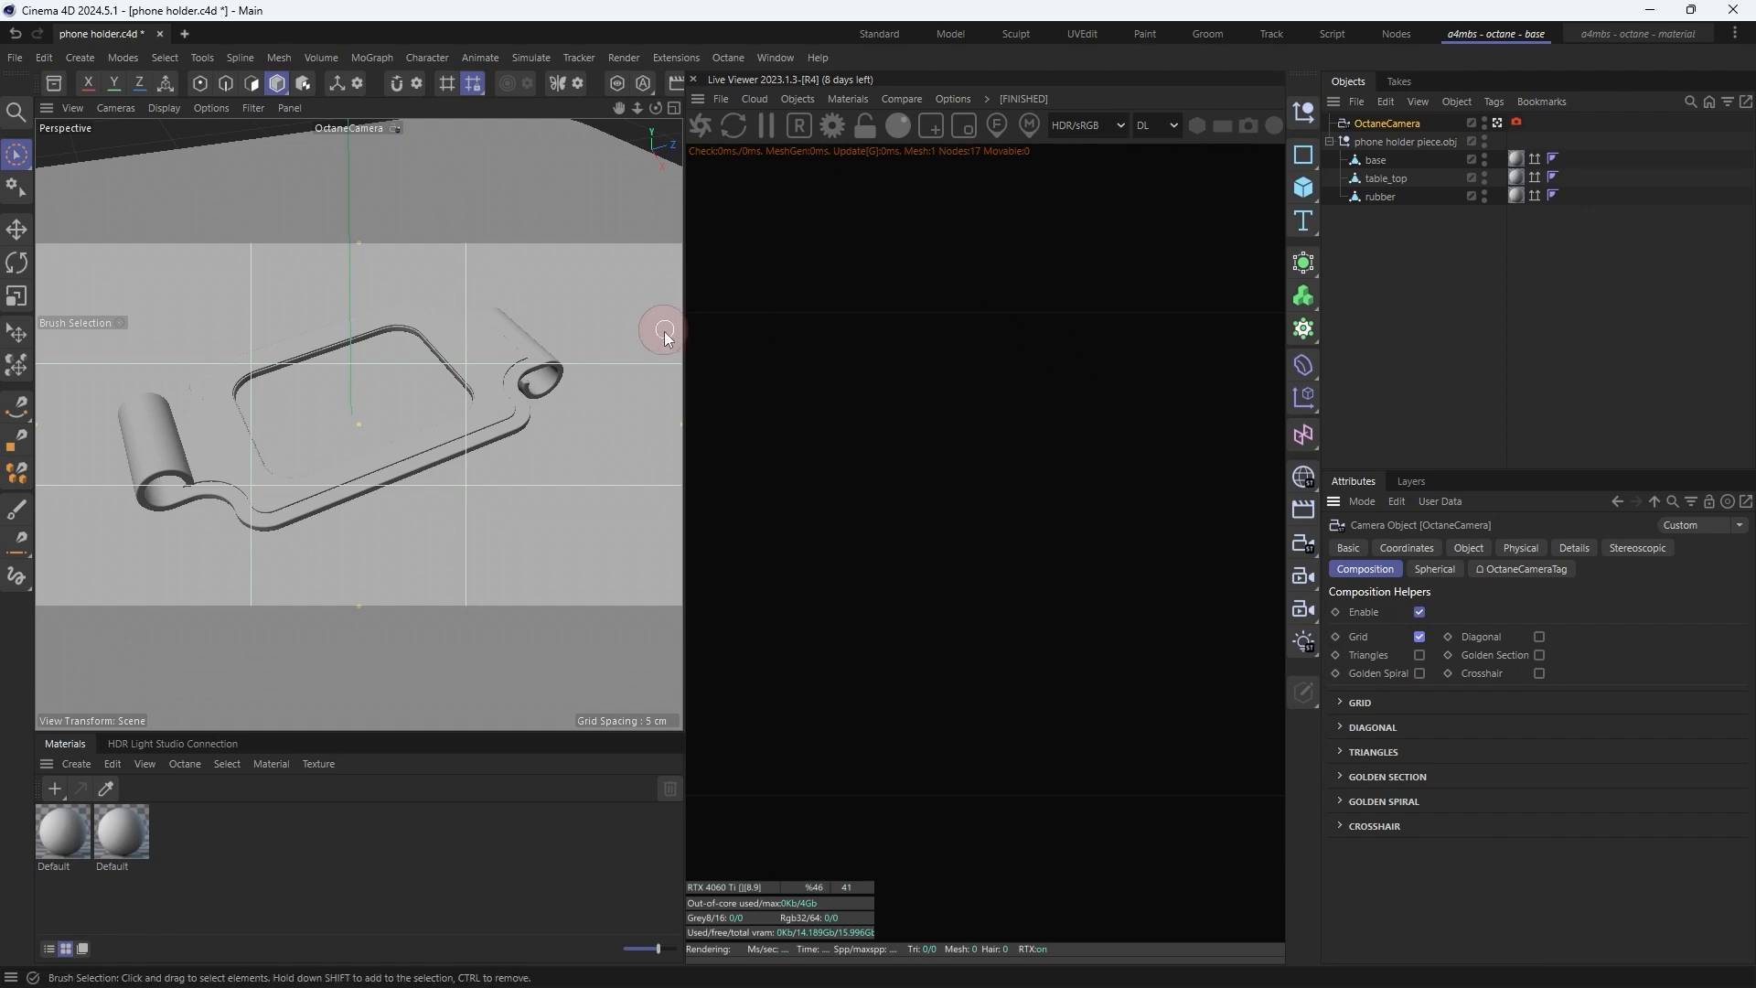
Step: Select the base object and open the Coordinate Manager
{"action": "left_click", "coordinate": [1372, 197]}
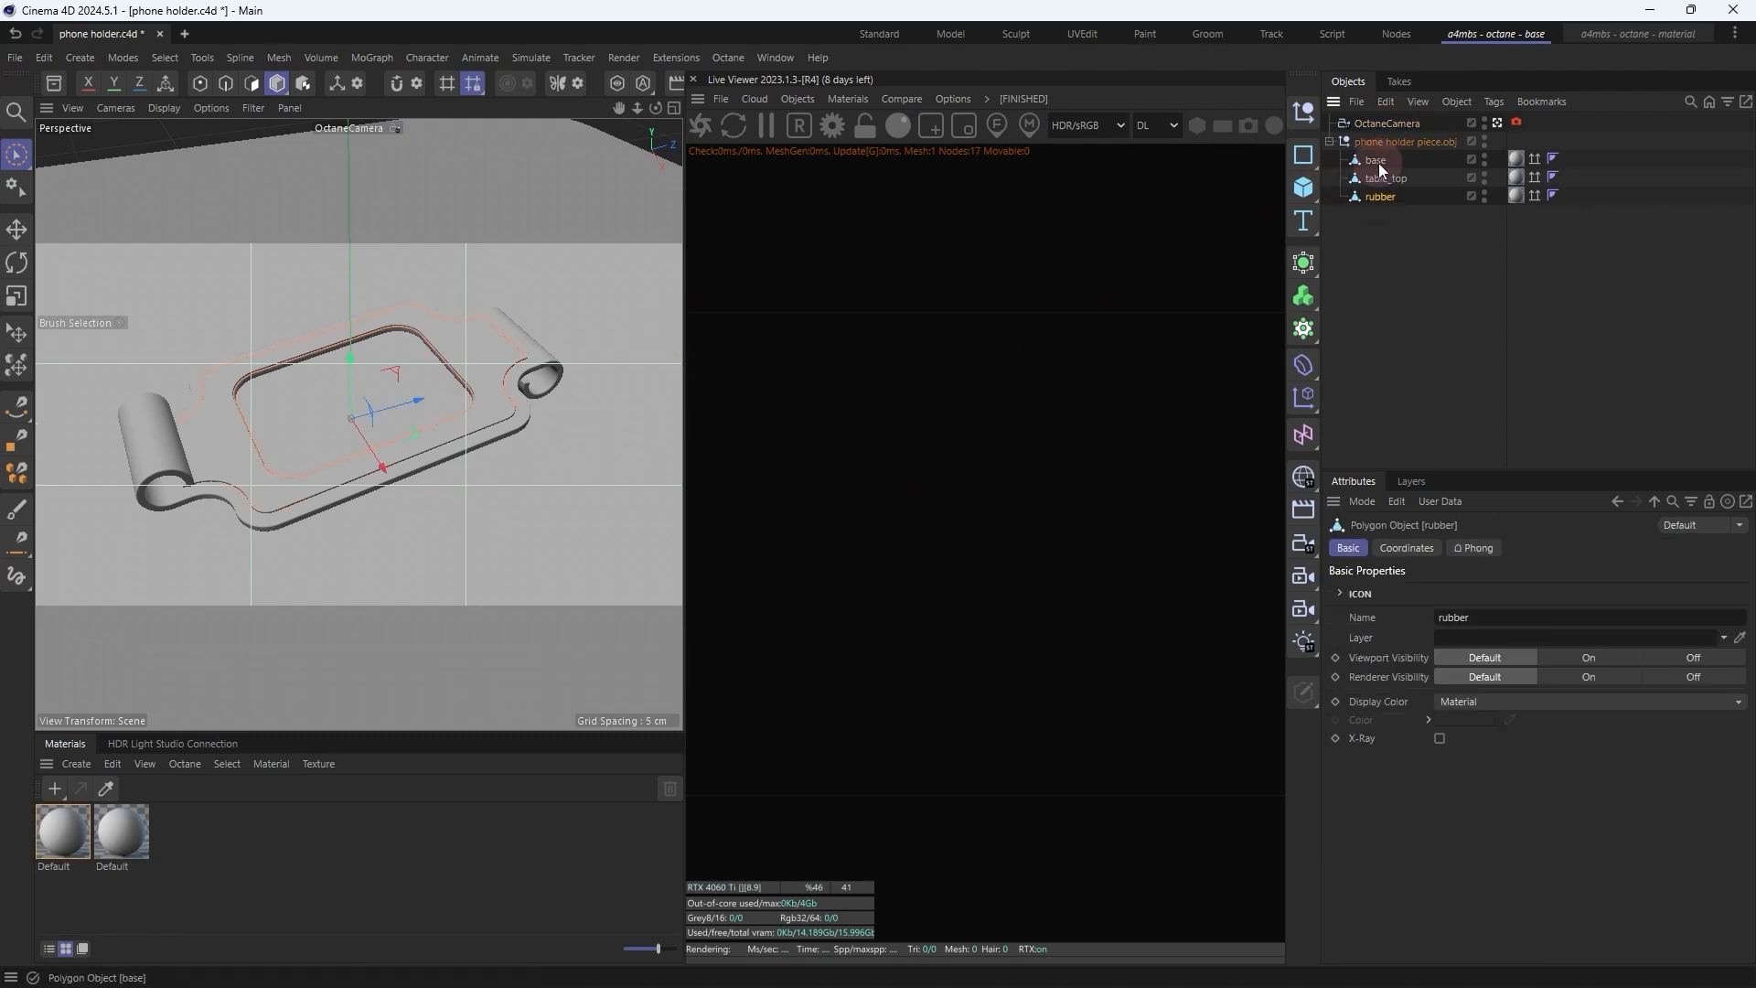
{"action": "left_click", "coordinate": [775, 58]}
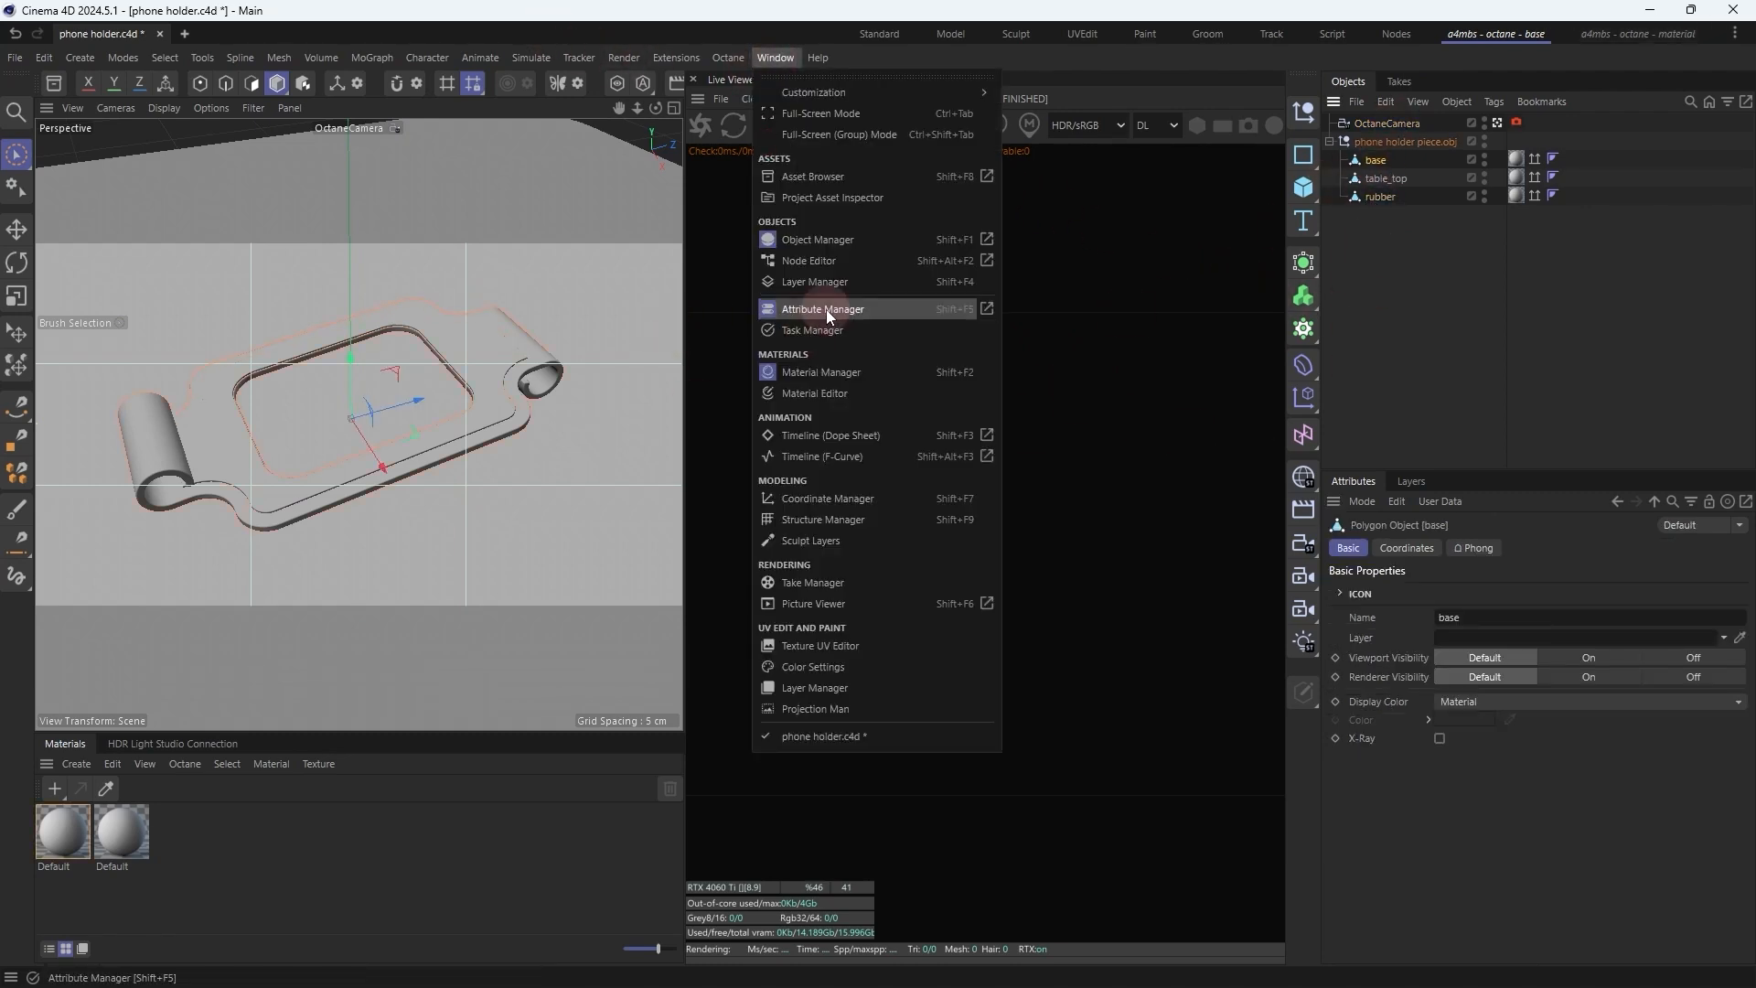
{"action": "left_click", "coordinate": [832, 499]}
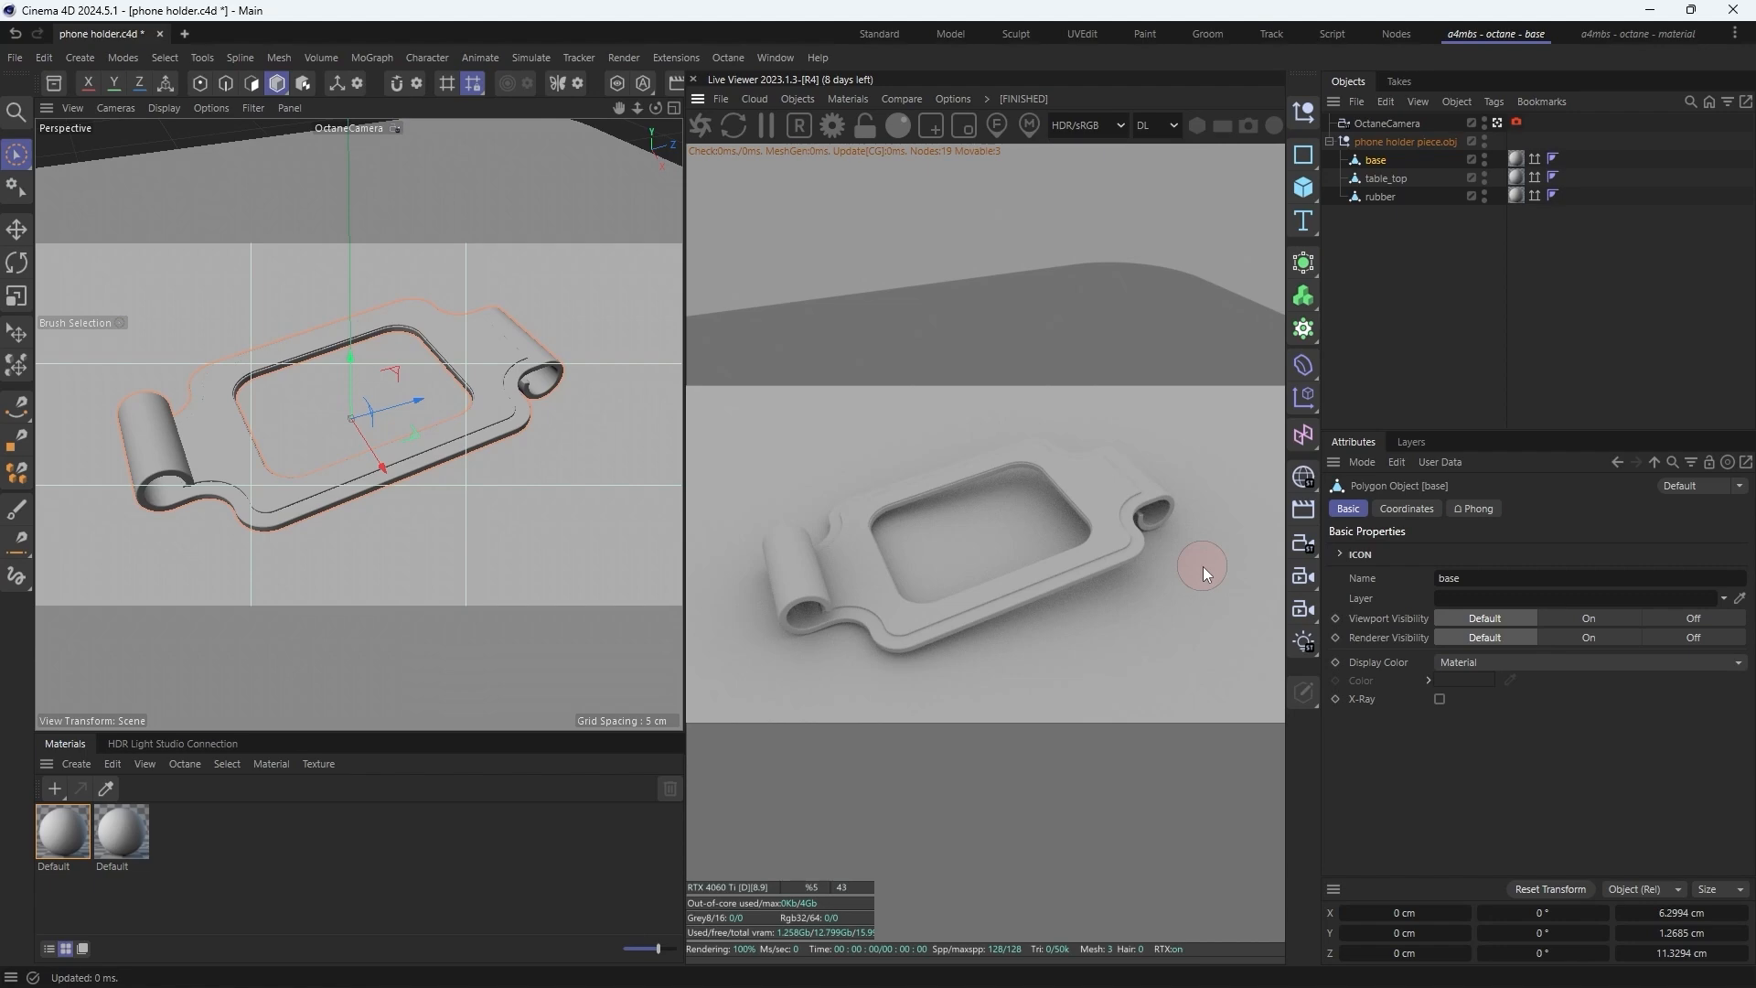
Step: Leave the Octane camera to check the render from a lower angle, and return to the camera view
{"action": "left_click", "coordinate": [1498, 123]}
{"action": "left_click_drag", "start_coordinate": [596, 423], "coordinate": [536, 380], "text": "alt"}
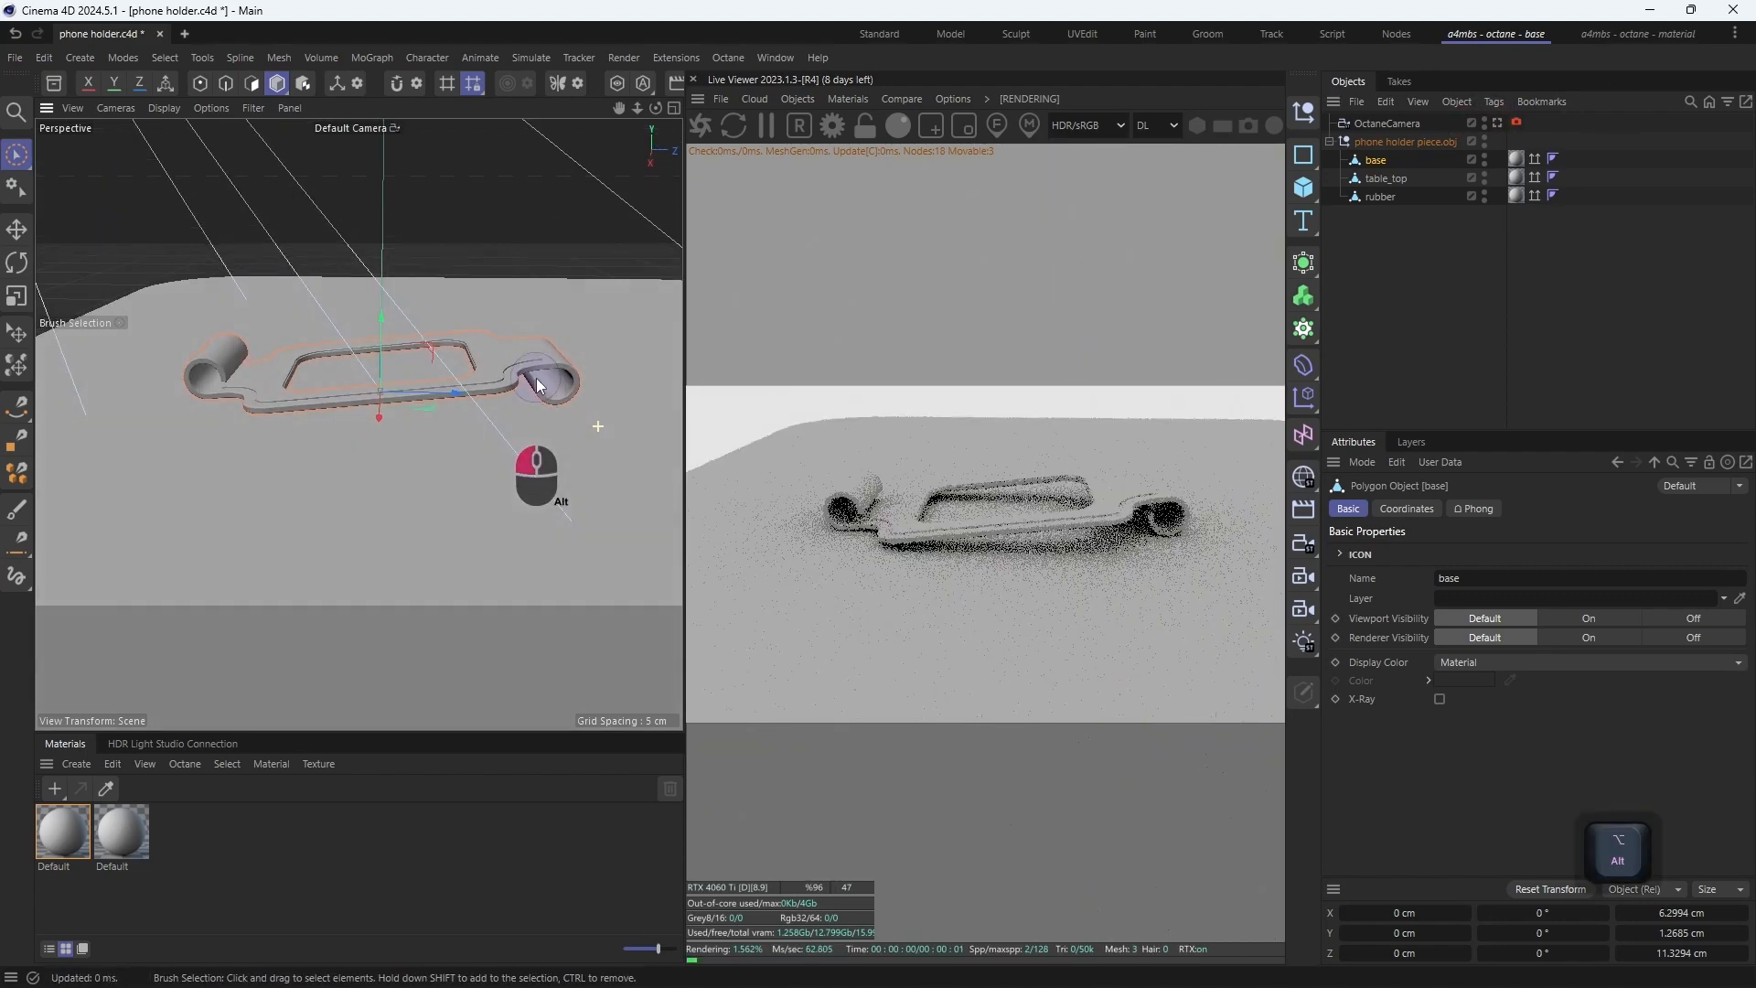
{"action": "left_click", "coordinate": [1498, 123]}
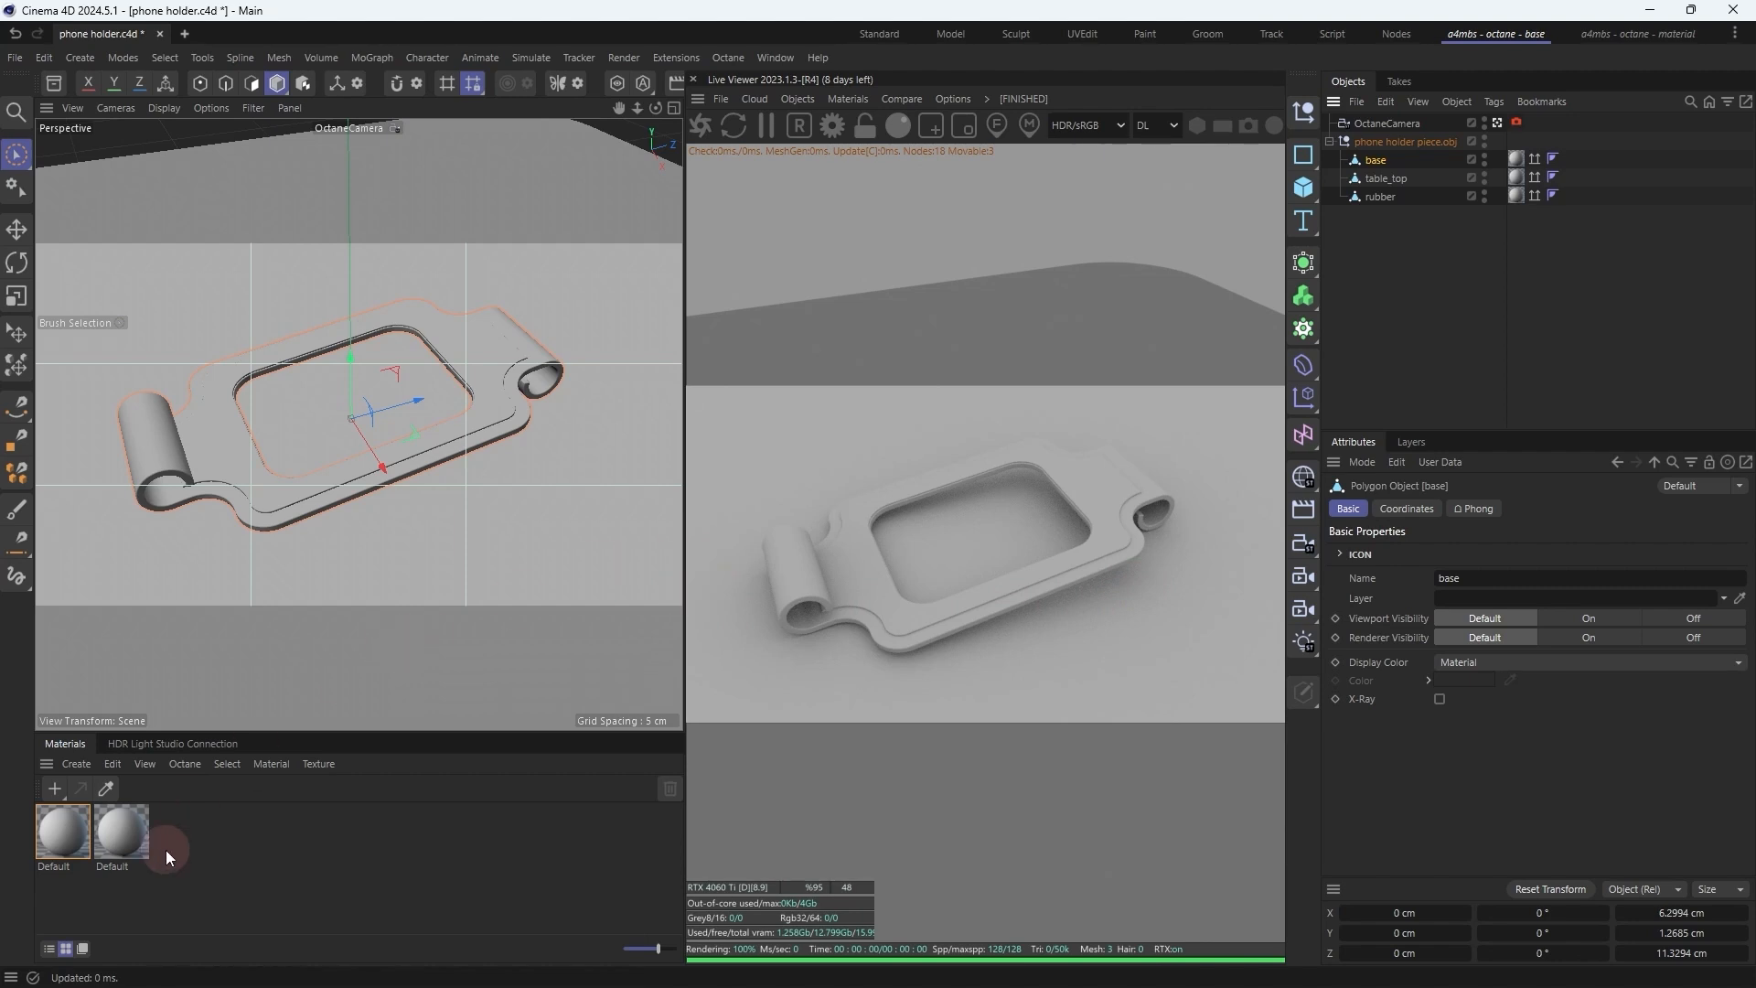
Step: Delete both default materials and create an Octane Glossy material
{"action": "left_click_drag", "start_coordinate": [166, 849], "coordinate": [72, 838]}
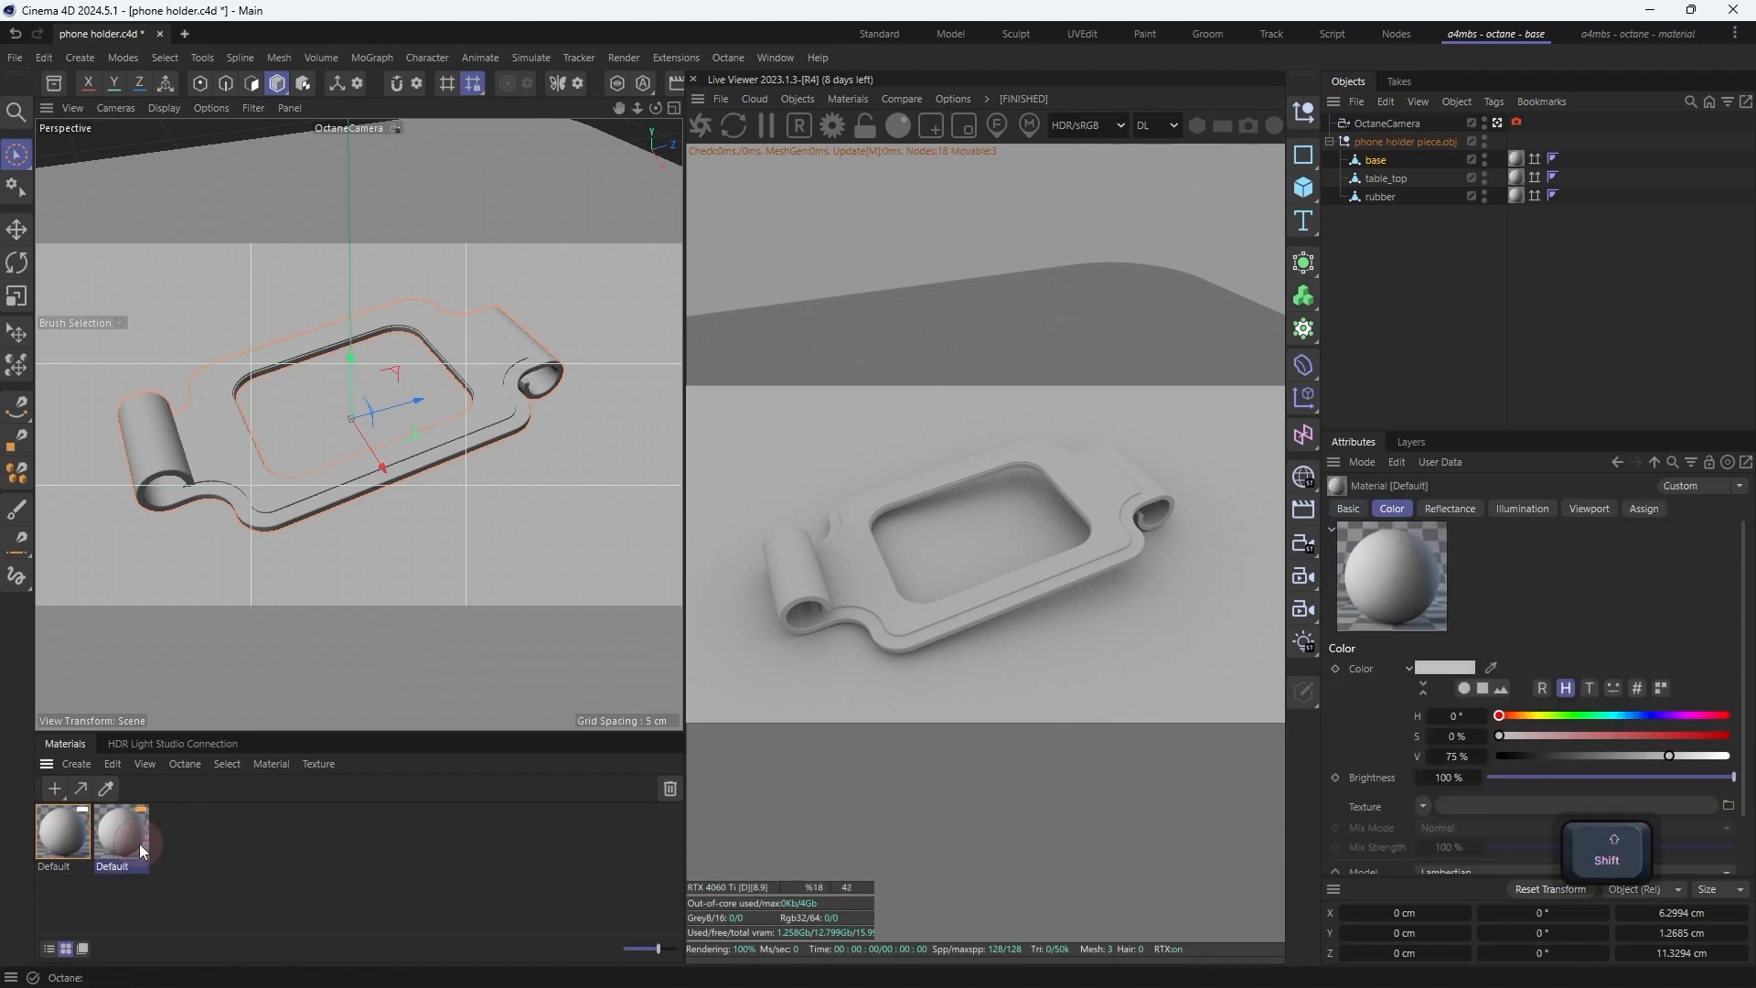
{"action": "key", "text": "Delete"}
{"action": "left_click", "coordinate": [187, 765]}
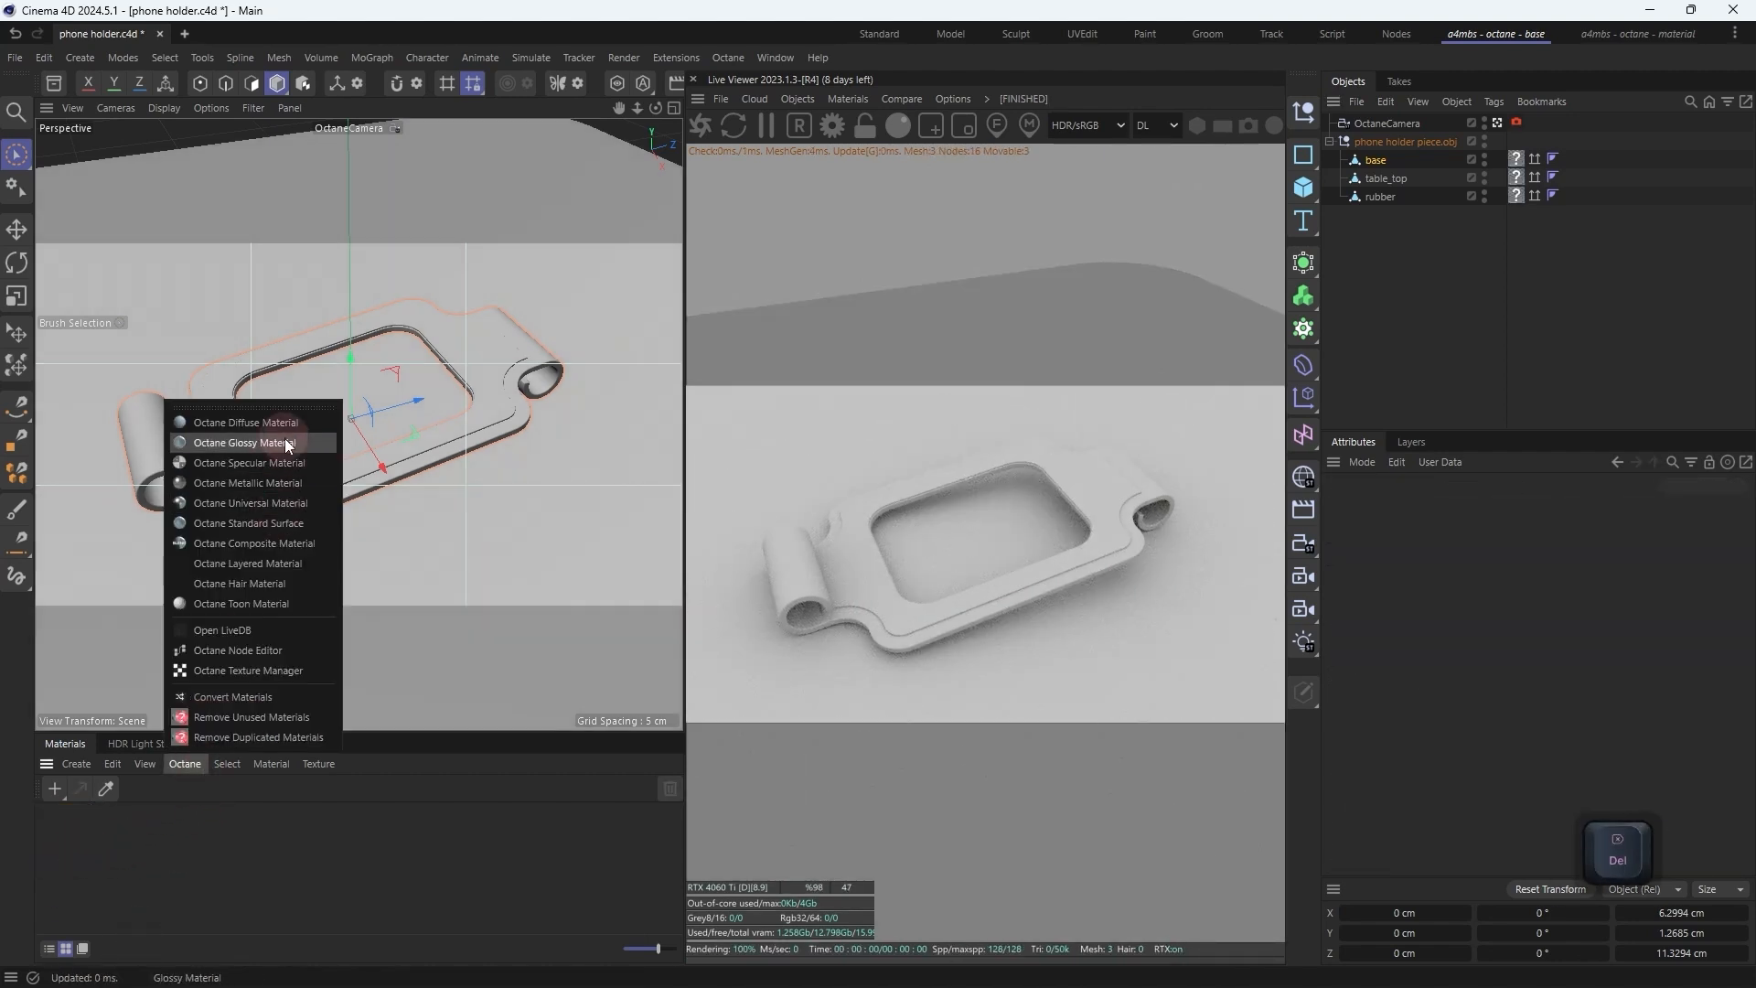
{"action": "left_click", "coordinate": [284, 443]}
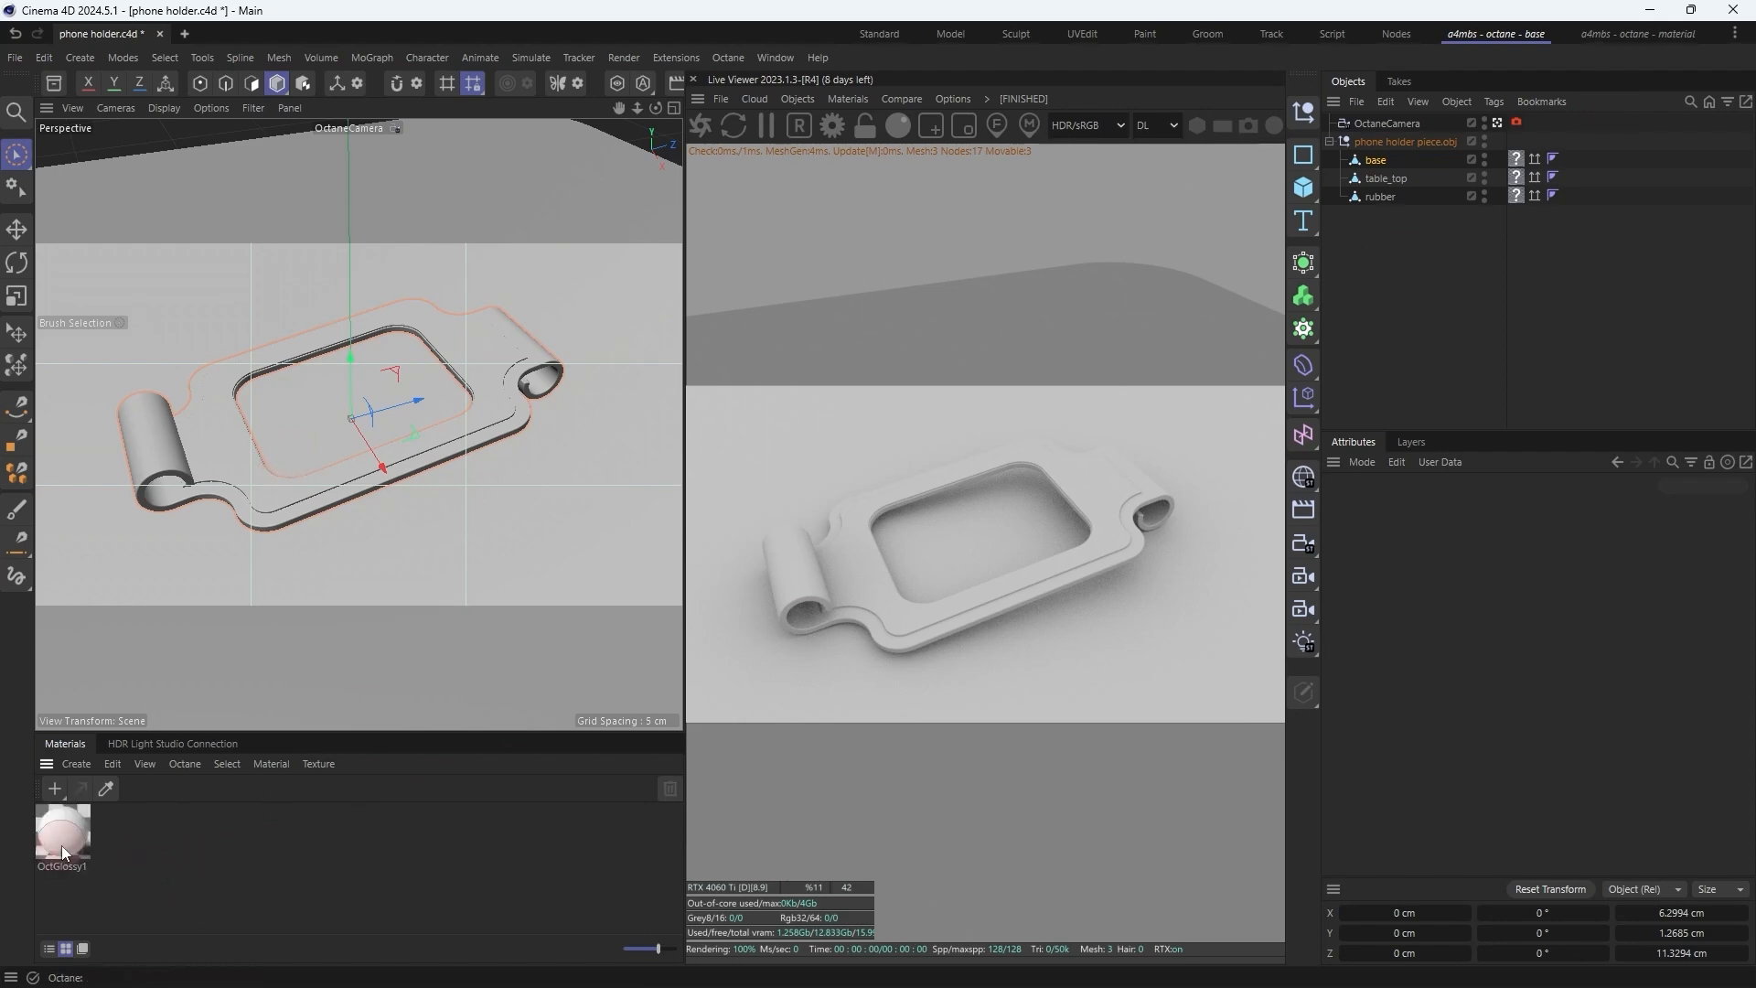
Step: Assign the Octane glossy material to the table_top object and delete its leftover missing-material tag
{"action": "left_click_drag", "start_coordinate": [62, 846], "coordinate": [1520, 182]}
{"action": "left_click", "coordinate": [145, 815]}
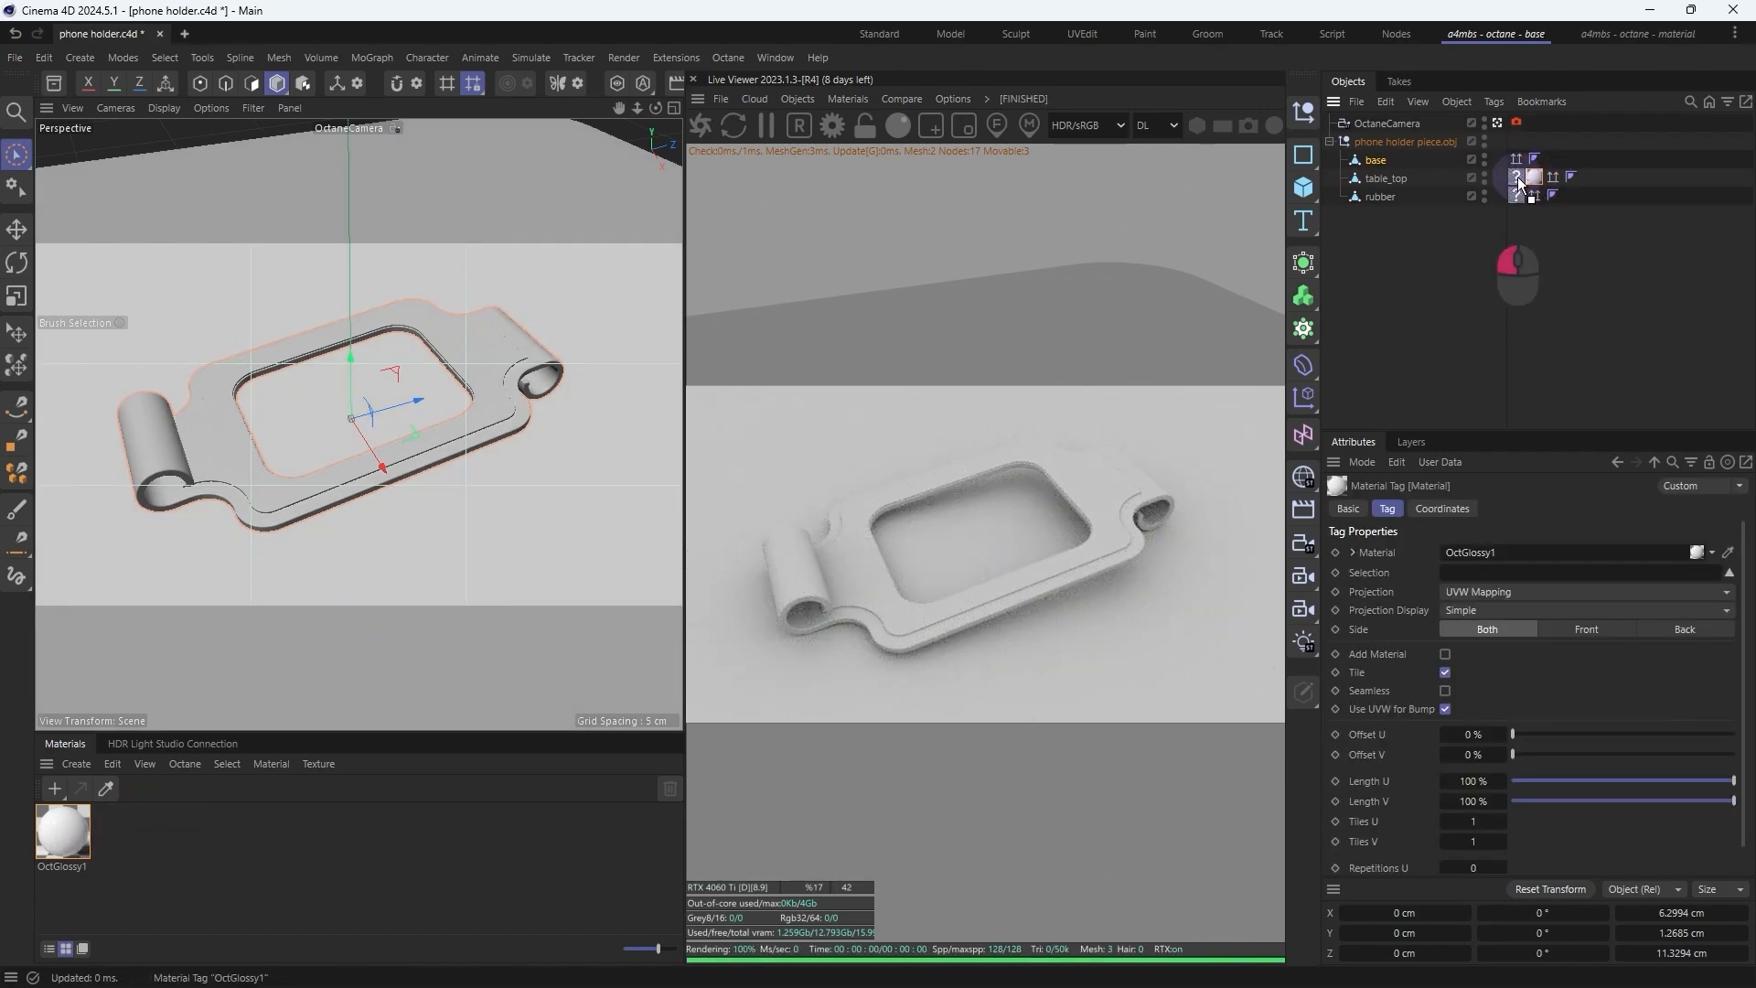
{"action": "left_click", "coordinate": [1518, 178]}
{"action": "key", "text": "Delete"}
Step: Rename the glossy material as "table top"
{"action": "double_click", "coordinate": [64, 867]}
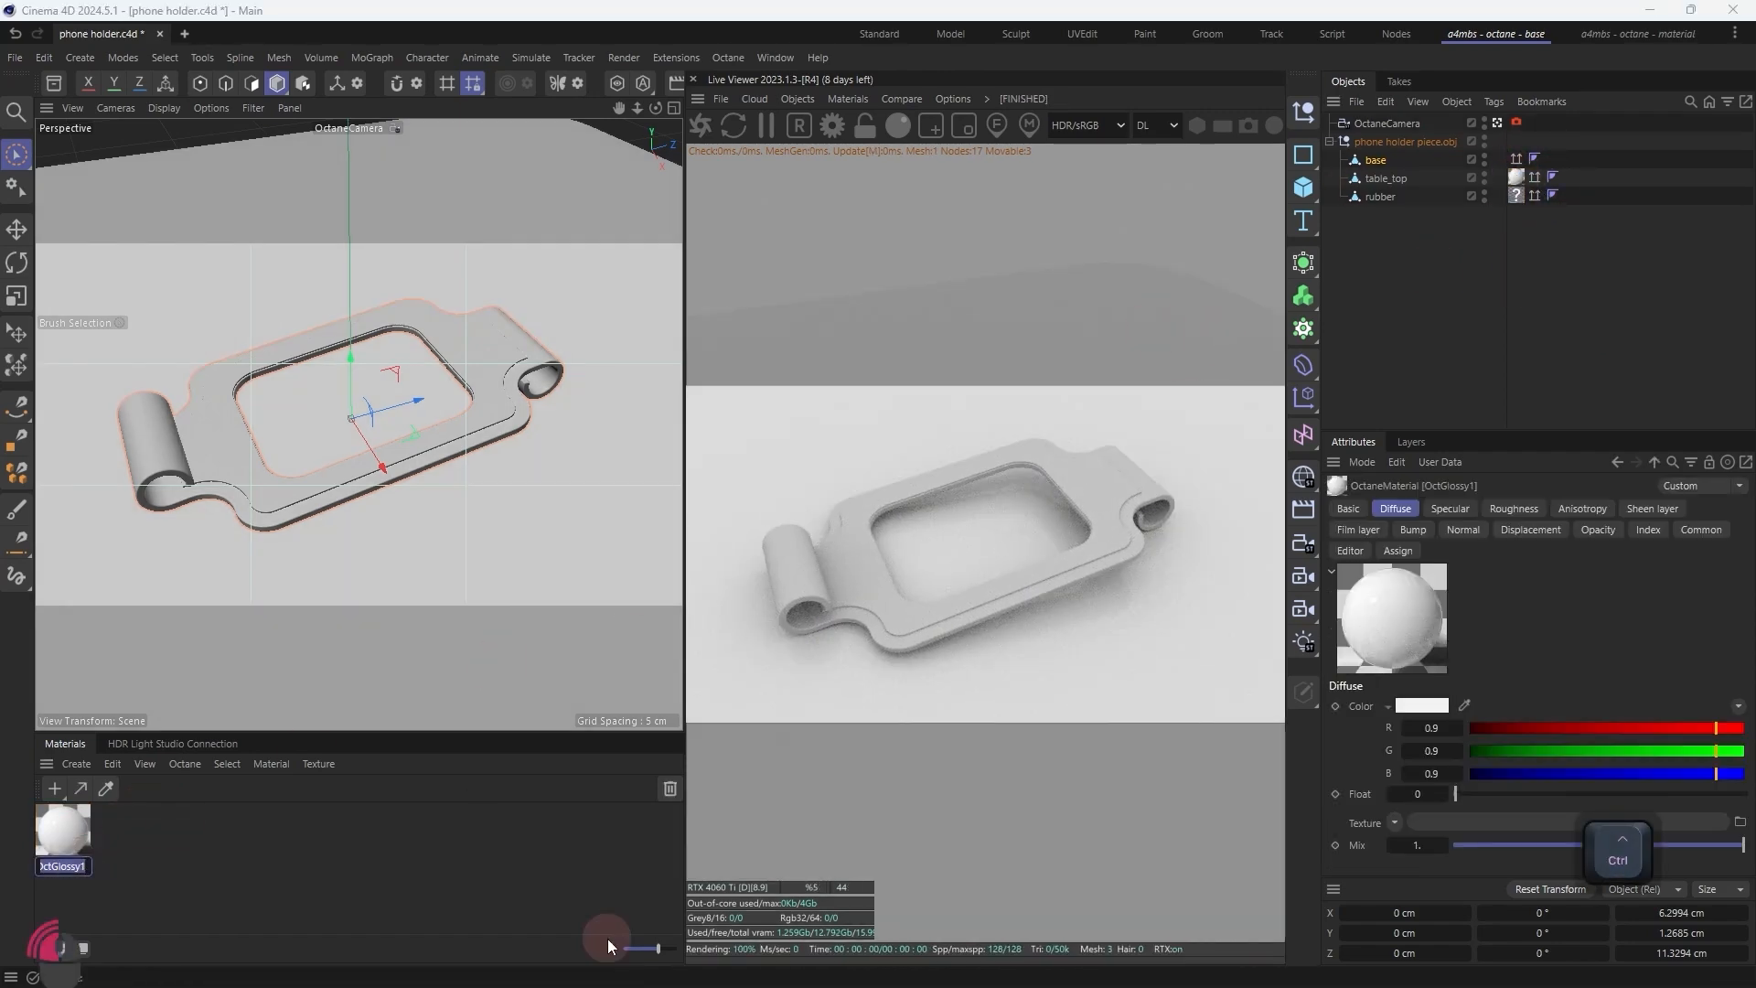
{"action": "type", "text": "table top"}
{"action": "key", "text": "Return"}
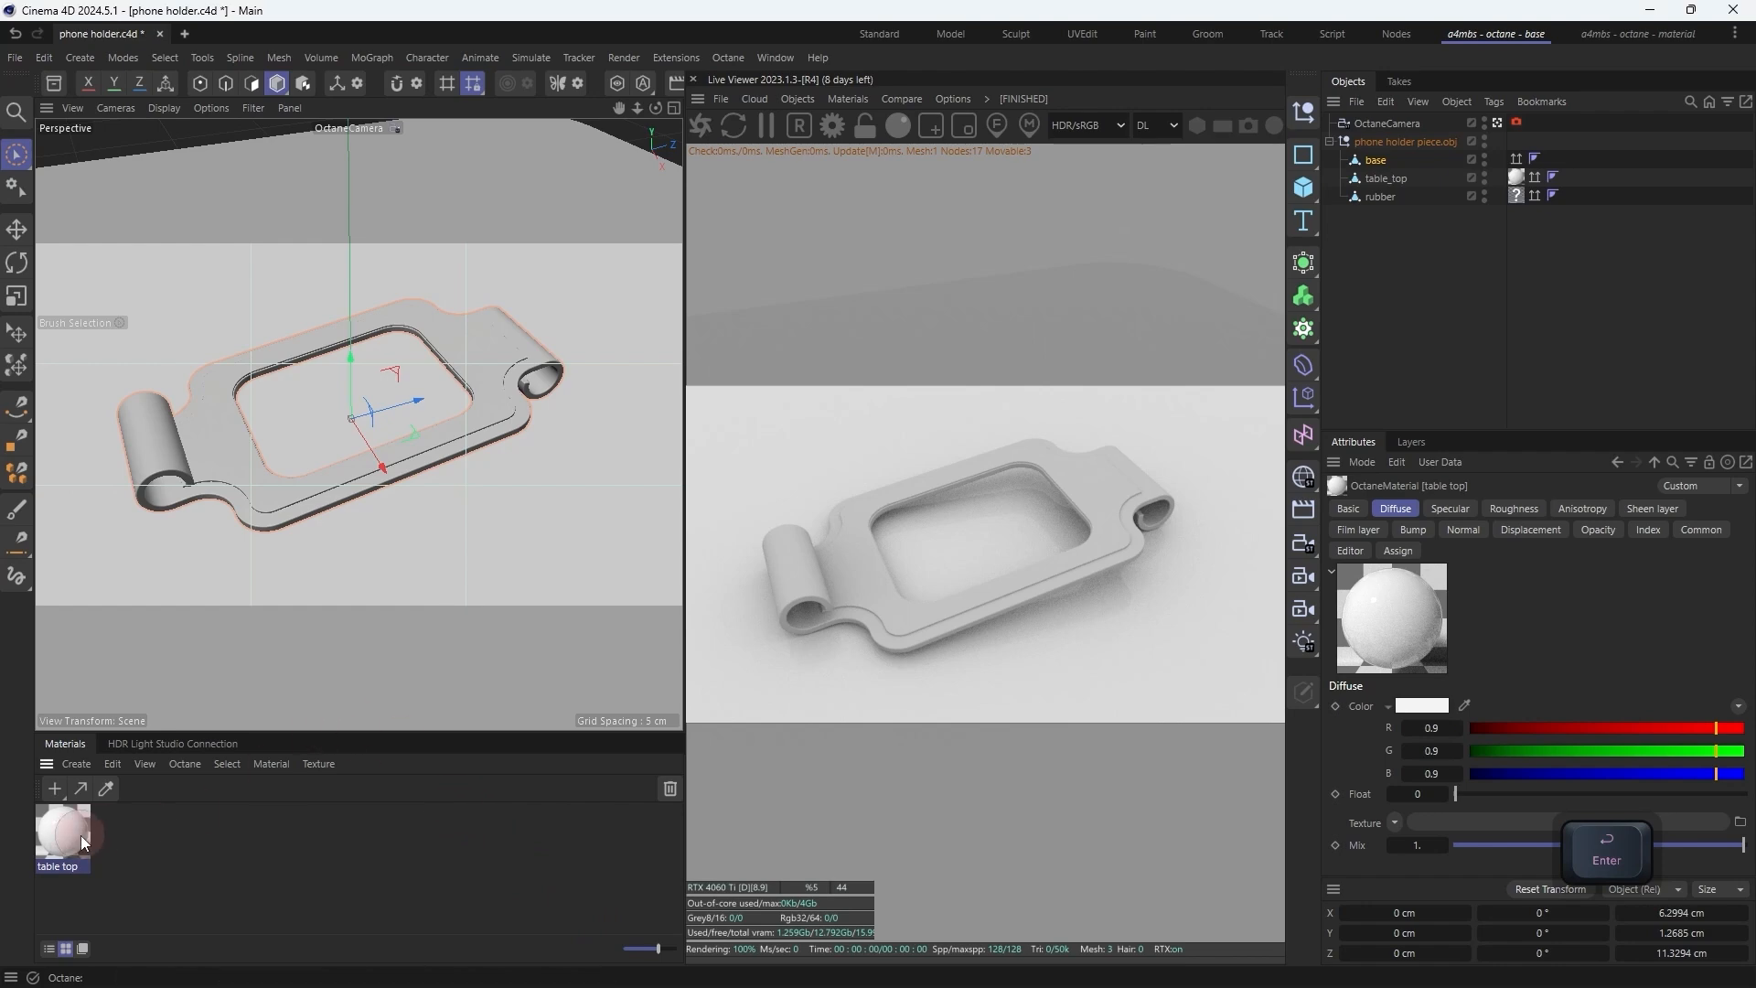
Step: Set the table top material's diffuse color to orange, at about H 0.089, S 0.665 and V 0.955
{"action": "double_click", "coordinate": [68, 836]}
{"action": "left_click_drag", "start_coordinate": [471, 312], "coordinate": [788, 214]}
{"action": "left_click_drag", "start_coordinate": [848, 304], "coordinate": [825, 307]}
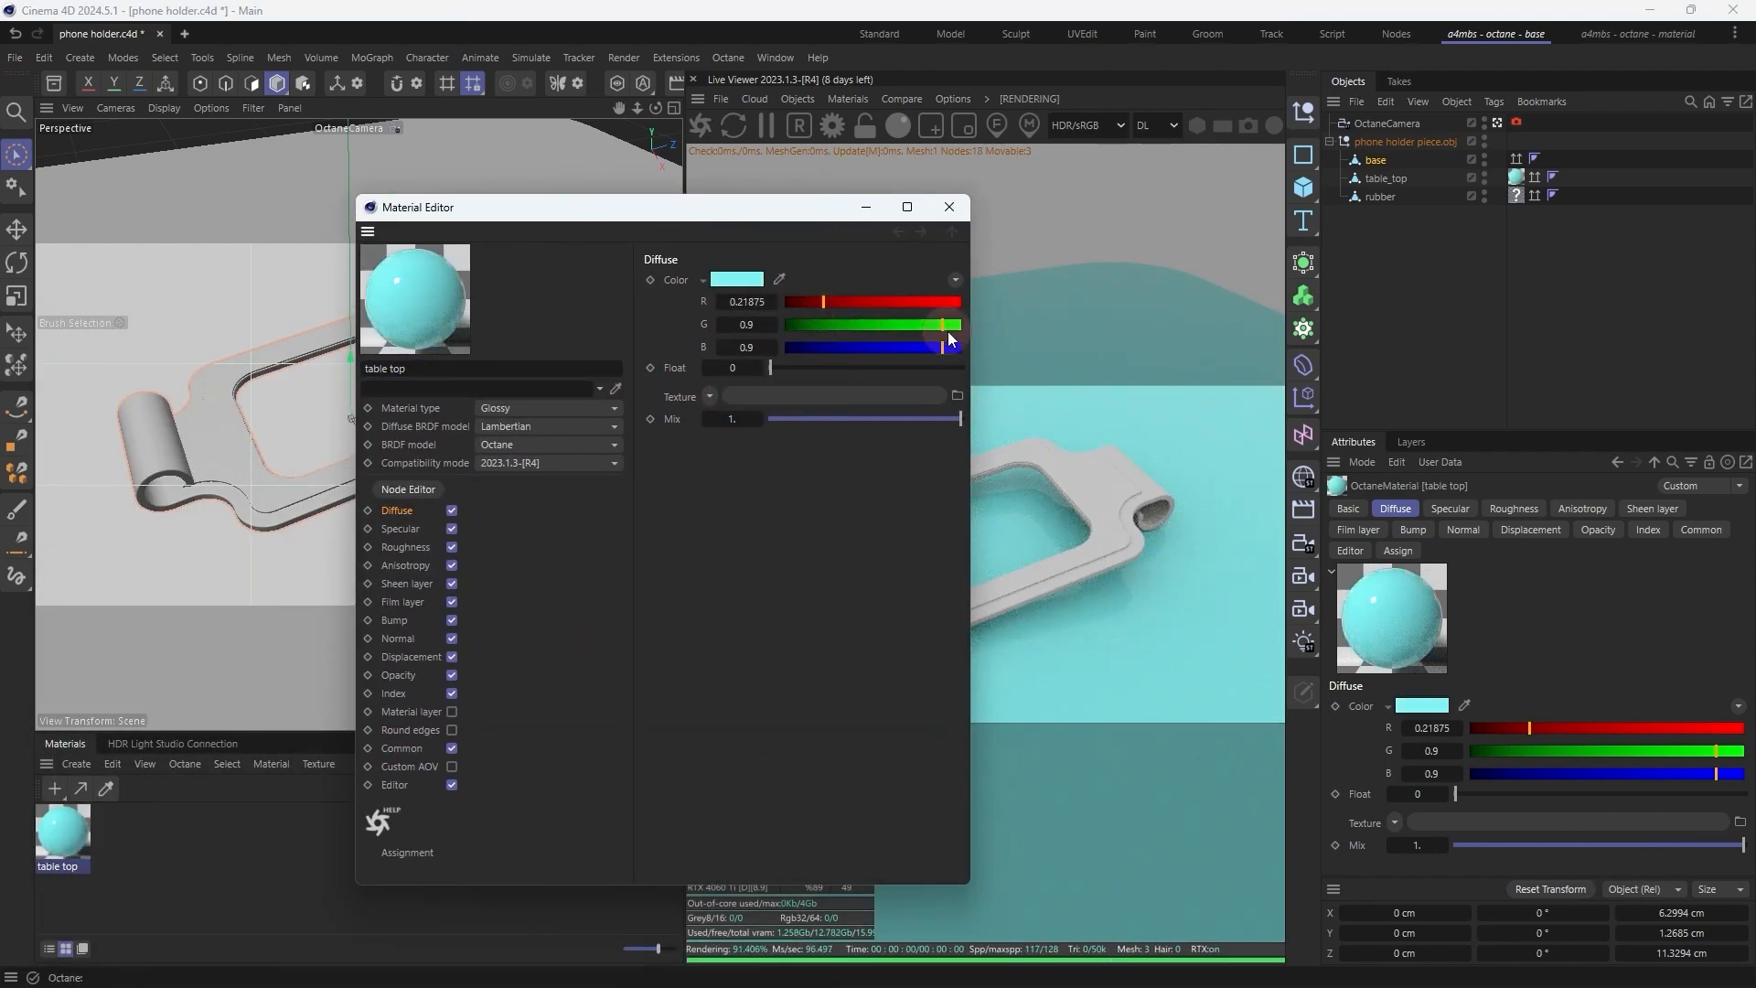
{"action": "left_click_drag", "start_coordinate": [942, 326], "coordinate": [837, 325]}
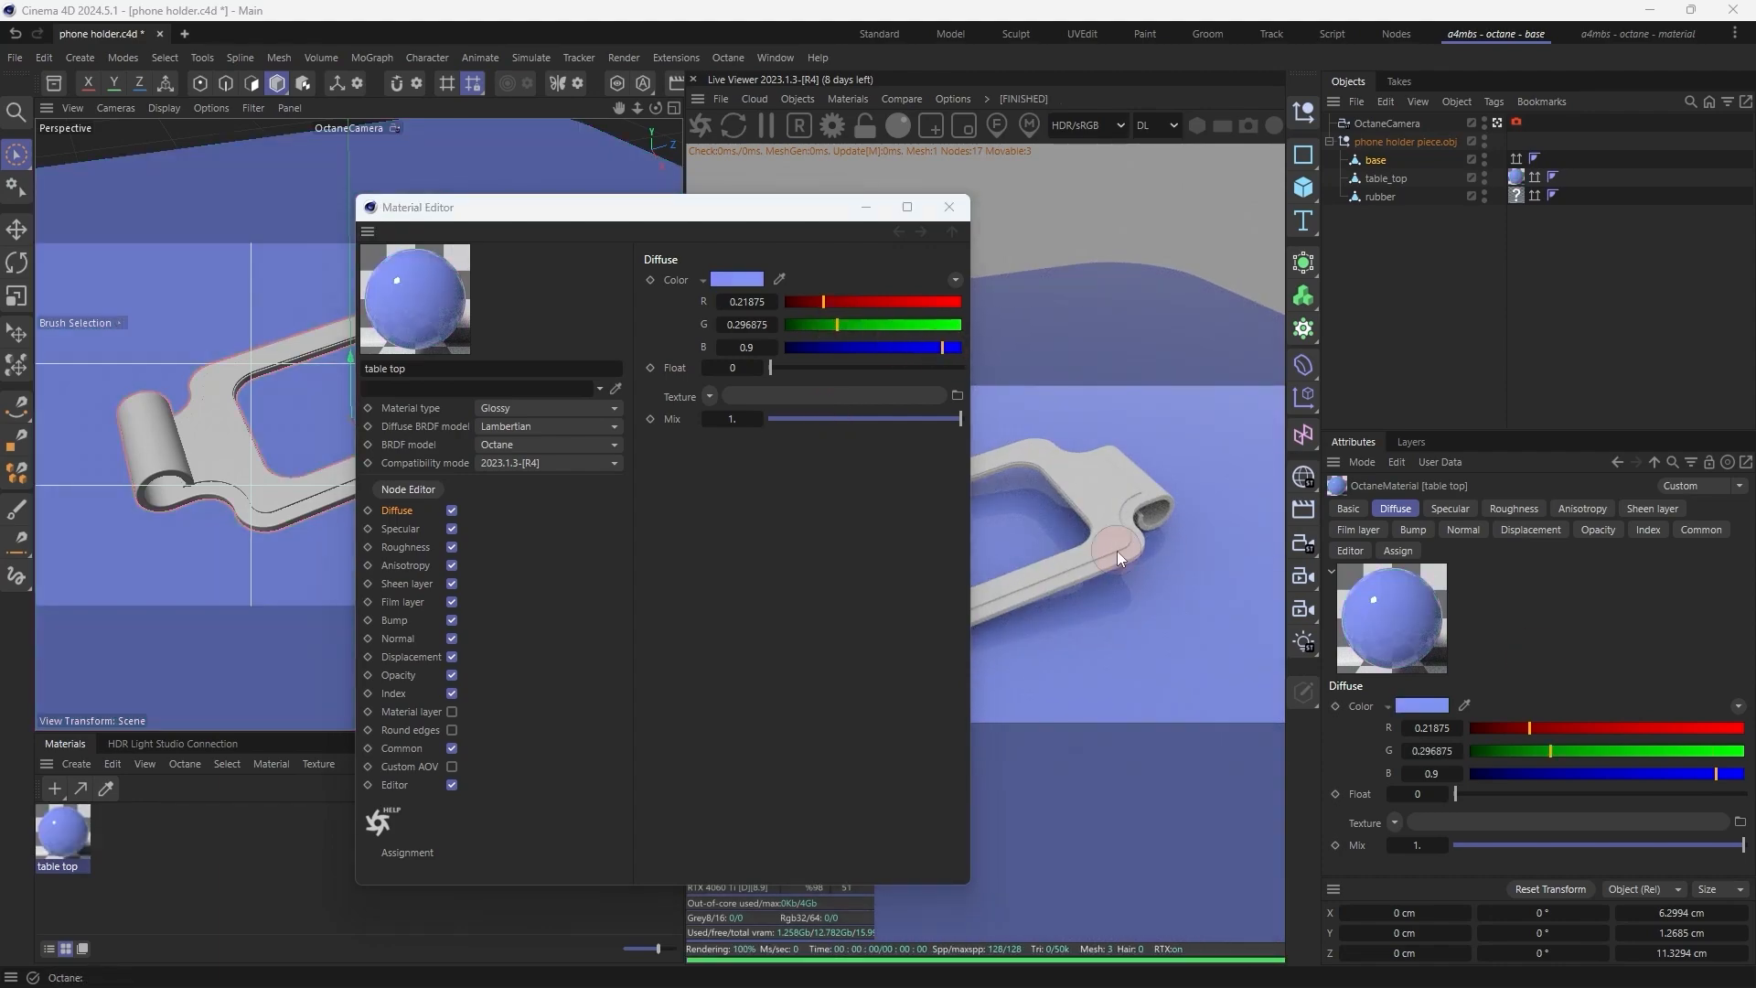
{"action": "left_click_drag", "start_coordinate": [823, 302], "coordinate": [811, 303]}
{"action": "mouse_move", "coordinate": [799, 300]}
{"action": "left_mouse_down"}
{"action": "mouse_move", "coordinate": [843, 301]}
{"action": "mouse_move", "coordinate": [800, 304]}
{"action": "left_mouse_up"}
{"action": "left_click", "coordinate": [967, 325]}
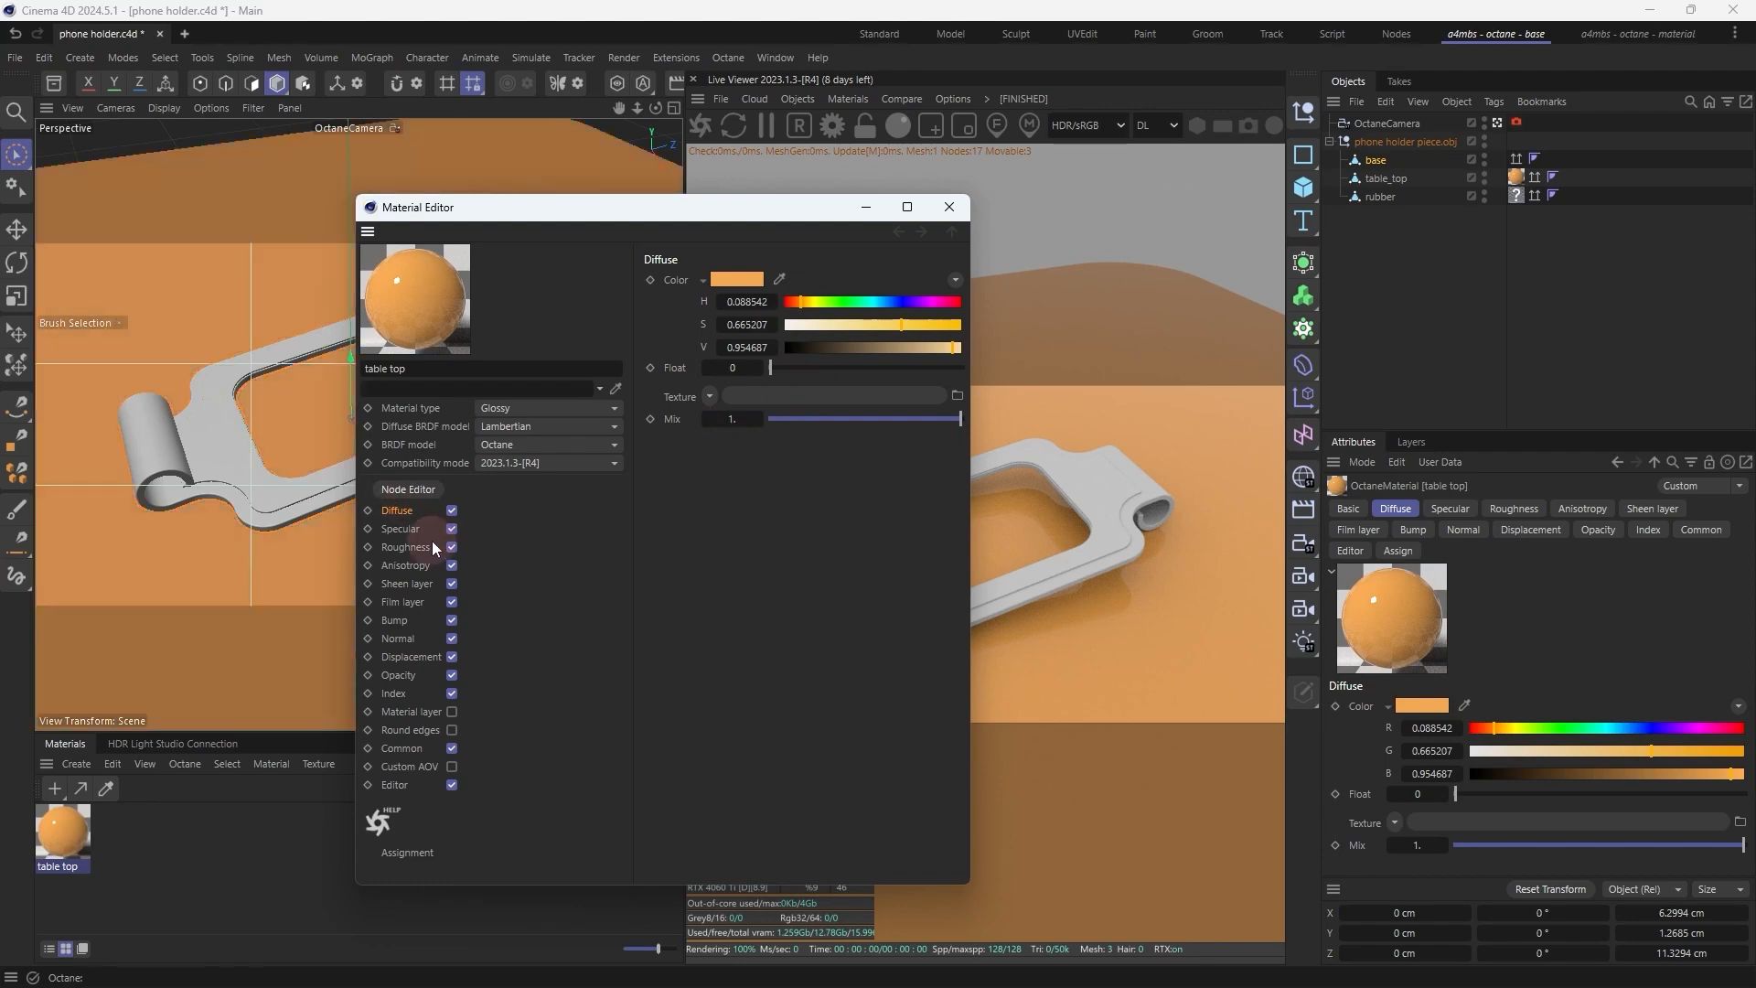
Step: Set the table top material's roughness float to about 0.072 and close its editor
{"action": "left_click", "coordinate": [434, 547]}
{"action": "left_click", "coordinate": [783, 367]}
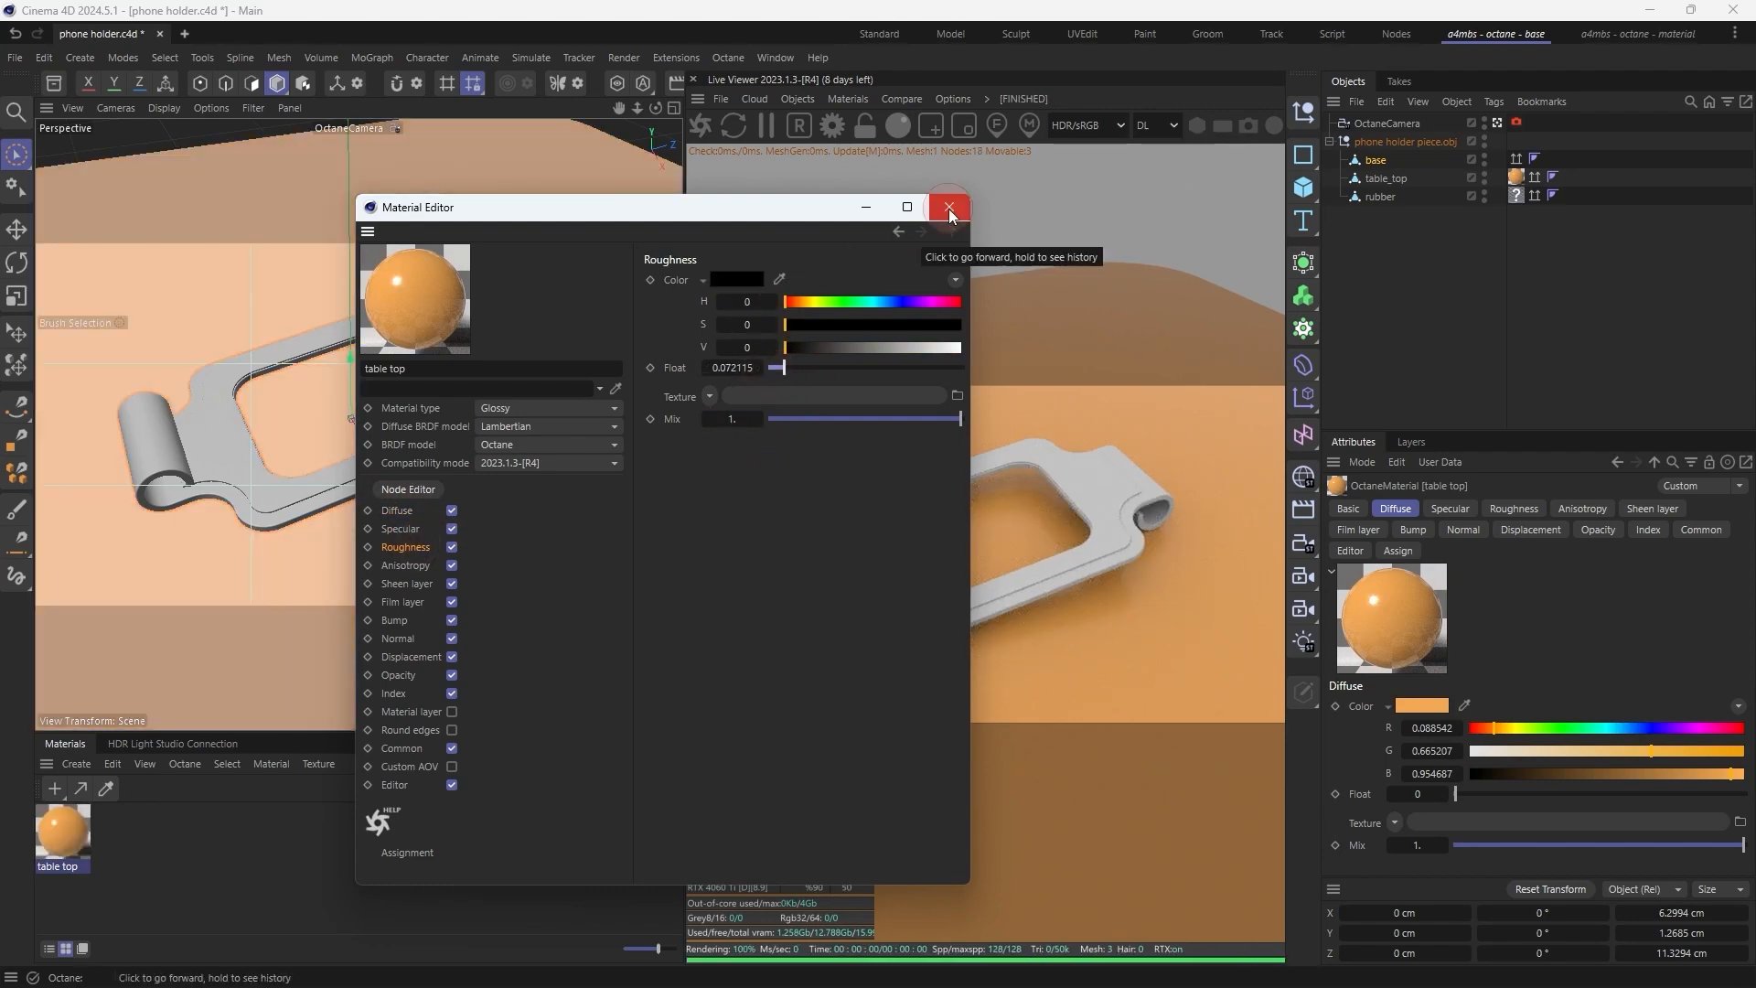
{"action": "left_click", "coordinate": [950, 208]}
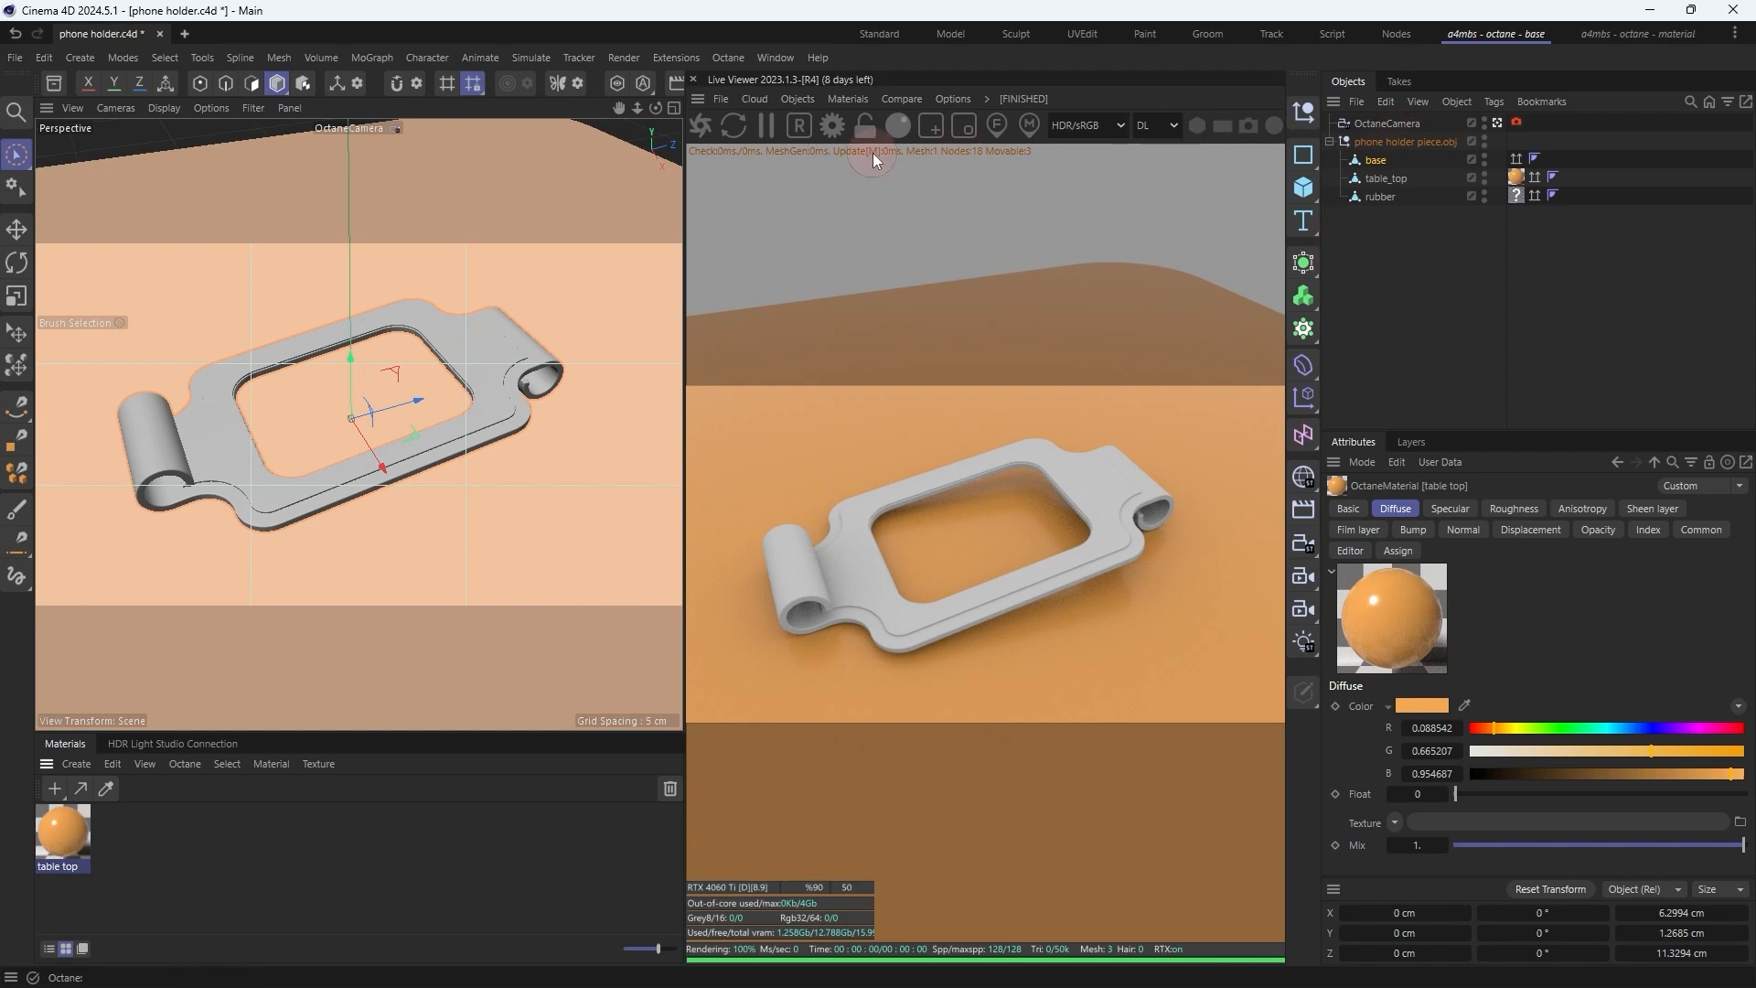
Step: Add an Octane Daylight to the scene
{"action": "left_click", "coordinate": [902, 99]}
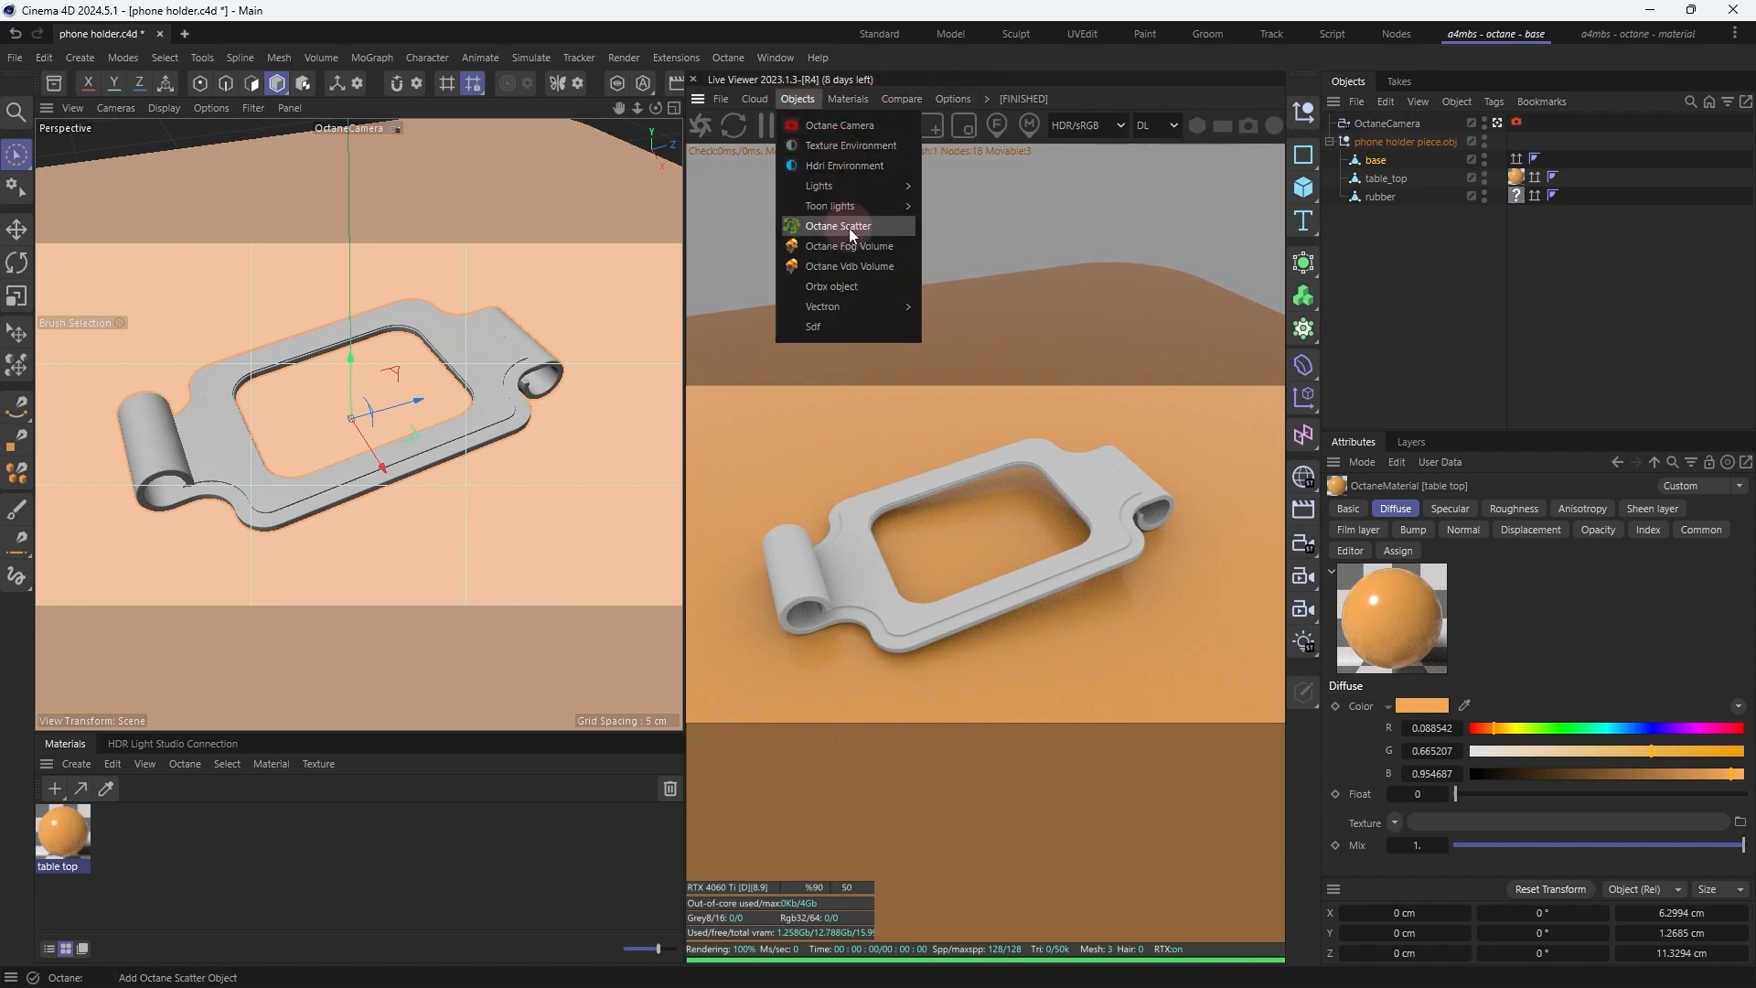
{"action": "mouse_move", "coordinate": [853, 102]}
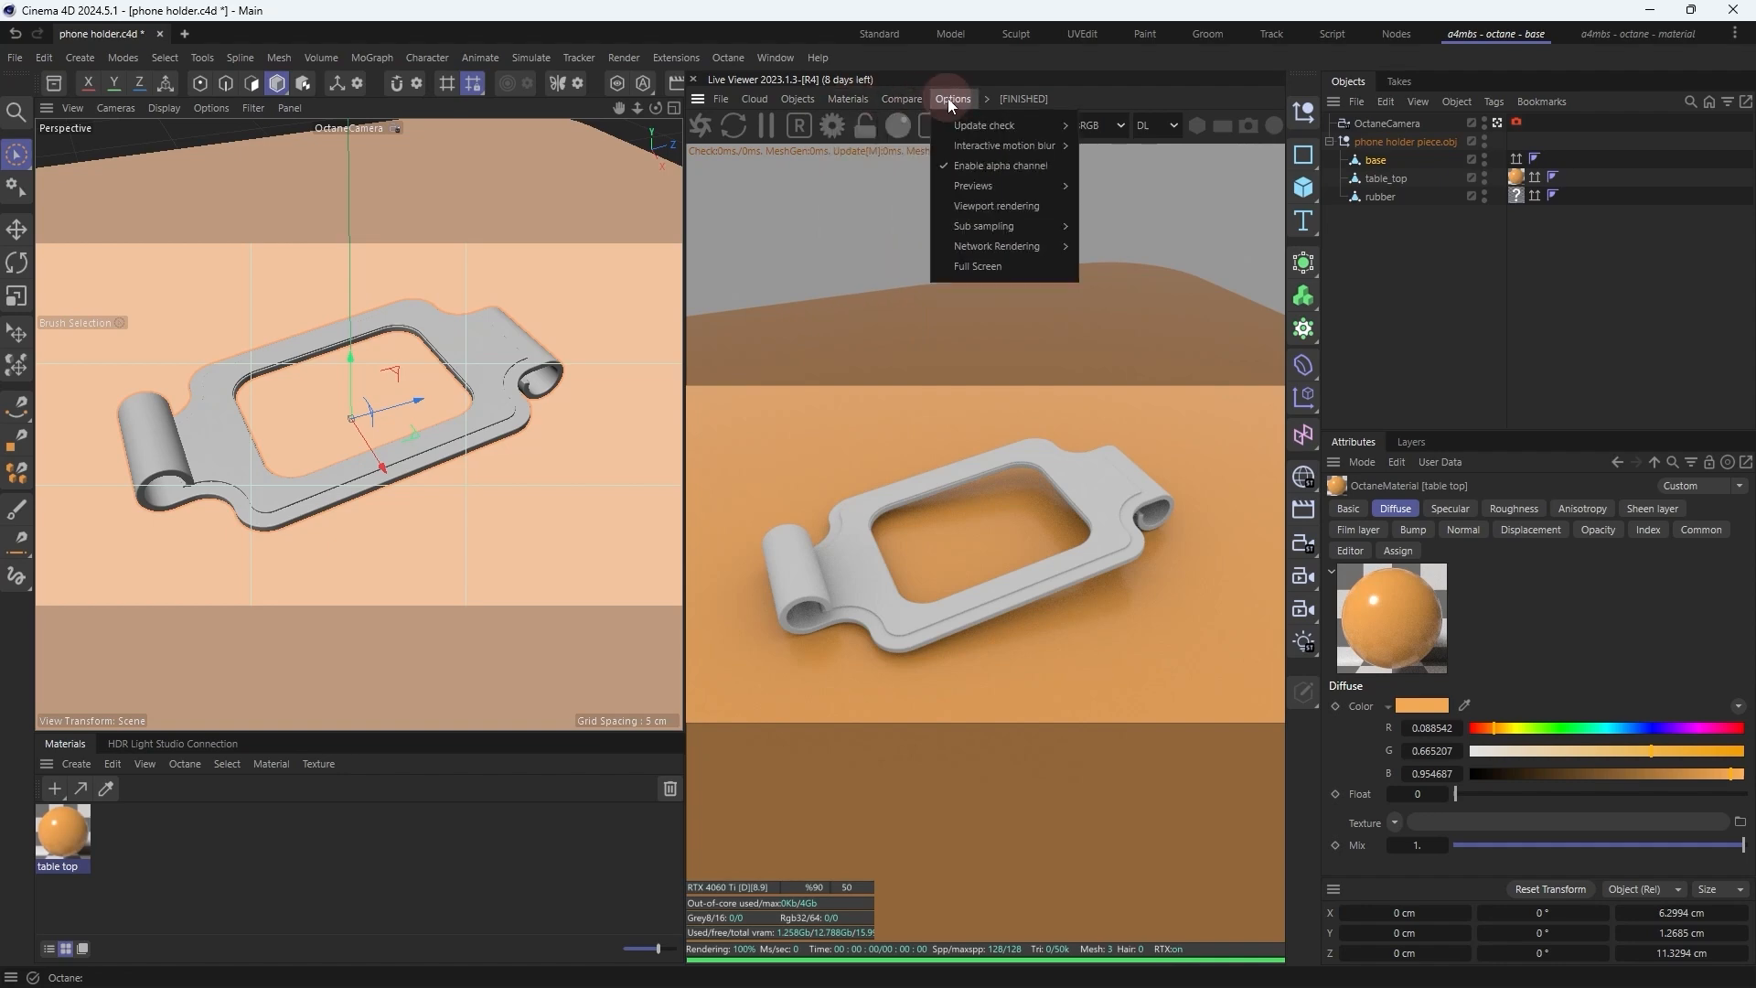
{"action": "mouse_move", "coordinate": [802, 95]}
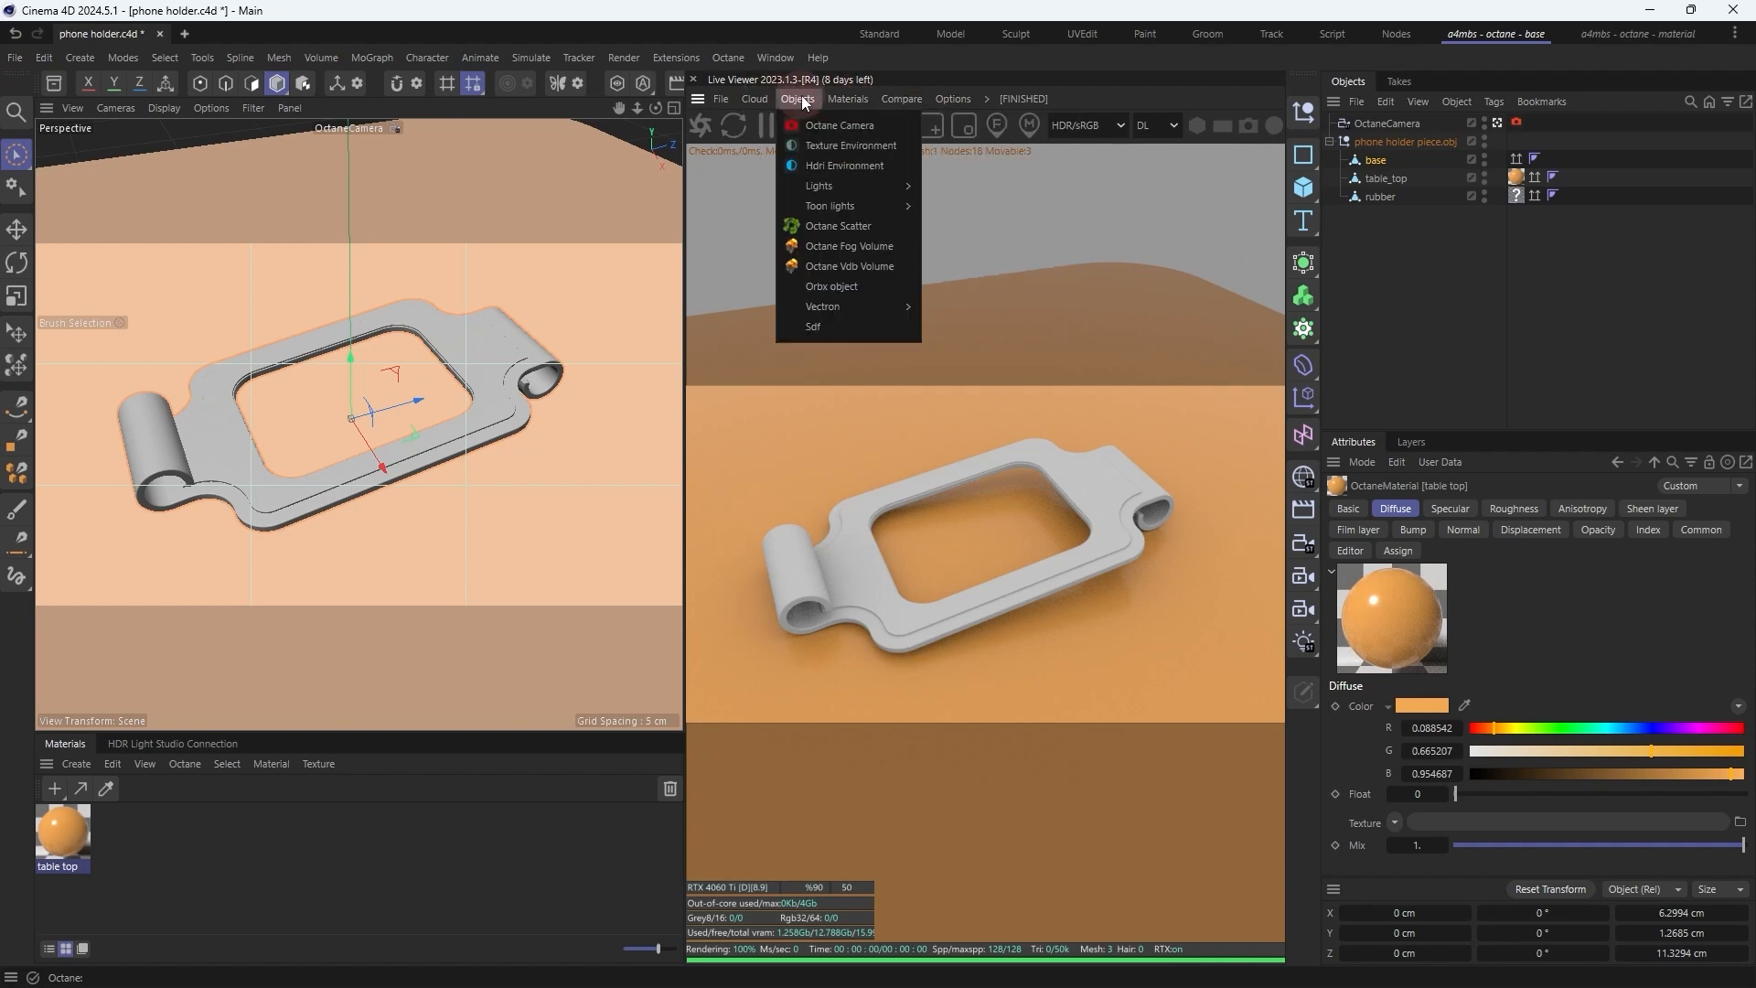
{"action": "mouse_move", "coordinate": [858, 185]}
{"action": "left_click", "coordinate": [986, 189]}
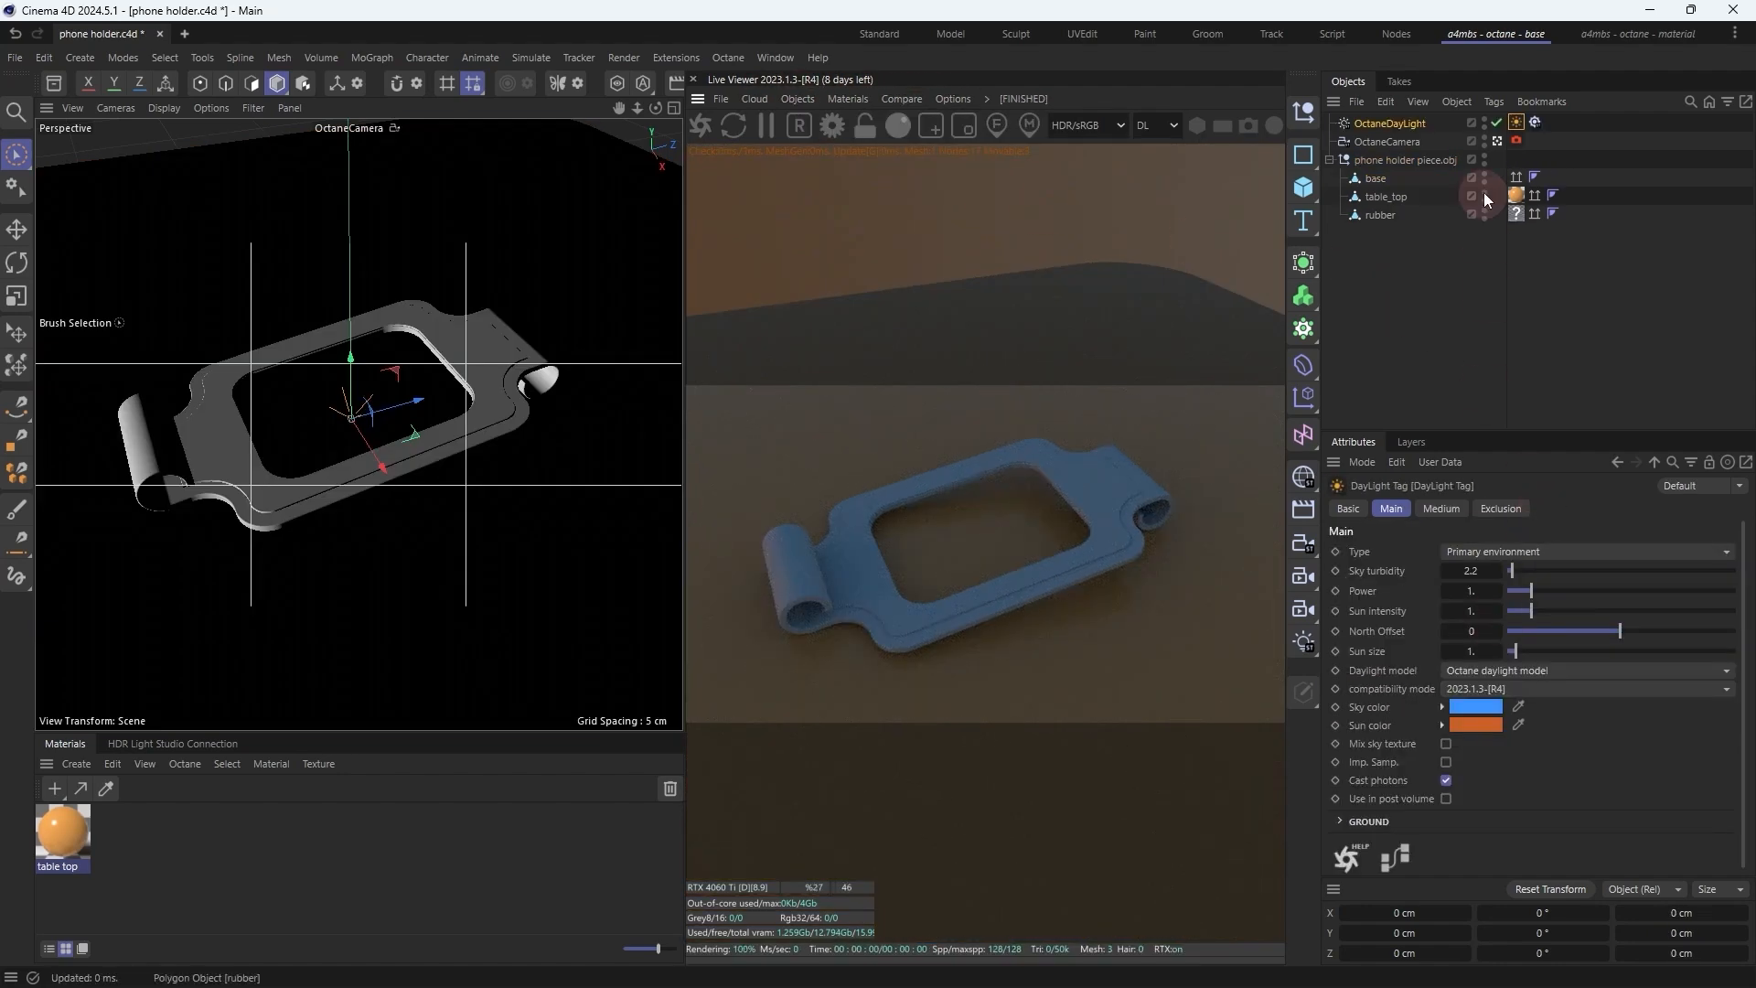
Step: Enable the Sun Expression tag on the Octane Daylight
{"action": "left_click", "coordinate": [1535, 123]}
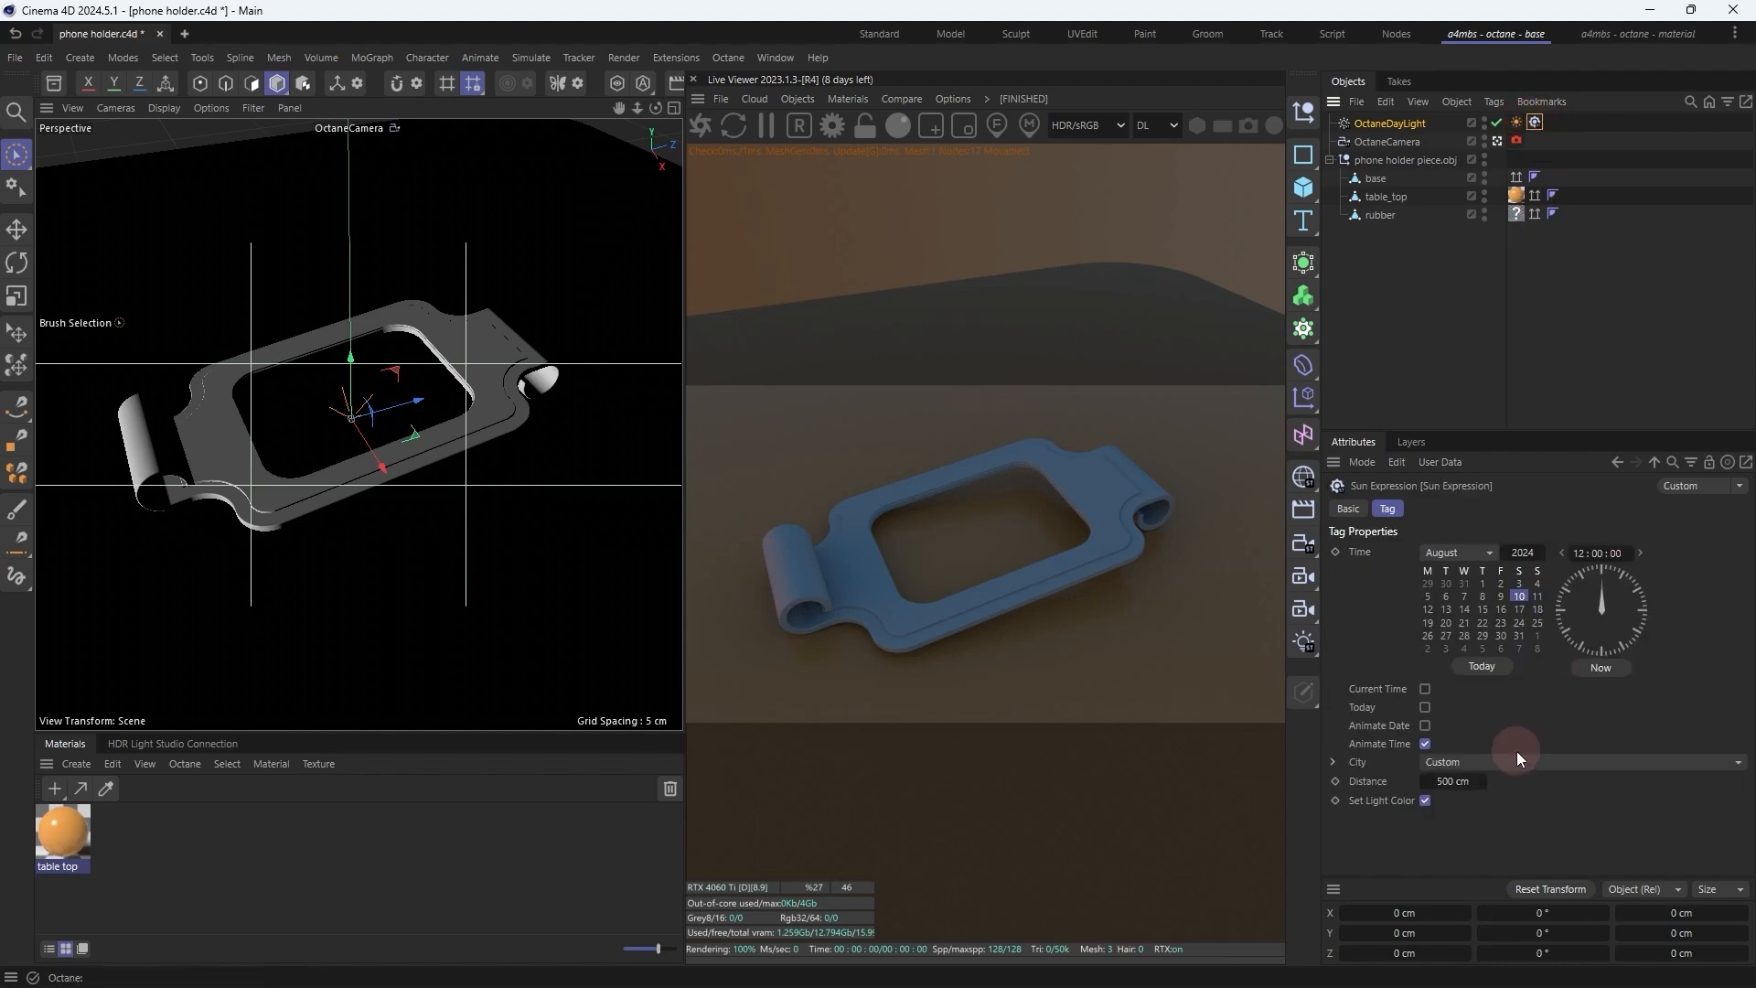
{"action": "left_click", "coordinate": [1349, 508]}
{"action": "left_click", "coordinate": [1437, 655]}
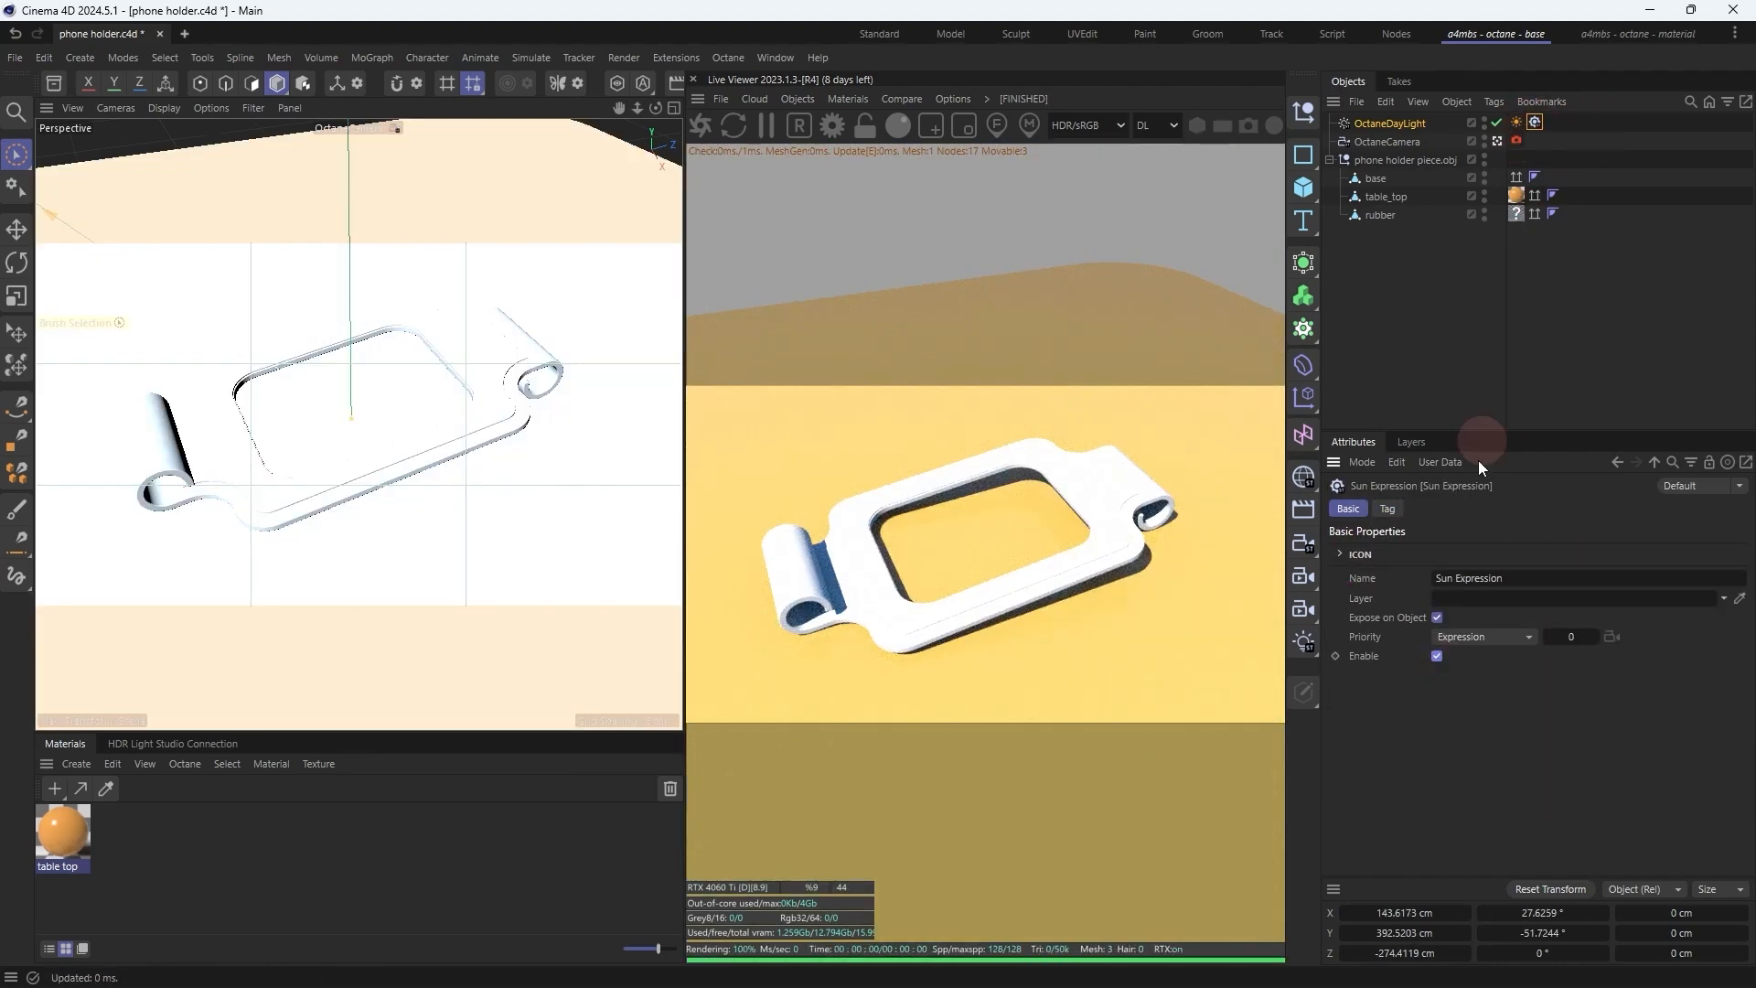
Step: Try several times of day for the daylight's sun and settle on 15:45:28
{"action": "left_click", "coordinate": [1388, 508]}
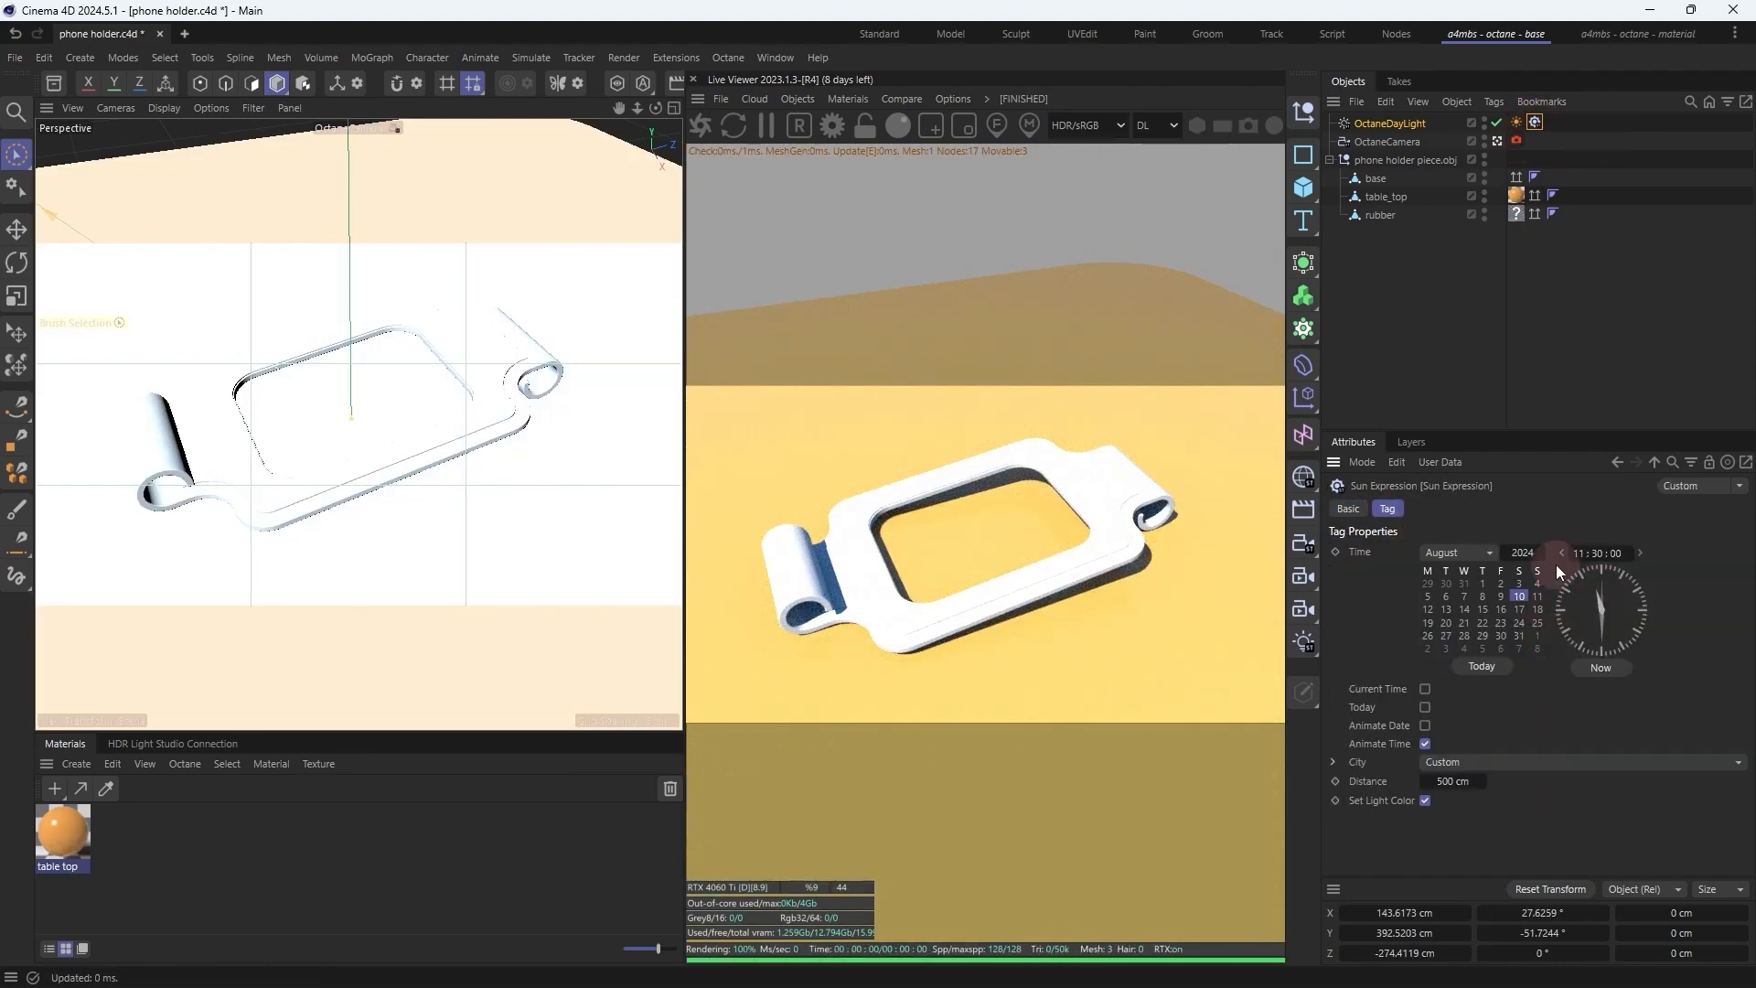
{"action": "left_click", "coordinate": [1601, 666]}
{"action": "left_click_drag", "start_coordinate": [1550, 651], "coordinate": [1556, 580]}
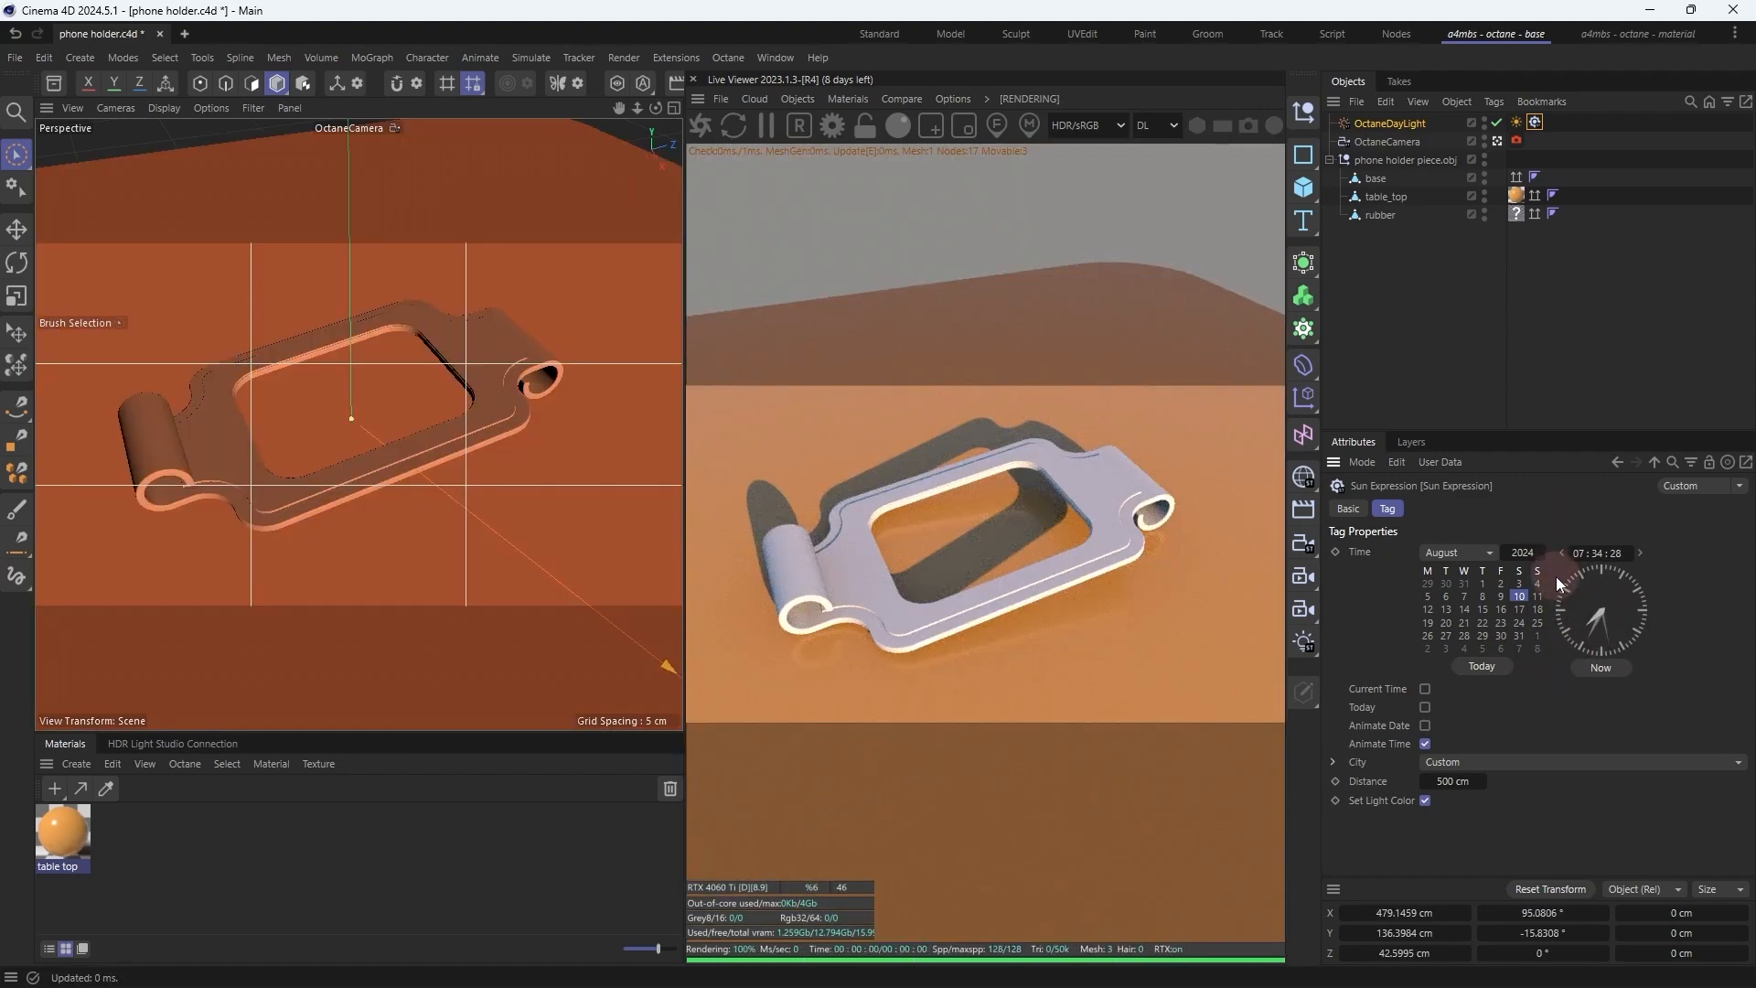
{"action": "left_click", "coordinate": [1560, 554]}
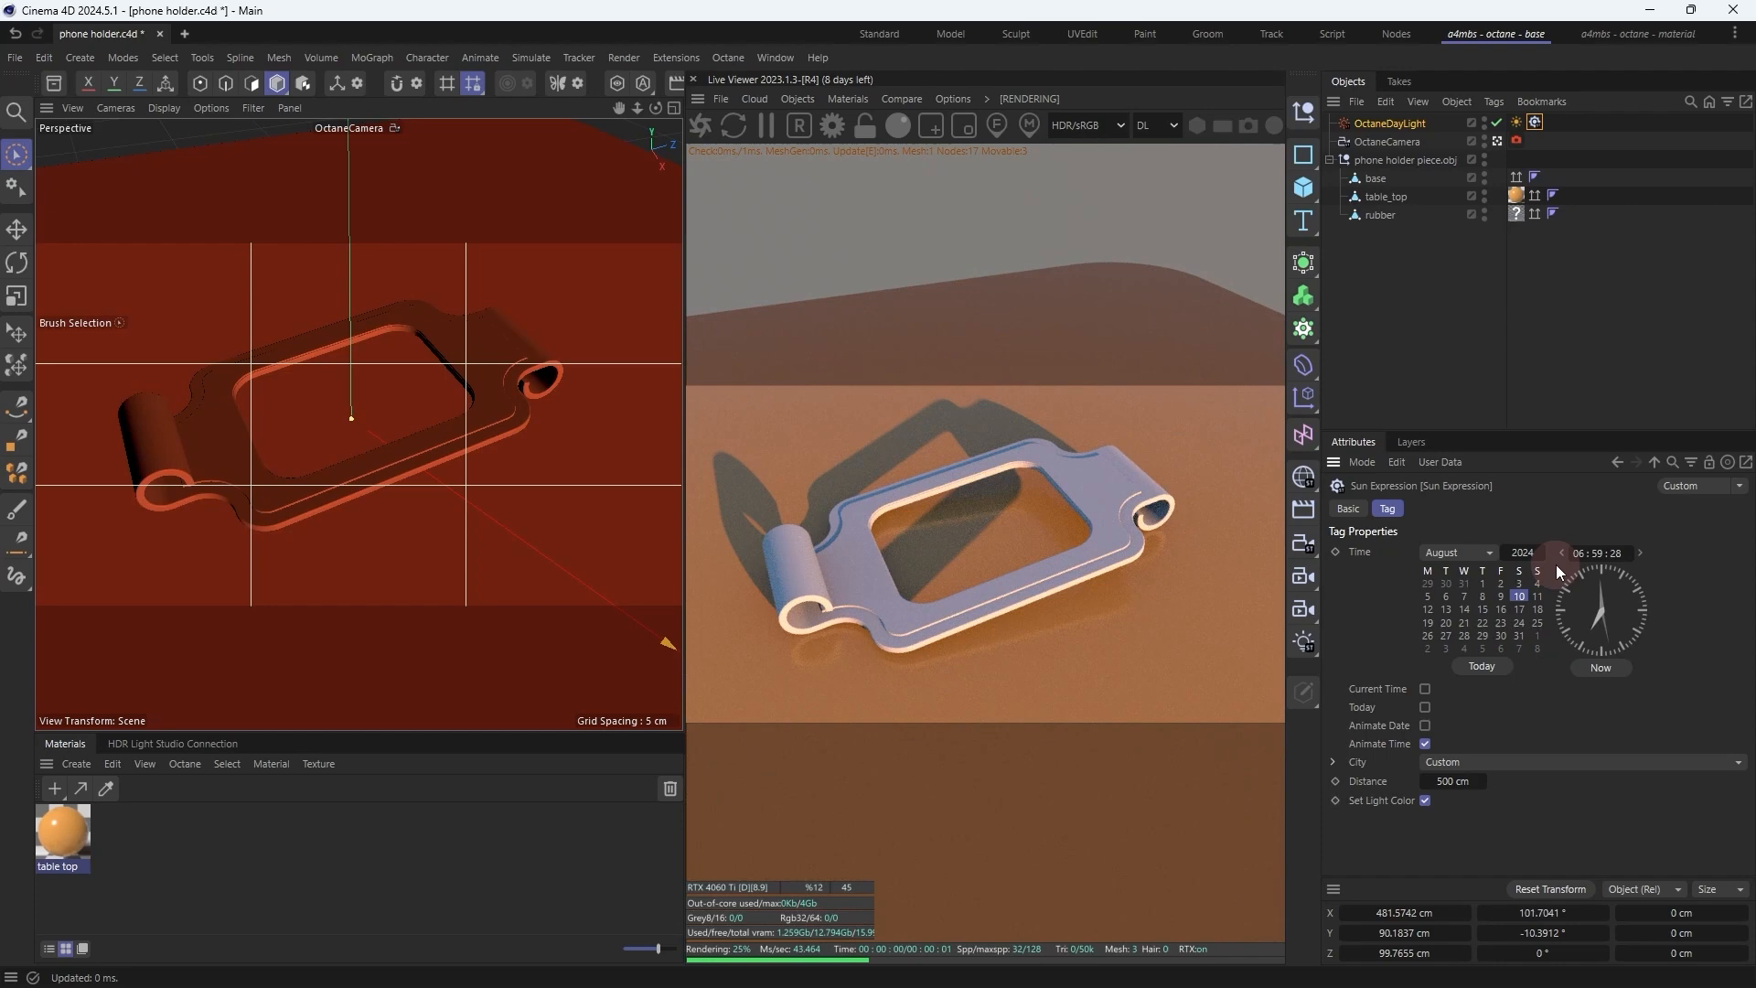
{"action": "left_click_drag", "start_coordinate": [1557, 563], "coordinate": [1537, 688]}
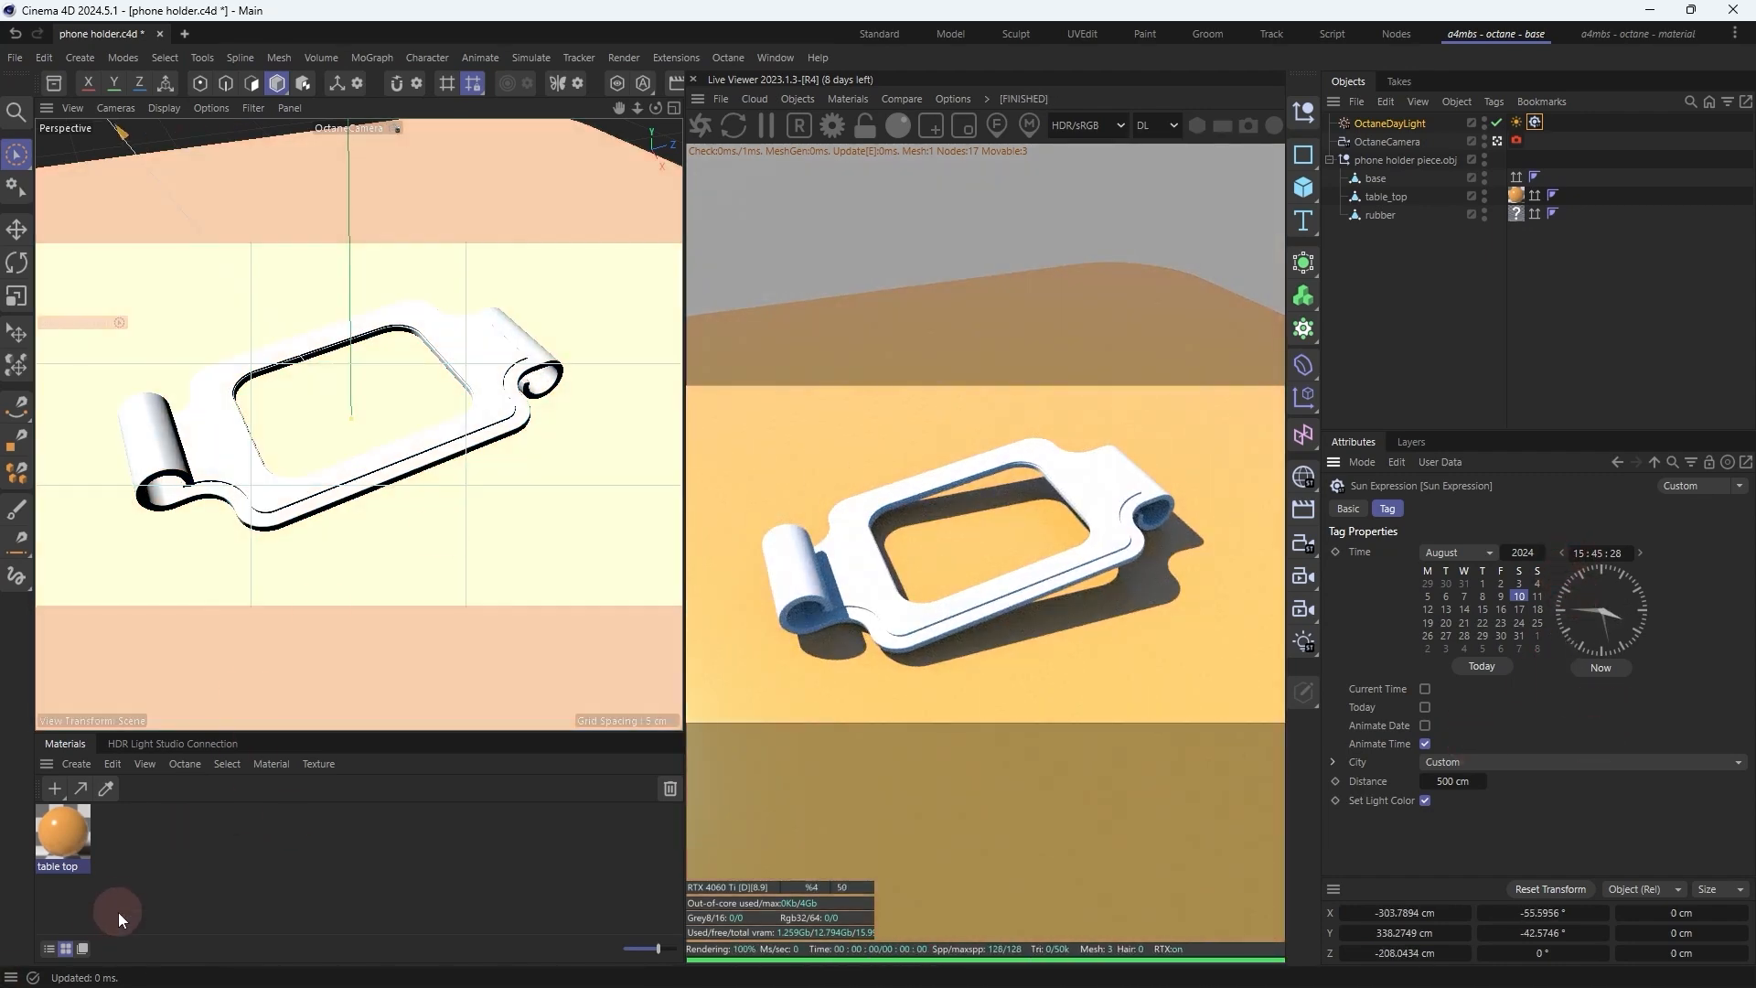
{"action": "double_click", "coordinate": [64, 832]}
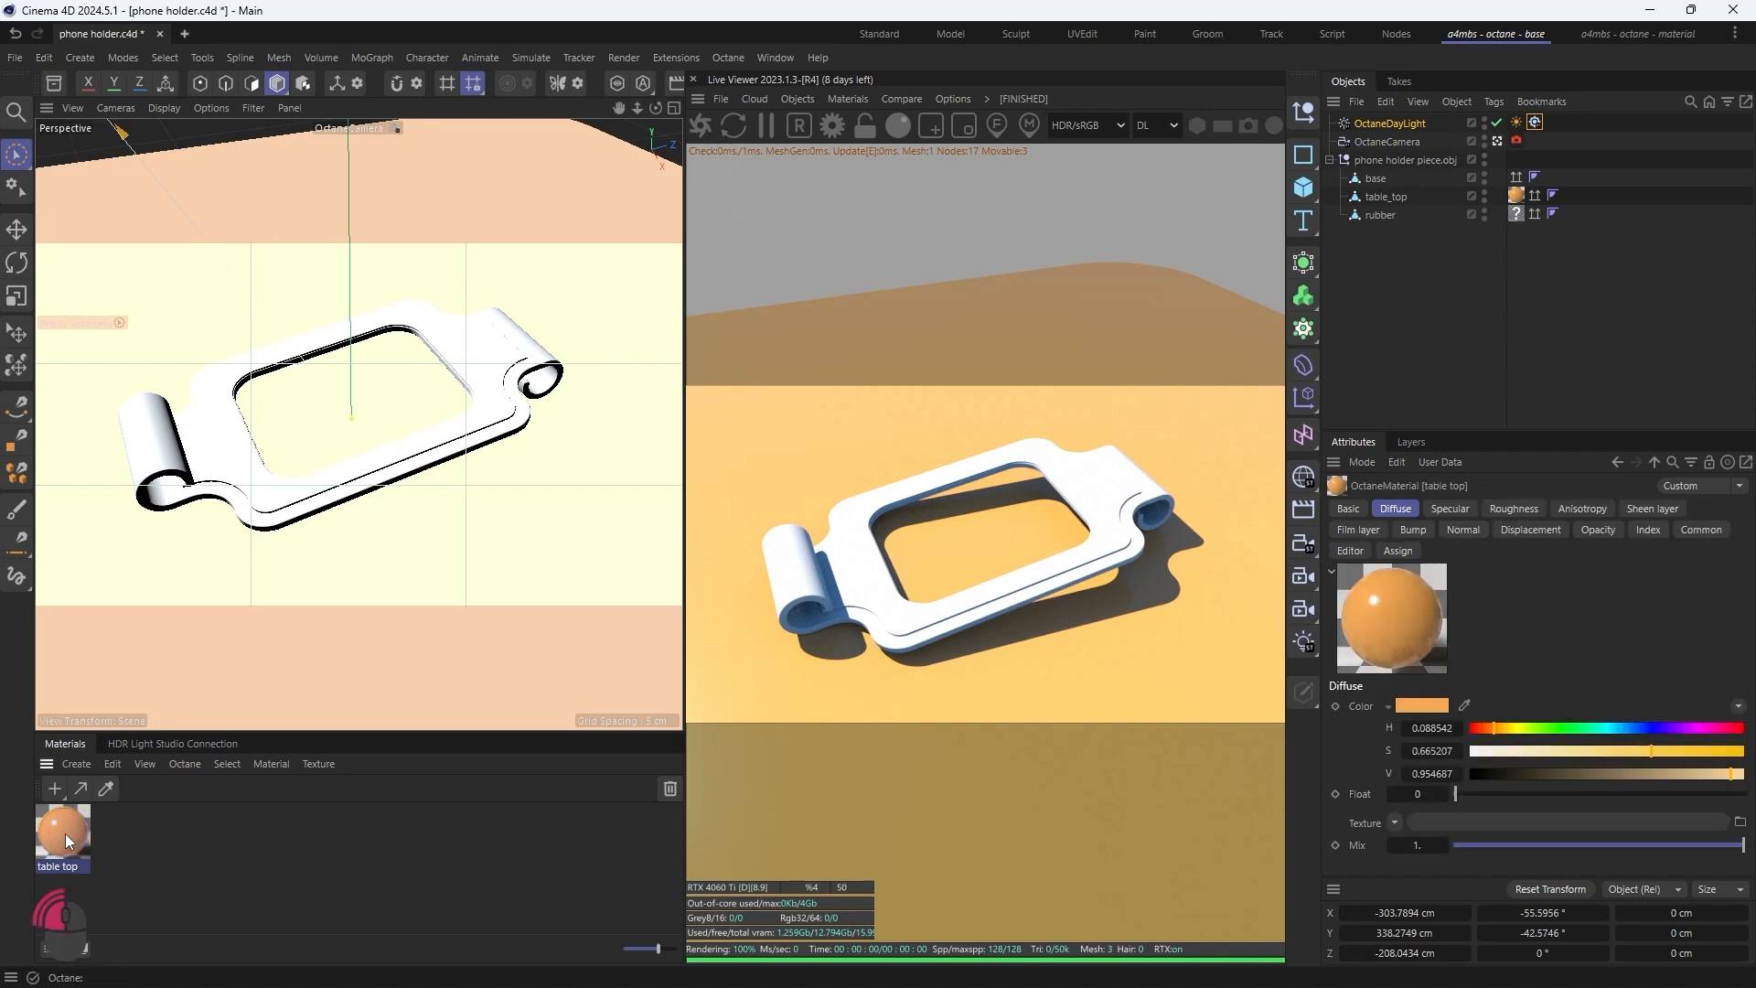
{"action": "left_click_drag", "start_coordinate": [561, 348], "coordinate": [614, 340]}
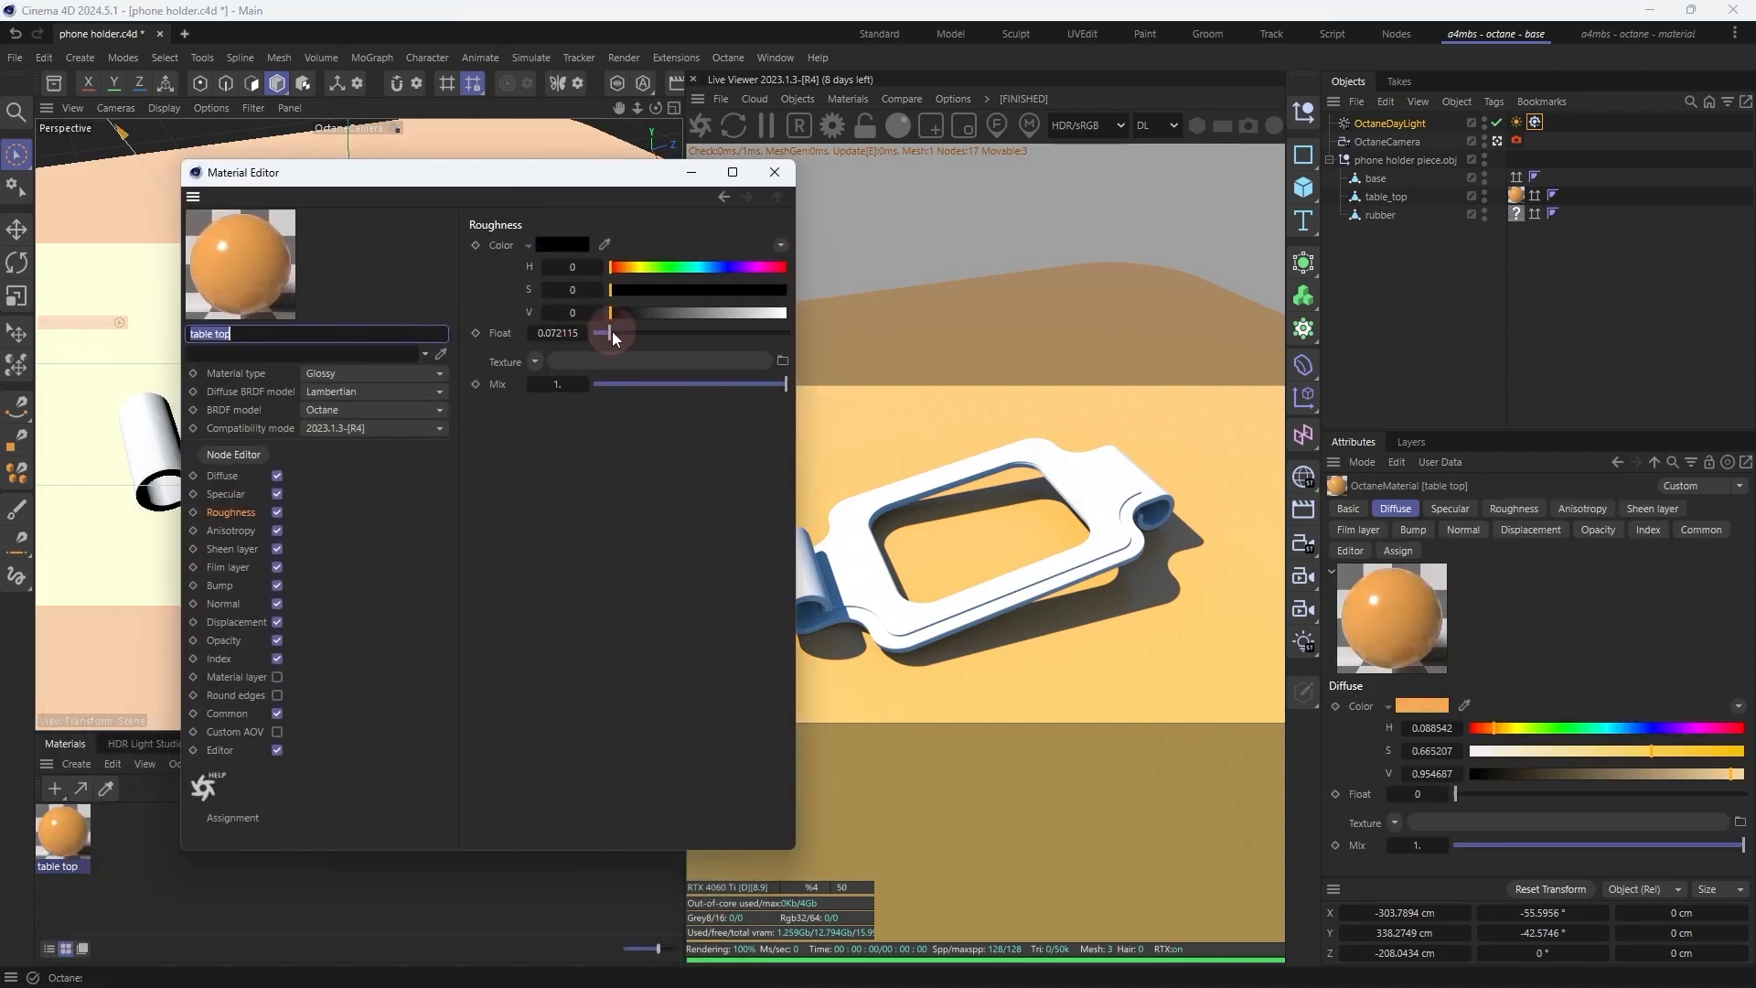
{"action": "left_click", "coordinate": [775, 172]}
Step: Create an Octane Metallic material and assign it to the base object
{"action": "left_click", "coordinate": [188, 764]}
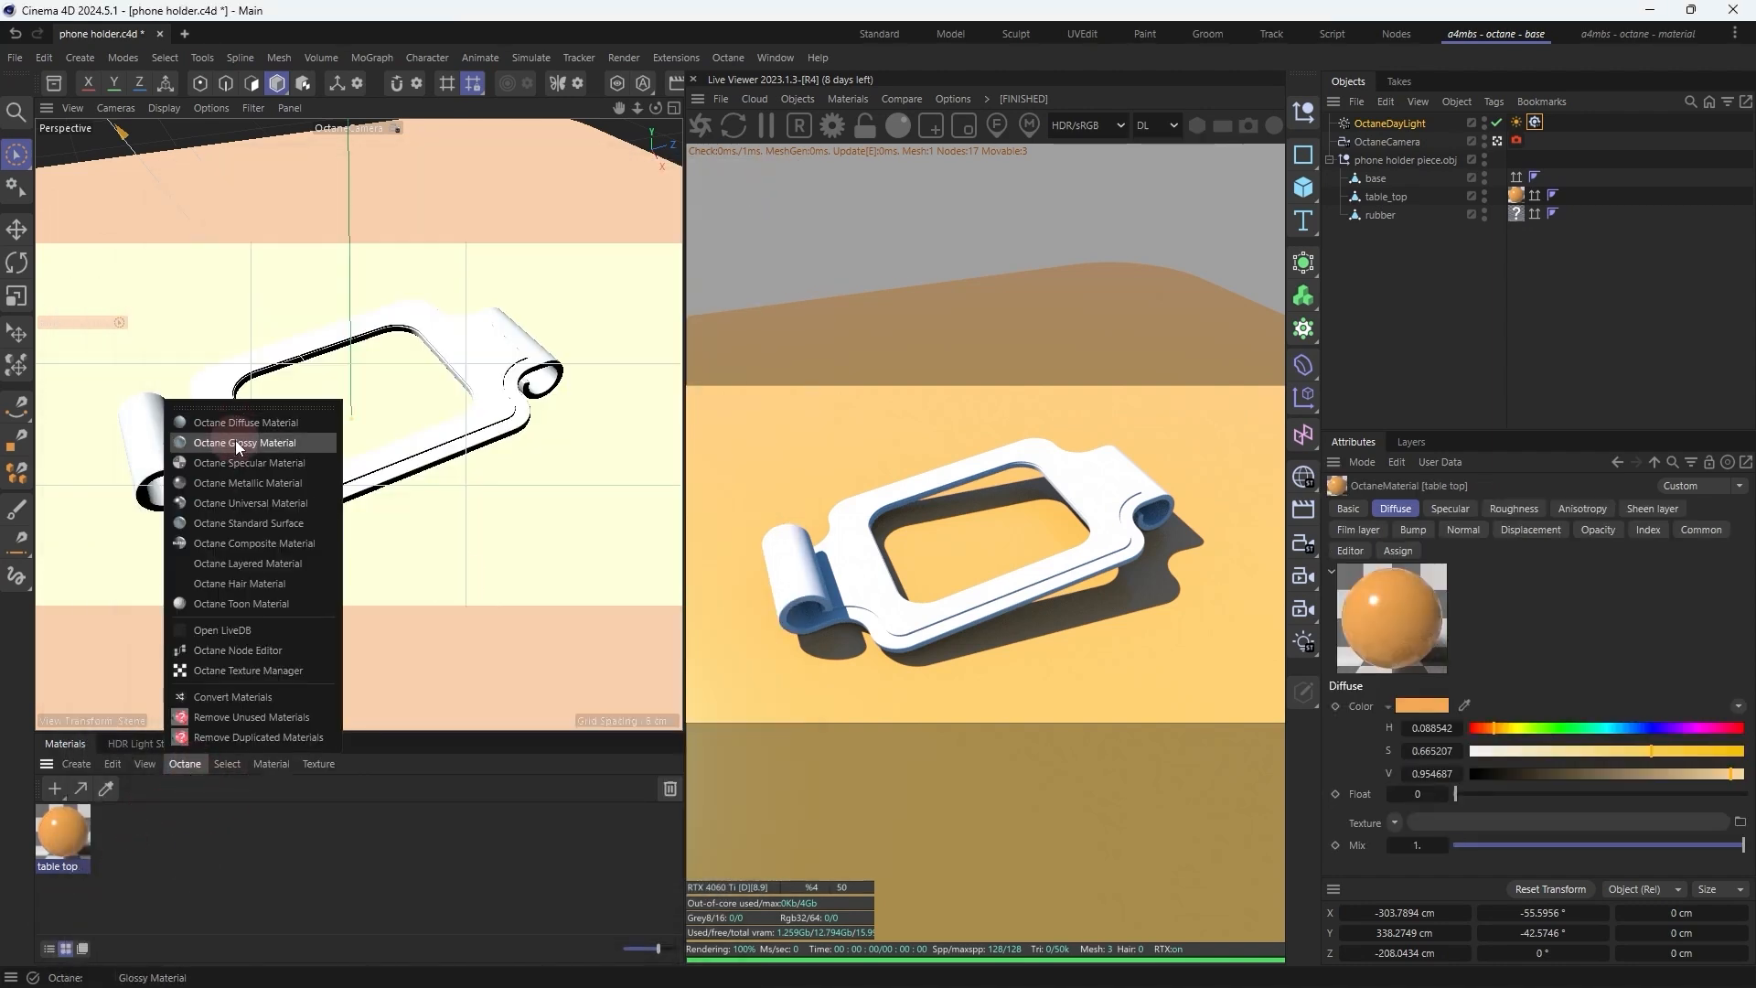
{"action": "left_click", "coordinate": [239, 481]}
{"action": "left_click_drag", "start_coordinate": [74, 846], "coordinate": [1376, 180]}
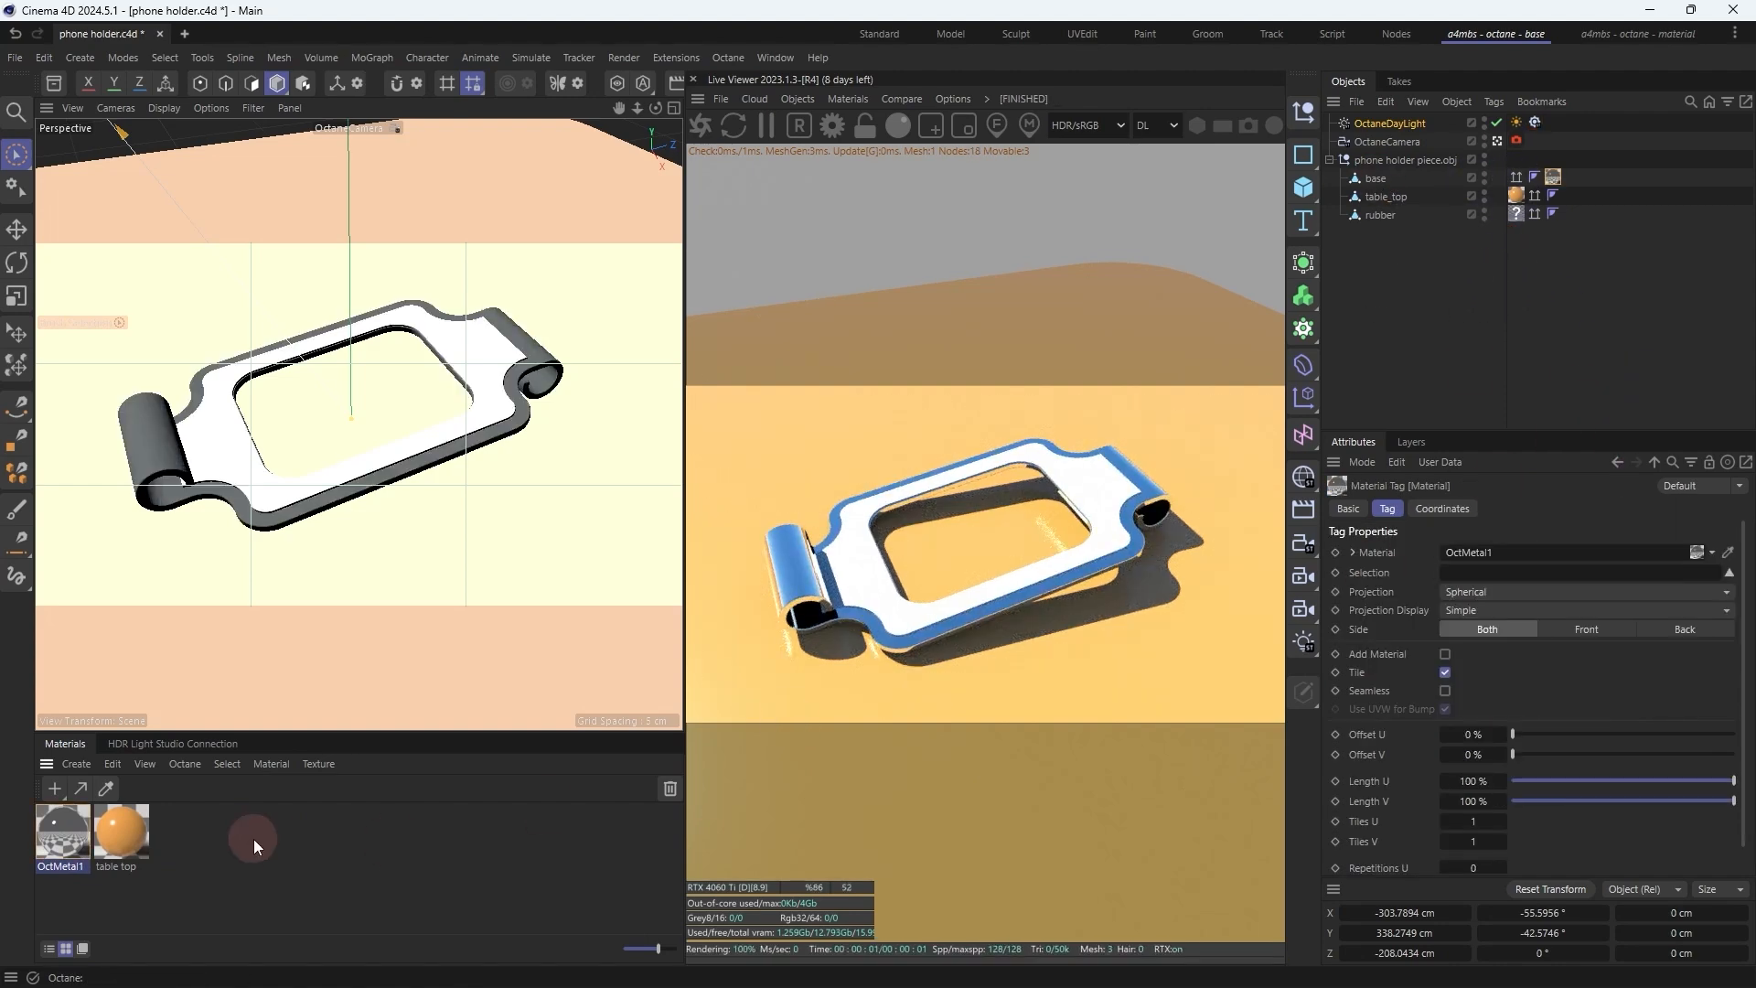
Step: Set the metallic material's roughness float to about 0.172 and close its editor
{"action": "double_click", "coordinate": [63, 833]}
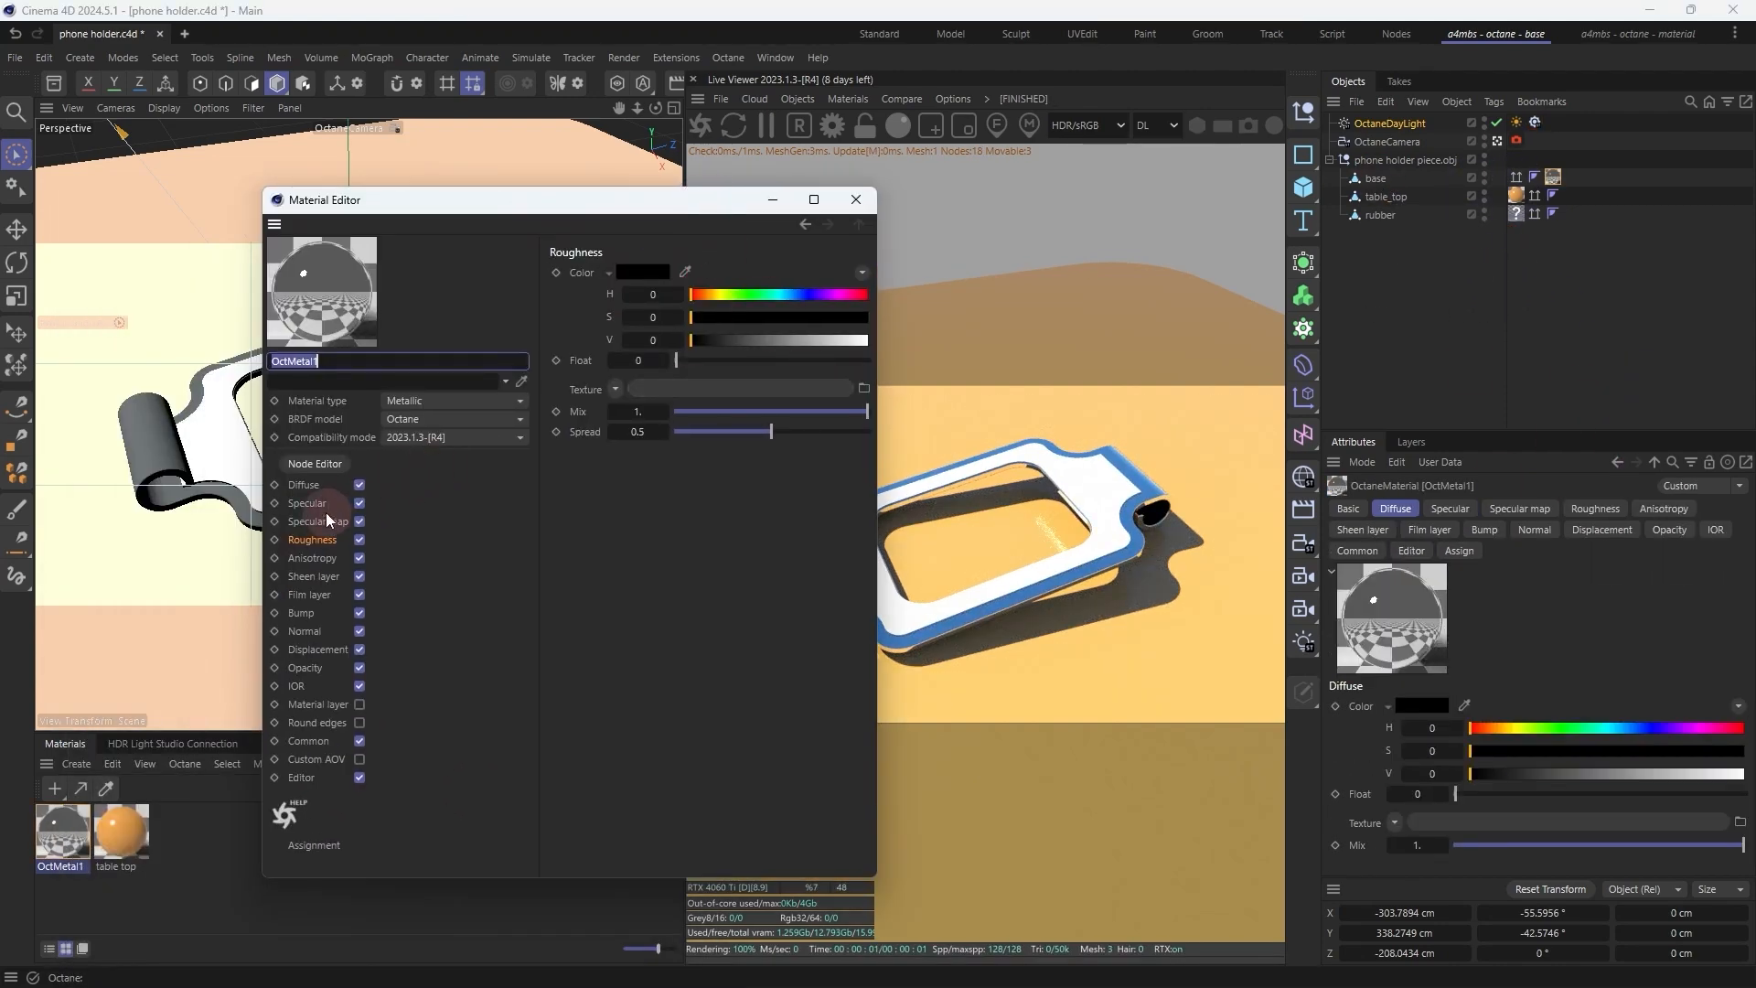
{"action": "left_click", "coordinate": [513, 474]}
{"action": "left_click_drag", "start_coordinate": [677, 361], "coordinate": [708, 359]}
{"action": "left_click", "coordinate": [694, 218]}
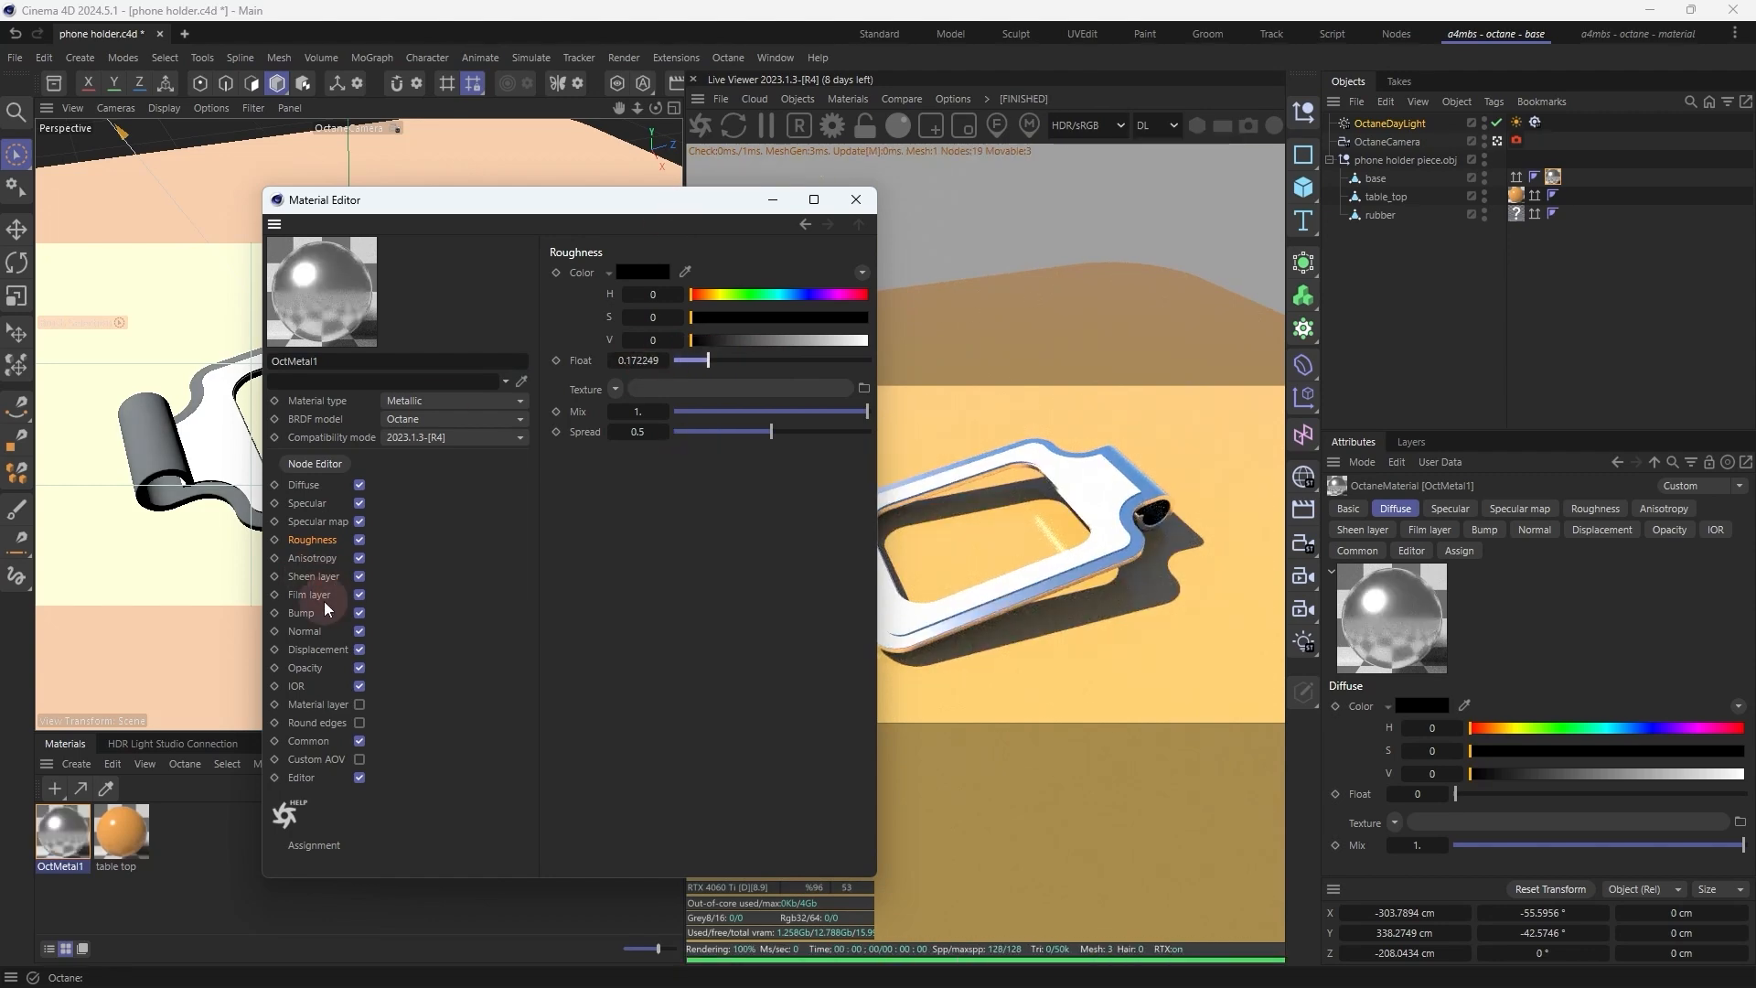
{"action": "left_click", "coordinate": [856, 199]}
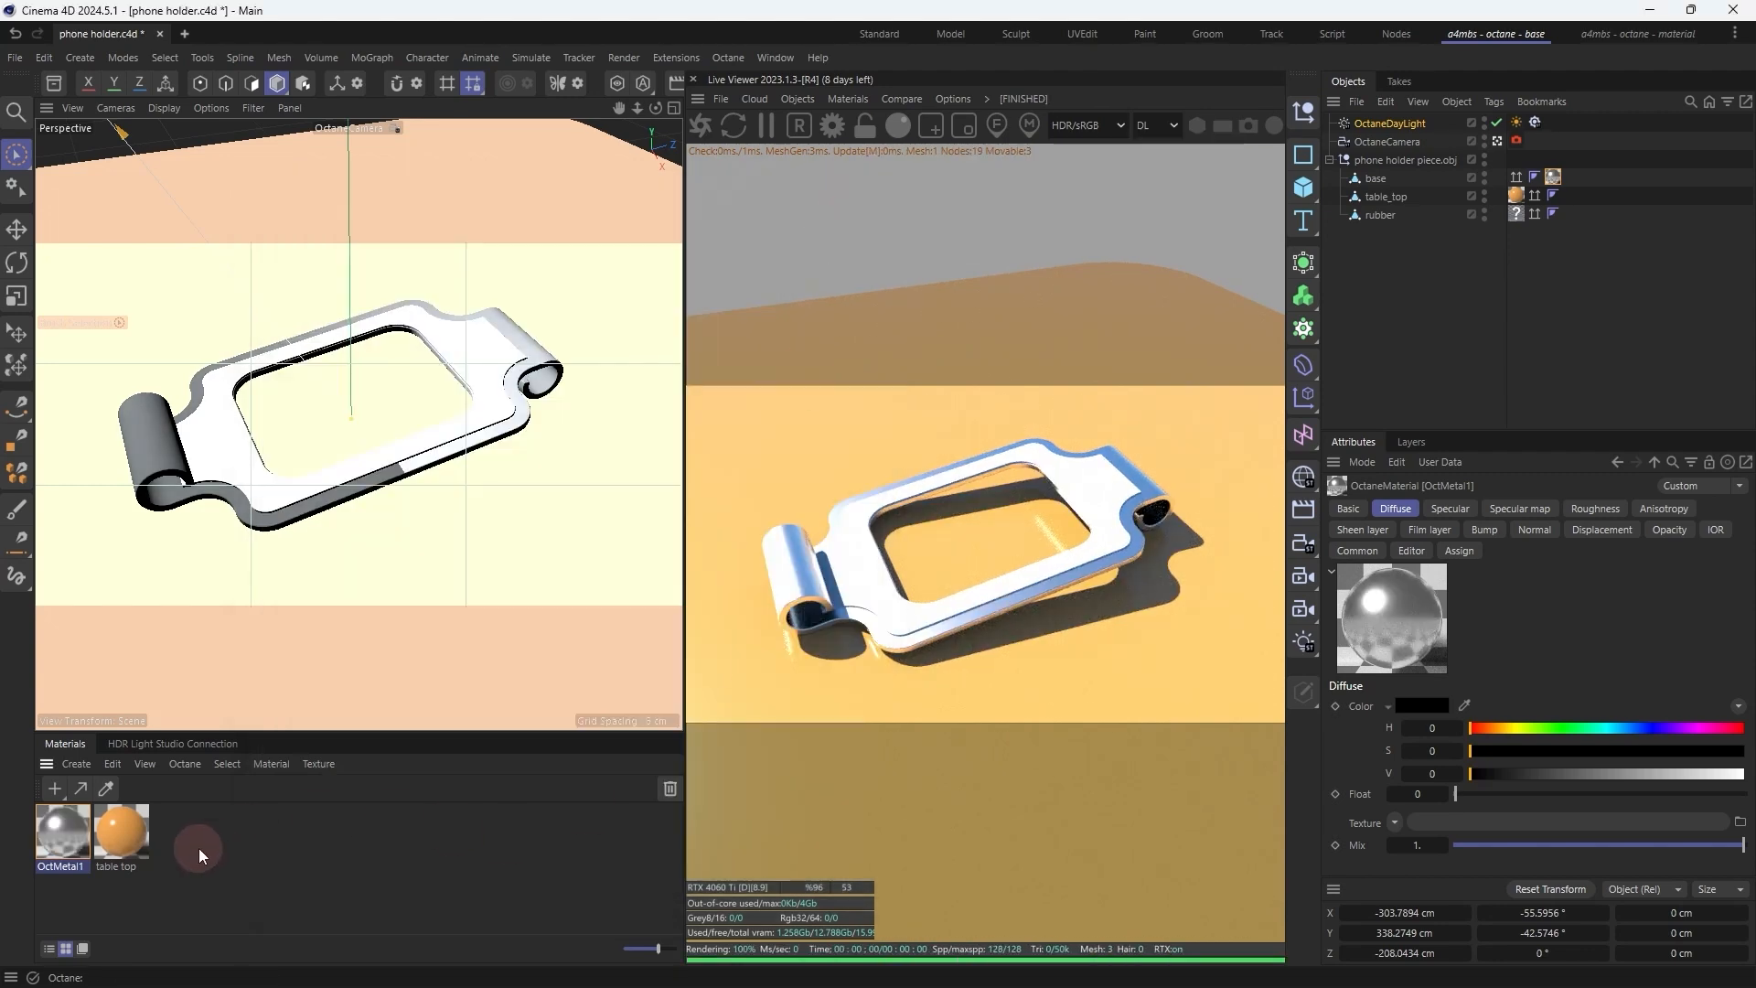
Step: Rename the metallic material as "base"
{"action": "double_click", "coordinate": [60, 867]}
{"action": "type", "text": "base"}
{"action": "key", "text": "Return"}
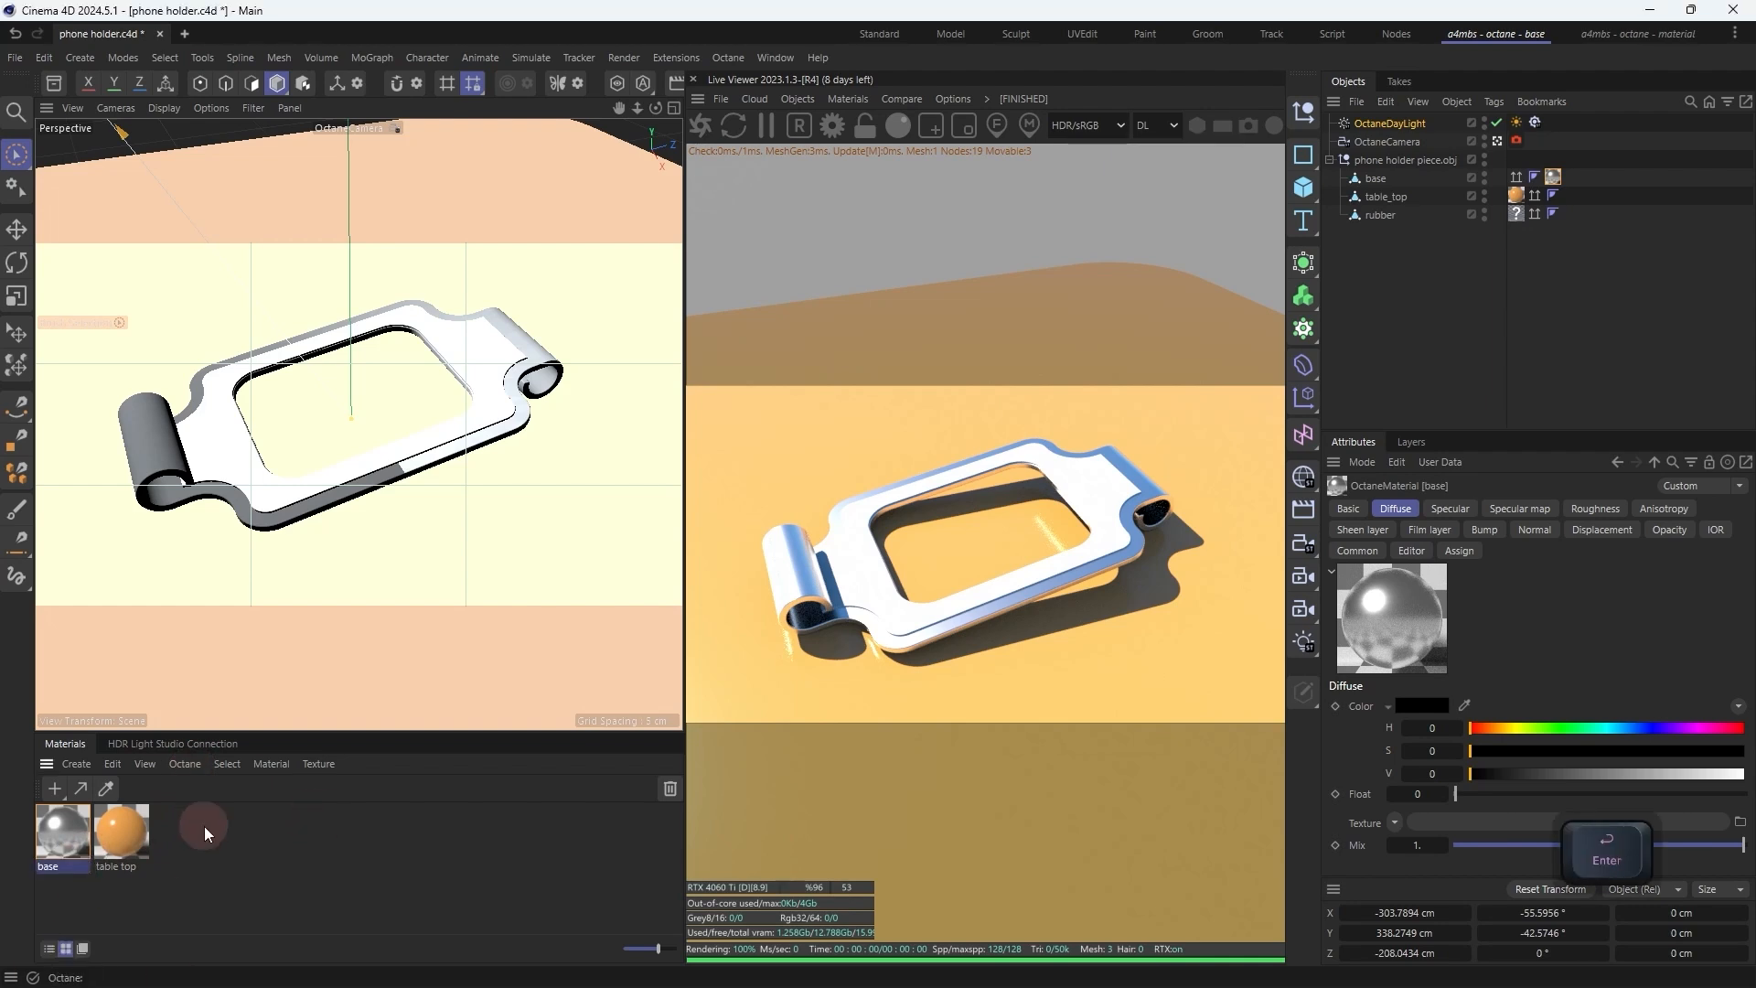
Step: Set the base material's metallic reflection mode to Rgb IOR and apply the Gold IOR preset
{"action": "double_click", "coordinate": [61, 834]}
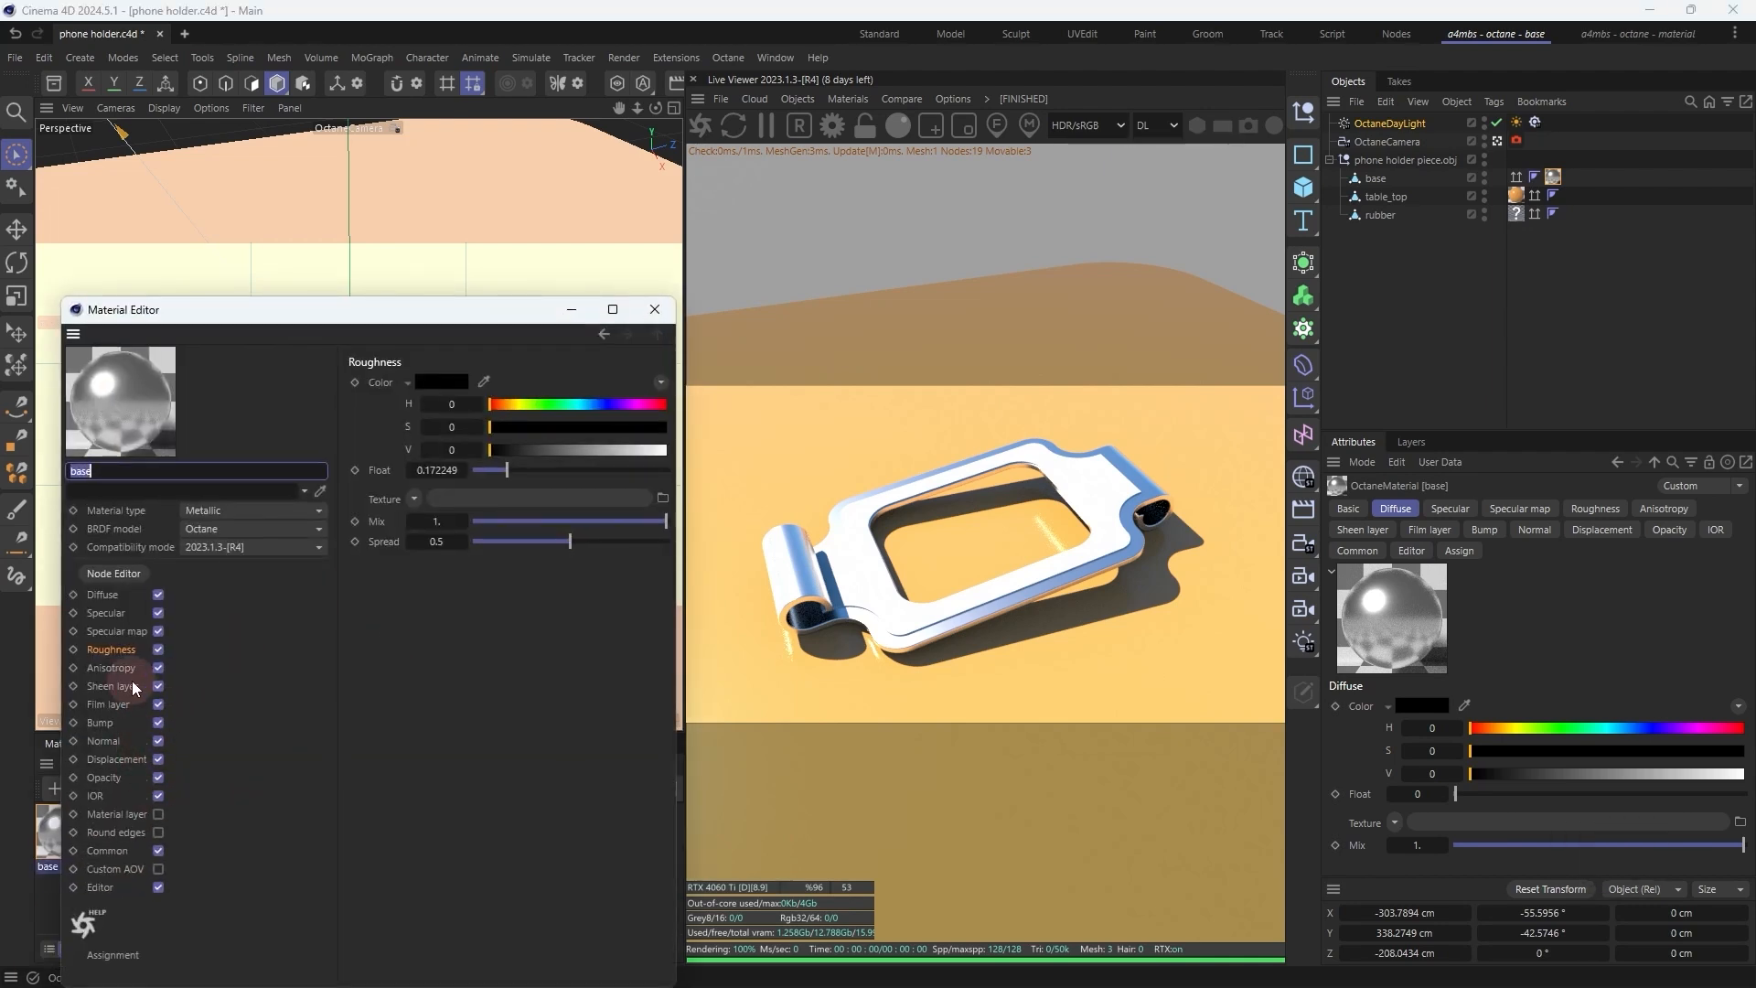
{"action": "left_click_drag", "start_coordinate": [402, 309], "coordinate": [654, 213]}
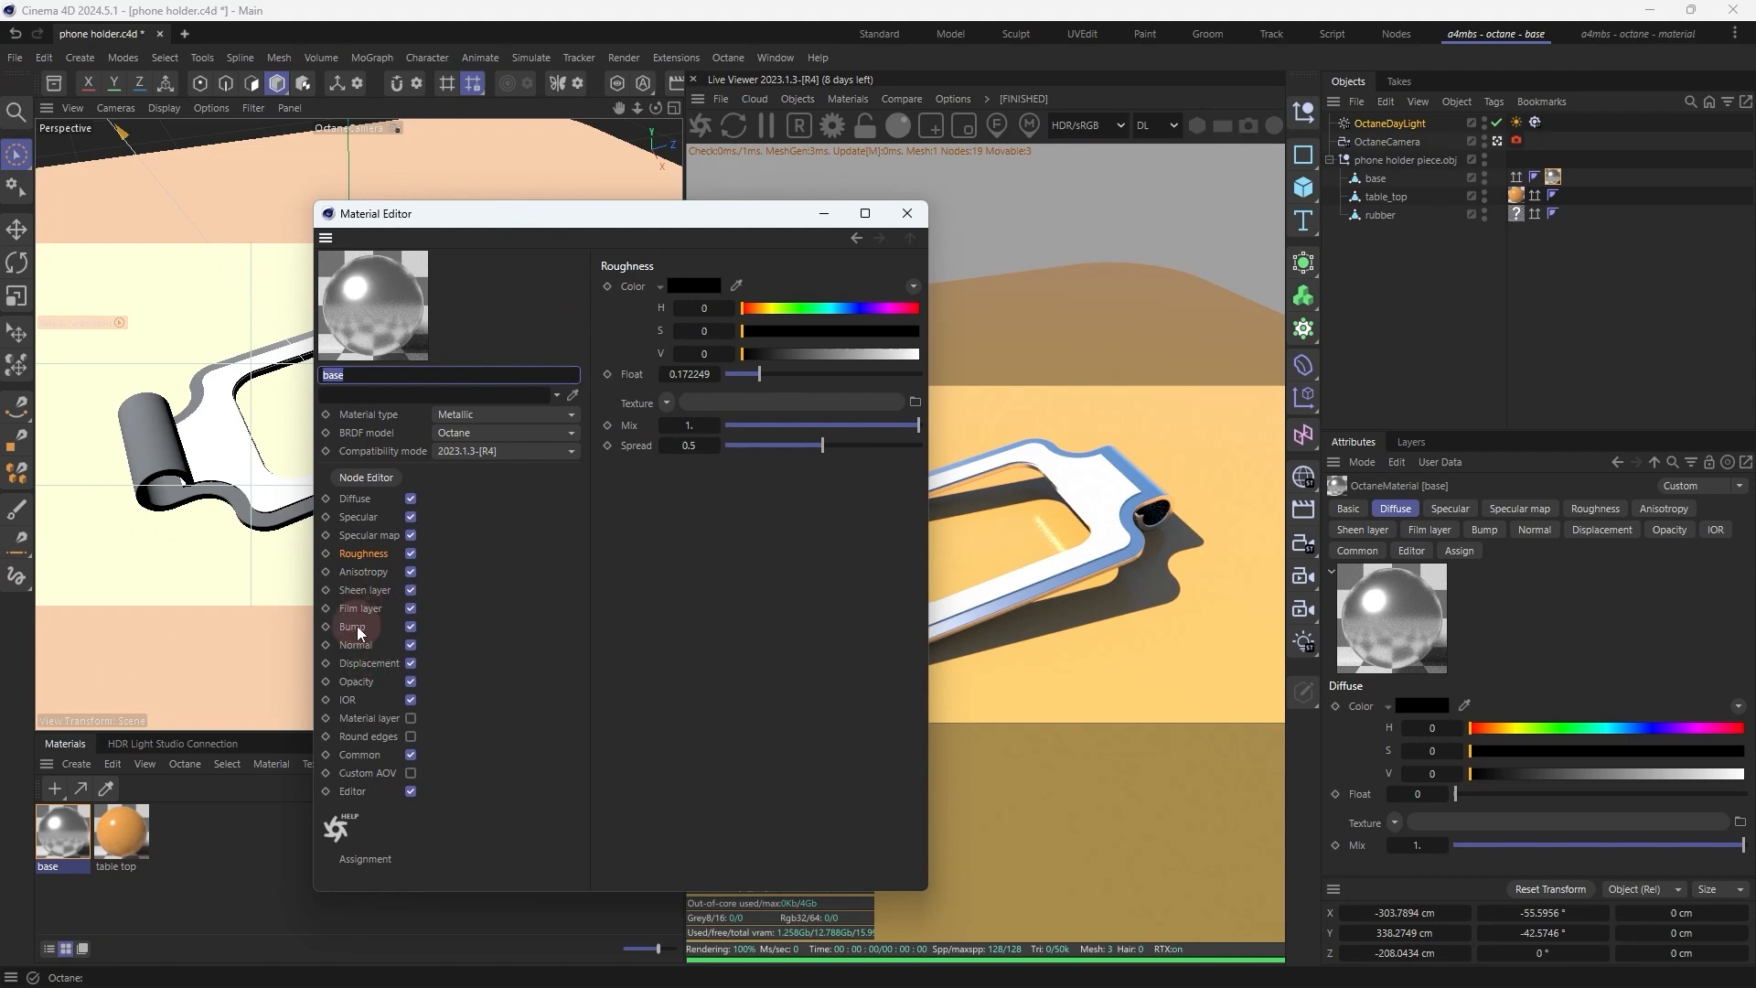
{"action": "left_click", "coordinate": [349, 700]}
{"action": "left_click", "coordinate": [855, 294]}
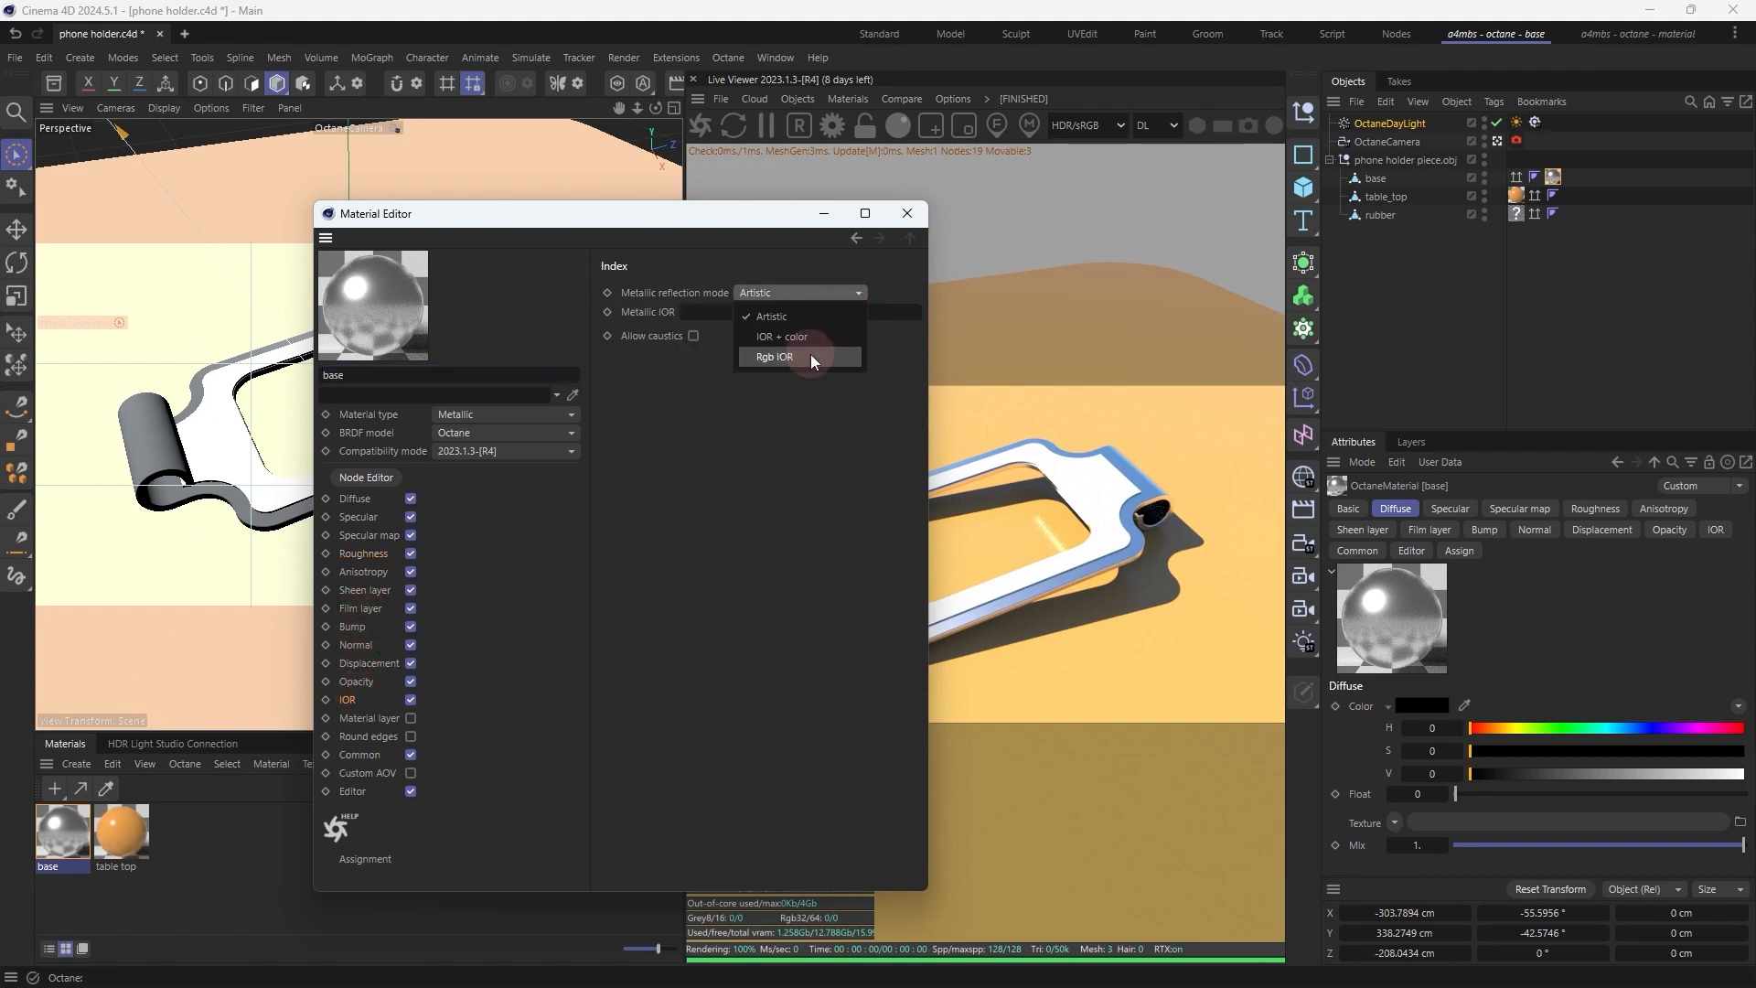
{"action": "left_click", "coordinate": [810, 354]}
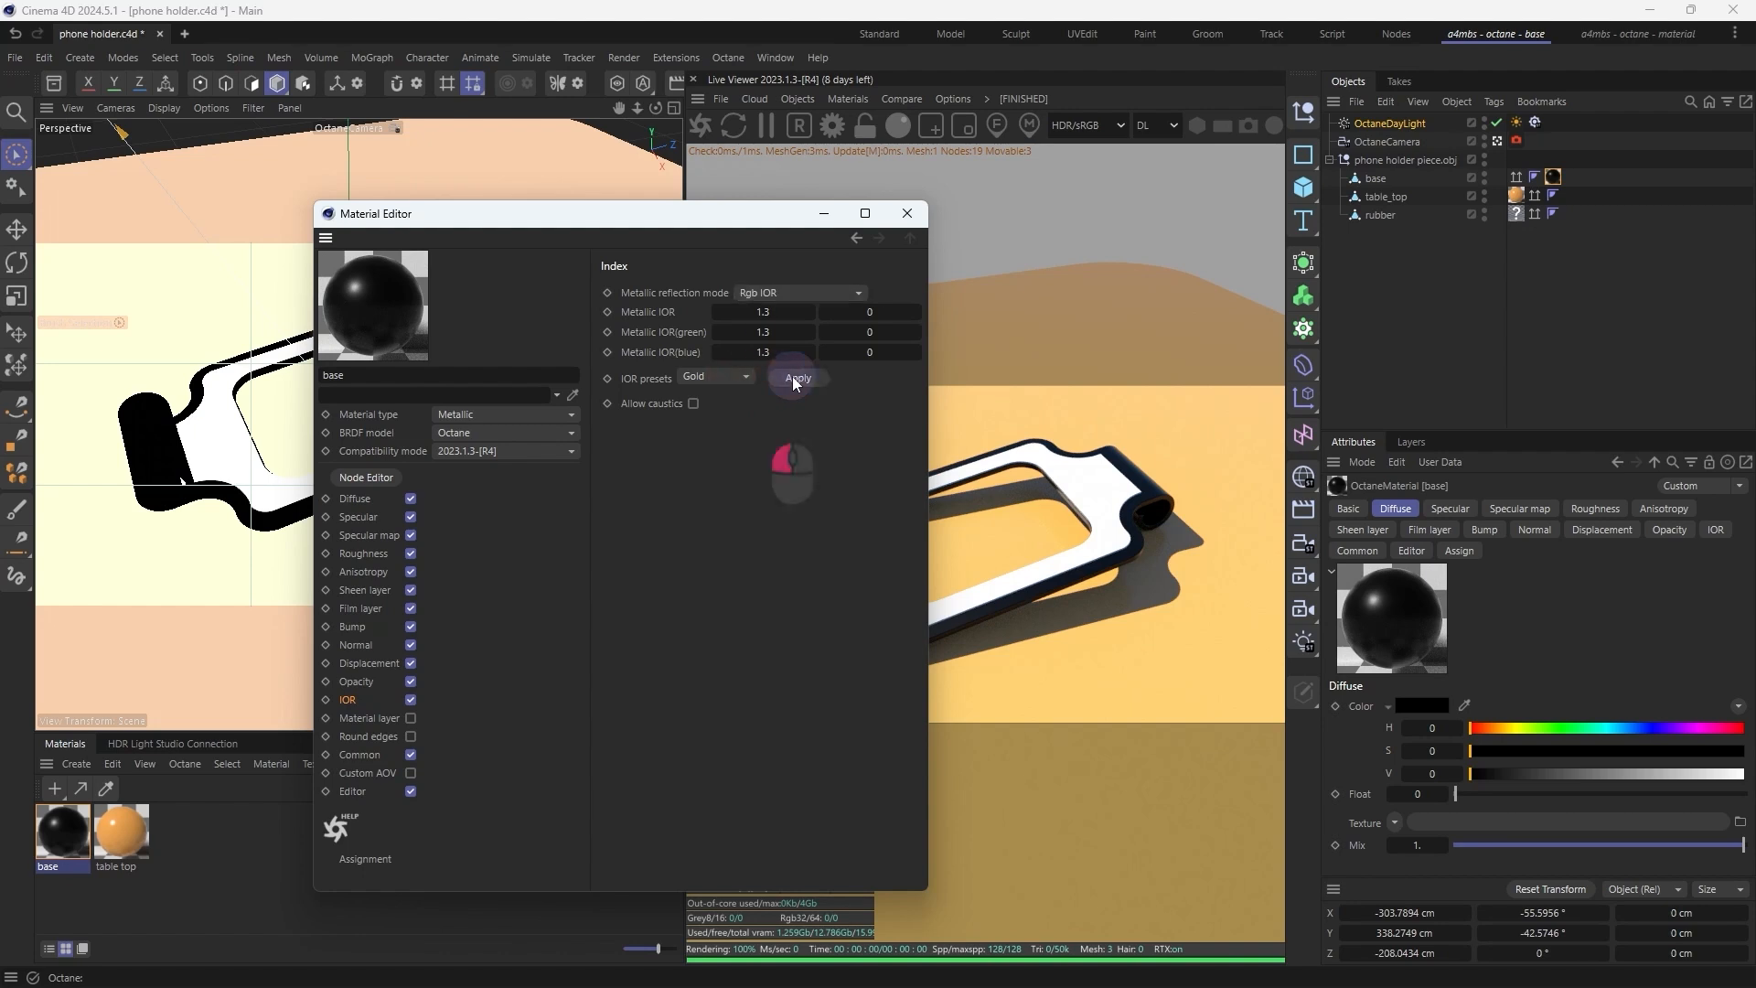
{"action": "left_click", "coordinate": [792, 377]}
Step: Apply the Aluminium IOR preset to the base material and close its editor
{"action": "left_click_drag", "start_coordinate": [745, 214], "coordinate": [684, 222]}
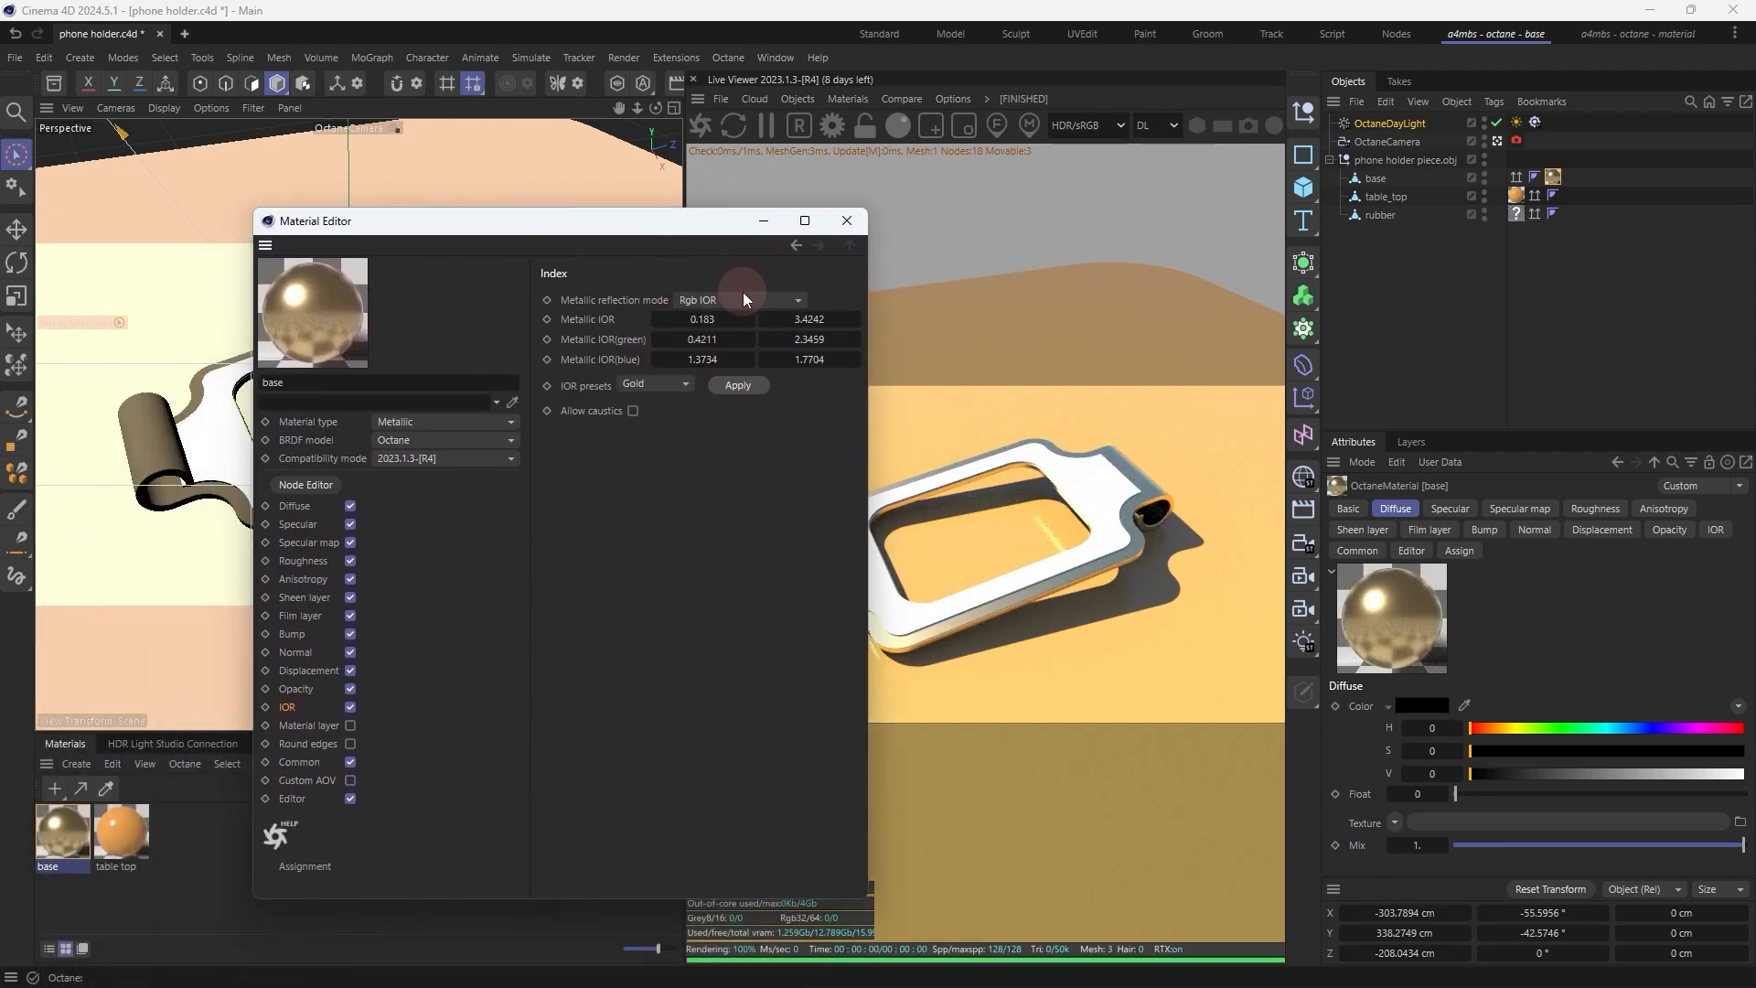
{"action": "left_click", "coordinate": [655, 385]}
{"action": "left_click", "coordinate": [663, 467]}
{"action": "left_click", "coordinate": [739, 384]}
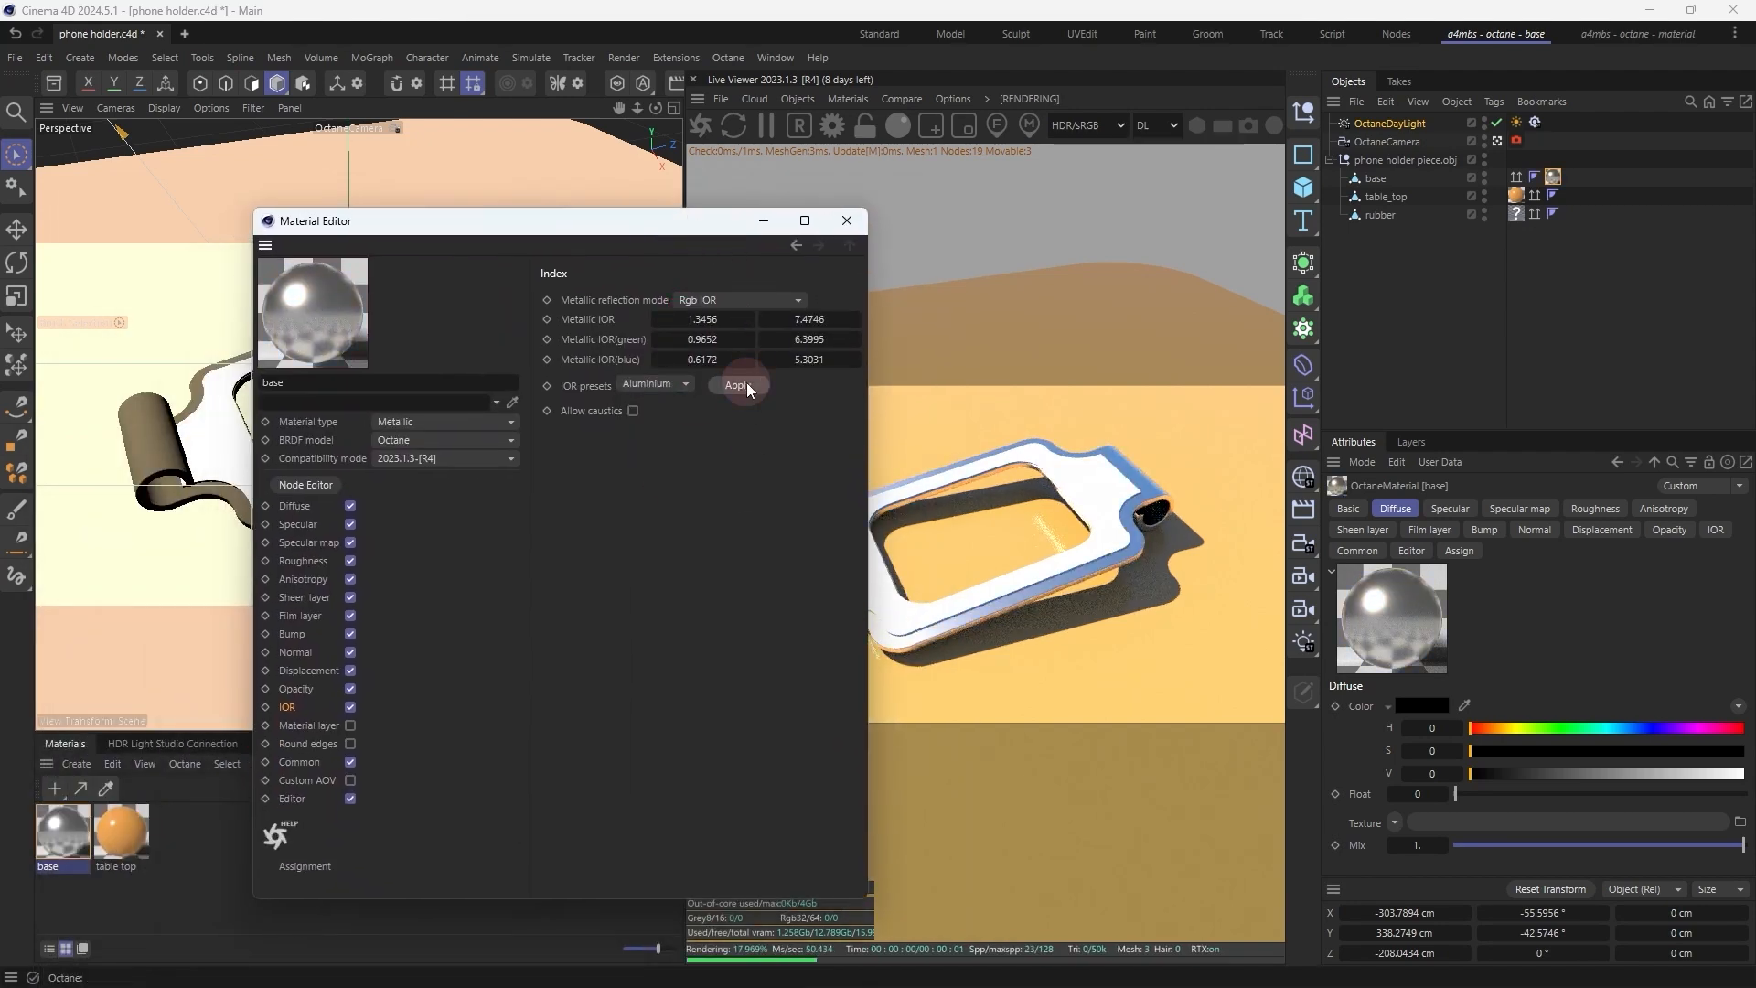
{"action": "left_click", "coordinate": [152, 915]}
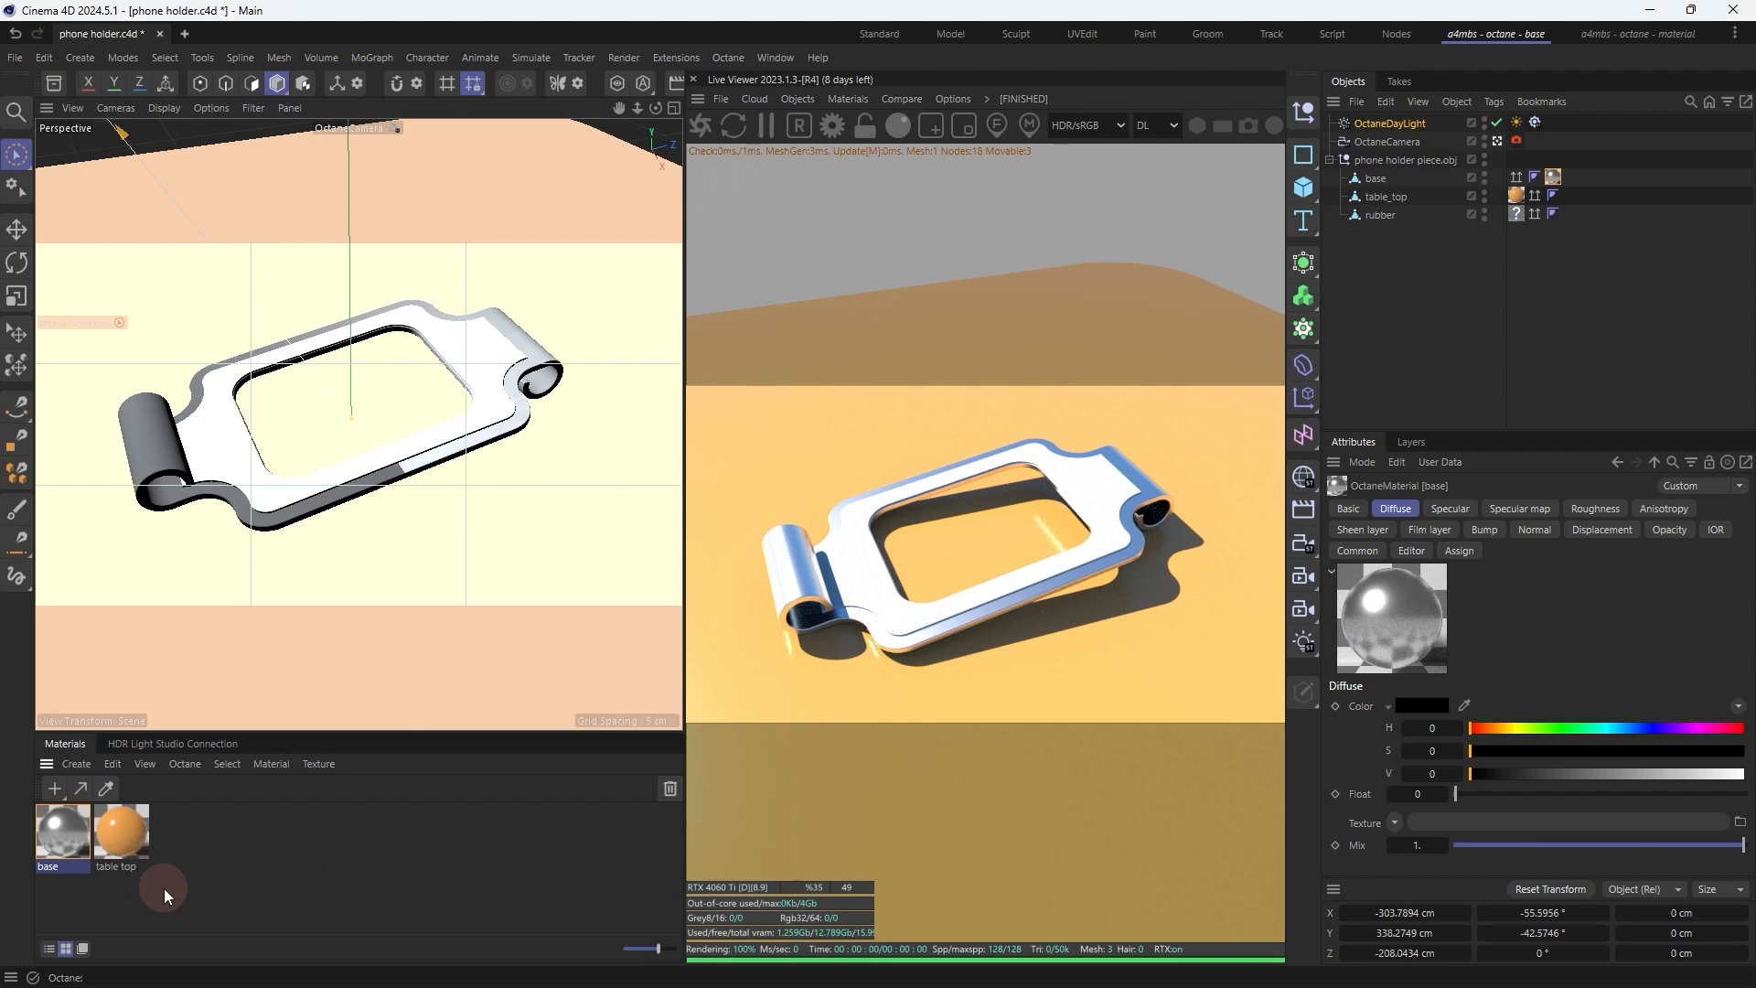
Step: Create another Octane Glossy material and assign it to the rubber object in place of its missing material
{"action": "left_click", "coordinate": [185, 764]}
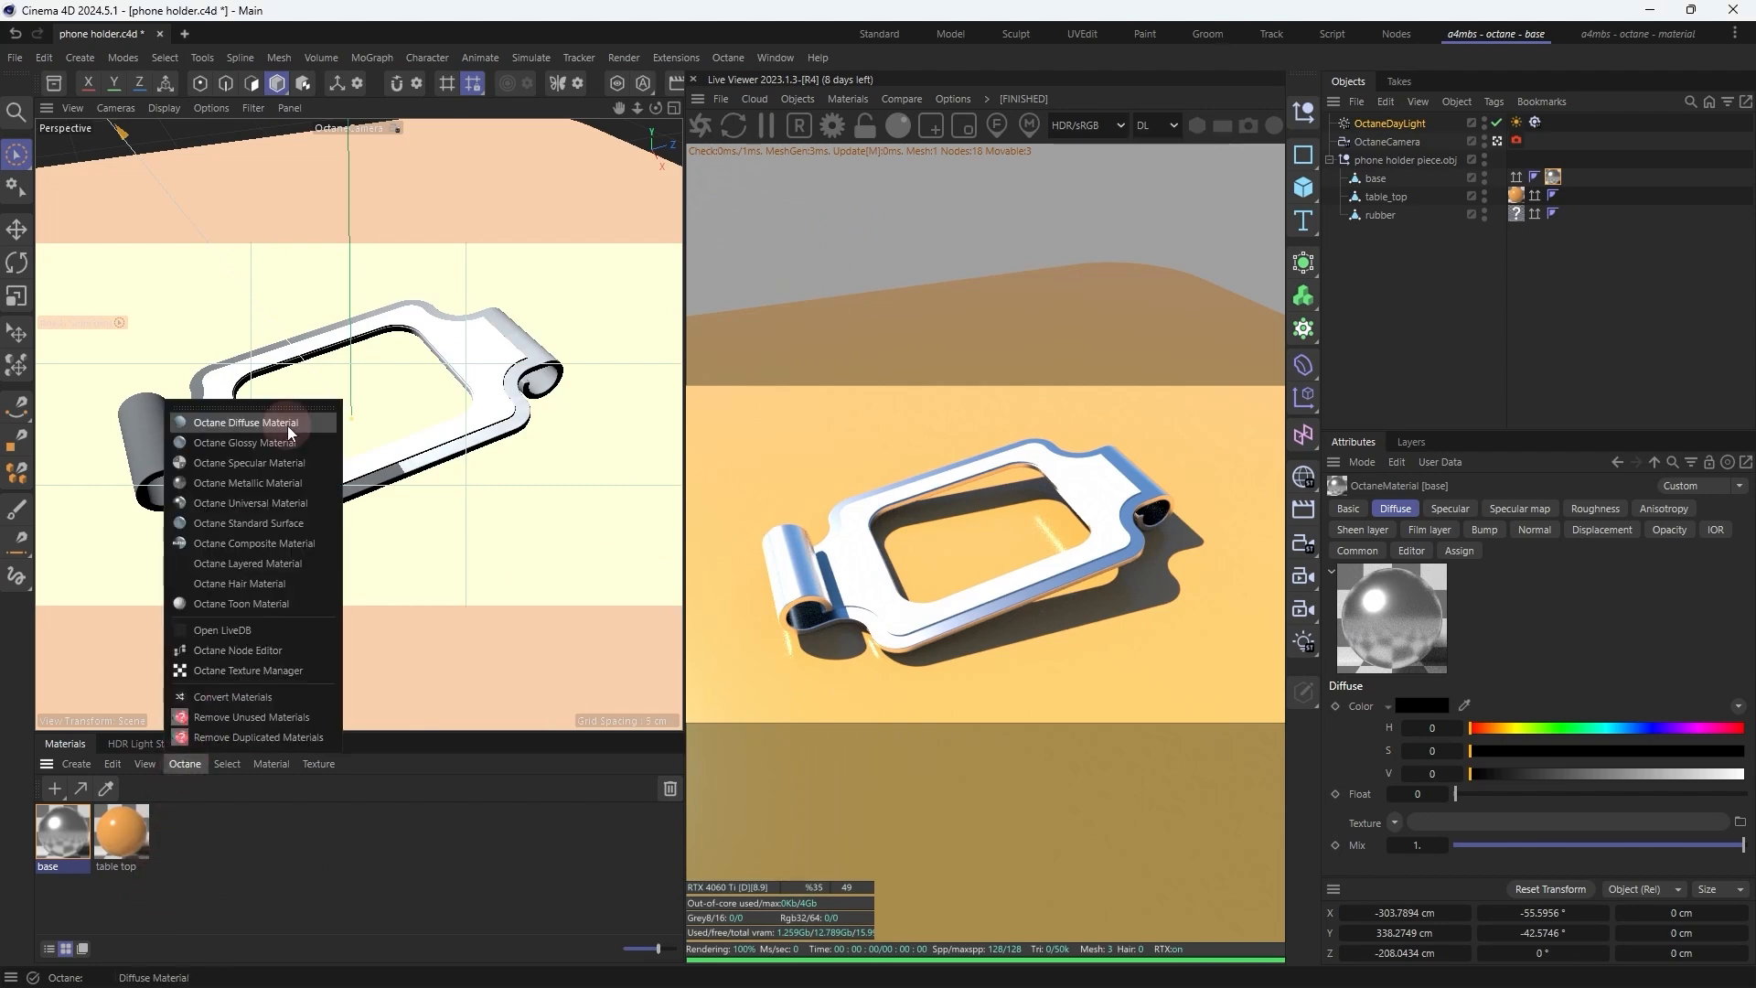
{"action": "left_click", "coordinate": [265, 443]}
{"action": "left_click_drag", "start_coordinate": [68, 840], "coordinate": [1519, 214]}
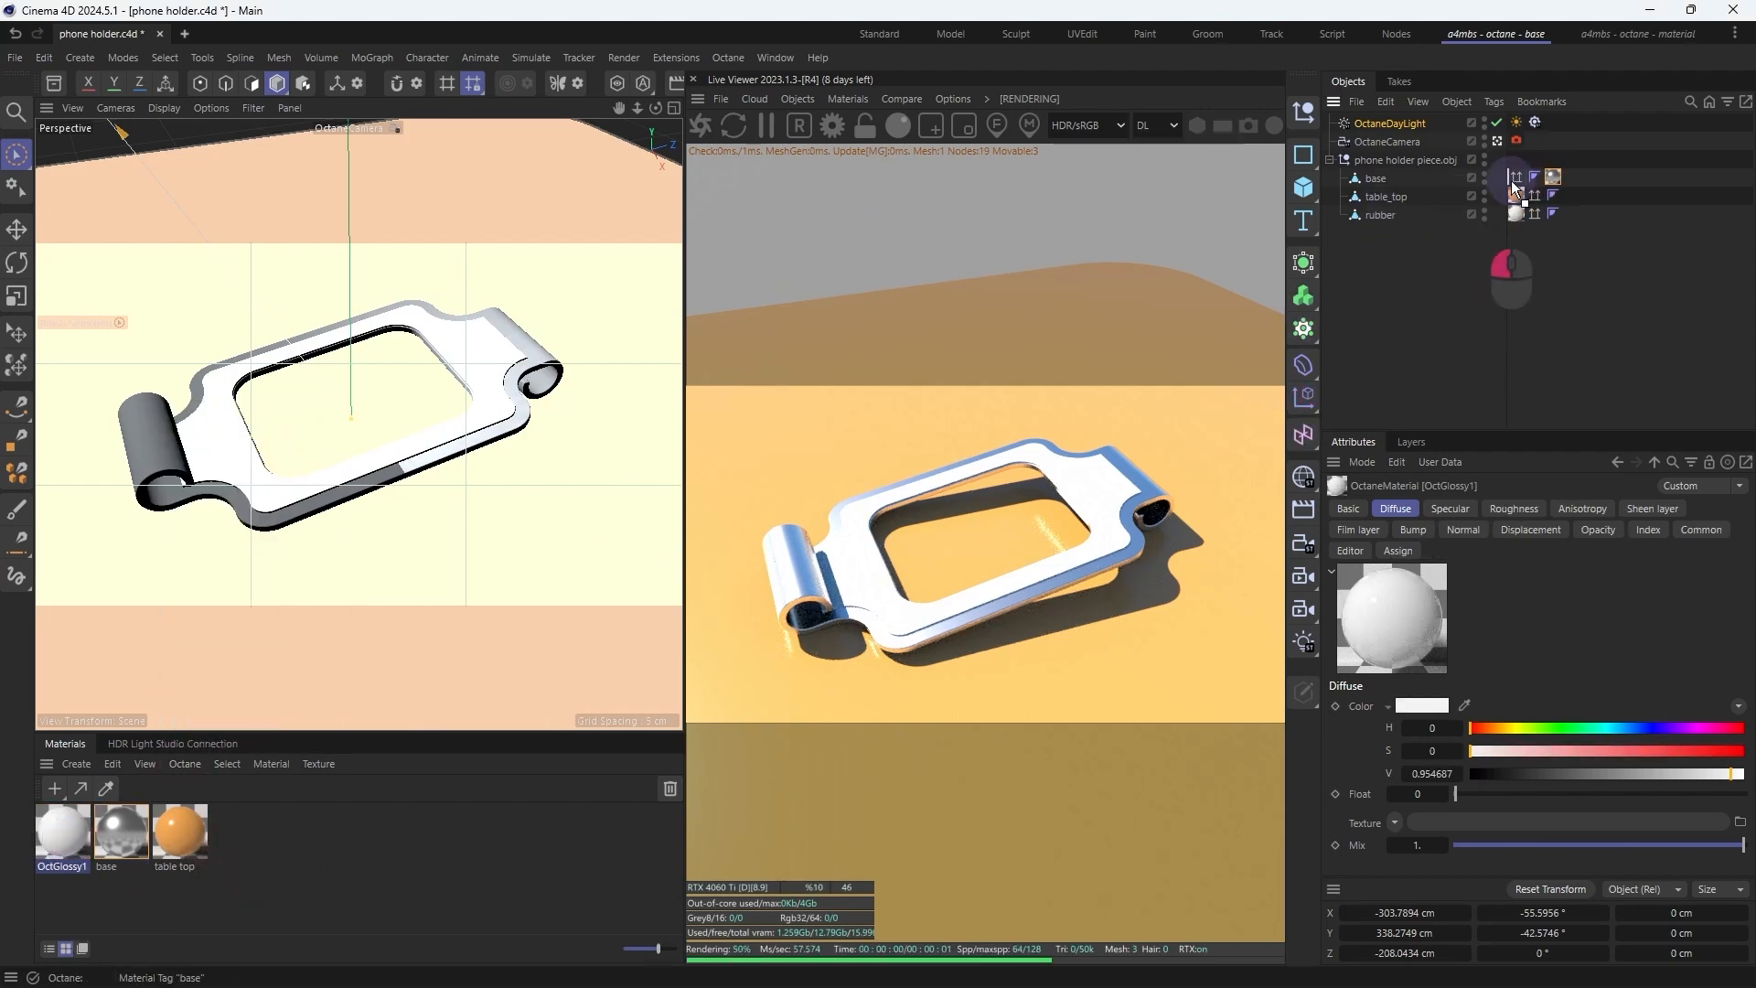
Step: Darken the rubber object's glossy material to a mid-grey diffuse value of about 0.49 and raise its roughness
{"action": "double_click", "coordinate": [80, 845]}
{"action": "left_click_drag", "start_coordinate": [529, 307], "coordinate": [764, 212]}
{"action": "left_click", "coordinate": [374, 521]}
{"action": "left_click", "coordinate": [813, 354]}
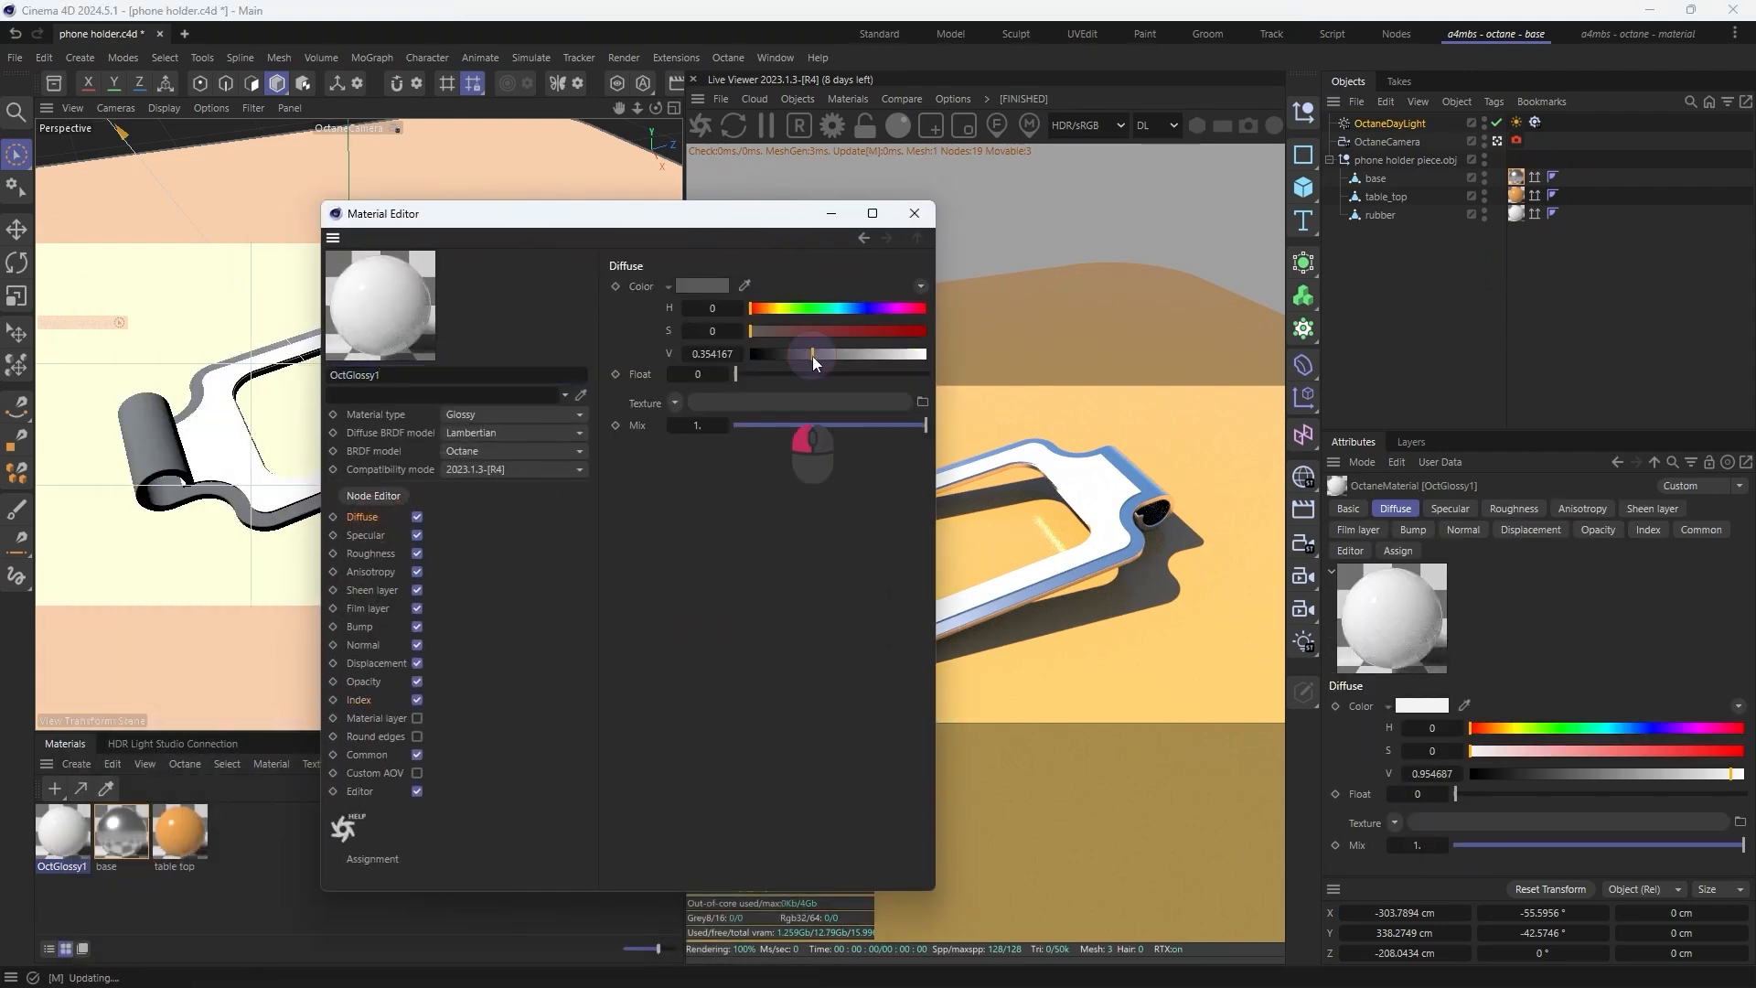
{"action": "left_click", "coordinate": [392, 552]}
{"action": "left_click_drag", "start_coordinate": [736, 374], "coordinate": [836, 354]}
{"action": "left_click", "coordinate": [362, 517]}
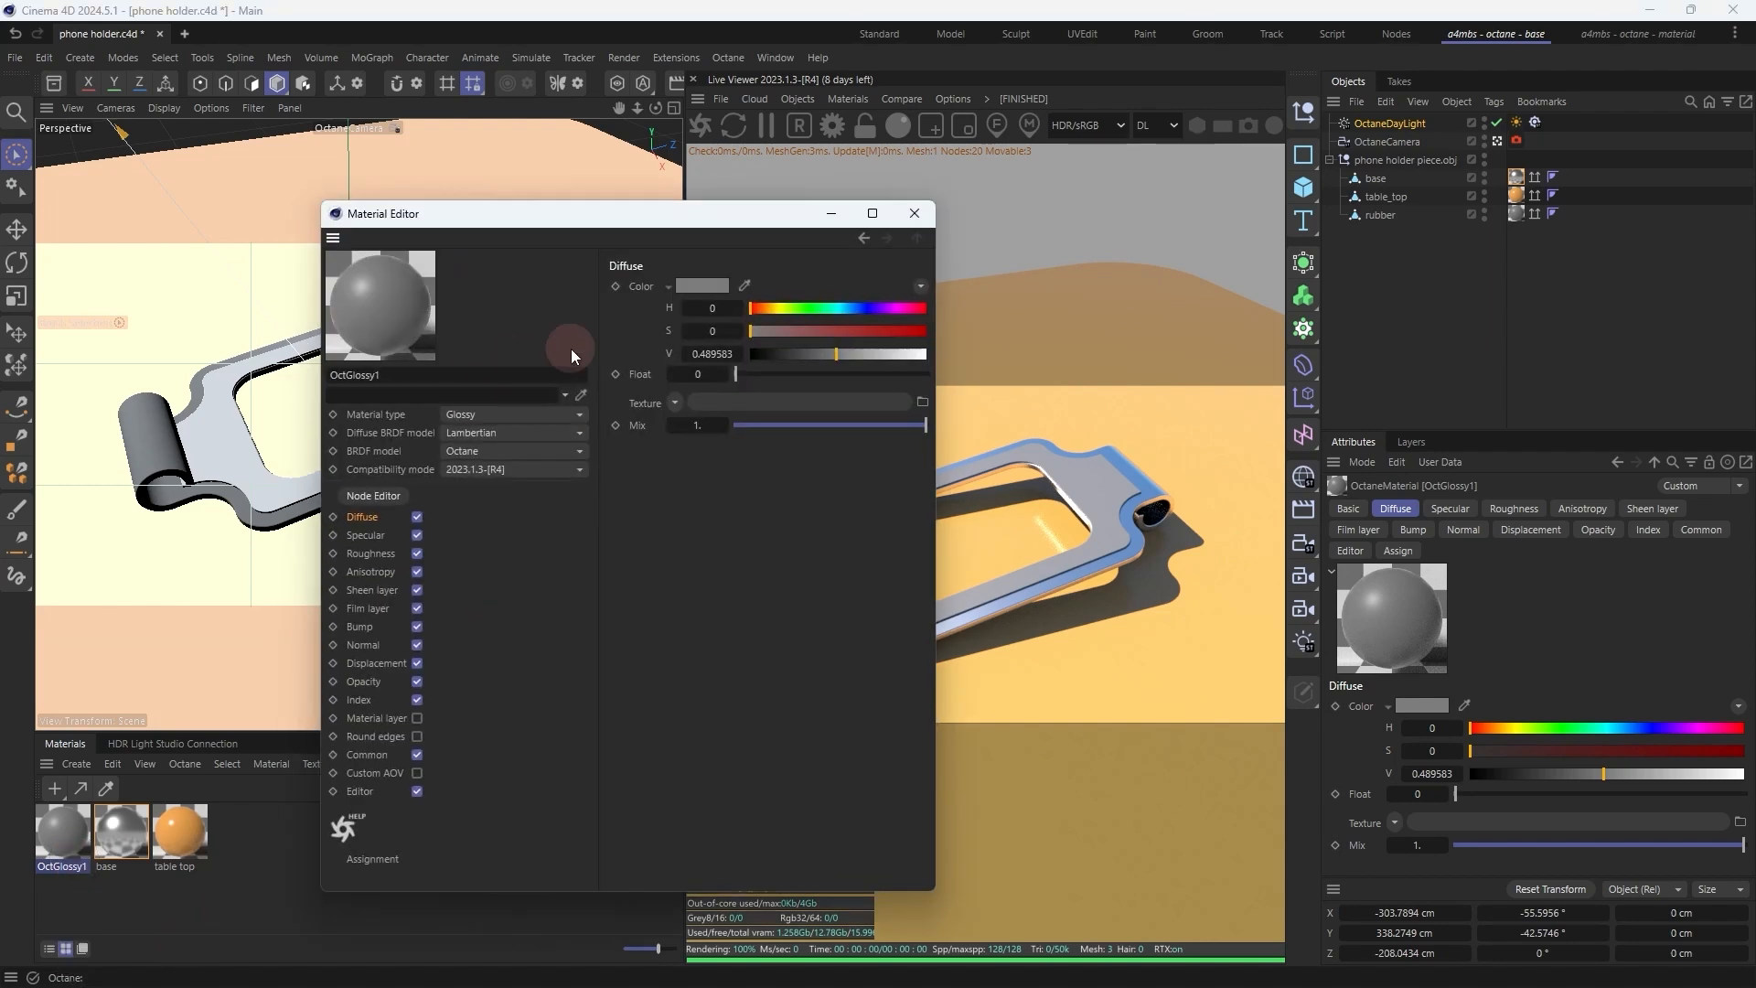
Step: Rename the grey glossy material as "rubber" and close its editor
{"action": "double_click", "coordinate": [440, 375]}
{"action": "type", "text": "rubber"}
{"action": "key", "text": "Return"}
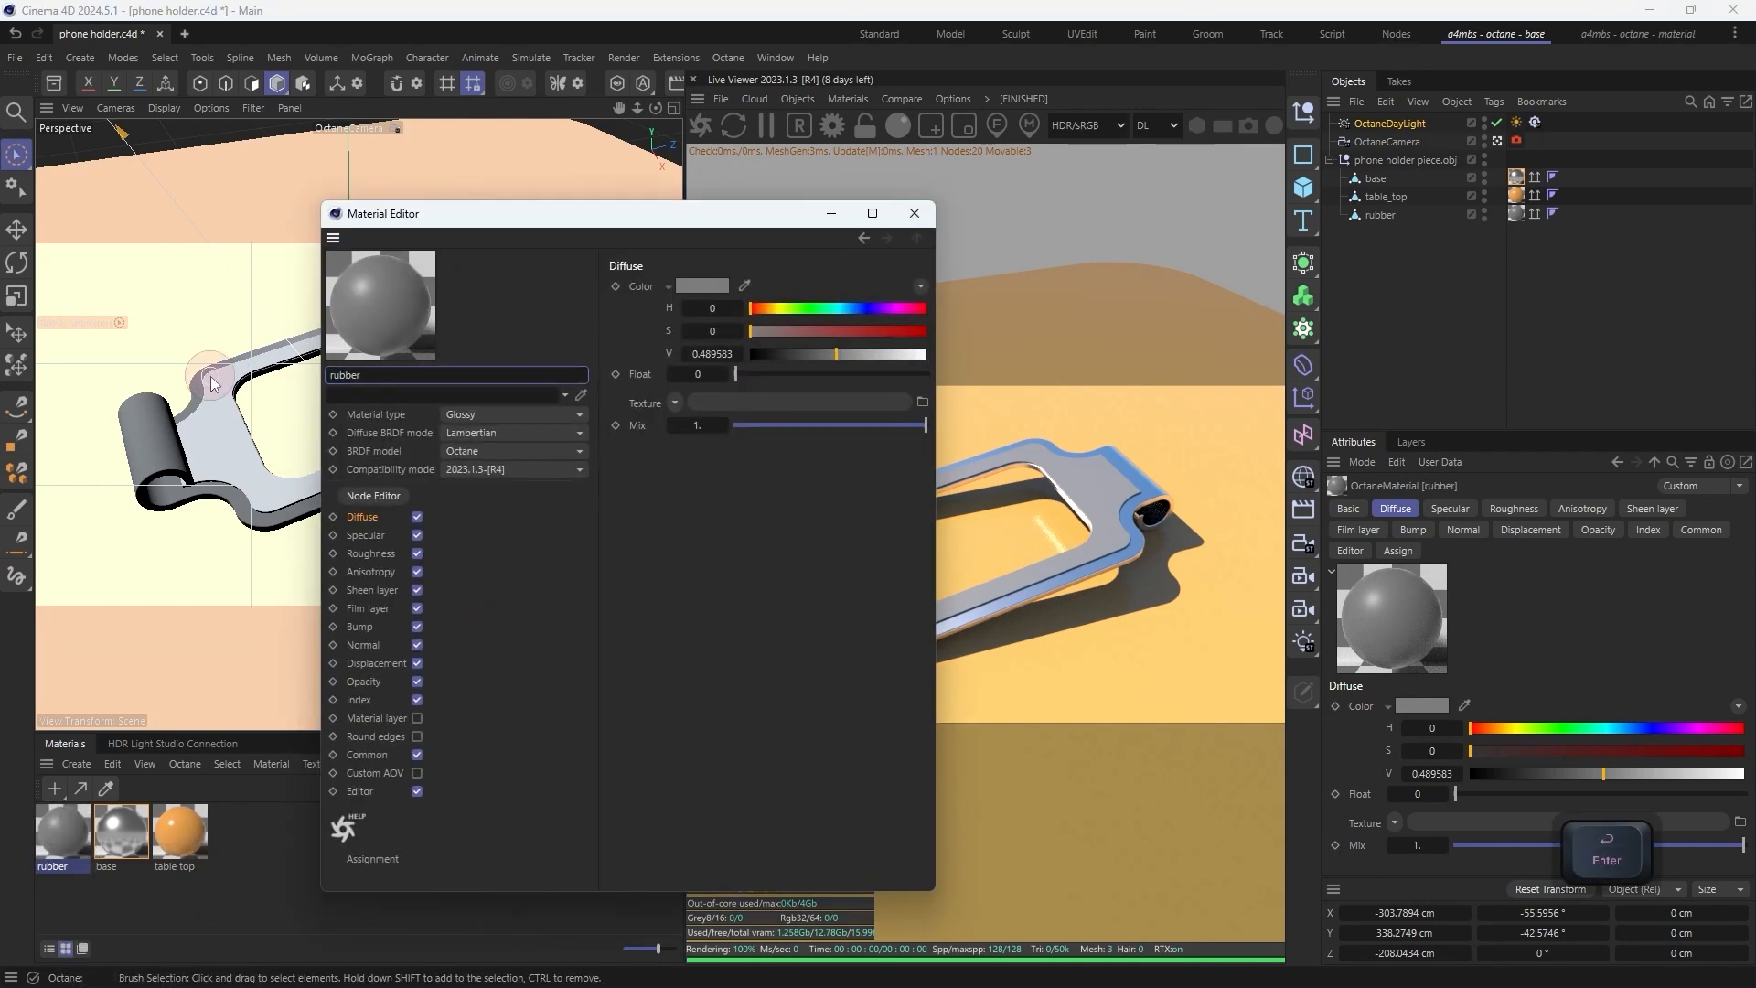
{"action": "left_click", "coordinate": [915, 213]}
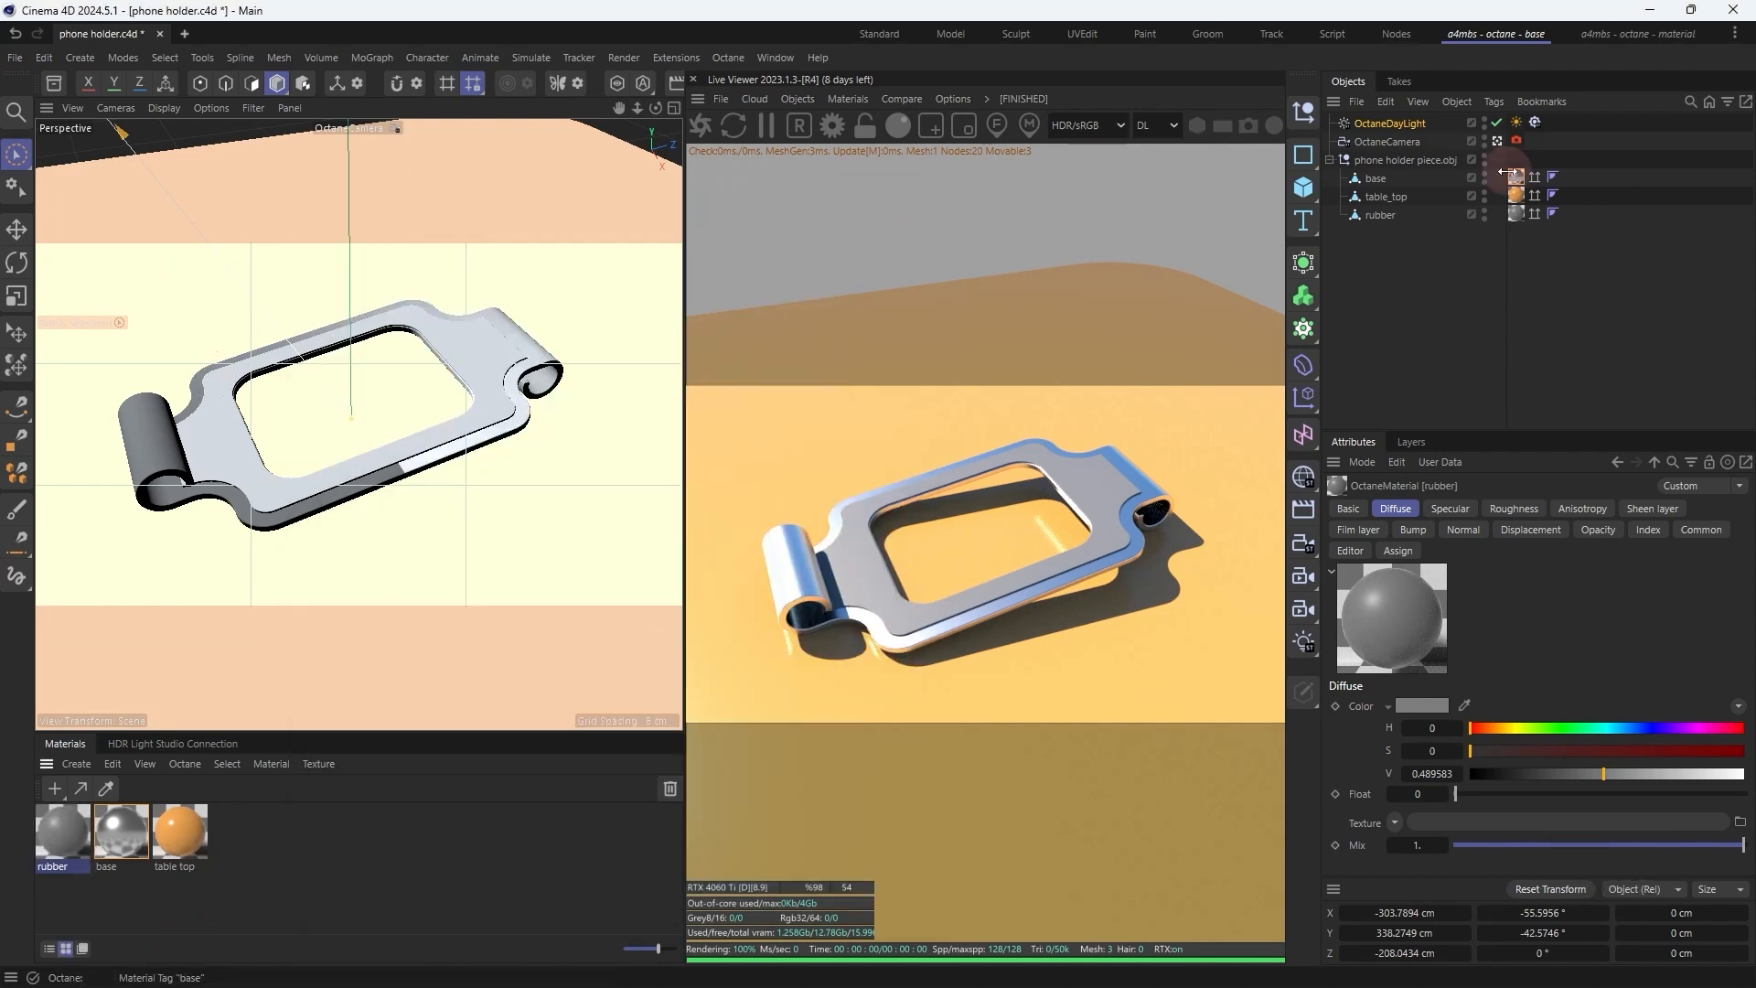
Step: Try a sun time of 05:45:28, readjust the sun's hour and set the daylight's north offset to about 0.73
{"action": "left_click", "coordinate": [1535, 122]}
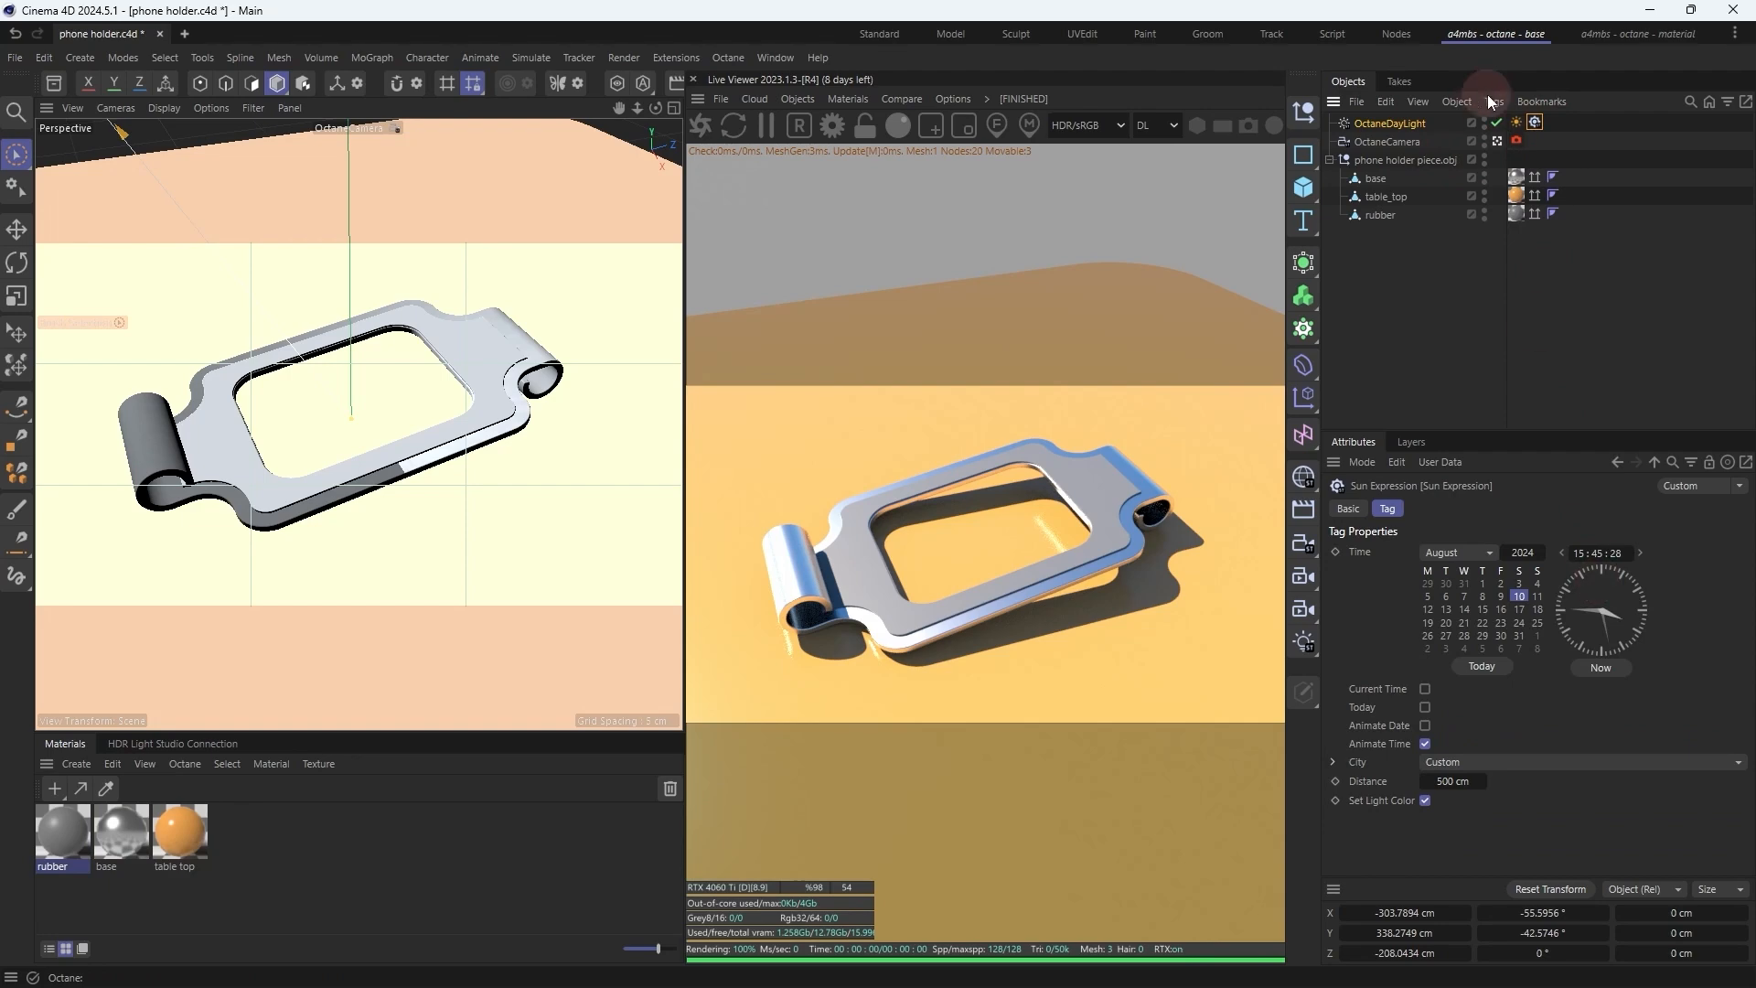
{"action": "left_click", "coordinate": [1516, 123]}
{"action": "left_click_drag", "start_coordinate": [1621, 632], "coordinate": [1580, 633]}
{"action": "left_click", "coordinate": [1535, 122]}
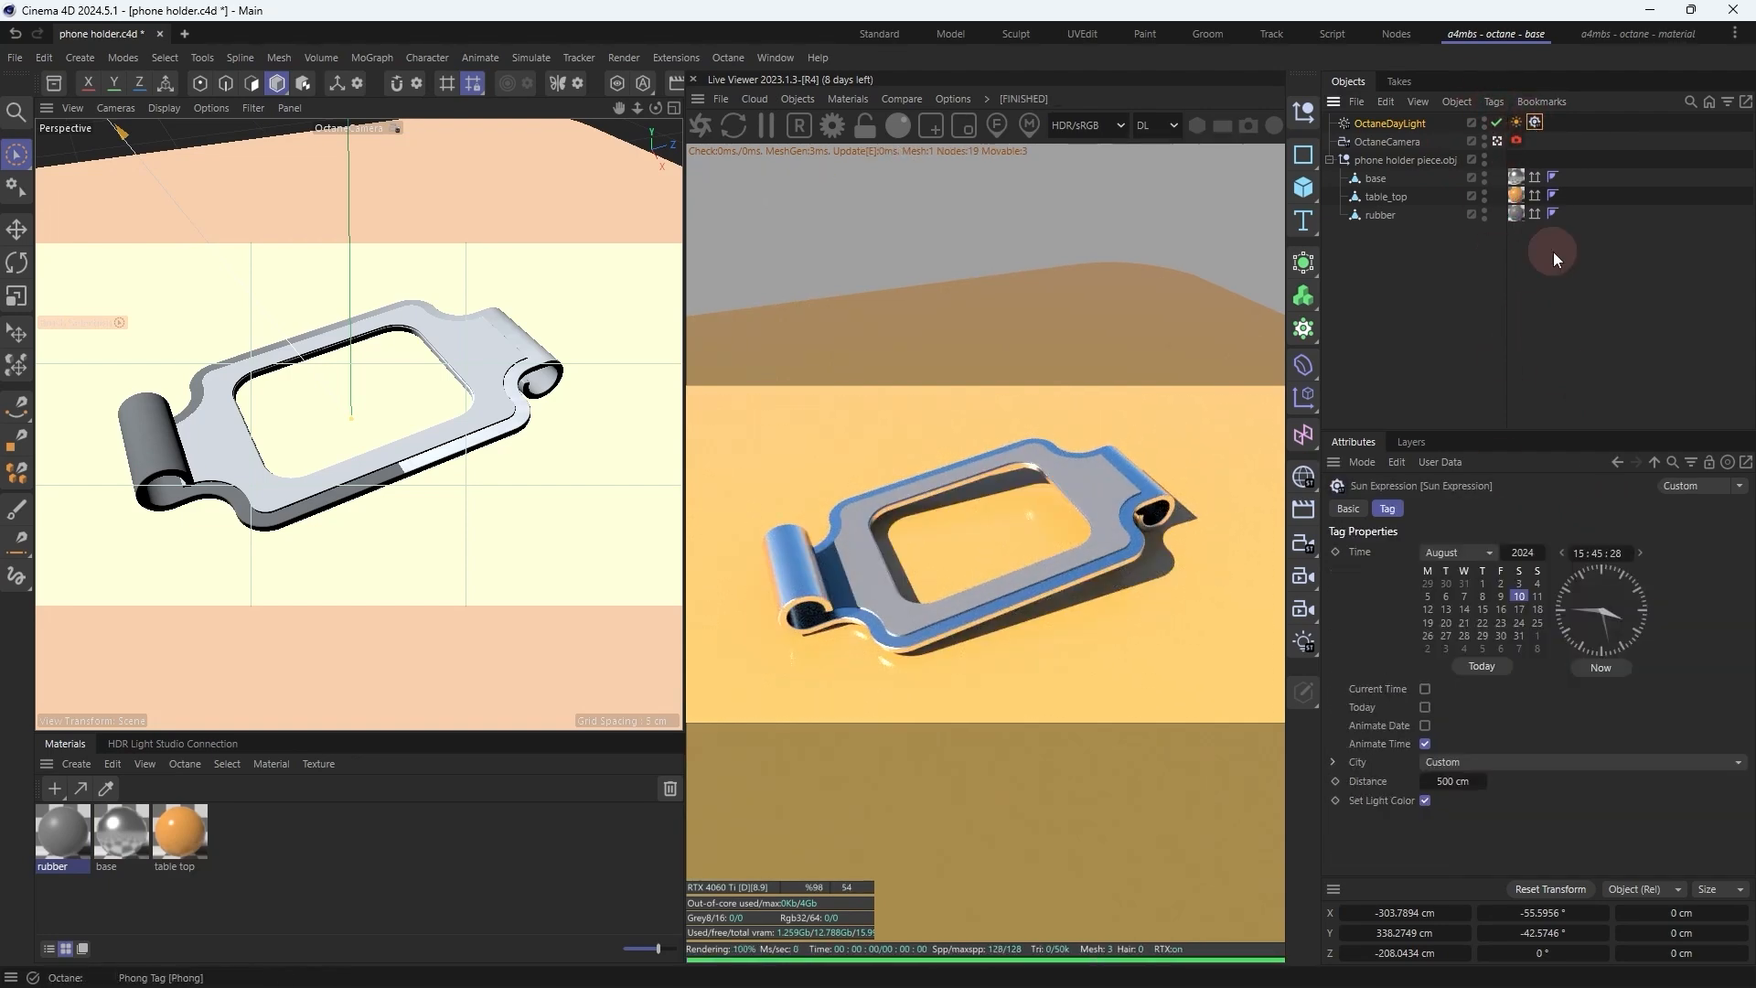
{"action": "key", "text": "Return"}
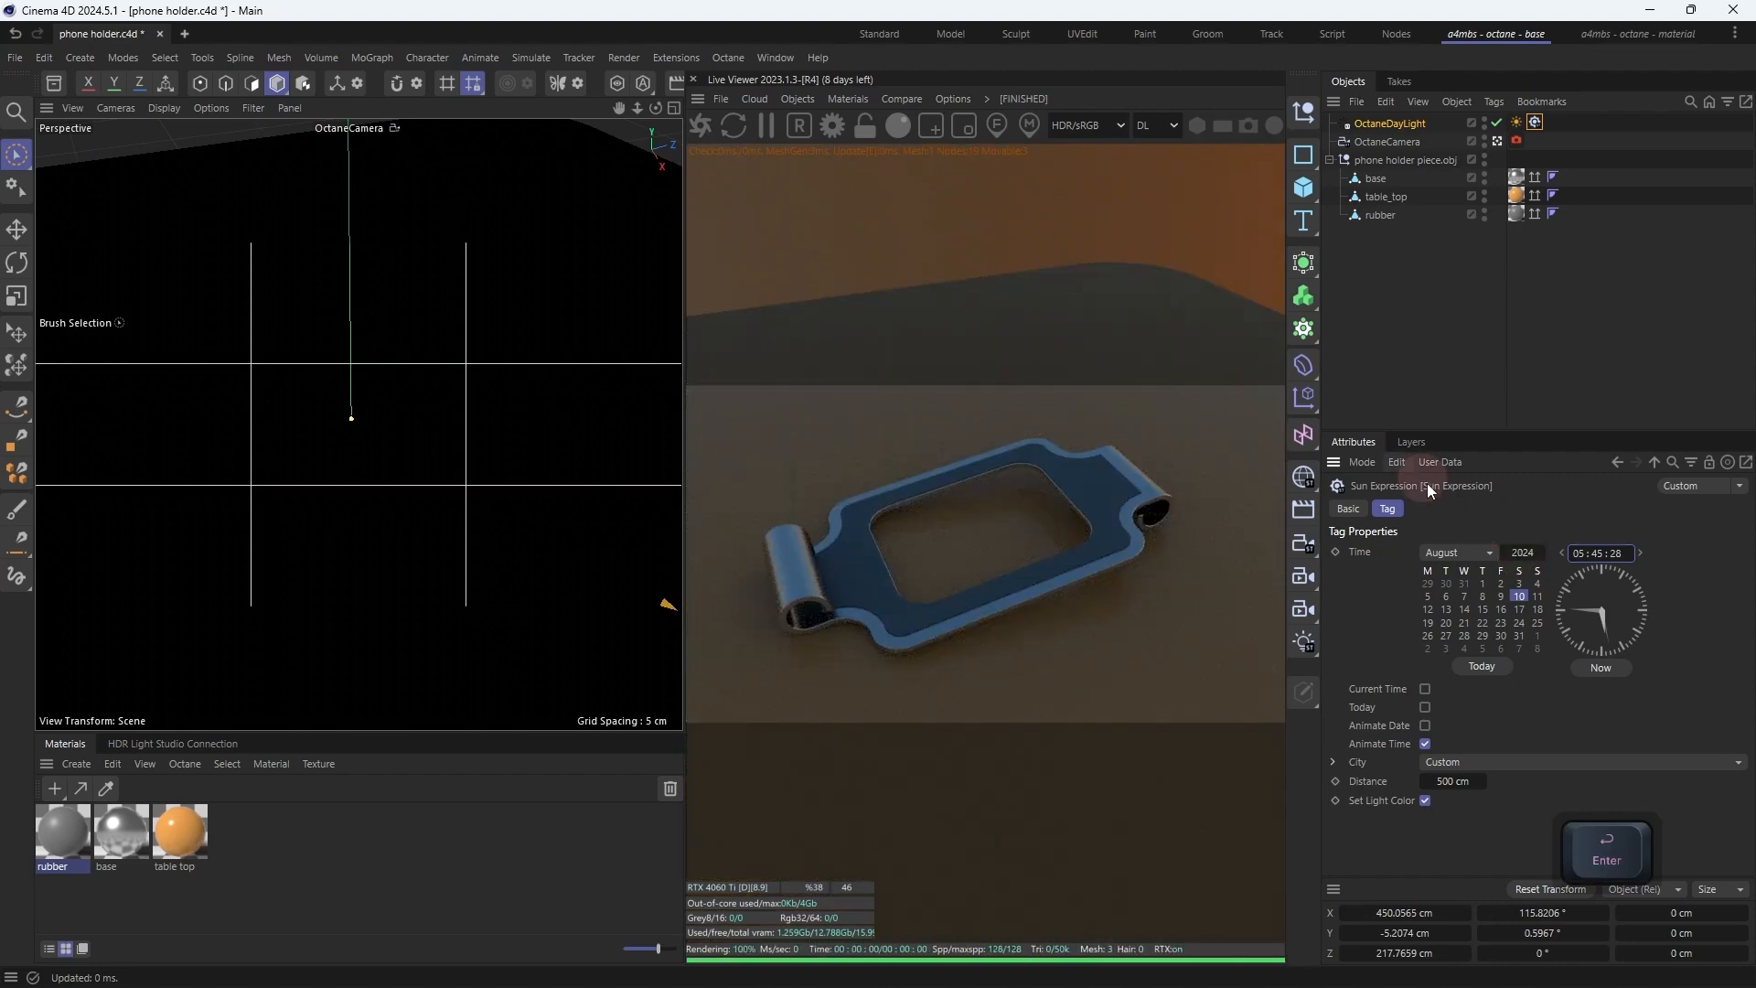
{"action": "left_click_drag", "start_coordinate": [1566, 612], "coordinate": [1701, 682]}
Step: Set the daylight's sky turbidity to about 6.1, sun size to about 15.2 and power to about 1.44
{"action": "left_click", "coordinate": [1516, 122]}
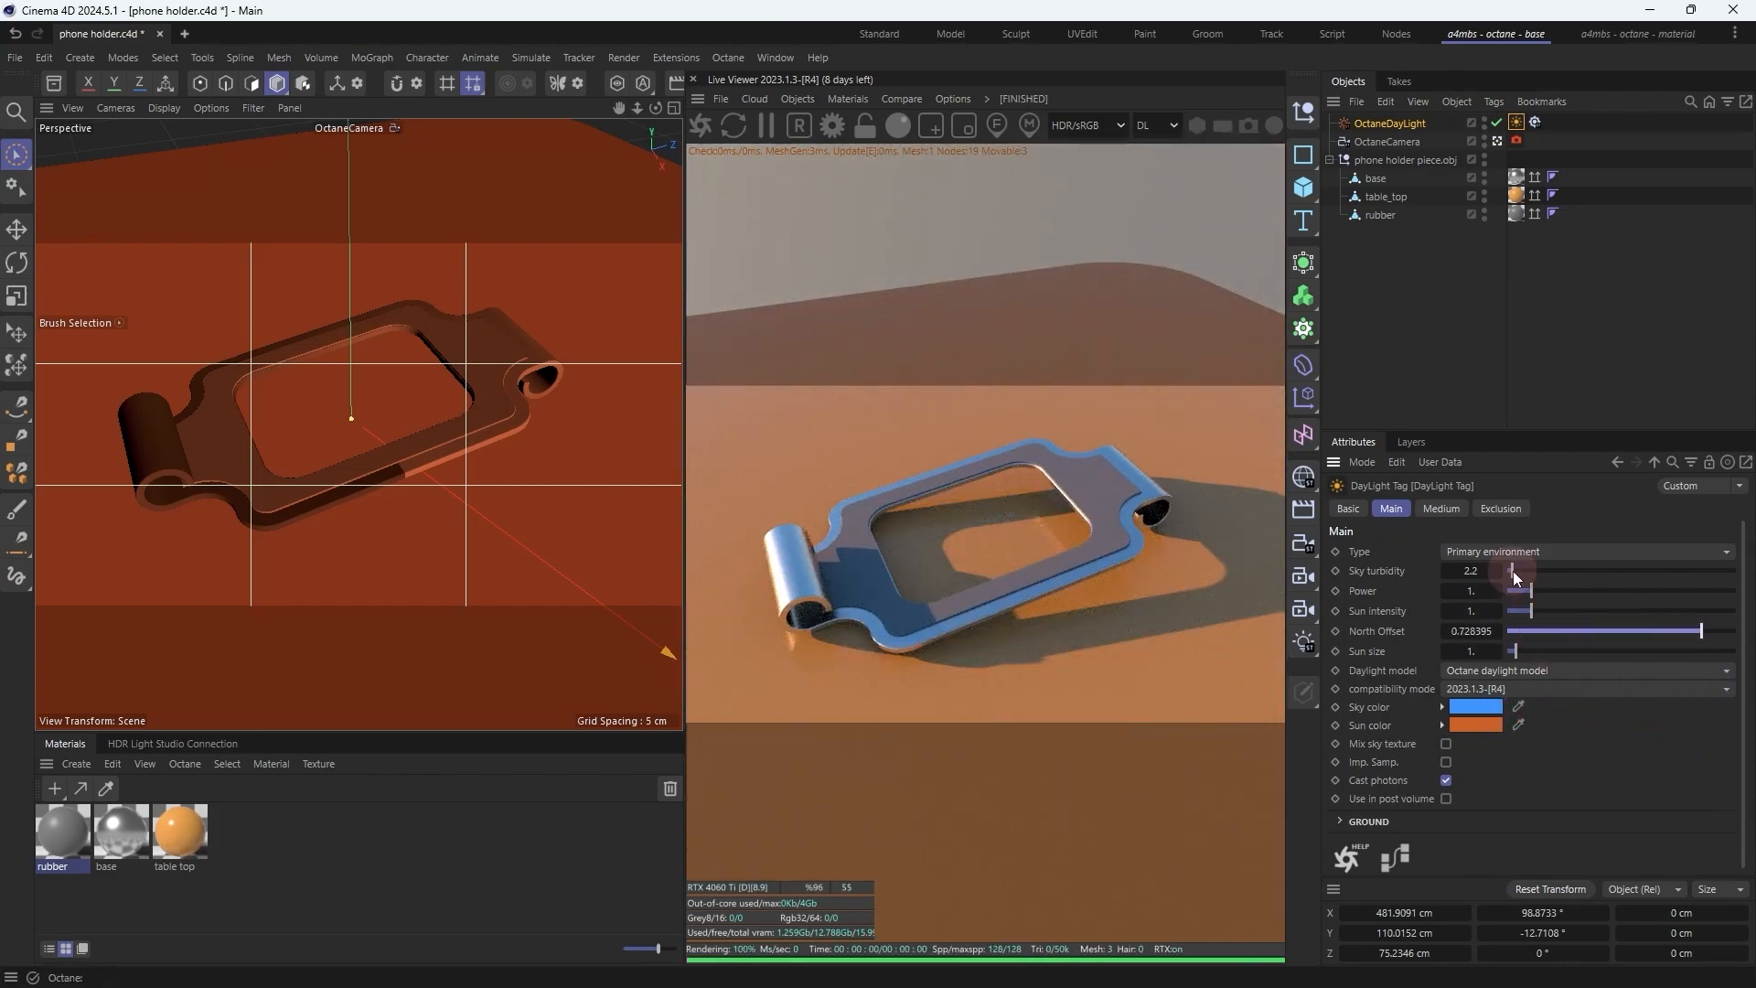
{"action": "left_click_drag", "start_coordinate": [1513, 571], "coordinate": [1579, 574]}
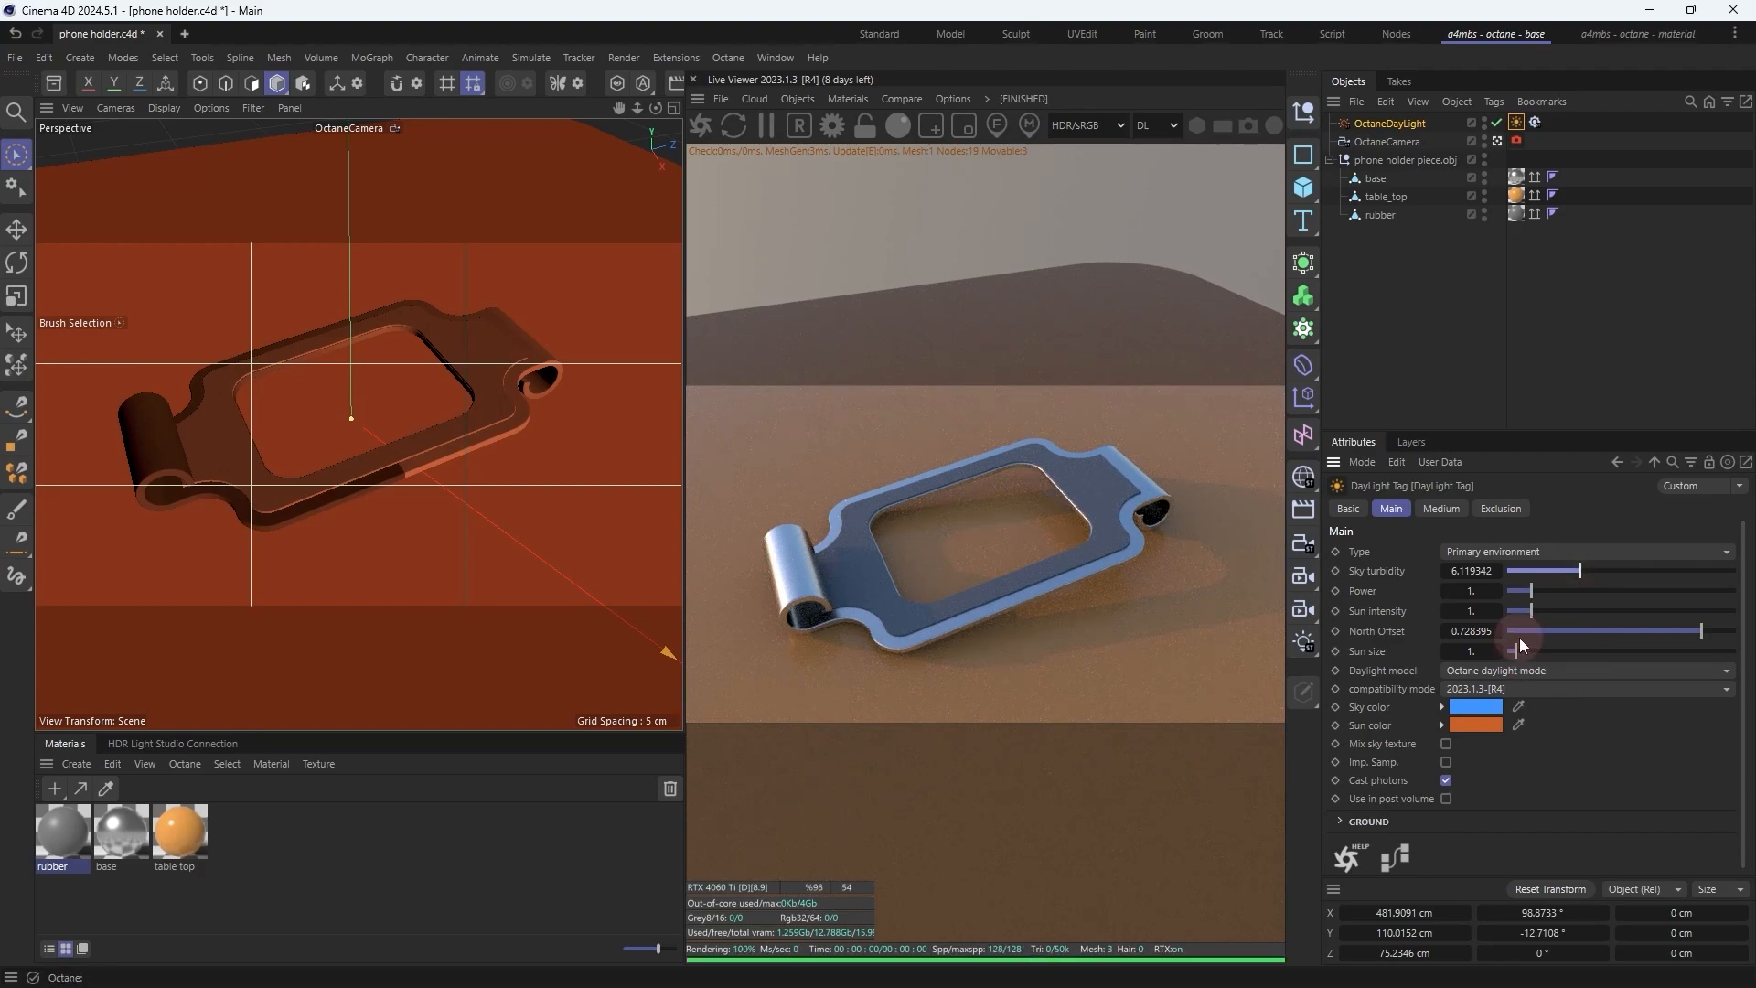
{"action": "left_click_drag", "start_coordinate": [1519, 651], "coordinate": [1622, 651]}
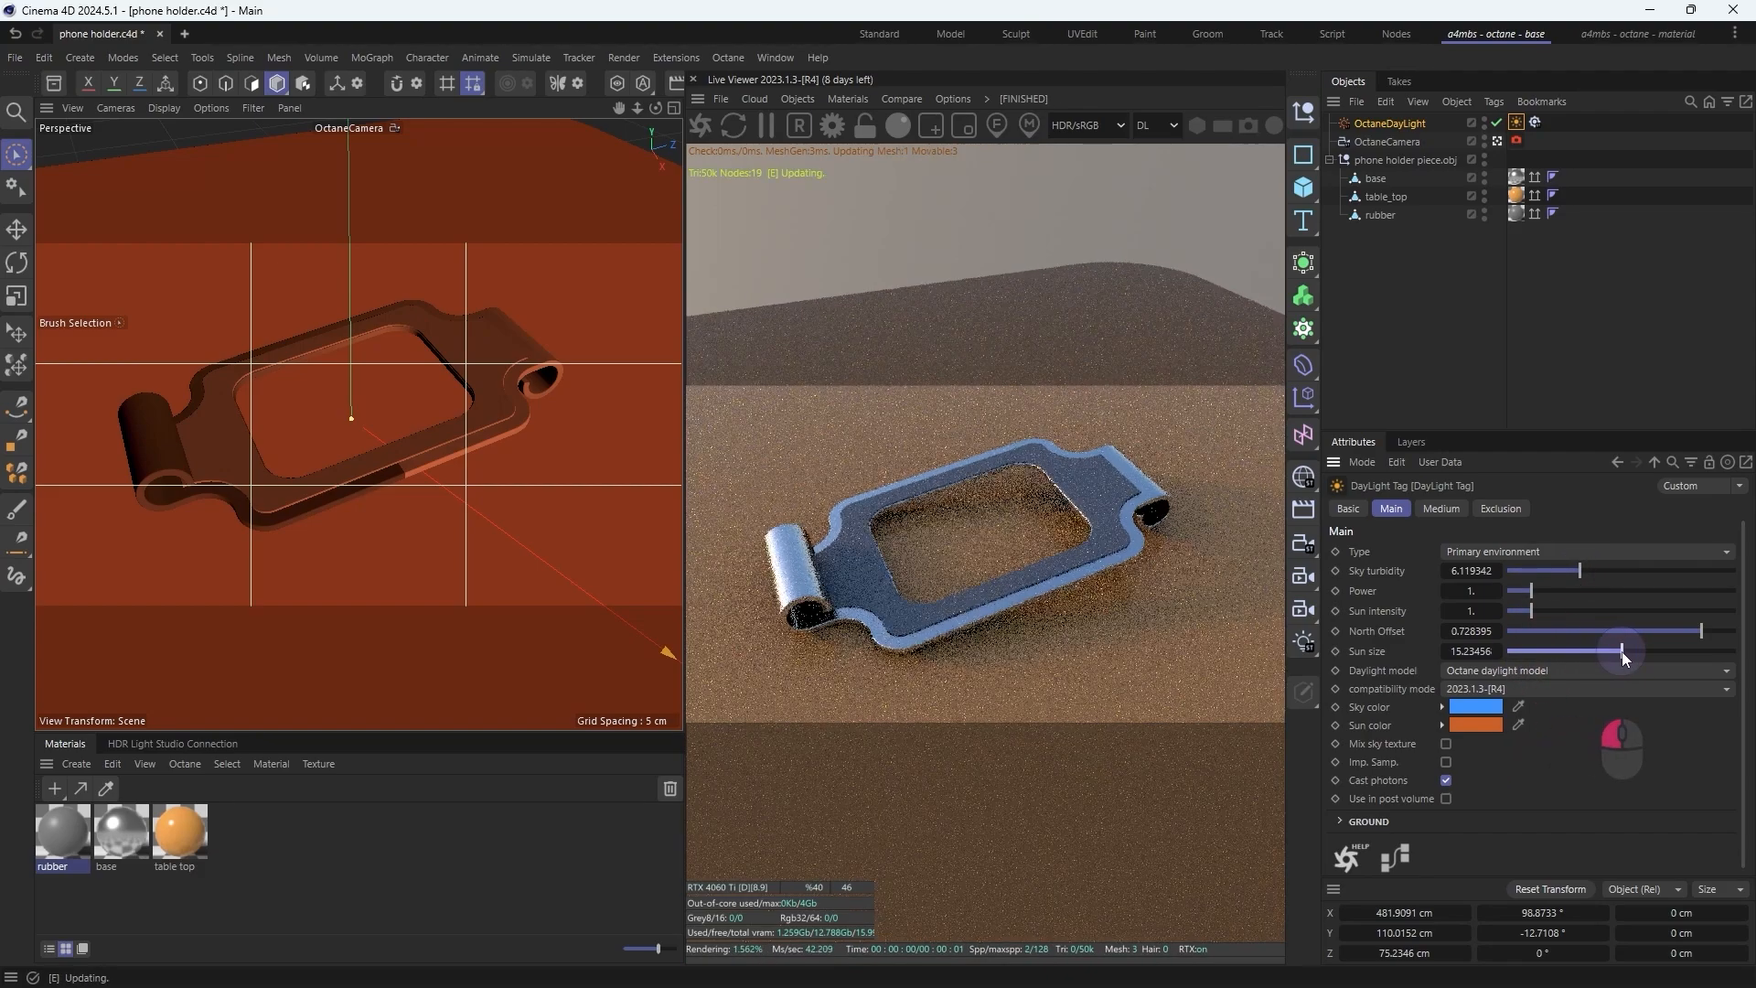
{"action": "left_click_drag", "start_coordinate": [1532, 591], "coordinate": [1542, 595]}
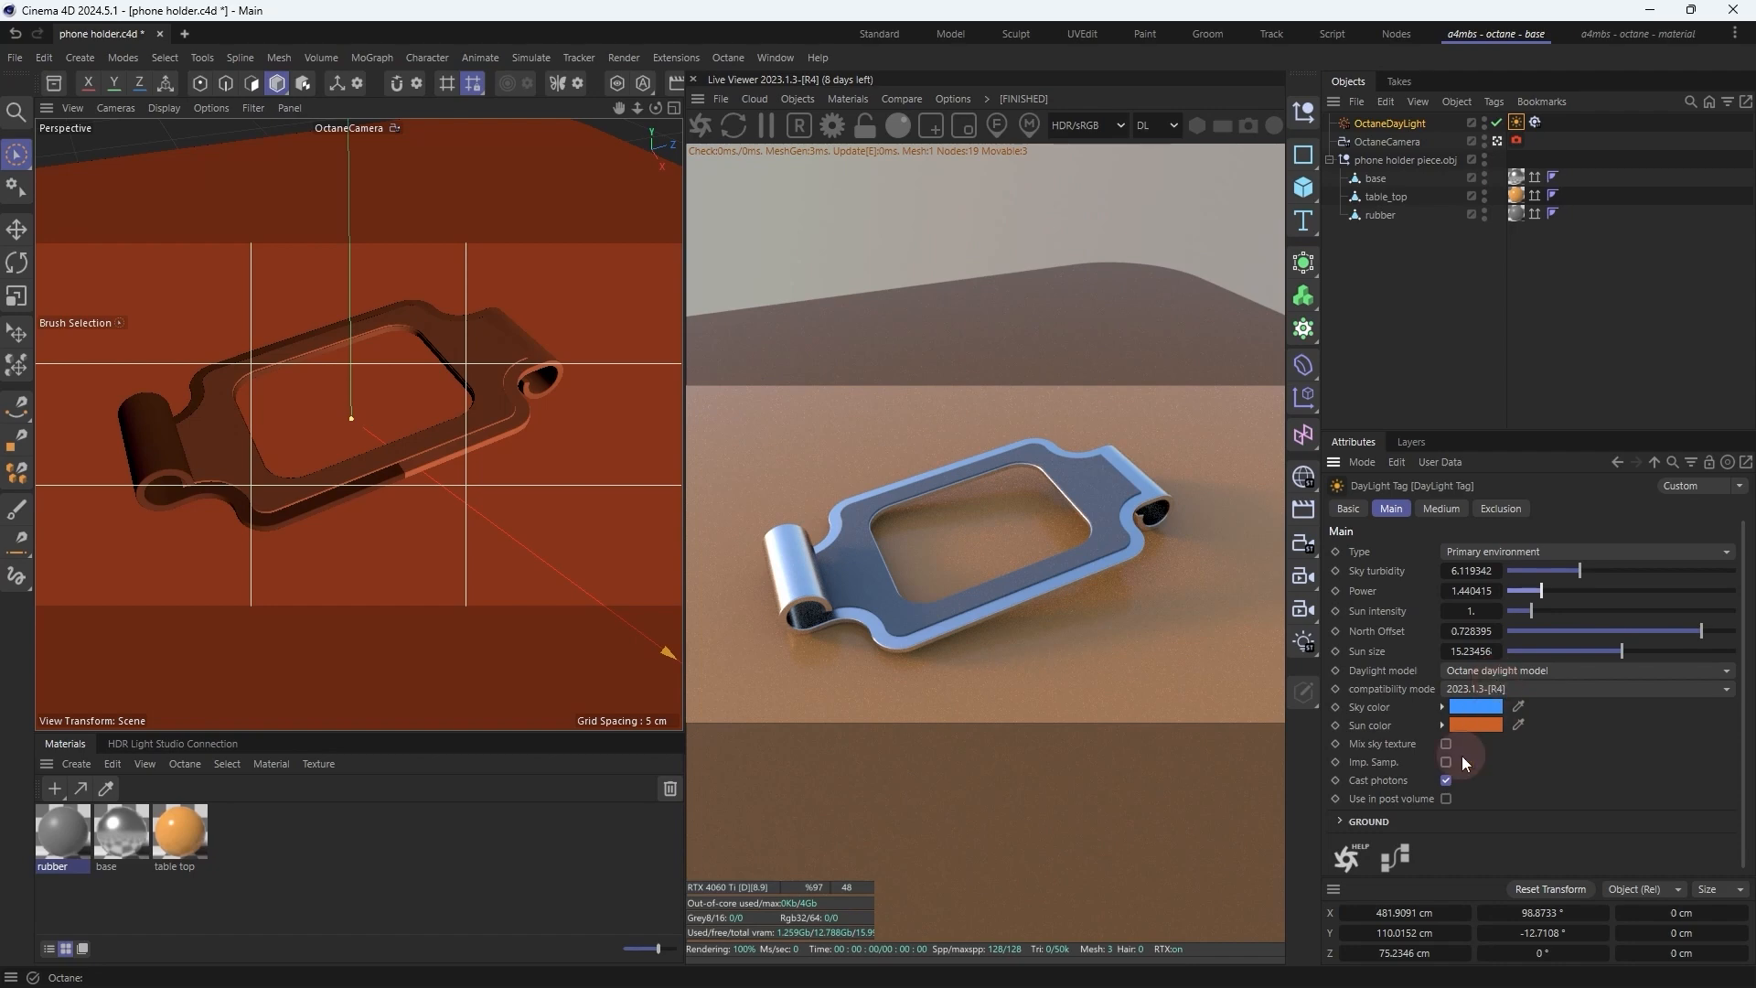
Step: Enable the imager in the OctaneCamera's camera tag
{"action": "left_click", "coordinate": [1517, 140]}
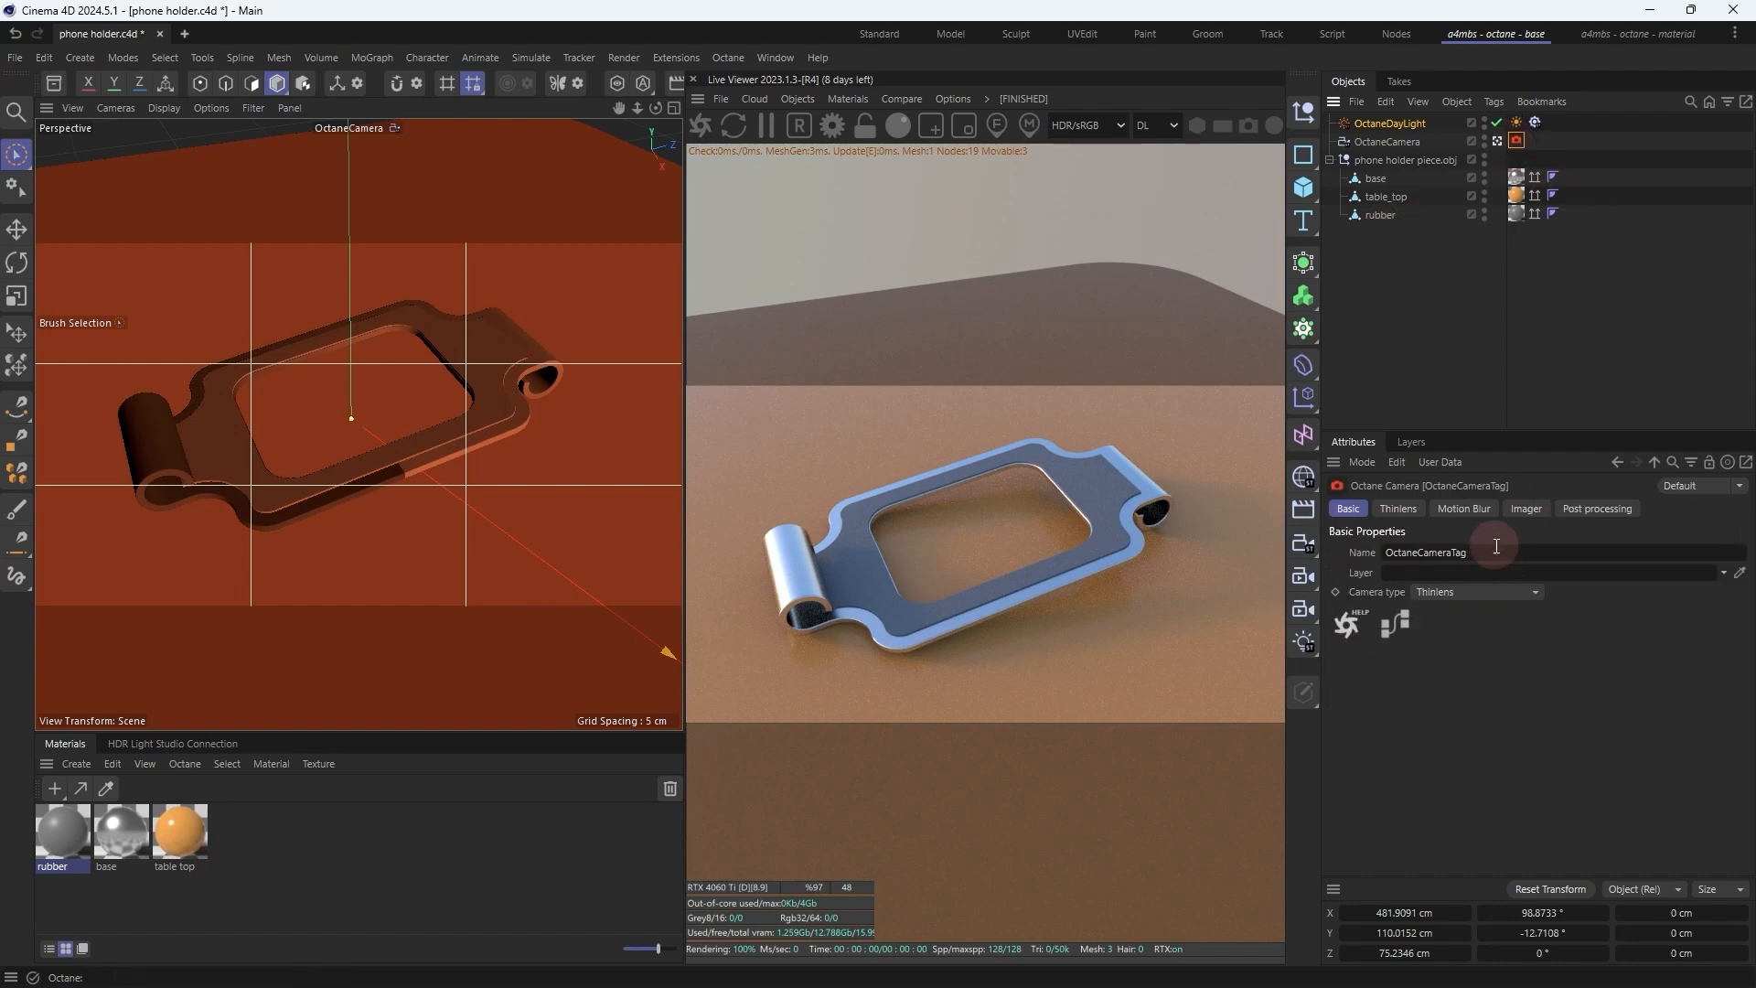
{"action": "left_click", "coordinate": [1526, 509]}
{"action": "left_click", "coordinate": [1425, 570]}
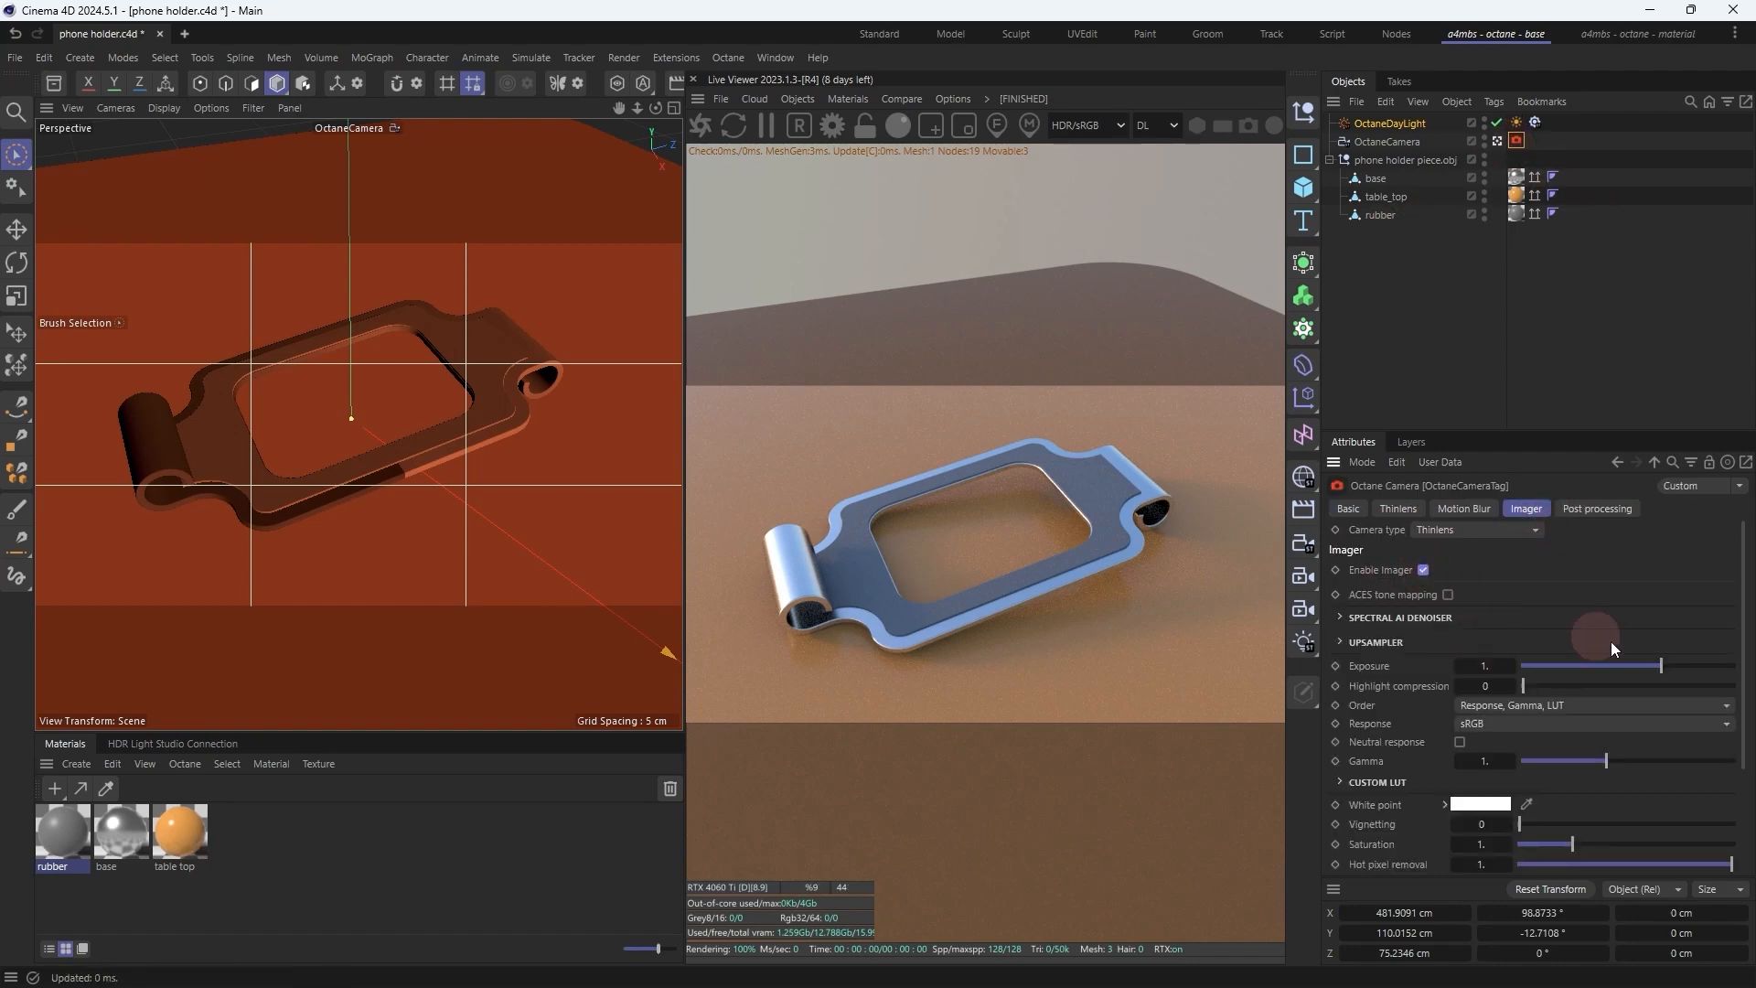
Step: Try the Portra_400NCCD camera response in the camera's imager settings
{"action": "left_click", "coordinate": [1594, 705]}
{"action": "left_click", "coordinate": [1594, 705]}
{"action": "scroll", "coordinate": [1594, 749], "scroll_direction": "down", "scroll_amount": 4}
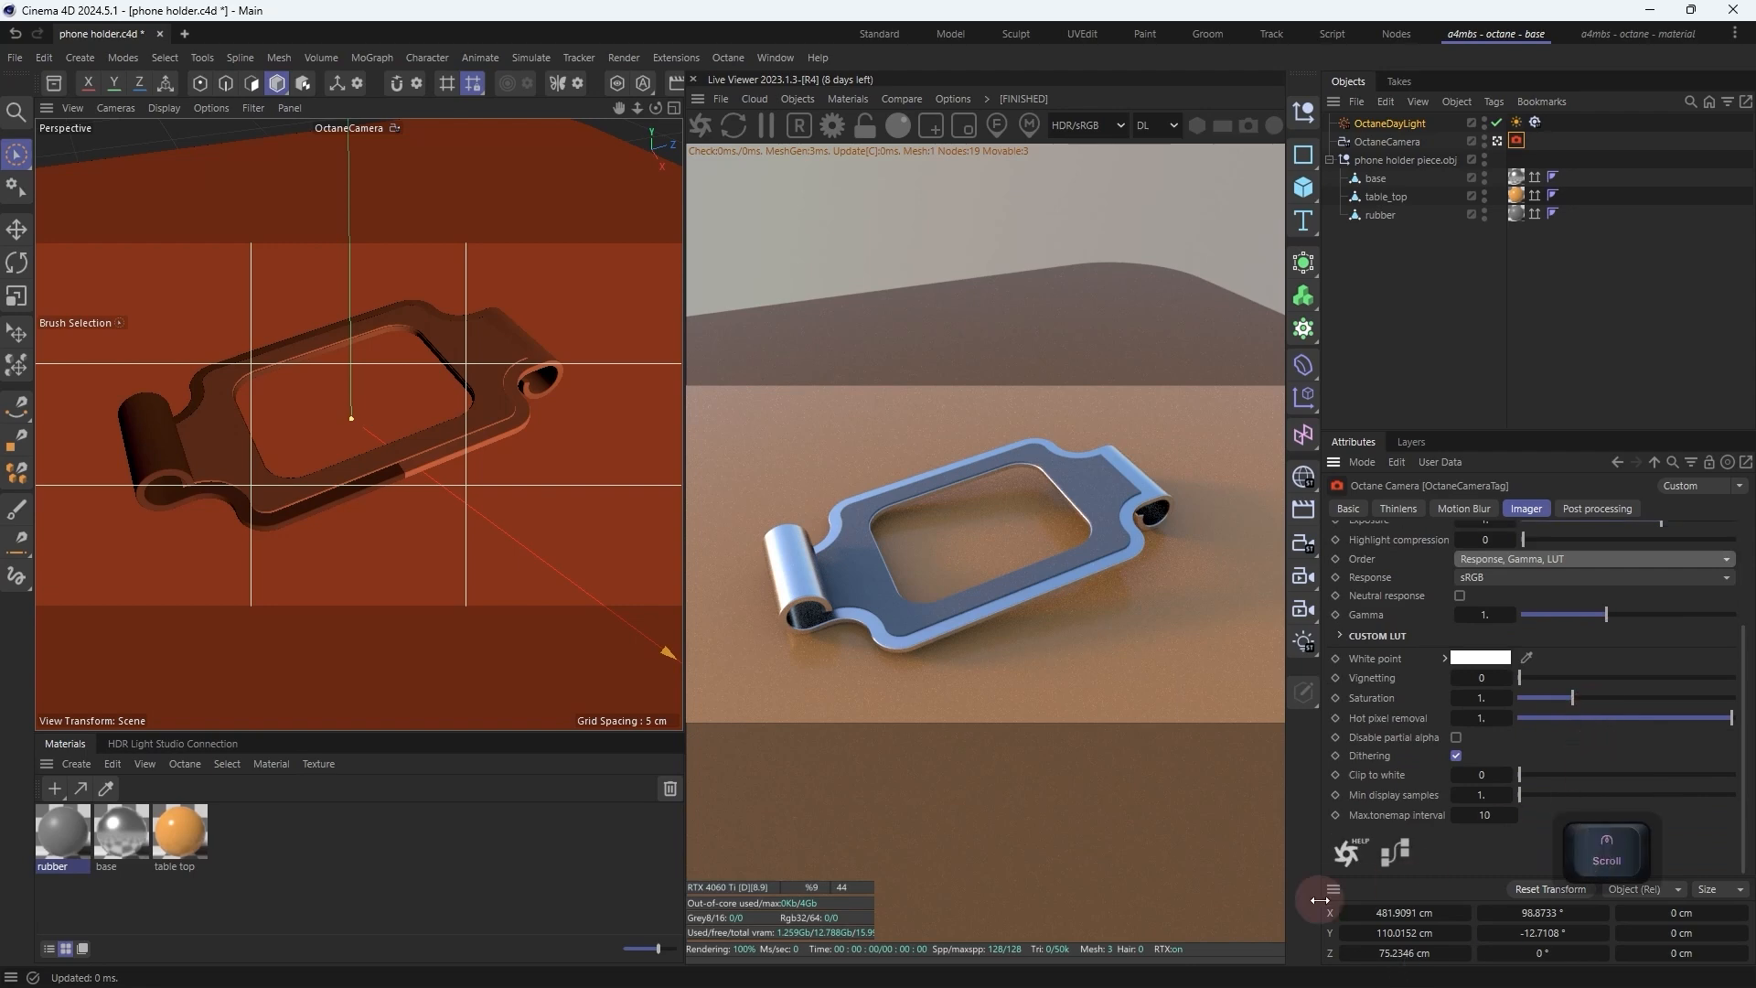
{"action": "key", "text": "shift+F7"}
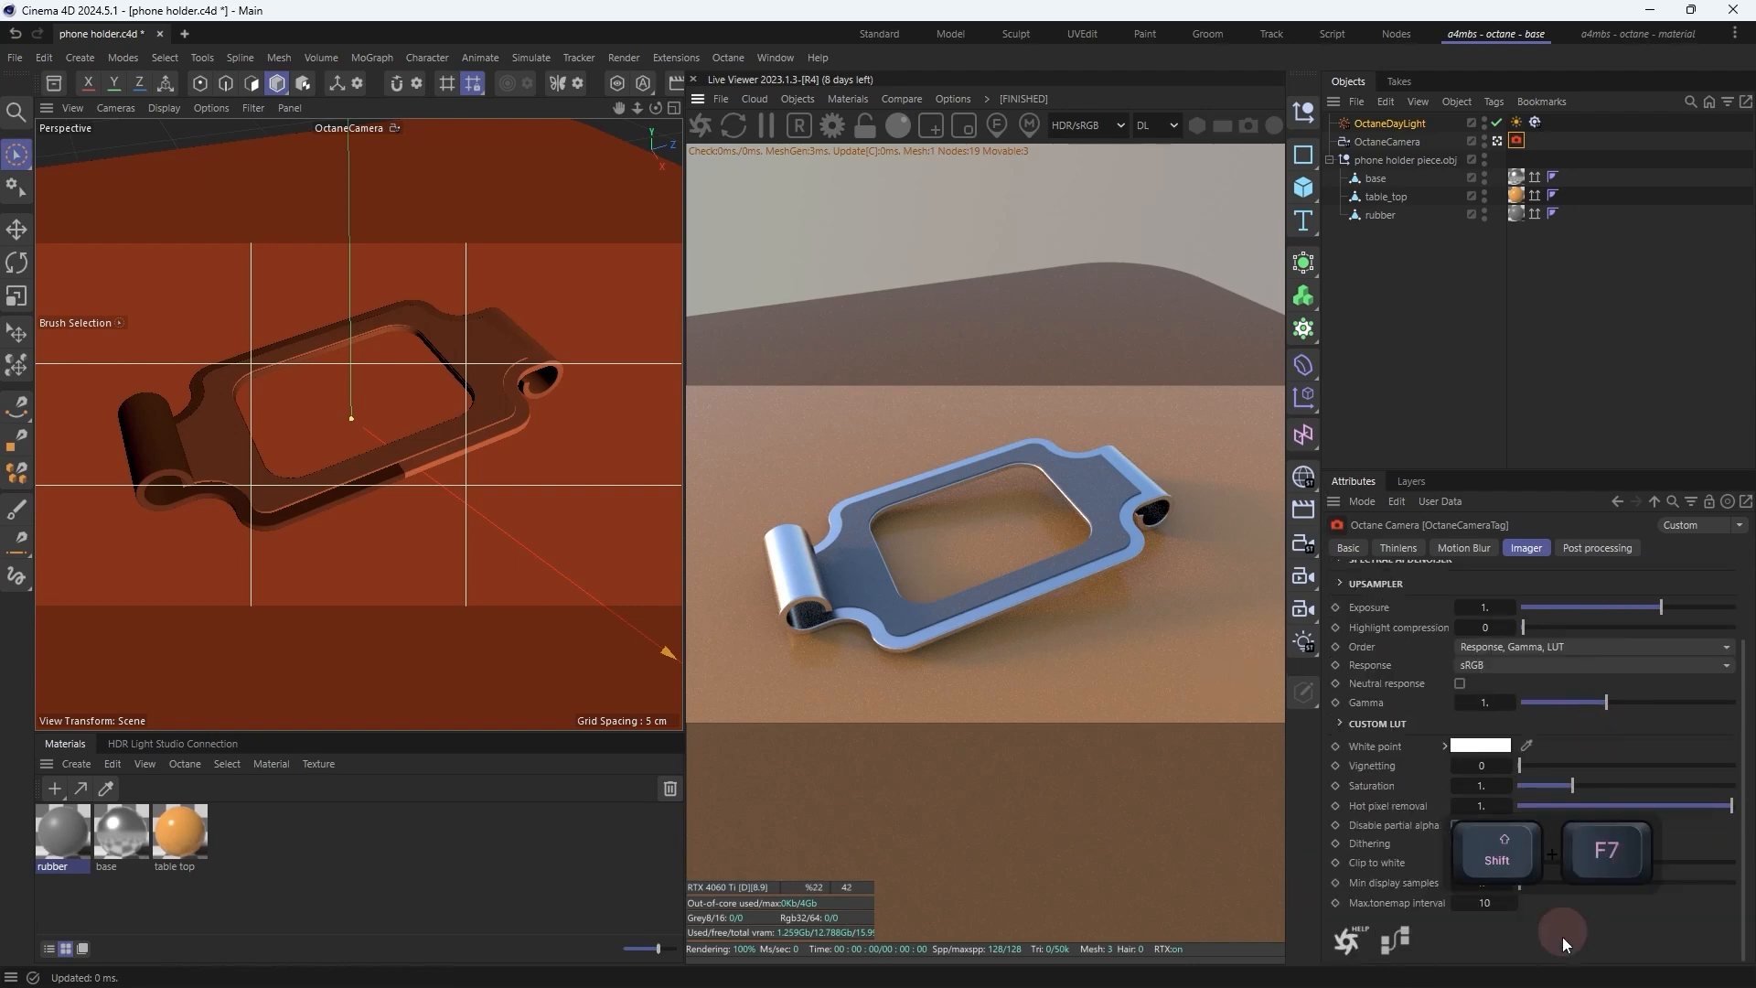
{"action": "scroll", "coordinate": [1546, 929], "scroll_direction": "down", "scroll_amount": 3}
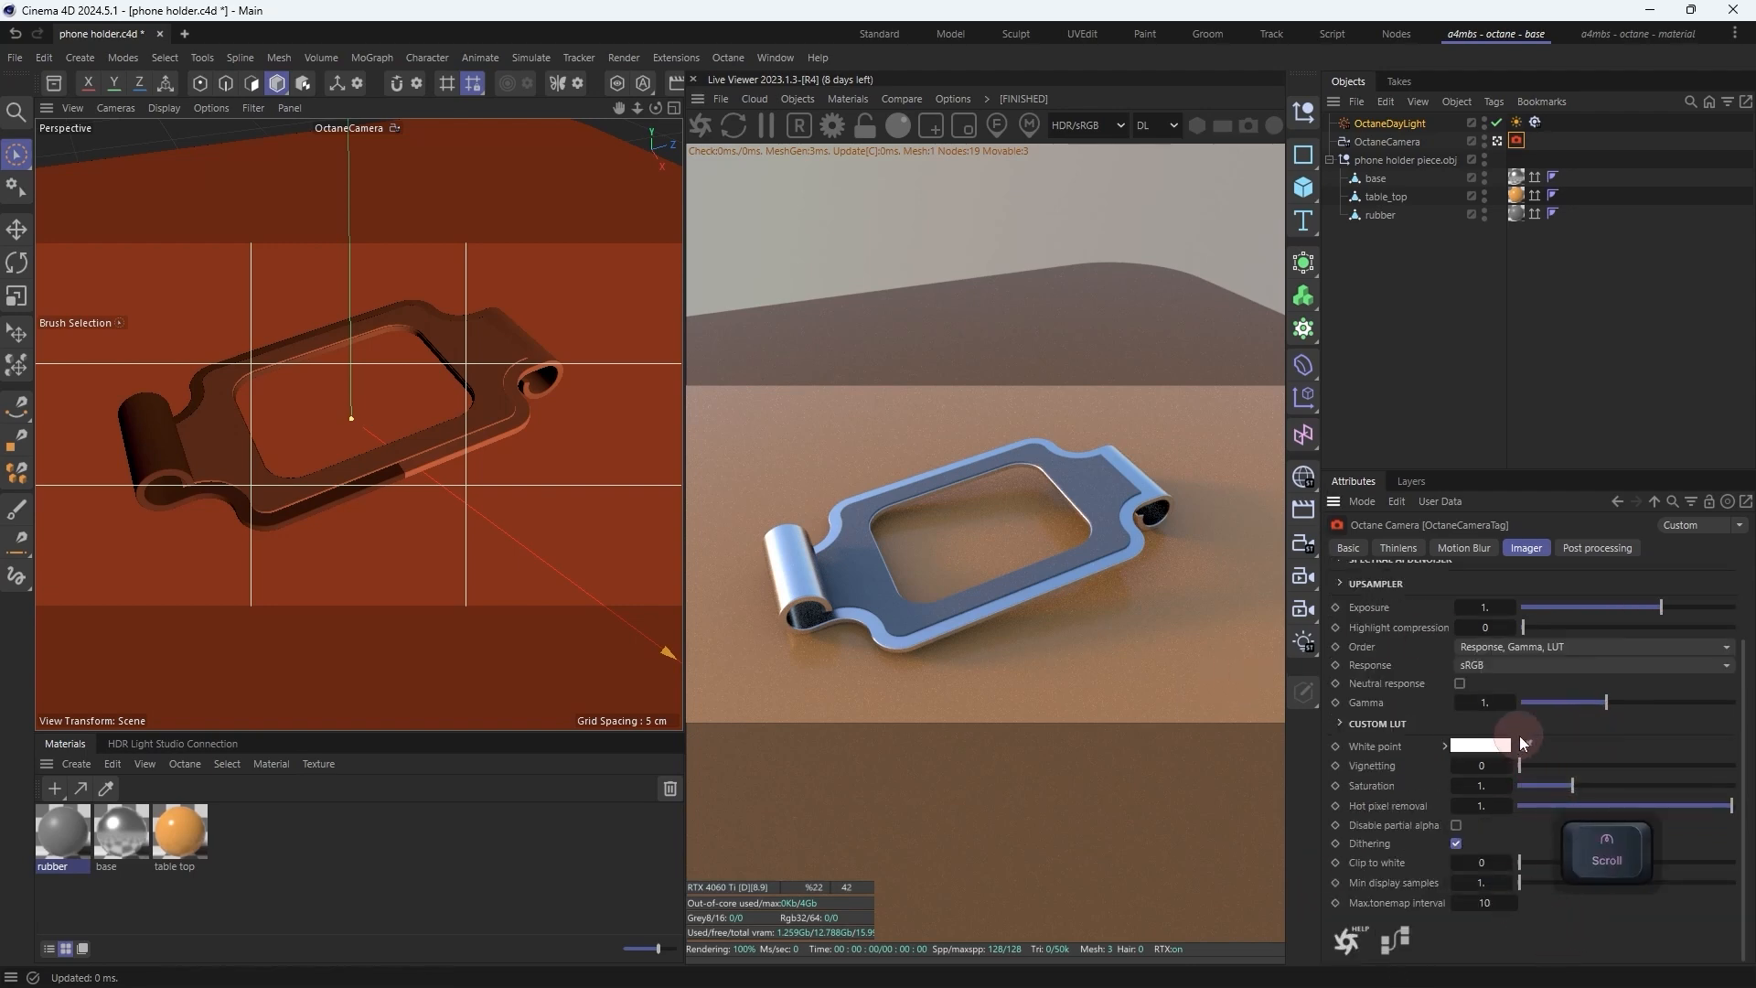
{"action": "scroll", "coordinate": [1442, 672], "scroll_direction": "up", "scroll_amount": 3}
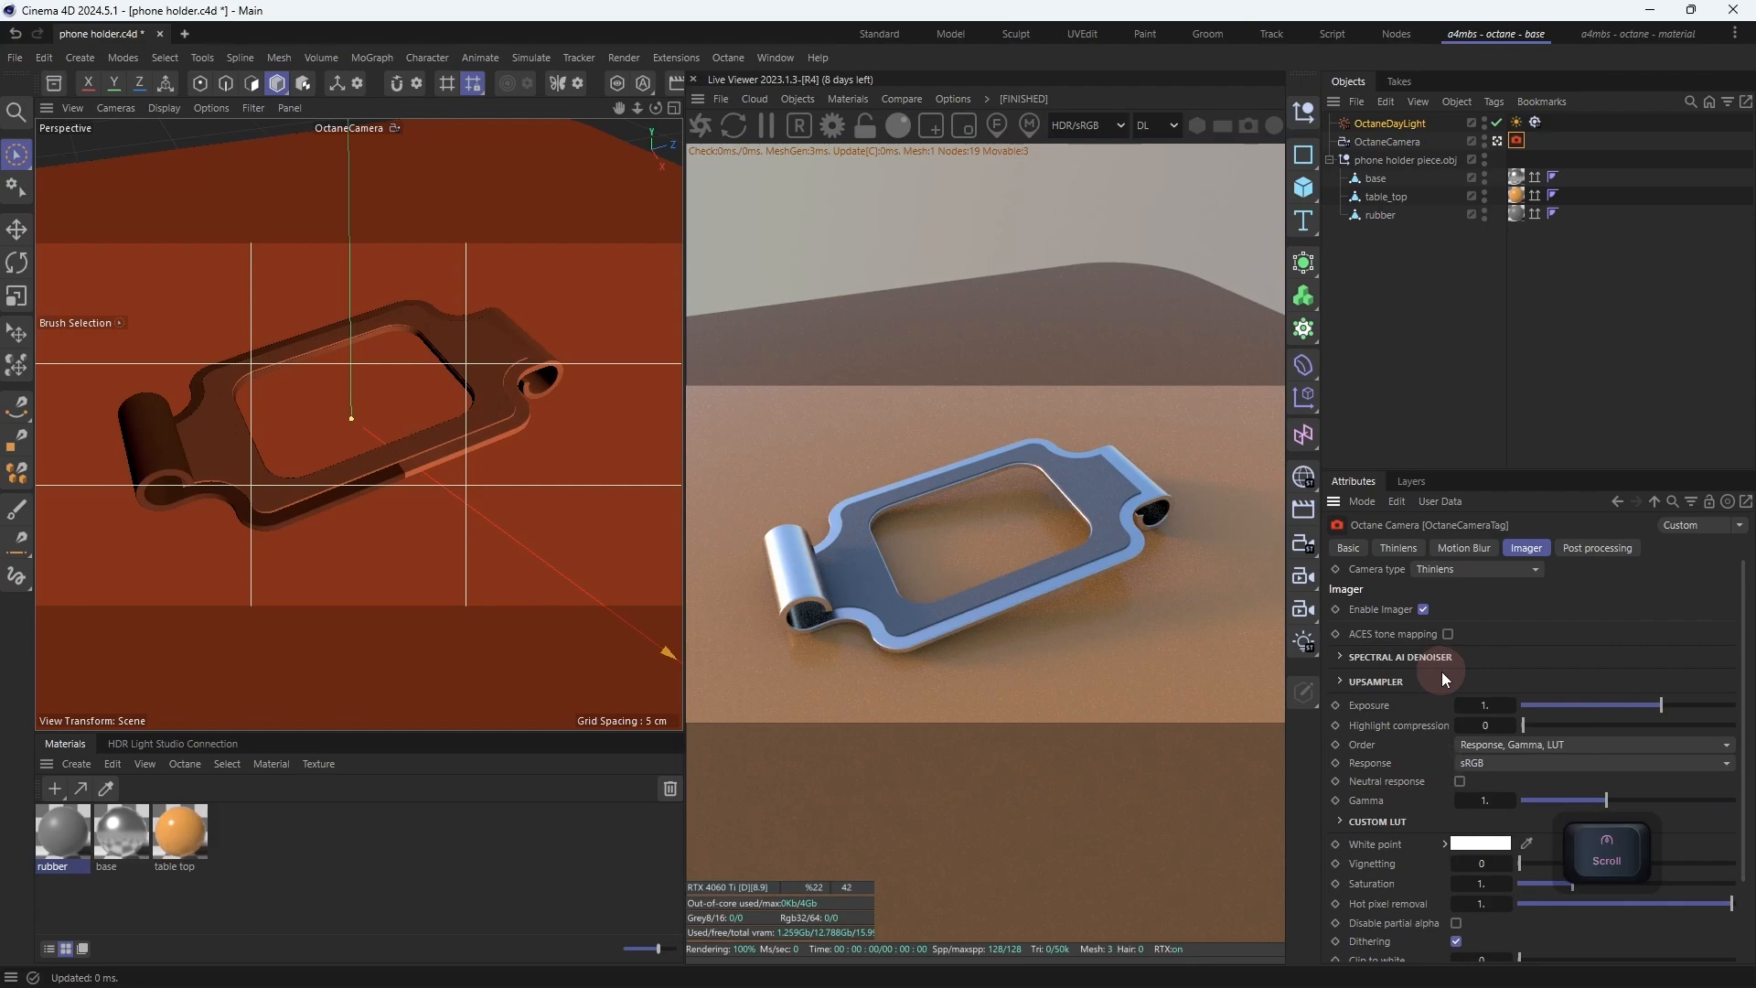
{"action": "left_click", "coordinate": [1517, 765]}
{"action": "left_click", "coordinate": [1534, 681]}
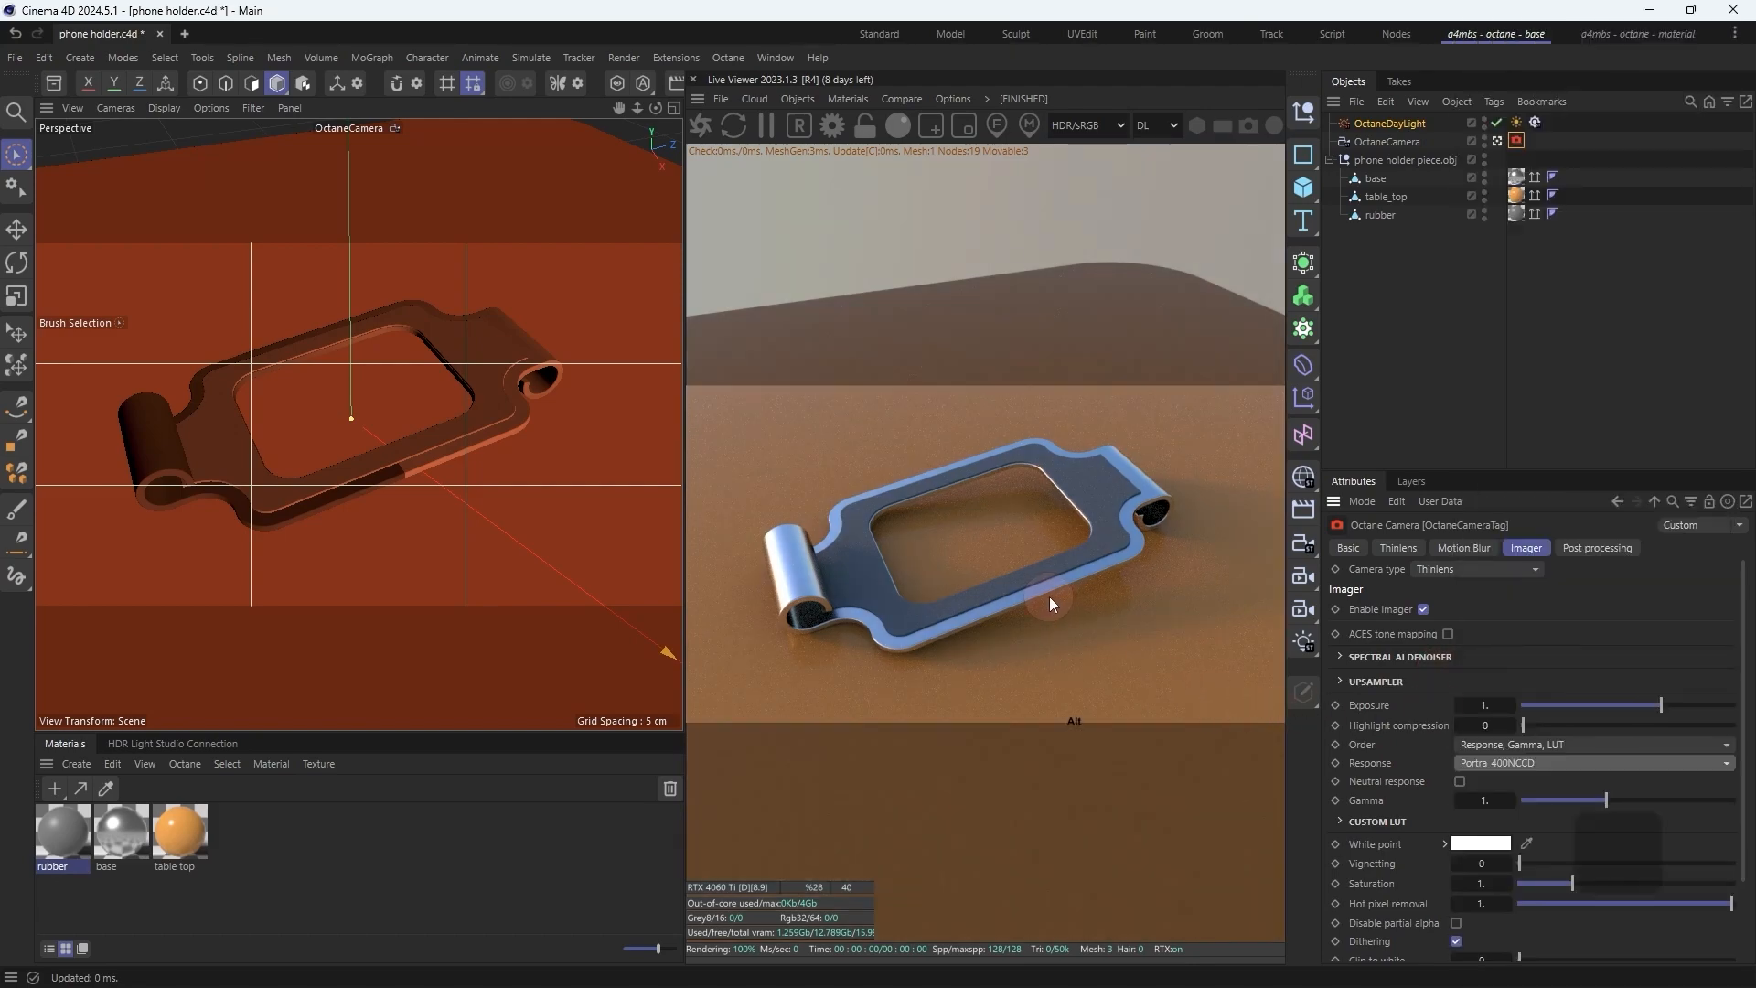
Step: Shift the camera framing slightly and switch the Octane render kernel from direct lighting to path tracing
{"action": "middle_click_drag", "start_coordinate": [442, 502], "coordinate": [448, 508], "text": "alt"}
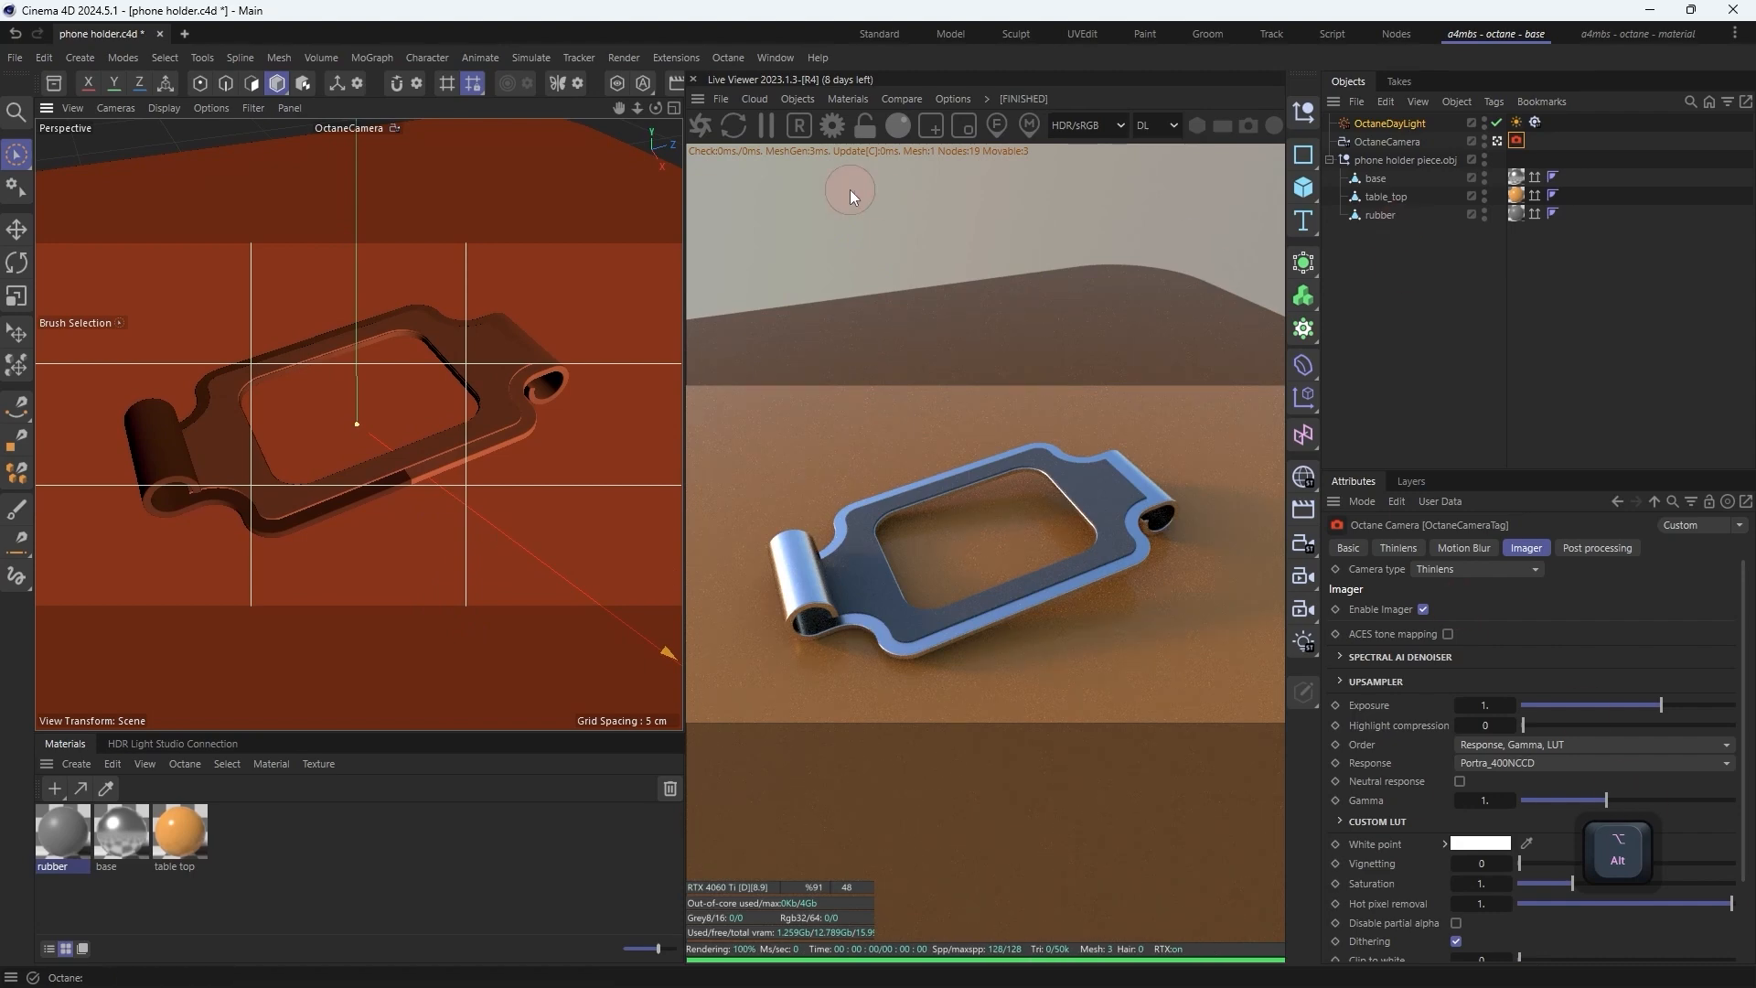
{"action": "left_click", "coordinate": [832, 126]}
{"action": "left_click_drag", "start_coordinate": [460, 199], "coordinate": [702, 200]}
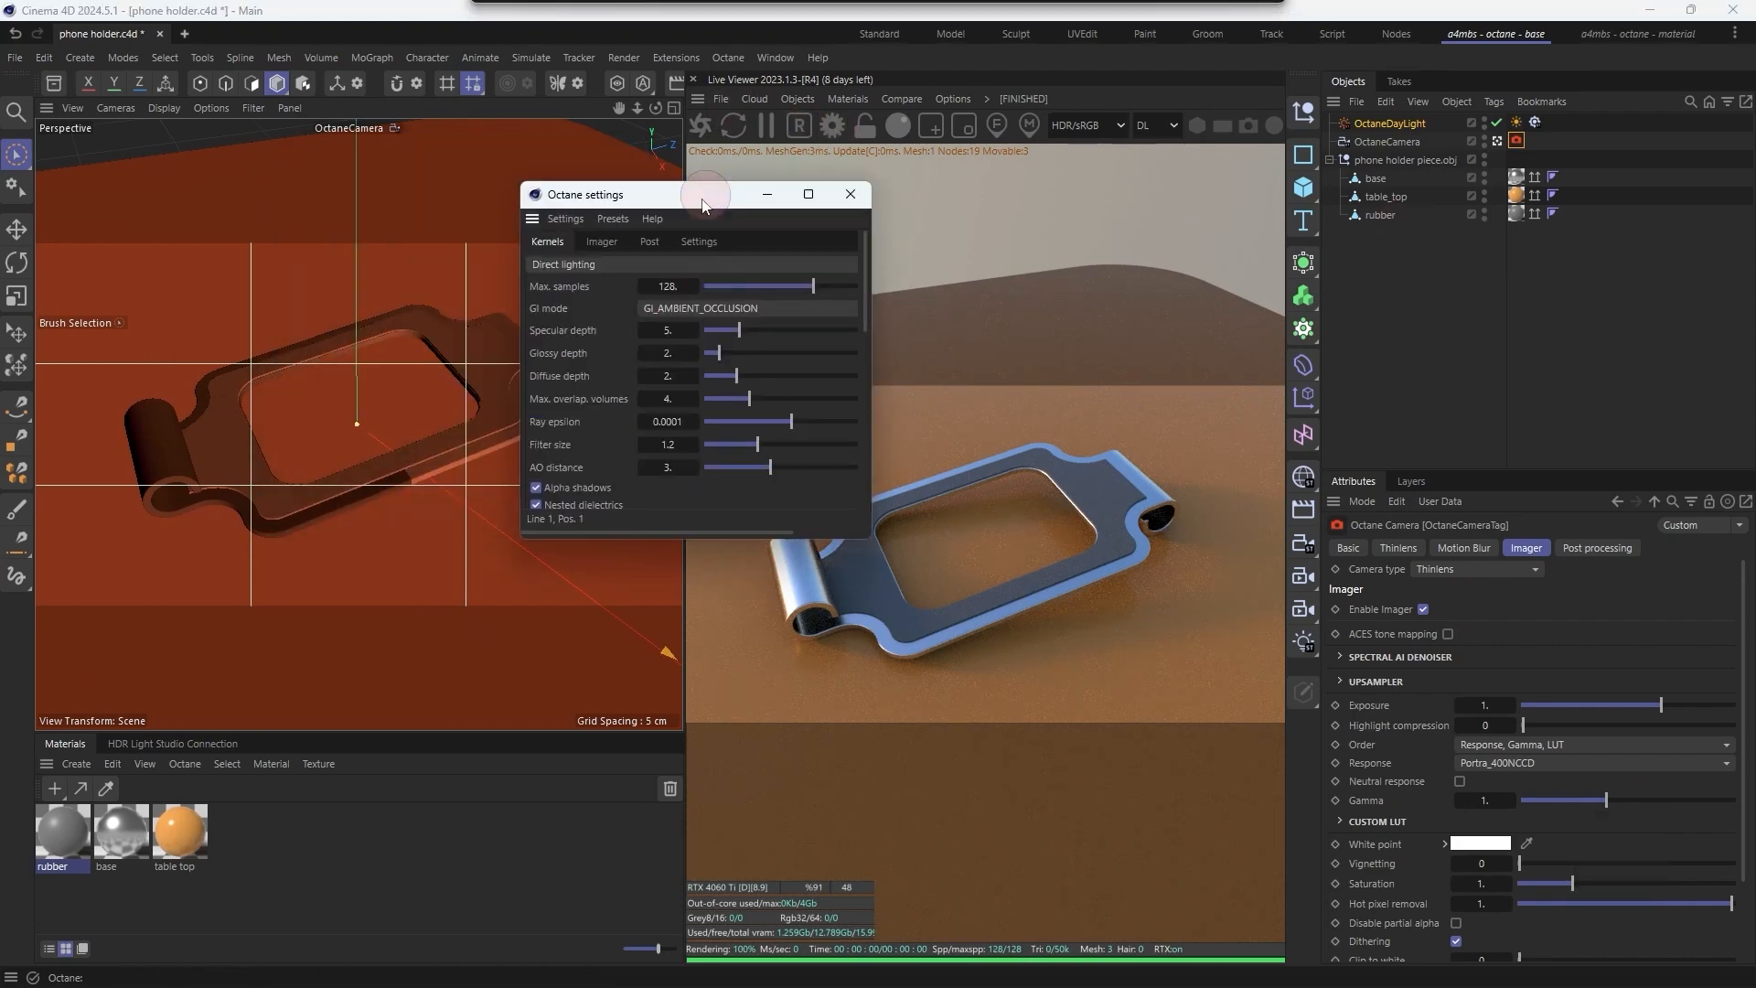
{"action": "left_click", "coordinate": [602, 264]}
{"action": "left_click", "coordinate": [635, 311]}
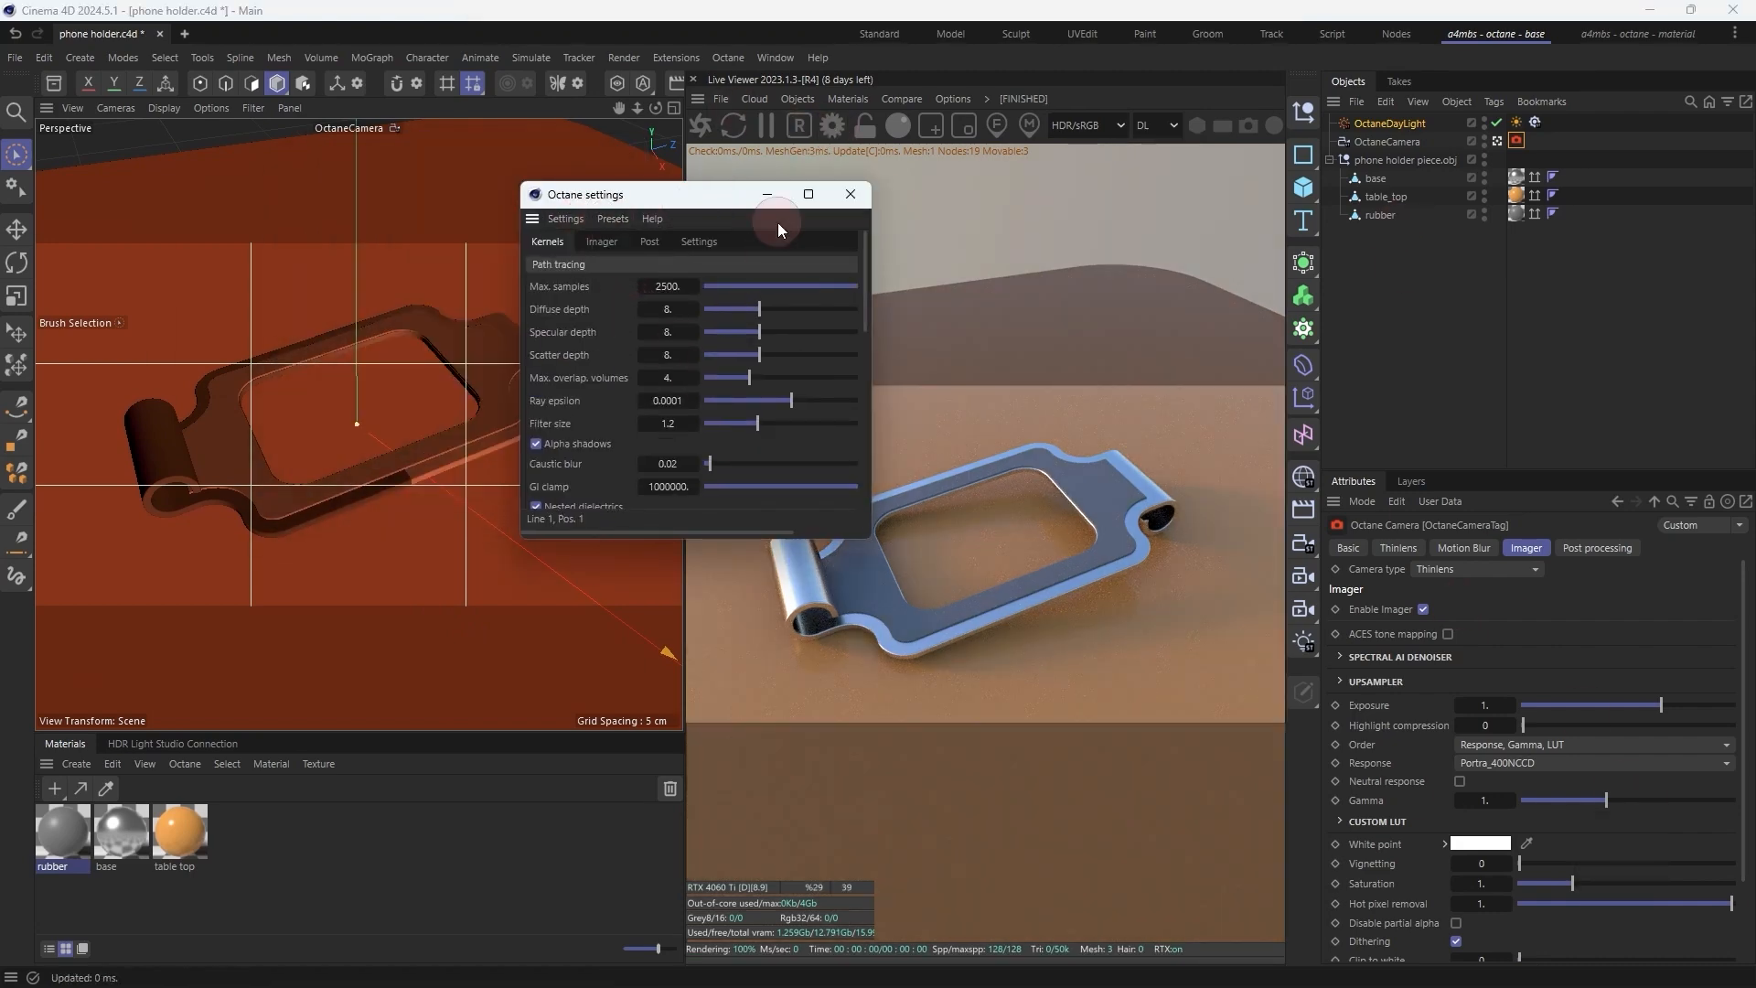
{"action": "left_click", "coordinate": [850, 194]}
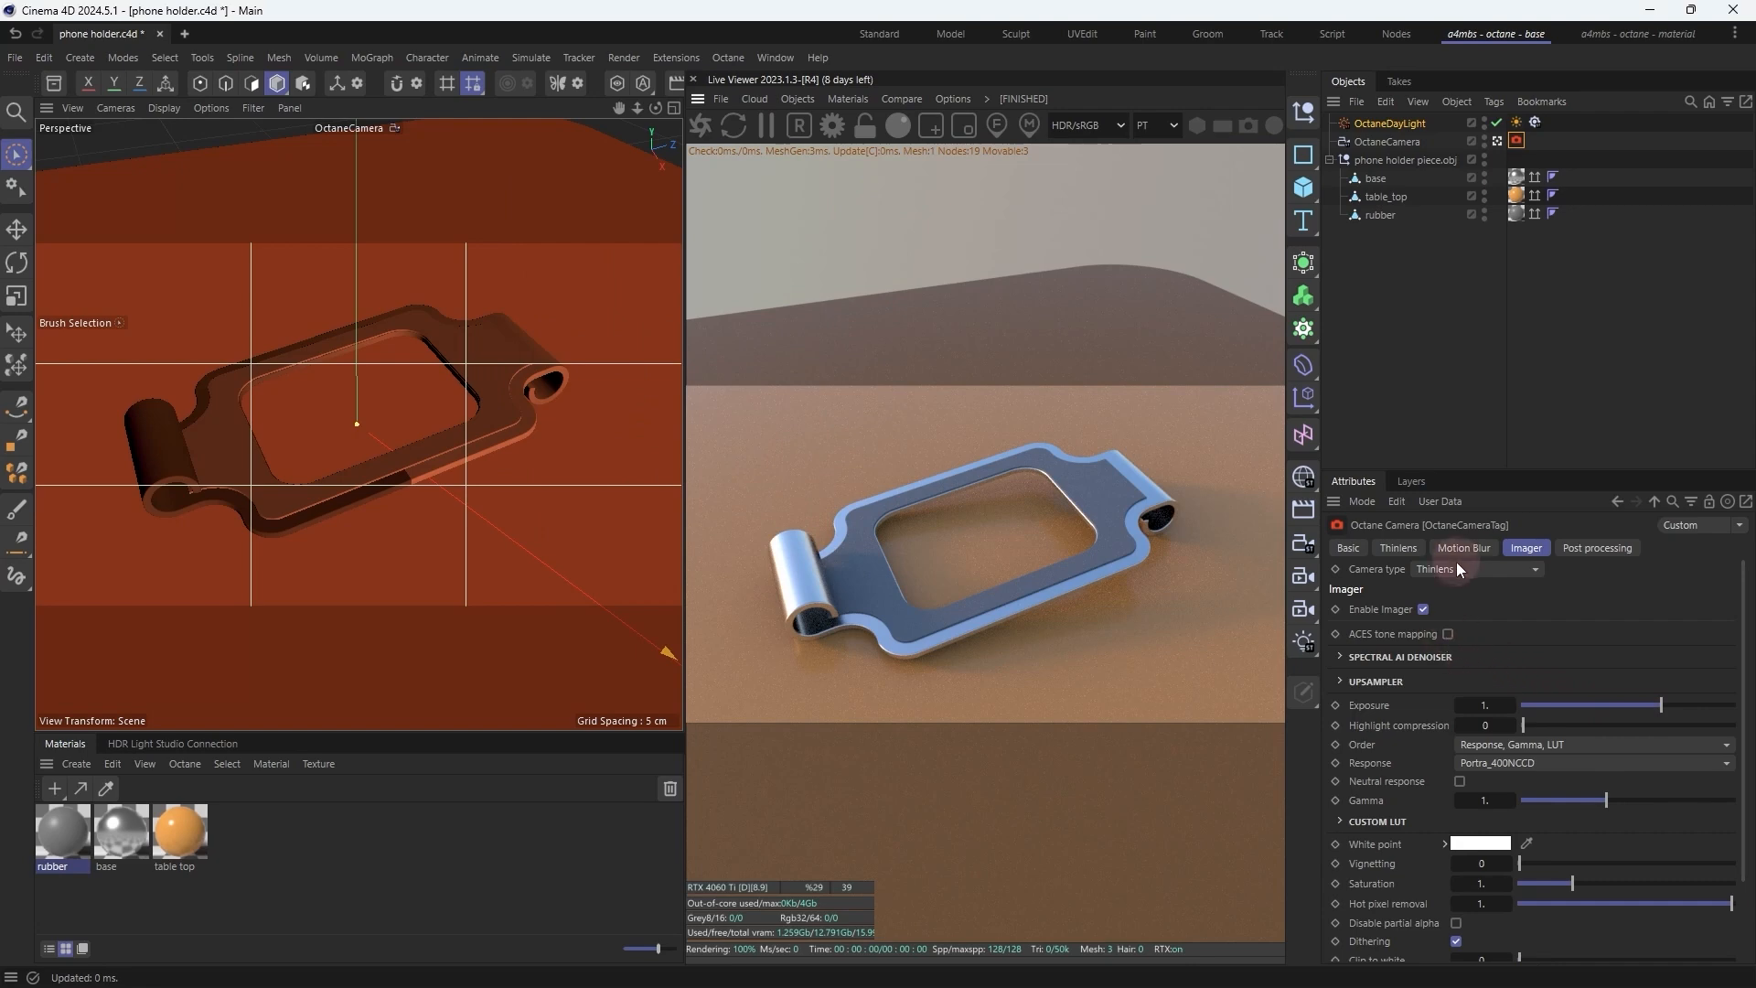
Step: Set the camera imager's response to Gold_200CD
{"action": "left_click", "coordinate": [1399, 547]}
{"action": "left_click", "coordinate": [1350, 547]}
{"action": "left_click", "coordinate": [1523, 551]}
{"action": "left_click", "coordinate": [1601, 772]}
{"action": "left_click", "coordinate": [1553, 536]}
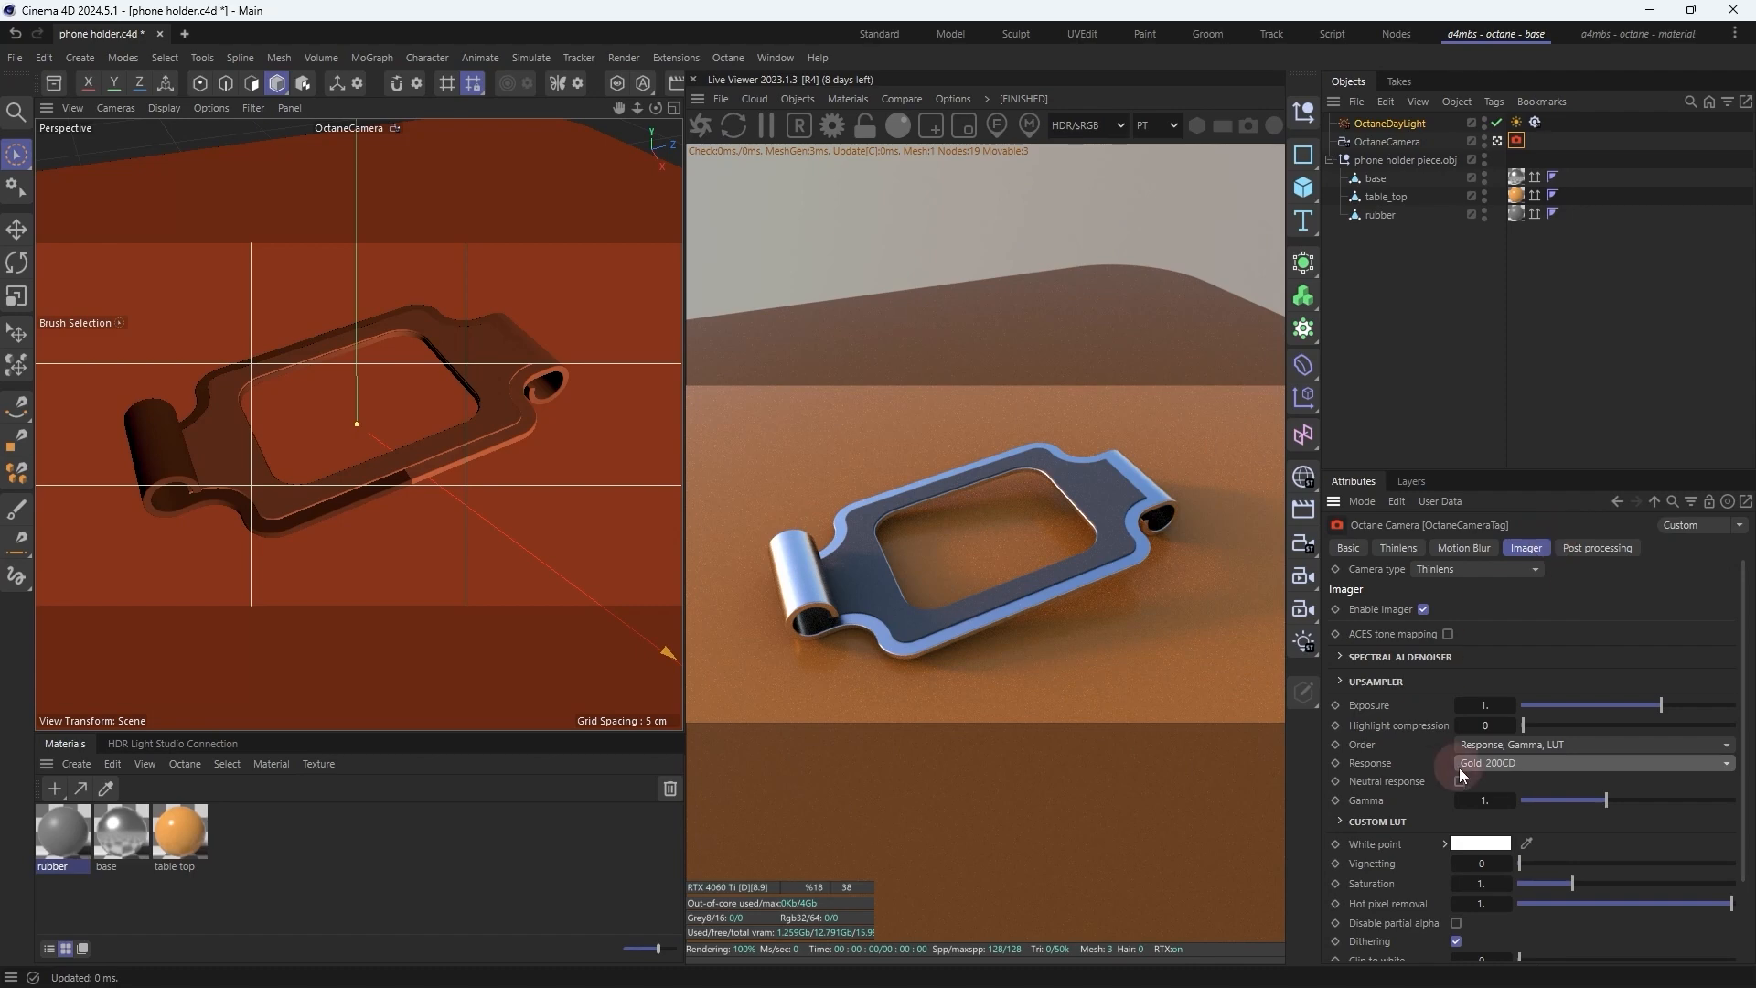
Step: Enable post processing for the Octane camera
{"action": "scroll", "coordinate": [1421, 826], "scroll_direction": "down", "scroll_amount": 3}
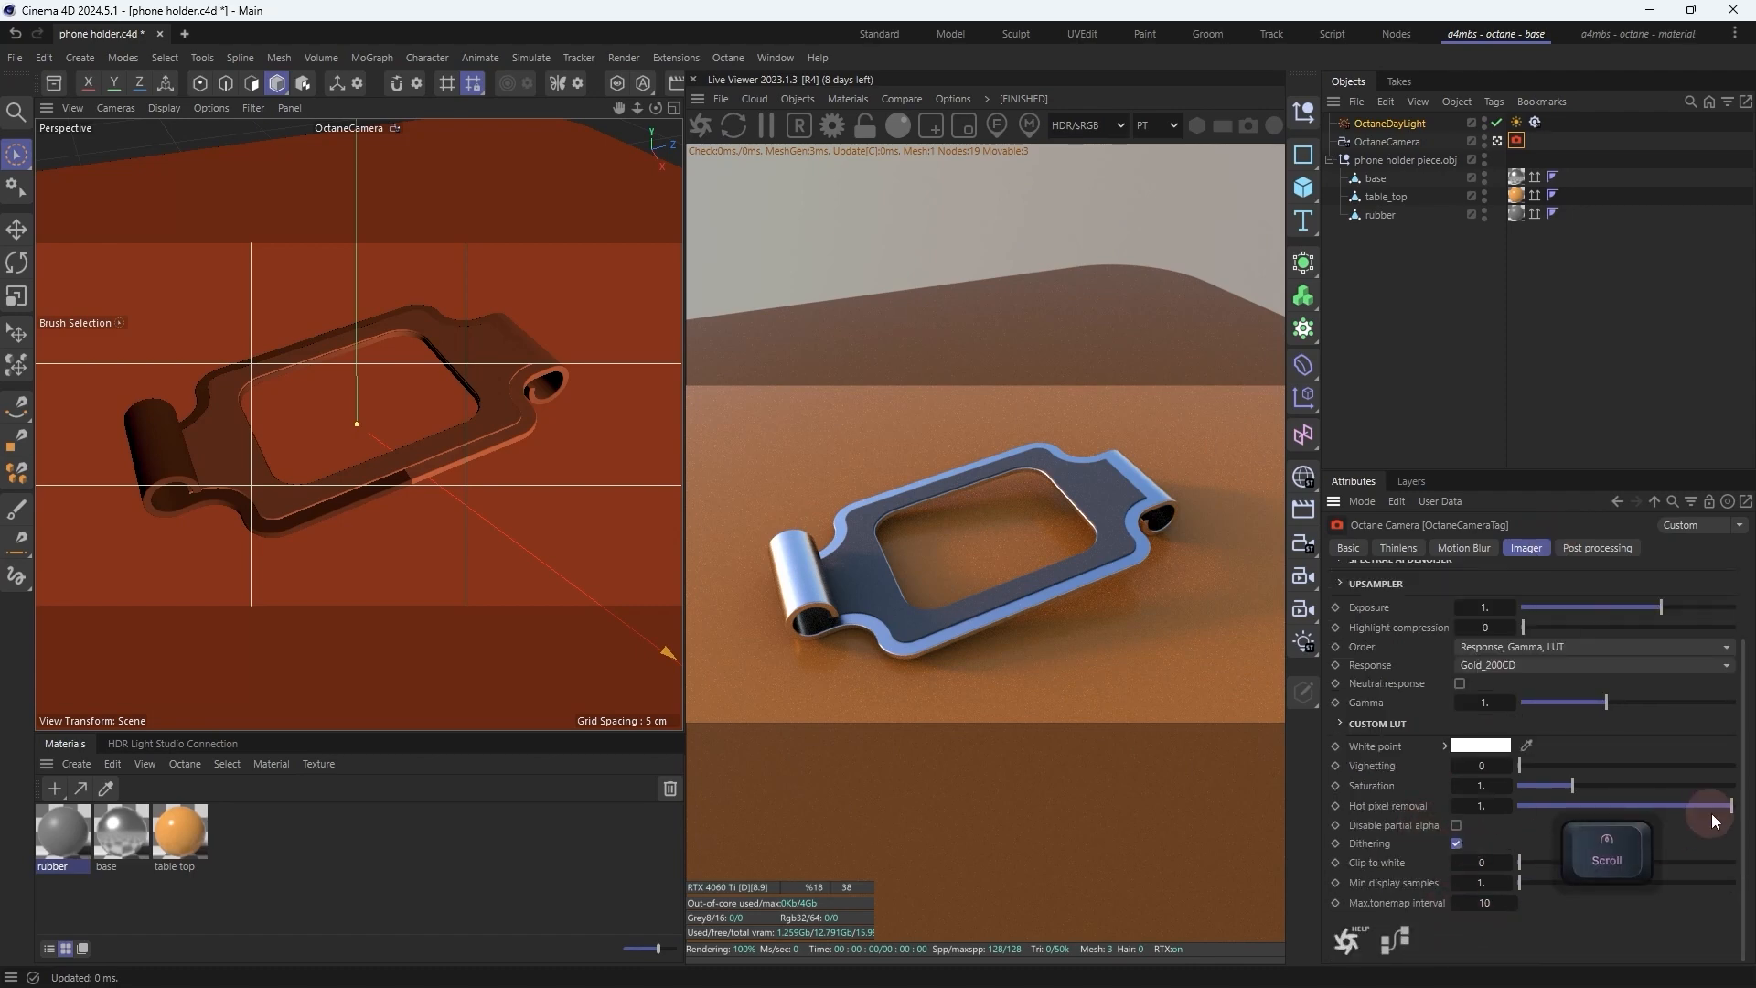
{"action": "left_click", "coordinate": [1584, 549]}
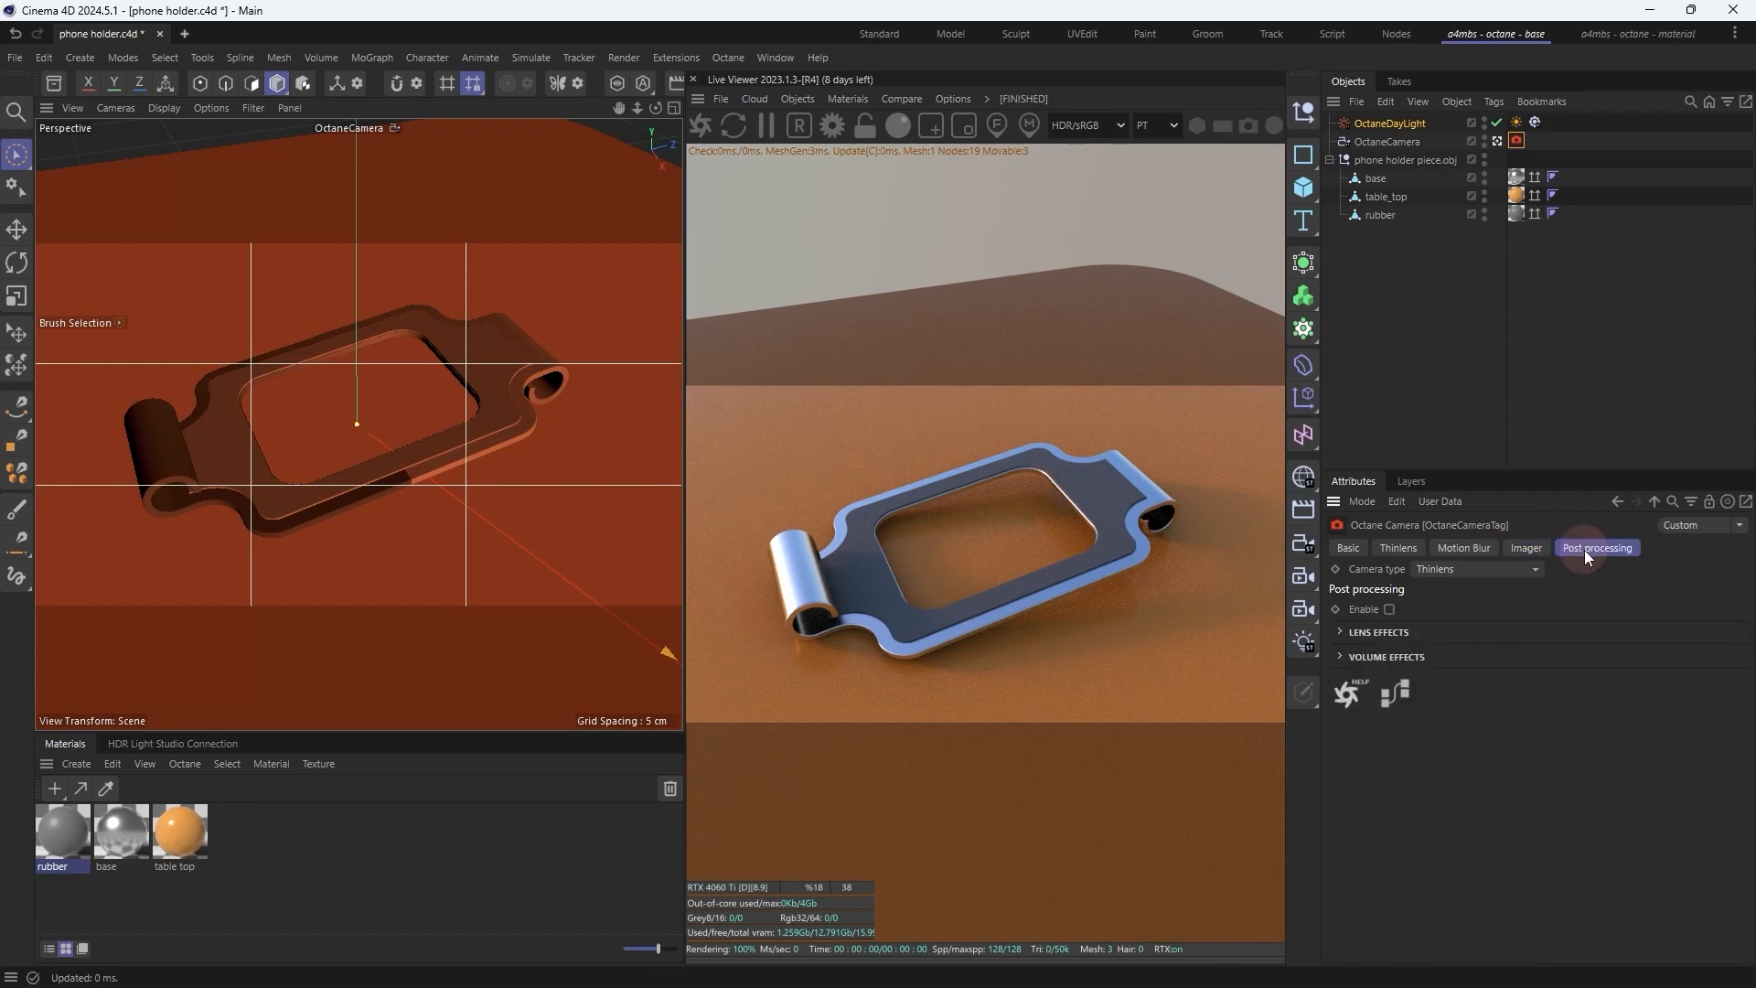
{"action": "left_click", "coordinate": [1390, 609]}
Step: Enable the camera imager's Spectral AI denoiser and set the upsampler's sampling mode to 2x2 up-sampling
{"action": "left_click", "coordinate": [1526, 547]}
{"action": "left_click", "coordinate": [1351, 681]}
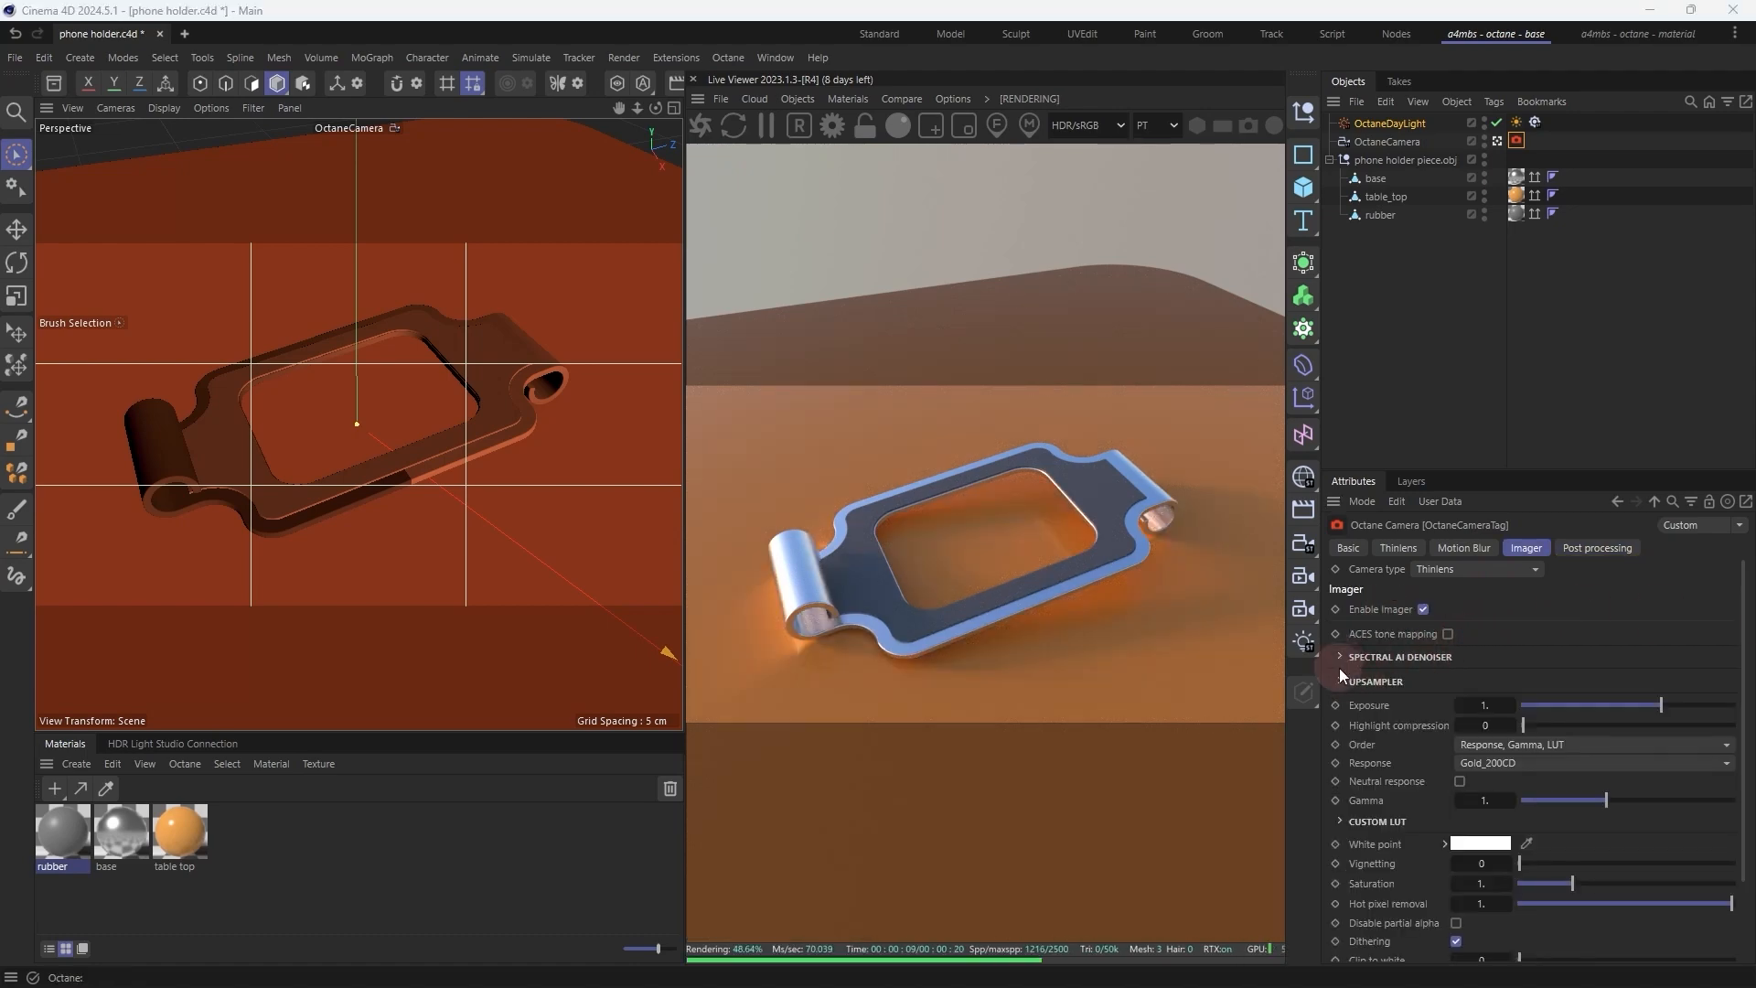
{"action": "left_click", "coordinate": [1540, 706]}
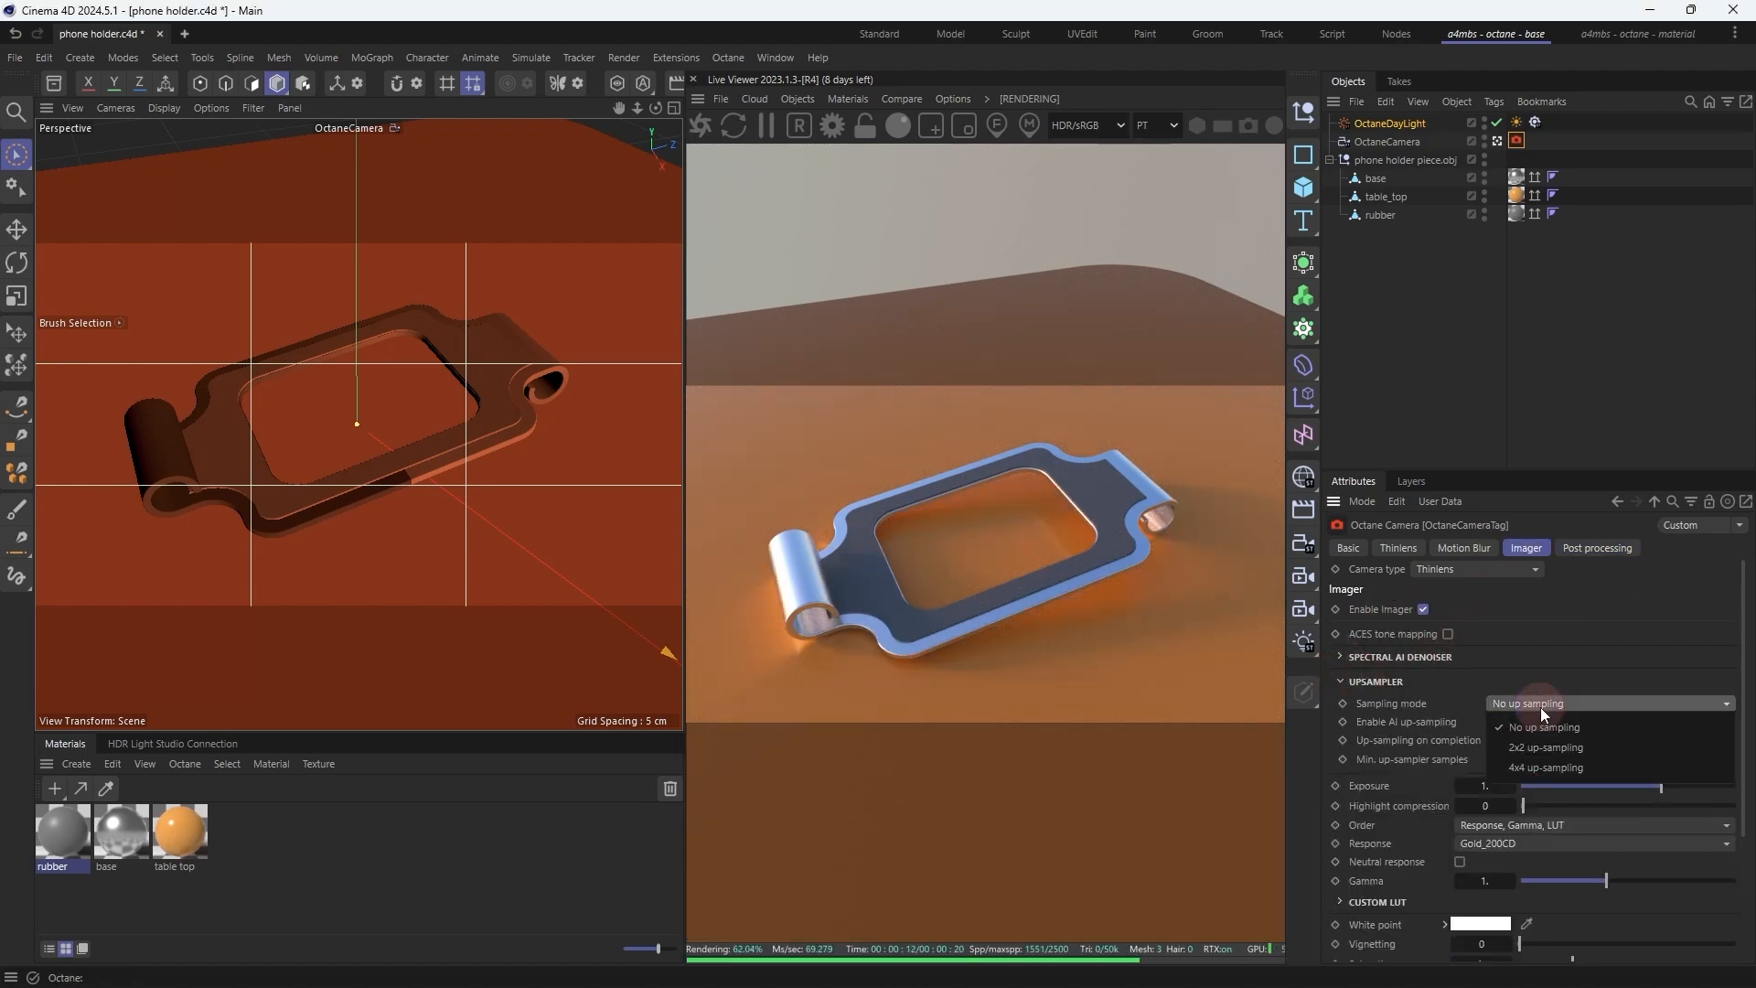
{"action": "left_click", "coordinate": [1540, 706]}
{"action": "left_click", "coordinate": [1341, 657]}
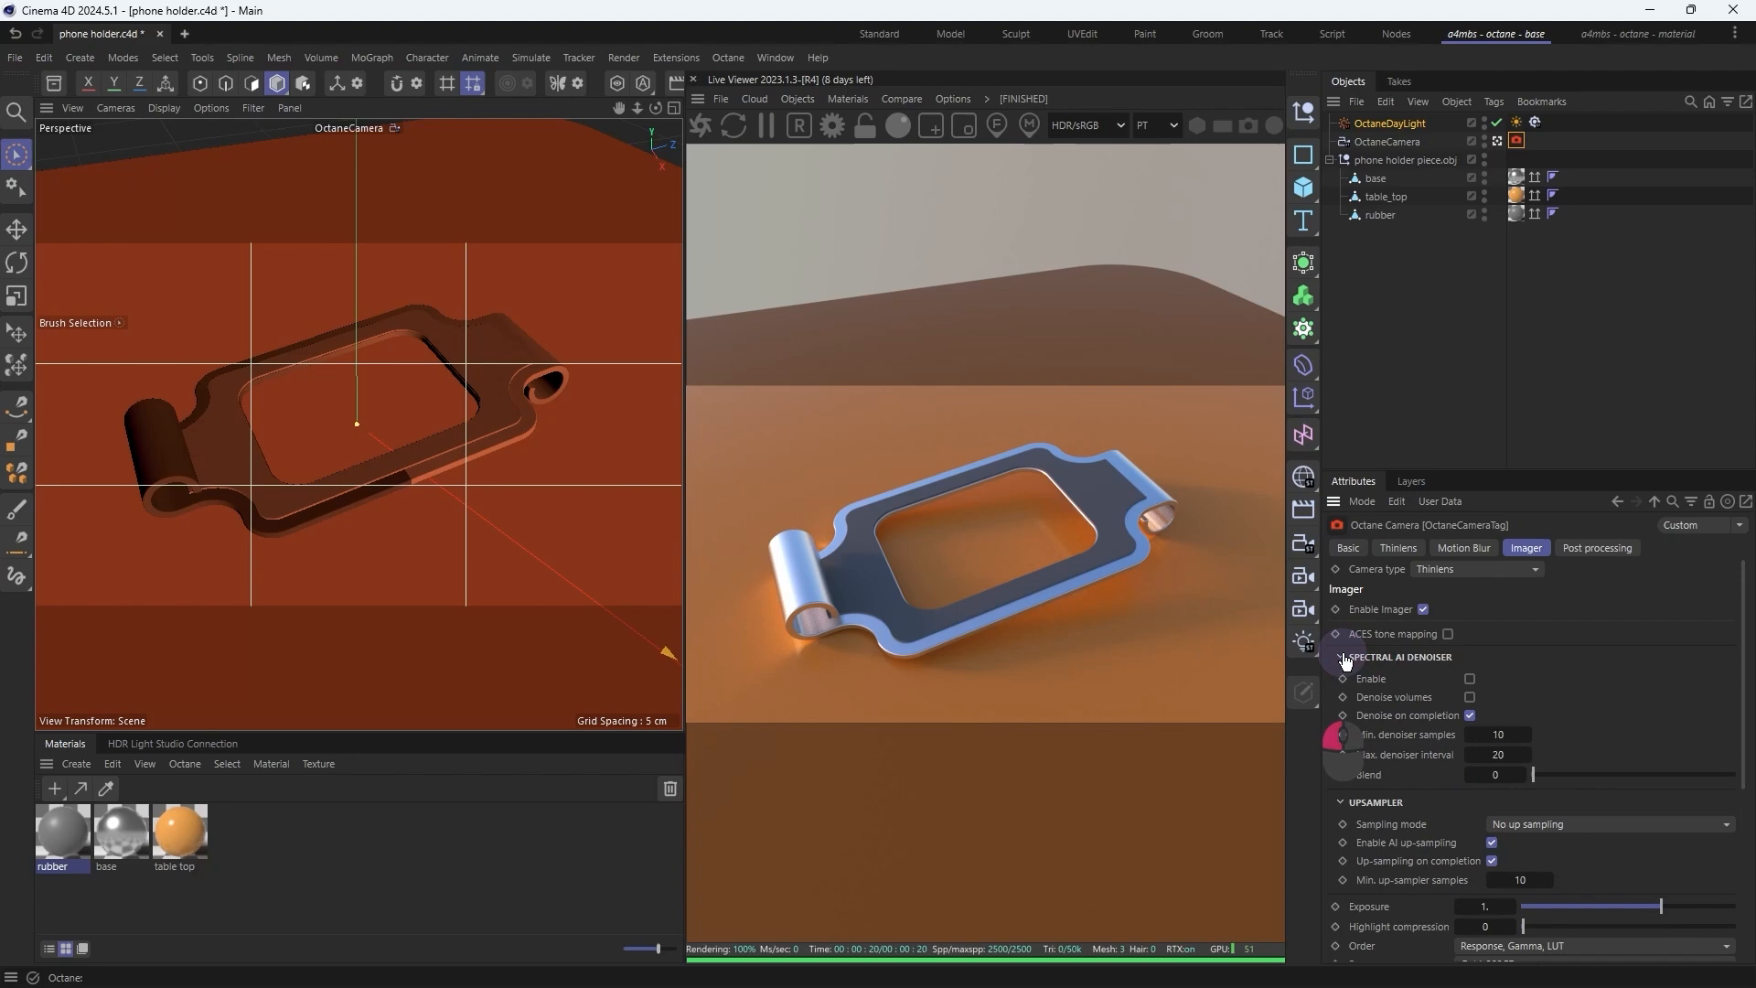
{"action": "left_click", "coordinate": [1470, 679]}
{"action": "left_click", "coordinate": [1625, 825]}
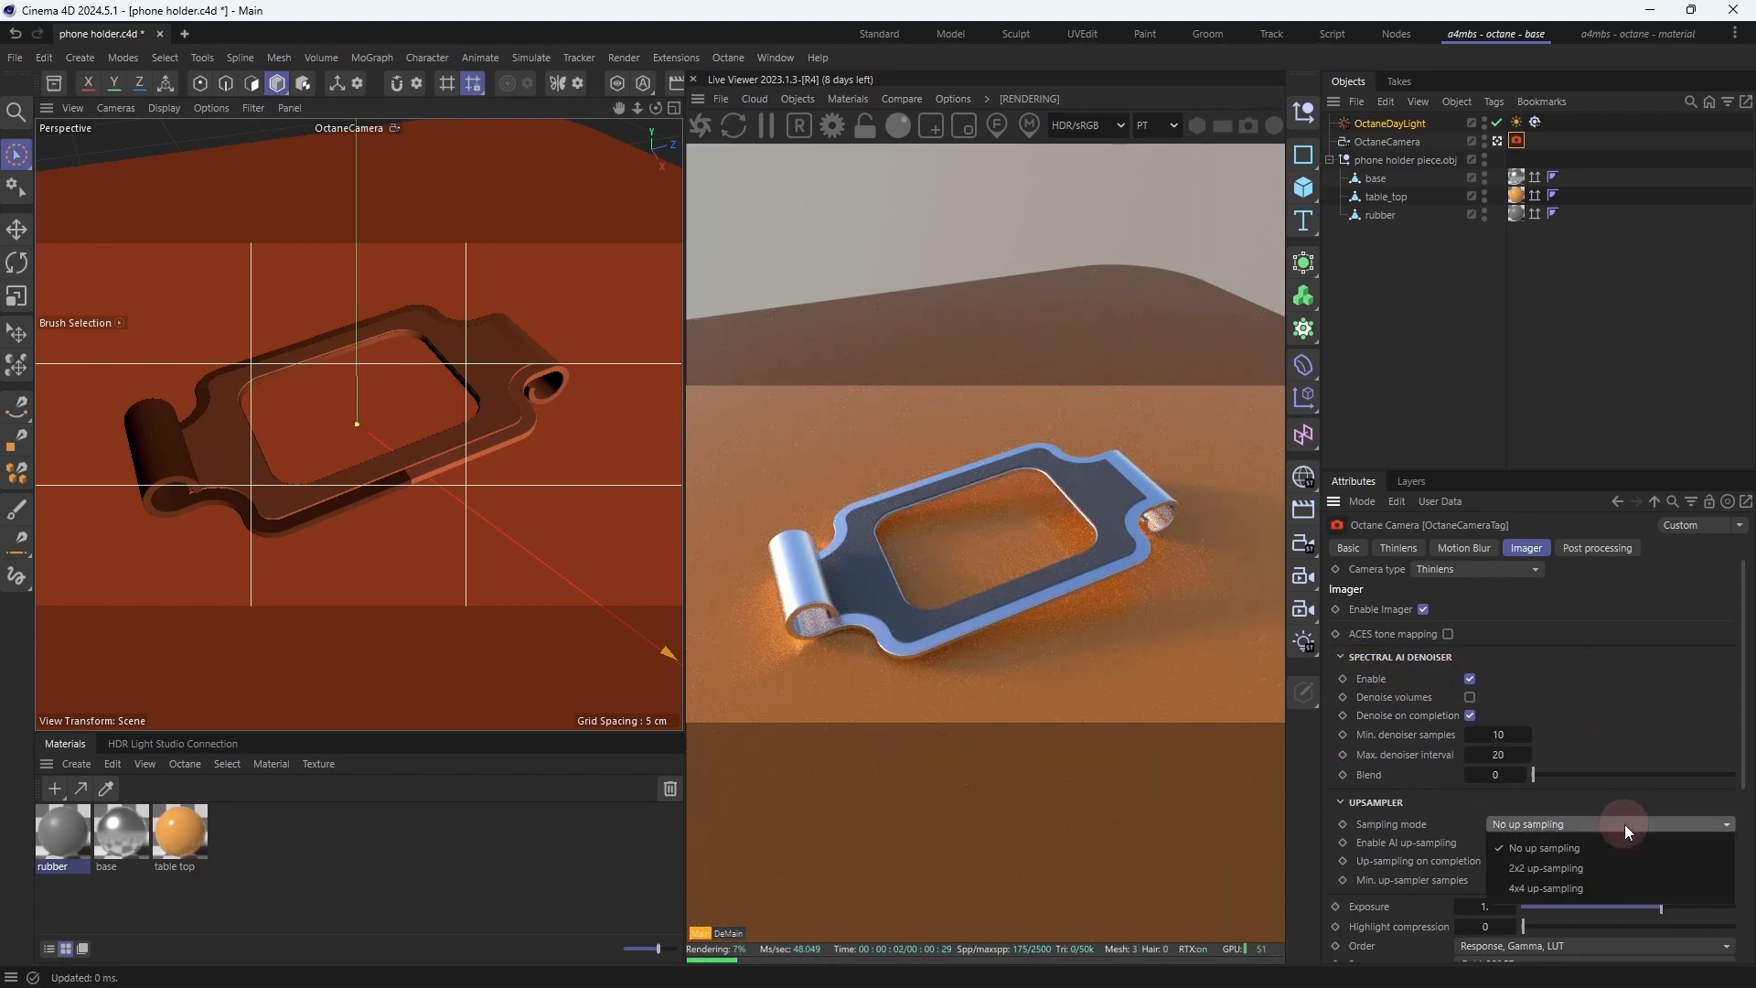
{"action": "left_click", "coordinate": [1590, 864]}
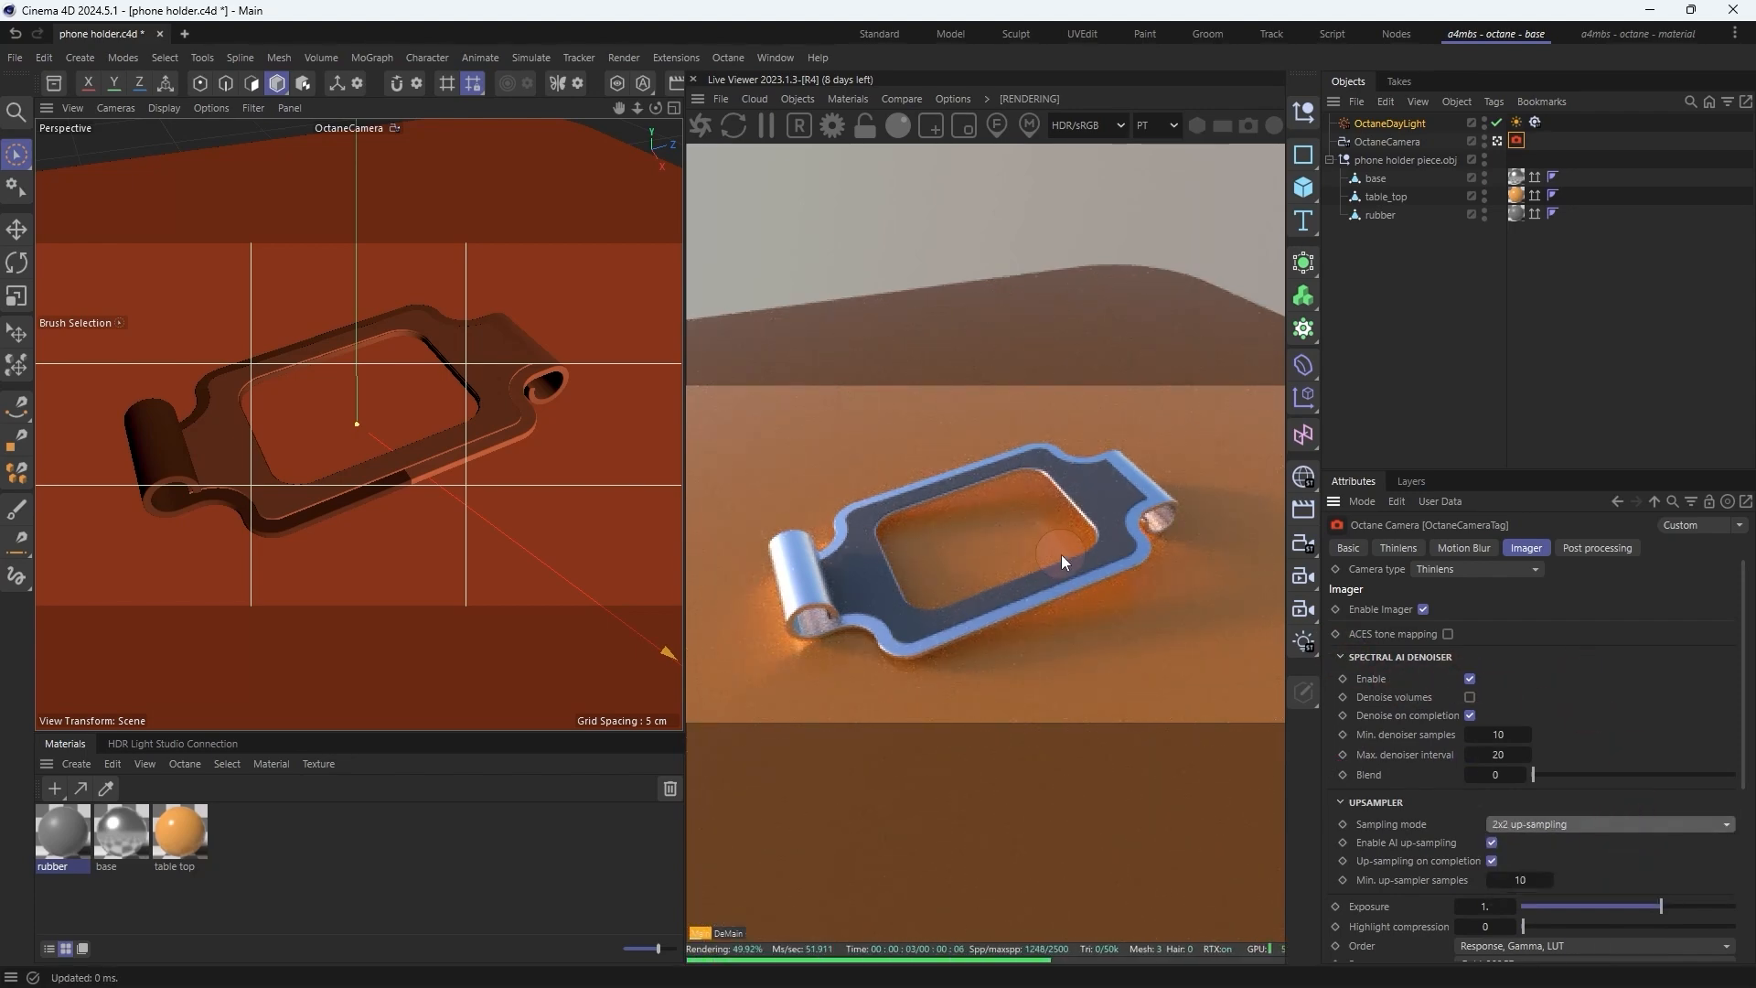
{"action": "scroll", "coordinate": [1061, 555], "scroll_direction": "up", "scroll_amount": 2}
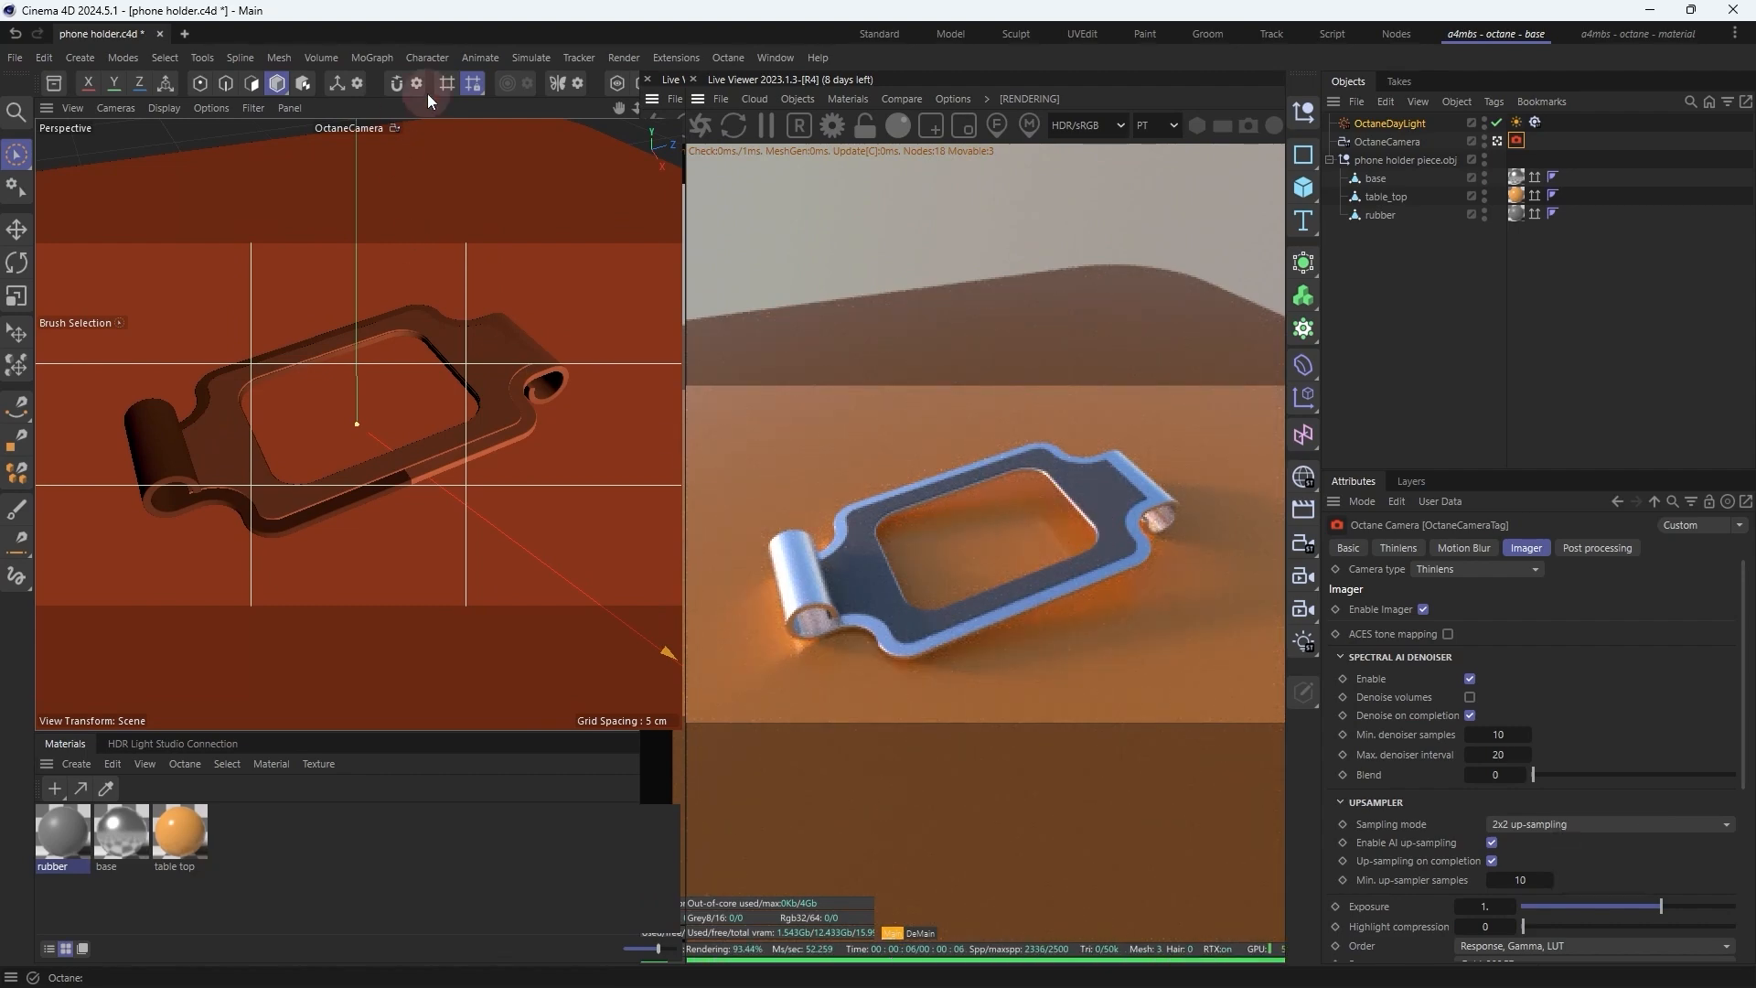
{"action": "scroll", "coordinate": [981, 509], "scroll_direction": "up", "scroll_amount": 1}
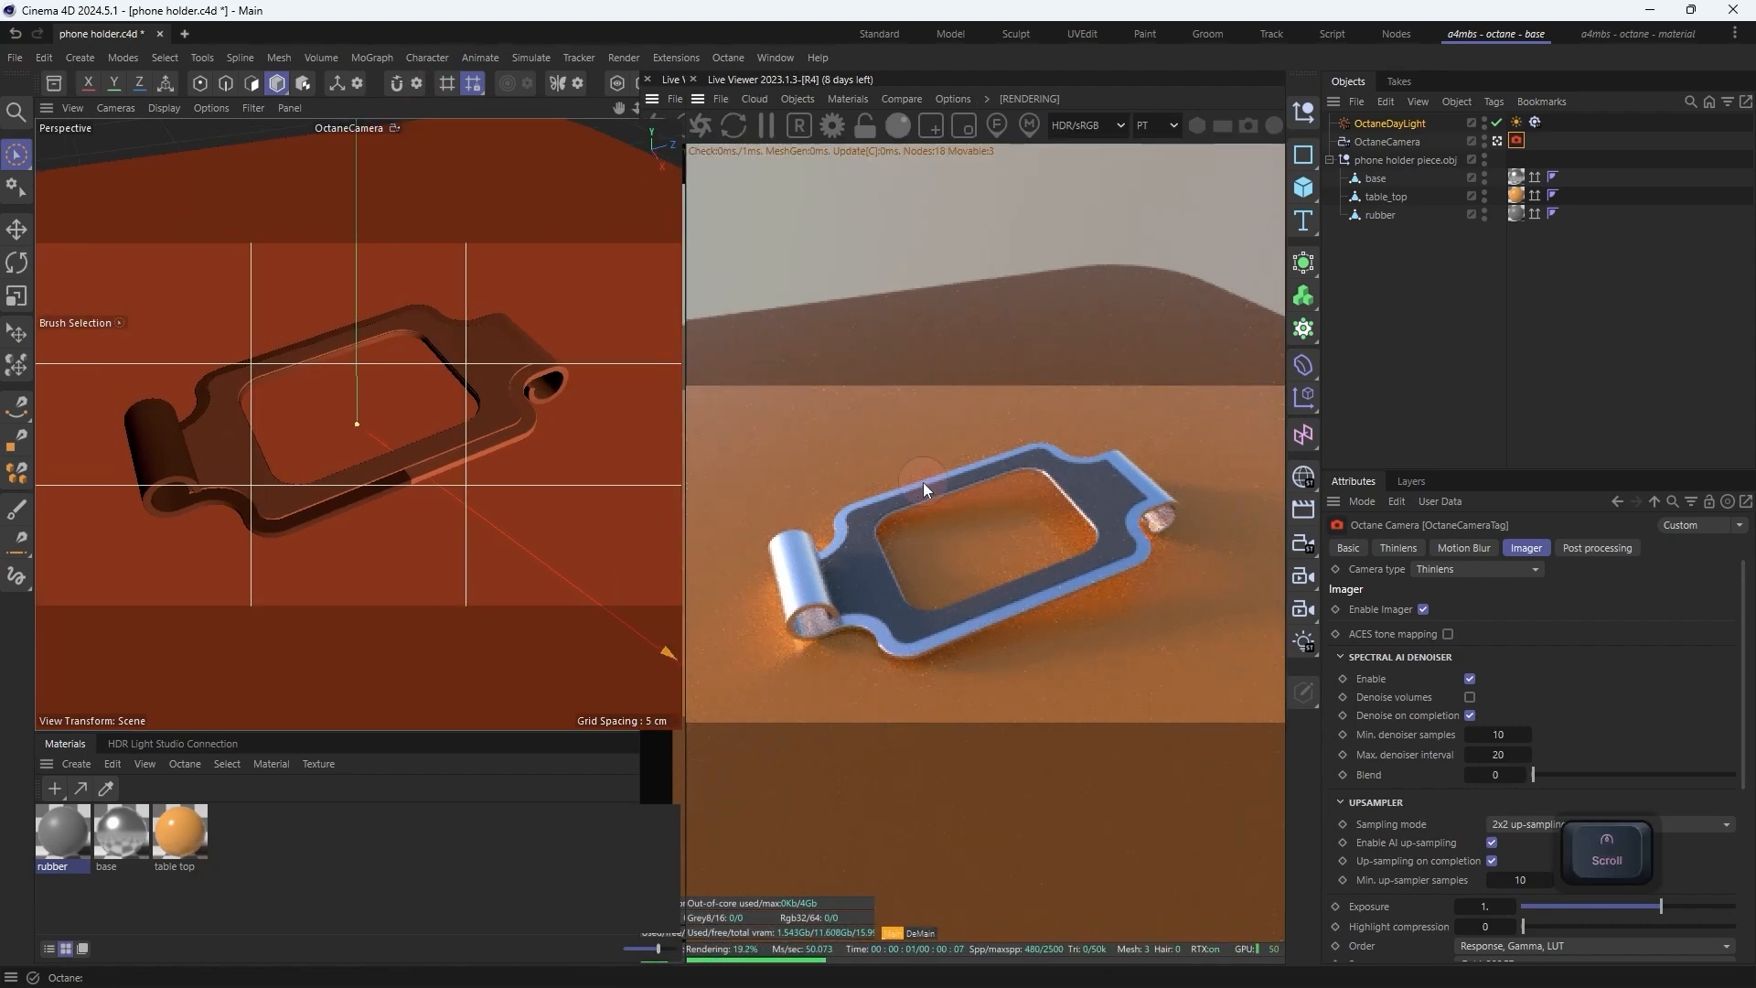
Step: Open the render settings and lock the output's width-to-height ratio
{"action": "left_click", "coordinate": [624, 56]}
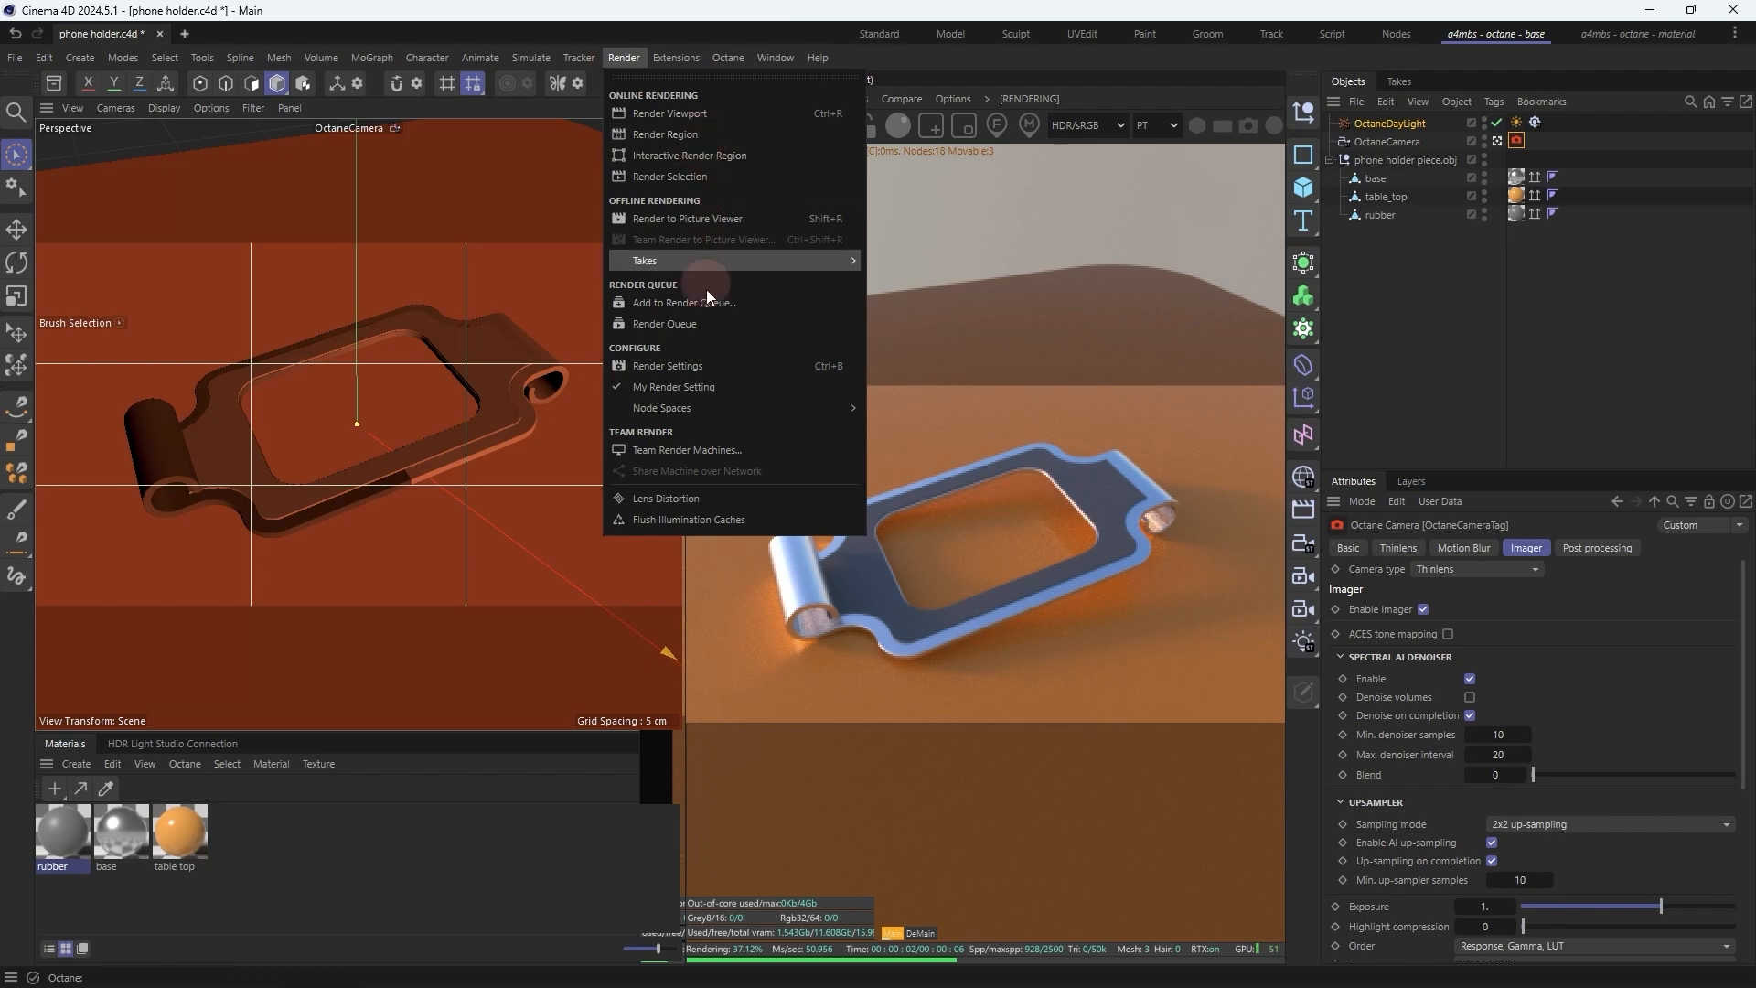
{"action": "left_click", "coordinate": [710, 366]}
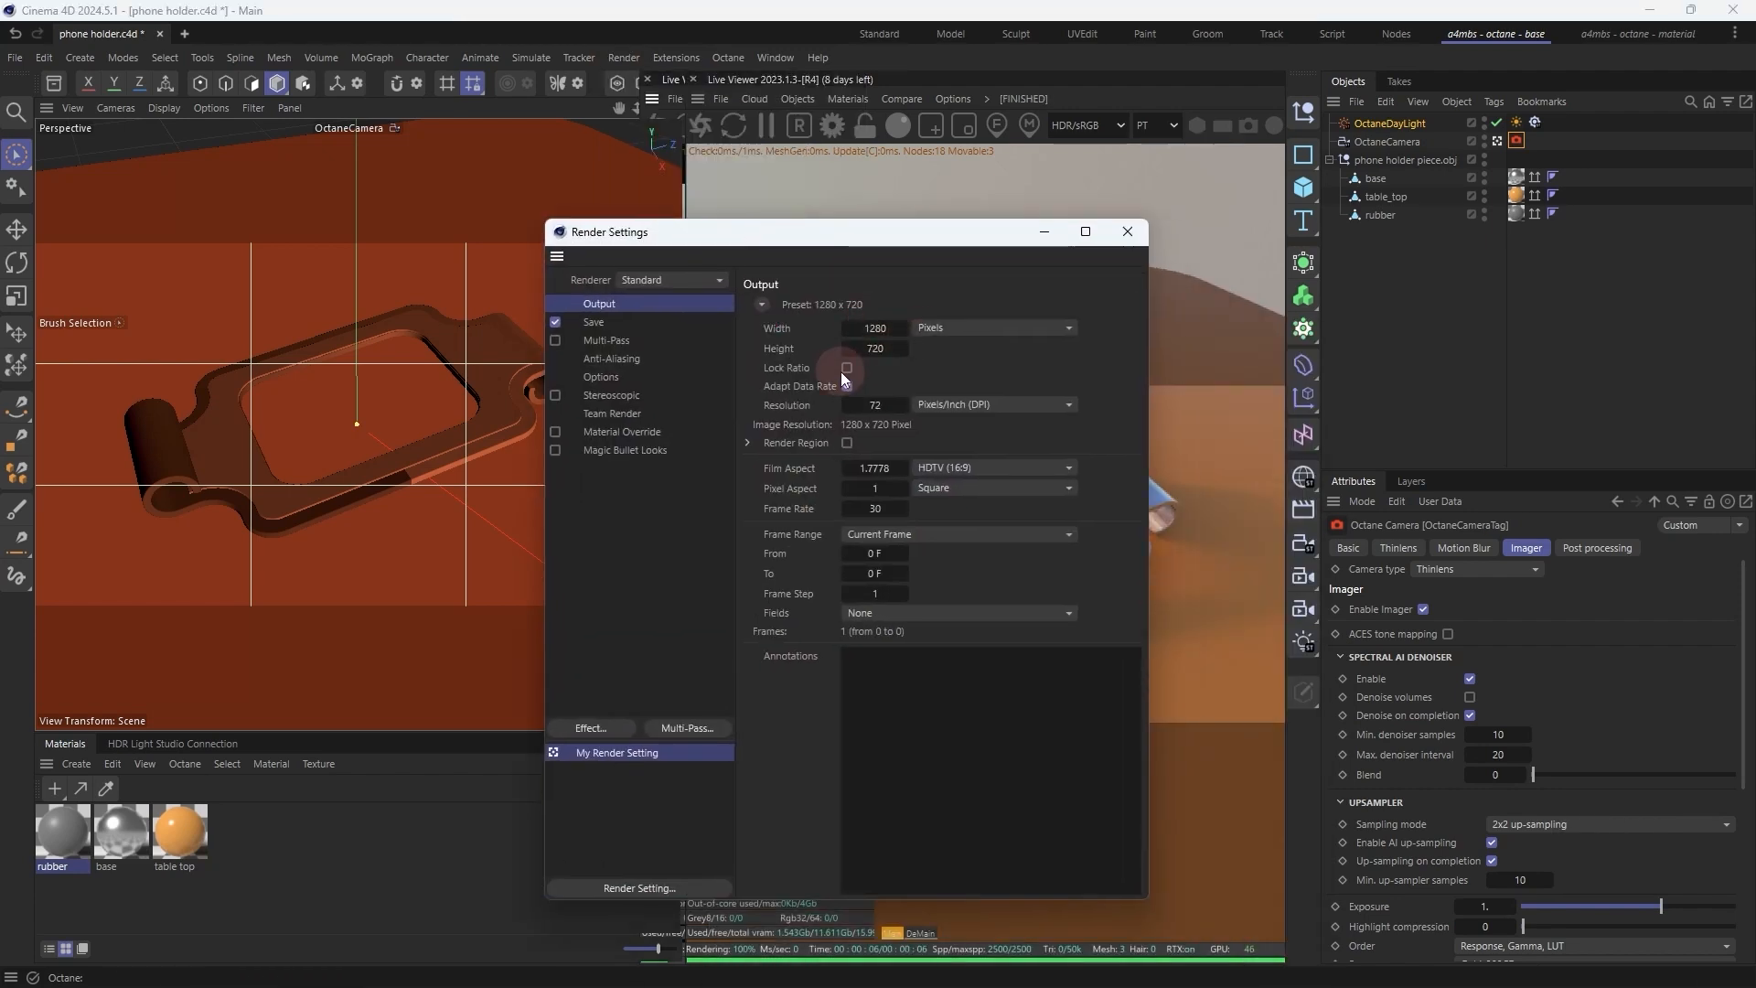
{"action": "left_click", "coordinate": [847, 367]}
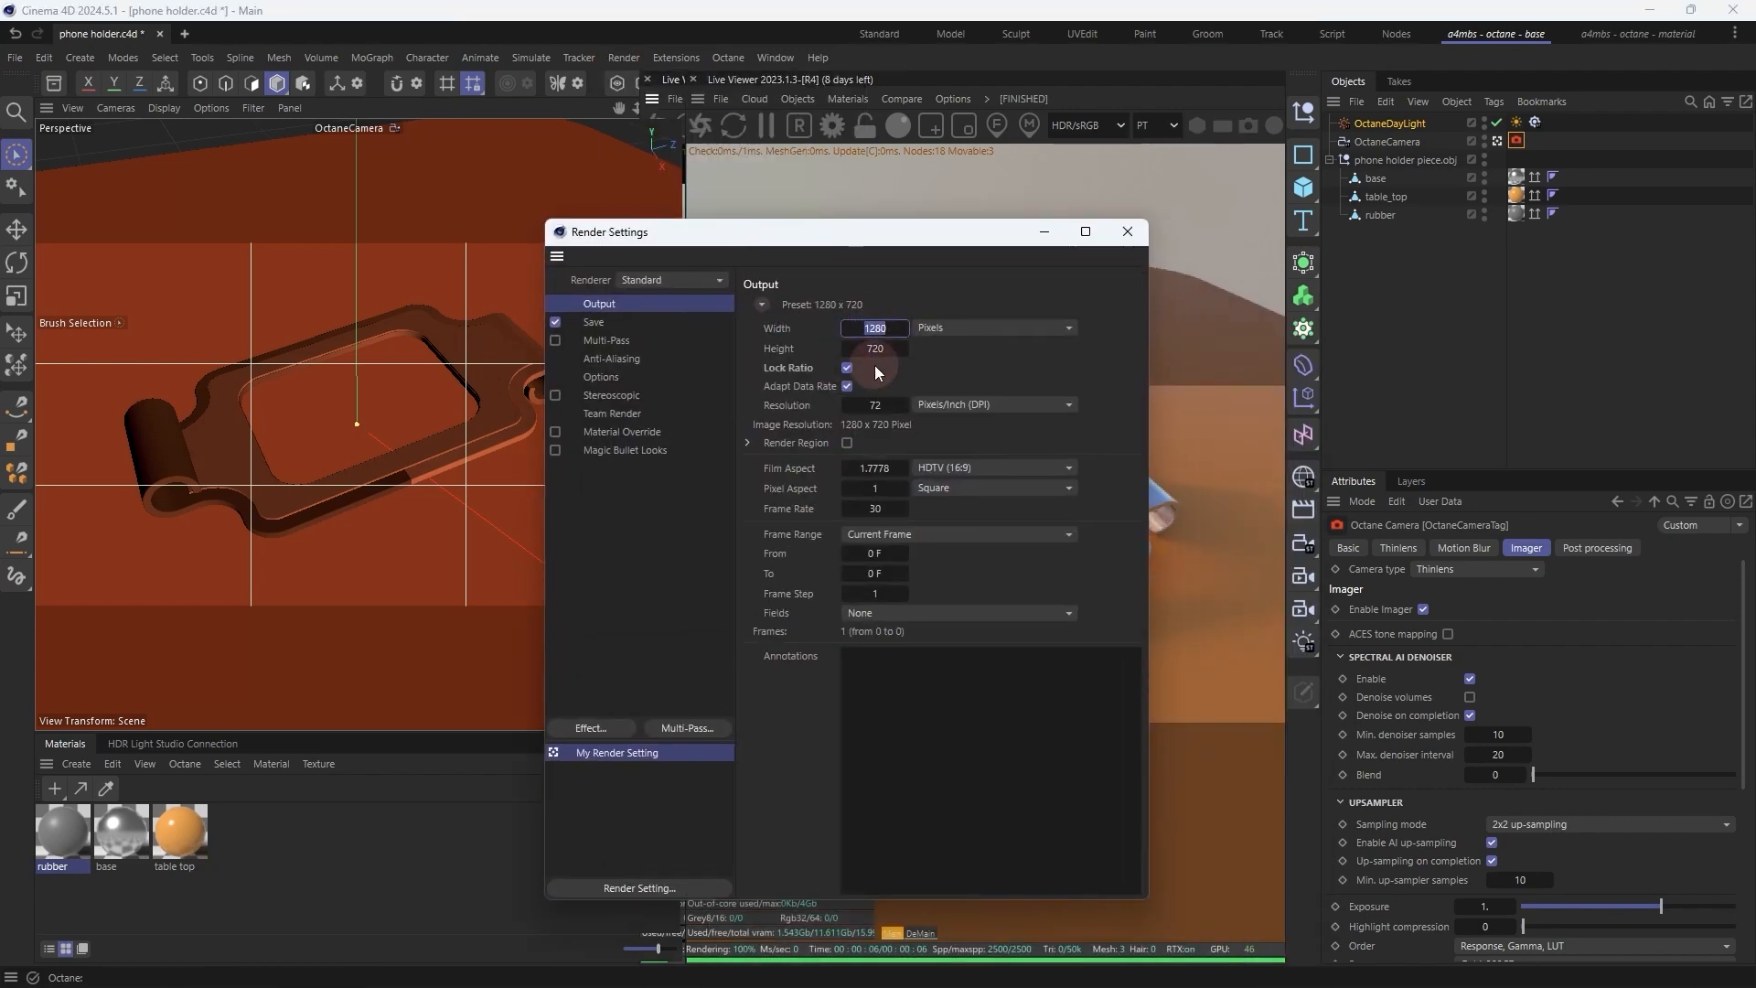
Step: Set the render output width to 3840 pixels with the ratio locked and close the render settings
{"action": "type", "text": "4"}
{"action": "key", "text": "BackSpace"}
{"action": "type", "text": "1920*2"}
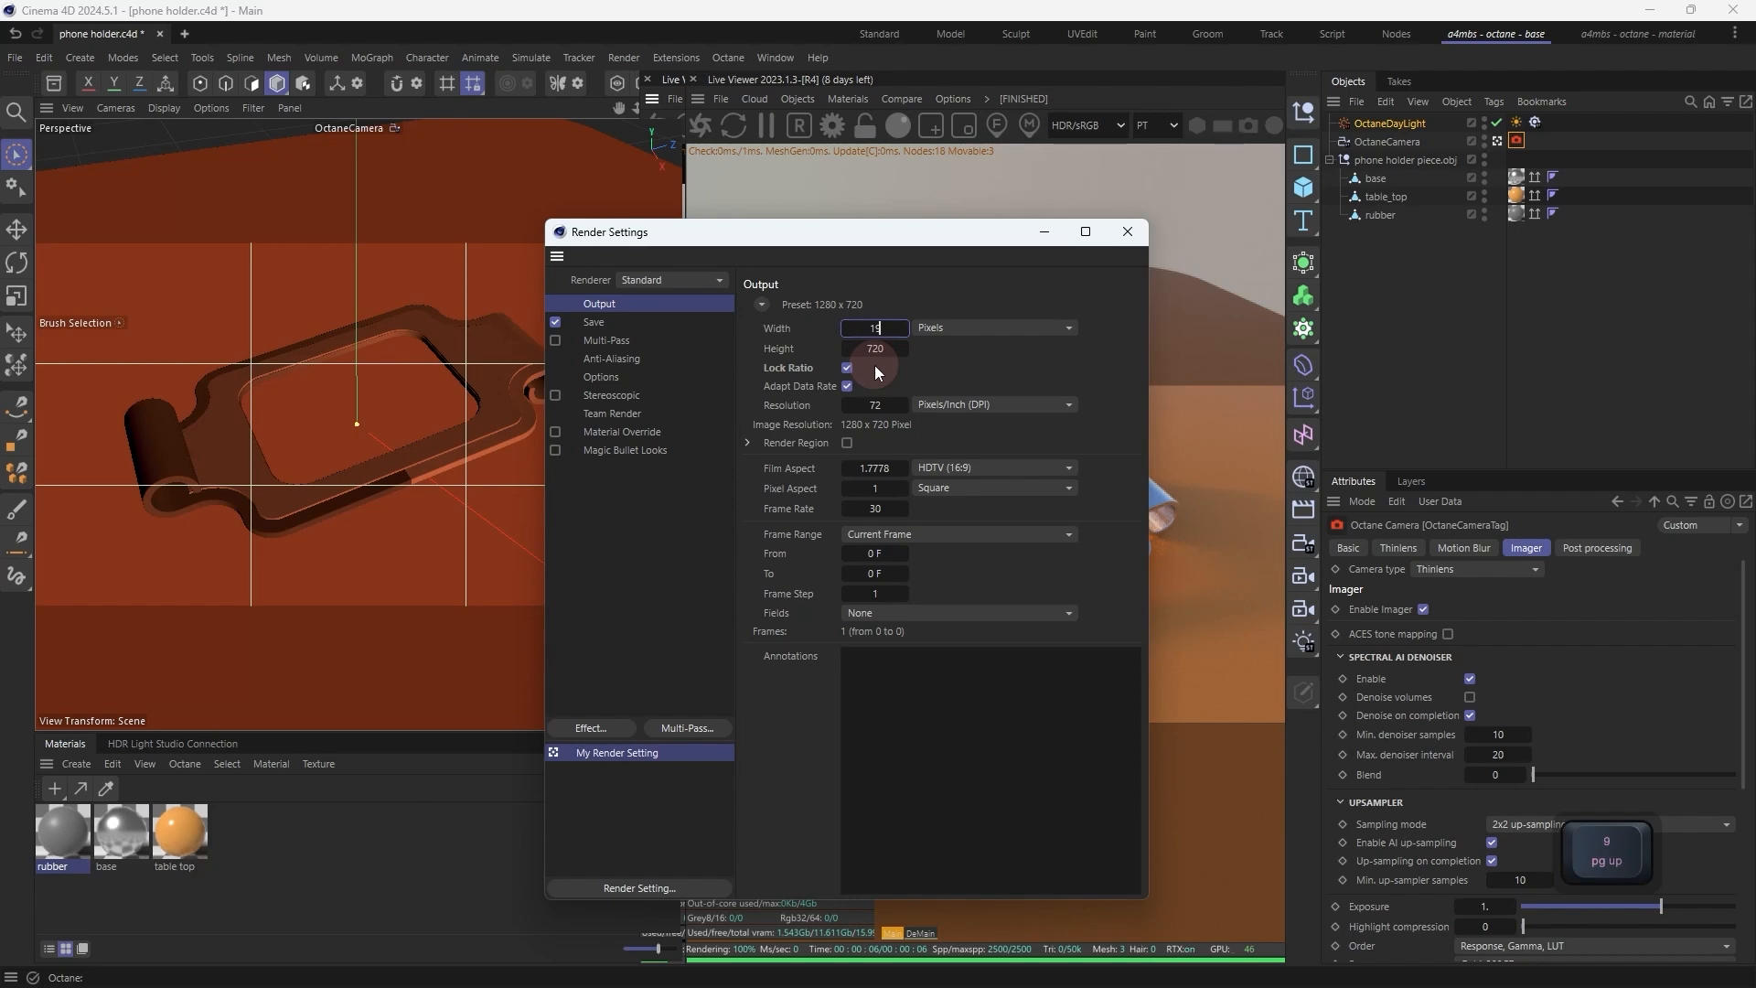
{"action": "key", "text": "Return"}
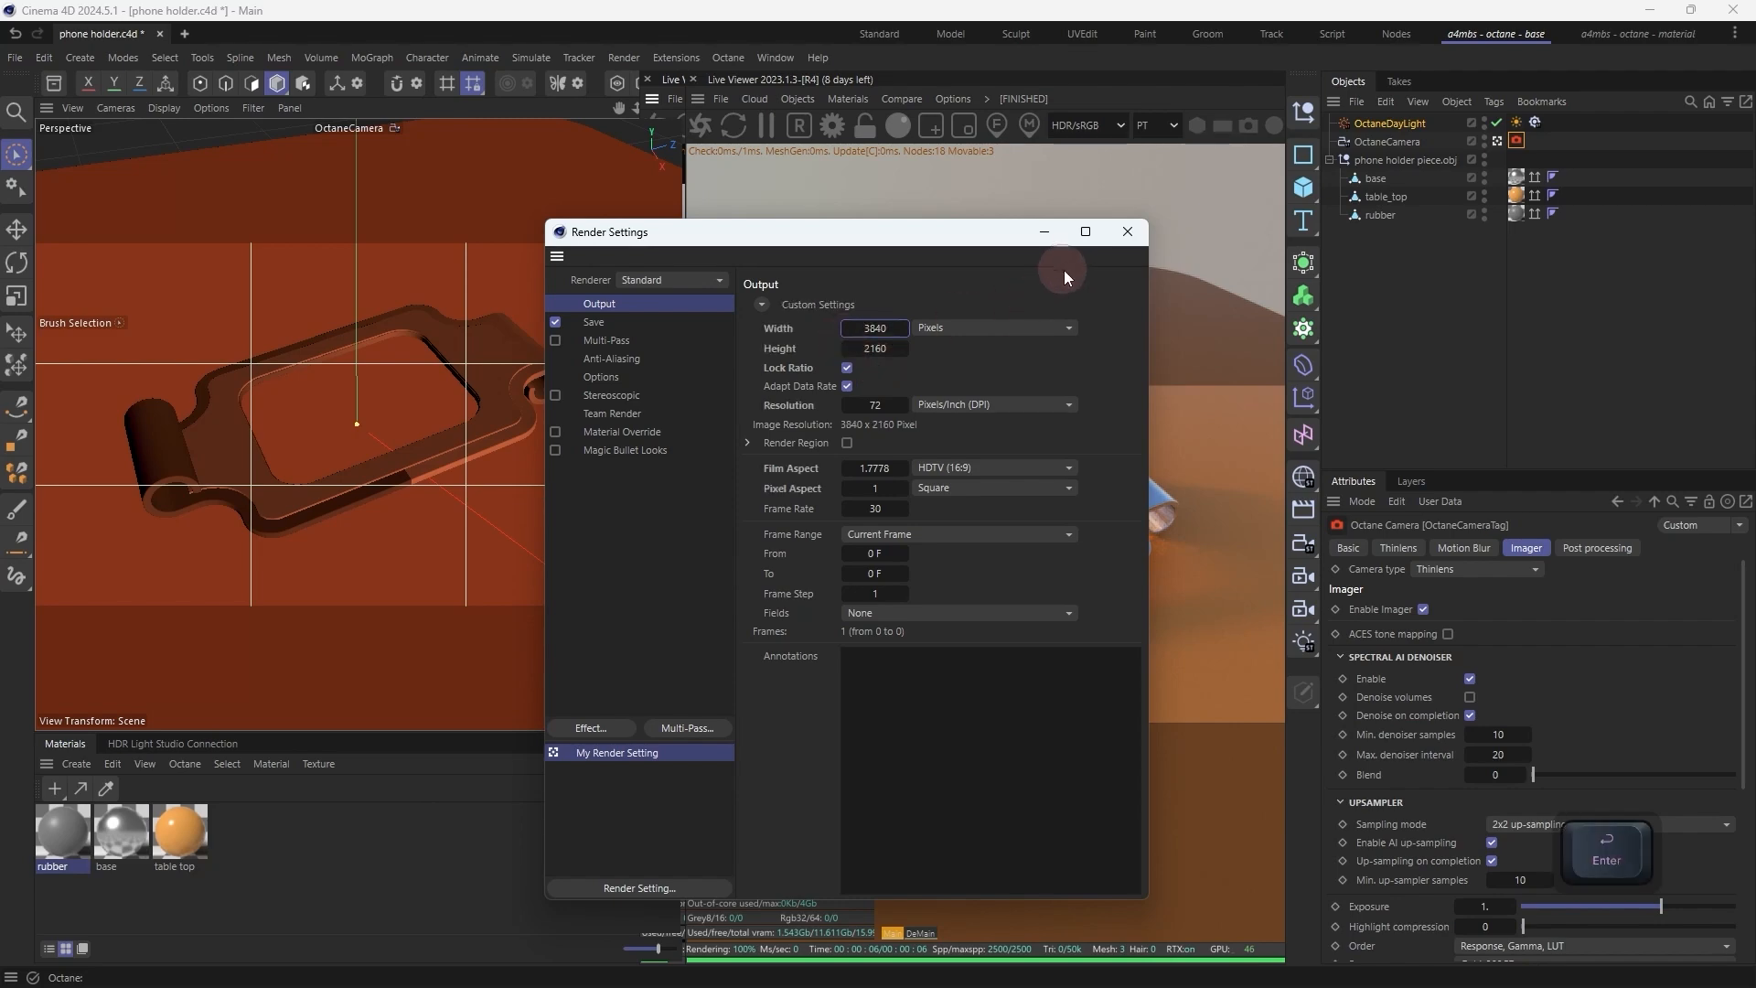
{"action": "left_click", "coordinate": [1127, 233]}
Step: Lock the Live Viewer's resolution so it renders at the full output size
{"action": "scroll", "coordinate": [920, 361], "scroll_direction": "up", "scroll_amount": 1}
{"action": "left_click", "coordinate": [863, 126]}
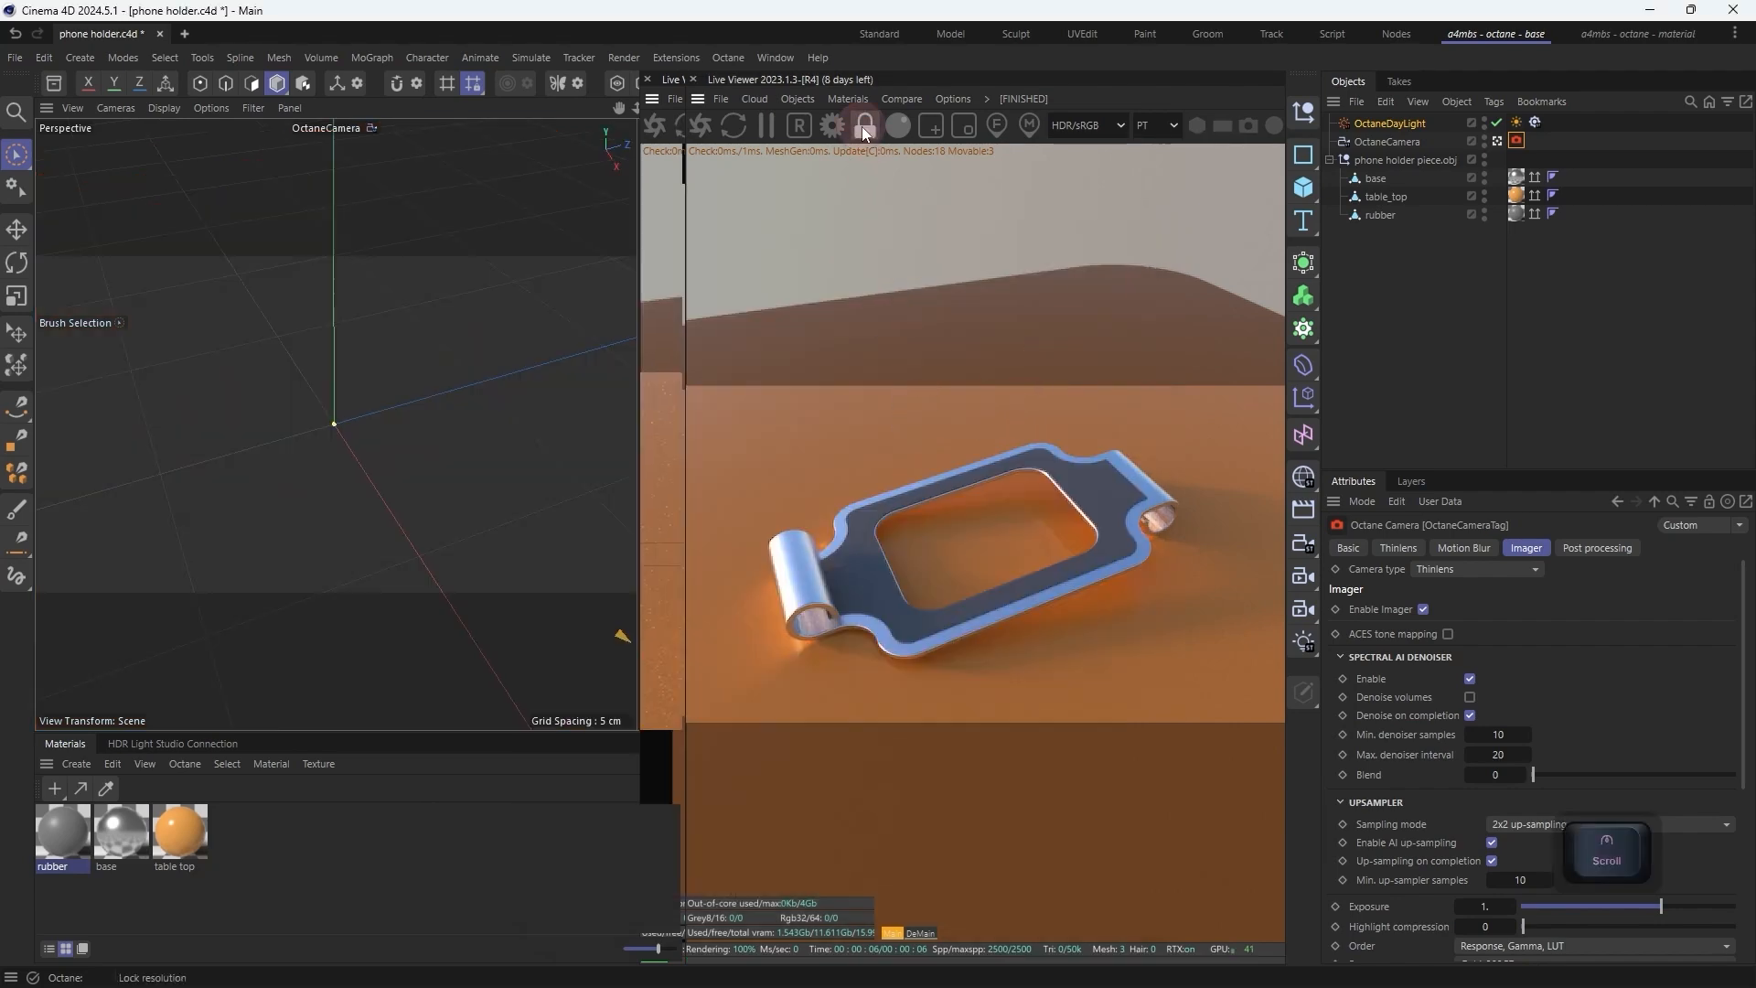
{"action": "scroll", "coordinate": [926, 348], "scroll_direction": "down", "scroll_amount": 1}
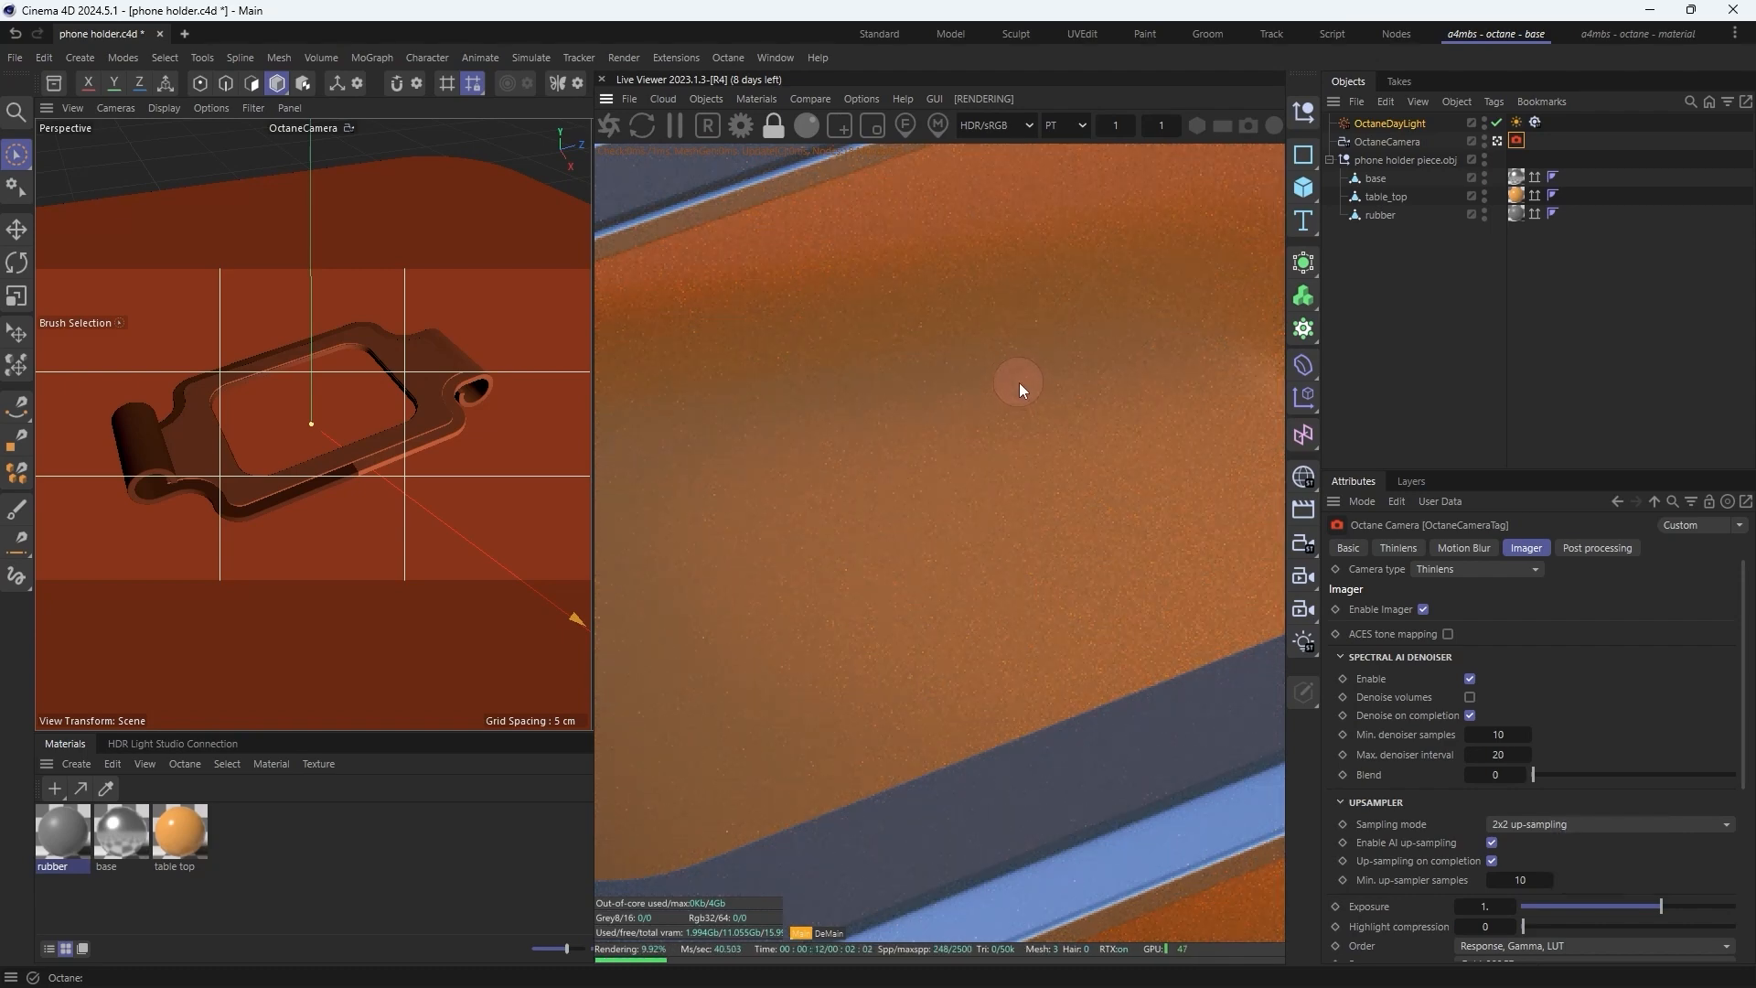
Step: Examine the full-resolution render for noise and edge quality around the holder's curled ends, inner cutout and table surface
{"action": "middle_click_drag", "start_coordinate": [1019, 383], "coordinate": [582, 575]}
{"action": "middle_click_drag", "start_coordinate": [1235, 663], "coordinate": [856, 198]}
{"action": "middle_click_drag", "start_coordinate": [1088, 352], "coordinate": [1106, 574]}
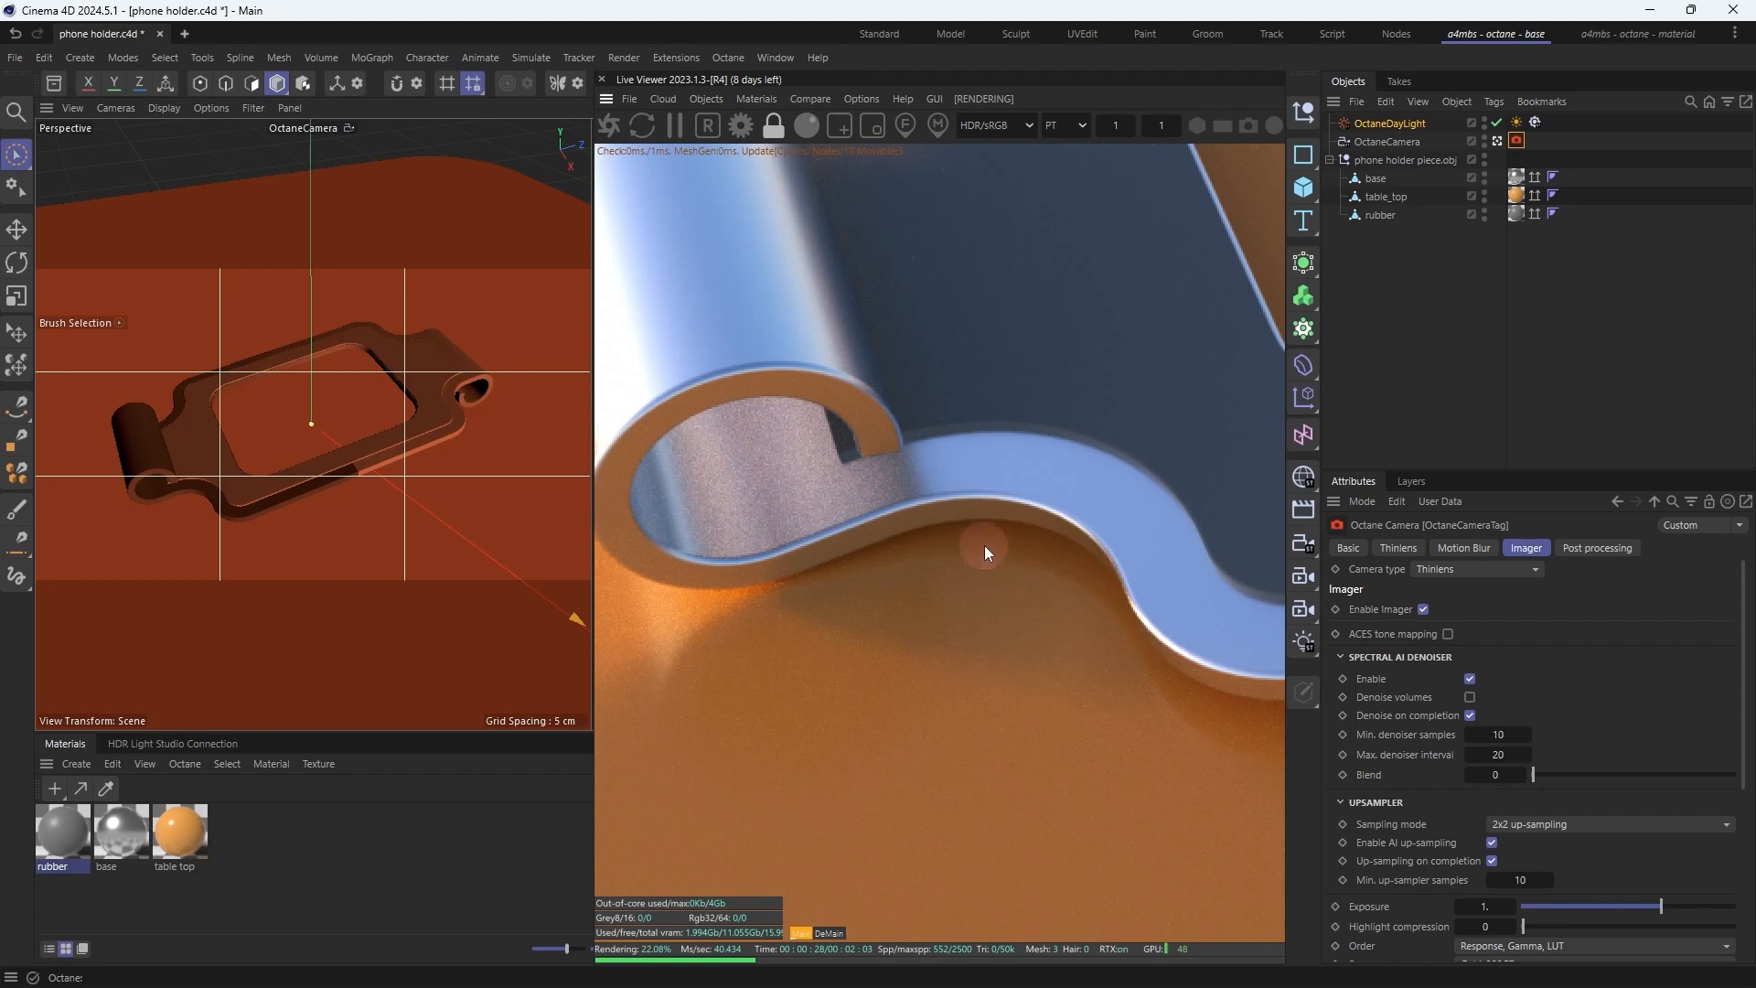
{"action": "middle_click_drag", "start_coordinate": [971, 531], "coordinate": [940, 609]}
{"action": "middle_click_drag", "start_coordinate": [1085, 525], "coordinate": [288, 516]}
{"action": "middle_click_drag", "start_coordinate": [1118, 421], "coordinate": [859, 741]}
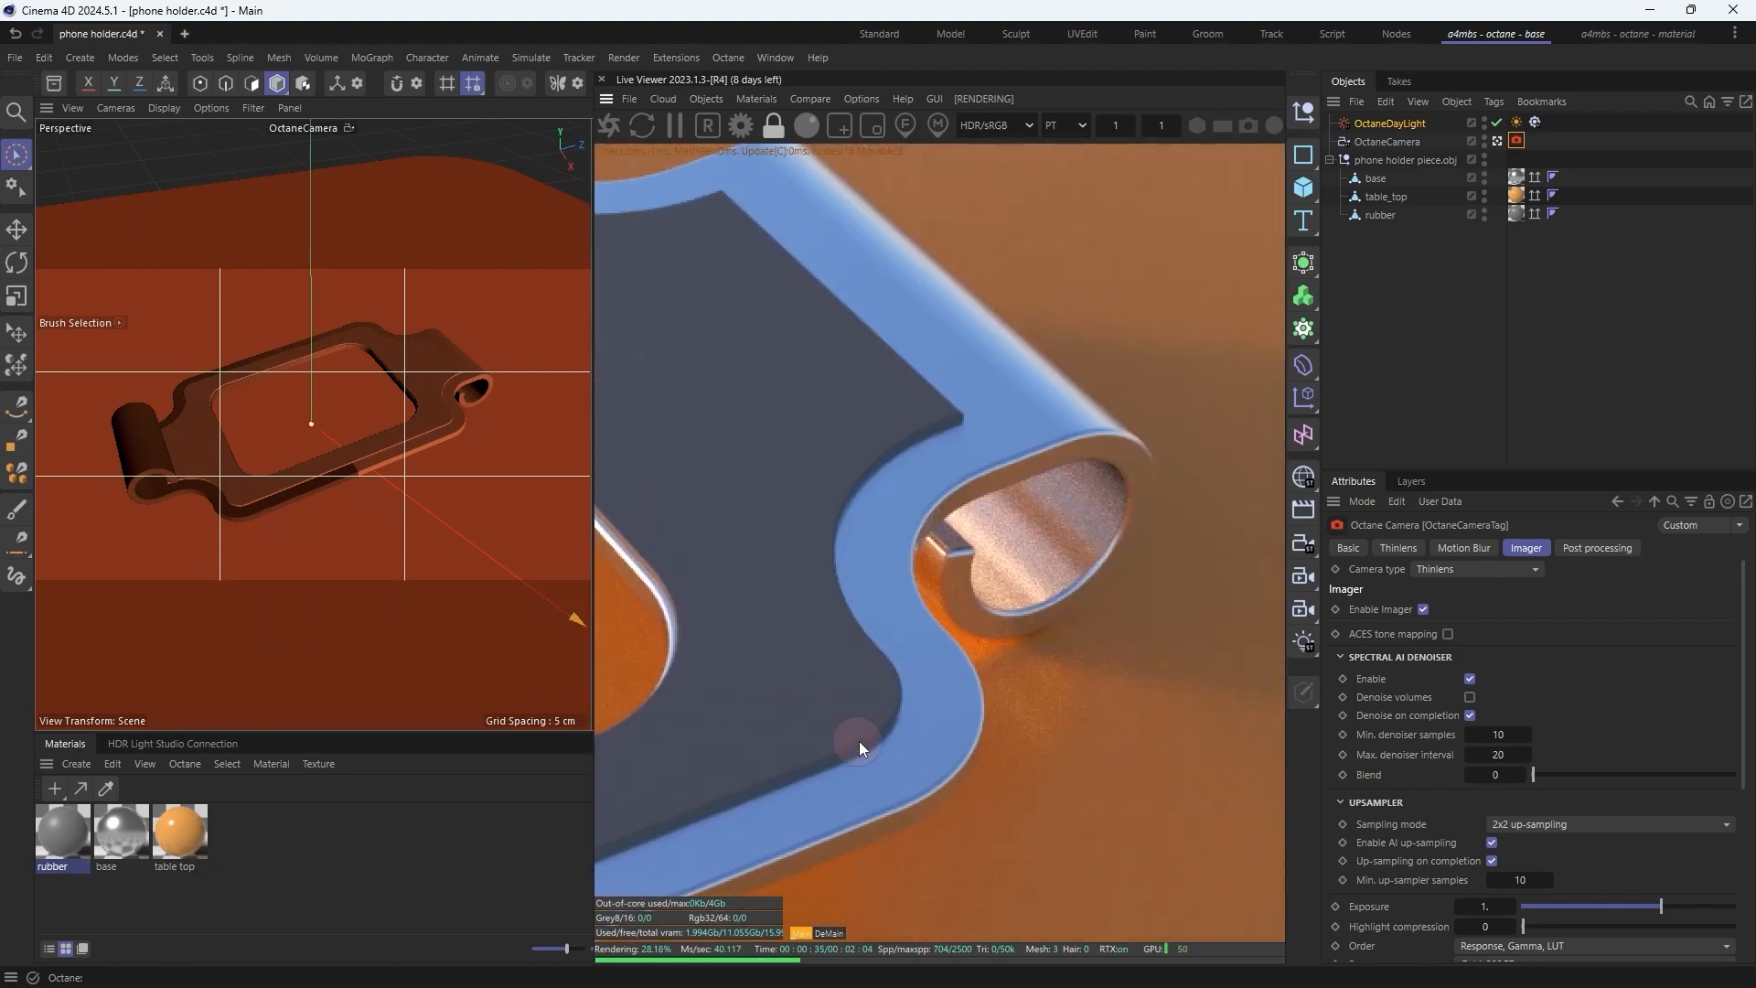
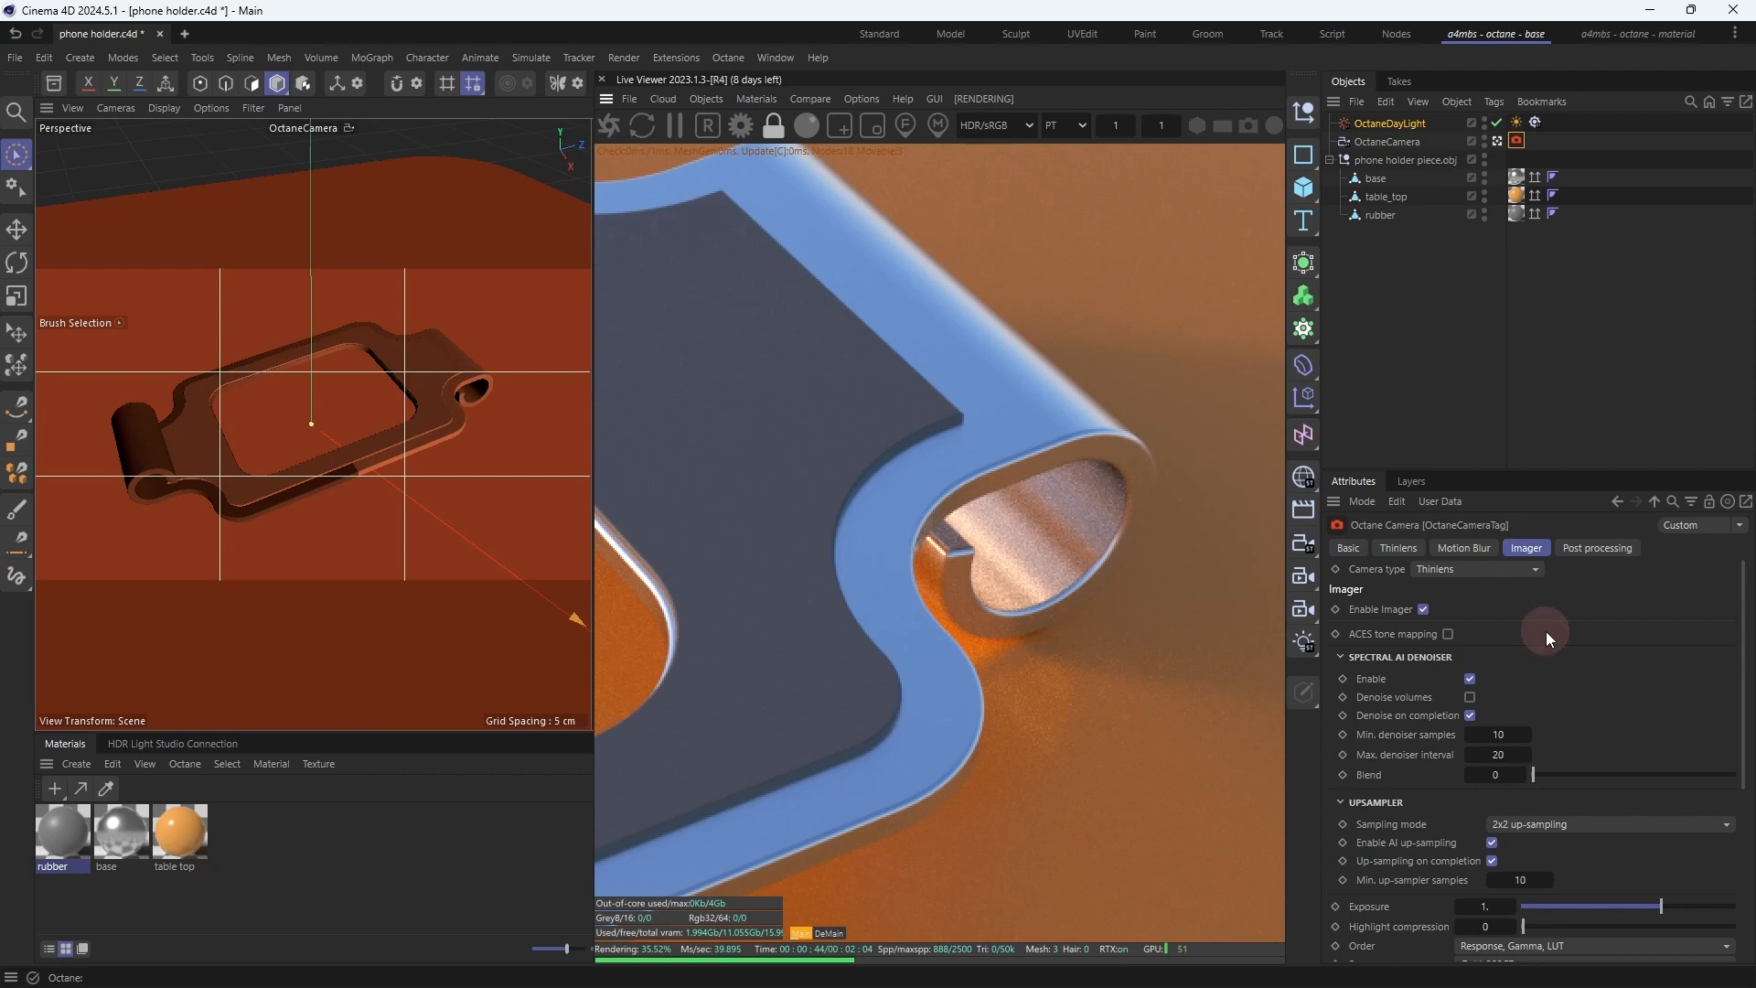
{"action": "scroll", "coordinate": [998, 625], "scroll_direction": "down", "scroll_amount": 5}
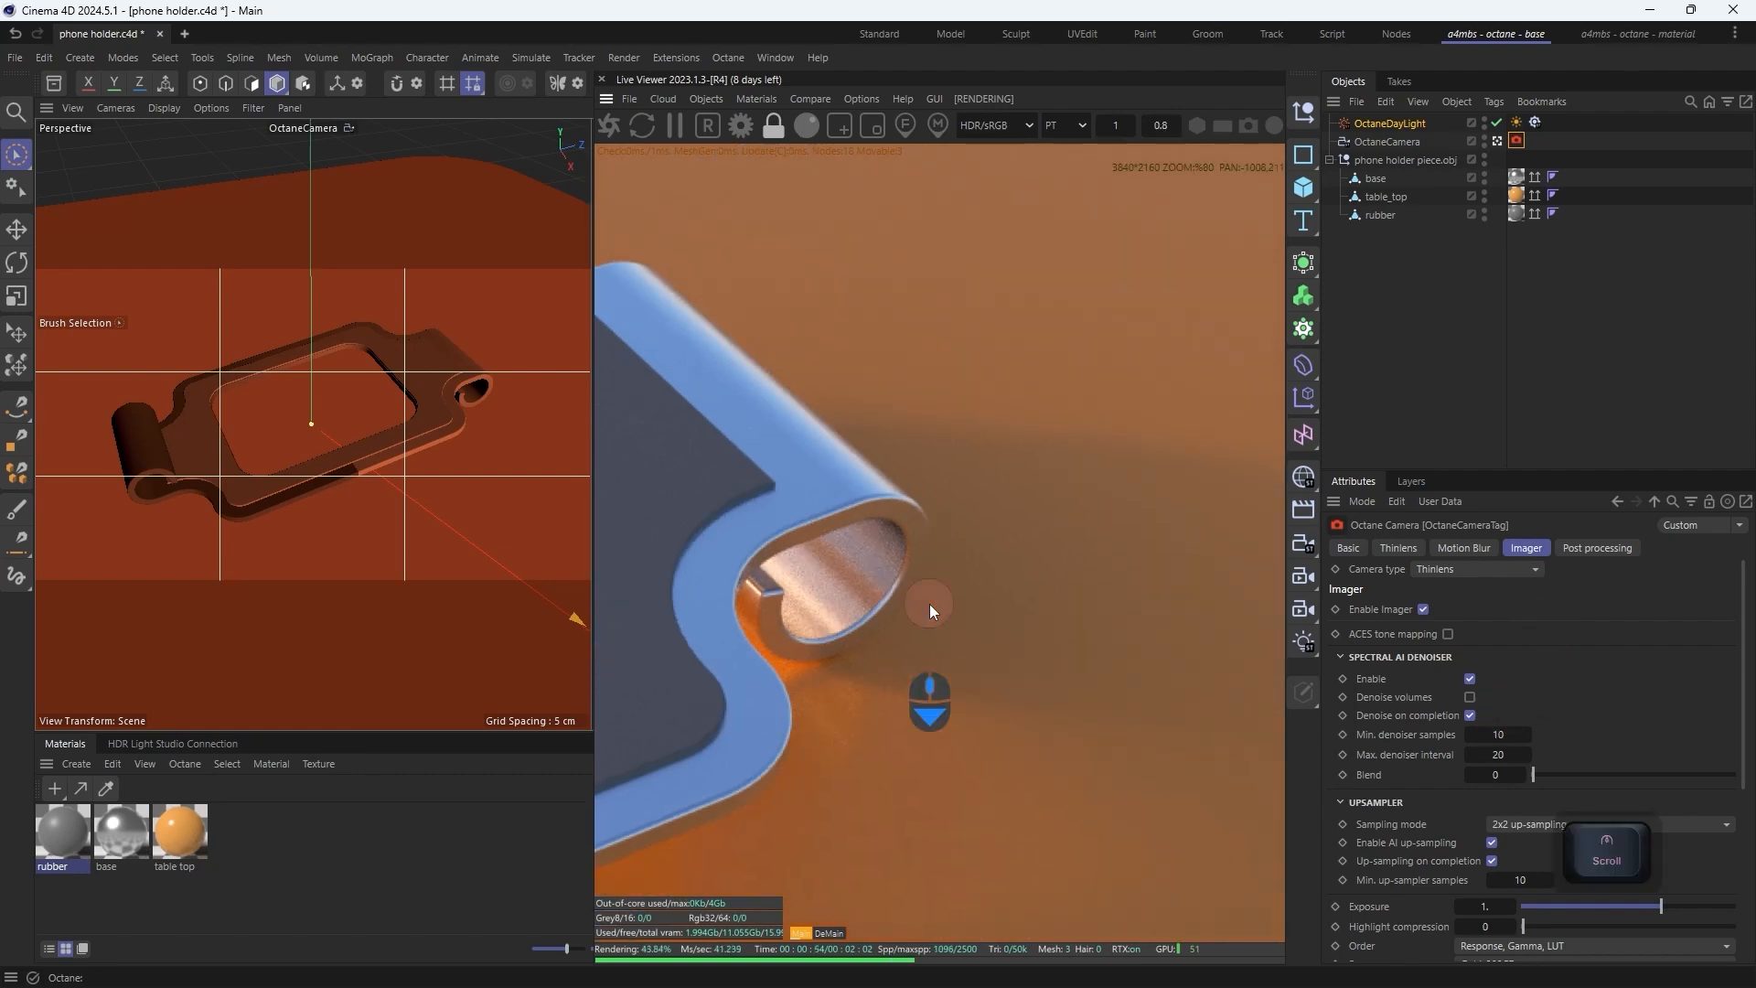
{"action": "scroll", "coordinate": [997, 623], "scroll_direction": "up", "scroll_amount": 5}
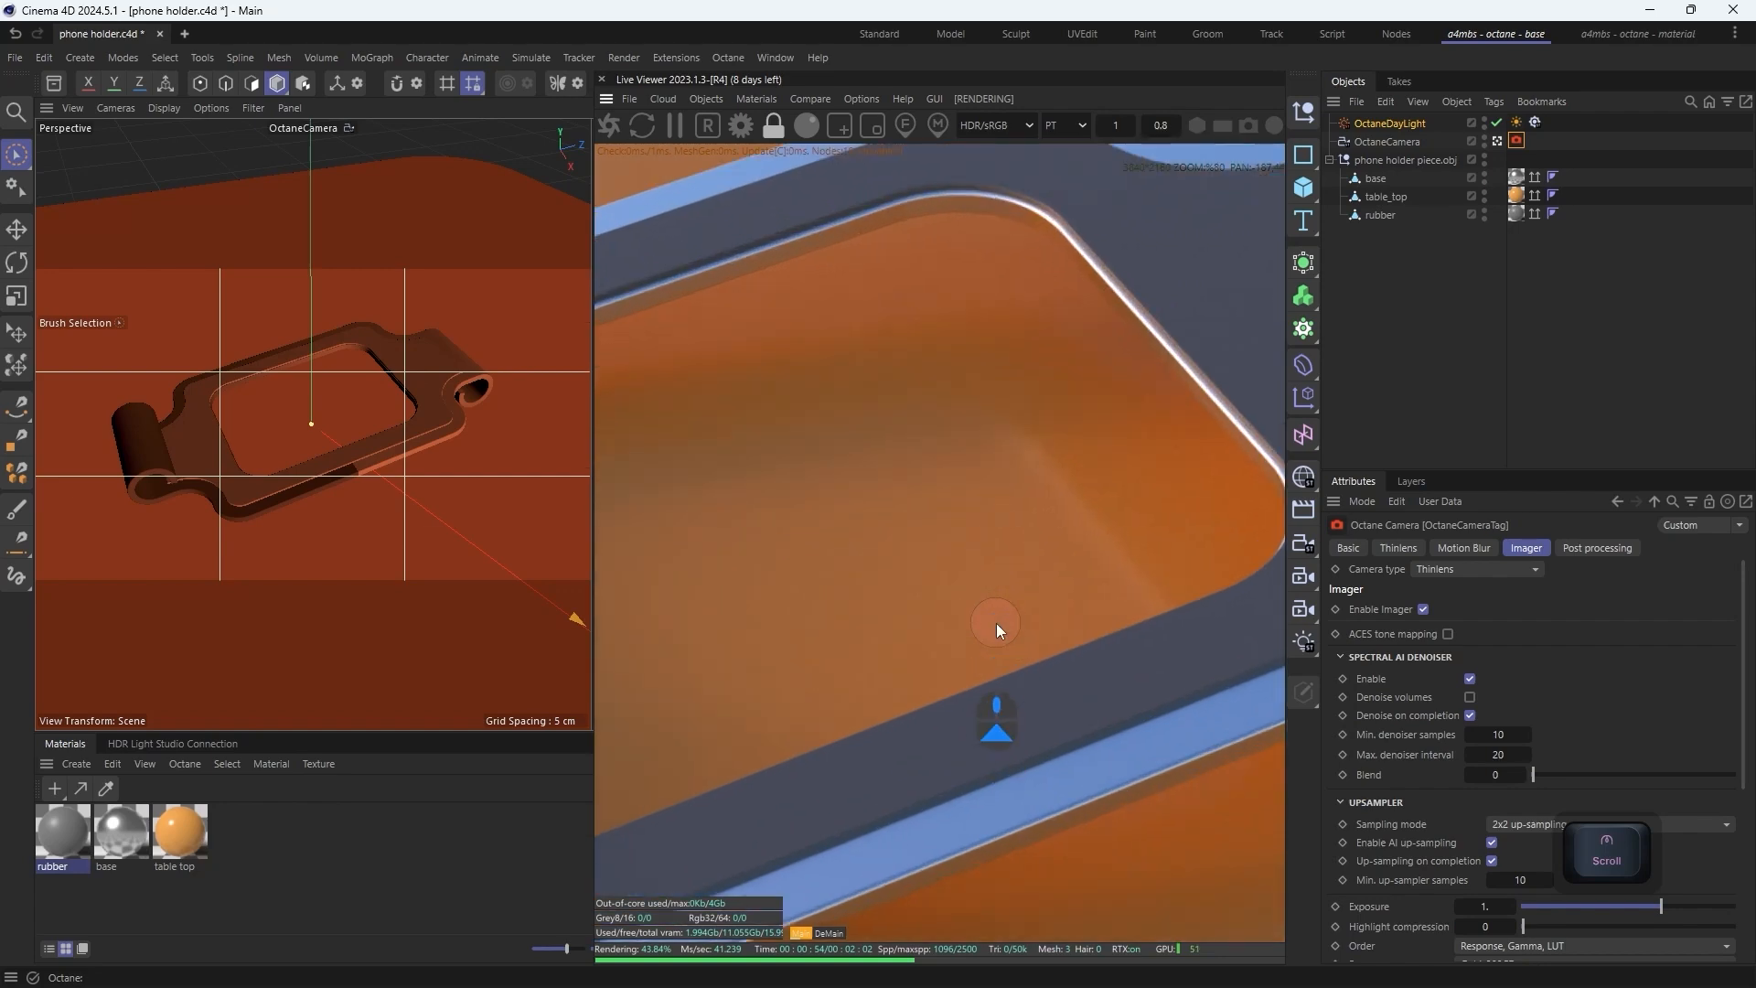
{"action": "scroll", "coordinate": [1019, 605], "scroll_direction": "down", "scroll_amount": 5}
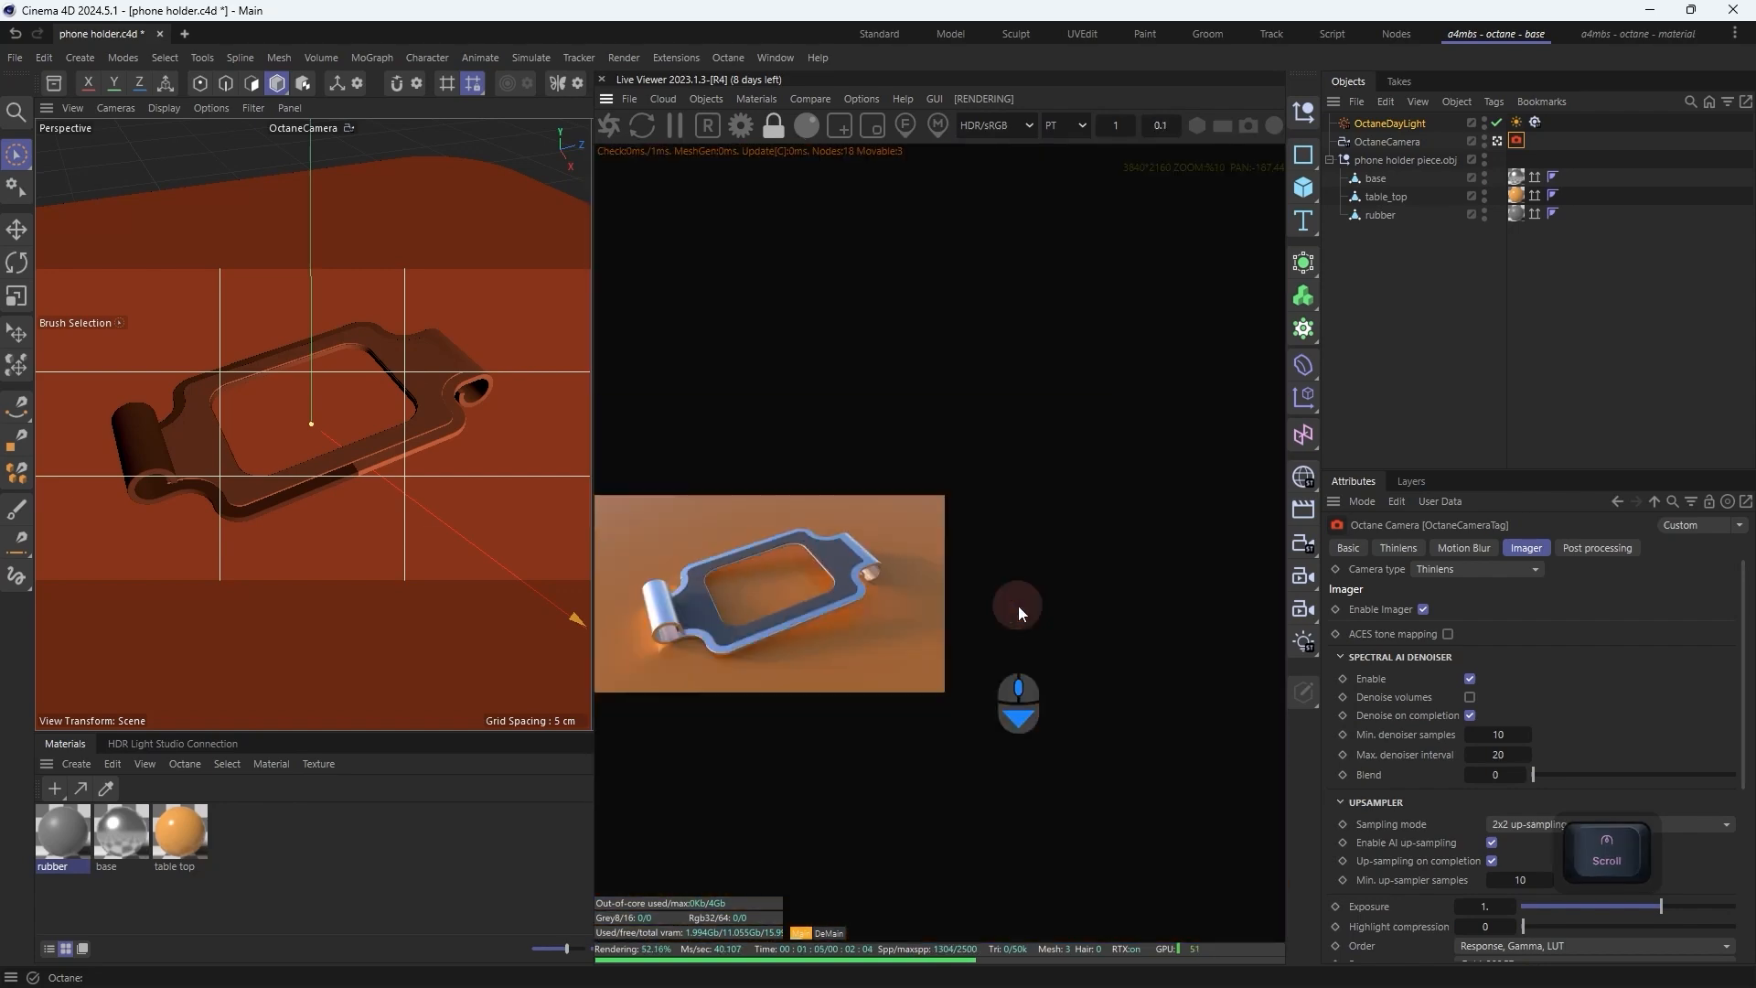
{"action": "scroll", "coordinate": [949, 610], "scroll_direction": "up", "scroll_amount": 4}
{"action": "scroll", "coordinate": [846, 582], "scroll_direction": "up", "scroll_amount": 5}
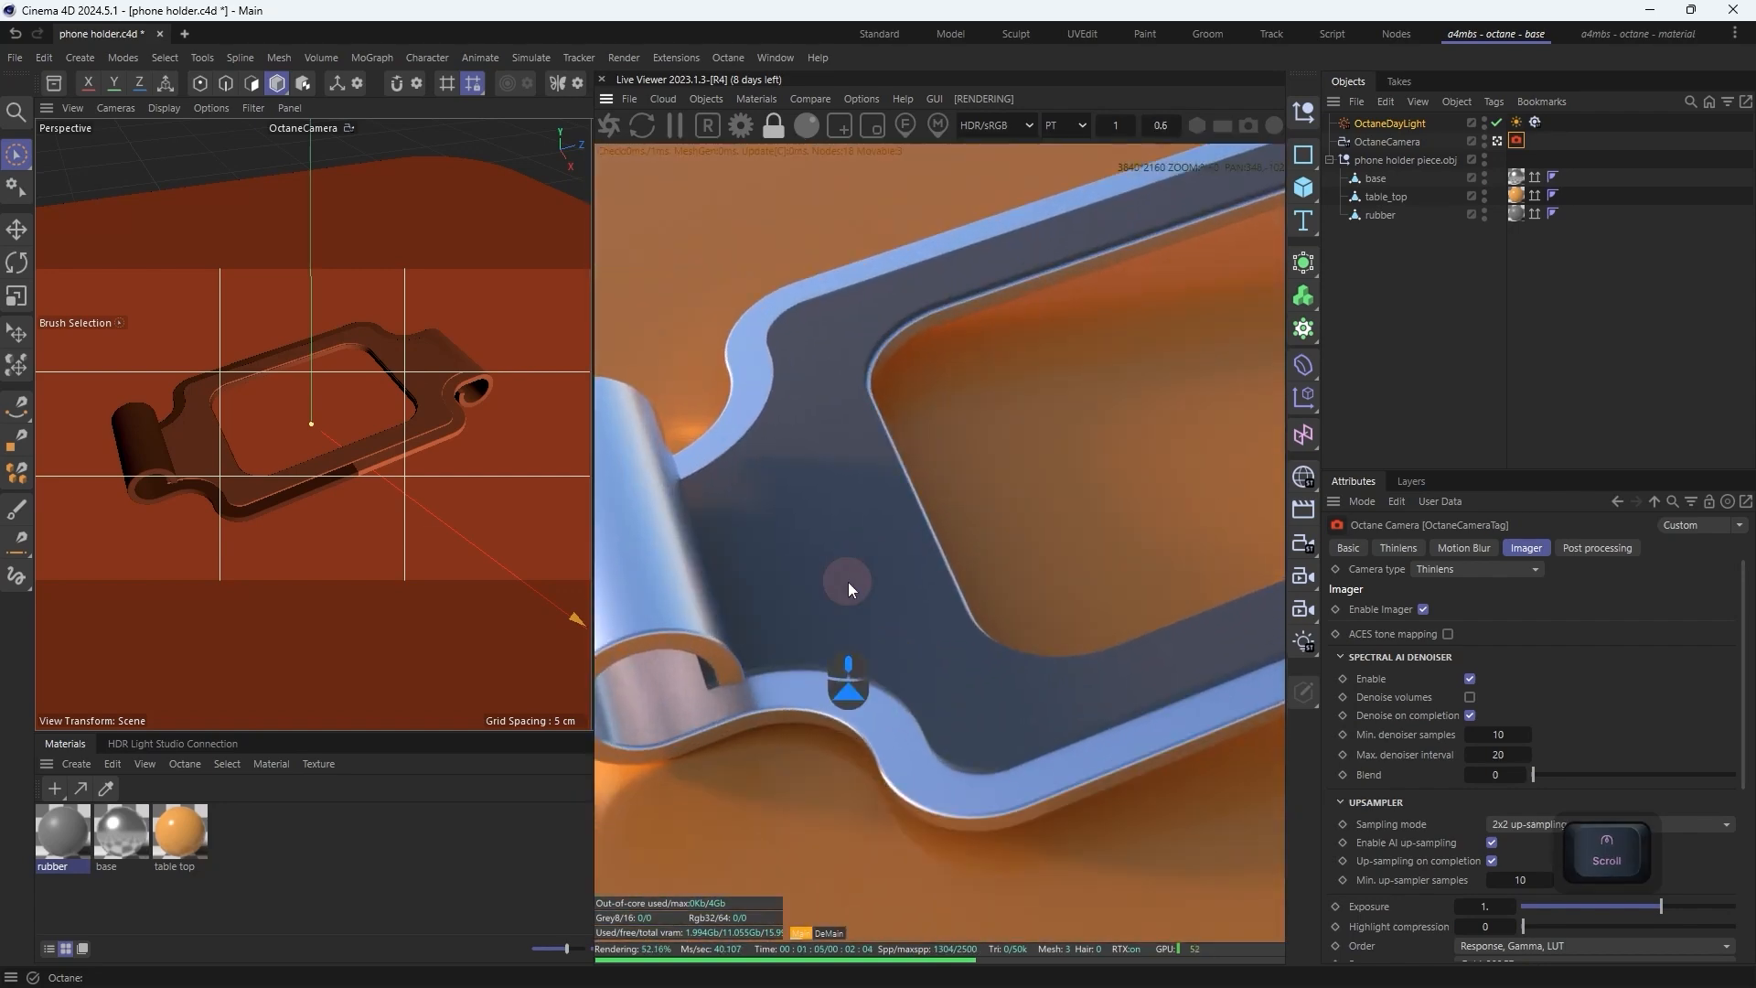
{"action": "middle_click_drag", "start_coordinate": [846, 582], "coordinate": [1125, 430]}
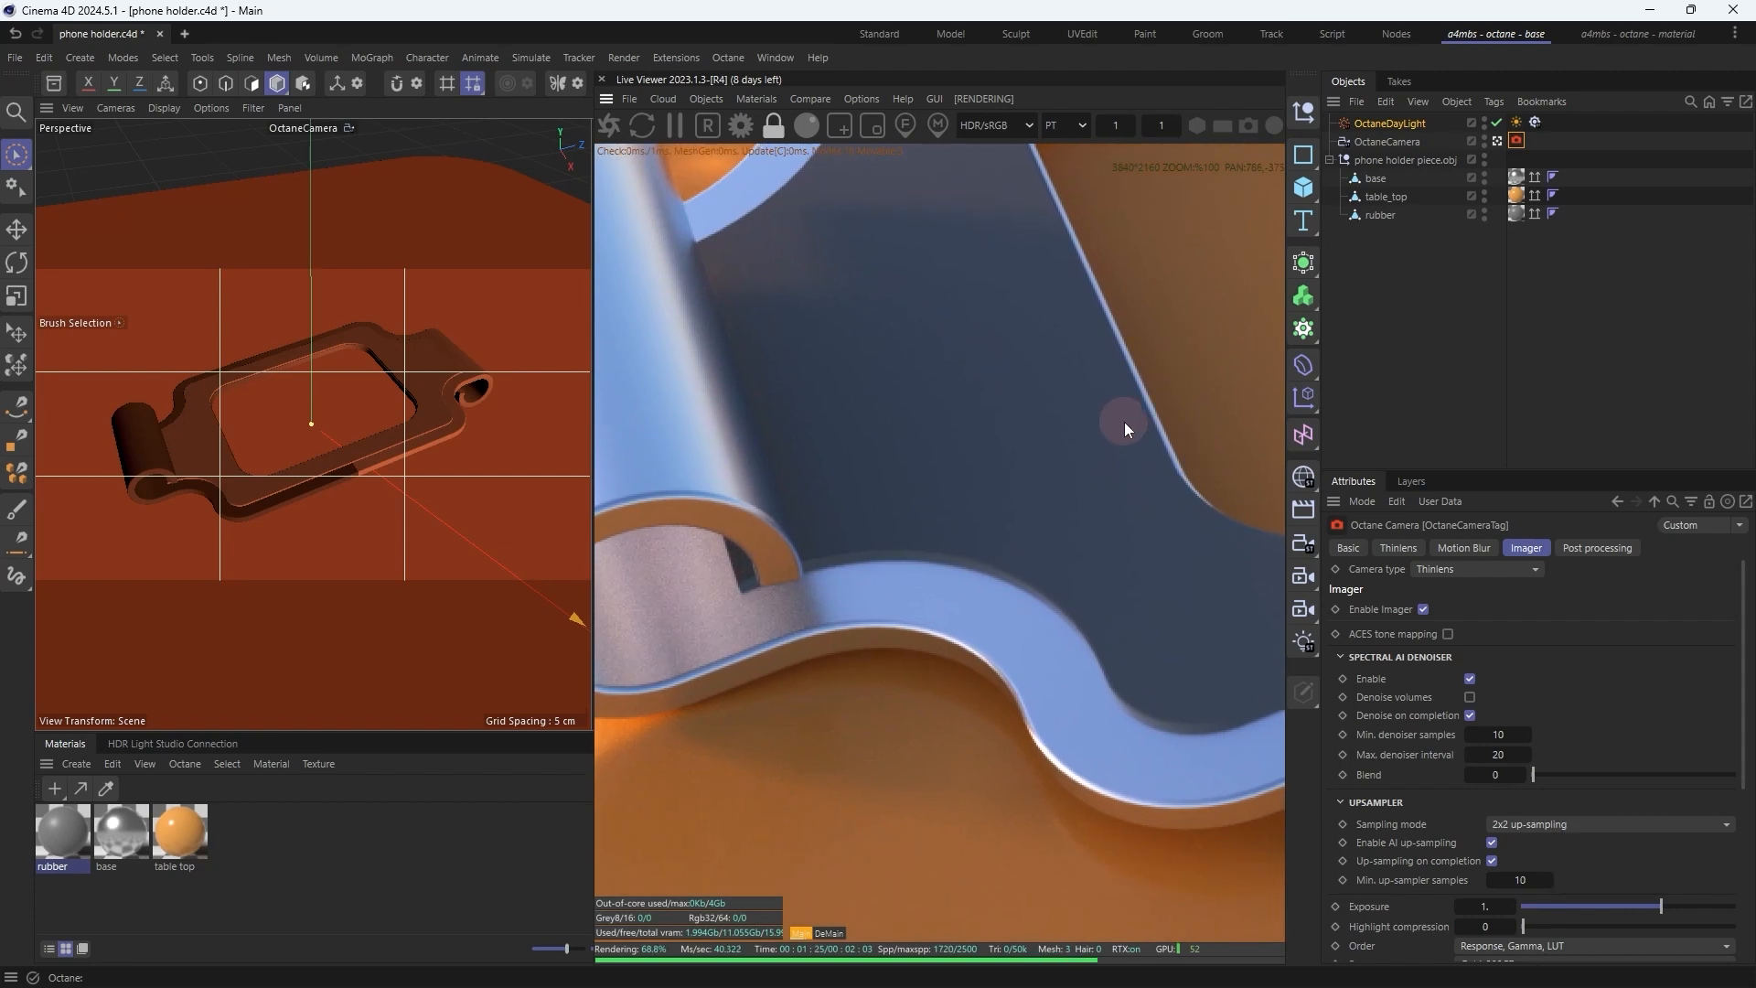
Step: Set the upsampler's sampling mode to No up sampling and the denoiser's blend to about 0.31
{"action": "left_click", "coordinate": [1595, 827]}
{"action": "left_click", "coordinate": [1566, 843]}
{"action": "left_click_drag", "start_coordinate": [1536, 775], "coordinate": [1636, 778]}
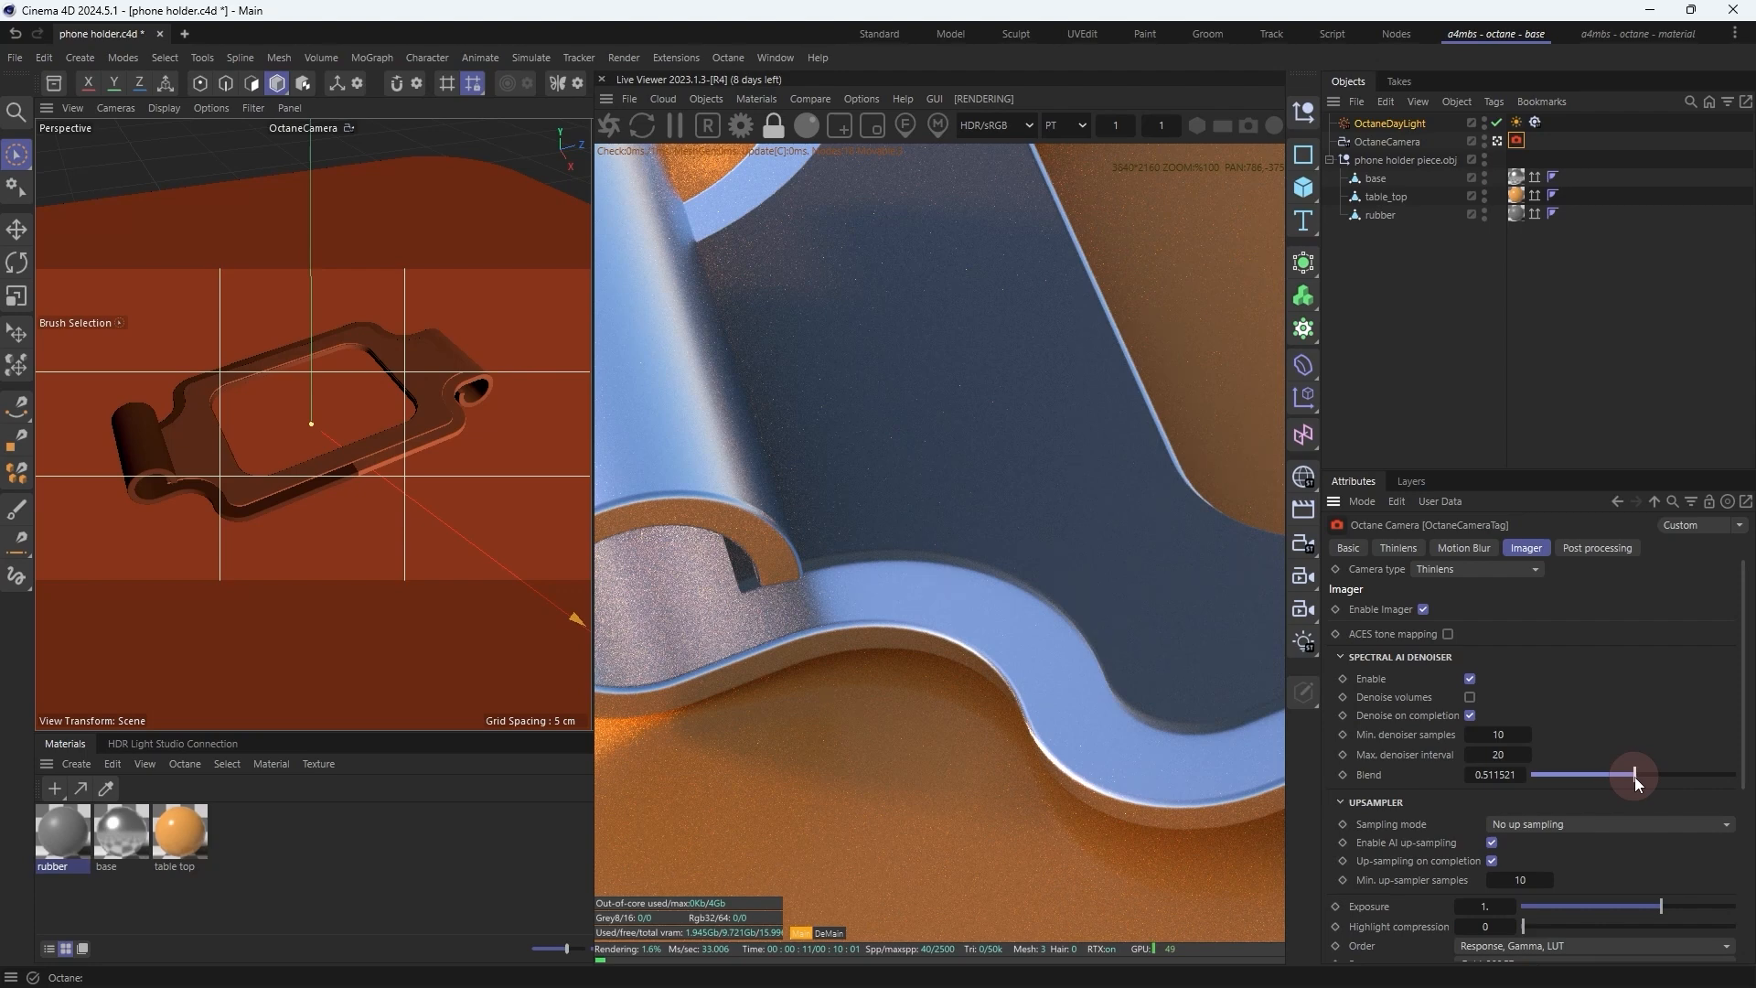
Step: Set the camera imager's hot pixel removal to 0 and check the render of the holder
{"action": "scroll", "coordinate": [1636, 782], "scroll_direction": "down", "scroll_amount": 3}
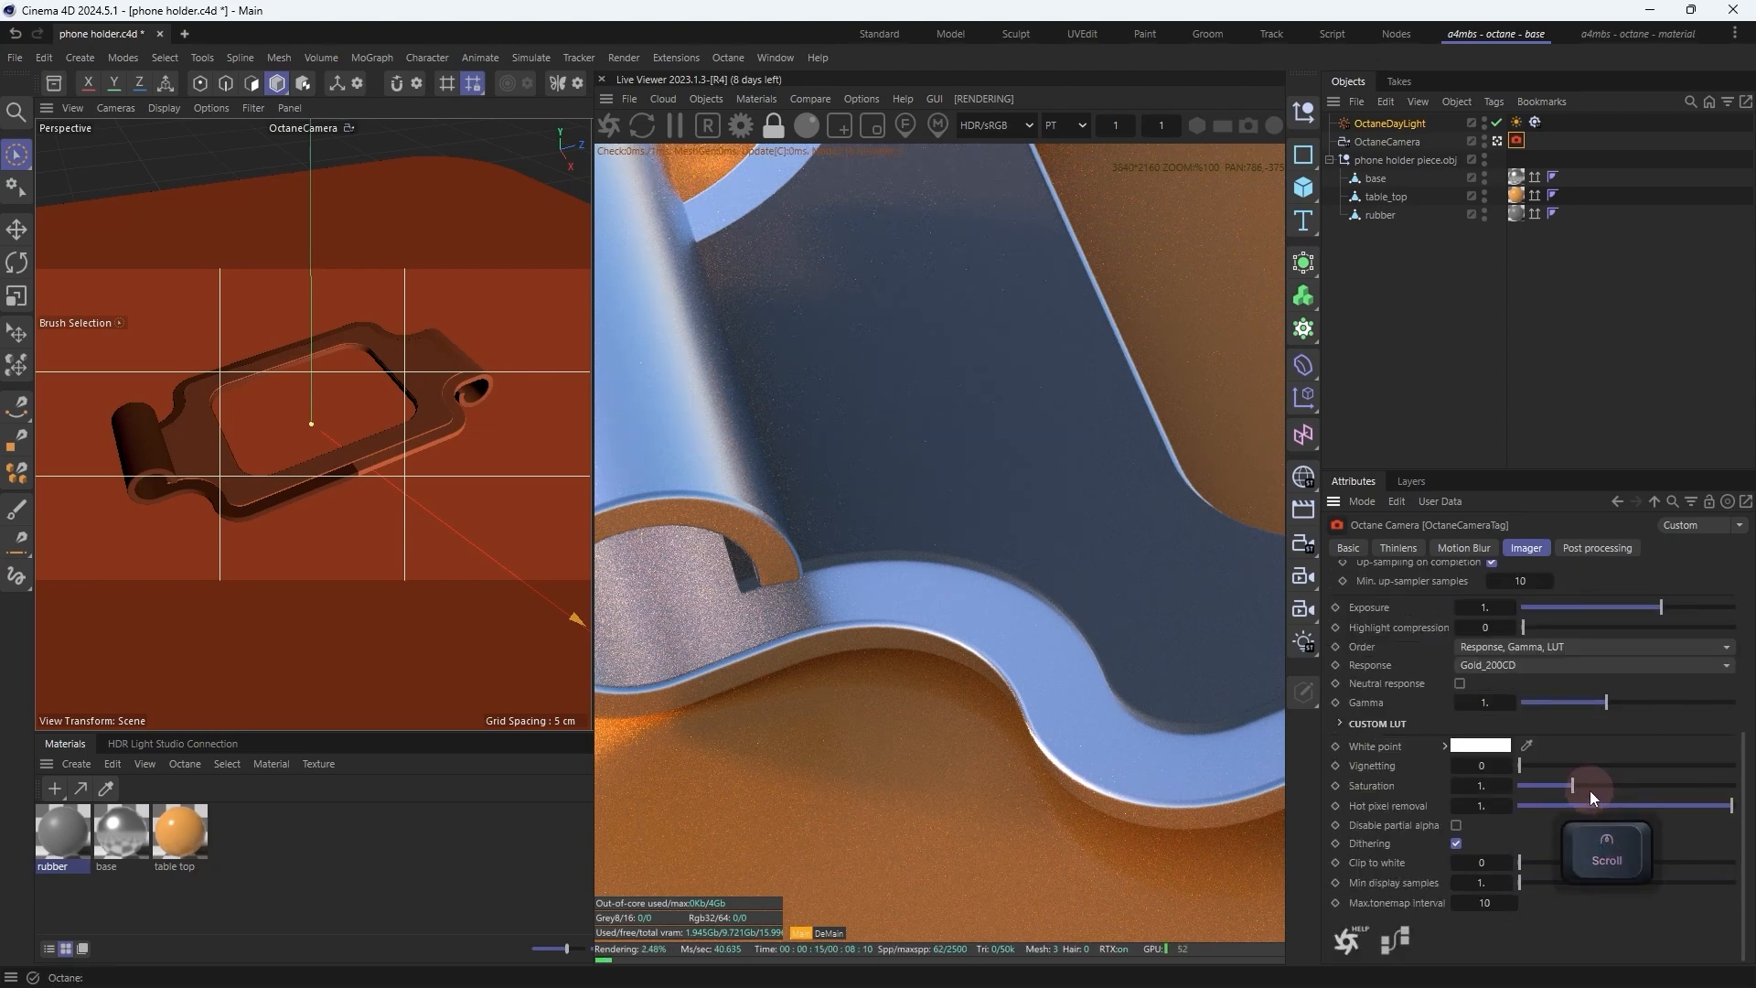
{"action": "scroll", "coordinate": [1511, 738], "scroll_direction": "up", "scroll_amount": 2}
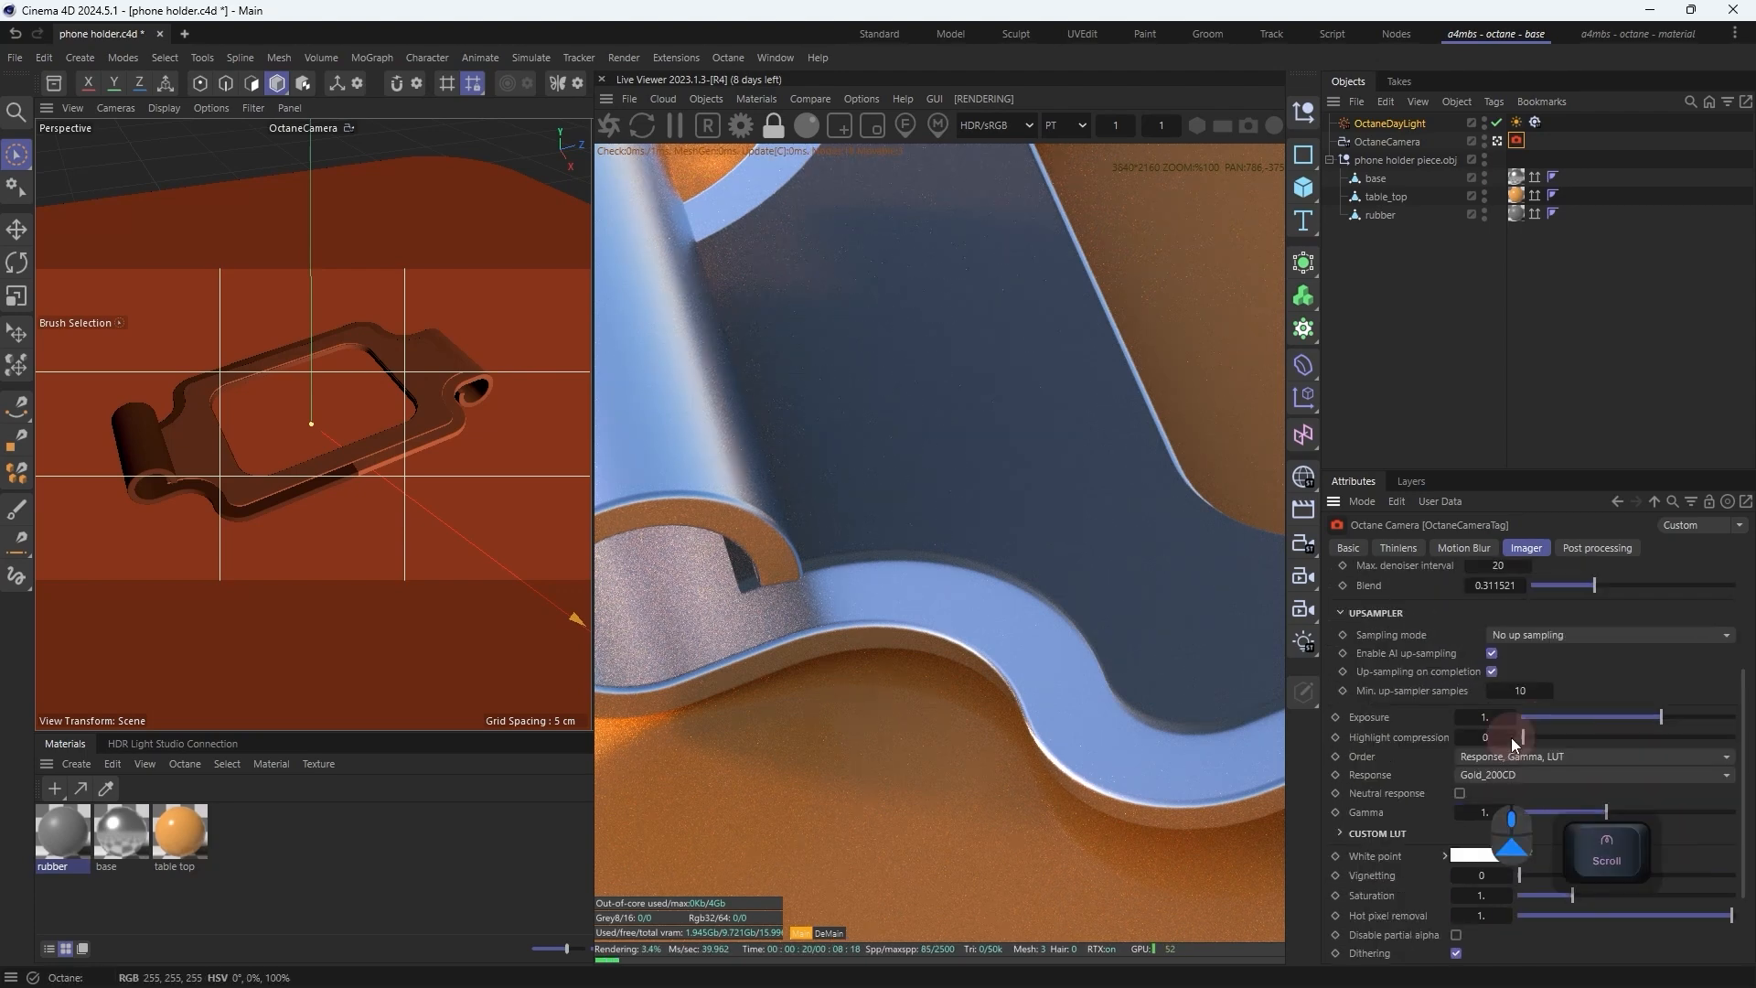
{"action": "scroll", "coordinate": [1558, 793], "scroll_direction": "down", "scroll_amount": 2}
{"action": "left_click_drag", "start_coordinate": [1725, 807], "coordinate": [1484, 813]}
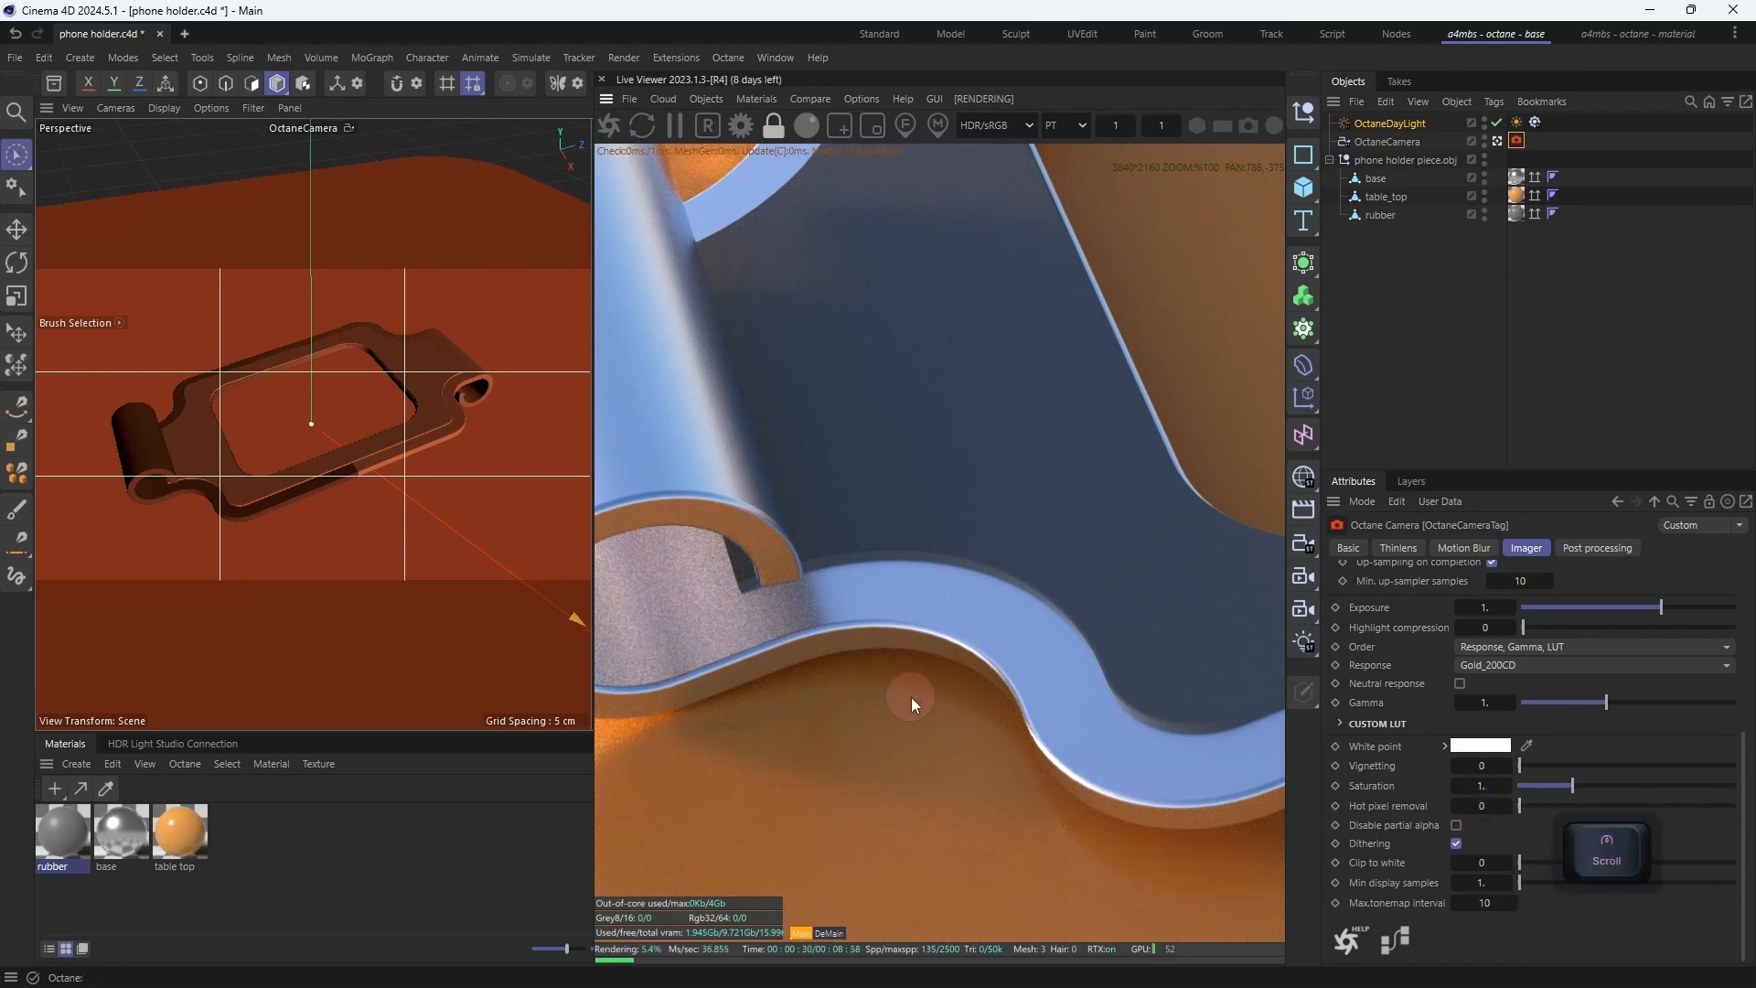
{"action": "scroll", "coordinate": [910, 700], "scroll_direction": "down", "scroll_amount": 3}
{"action": "middle_click_drag", "start_coordinate": [988, 647], "coordinate": [866, 732], "text": "alt"}
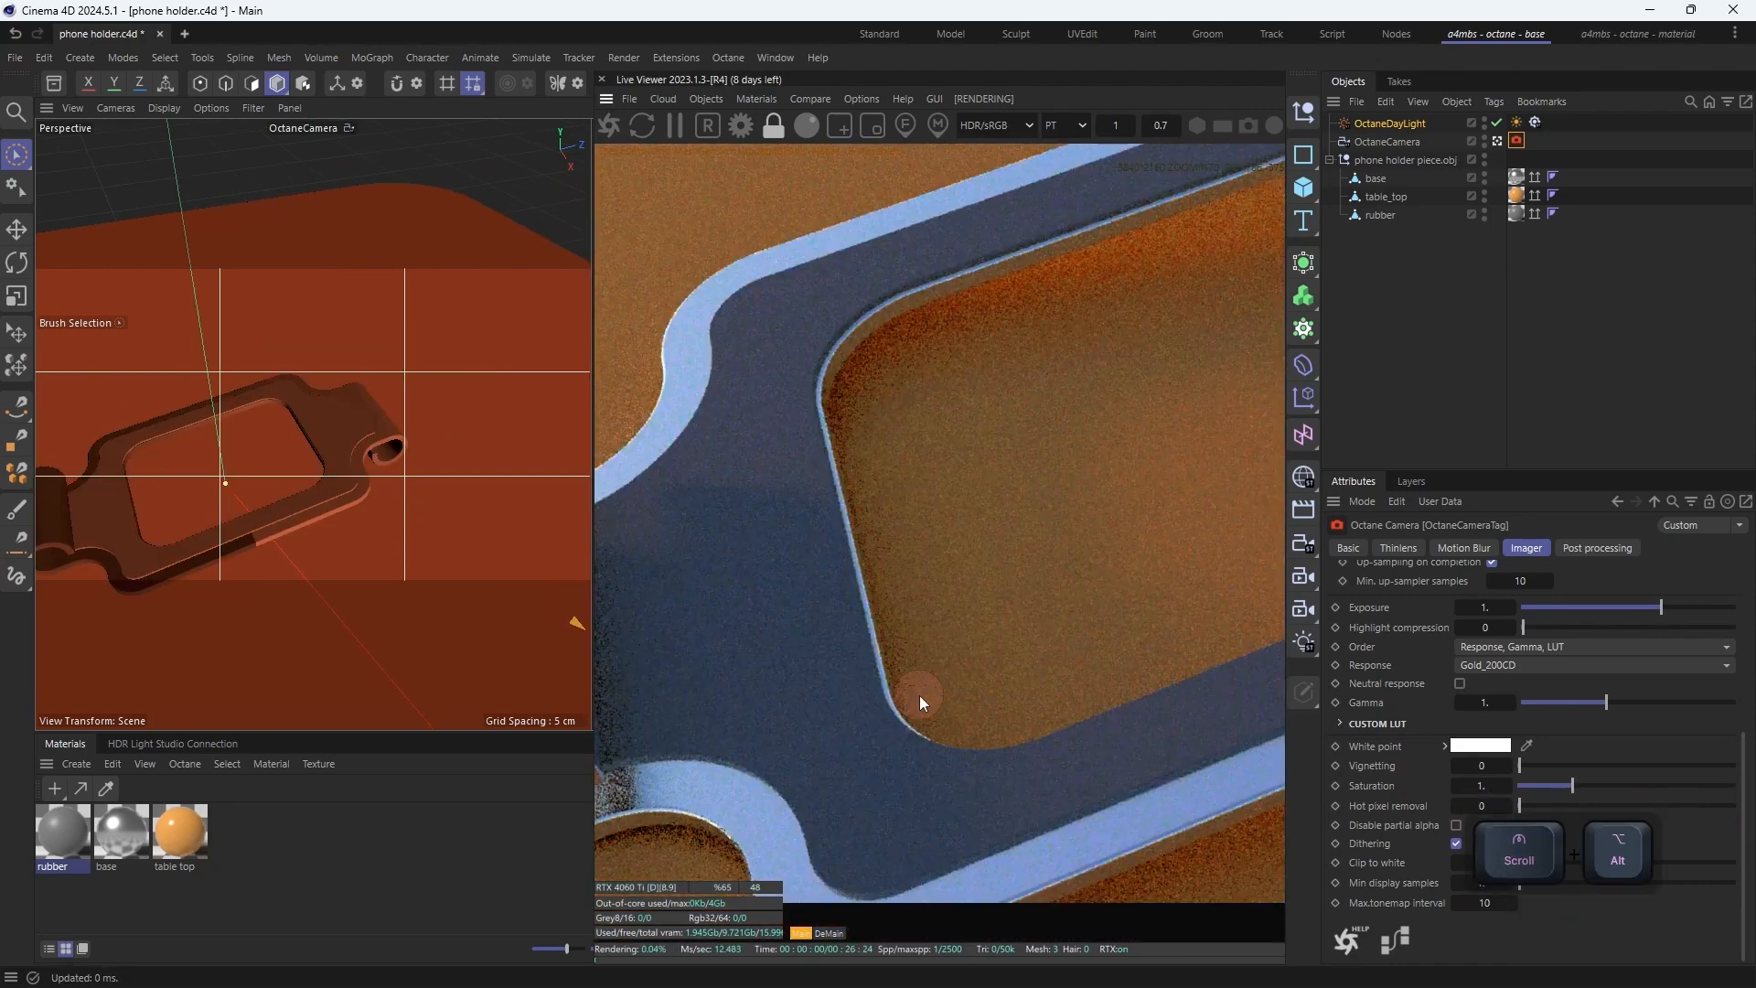
Step: Undo the accidental view changes made to the Octane camera
{"action": "left_click", "coordinate": [117, 108]}
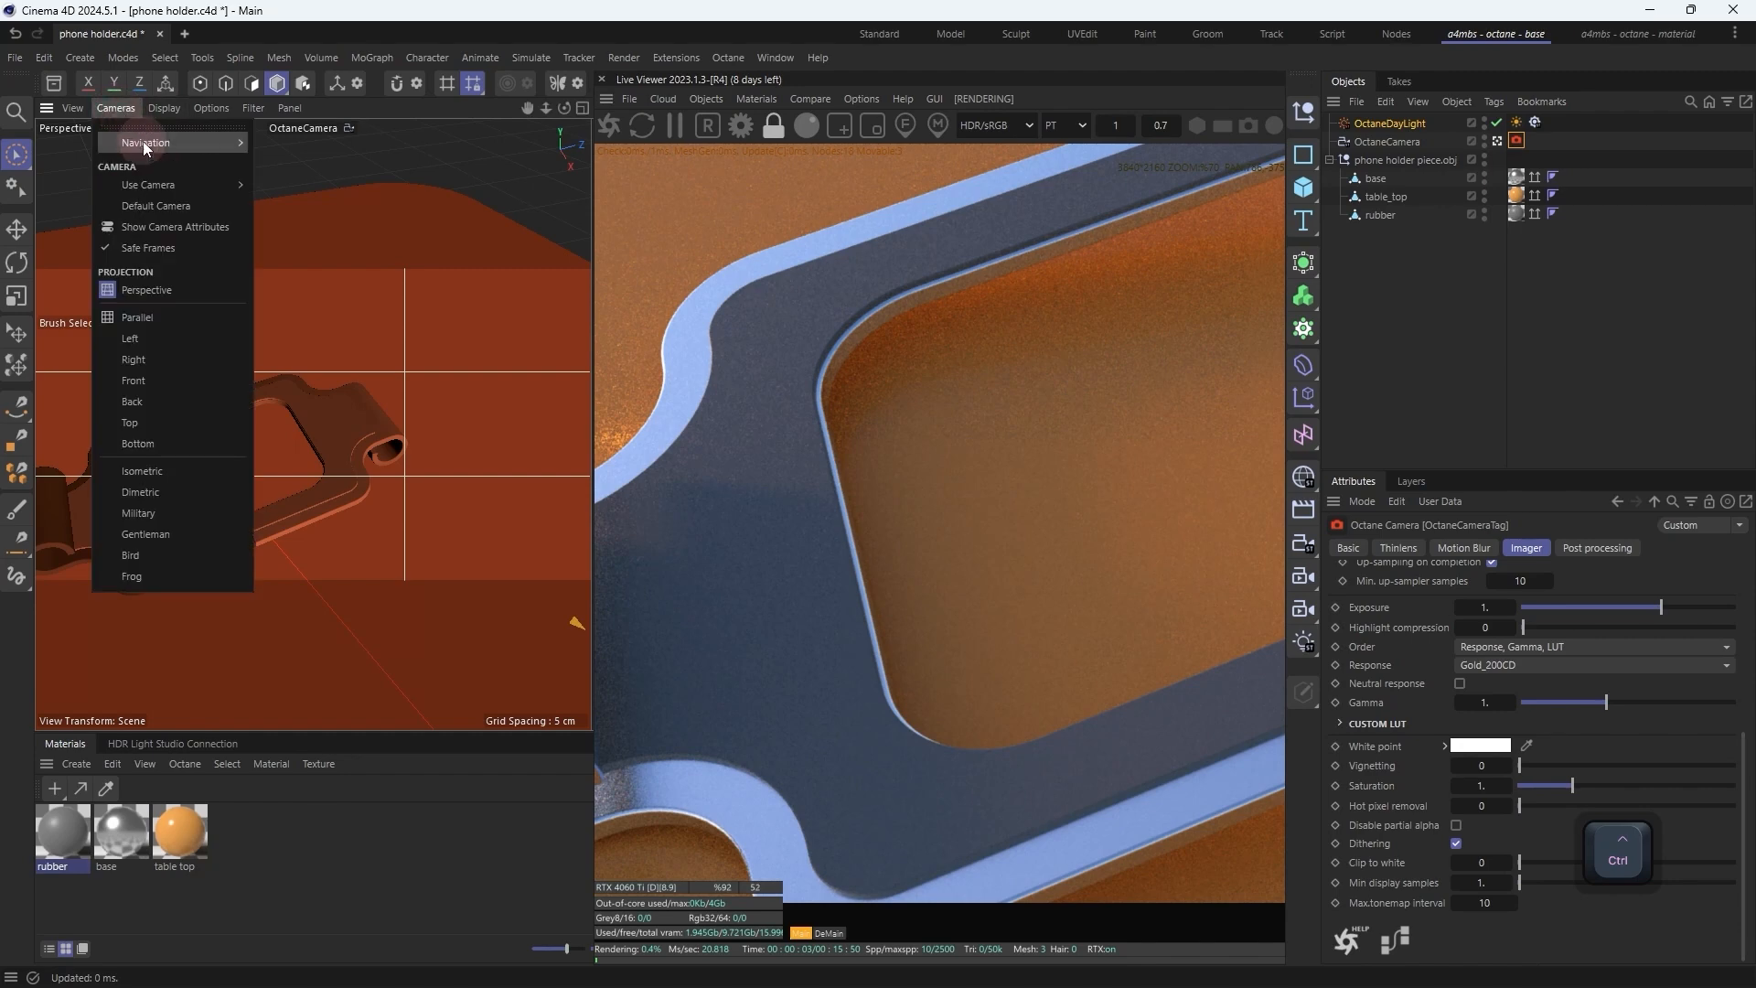
{"action": "mouse_move", "coordinate": [78, 117]}
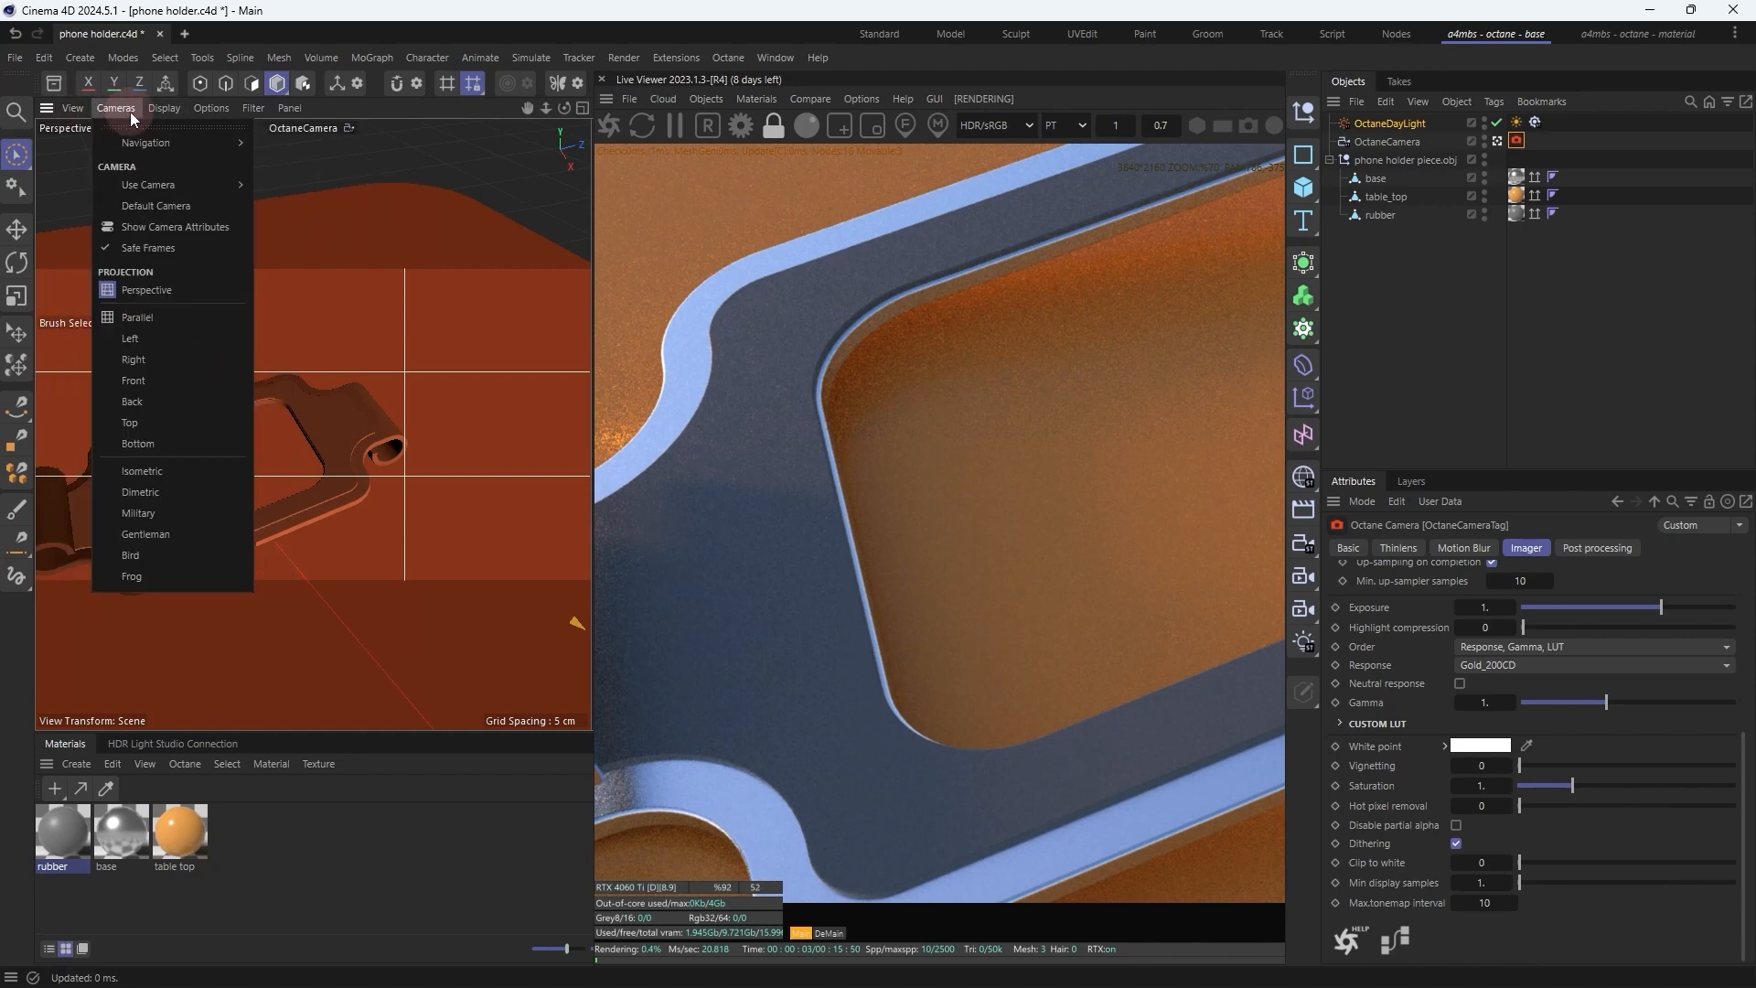
{"action": "mouse_move", "coordinate": [166, 181]}
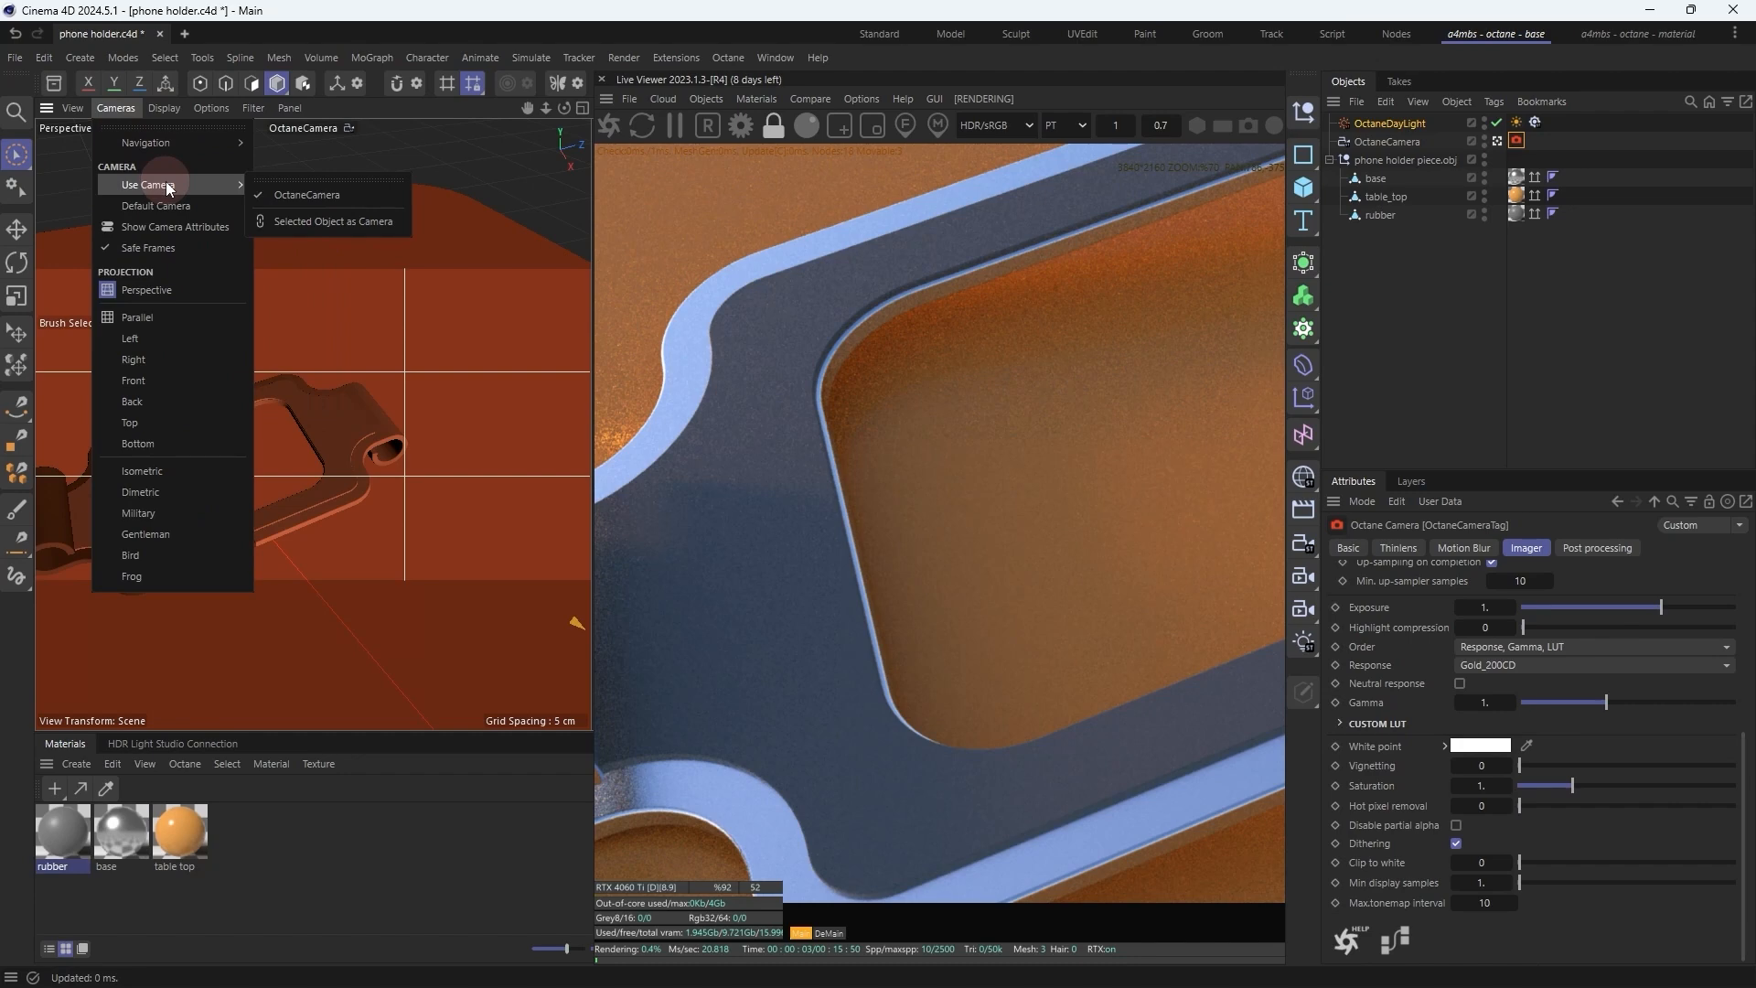
{"action": "mouse_move", "coordinate": [284, 113]}
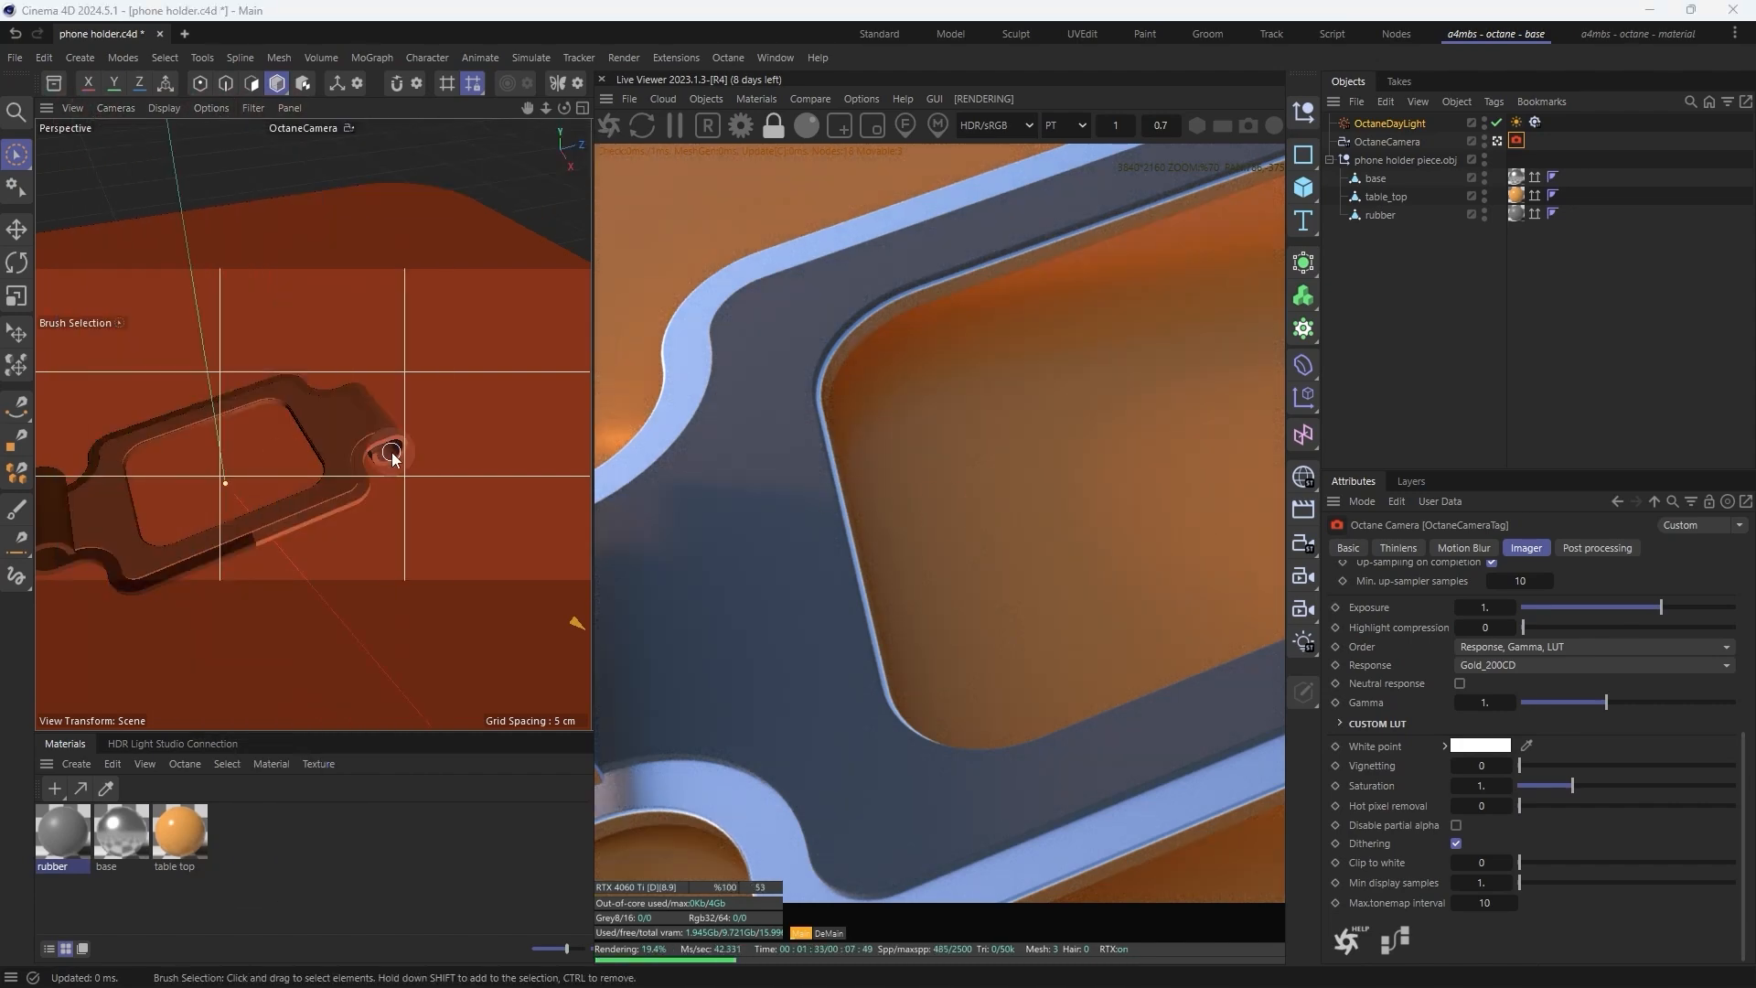
{"action": "key", "text": "ctrl+shift+z"}
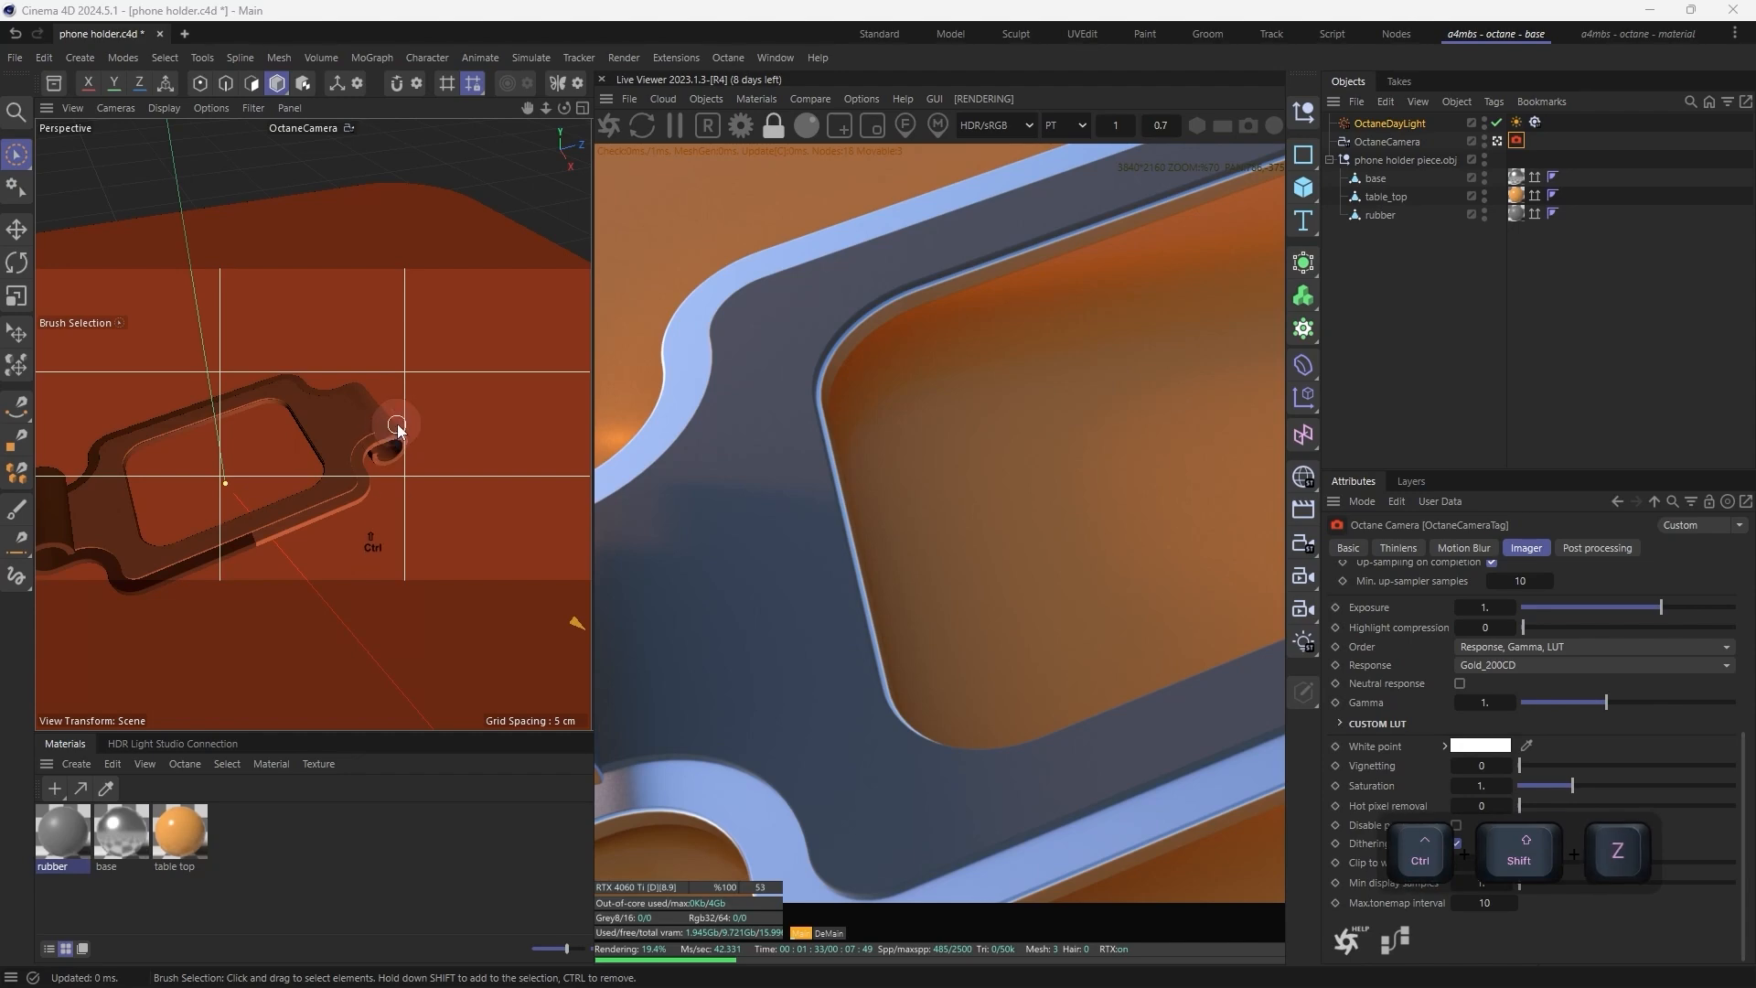
{"action": "key", "text": "ctrl+shift+z"}
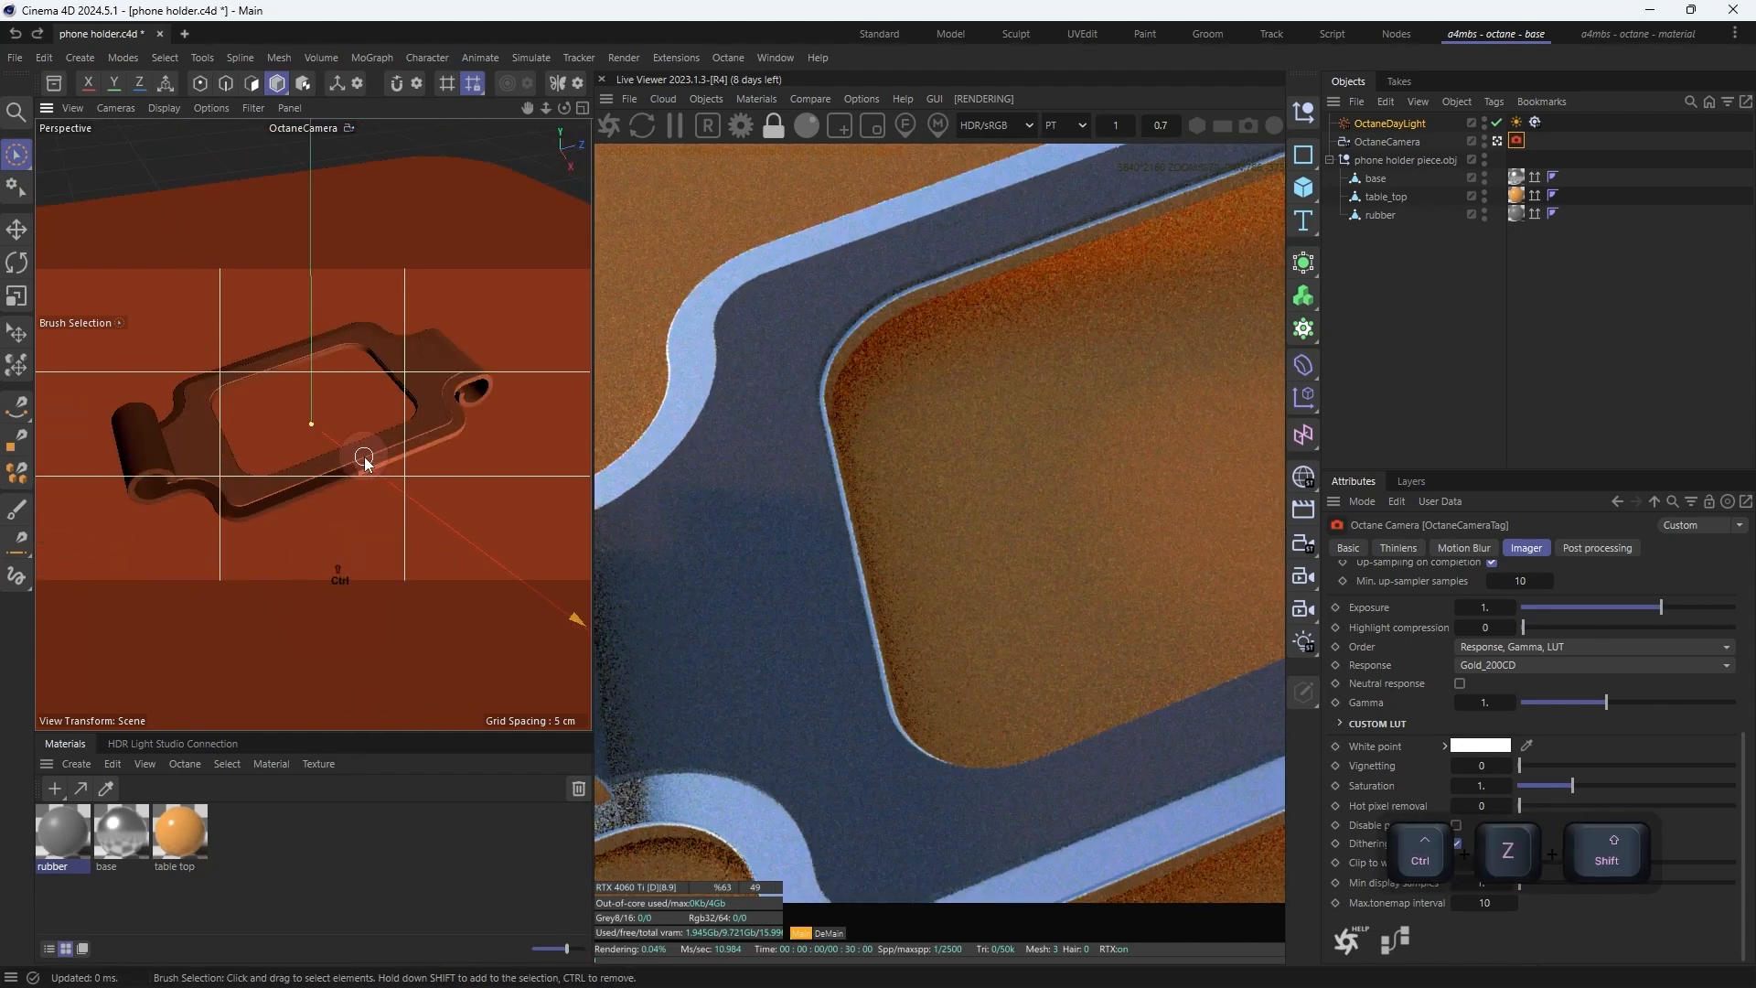
{"action": "scroll", "coordinate": [1055, 464], "scroll_direction": "down", "scroll_amount": 2}
{"action": "scroll", "coordinate": [1072, 387], "scroll_direction": "down", "scroll_amount": 4}
{"action": "scroll", "coordinate": [1129, 389], "scroll_direction": "up", "scroll_amount": 1}
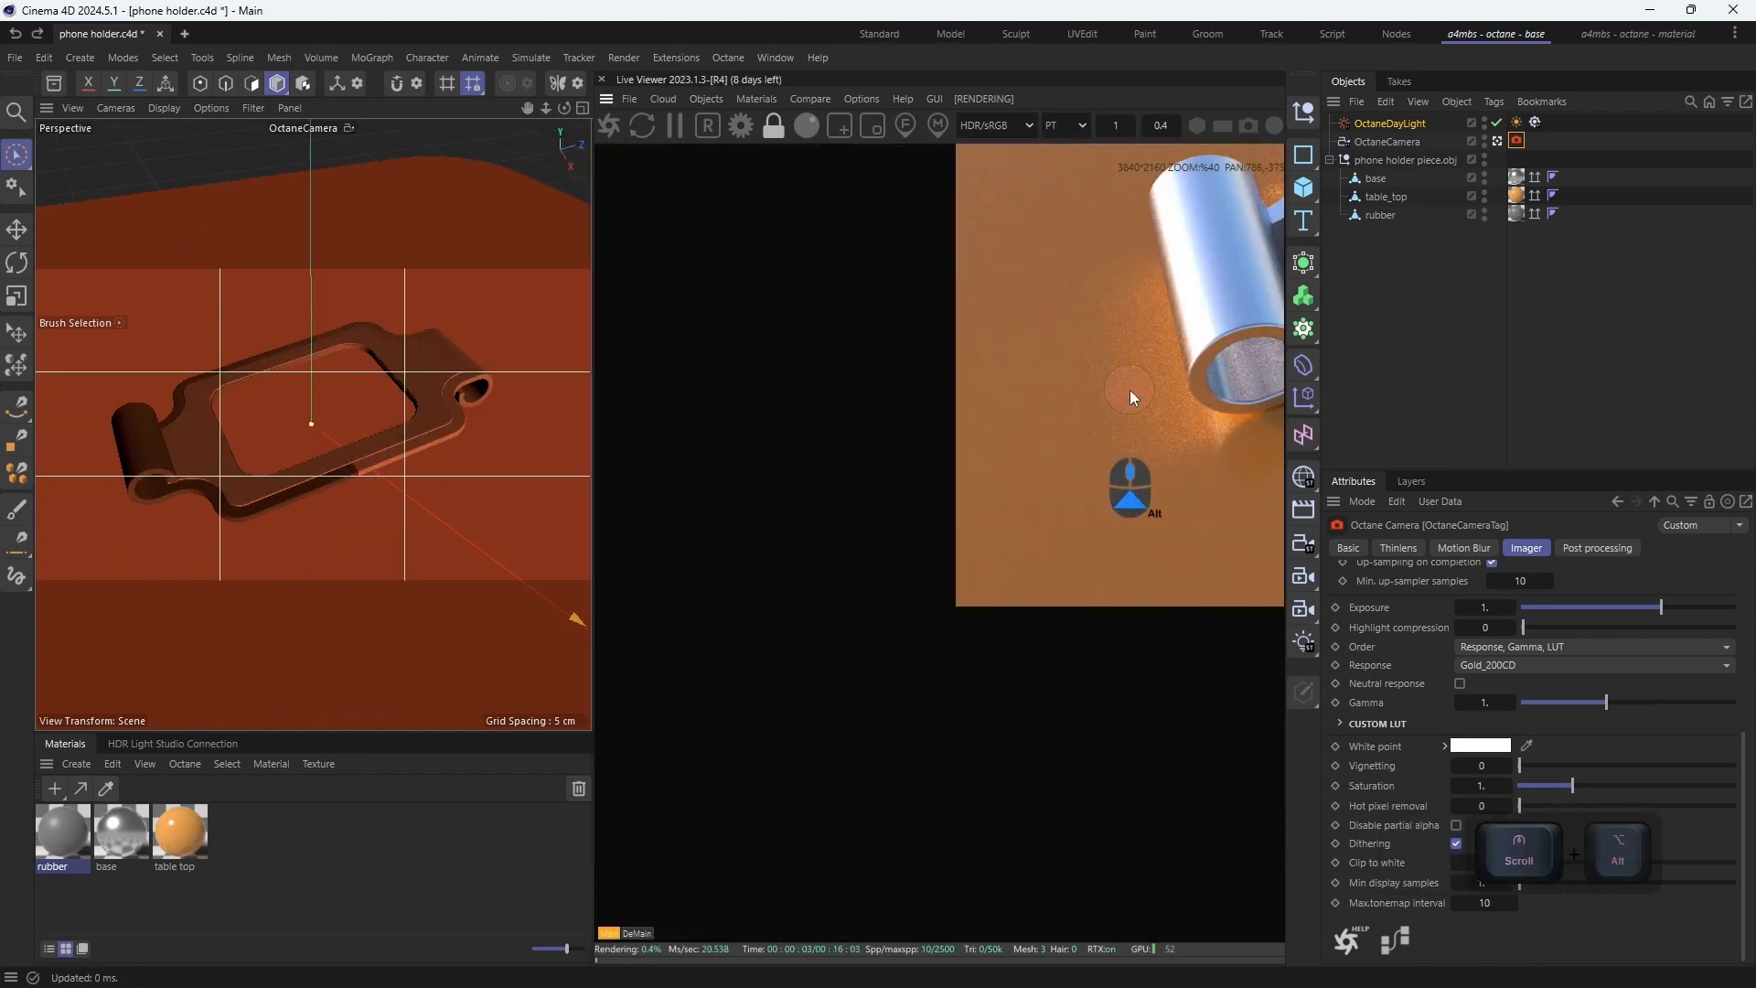
{"action": "middle_click_drag", "start_coordinate": [1128, 390], "coordinate": [918, 499]}
{"action": "key", "text": "ctrl+shift+z"}
Step: Add a Protection tag to the OctaneCamera to lock its position, rotation and scale, and bring the whole render into view
{"action": "right_click", "coordinate": [1413, 140]}
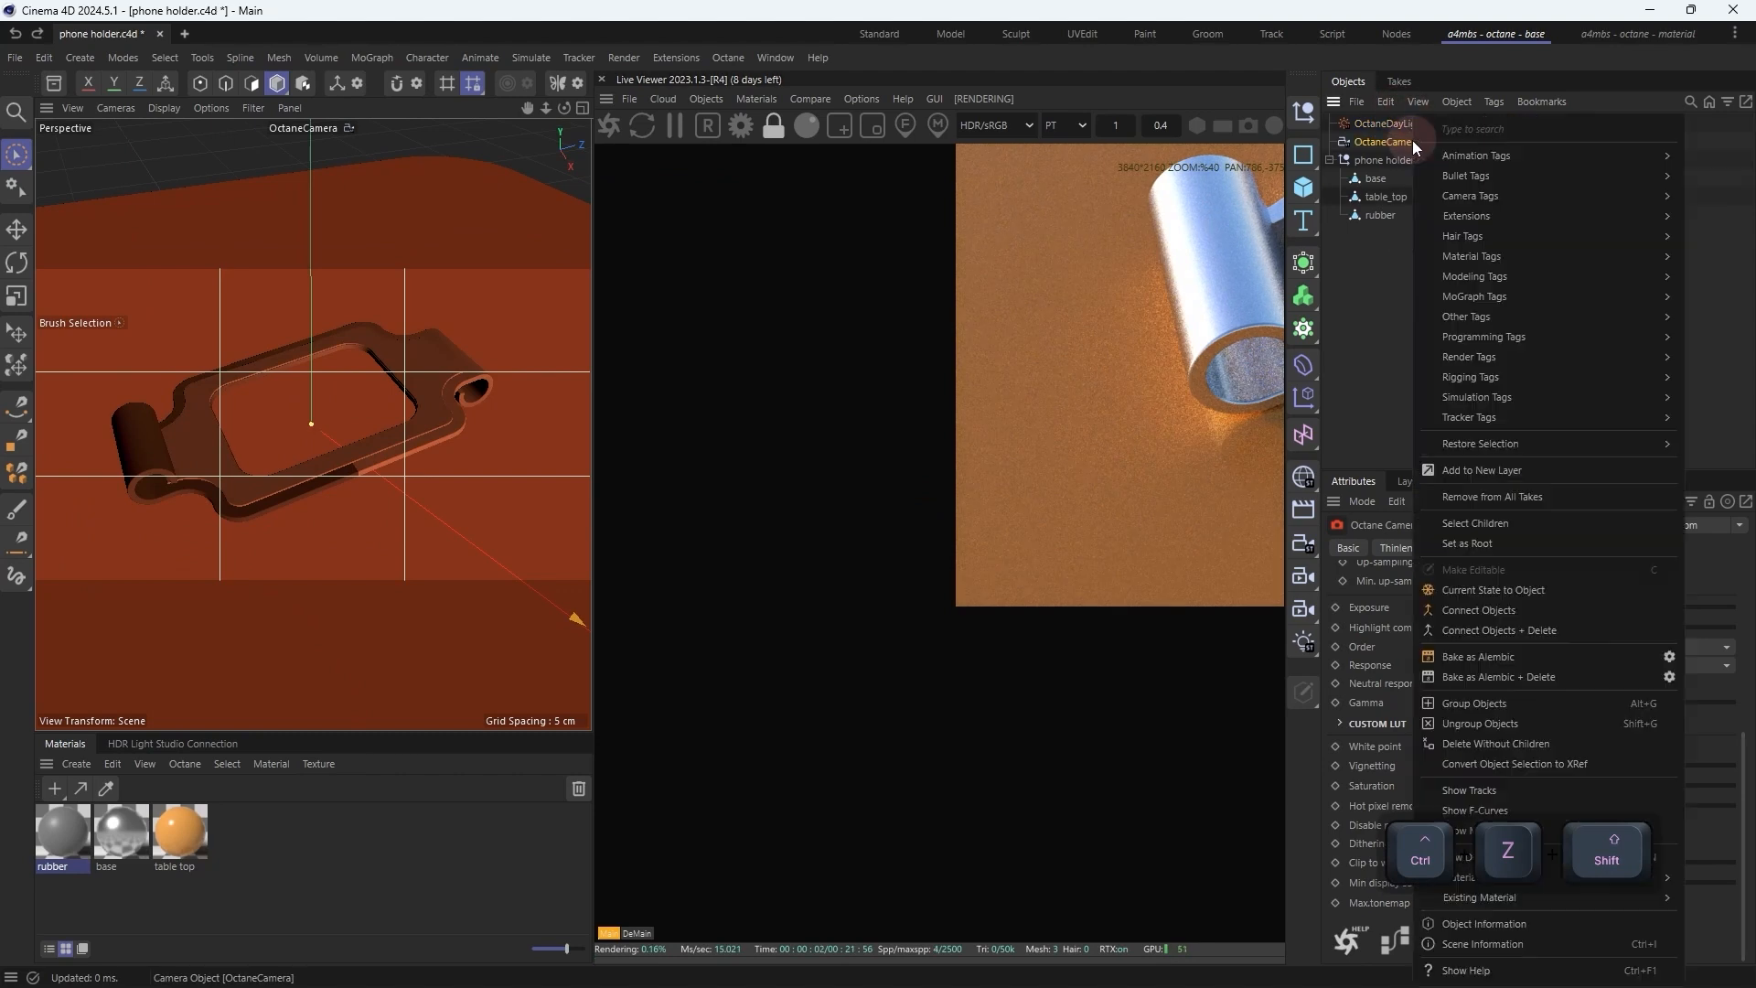
{"action": "mouse_move", "coordinate": [1552, 380]}
{"action": "left_click", "coordinate": [1341, 612]}
{"action": "left_click_drag", "start_coordinate": [1187, 375], "coordinate": [655, 528]}
{"action": "scroll", "coordinate": [1062, 352], "scroll_direction": "down", "scroll_amount": 3}
{"action": "scroll", "coordinate": [1060, 352], "scroll_direction": "up", "scroll_amount": 2}
{"action": "scroll", "coordinate": [985, 437], "scroll_direction": "down", "scroll_amount": 2}
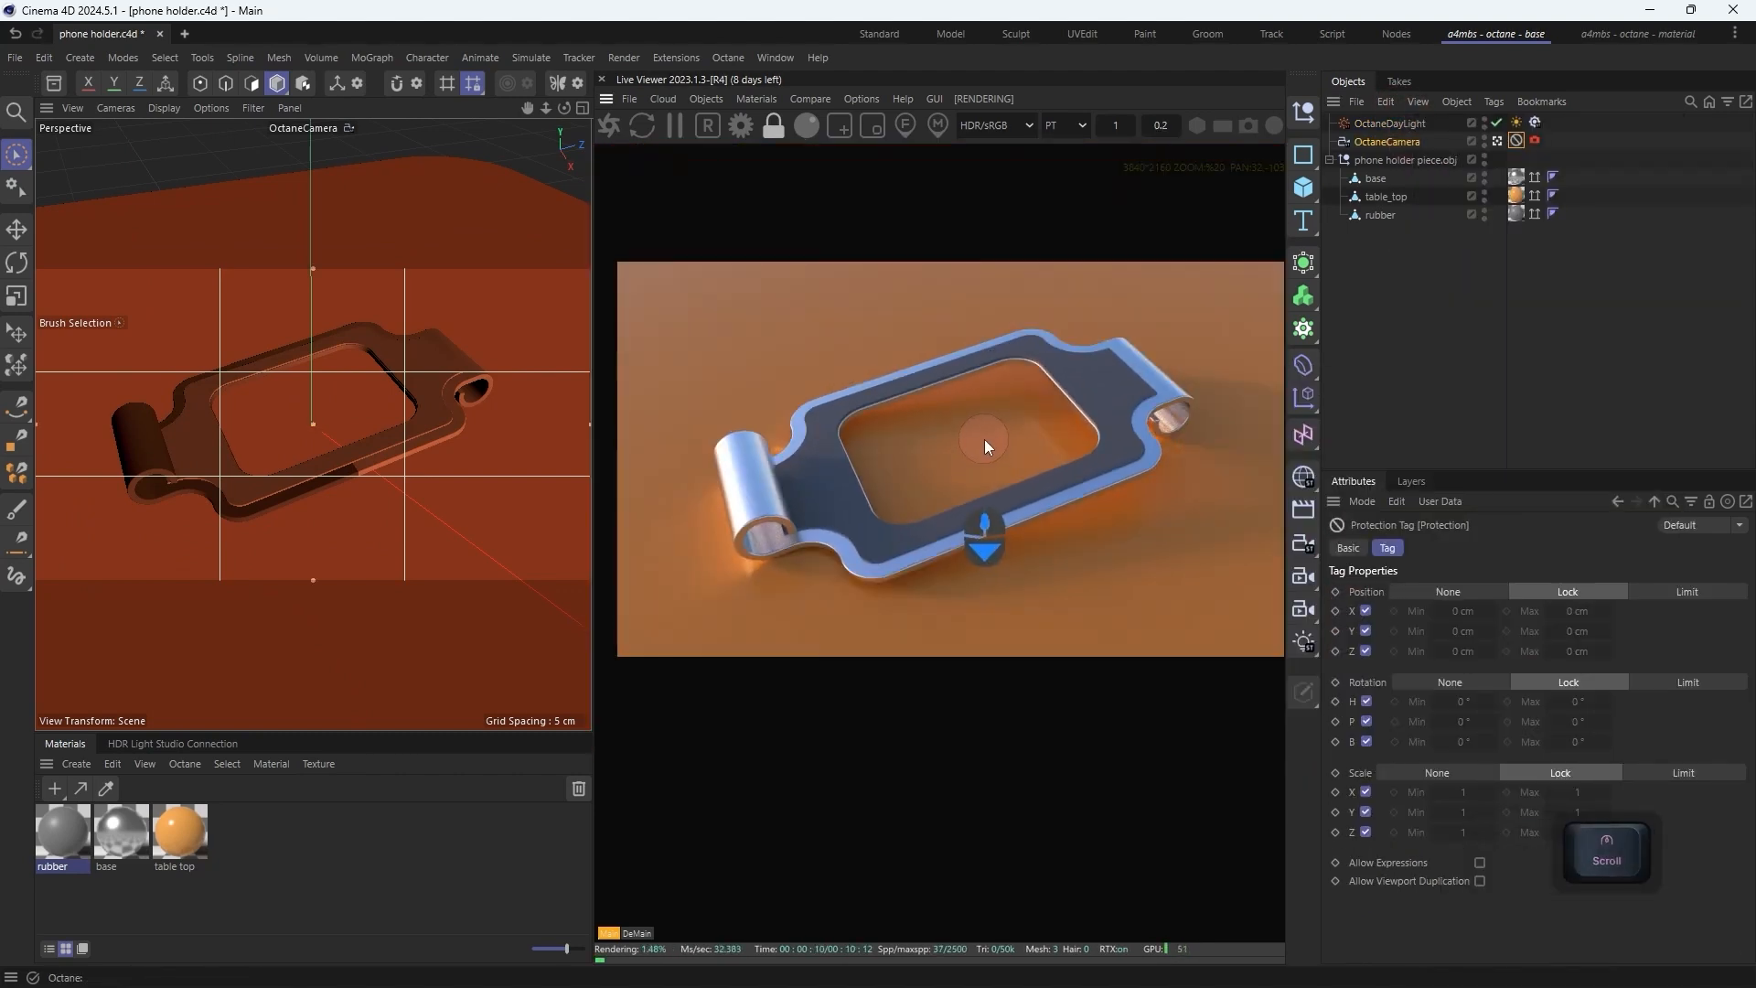